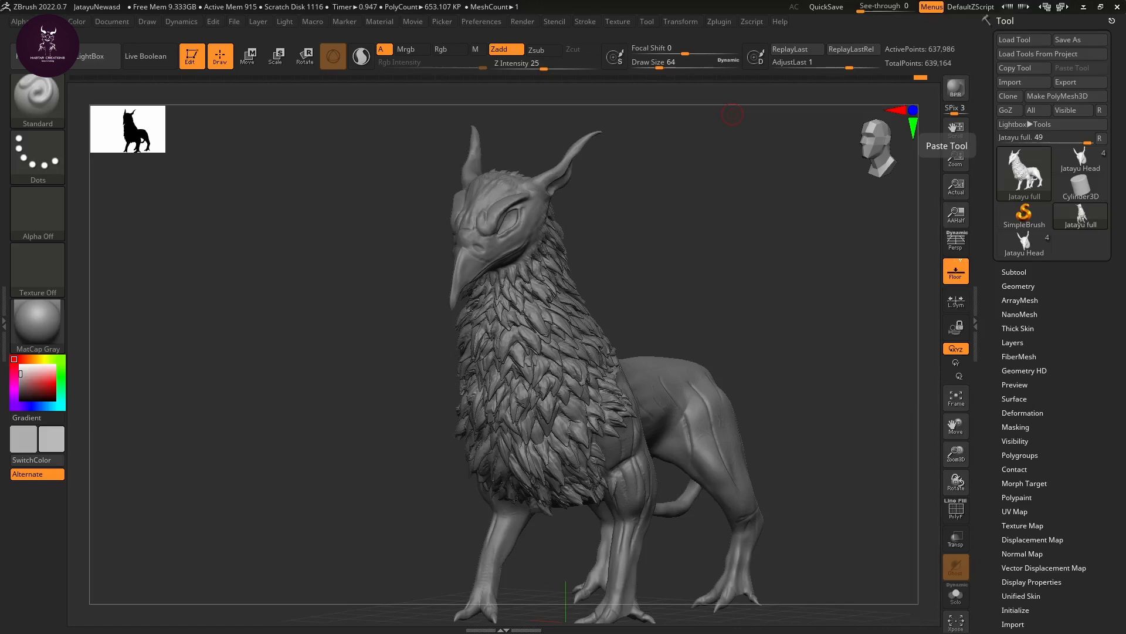
Examine the feathered creature sculpt from several angles and distances
left_click_drag(681, 242, 679, 209)
scroll(753, 194, "up", 2)
scroll(753, 195, "down", 3)
scroll(664, 239, "up", 3)
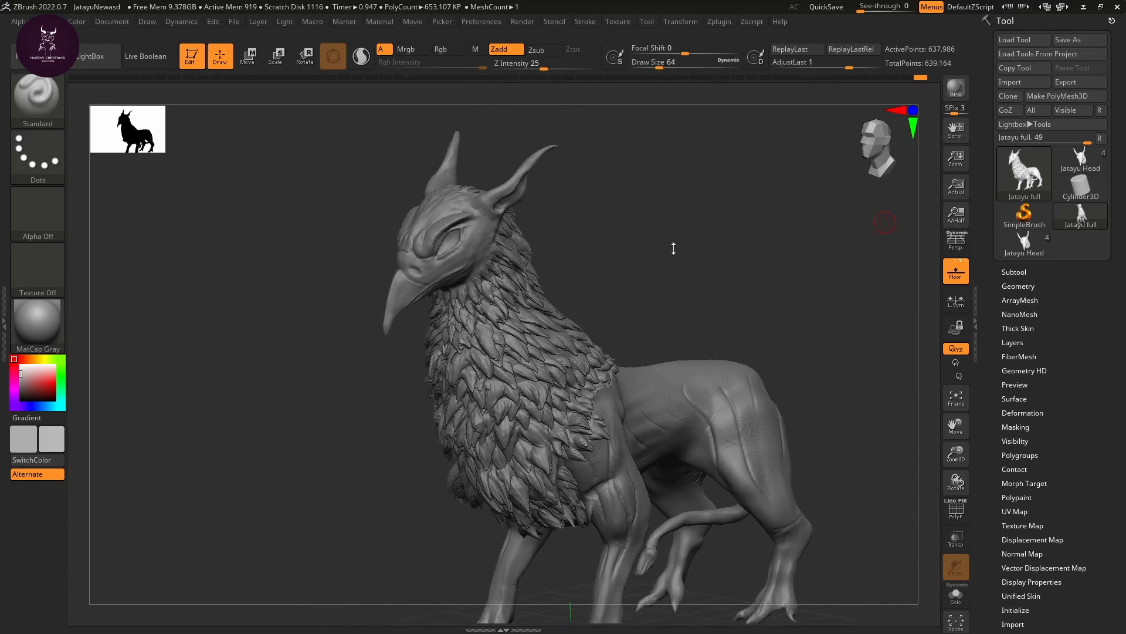
left_click_drag(710, 244, 713, 247)
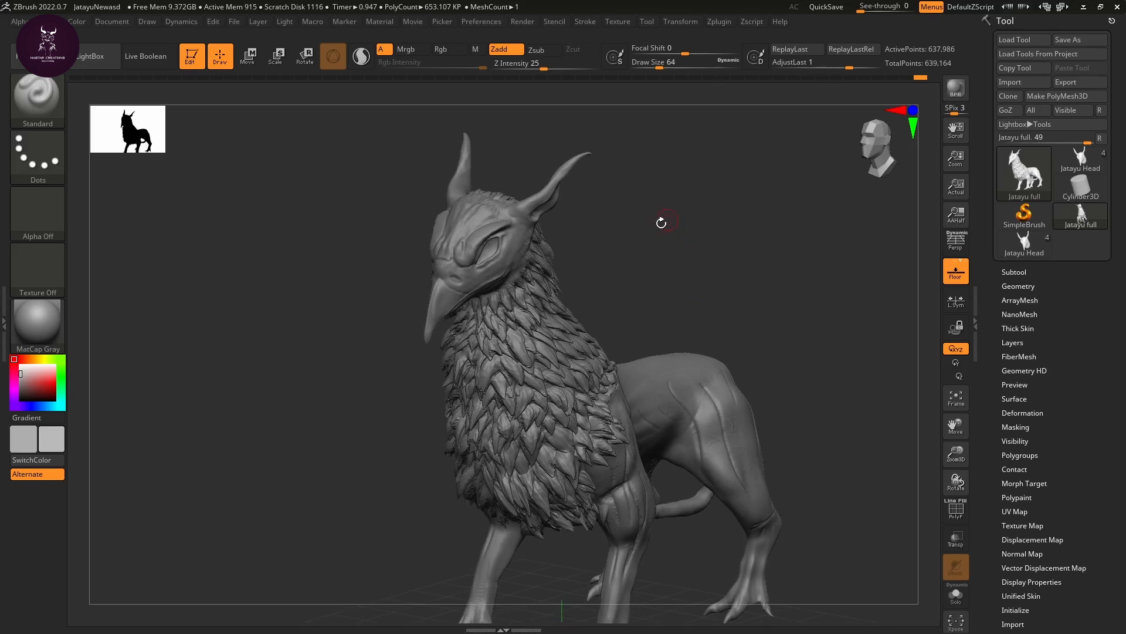
left_click_drag(762, 146, 814, 103)
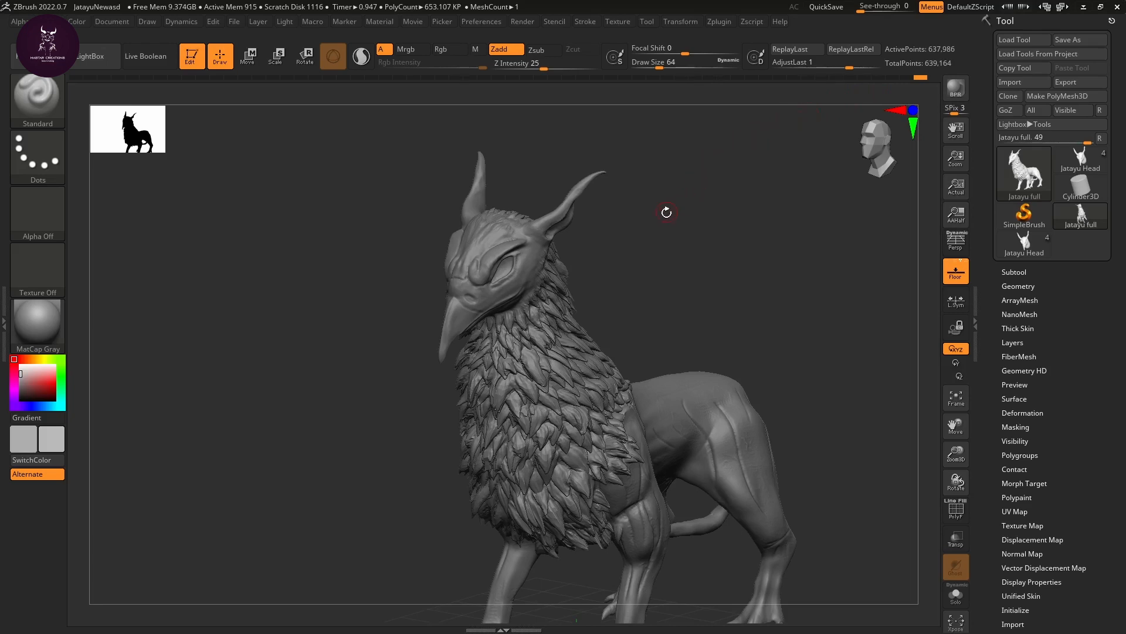
left_click_drag(697, 251, 723, 215)
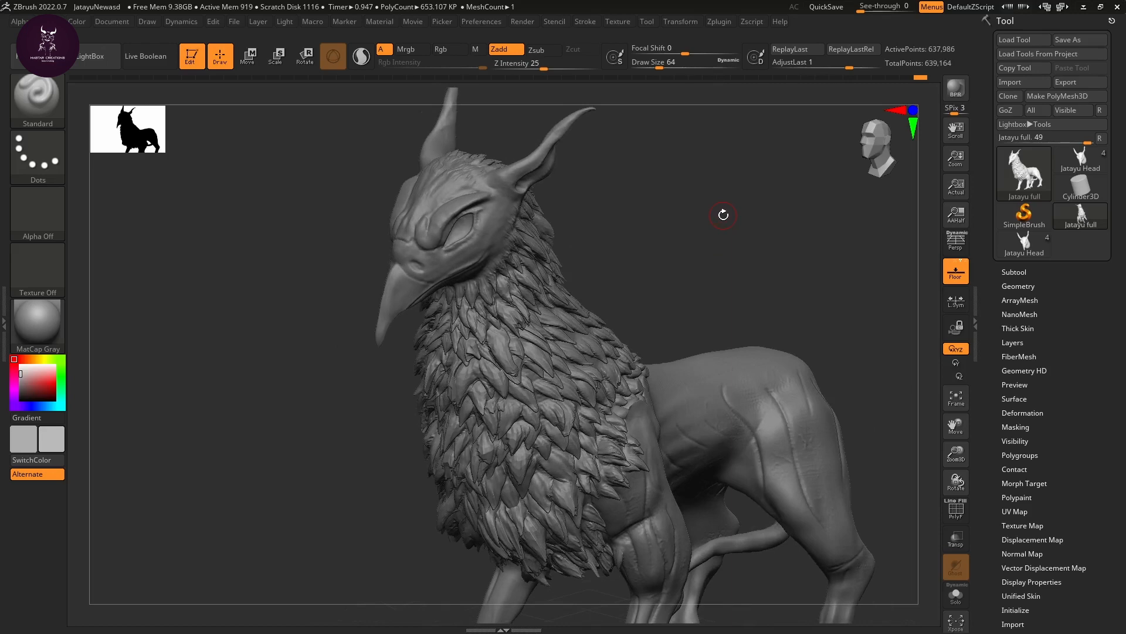
left_click_drag(694, 206, 755, 176)
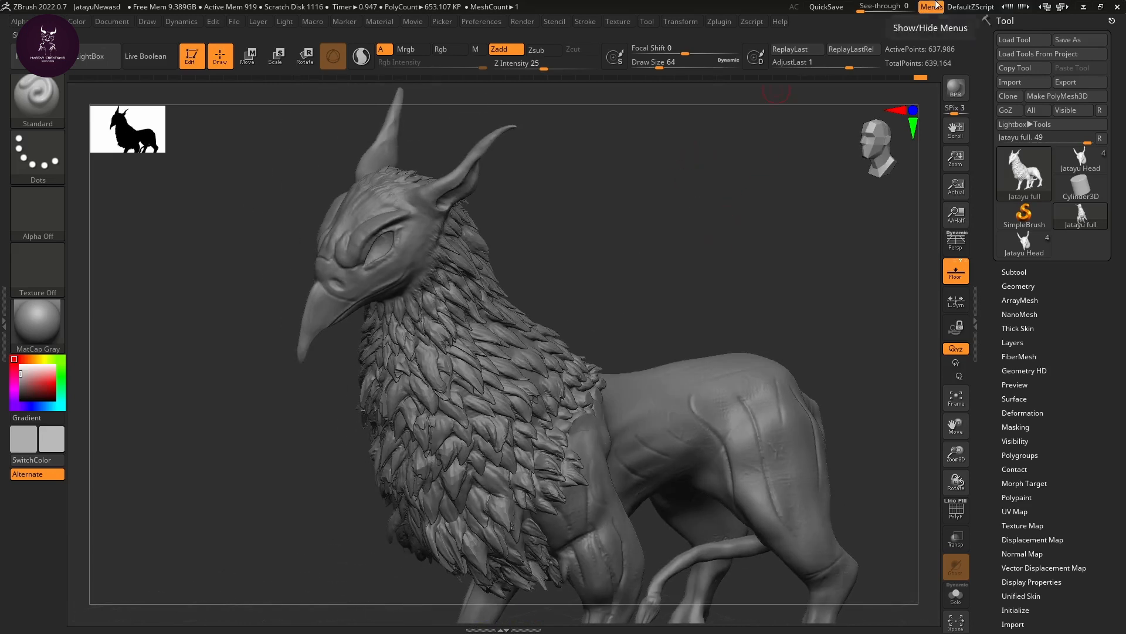
left_click(1084, 84)
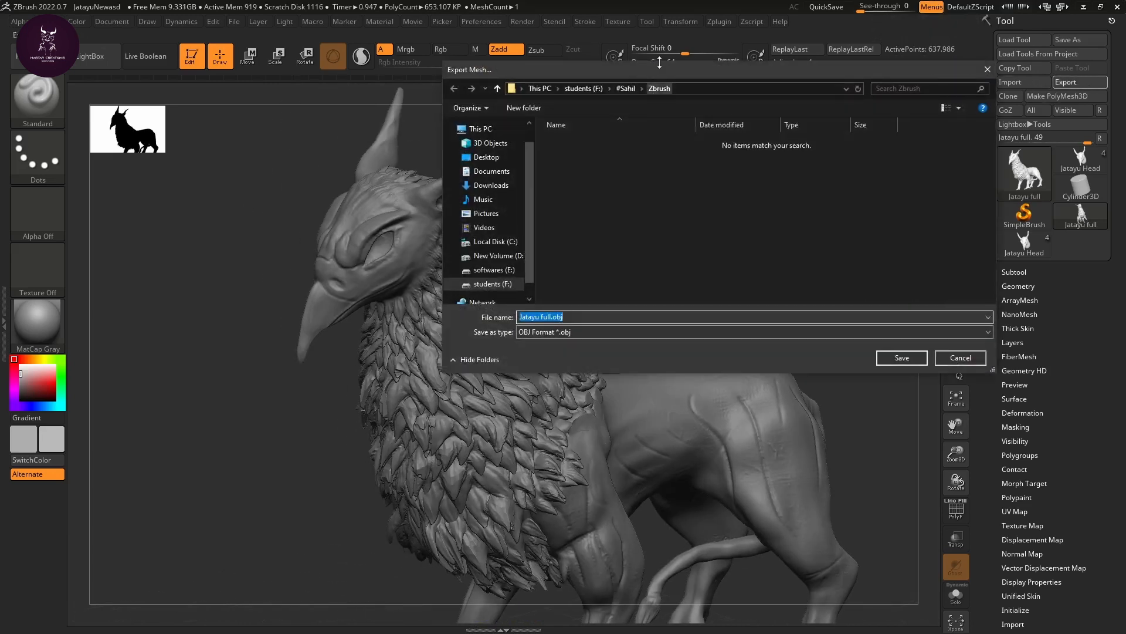
left_click_drag(658, 72, 542, 81)
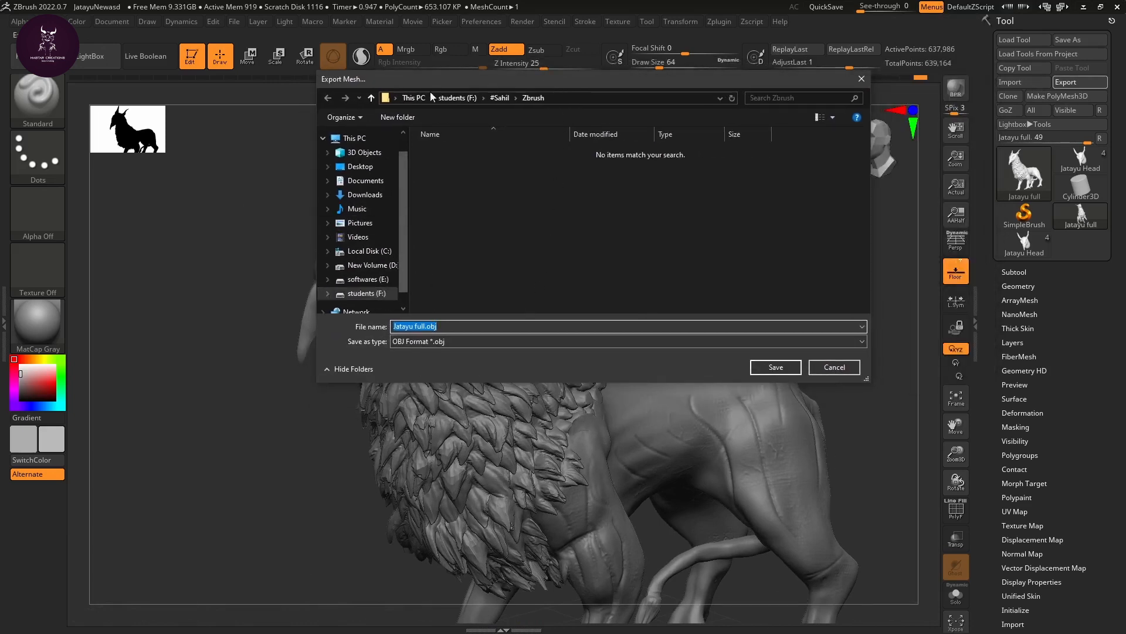
left_click(441, 325)
key("BackSpace")
key("BackSpace")
key("BackSpace")
key("BackSpace")
key("BackSpace")
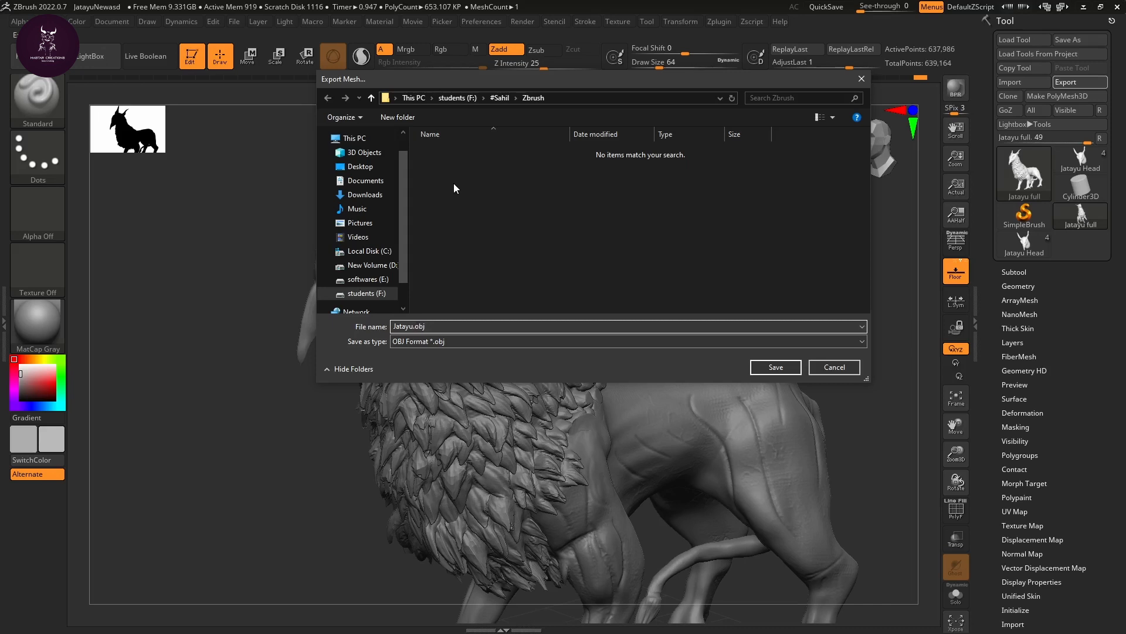
type("_high")
left_click(468, 342)
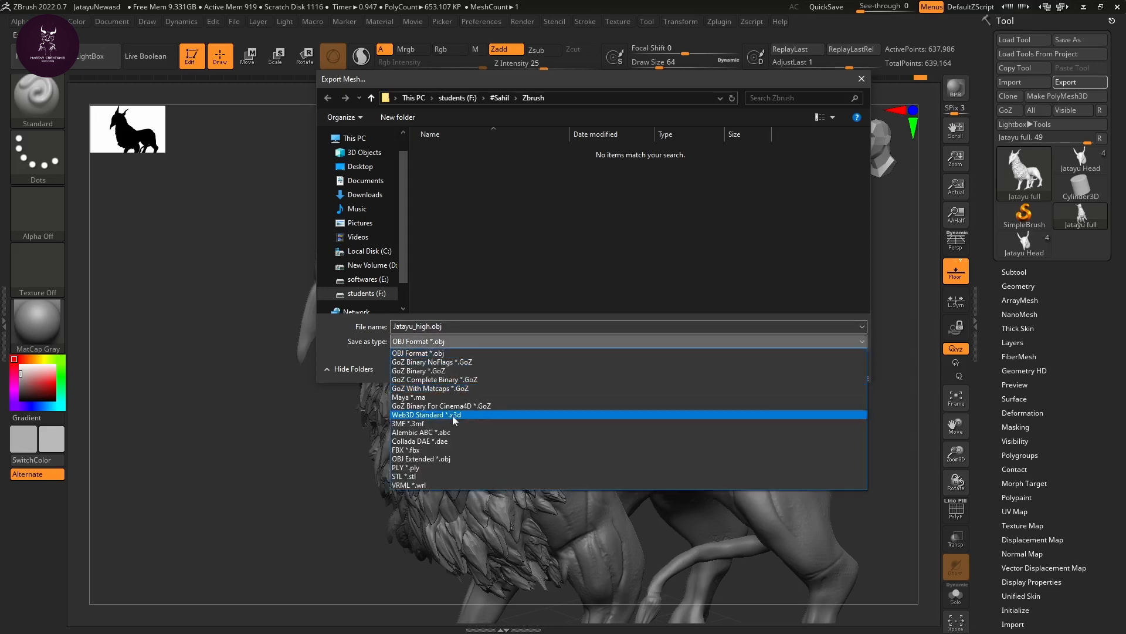
left_click(418, 450)
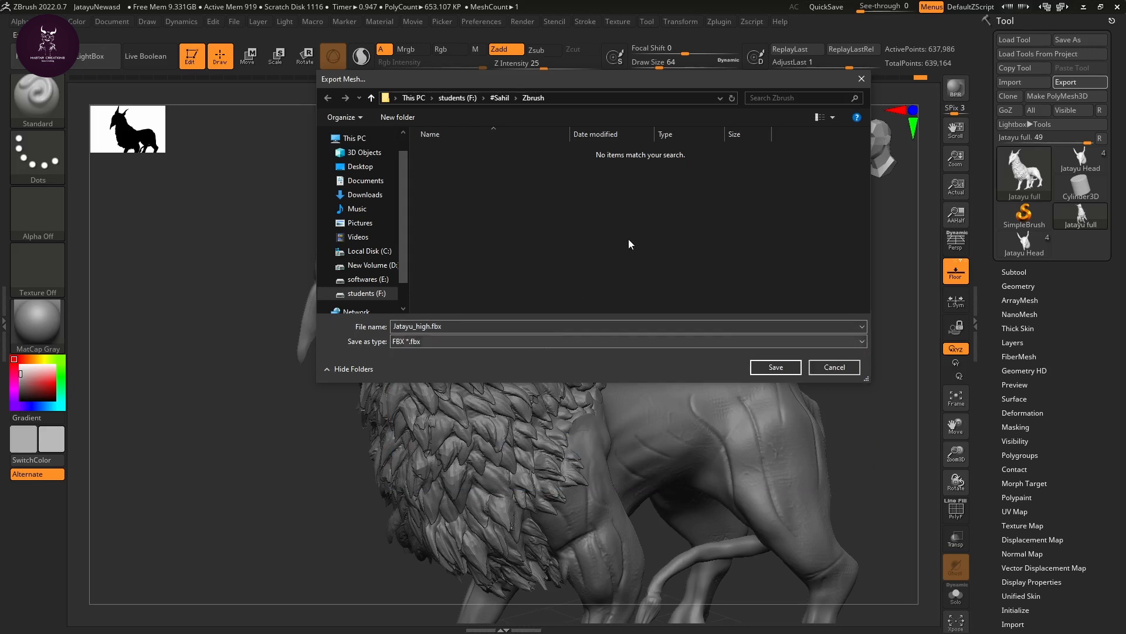
left_click(778, 367)
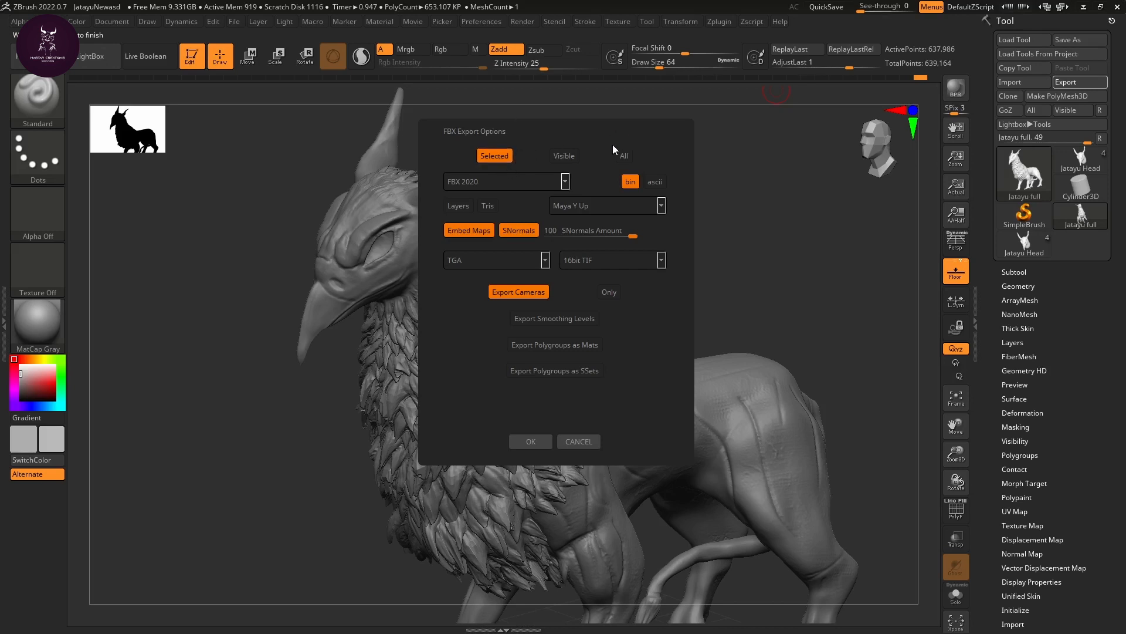
left_click(566, 158)
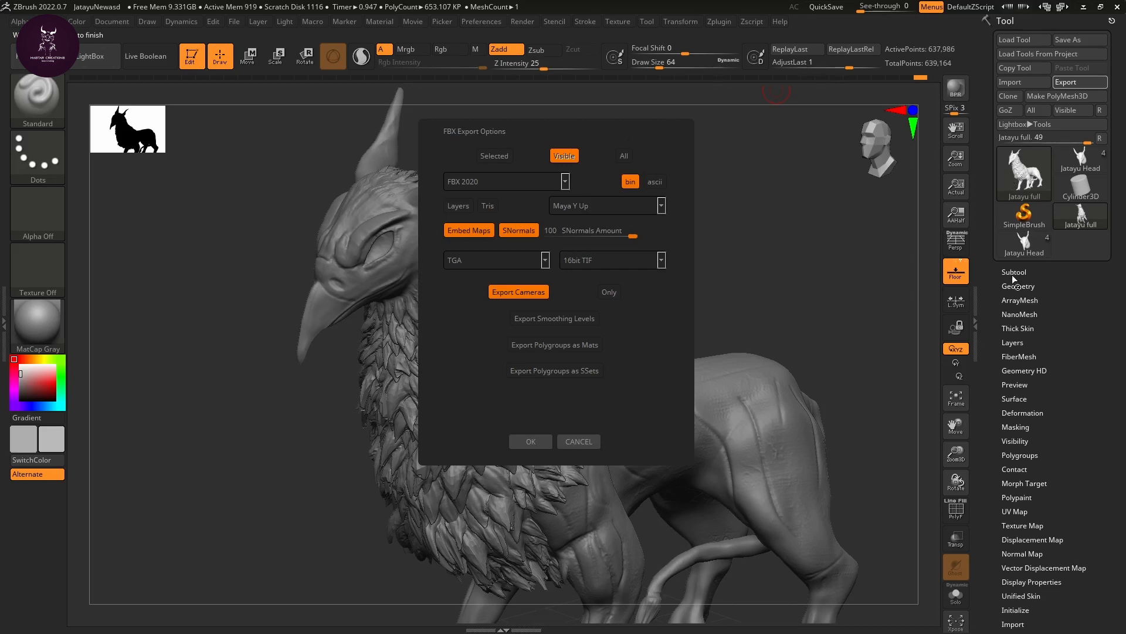
left_click(578, 441)
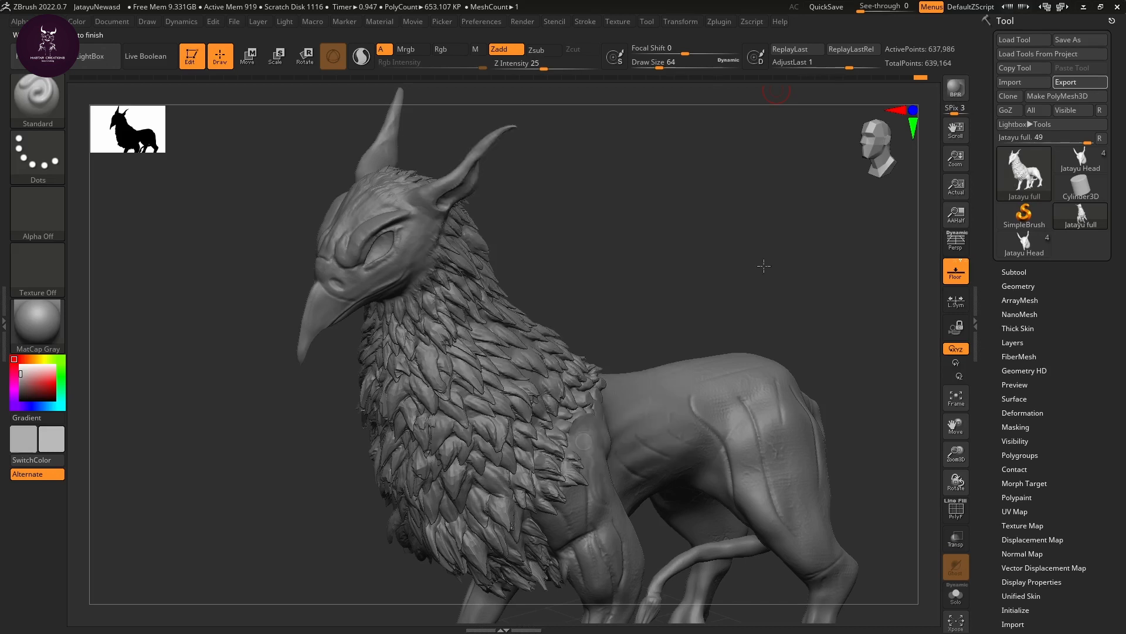
Expand the creature tool's Subtool list to check which meshes it contains
left_click(1015, 272)
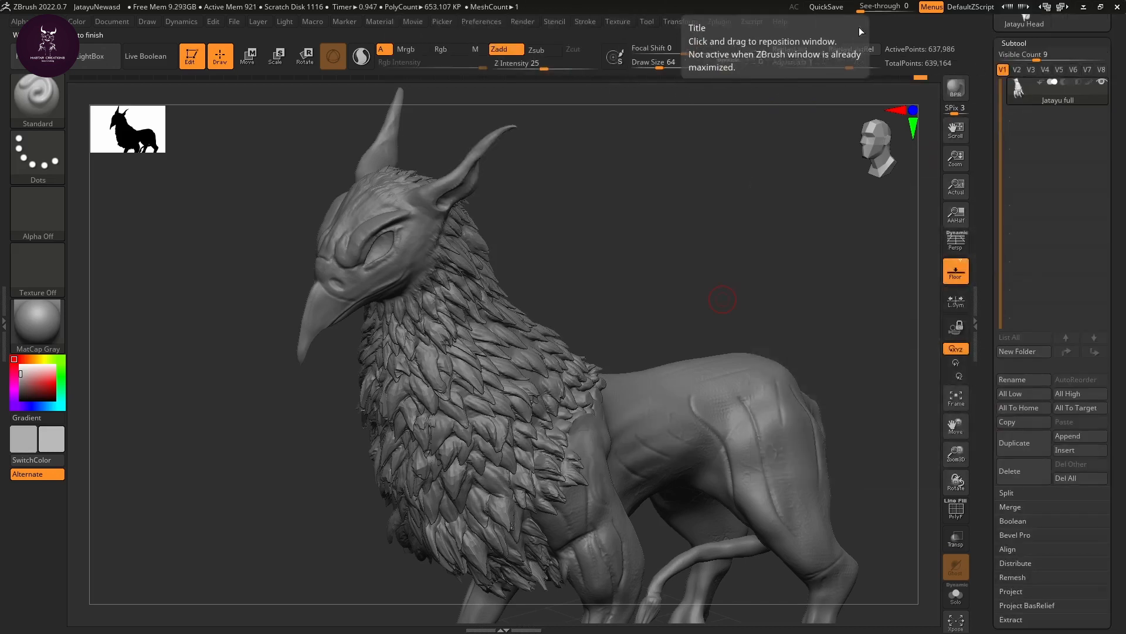
mouse_move(1002, 92)
scroll(1050, 176, "up", 5)
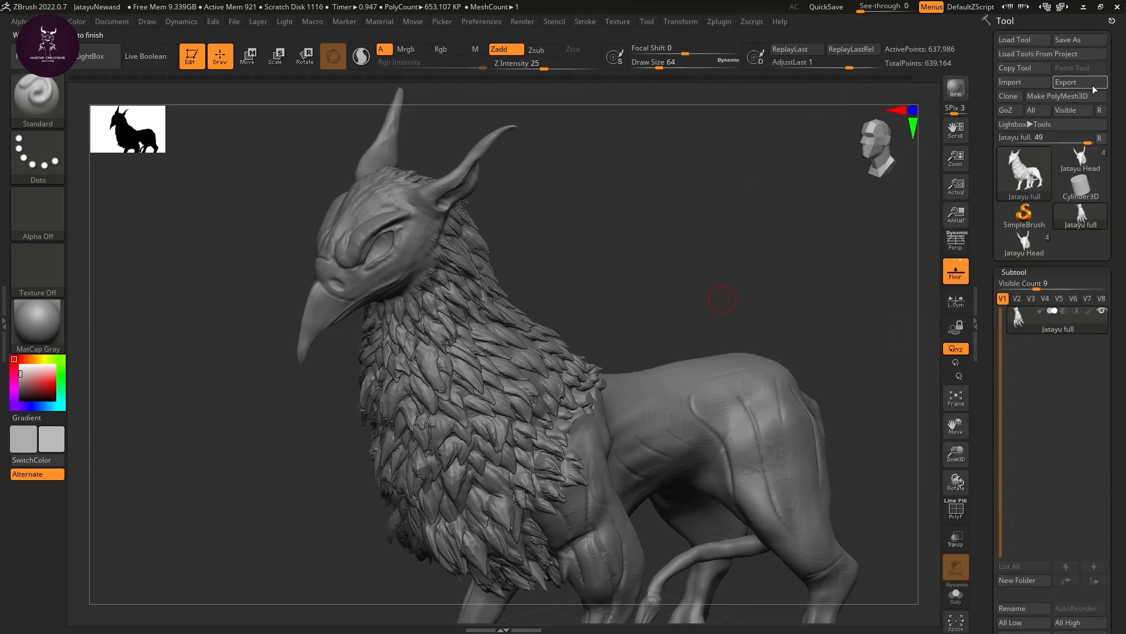
Export the creature mesh to the Zbrush folder as an FBX file named Jatayu_high
left_click(1064, 83)
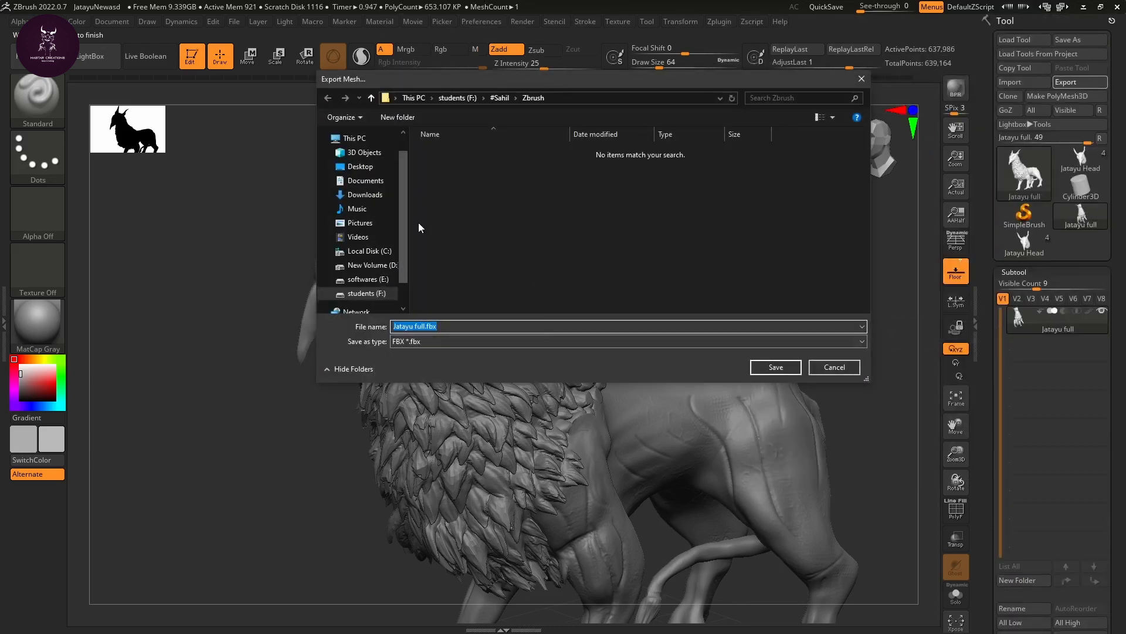
left_click(425, 326)
key("BackSpace")
key("BackSpace")
key("BackSpace")
key("BackSpace")
key("BackSpace")
type("_high")
left_click(776, 368)
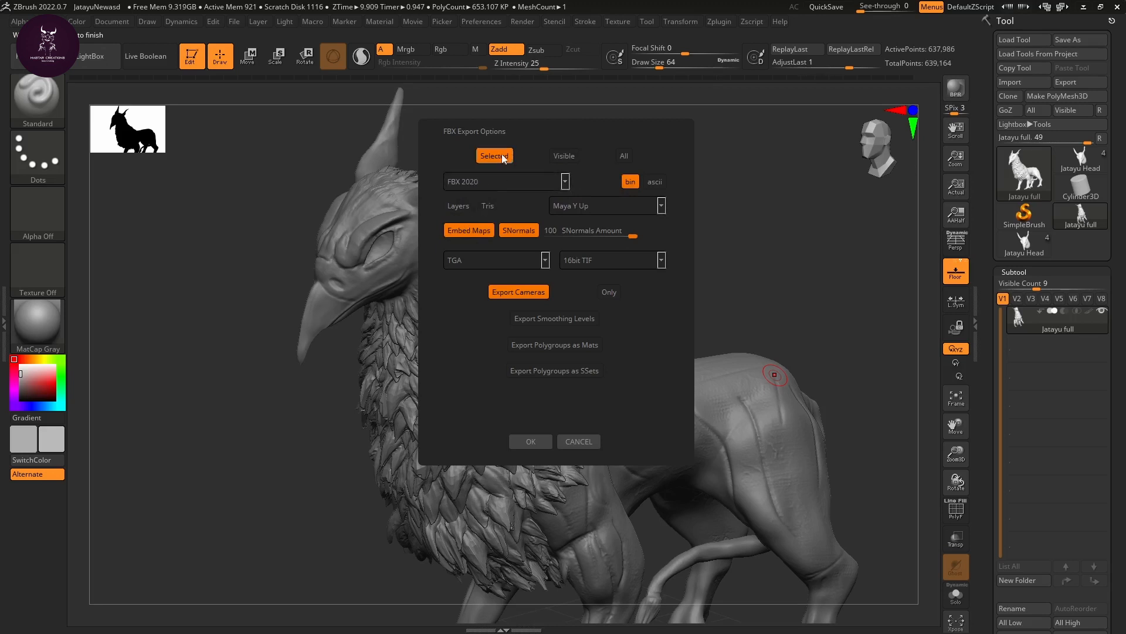
Disable Export Cameras in the FBX options and write the file with the Selected scope and Maya Y Up axis
left_click(662, 206)
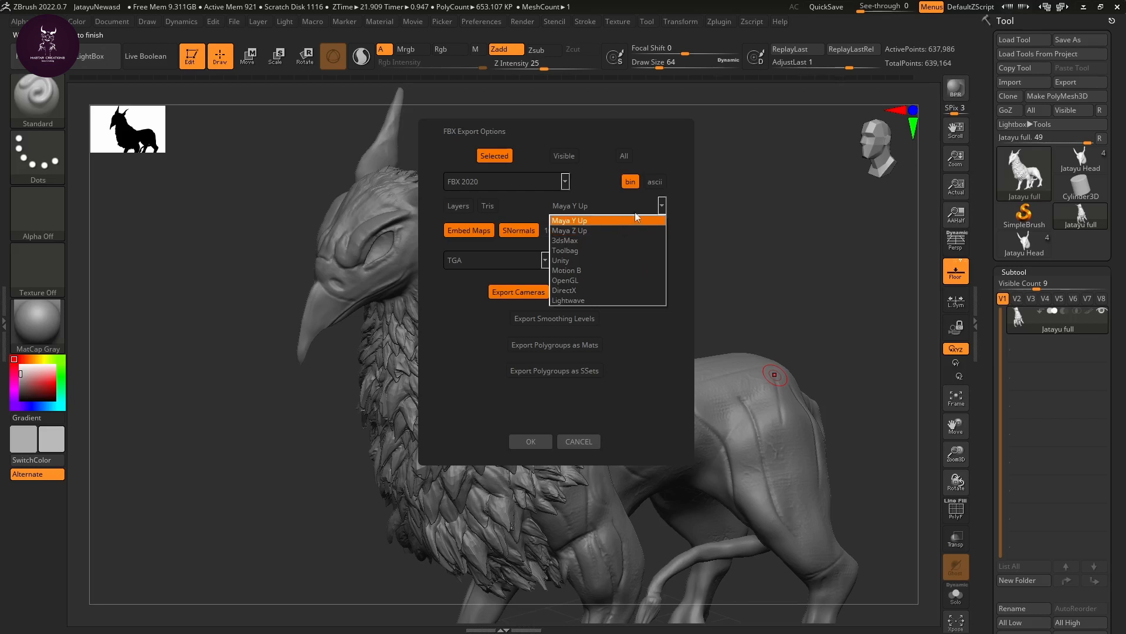
left_click(677, 215)
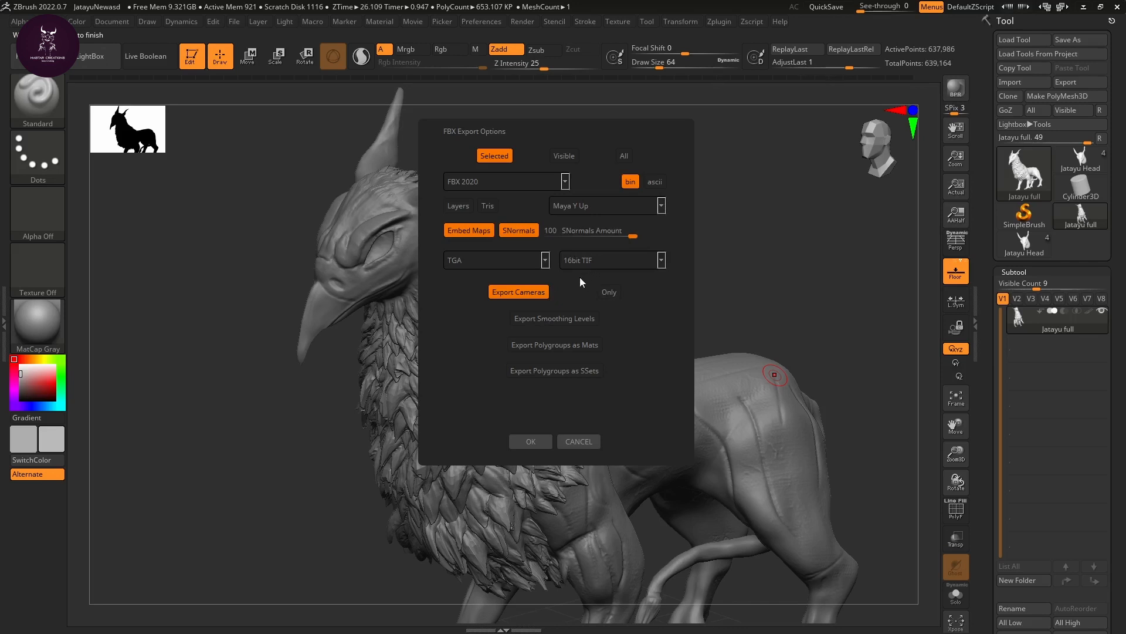
left_click(548, 290)
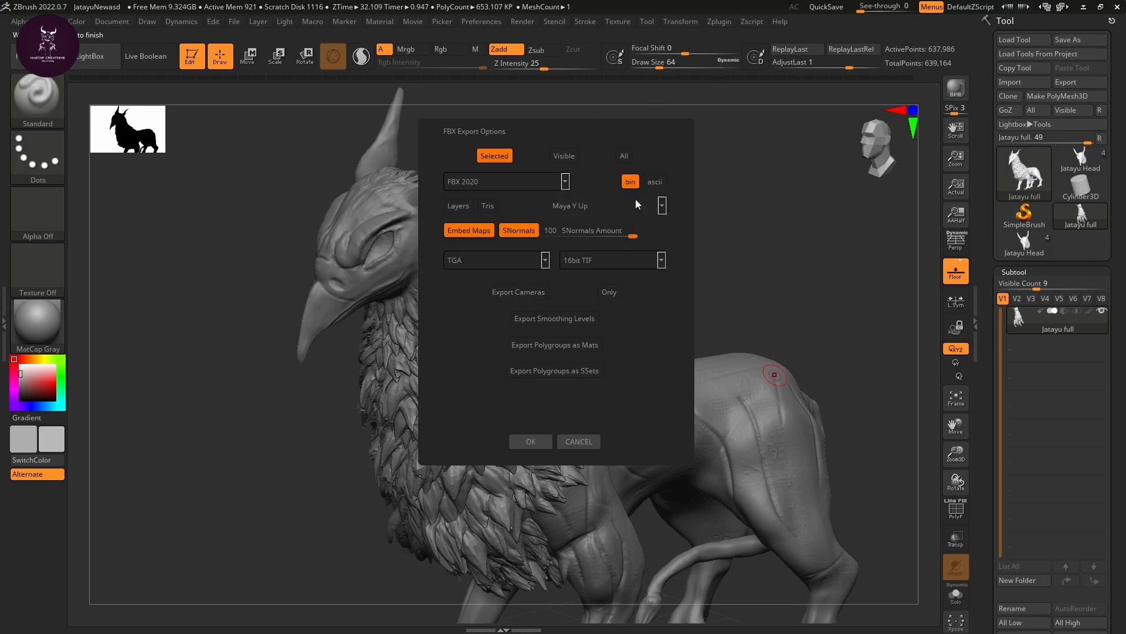
left_click(530, 441)
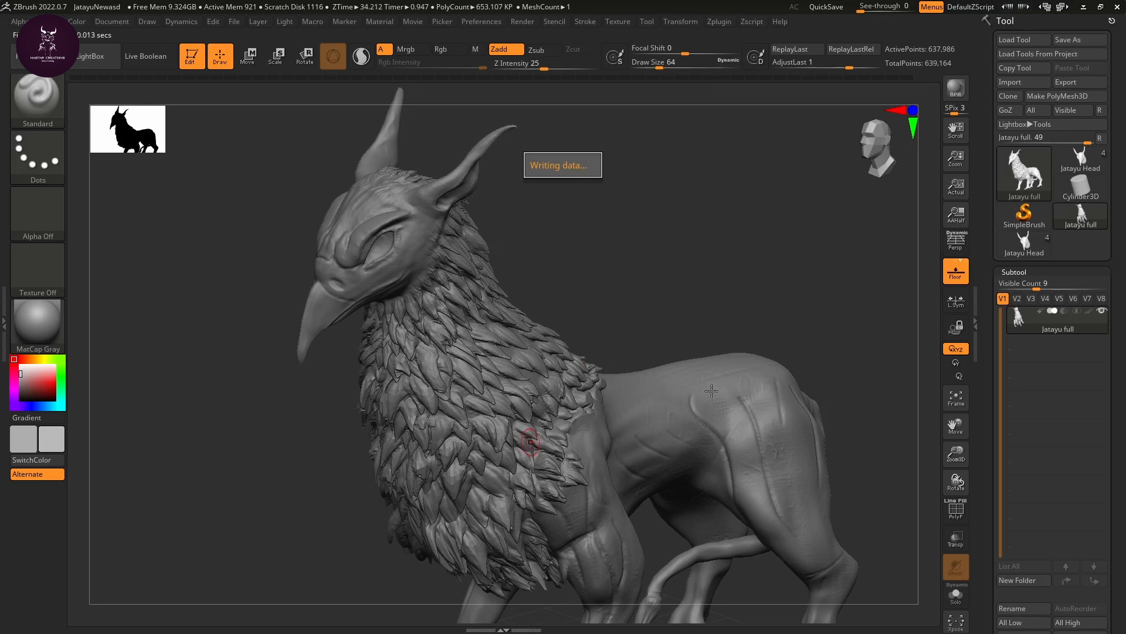
Minimise ZBrush and browse in File Explorer to the Zbrush export folder on the students (F:) drive
left_click(1085, 8)
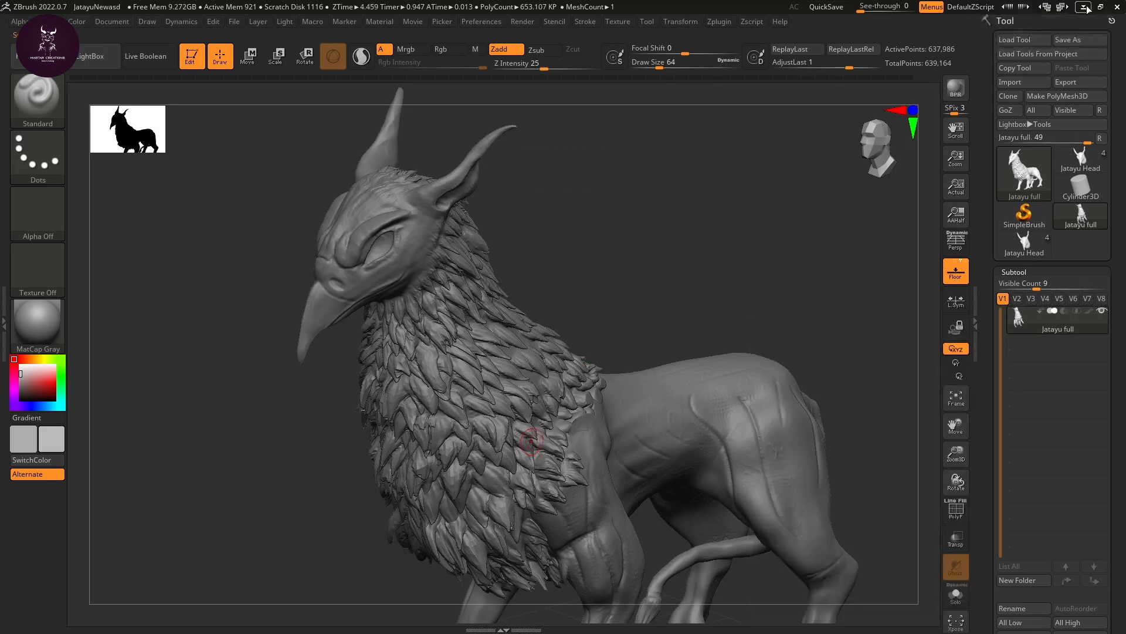
key("super+e")
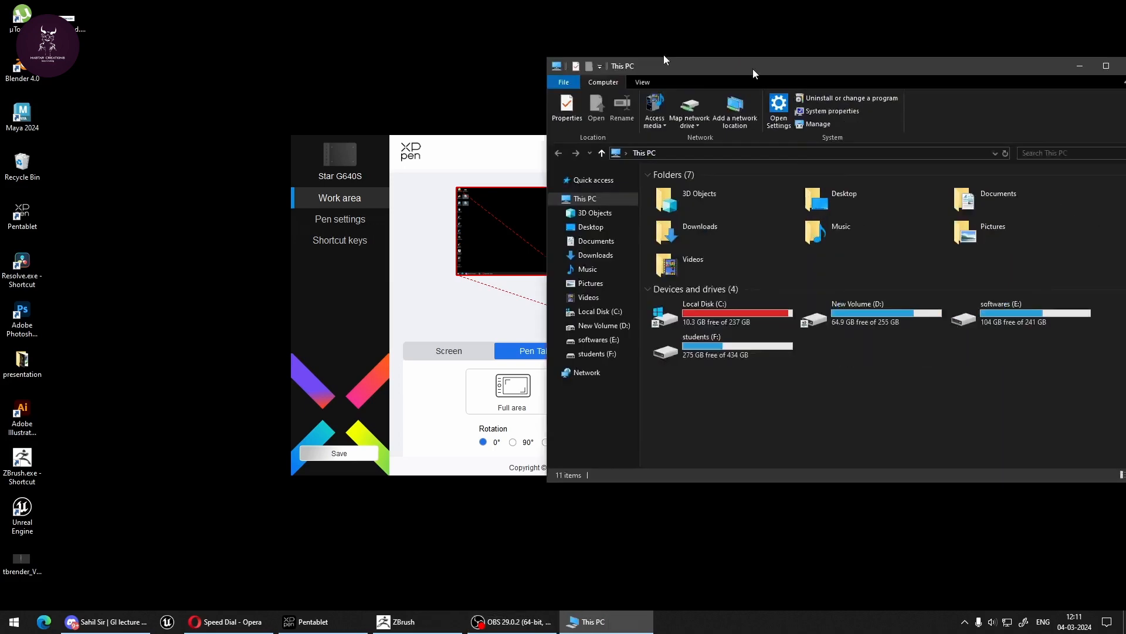
key("super+Up")
double_click(652, 233)
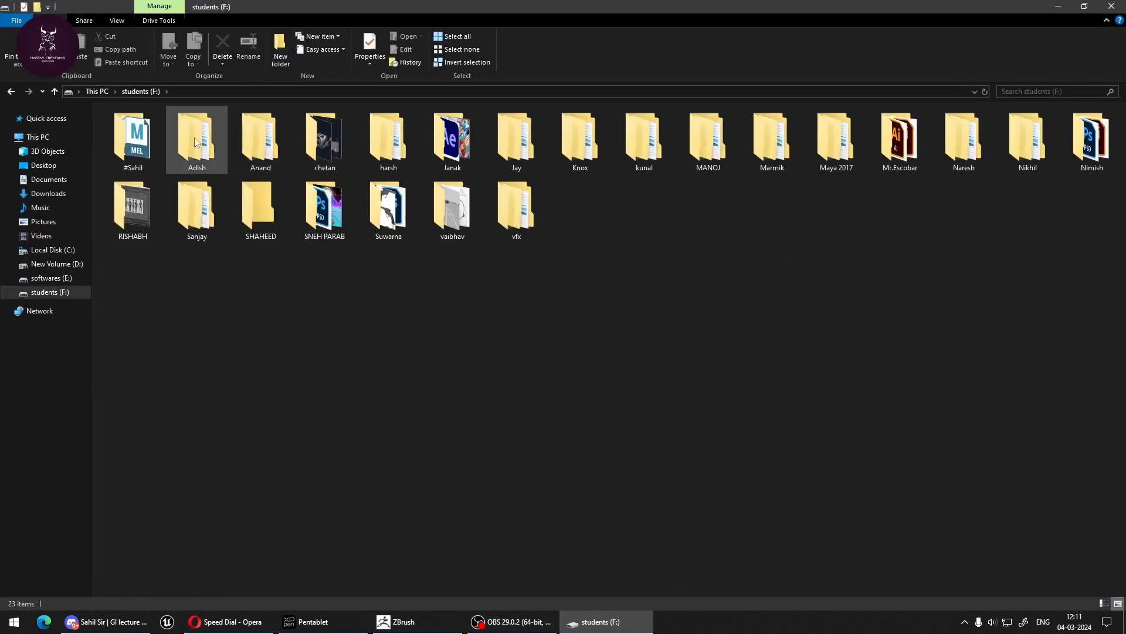
double_click(133, 140)
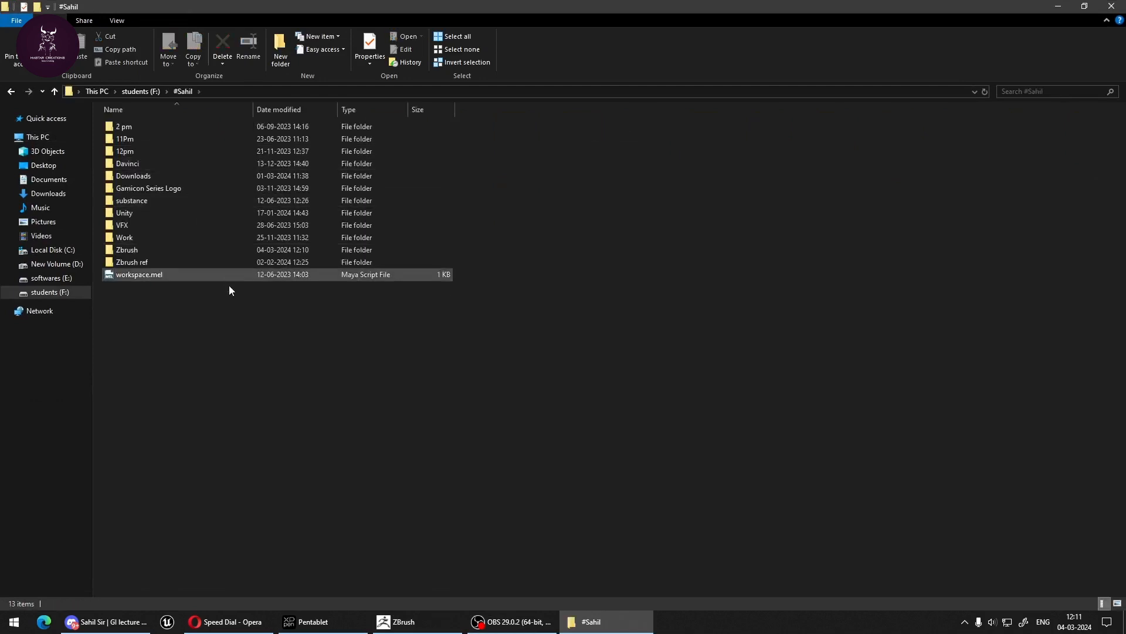
double_click(124, 251)
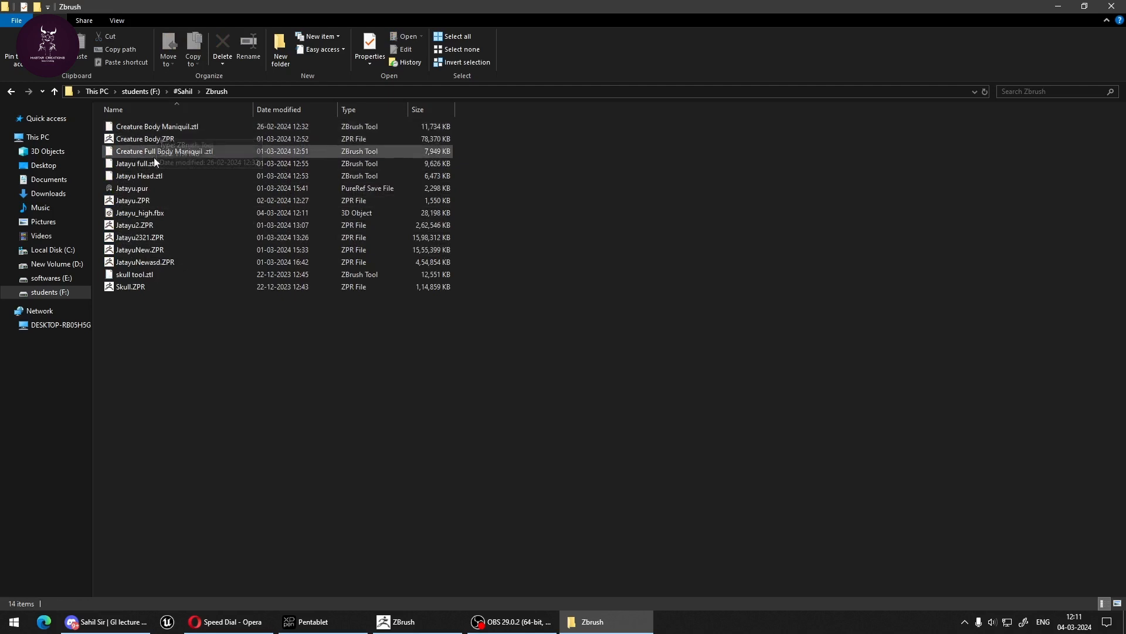
Open Jatayu_high.fbx in 3D Viewer, inspect the exported model under different lighting themes, and close the viewer
double_click(148, 213)
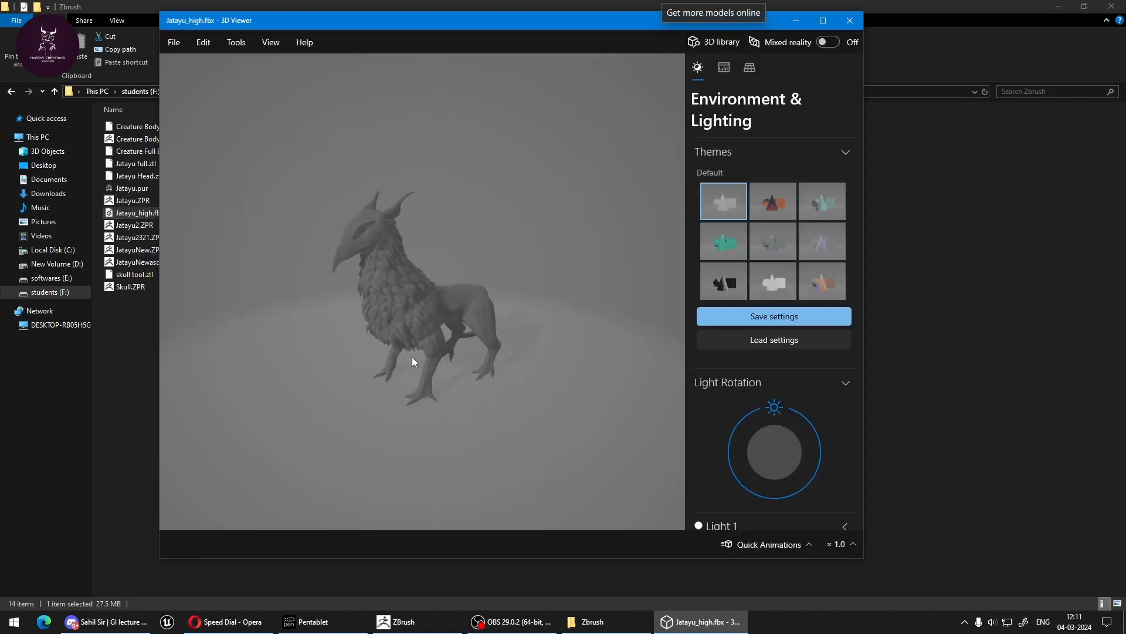
scroll(395, 296, "up", 5)
left_click_drag(432, 270, 455, 275)
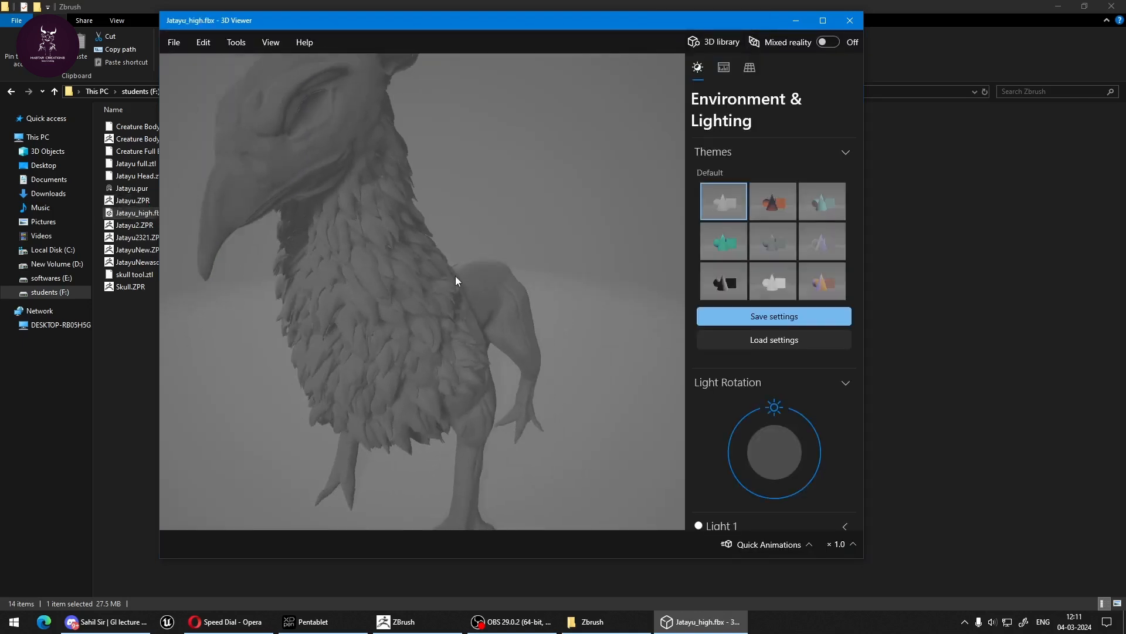
scroll(447, 274, "down", 5)
left_click(734, 243)
left_click(738, 282)
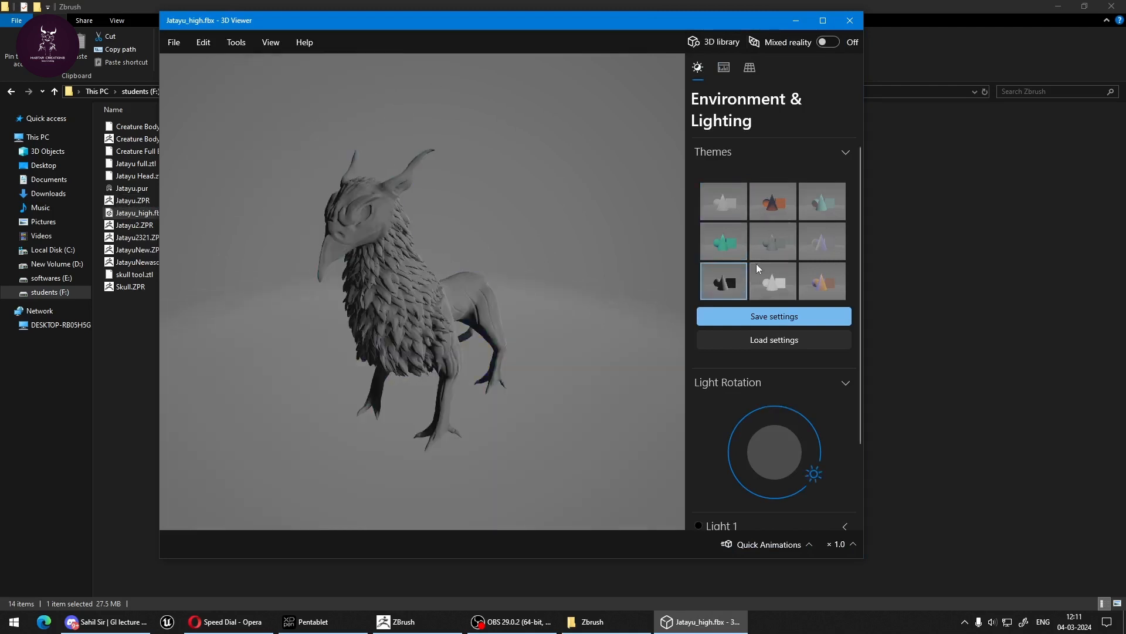
left_click(768, 248)
left_click(736, 291)
left_click_drag(509, 335, 473, 261)
left_click(850, 20)
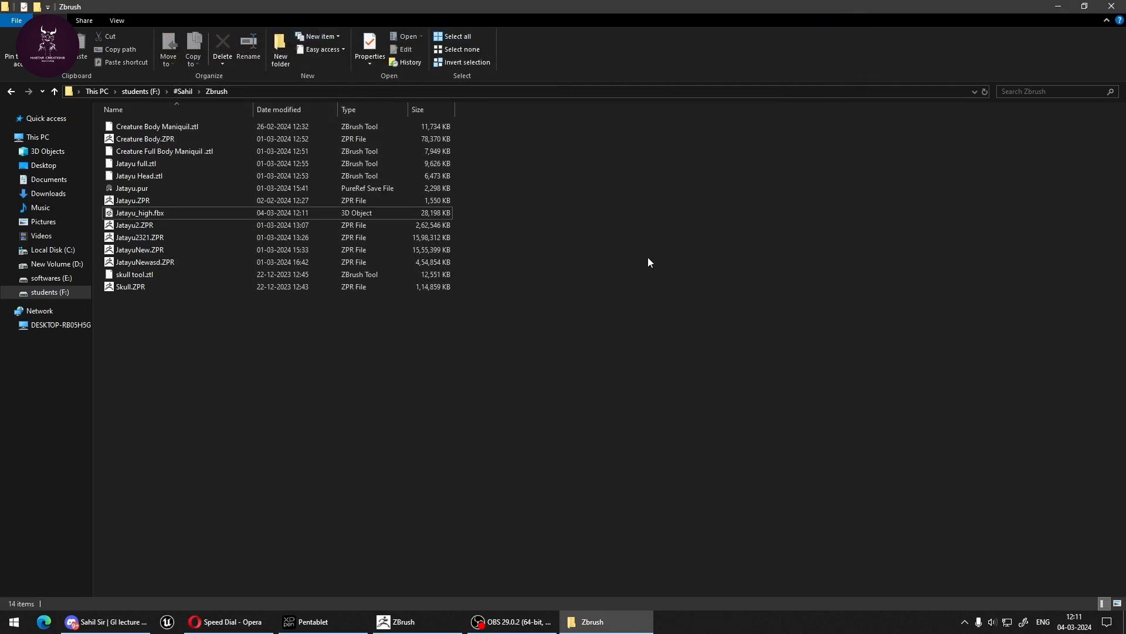
Find Maya 2024 through the system search and launch it
key("super")
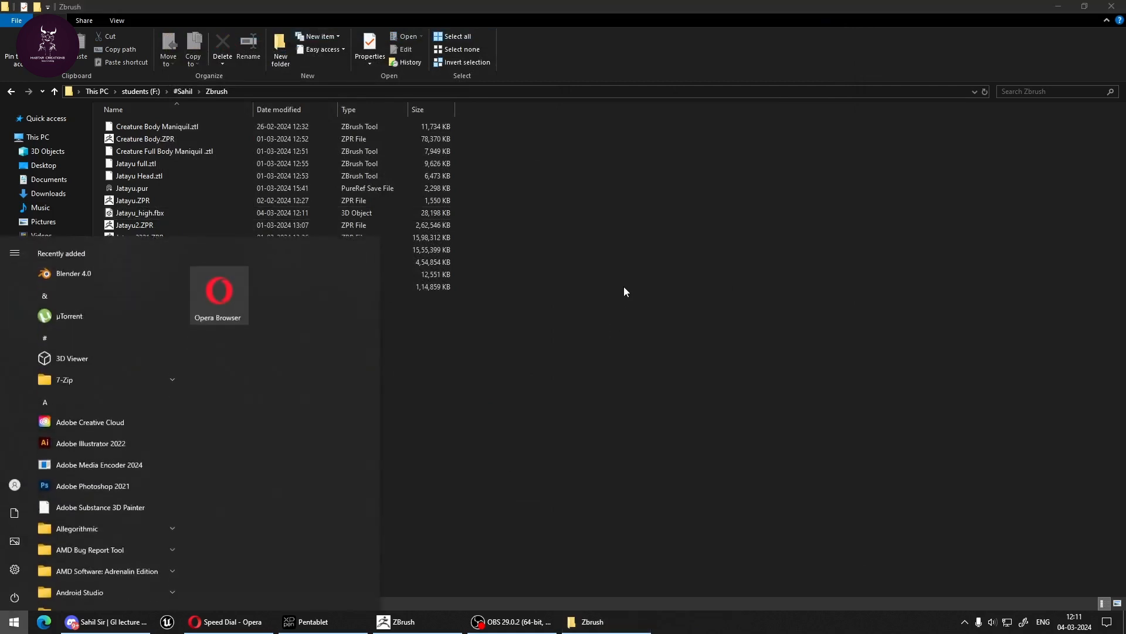
type("maya")
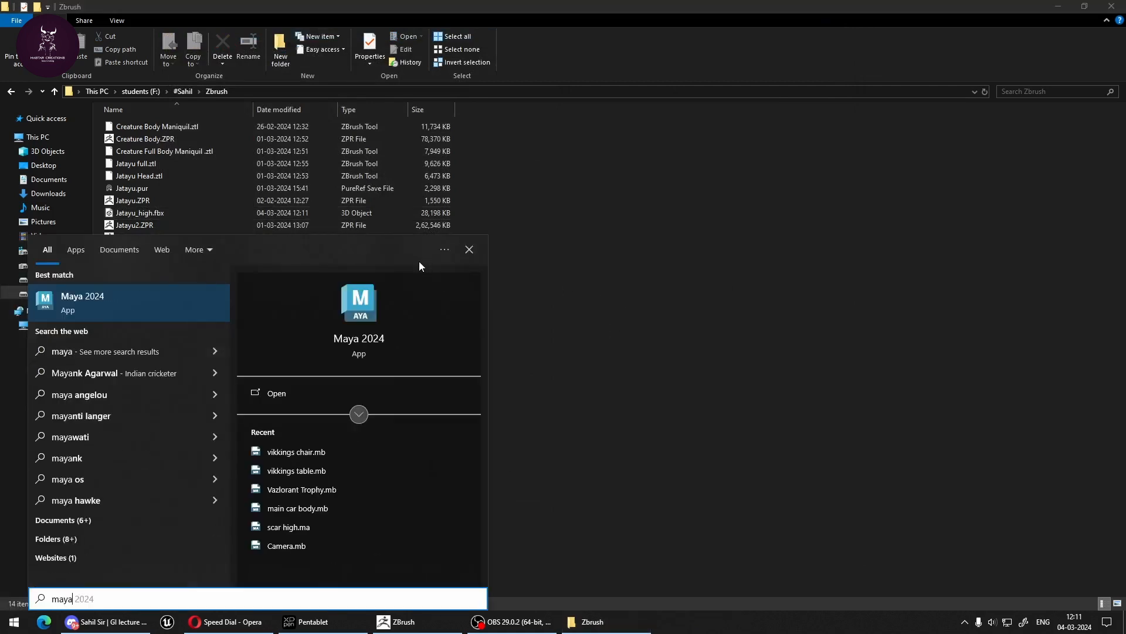
left_click(106, 294)
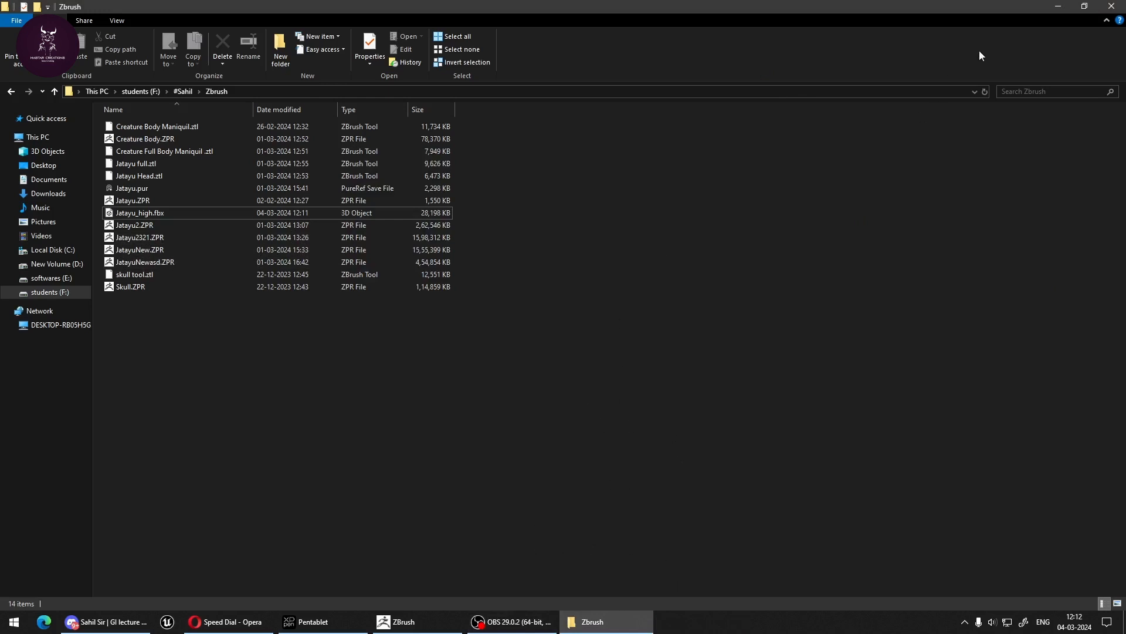
Minimise the File Explorer and pen tablet windows, and launch Maya 2024 from the desktop
left_click(1065, 6)
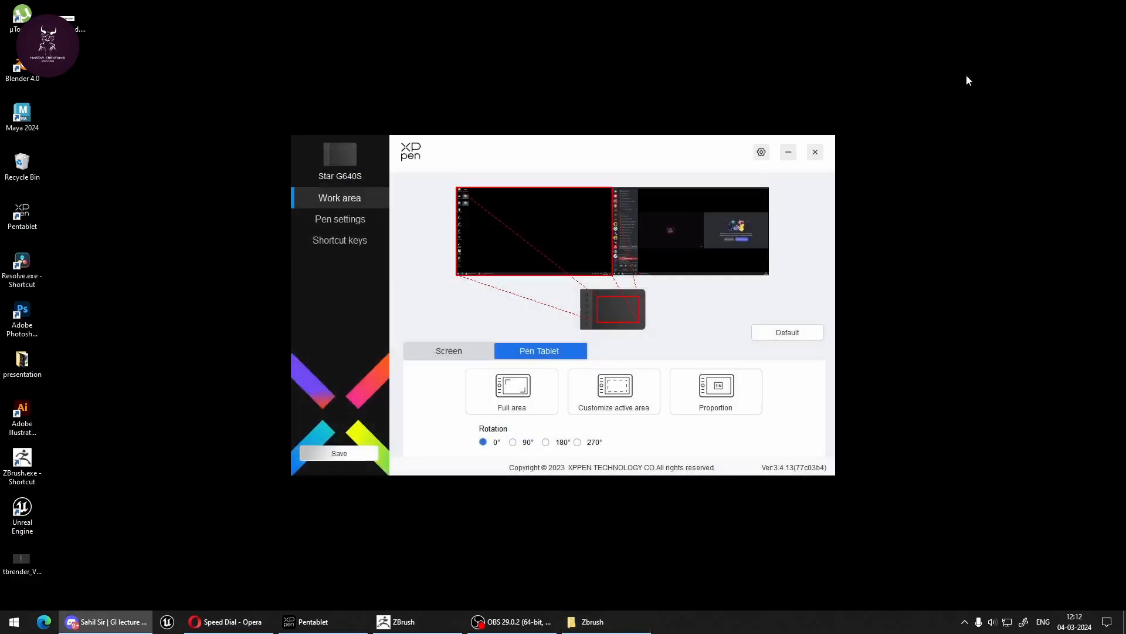
left_click(787, 152)
right_click(637, 203)
left_click(687, 251)
right_click(689, 252)
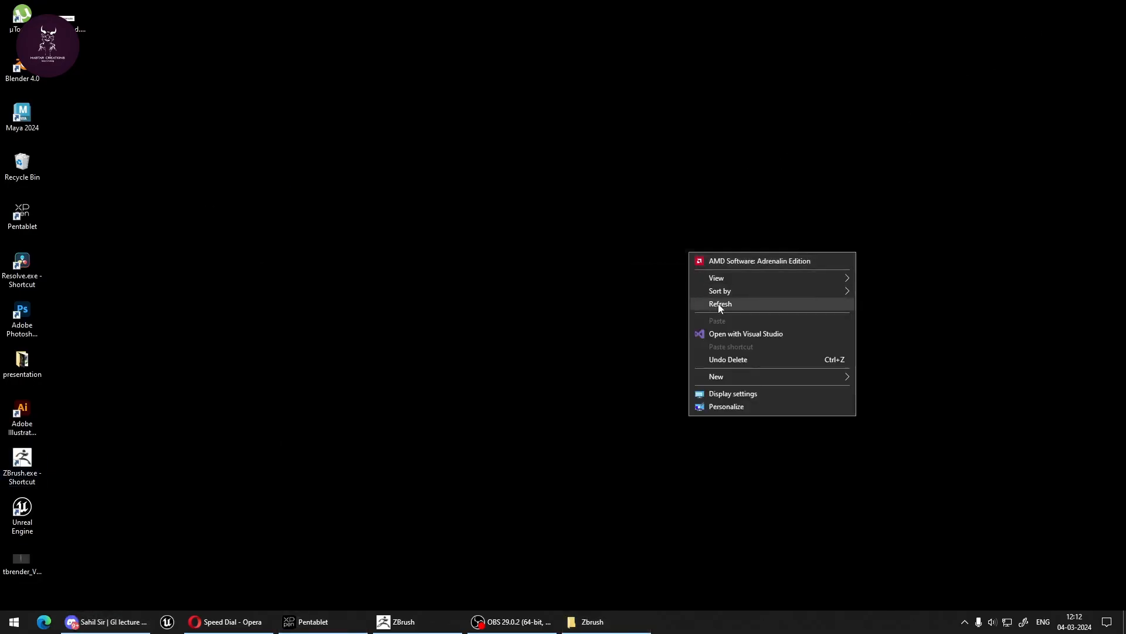
left_click(718, 302)
right_click(717, 305)
left_click(751, 358)
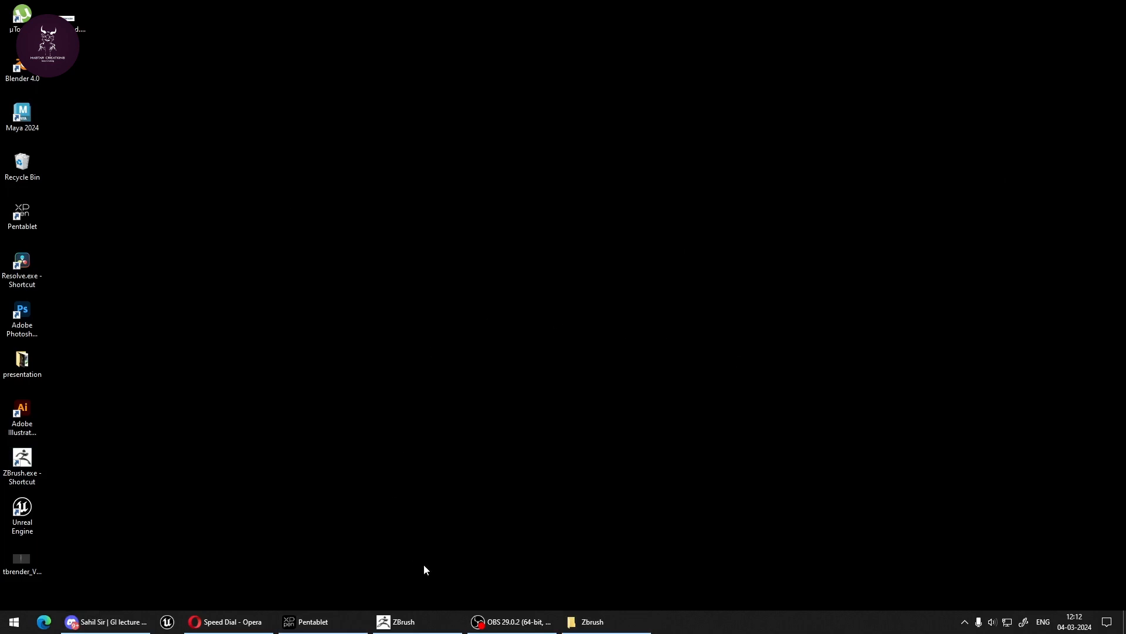
double_click(36, 119)
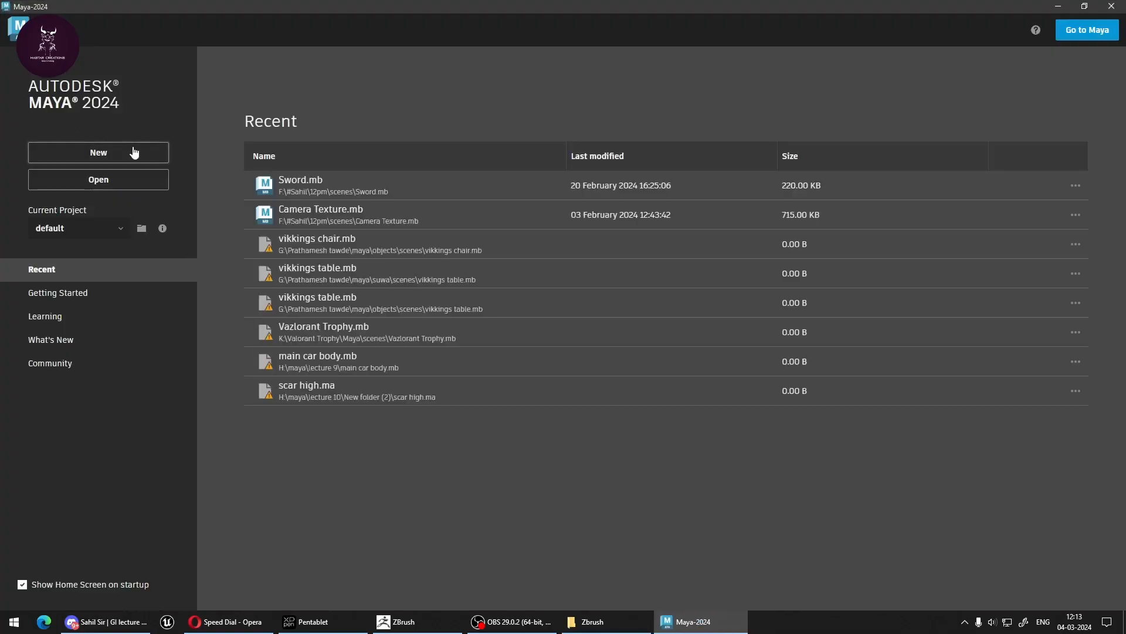
Start a new Maya scene and switch the workspace to General
left_click(131, 152)
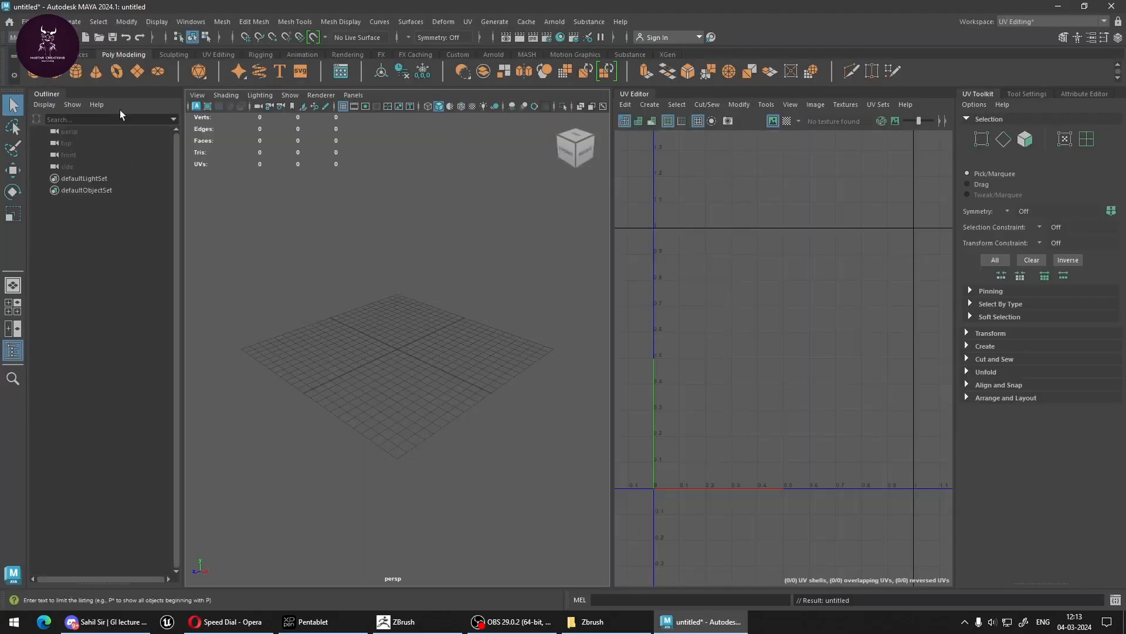
left_click(1041, 18)
left_click(1026, 36)
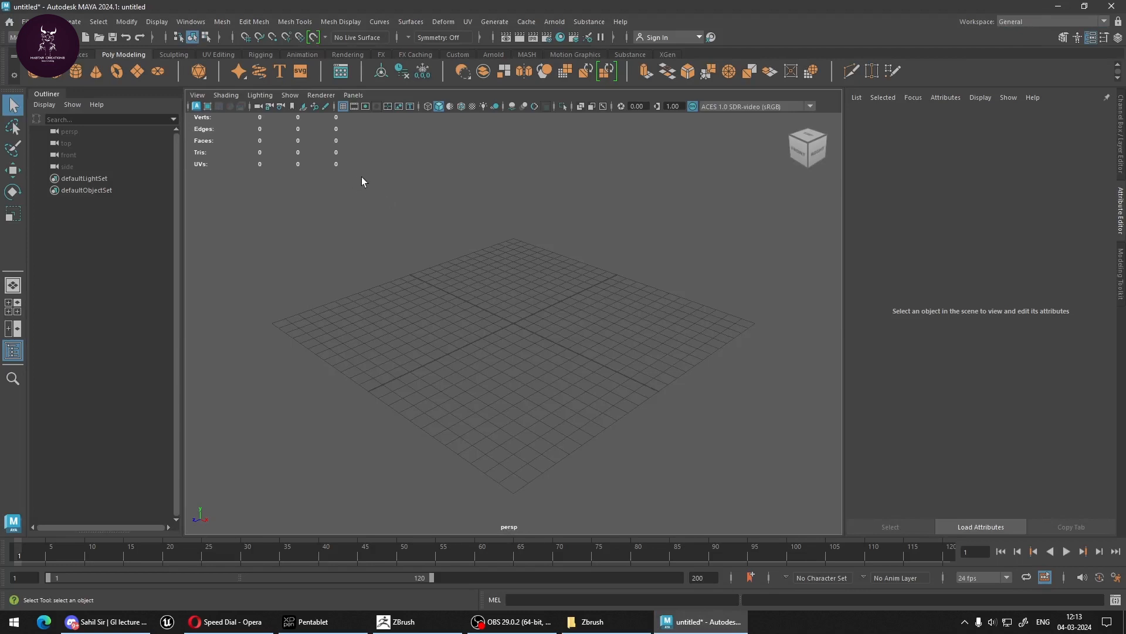
Set the Zbrush folder on the students (F:) drive as the Maya project and create a default workspace there
left_click(26, 21)
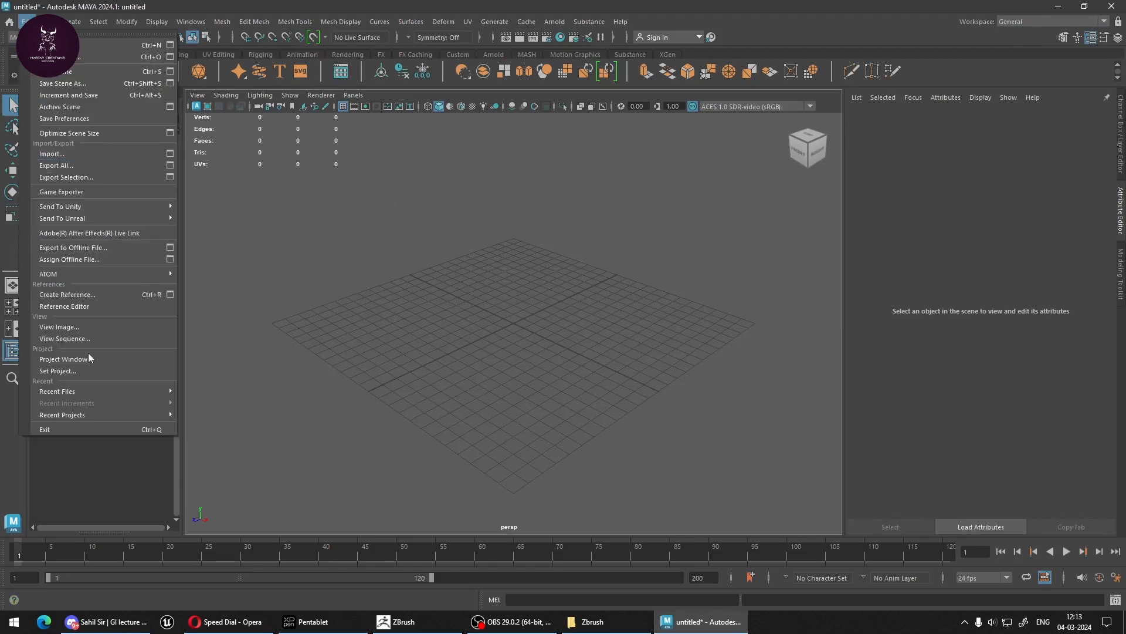
left_click(79, 372)
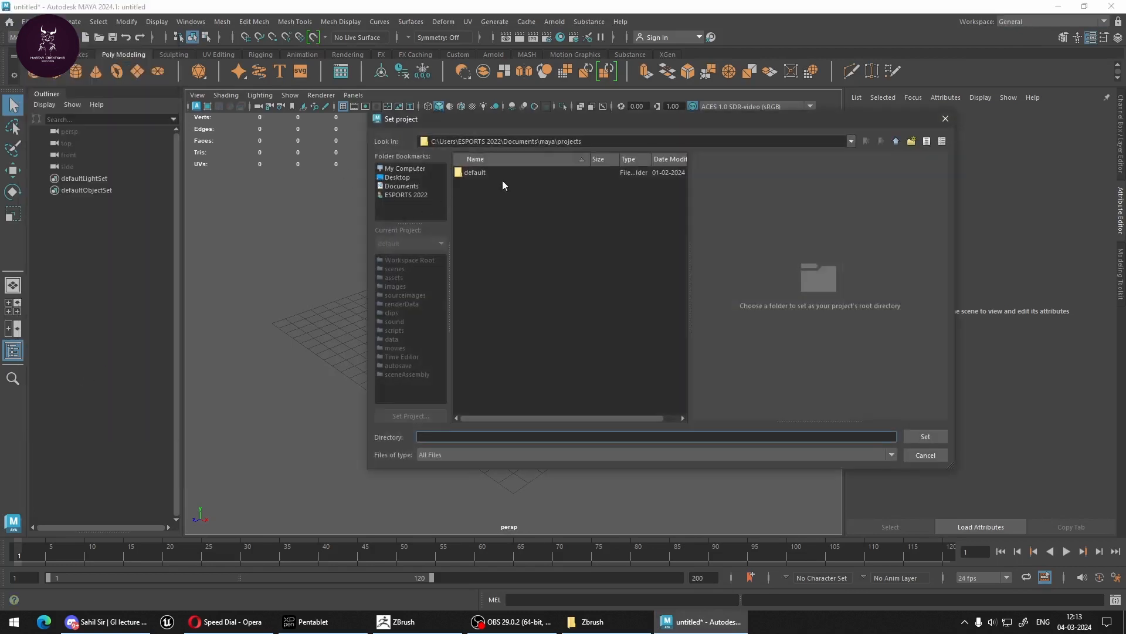
left_click(403, 169)
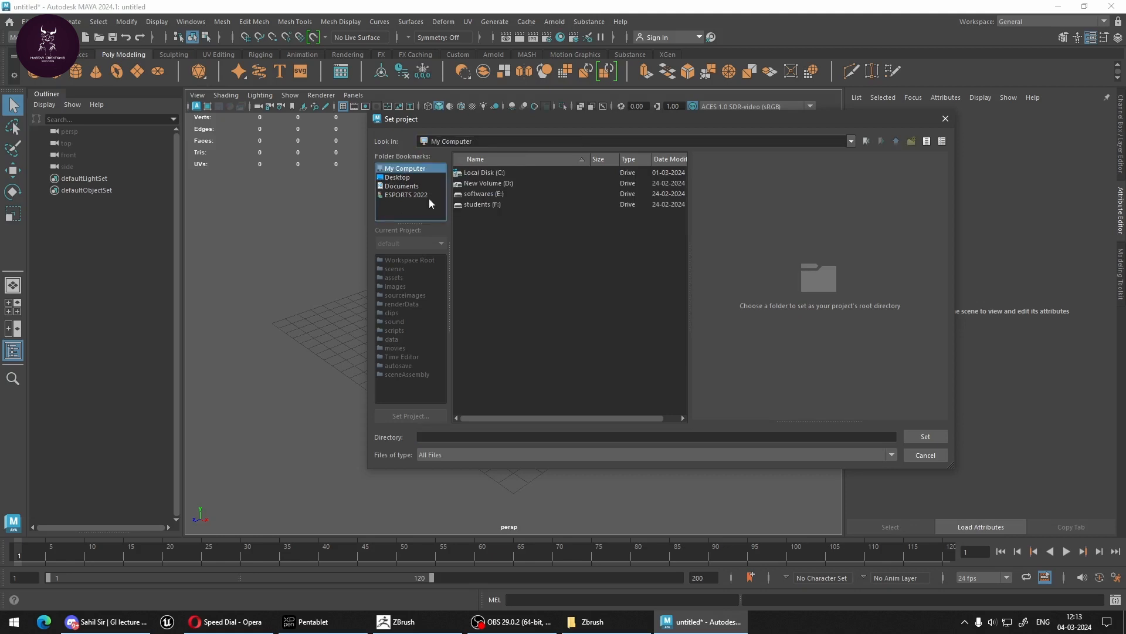
double_click(479, 205)
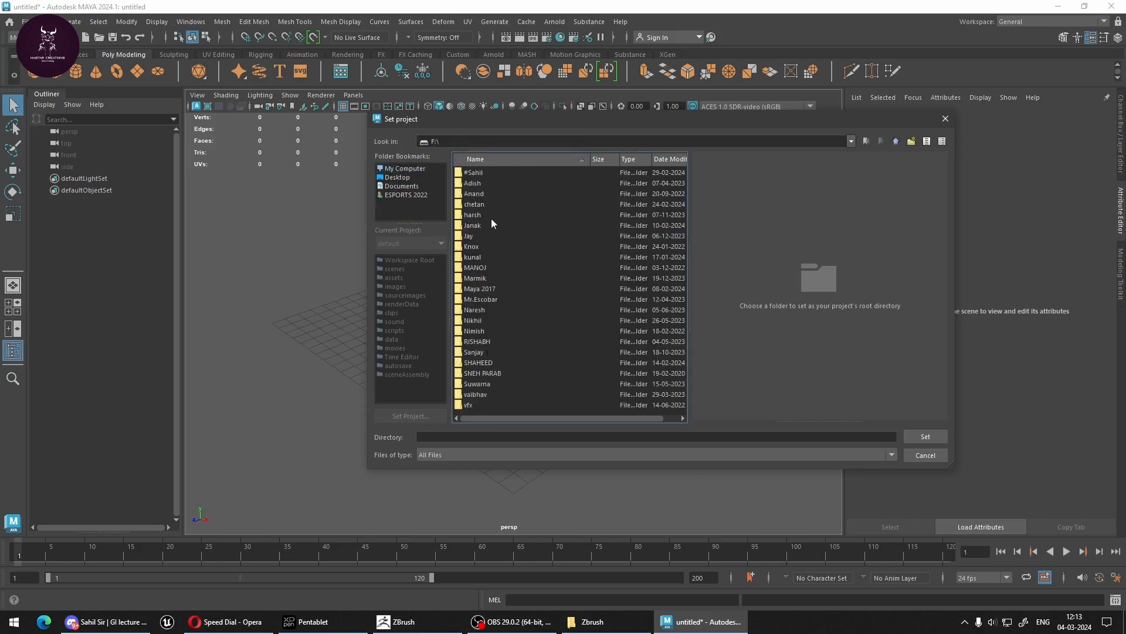
double_click(472, 173)
left_click(481, 278)
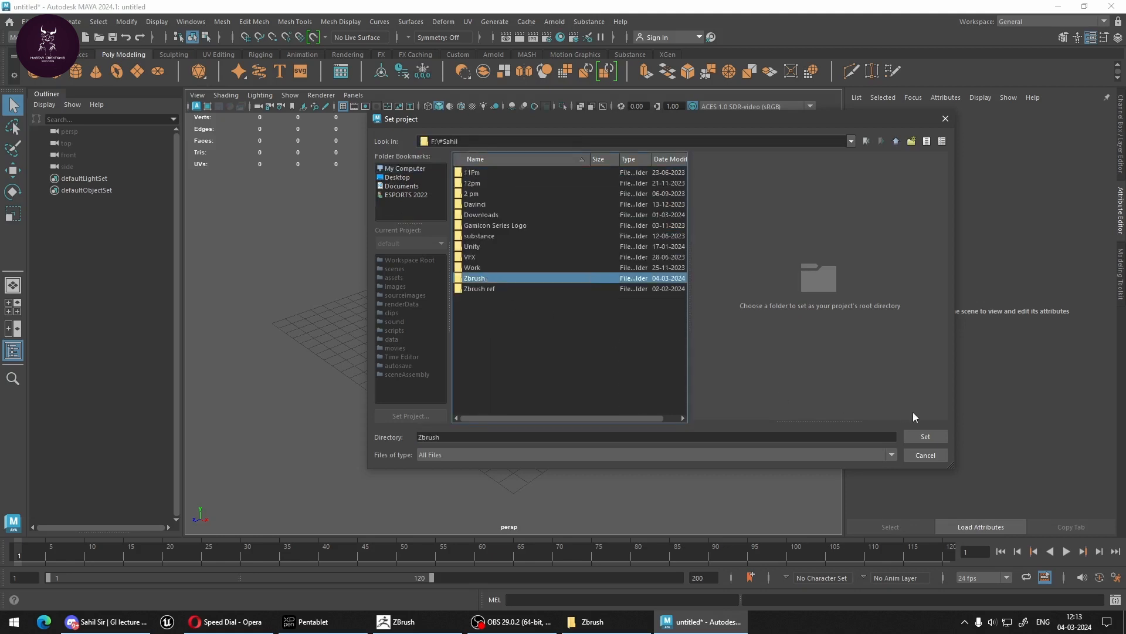
left_click(935, 435)
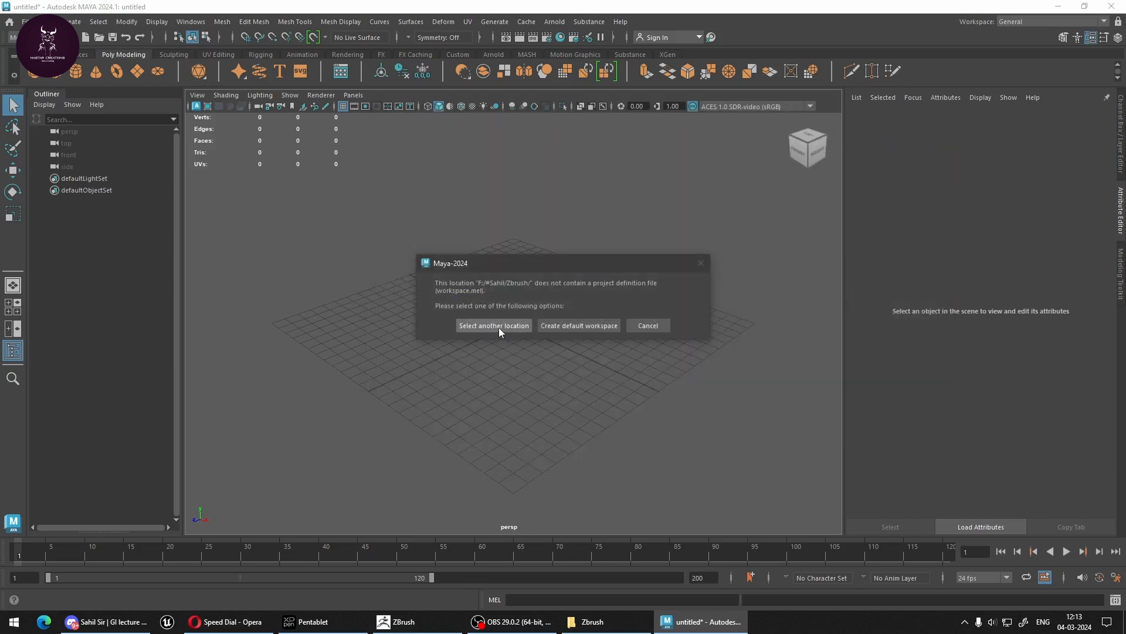
left_click(588, 325)
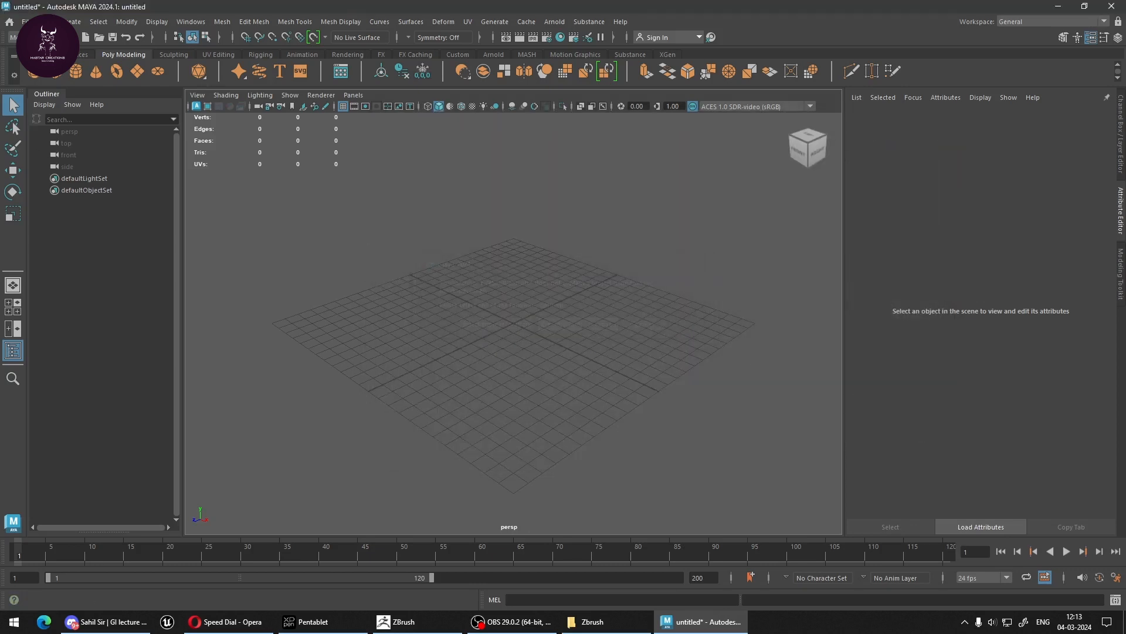
Accept the default project locations for the Zbrush project in the Project Window
left_click(26, 21)
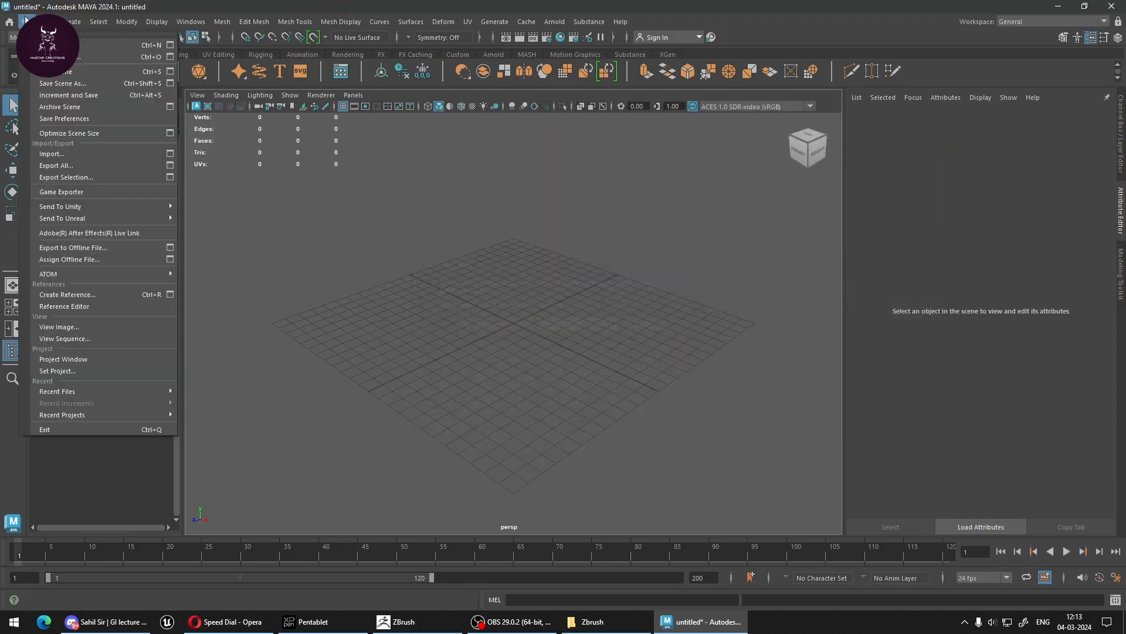
left_click(59, 359)
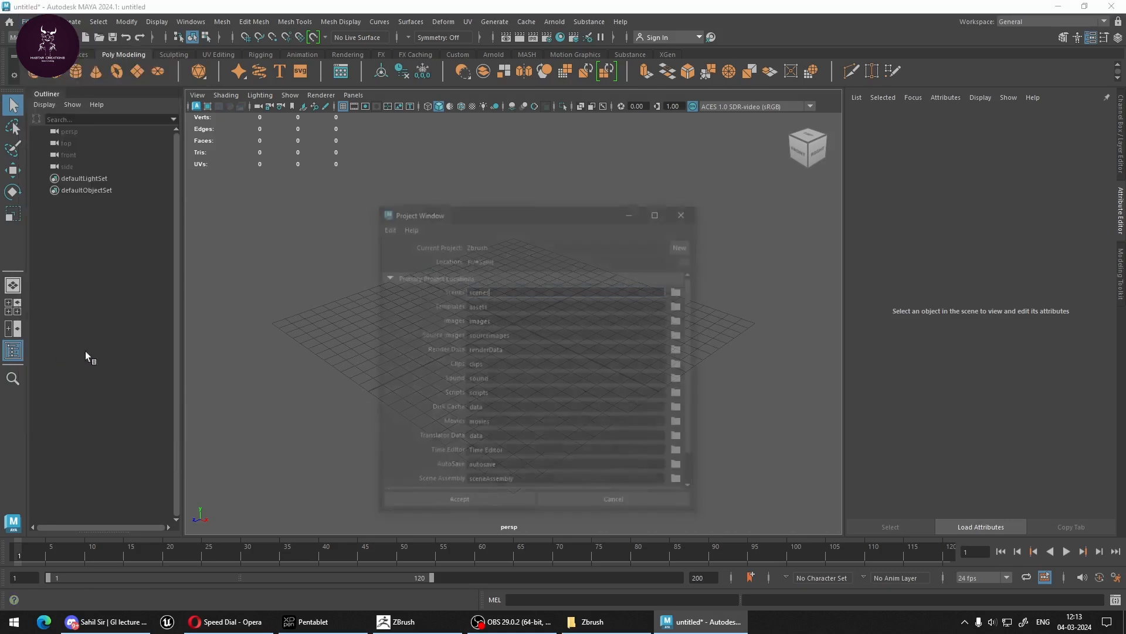
left_click(483, 503)
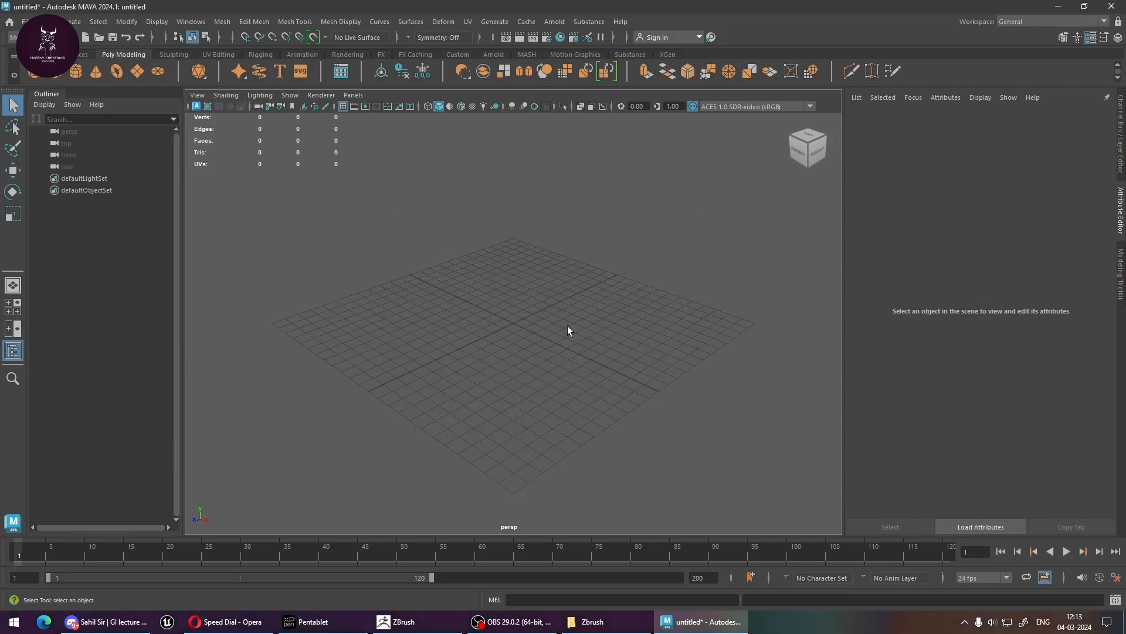
scroll(535, 284, "down", 3)
scroll(539, 280, "up", 5)
left_click(27, 22)
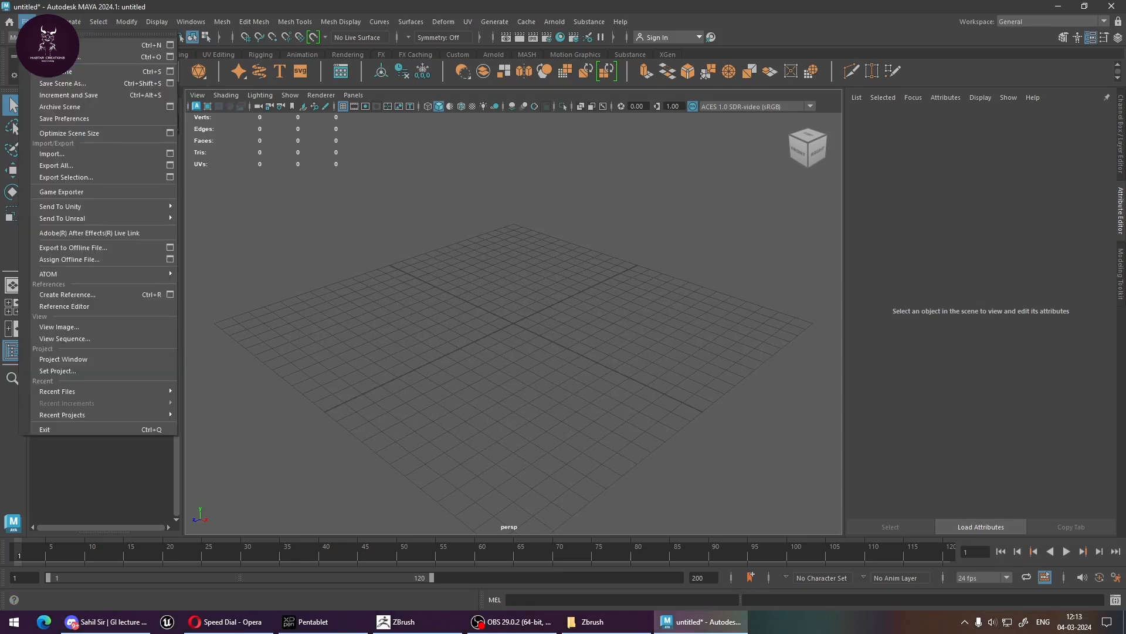
left_click(87, 154)
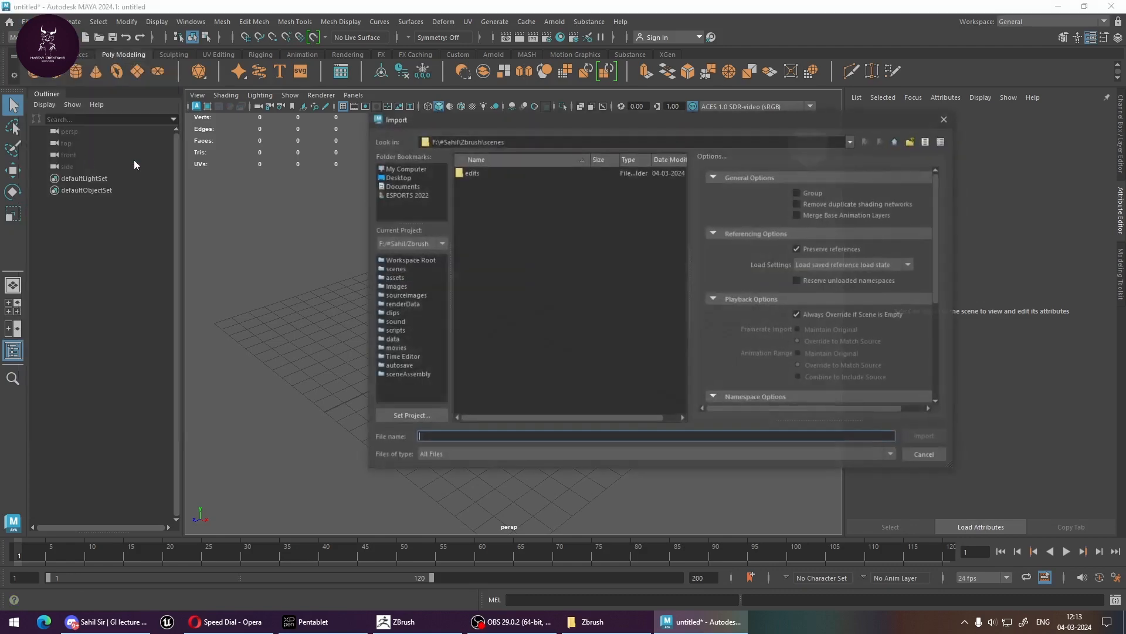
left_click(935, 455)
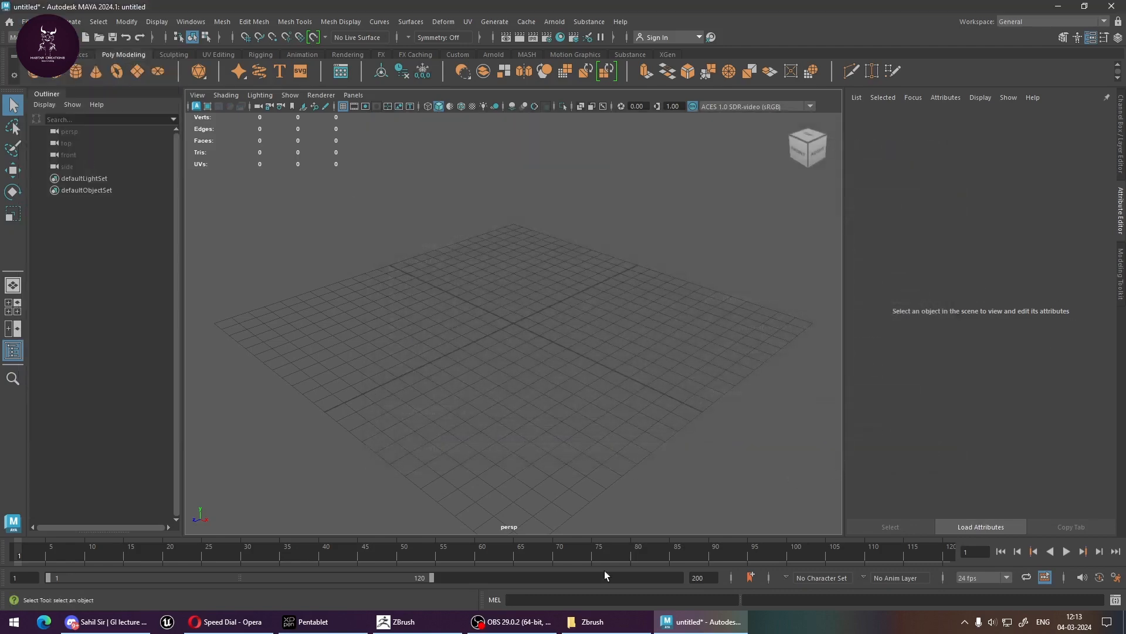
Bring Jatayu_high.fbx from the Zbrush folder in File Explorer into the Maya scene
left_click(593, 621)
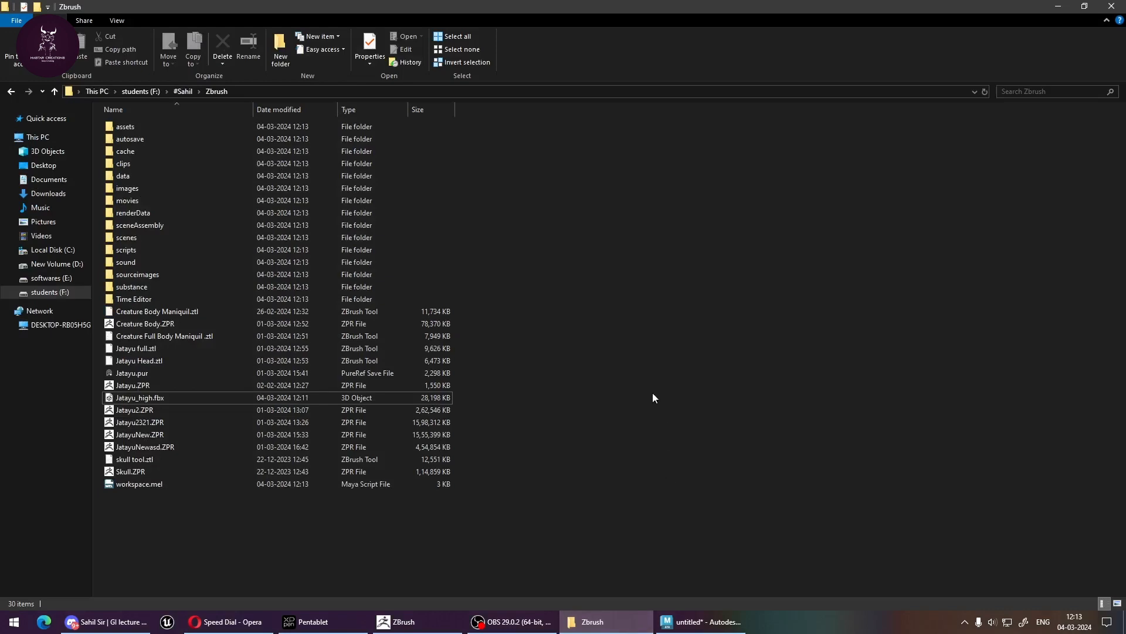
left_click(141, 398)
left_click_drag(141, 404, 536, 357)
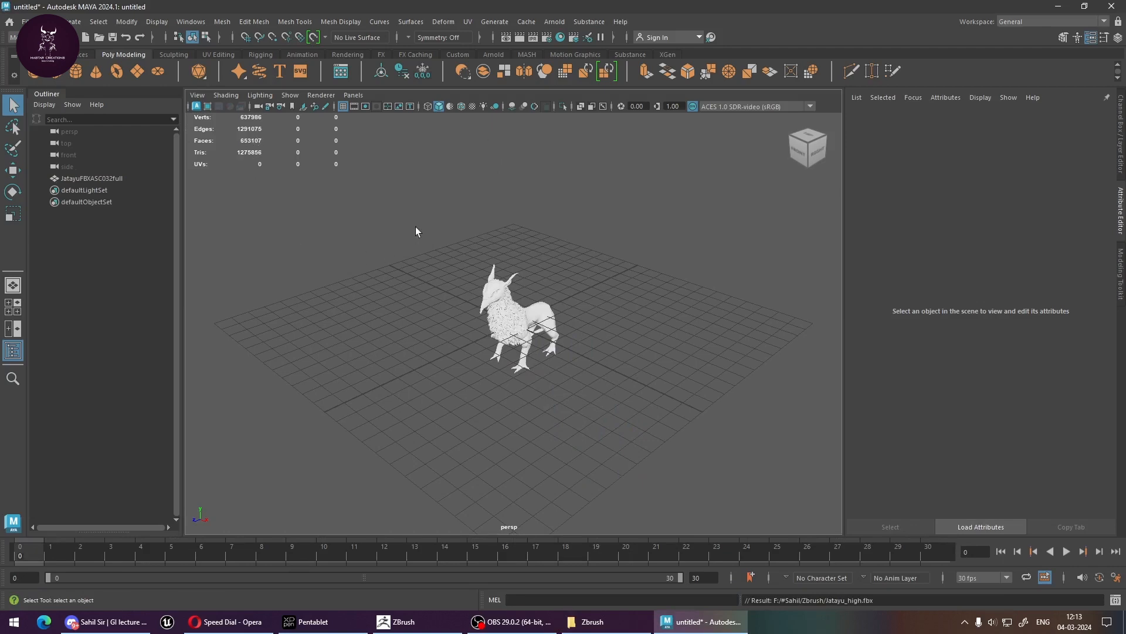
Select the imported Jatayu mesh and scale it up uniformly to several times its size
left_click(631, 310)
left_click_drag(633, 337, 583, 341)
left_click_drag(718, 388, 605, 380, "alt")
right_click_drag(605, 380, 663, 376, "alt")
left_click_drag(649, 337, 538, 261)
key("r")
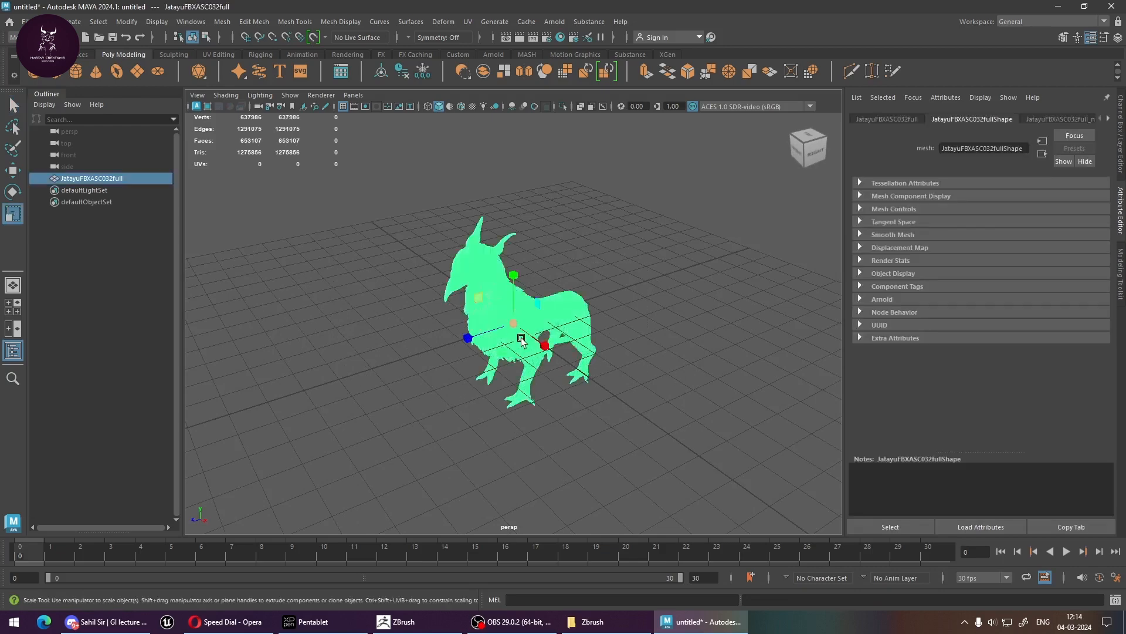
left_click_drag(514, 323, 945, 536)
In the side view, raise the creature about 10.32 cm so its feet rest on the grid, and deselect it in perspective
key("space")
key("space")
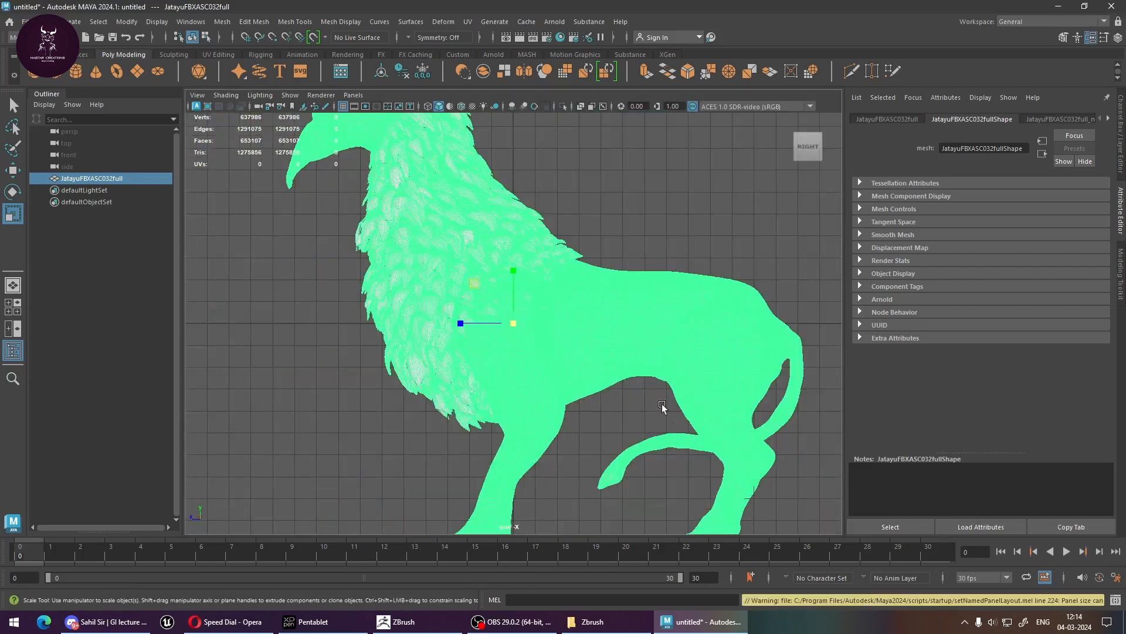
key("w")
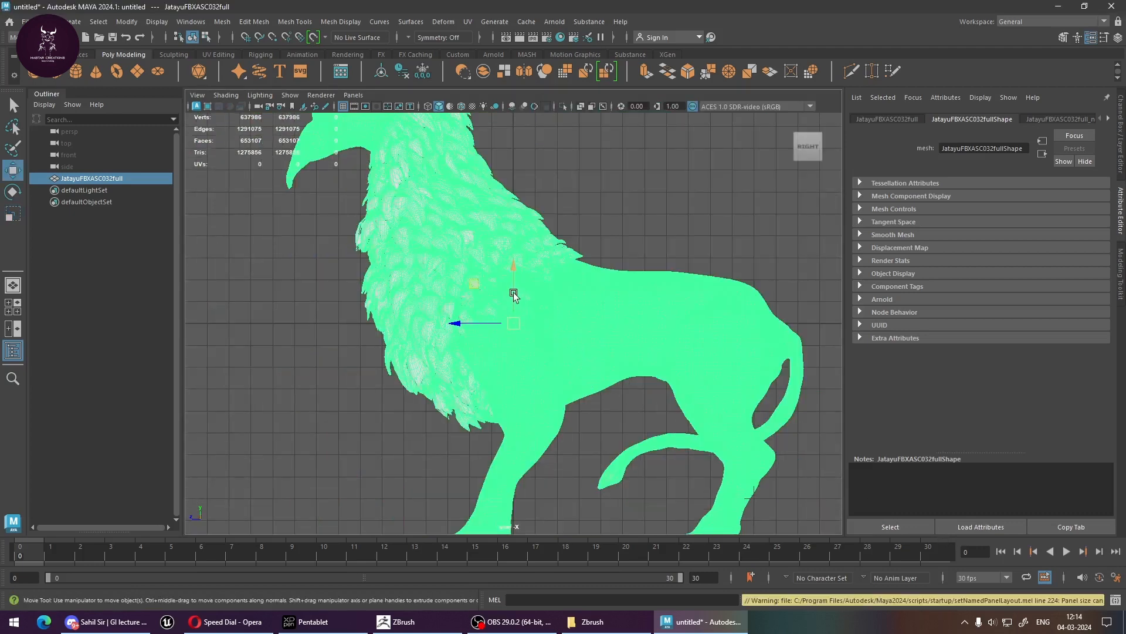
left_click_drag(514, 293, 527, 79)
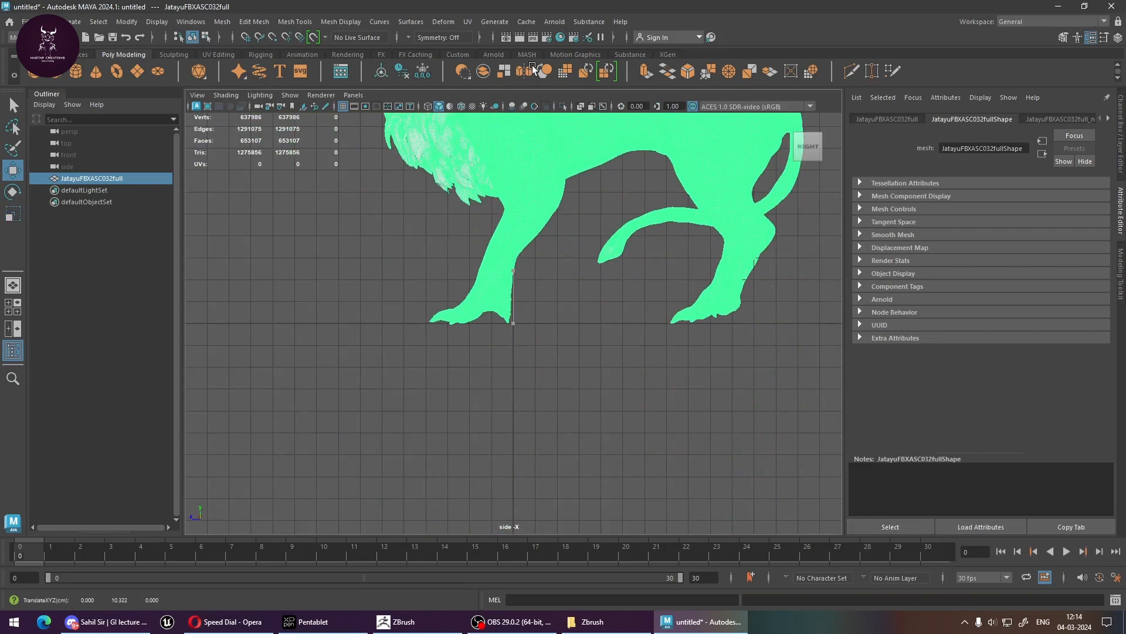
key("space")
key("space")
right_click_drag(689, 408, 455, 334, "alt")
left_click_drag(454, 334, 580, 381, "alt")
left_click(666, 324)
left_click_drag(666, 326, 626, 372, "alt")
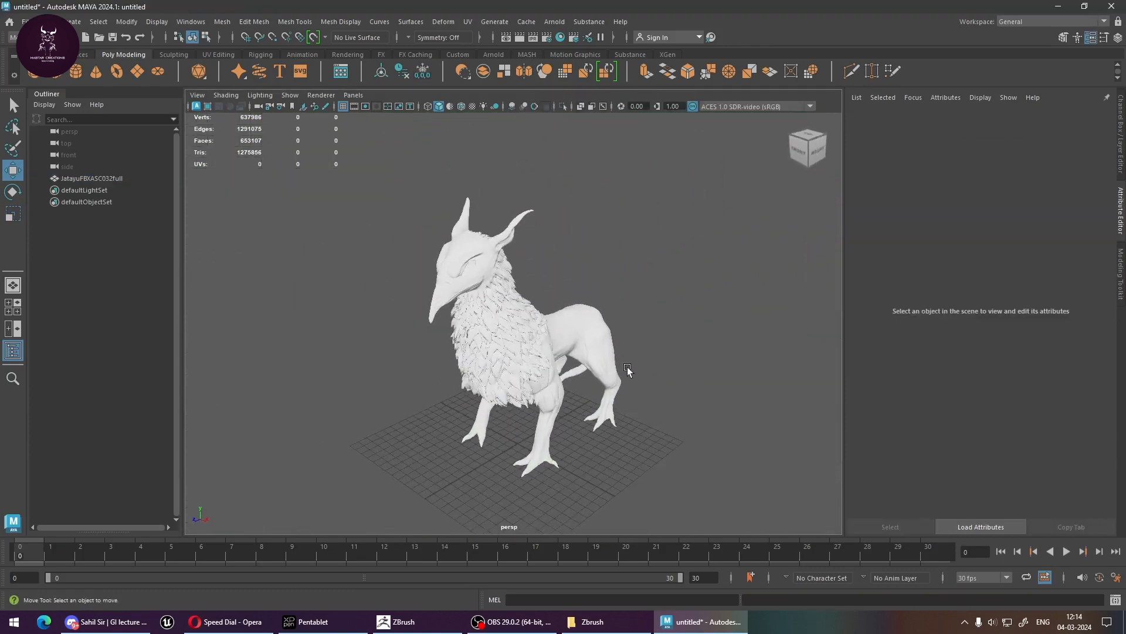
Turn on screen-space ambient occlusion in the perspective viewport to bring out the feather detail
left_click(521, 105)
left_click(521, 106)
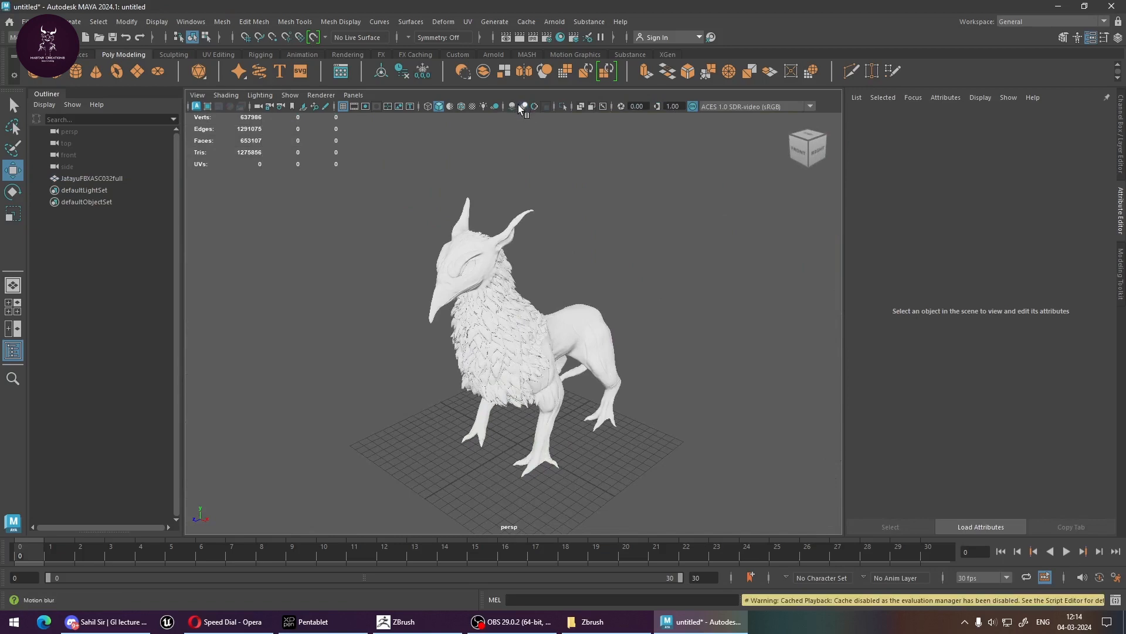
left_click(513, 106)
left_click(514, 104)
right_click_drag(571, 323, 650, 393, "alt")
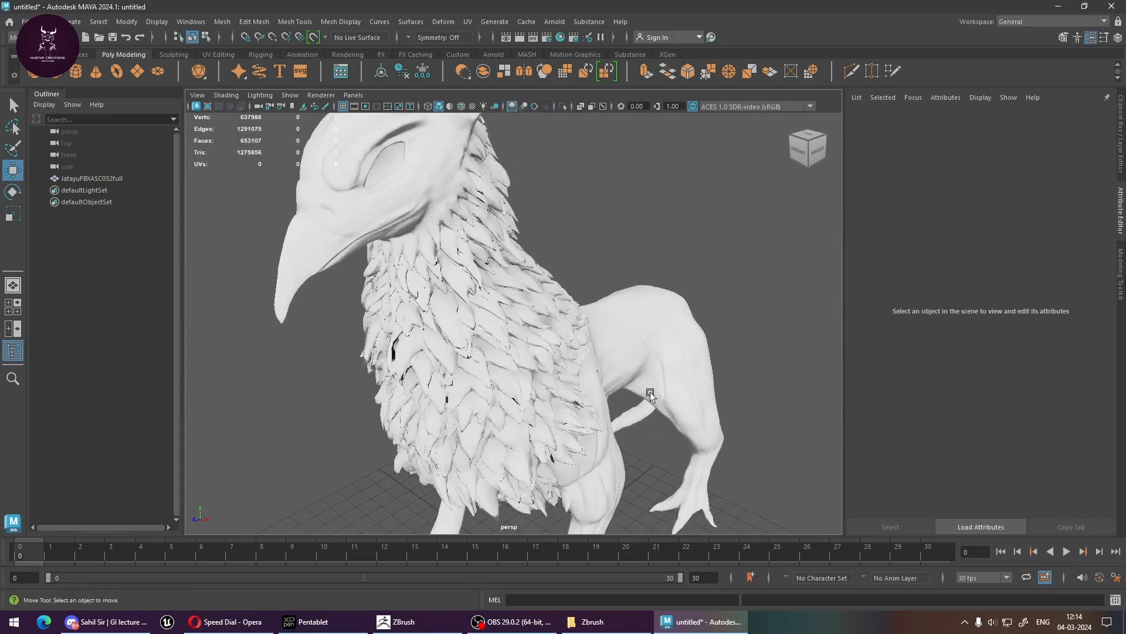
left_click_drag(650, 394, 608, 386, "alt")
Select the creature and set Cleanup to clean up matching polygons, with concave faces off and nonmanifold geometry on
left_click(610, 384)
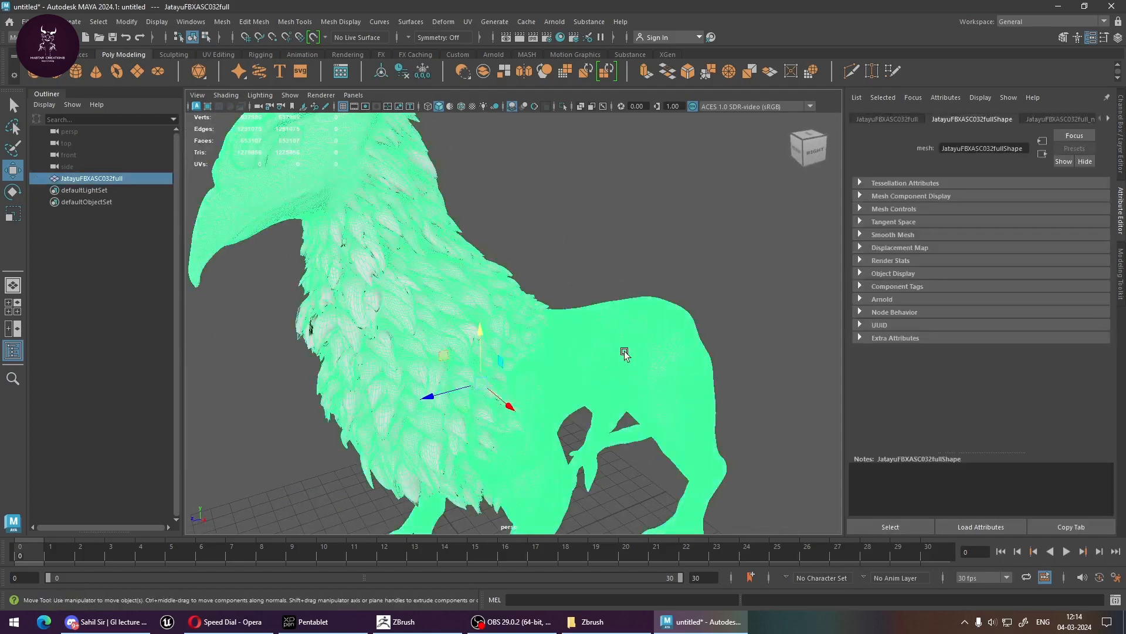
middle_click_drag(625, 350, 785, 421, "alt")
scroll(546, 296, "up", 15)
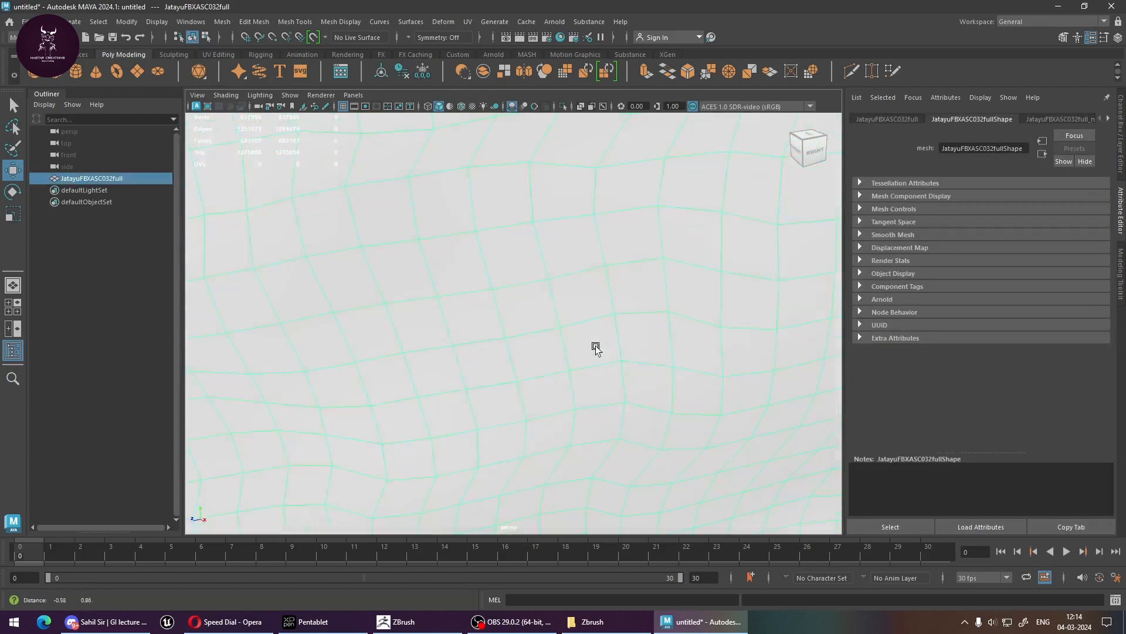
scroll(604, 343, "down", 8)
scroll(628, 327, "down", 10)
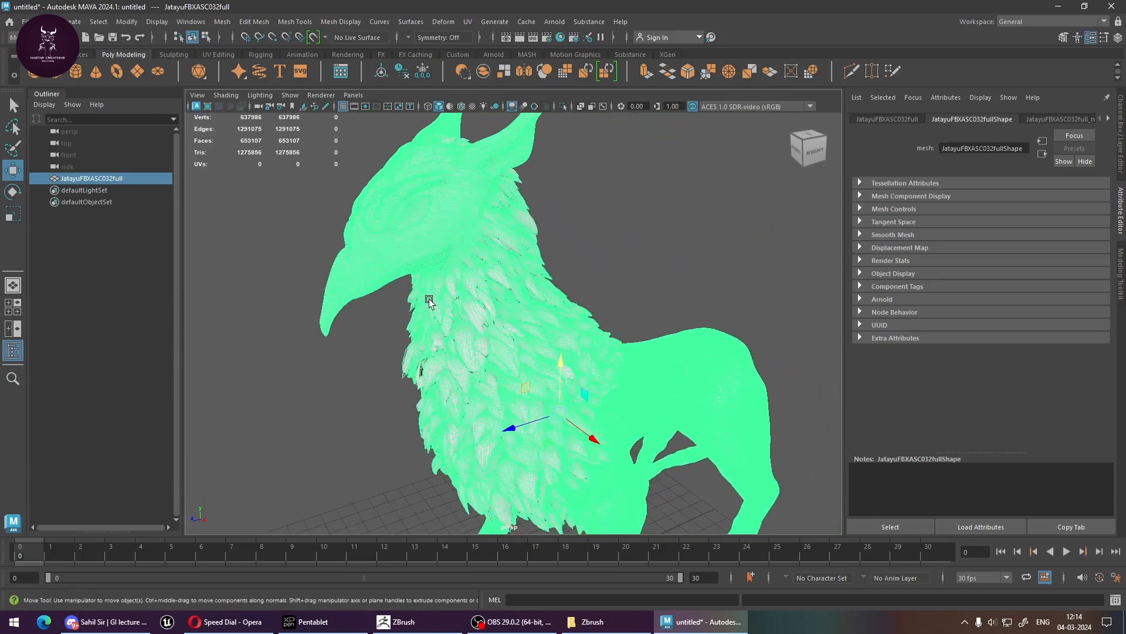
right_click_drag(475, 267, 478, 555, "shift")
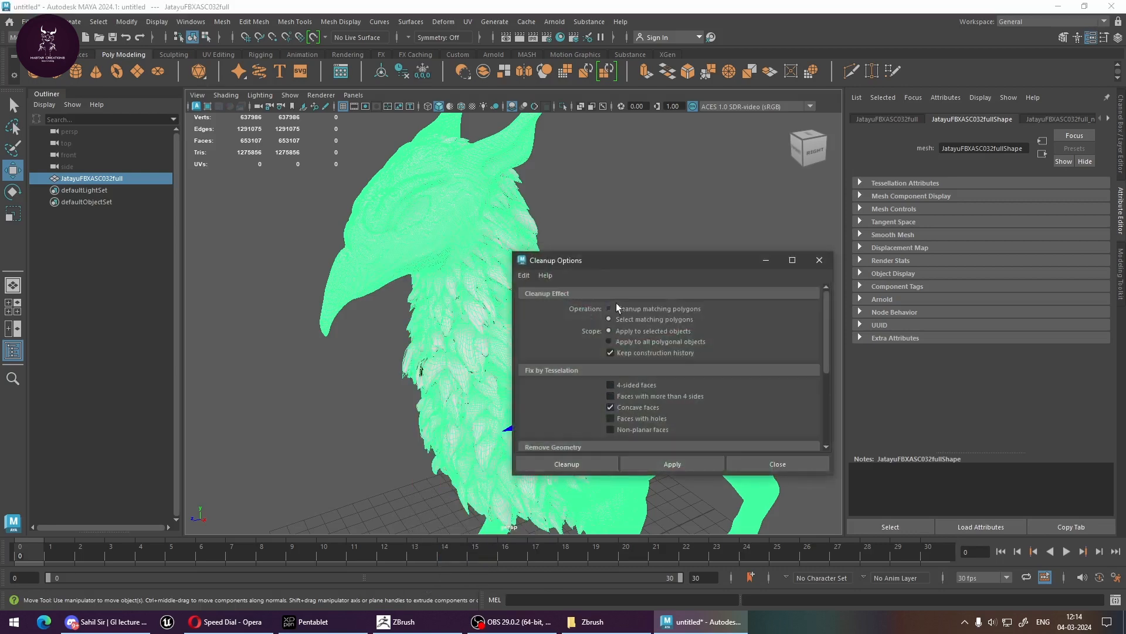
scroll(636, 361, "down", 3)
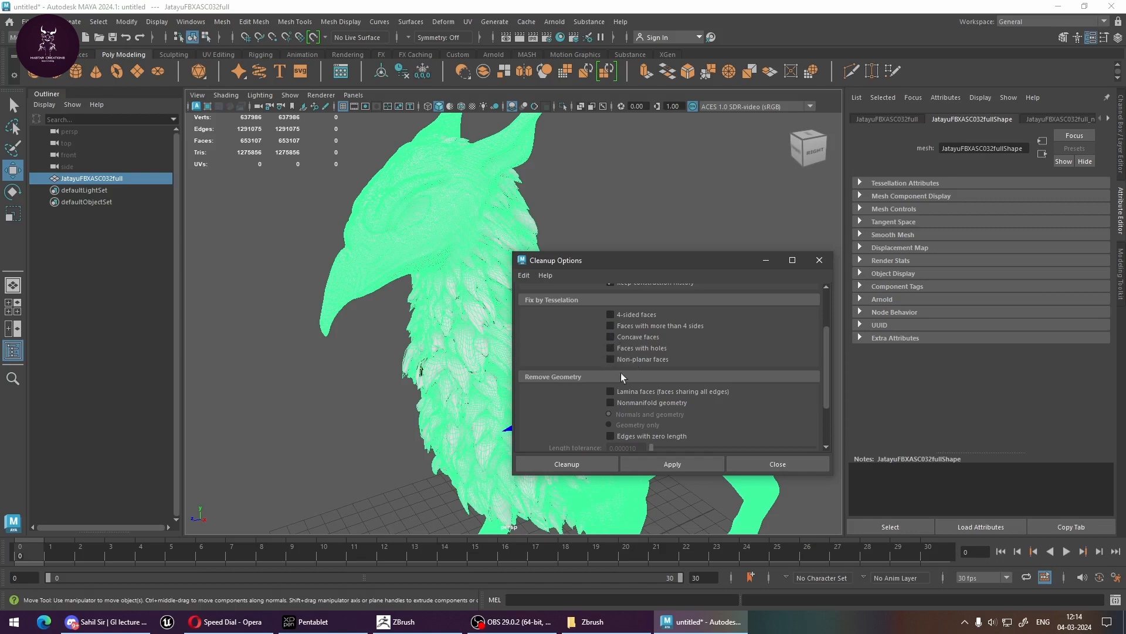
left_click(633, 403)
Run the nonmanifold-geometry Cleanup on the selected creature mesh
scroll(450, 290, "up", 5)
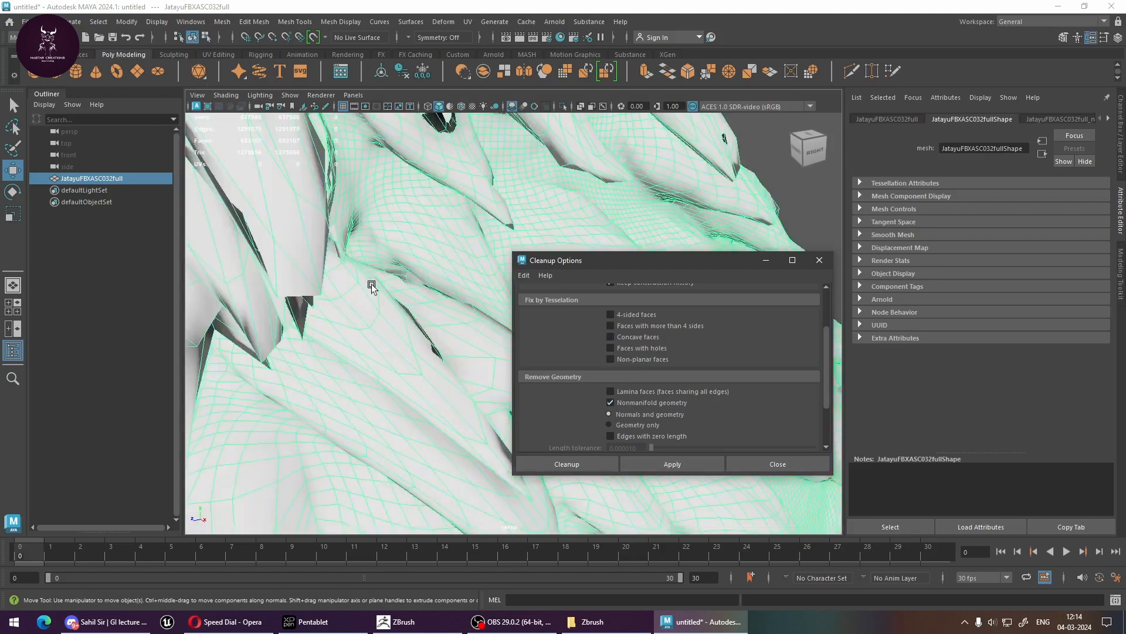
scroll(371, 281, "down", 5)
scroll(372, 286, "up", 5)
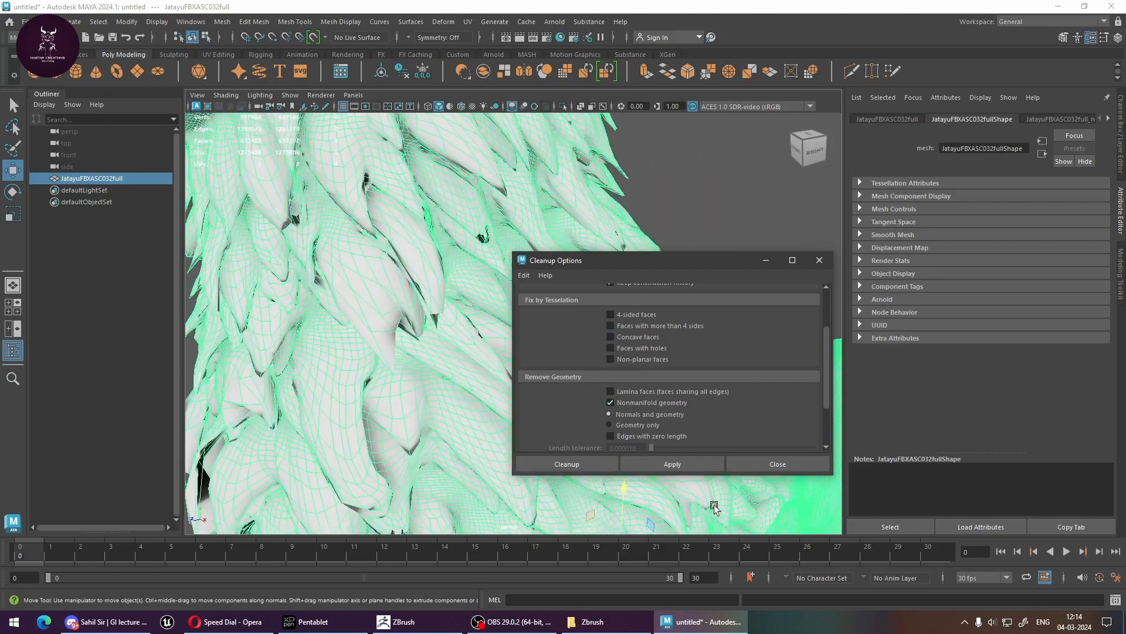
left_click(678, 466)
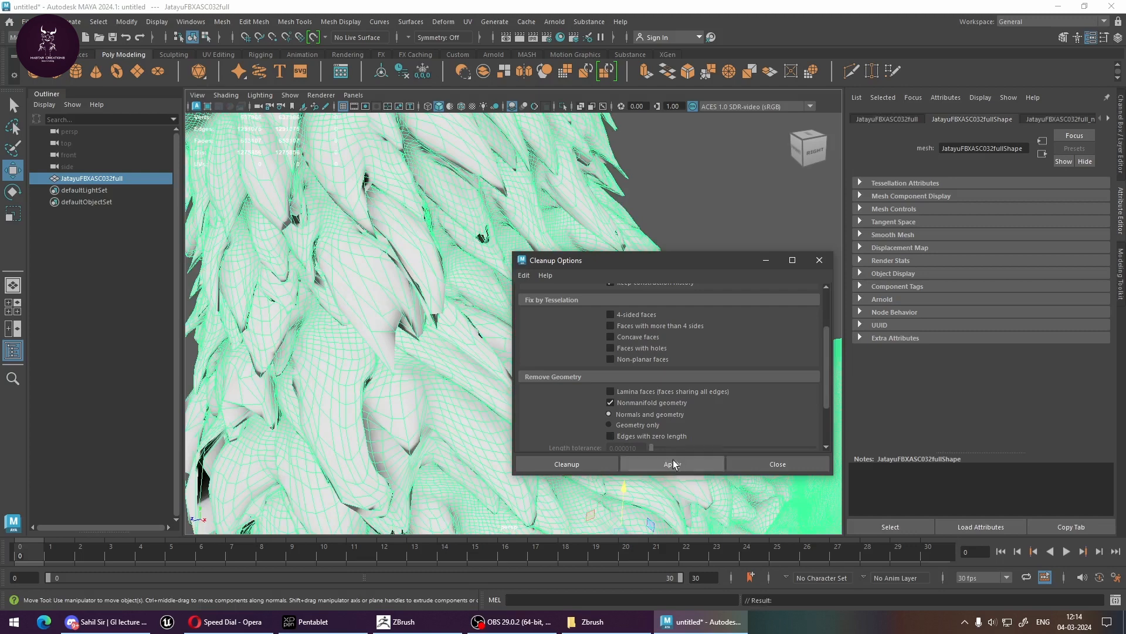
left_click(575, 459)
Duplicate the creature and move the copy along the X axis so it stands beside the original
right_click_drag(703, 369, 337, 344, "alt")
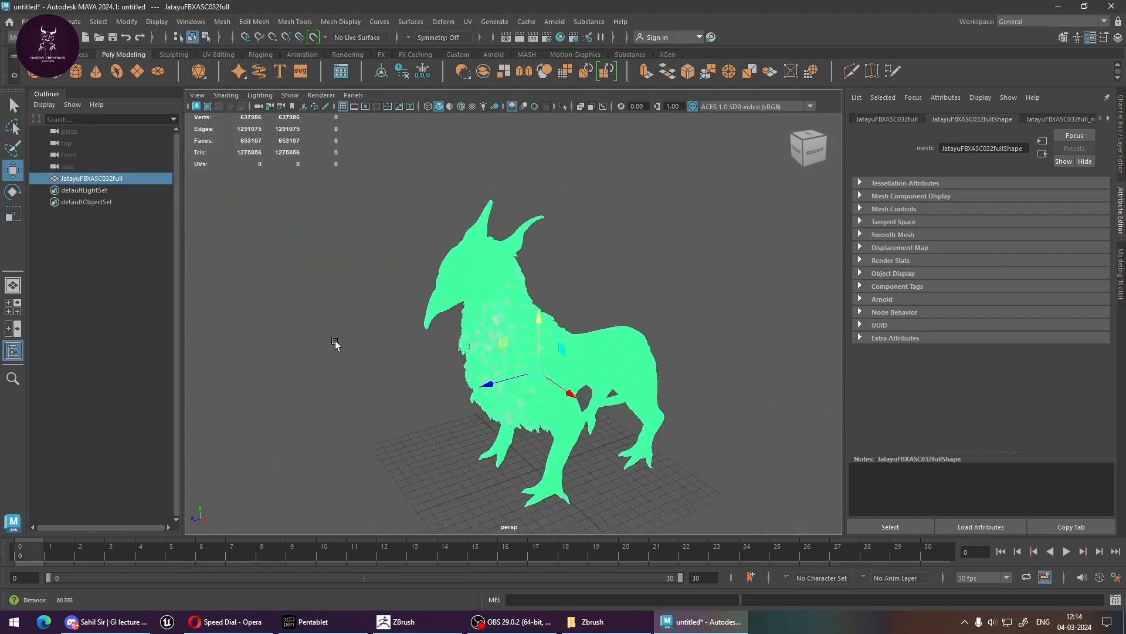
left_click_drag(578, 375, 535, 394, "alt")
left_click(539, 300)
scroll(563, 328, "up", 5)
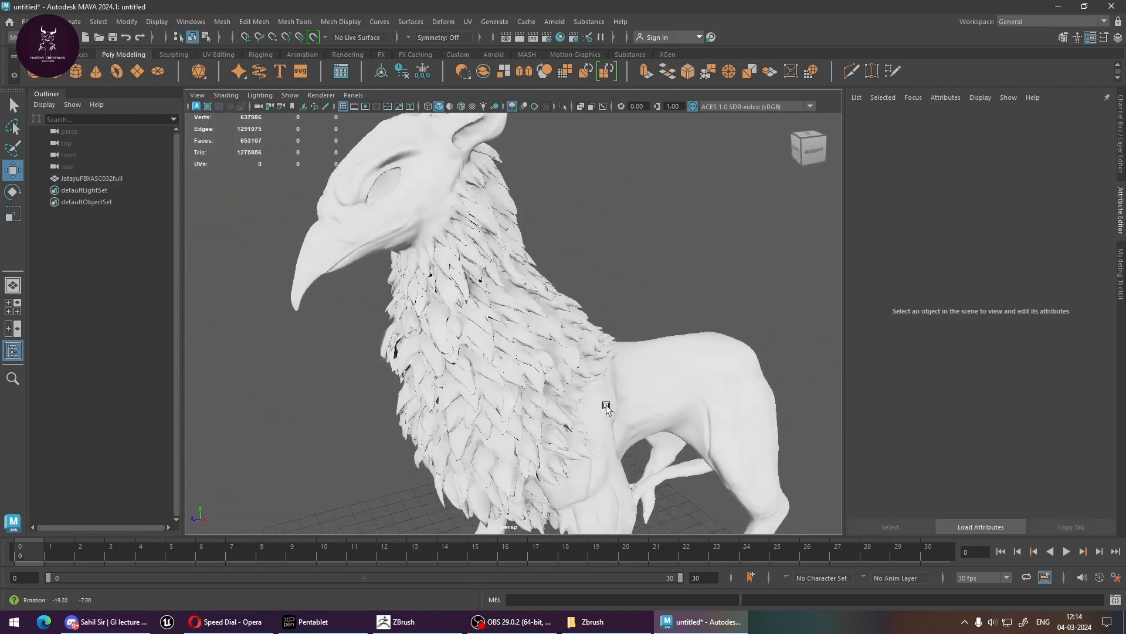
left_click(604, 396)
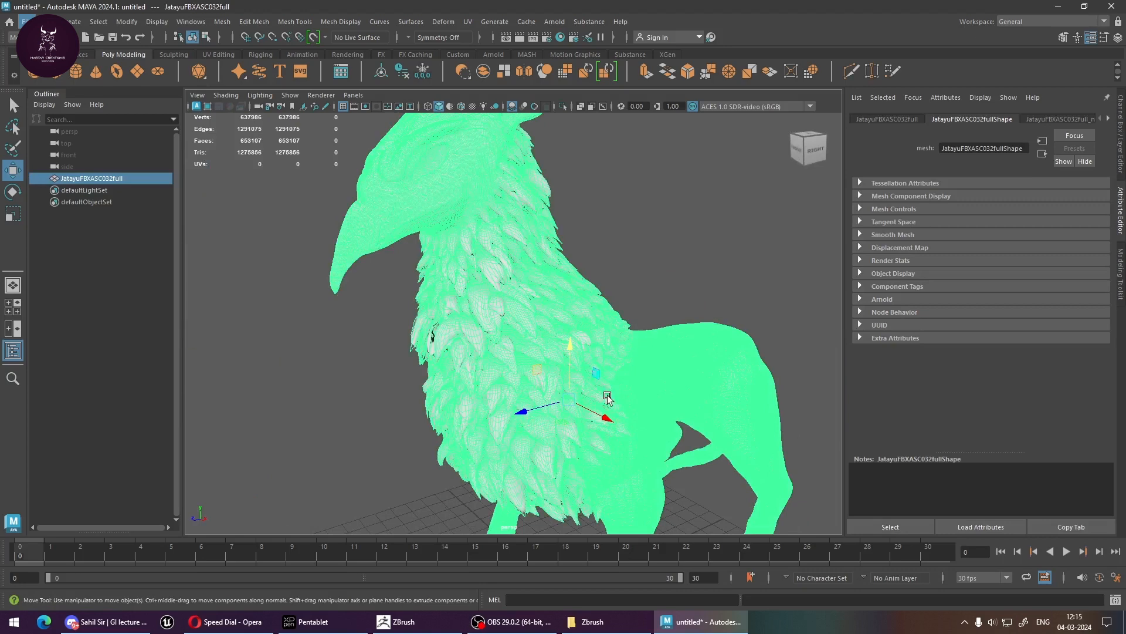
scroll(634, 373, "down", 5)
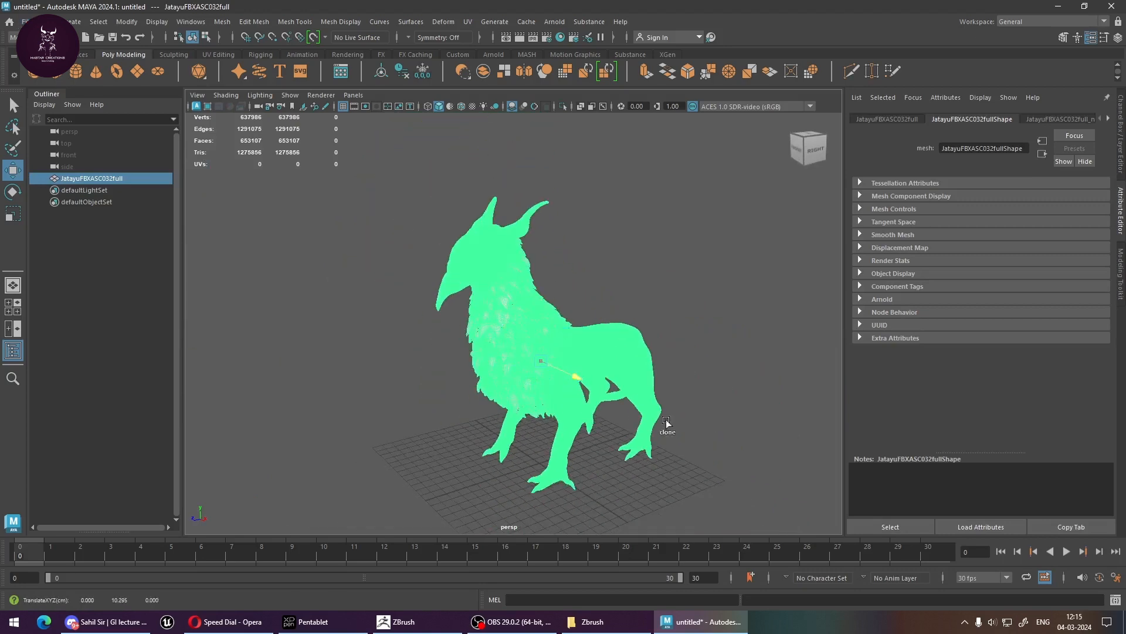
mouse_move(667, 423)
left_mouse_down("shift")
mouse_move(761, 457)
mouse_move(730, 440)
left_mouse_up("shift")
Try to retopologize the duplicated creature with a target face count of 50000 and a tolerance of 10%
middle_click_drag(730, 440, 604, 322, "alt")
left_click_drag(600, 339, 627, 357, "alt")
left_click(646, 268)
left_click(637, 359)
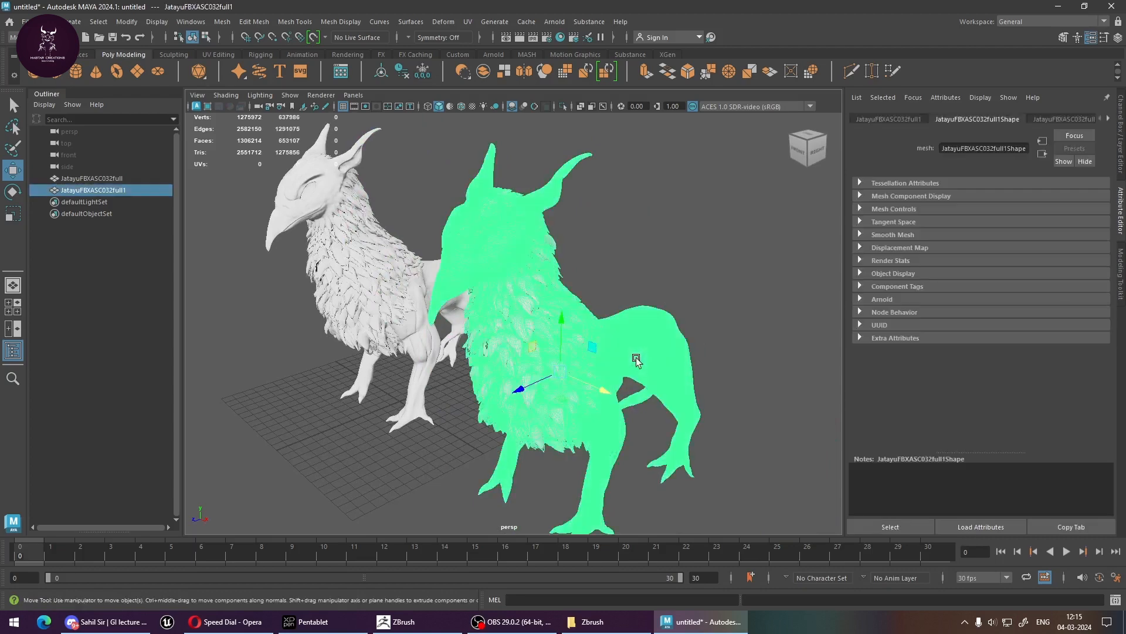
right_click(637, 359, "shift")
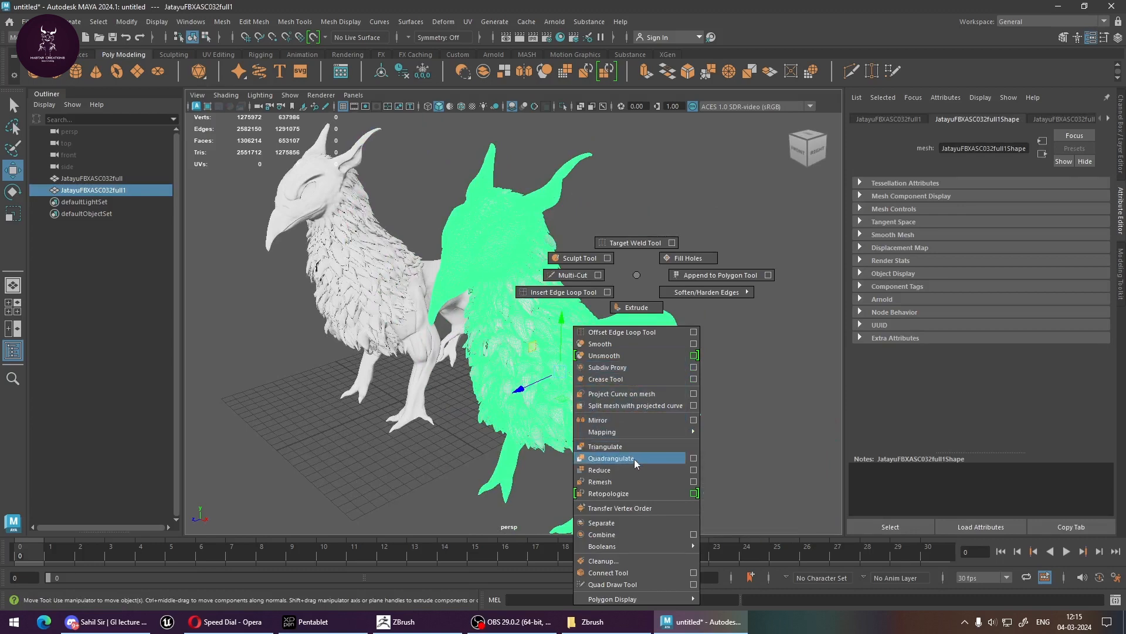
left_click(694, 493)
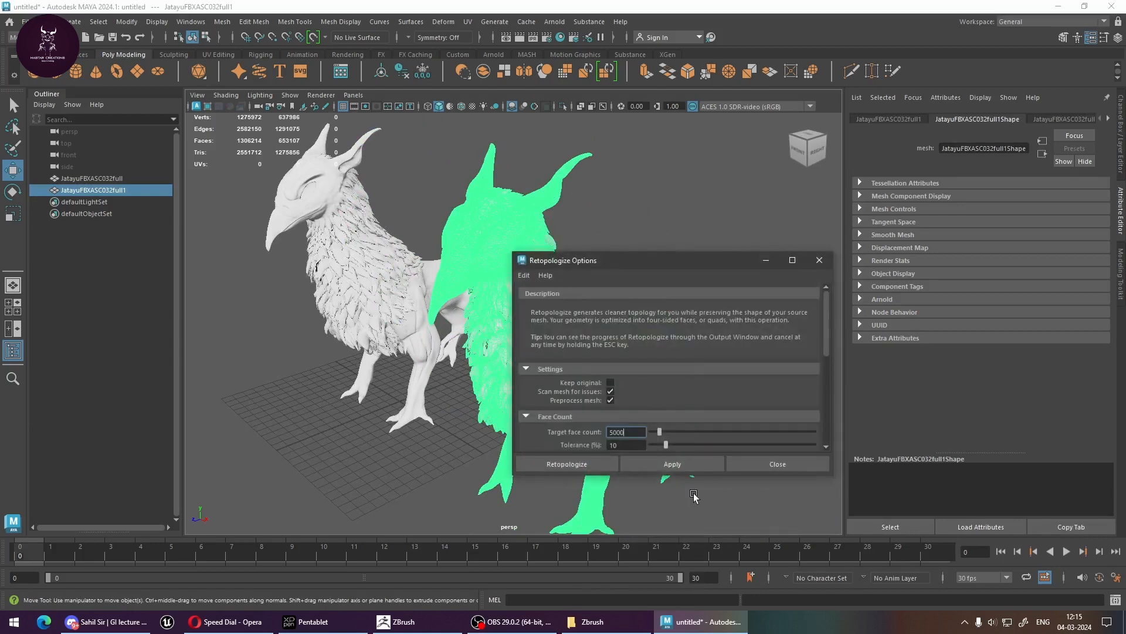
scroll(651, 410, "down", 2)
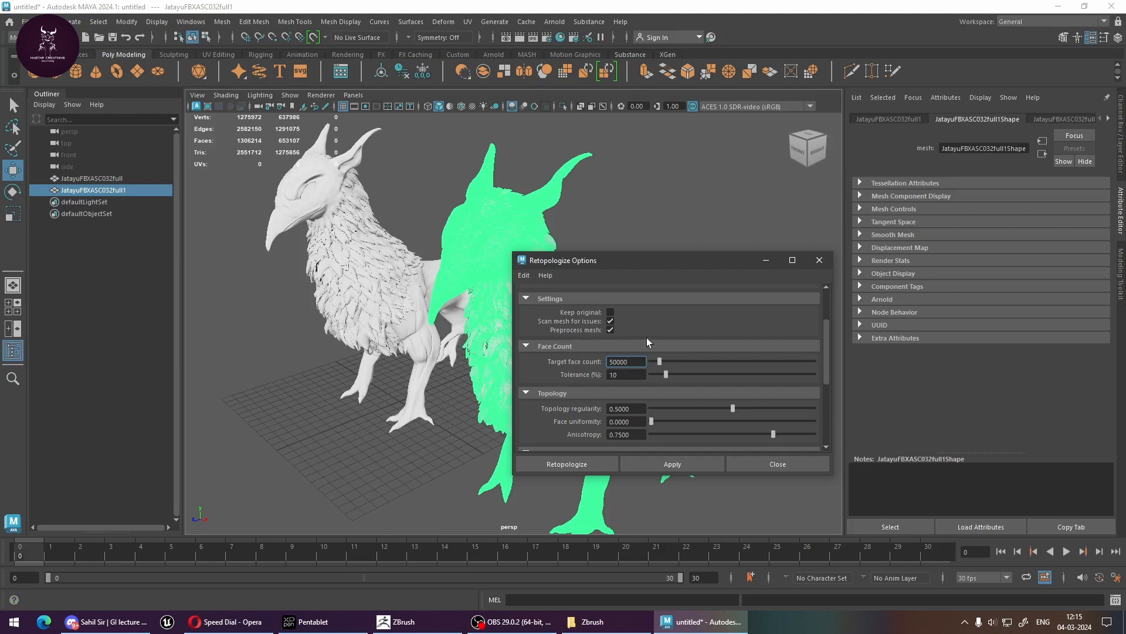
left_click(565, 464)
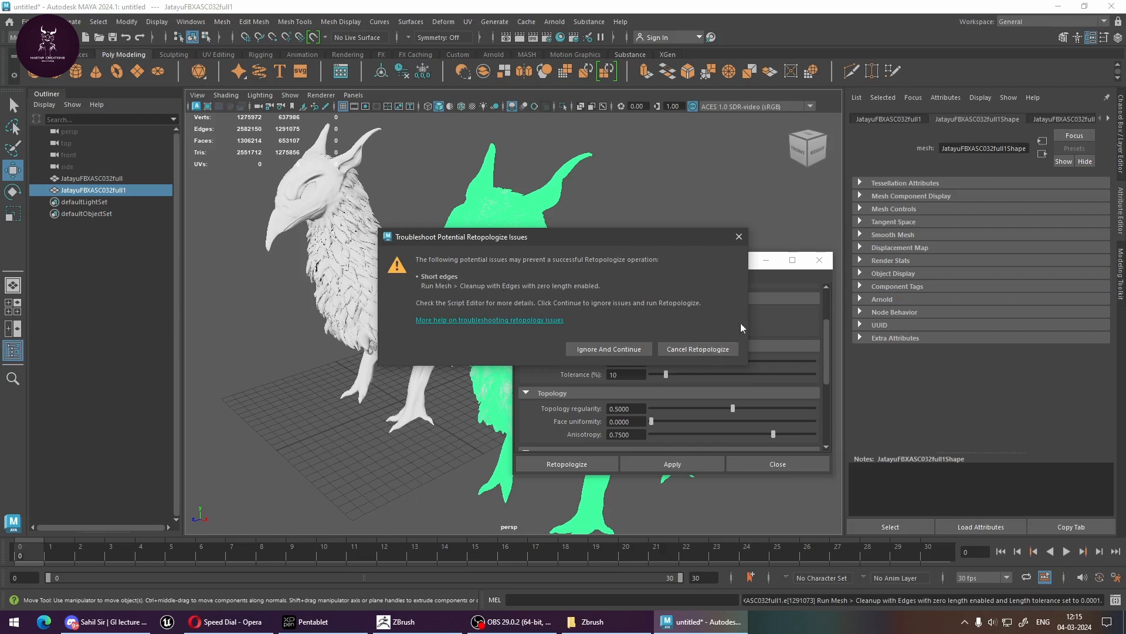
left_click(739, 237)
Set up Cleanup for the duplicated creature with faces with holes and non-planar faces enabled for tessellation
left_click(619, 354, "shift")
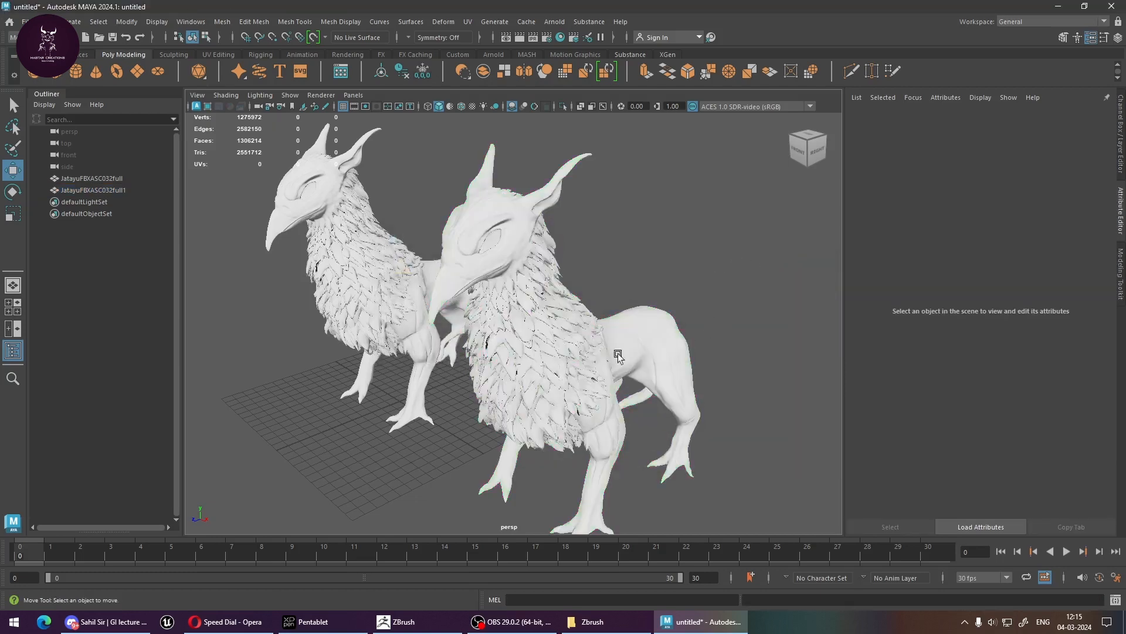
left_click(618, 354, "shift")
right_click(619, 354, "shift")
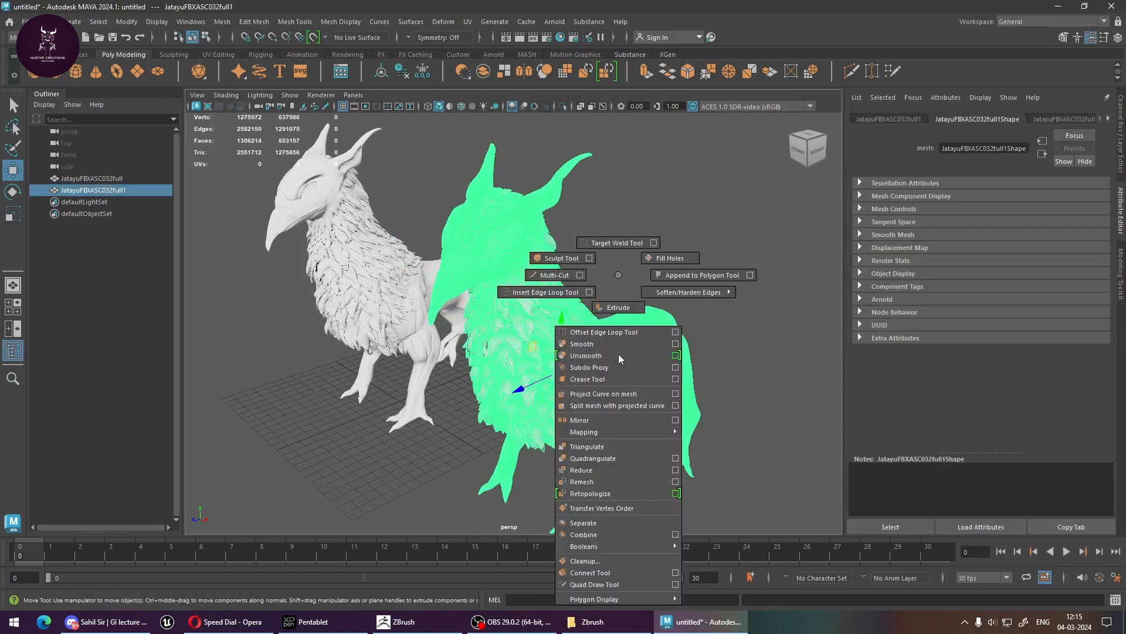
left_click(639, 561)
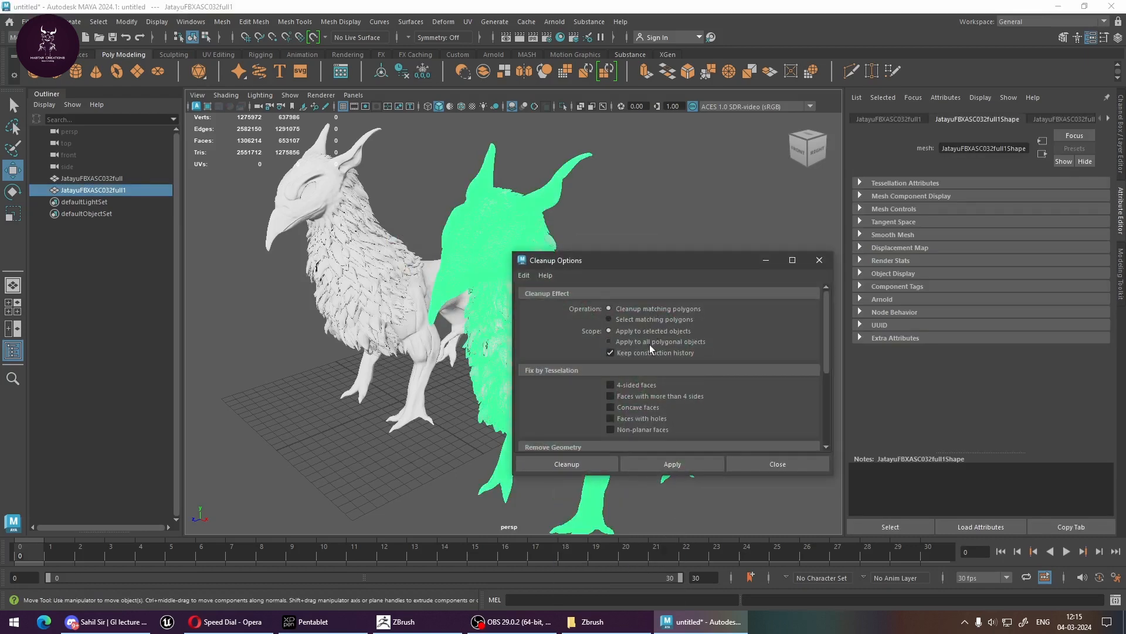
left_click(656, 428)
left_click(650, 417)
Run Cleanup on the duplicate with nonmanifold geometry set to Normals and geometry, and close the options
scroll(663, 414, "down", 3)
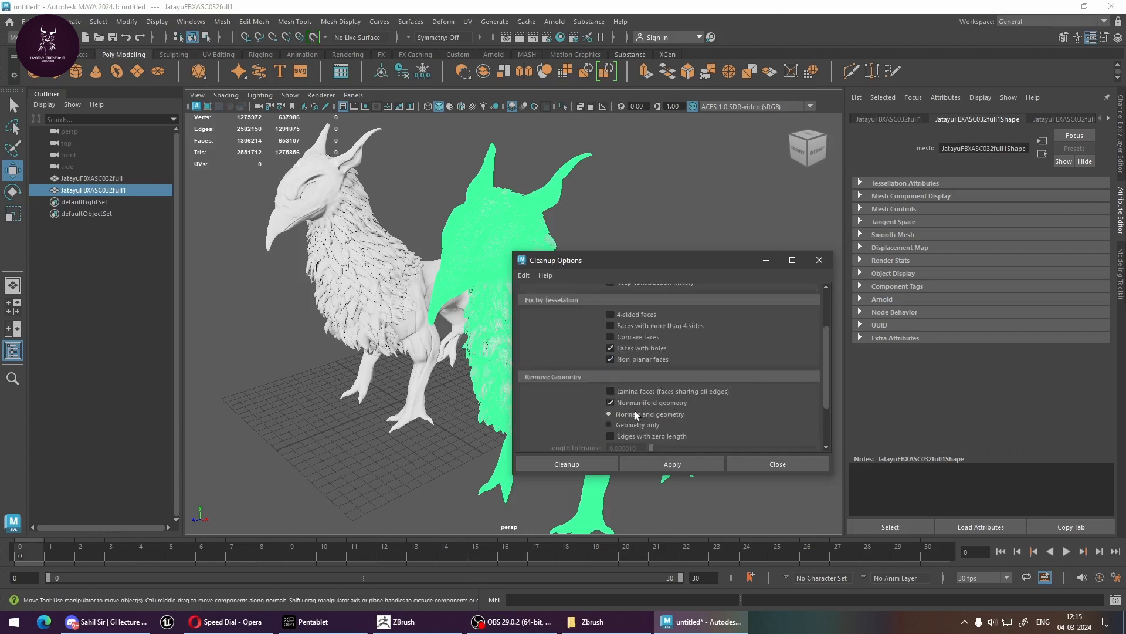
scroll(670, 438, "down", 2)
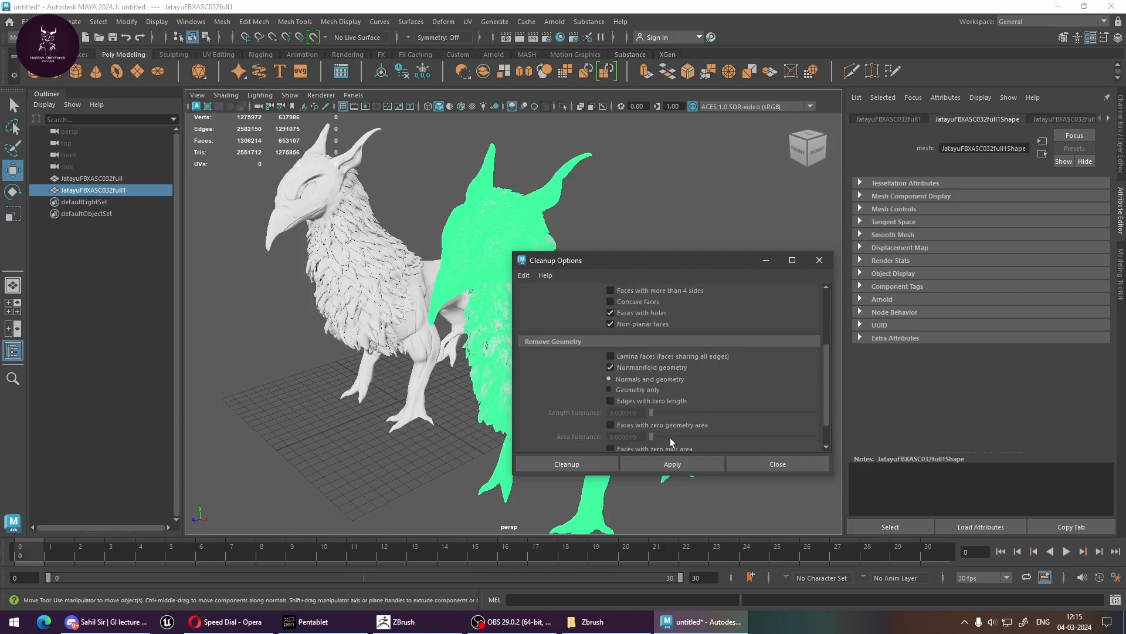
left_click(627, 390)
left_click(633, 378)
left_click(584, 464)
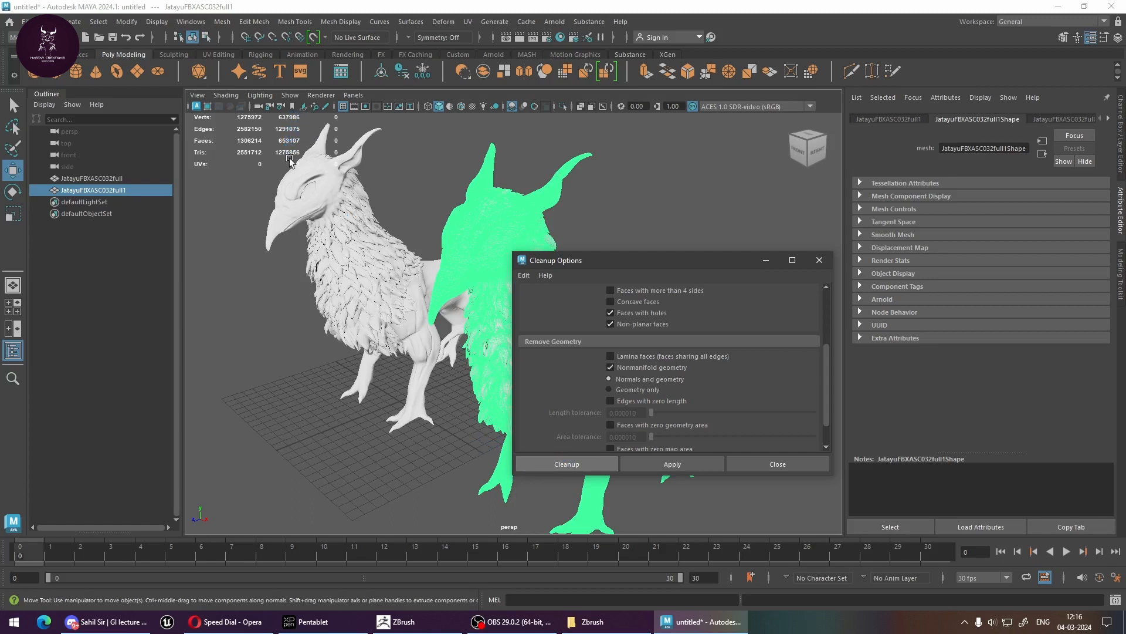
left_click(754, 467)
Return the duplicate from face mode to object mode and reselect the whole mesh
left_click(693, 284)
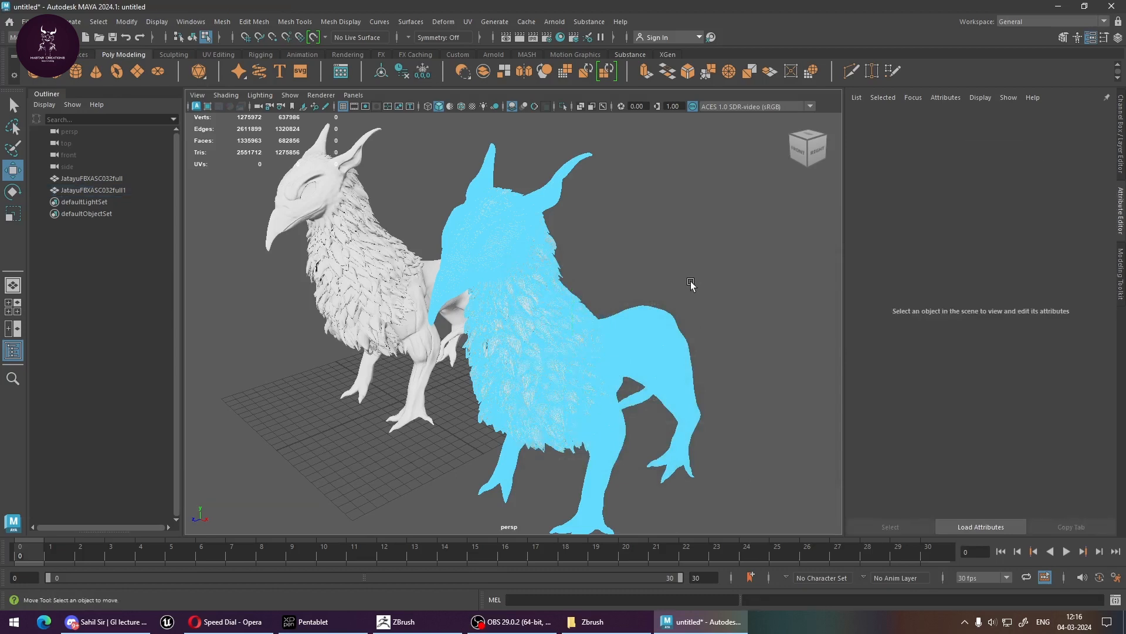
left_click(624, 351)
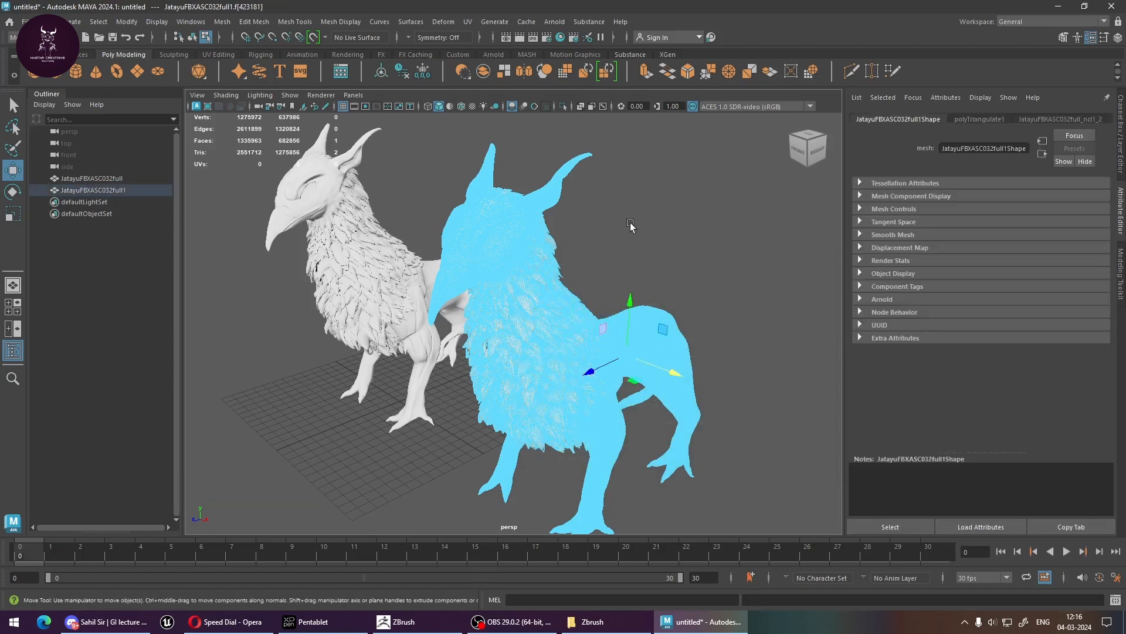
right_click_drag(630, 223, 673, 205)
left_click(661, 268)
left_click(586, 367)
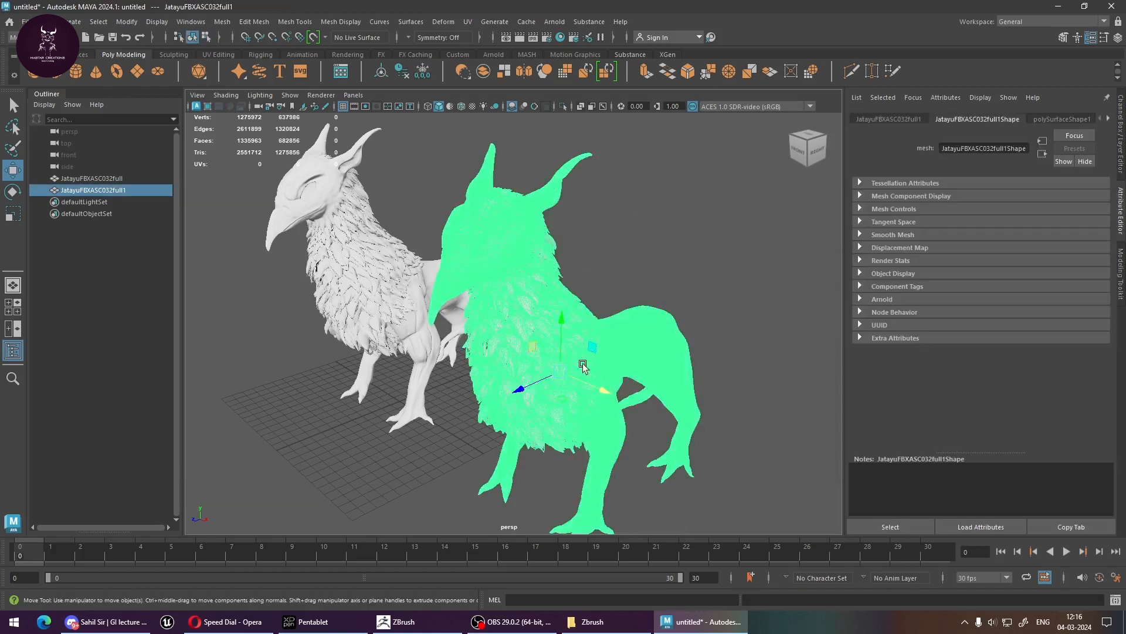
Quadrangulate the duplicated creature's triangulated mesh
scroll(586, 337, "up", 15)
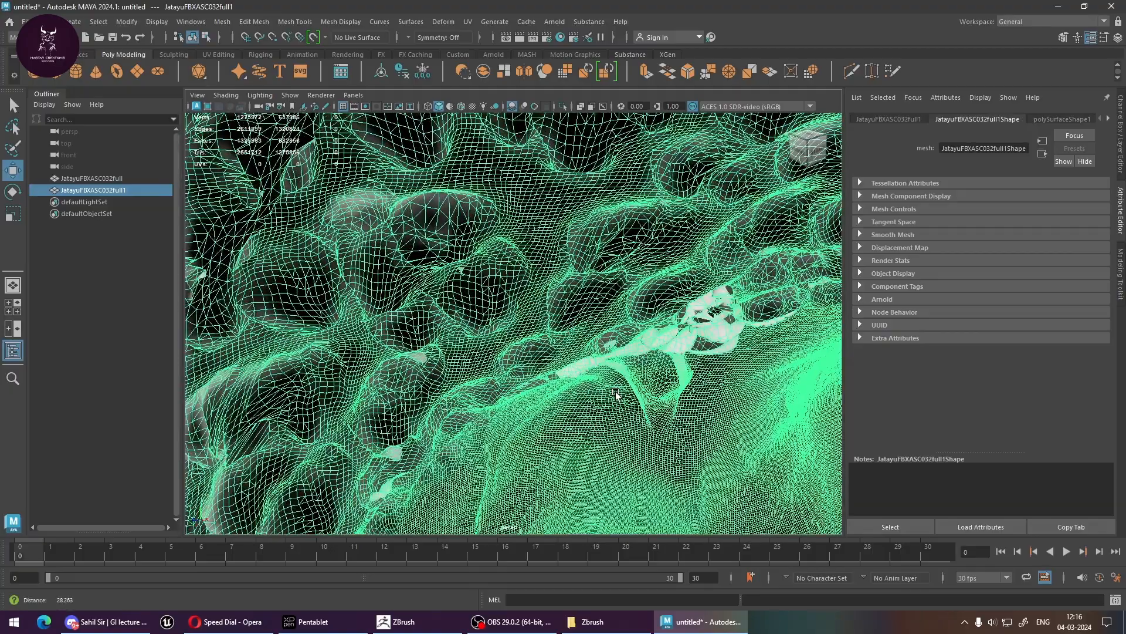
key("f")
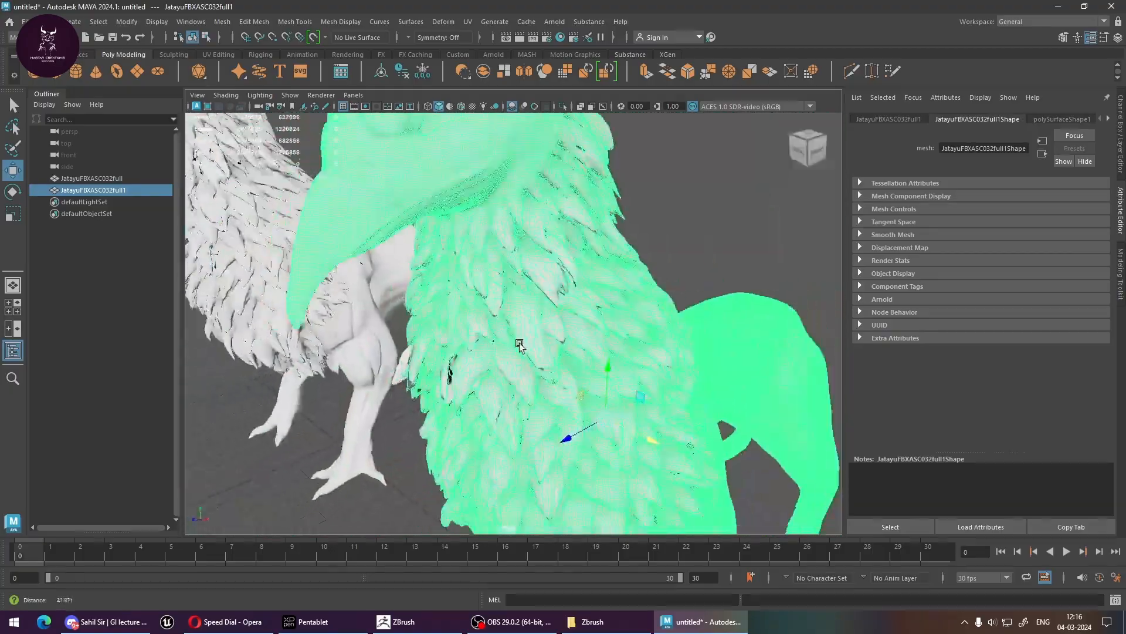
right_click_drag(532, 274, 548, 460, "shift")
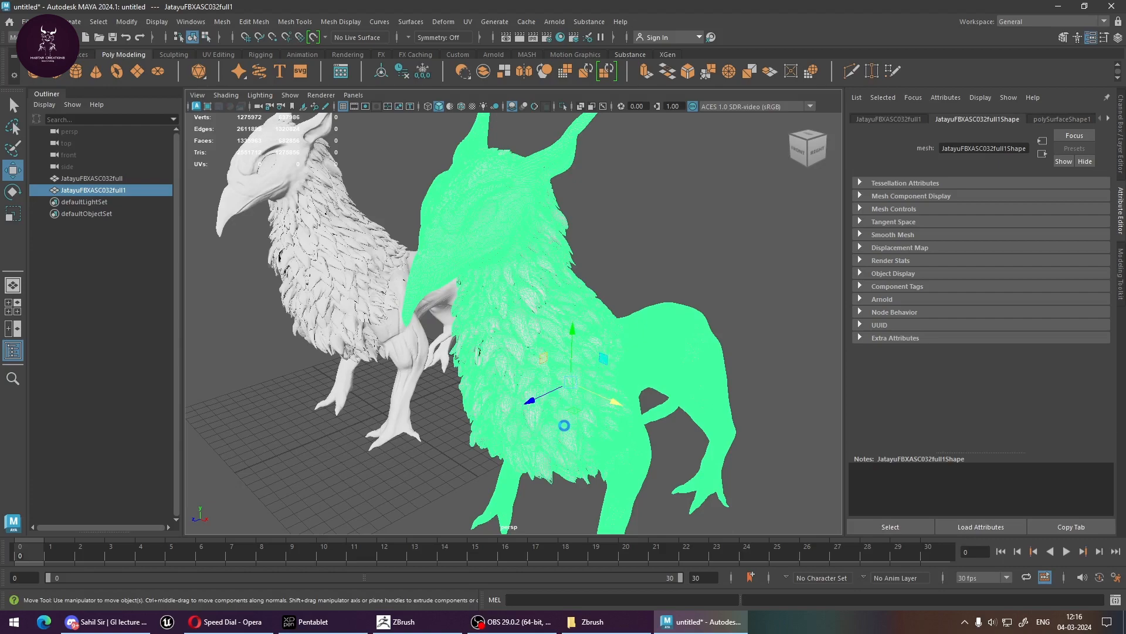
Examine the duplicate's wireframe up close around its back and neck feathers
left_click(653, 243)
right_click_drag(412, 222, 514, 313, "alt")
left_click(590, 359)
right_click_drag(636, 358, 602, 347, "alt")
left_click_drag(616, 353, 601, 352, "alt")
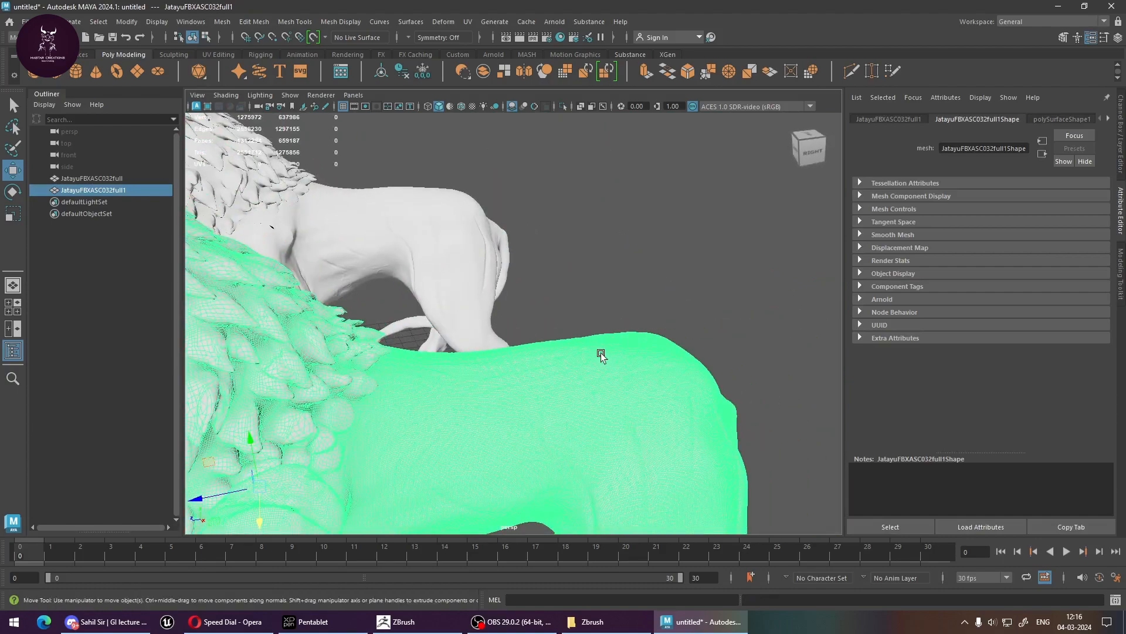
right_click_drag(600, 353, 741, 354, "alt")
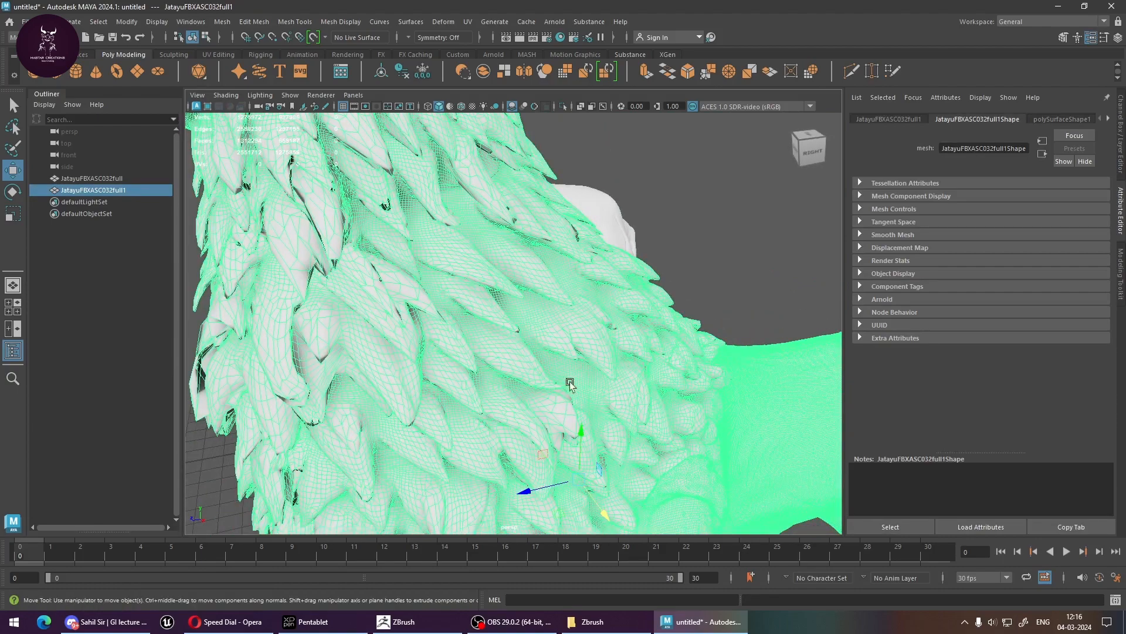
right_click_drag(570, 384, 564, 420, "alt")
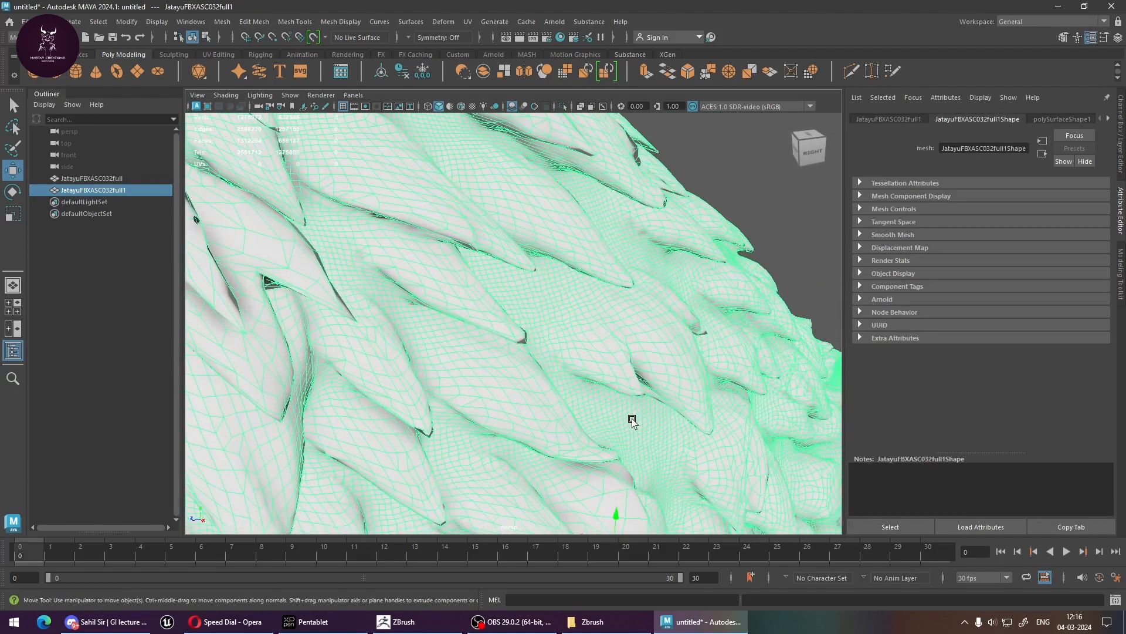
right_click_drag(632, 418, 467, 375, "alt")
left_click_drag(546, 412, 573, 397, "alt")
middle_click_drag(604, 371, 487, 418, "alt")
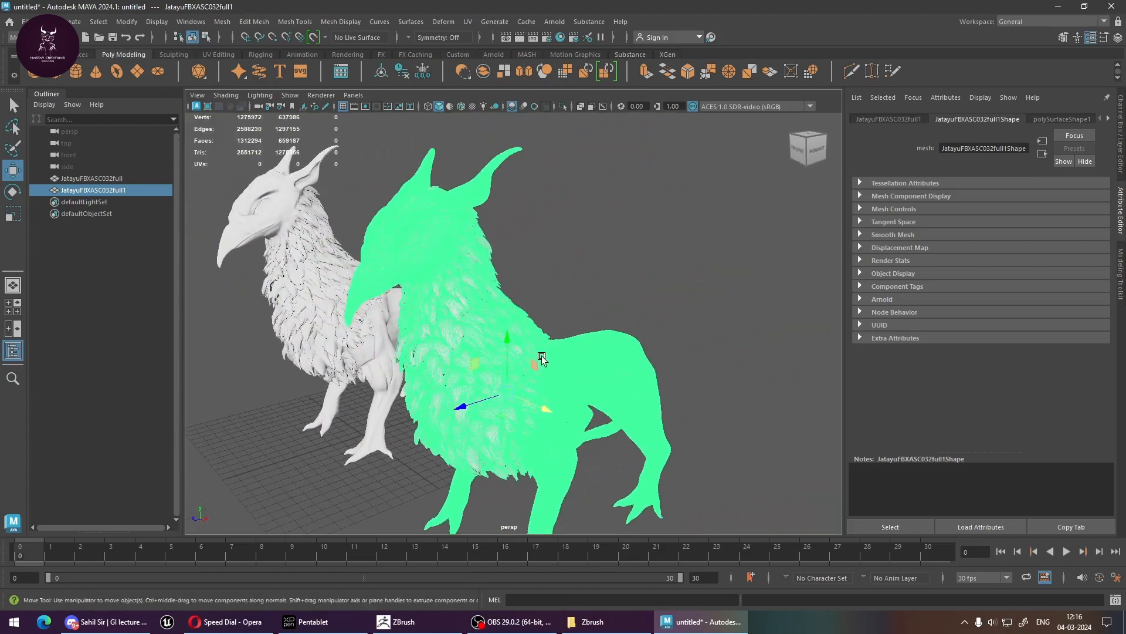
right_click(562, 362, "shift")
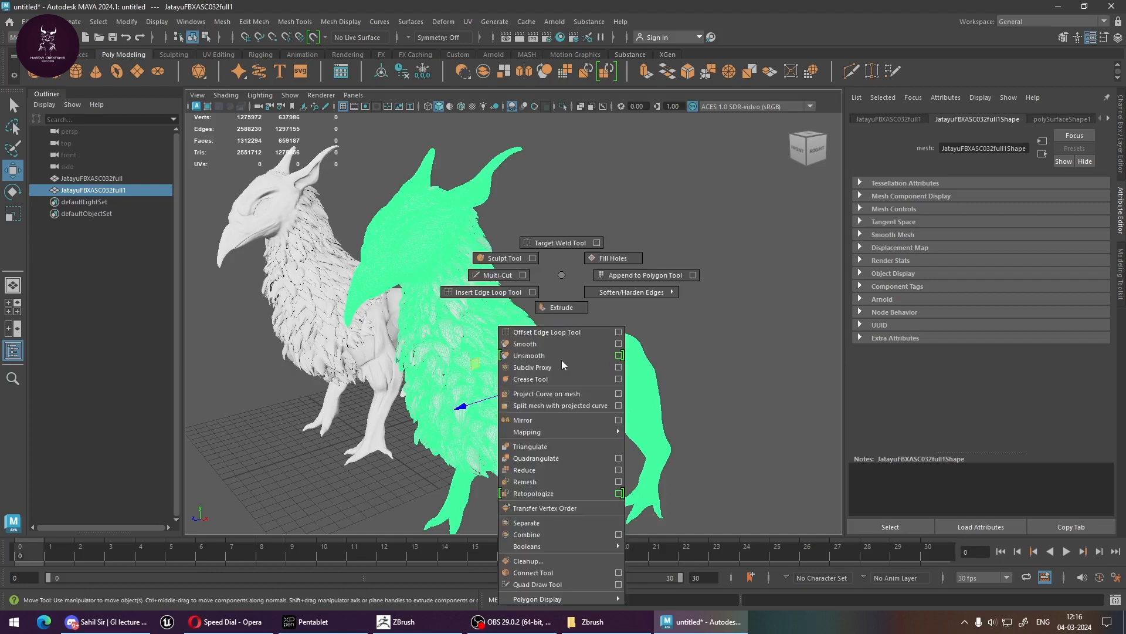
right_click_drag(562, 360, 559, 274, "shift")
left_click(560, 274)
right_click_drag(638, 369, 517, 328, "alt")
left_click(517, 329)
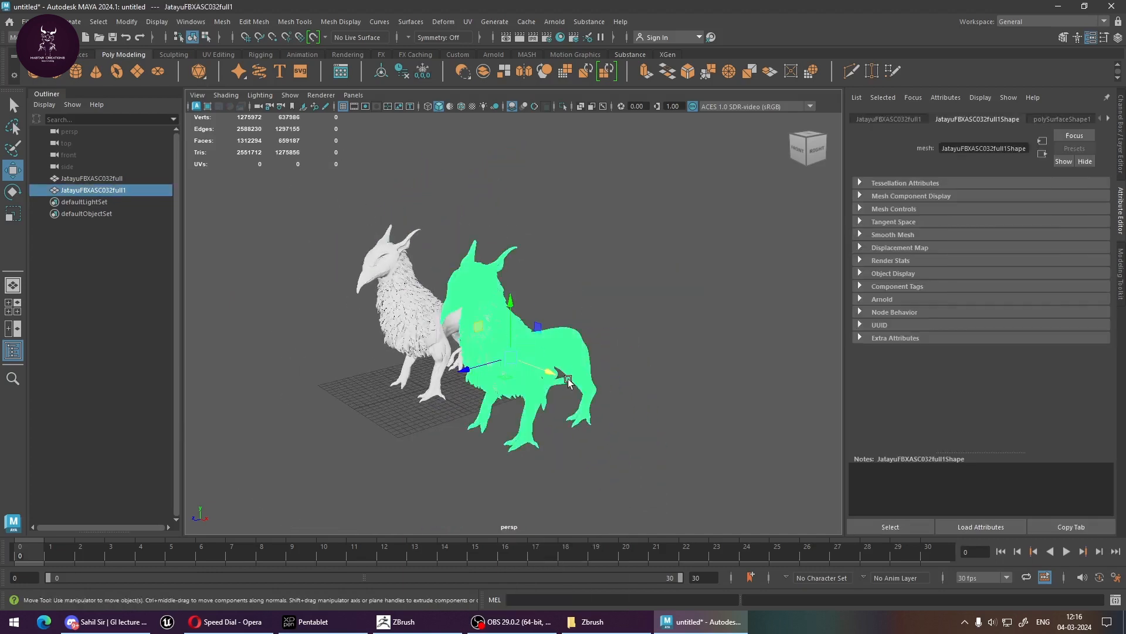
Duplicate the quadrangulated creature, place the copy in the row in front of it, and select the new copy
mouse_move(549, 371)
left_mouse_down("shift")
mouse_move(698, 447)
mouse_move(690, 450)
left_mouse_up("shift")
left_click(367, 297)
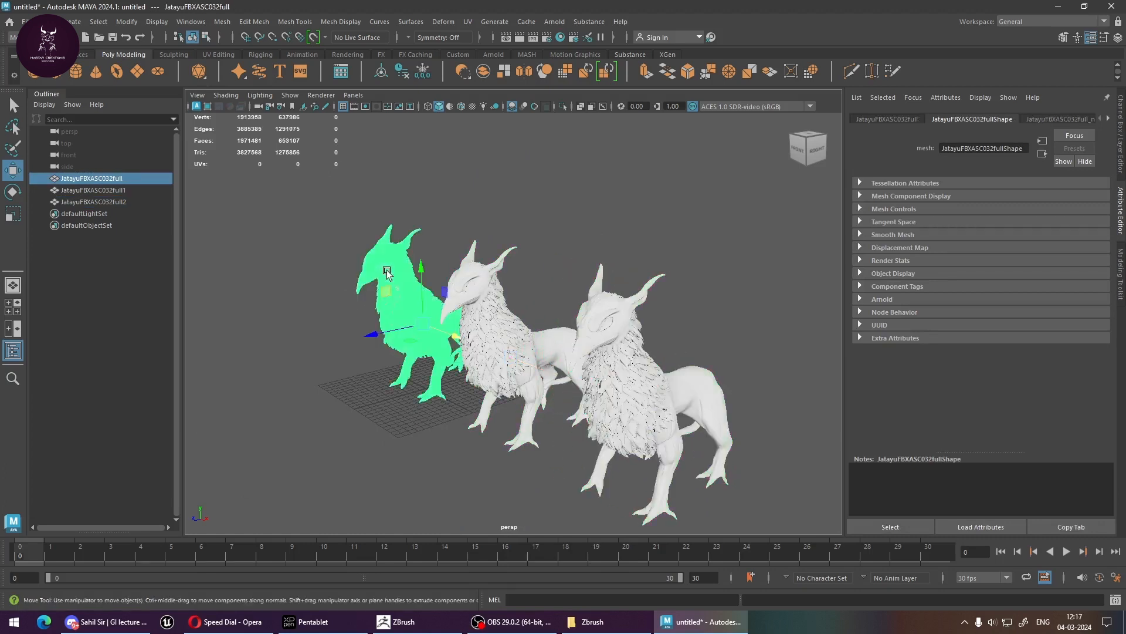
left_click(493, 343)
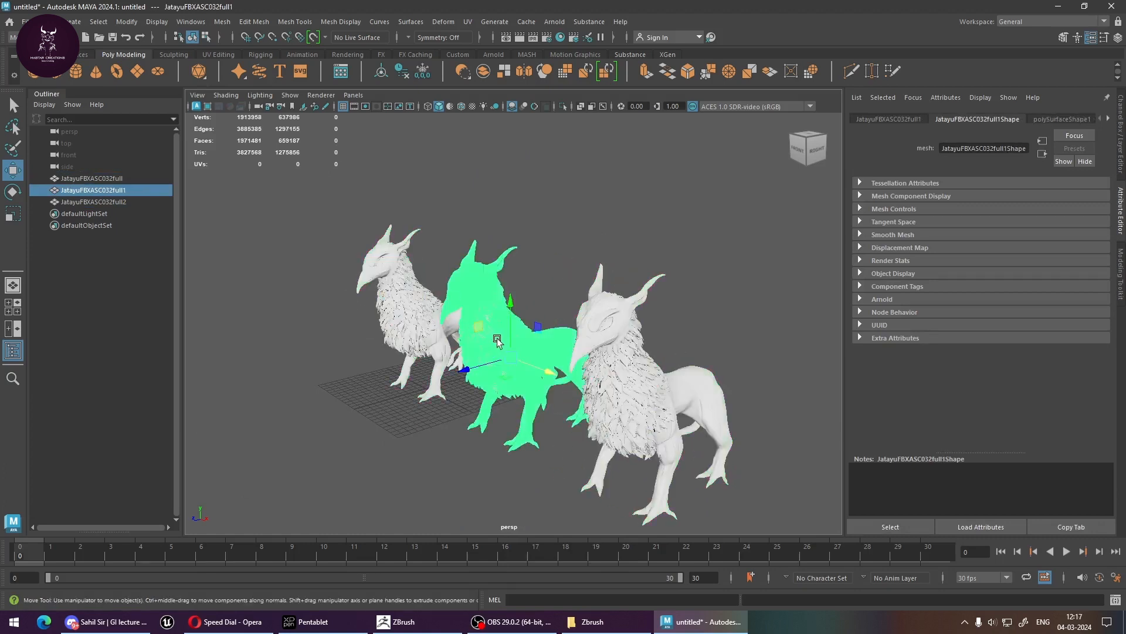
left_click(631, 381)
Retopologize the newest copy of the creature, ignoring the potential short-edge issues
right_click_drag(631, 382, 643, 374, "alt")
scroll(643, 374, "up", 6)
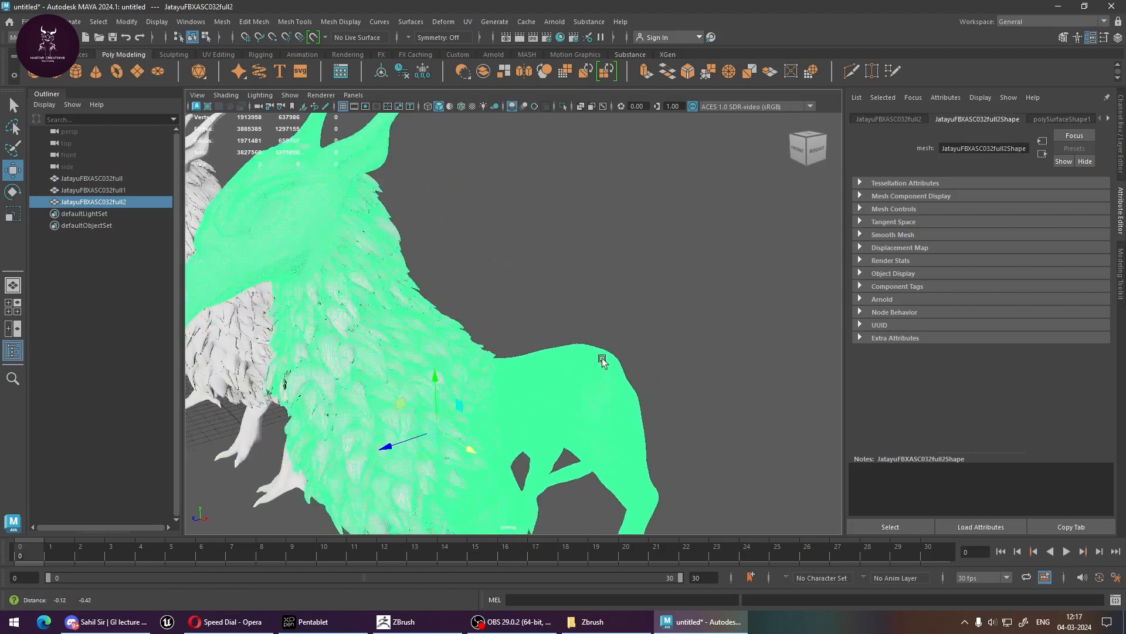
right_click_drag(480, 274, 481, 311, "shift")
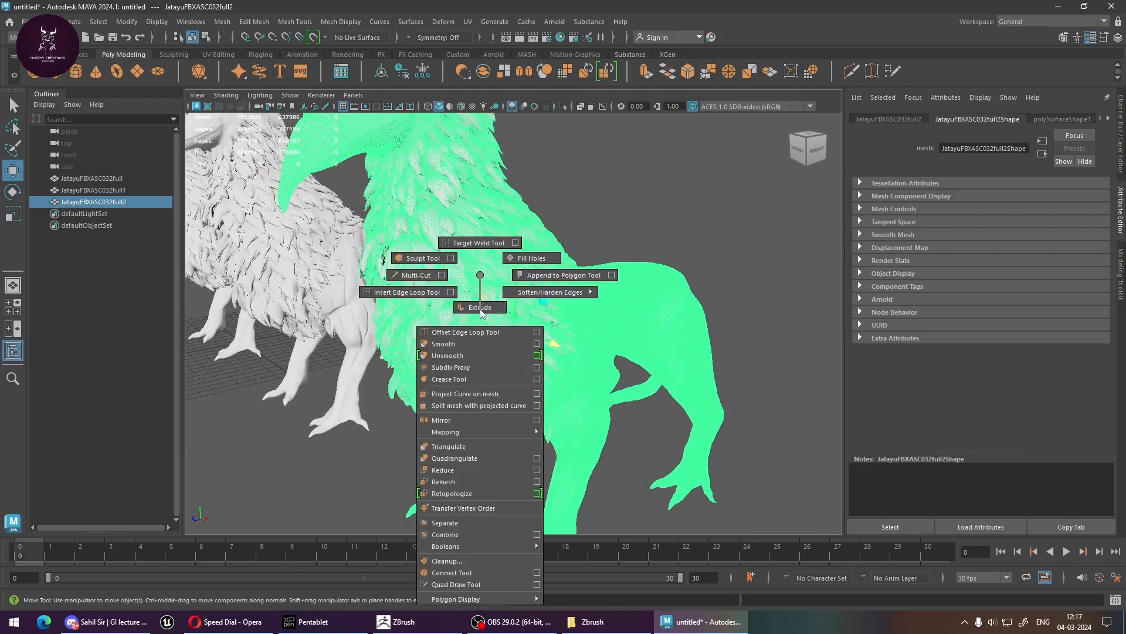
left_click(470, 493)
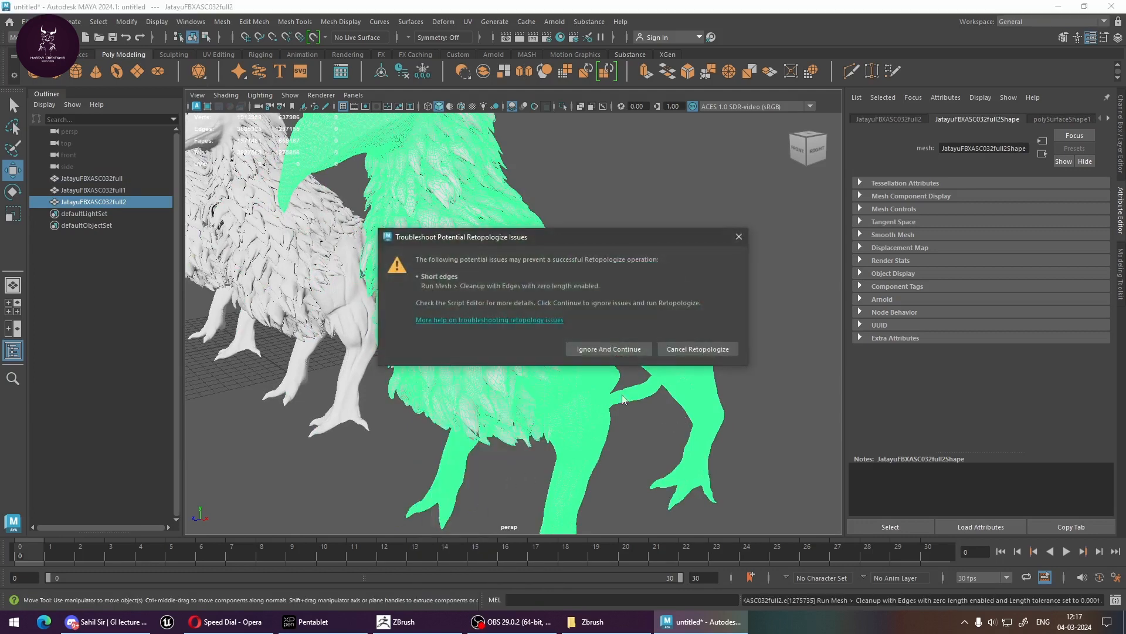
left_click(617, 348)
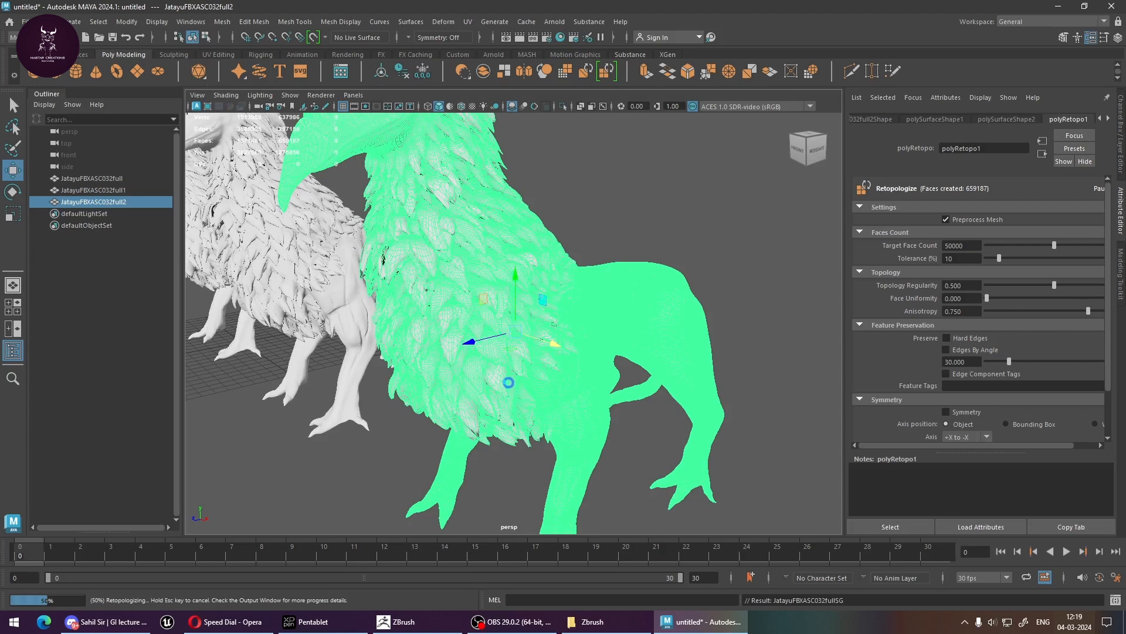
Open Task Manager and end the Autodesk licensing vendor and Autodesk component background tasks
key("super+period")
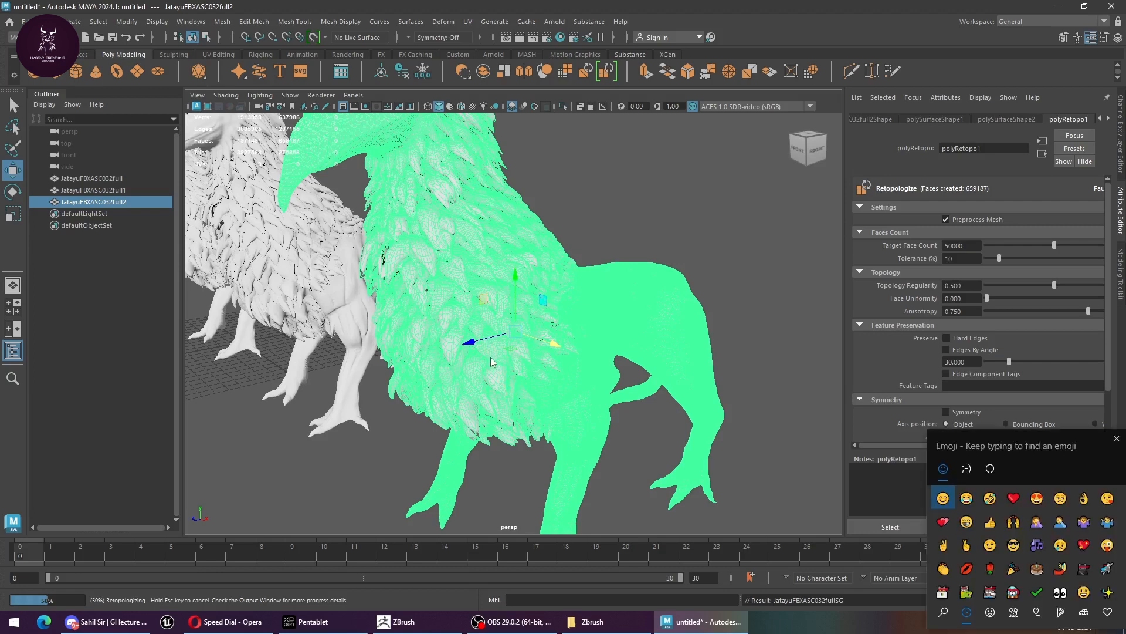
key("Escape")
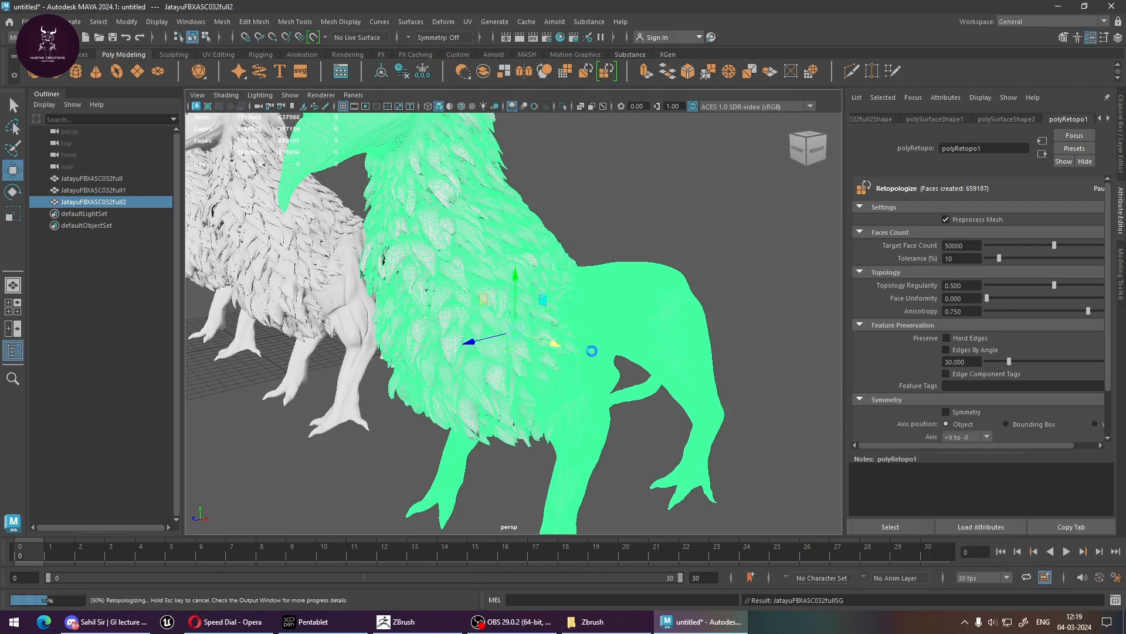
key("super")
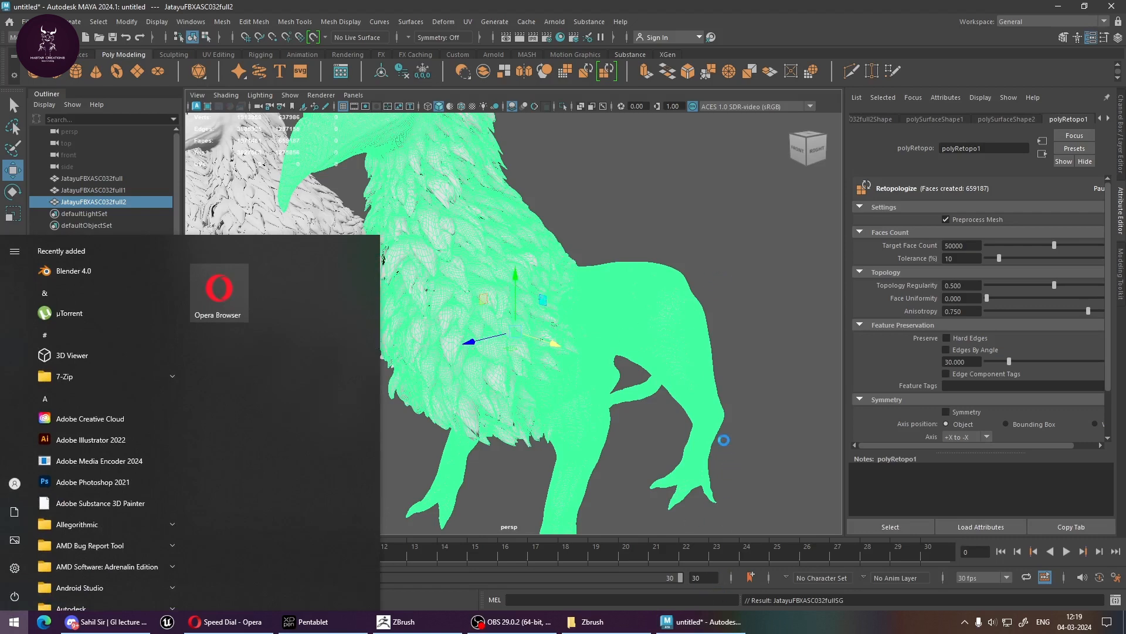
key("ctrl+shift+Escape")
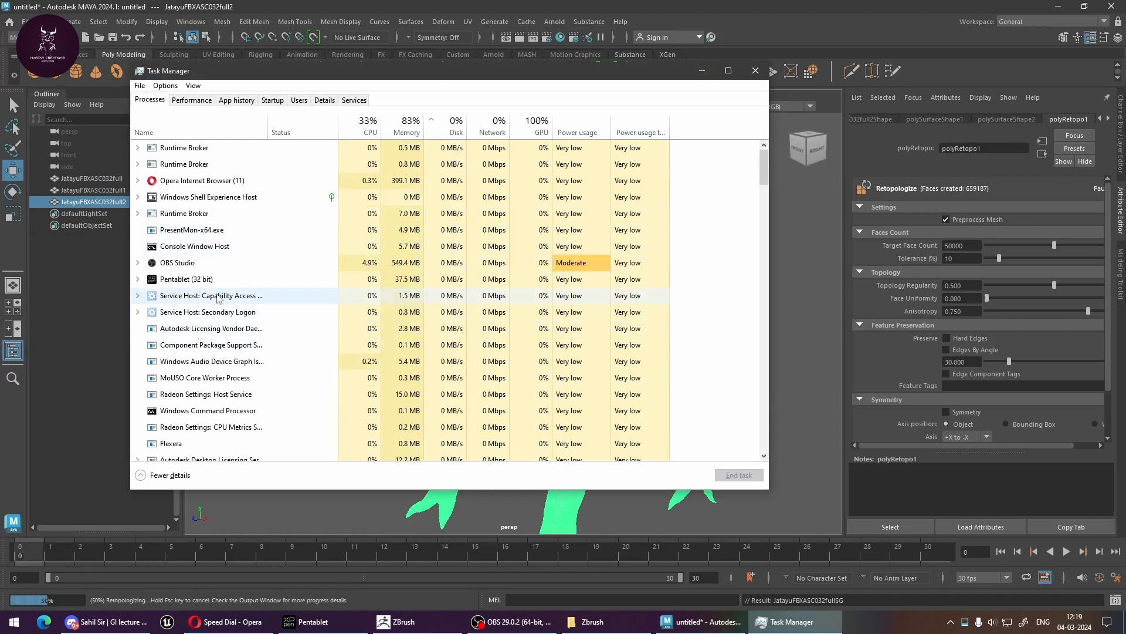
left_click(199, 329)
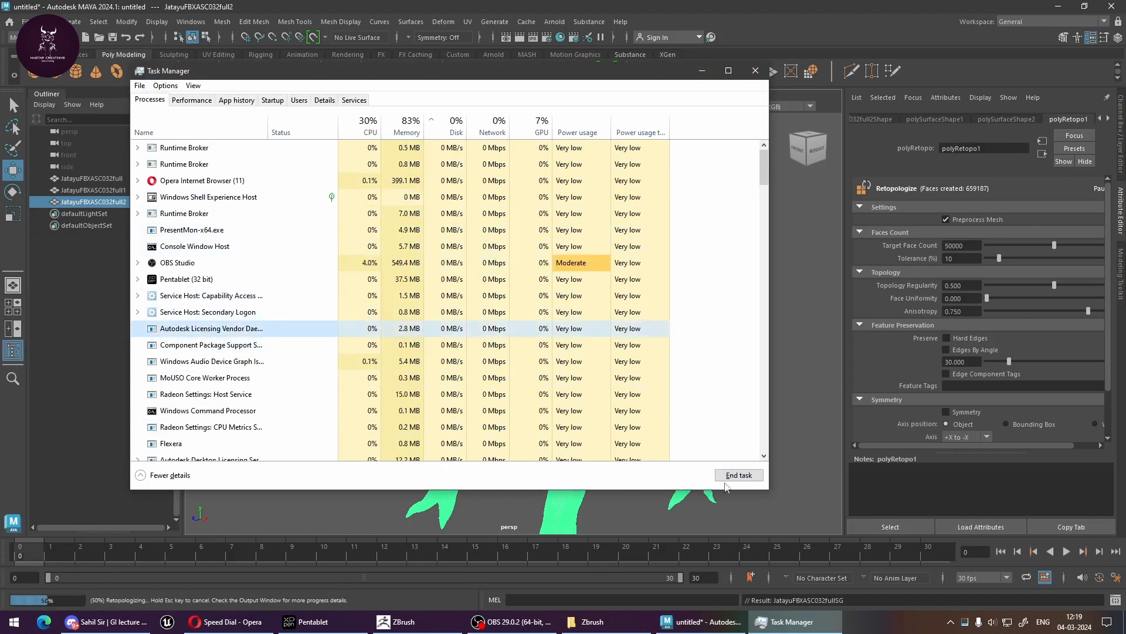
left_click(738, 476)
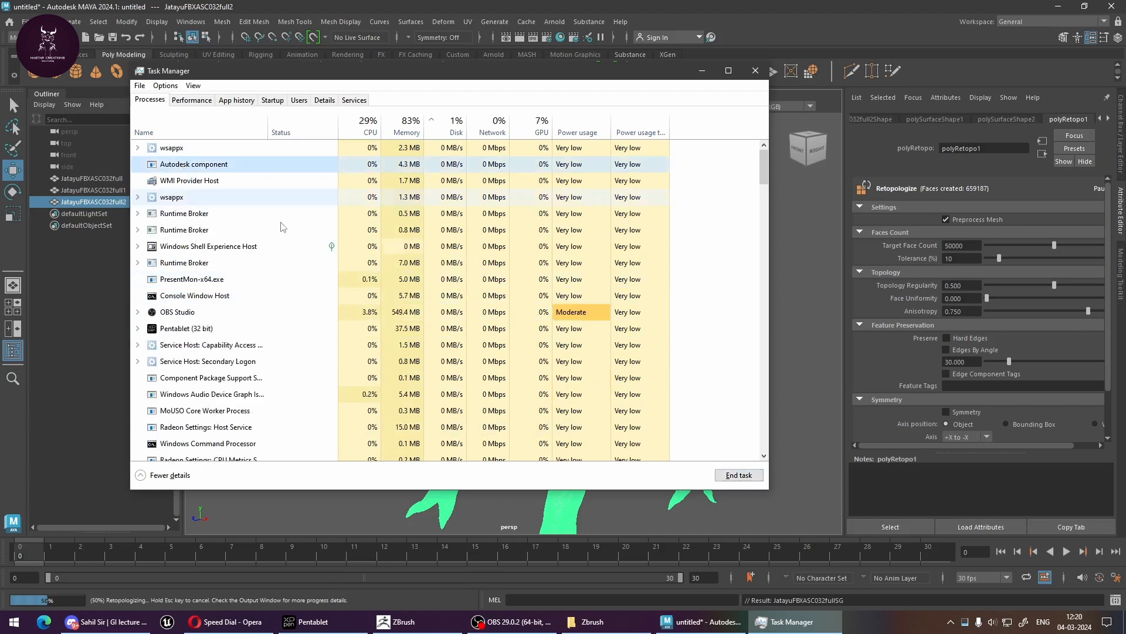
left_click(749, 478)
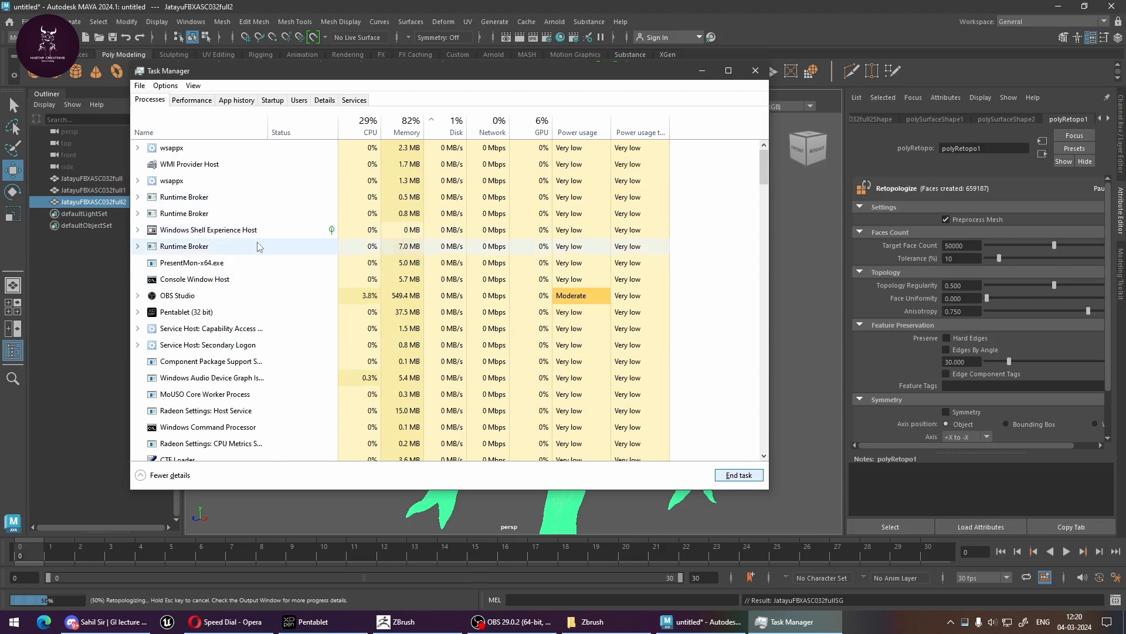
Find the maya process in Task Manager's process list and end it
left_click(697, 627)
right_click(697, 627)
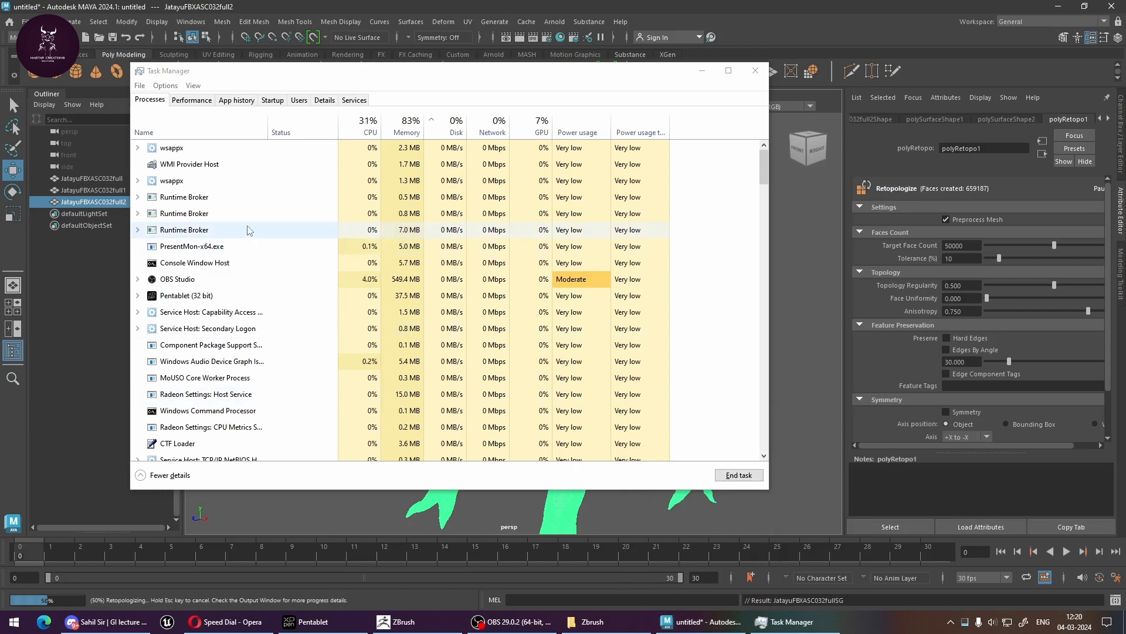
scroll(238, 377, "down", 1)
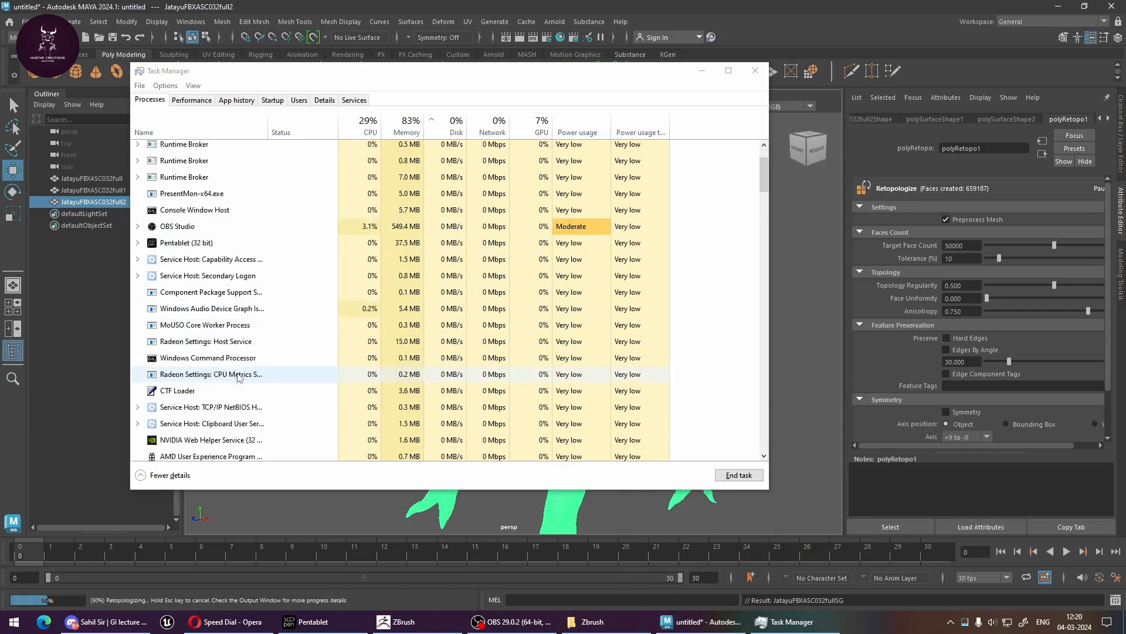
scroll(238, 377, "down", 2)
scroll(243, 378, "up", 3)
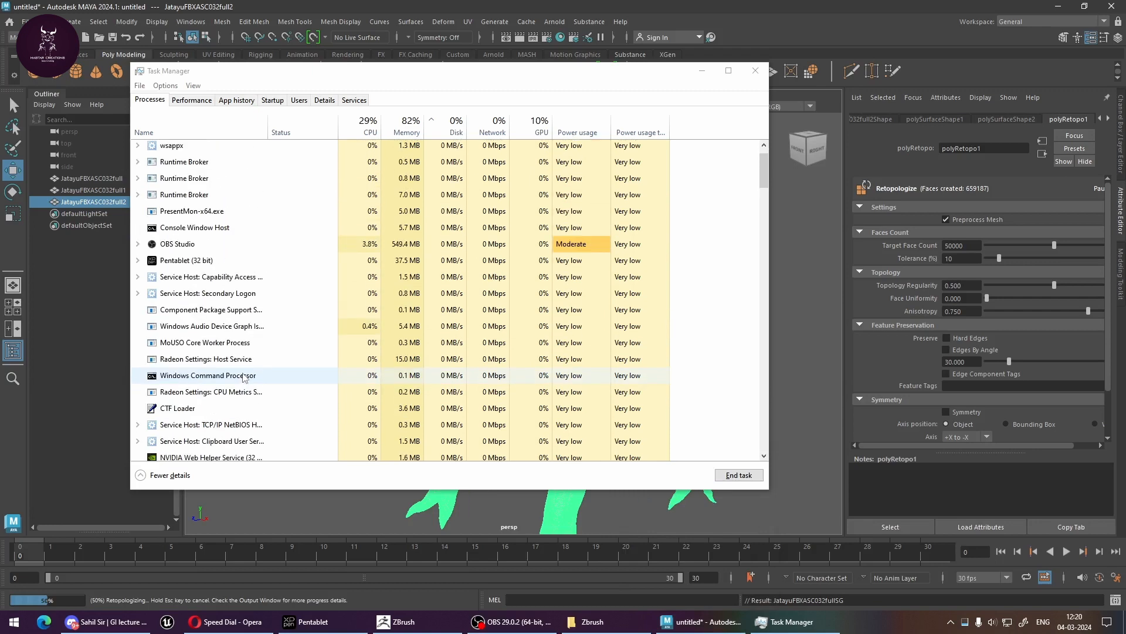
scroll(244, 377, "up", 1)
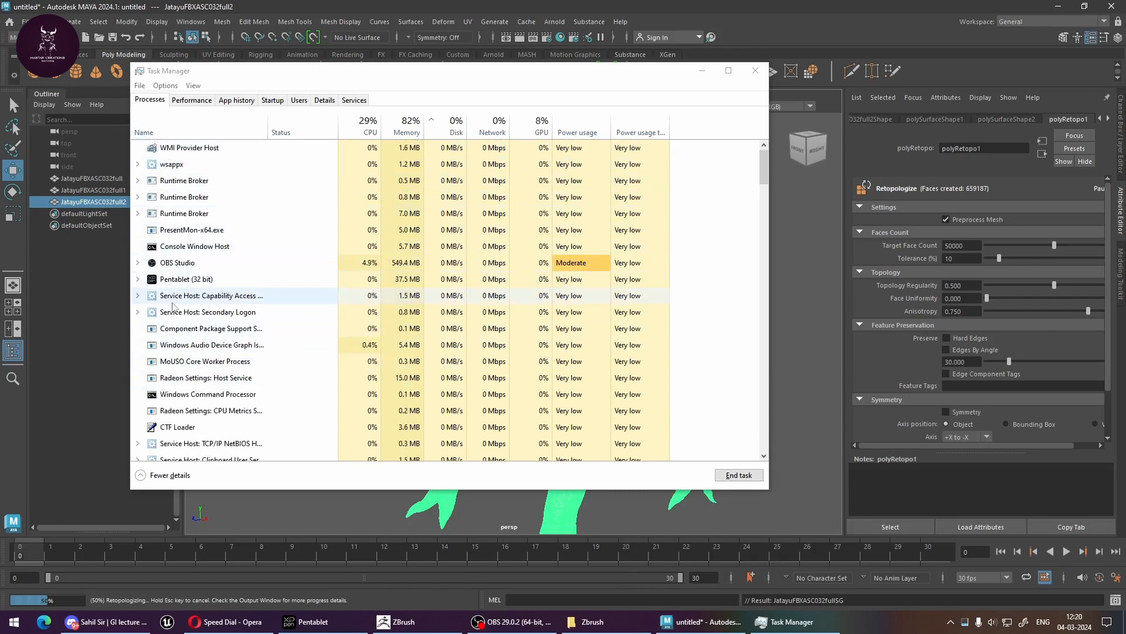
scroll(171, 375, "down", 2)
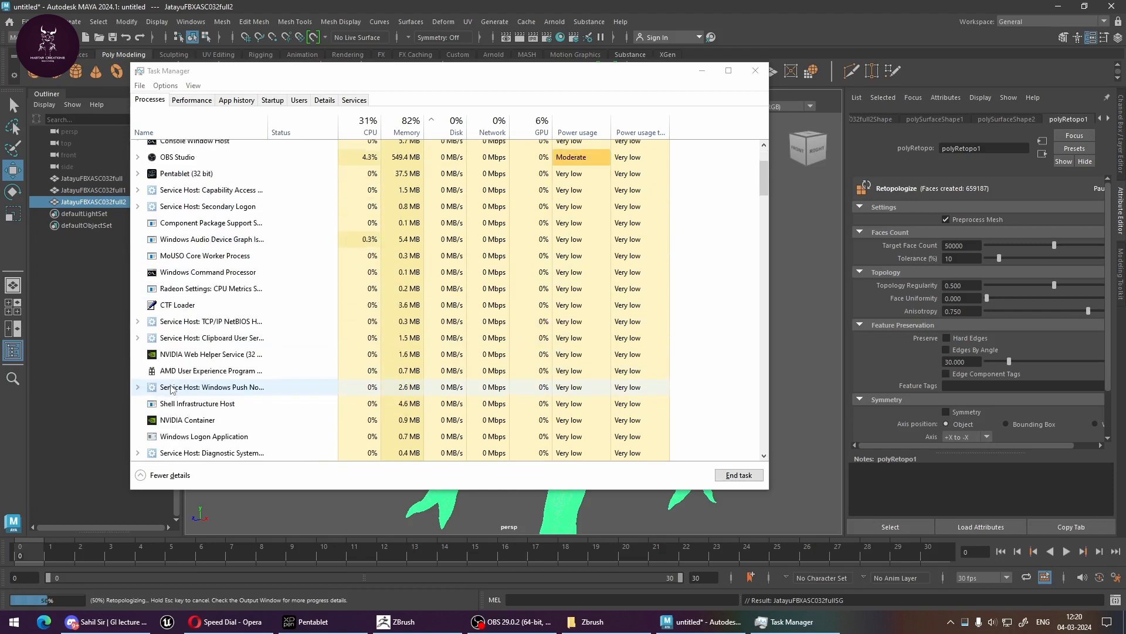
scroll(171, 389, "down", 7)
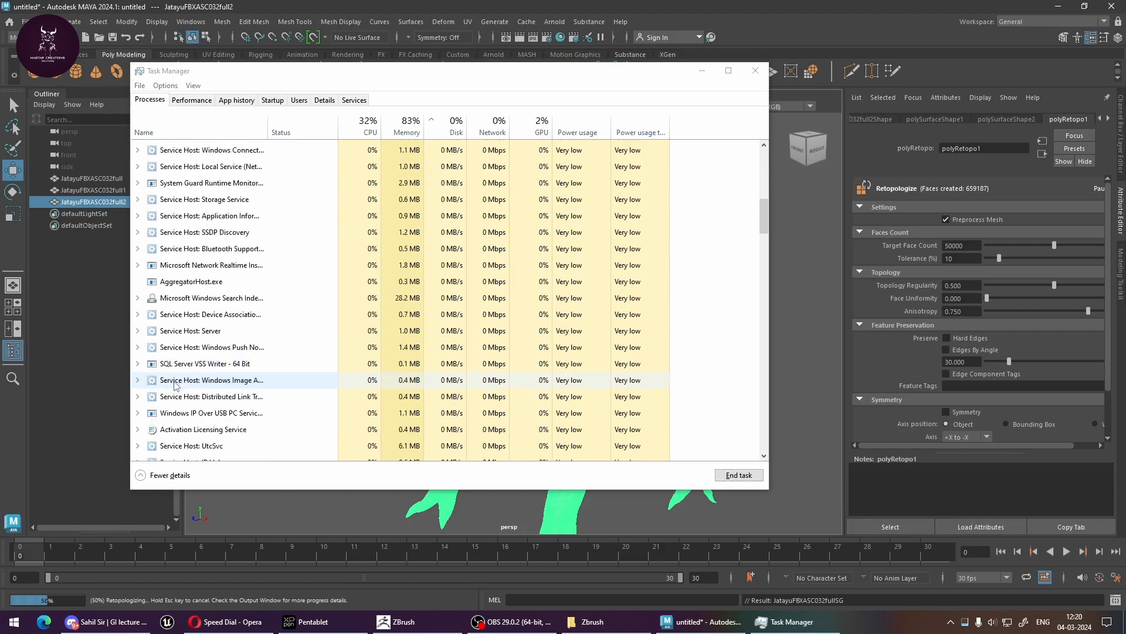
scroll(174, 385, "down", 10)
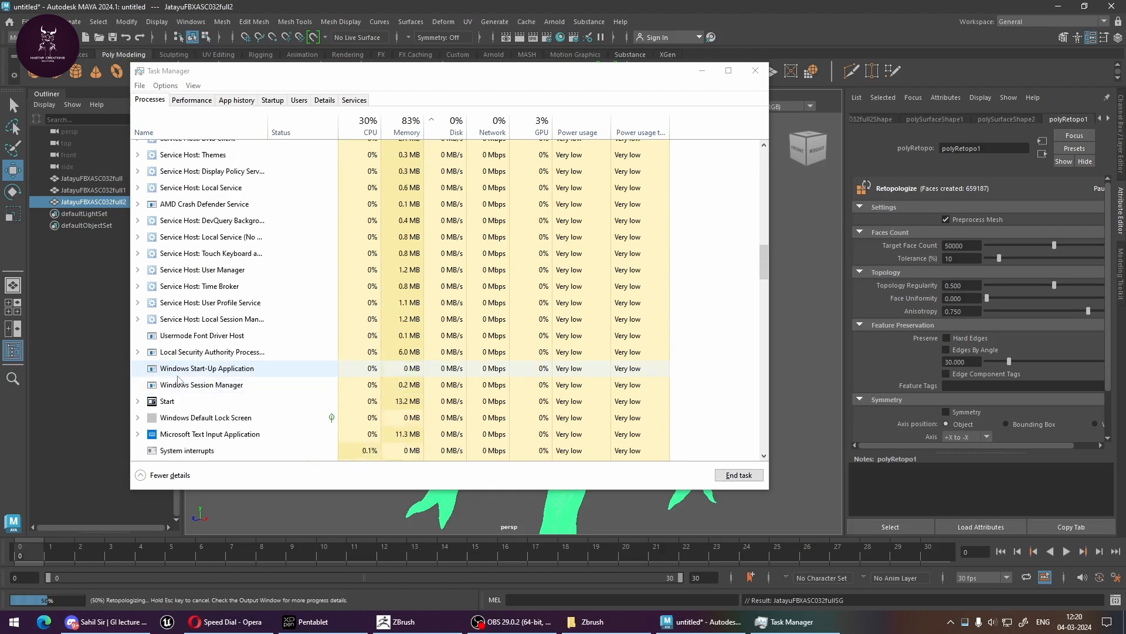
scroll(178, 381, "down", 10)
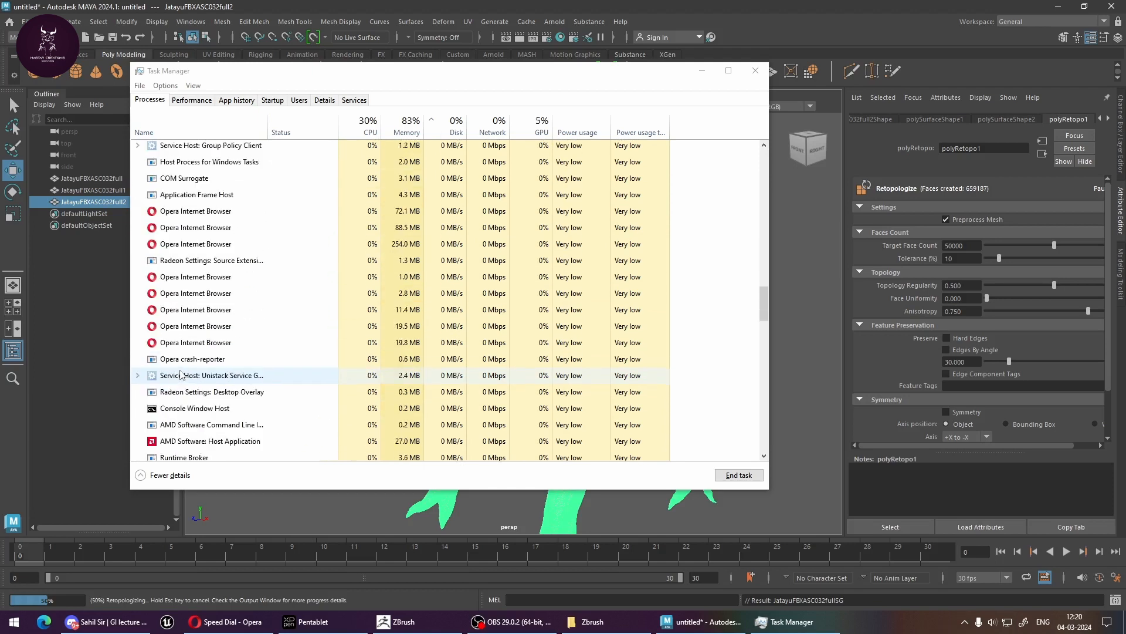
scroll(181, 375, "down", 2)
scroll(181, 373, "down", 10)
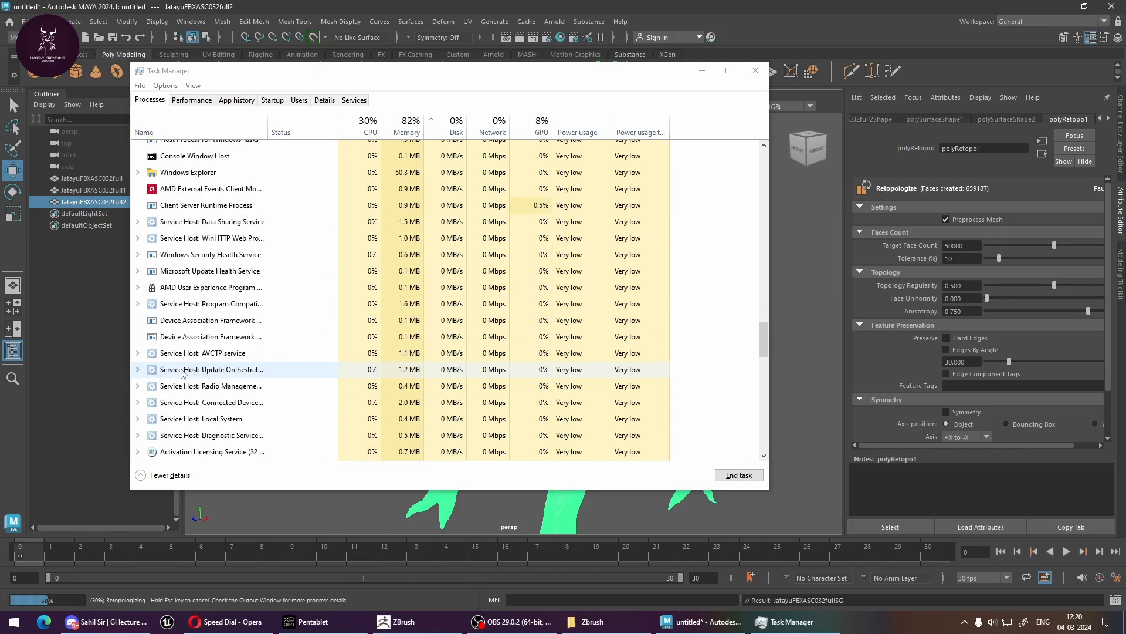
scroll(181, 372, "down", 8)
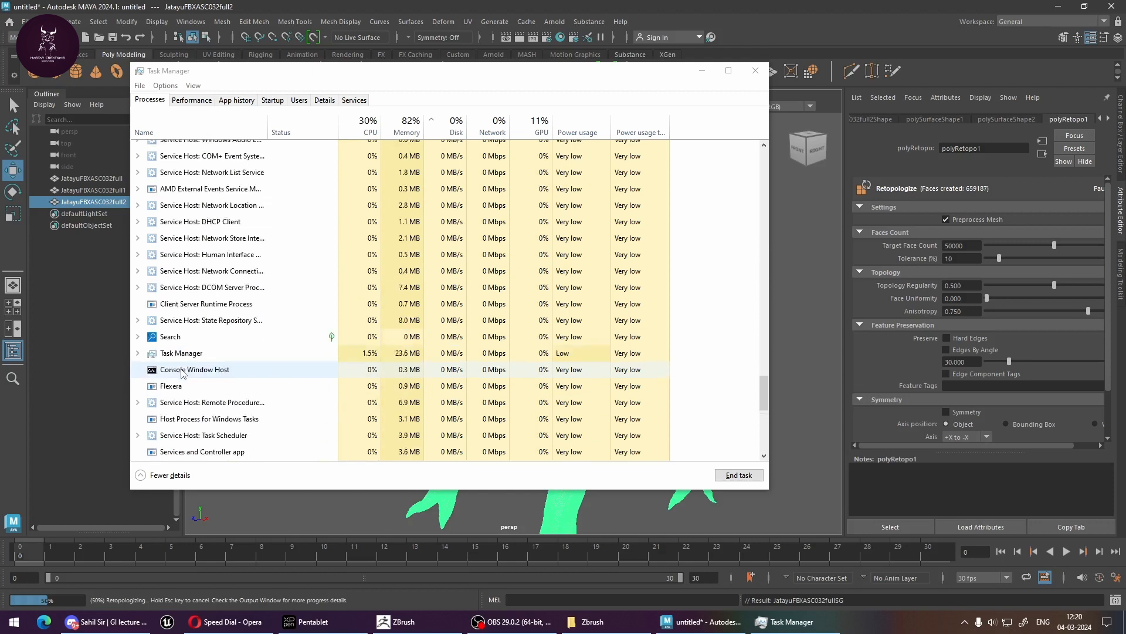
scroll(181, 372, "down", 3)
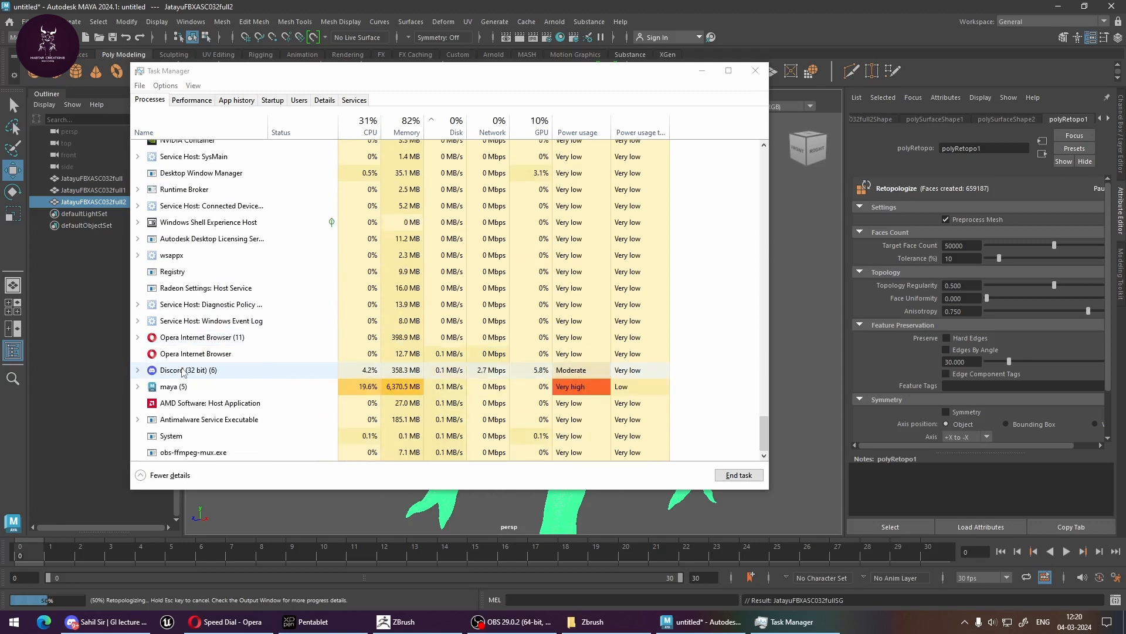
left_click(364, 386)
left_click(739, 475)
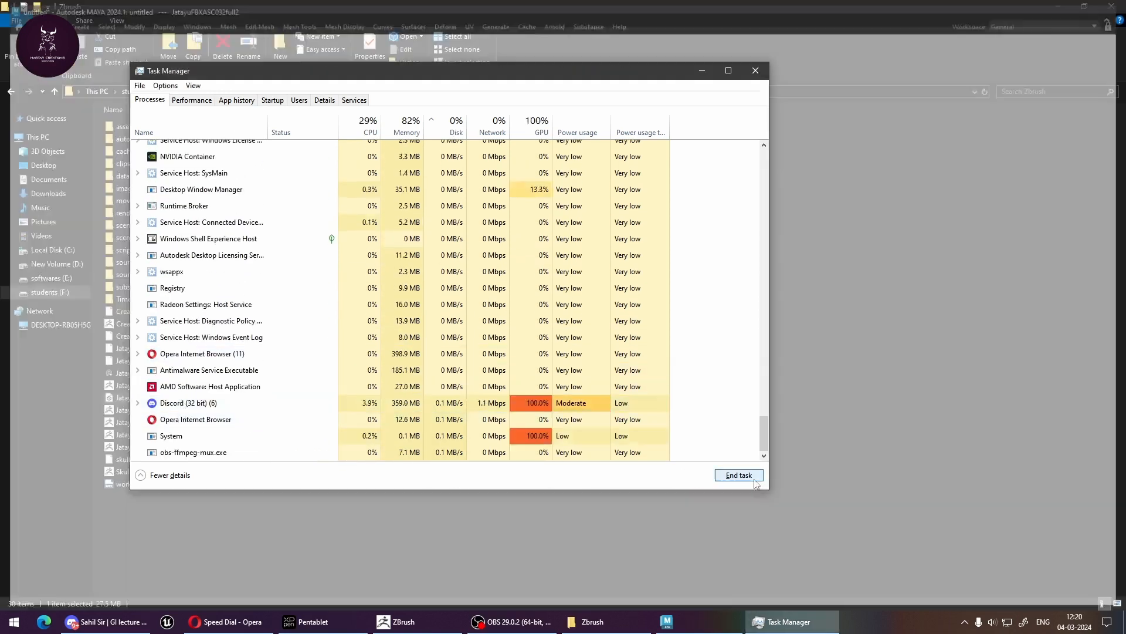
Sort the processes by name, check the running apps for remaining Maya tasks, and close Task Manager
left_click(261, 133)
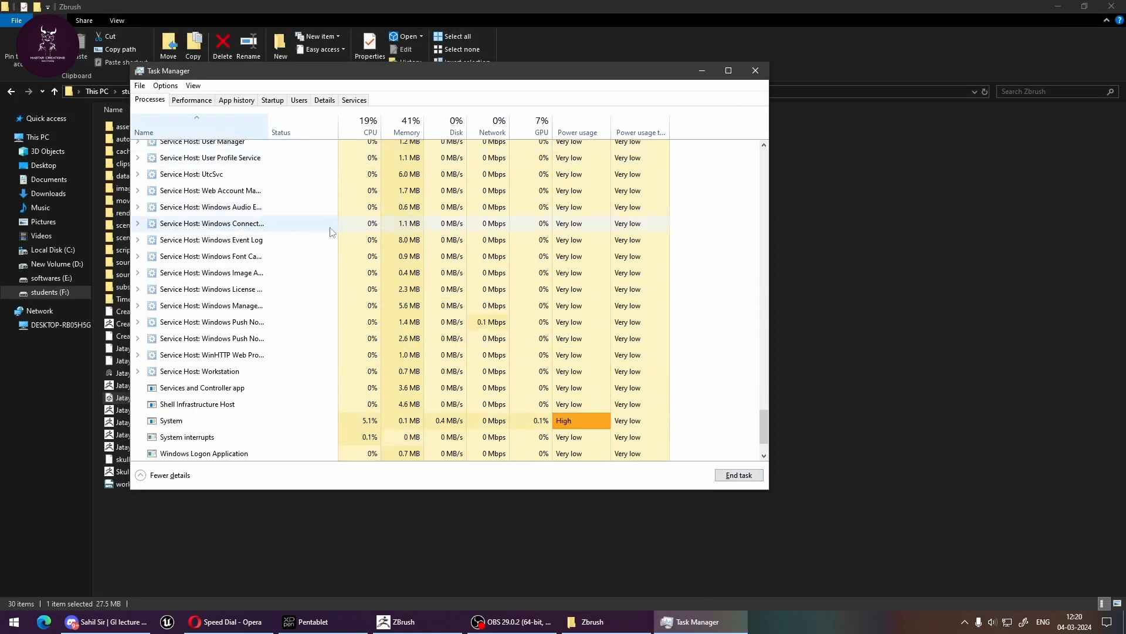
scroll(301, 327, "up", 5)
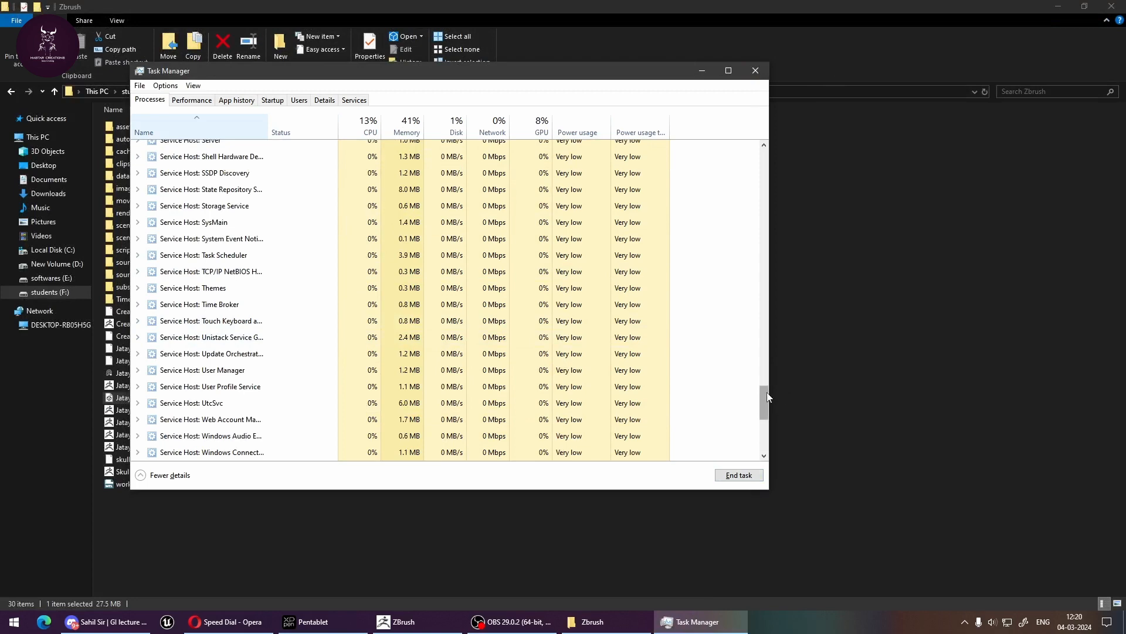
mouse_move(769, 391)
left_mouse_down()
mouse_move(757, 154)
mouse_move(756, 389)
left_mouse_up()
left_click(756, 156)
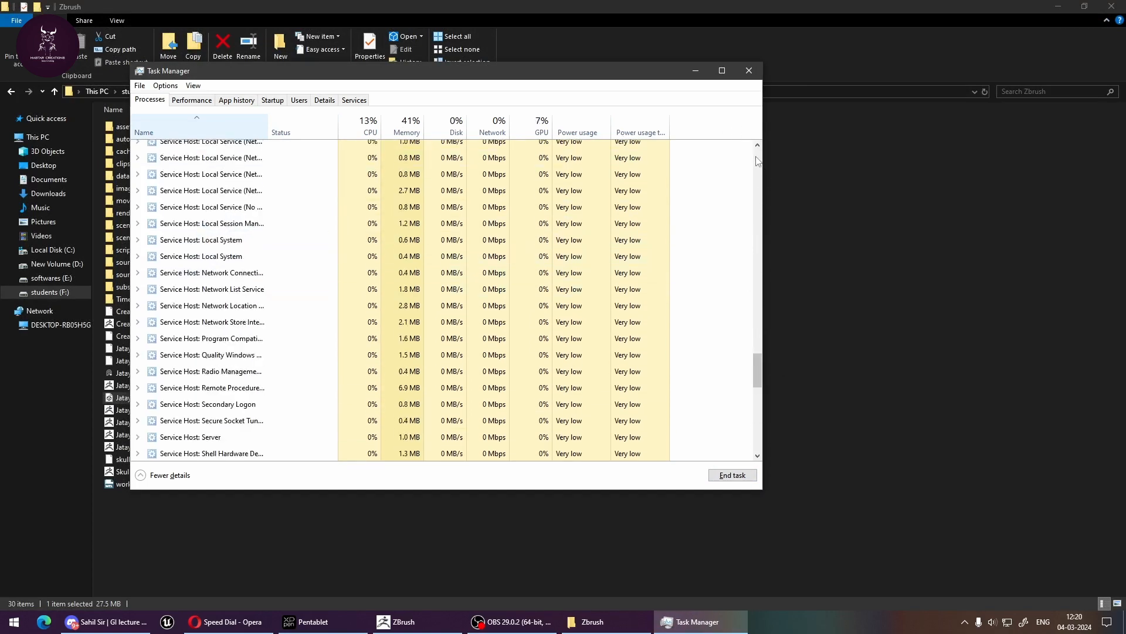
scroll(264, 311, "up", 1)
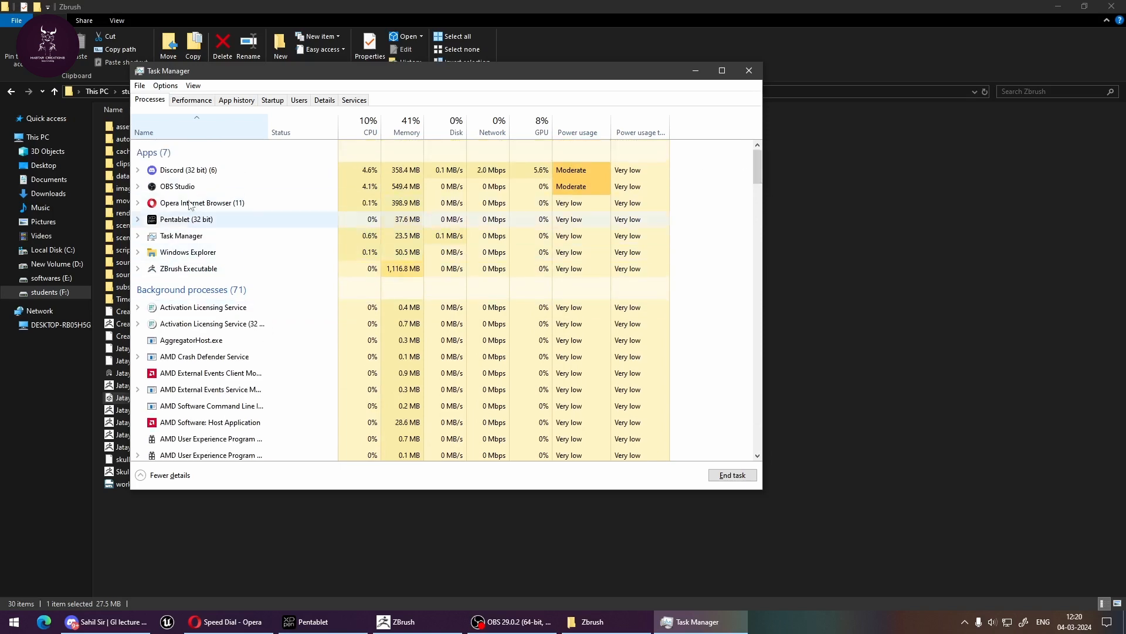
left_click(761, 75)
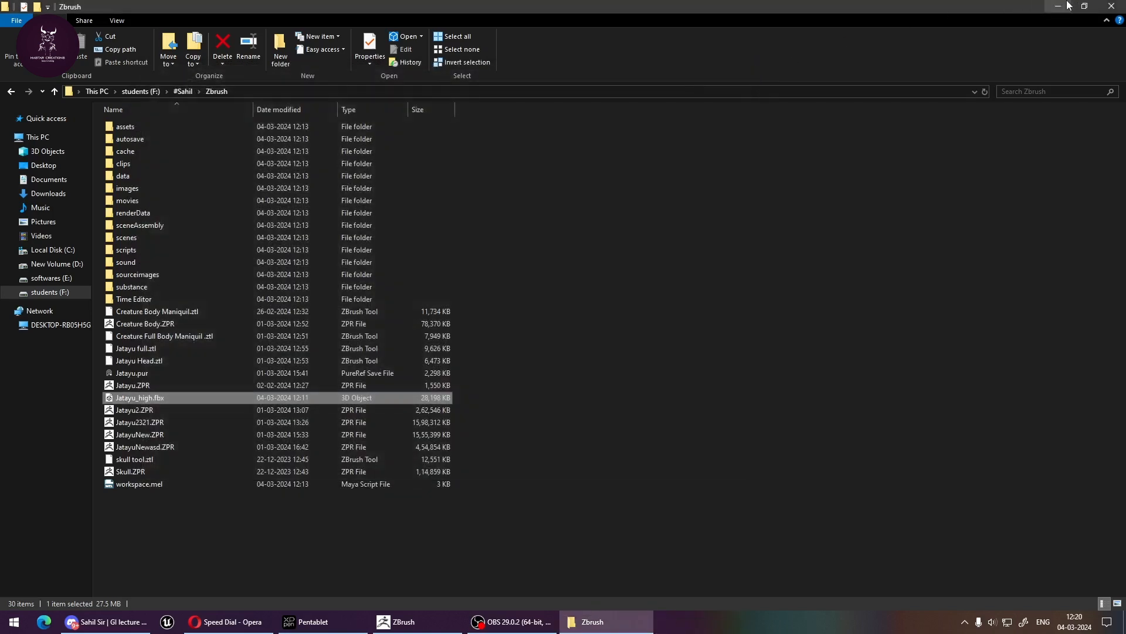
Relaunch Maya 2024 from the desktop with a new scene and switch to the General workspace
left_click(1058, 5)
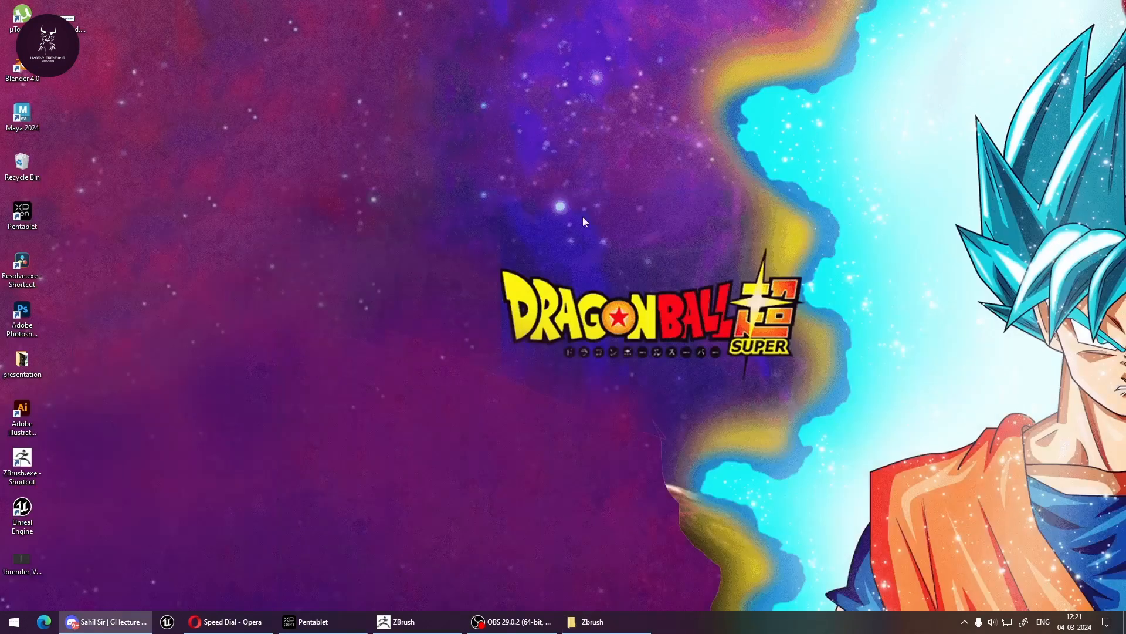
double_click(35, 114)
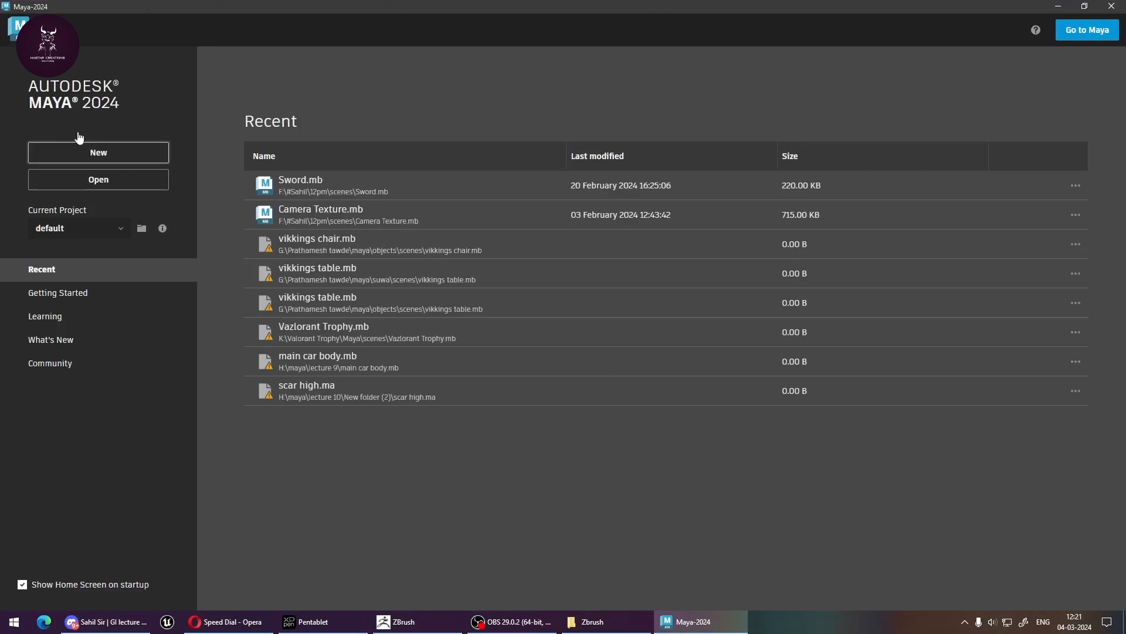
left_click(89, 151)
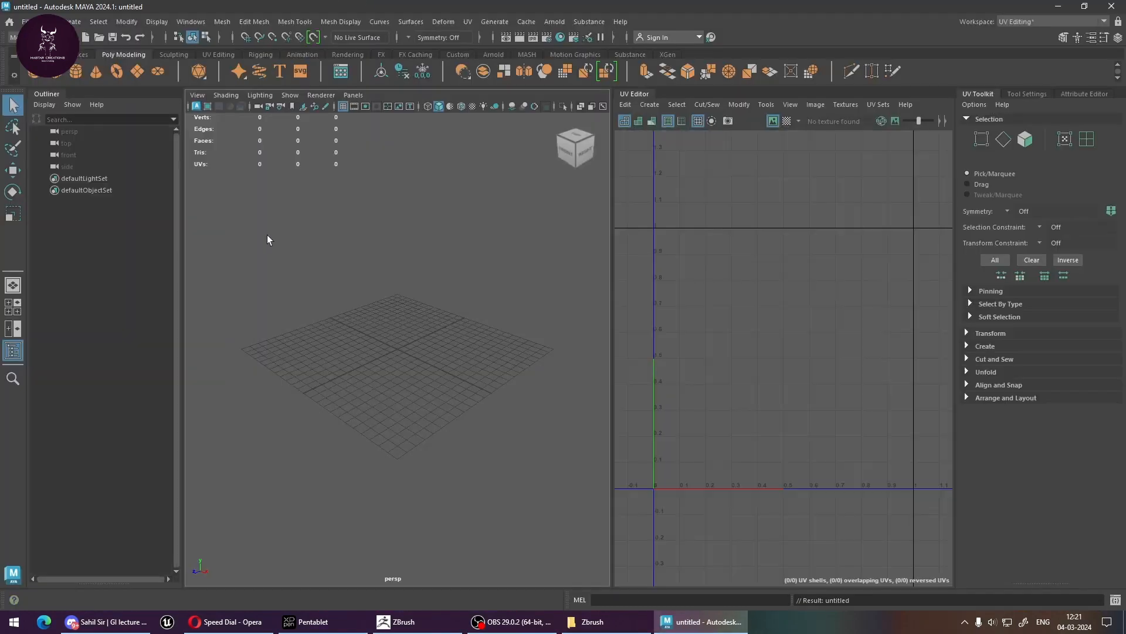
left_click(1030, 22)
left_click(1012, 33)
Set the Maya project to the Zbrush folder on the students (F:) drive
left_click(1058, 7)
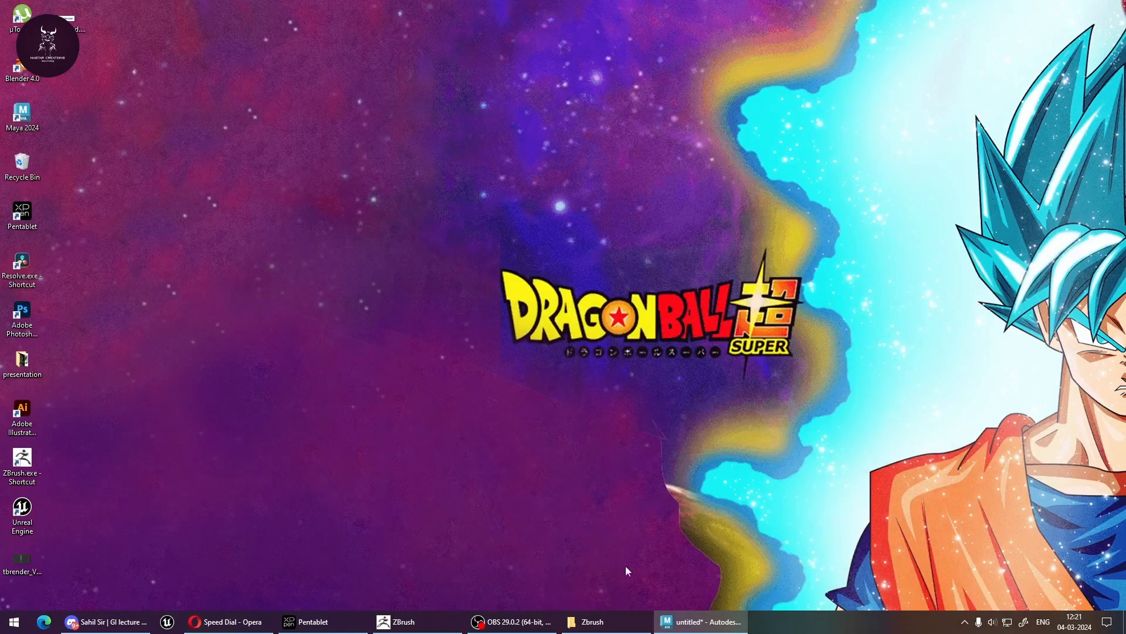
left_click(701, 621)
left_click(26, 21)
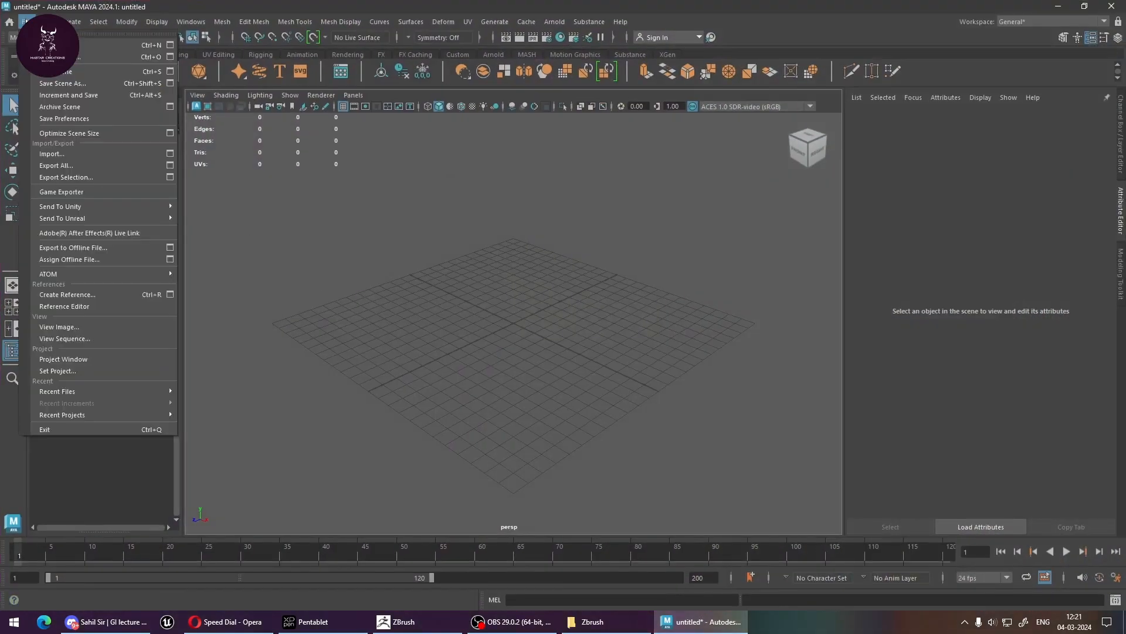
left_click(57, 371)
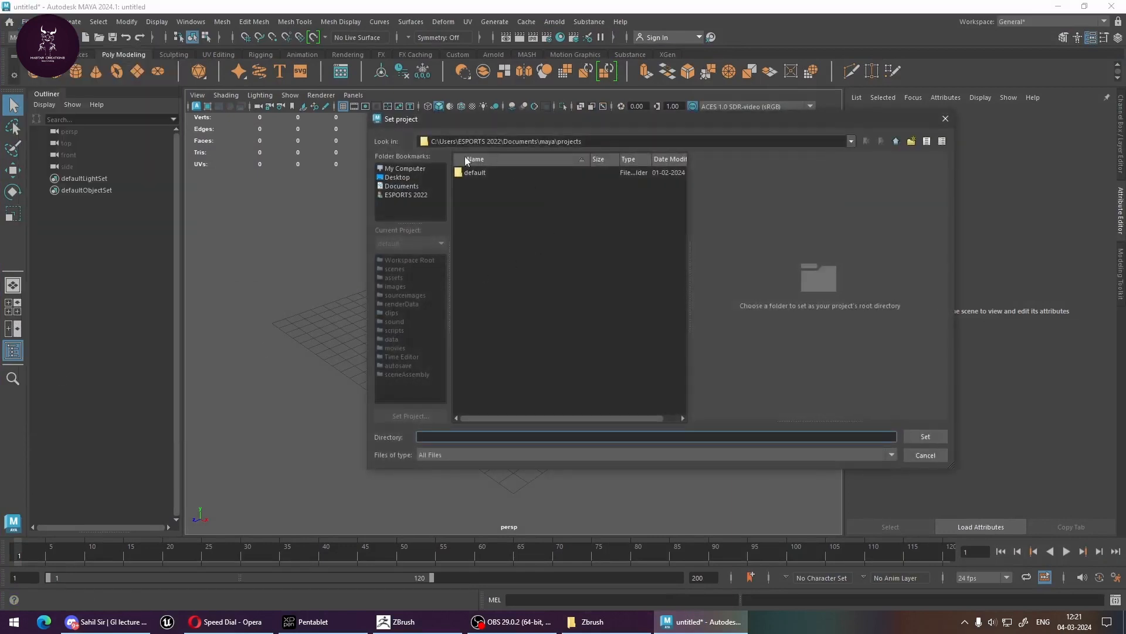
left_click(406, 169)
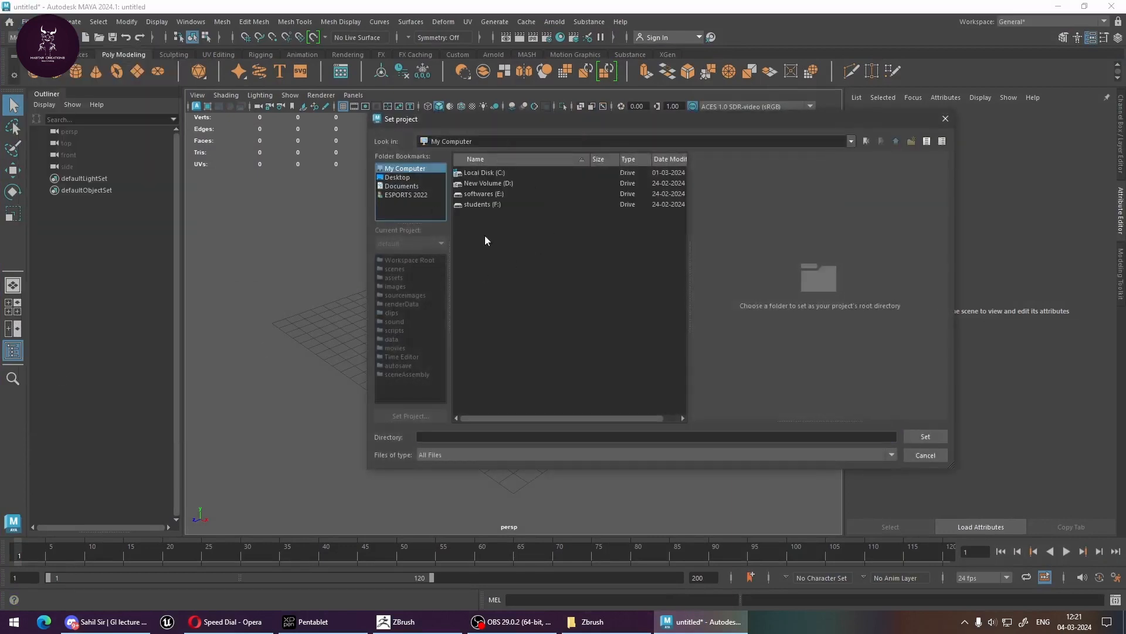
double_click(481, 202)
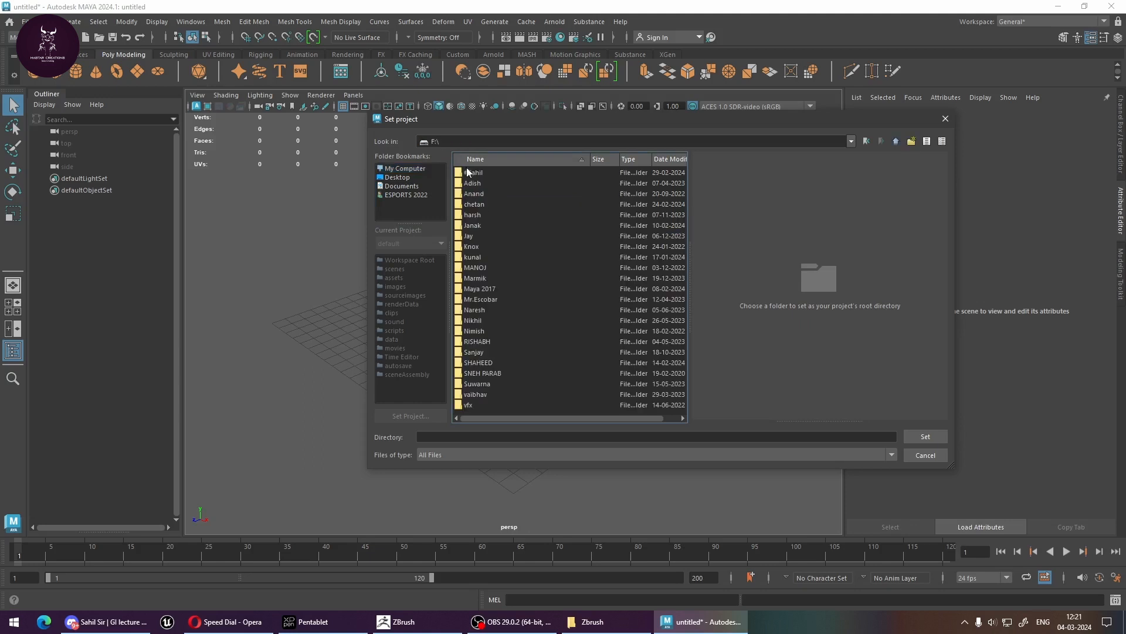
left_click(470, 163)
double_click(474, 173)
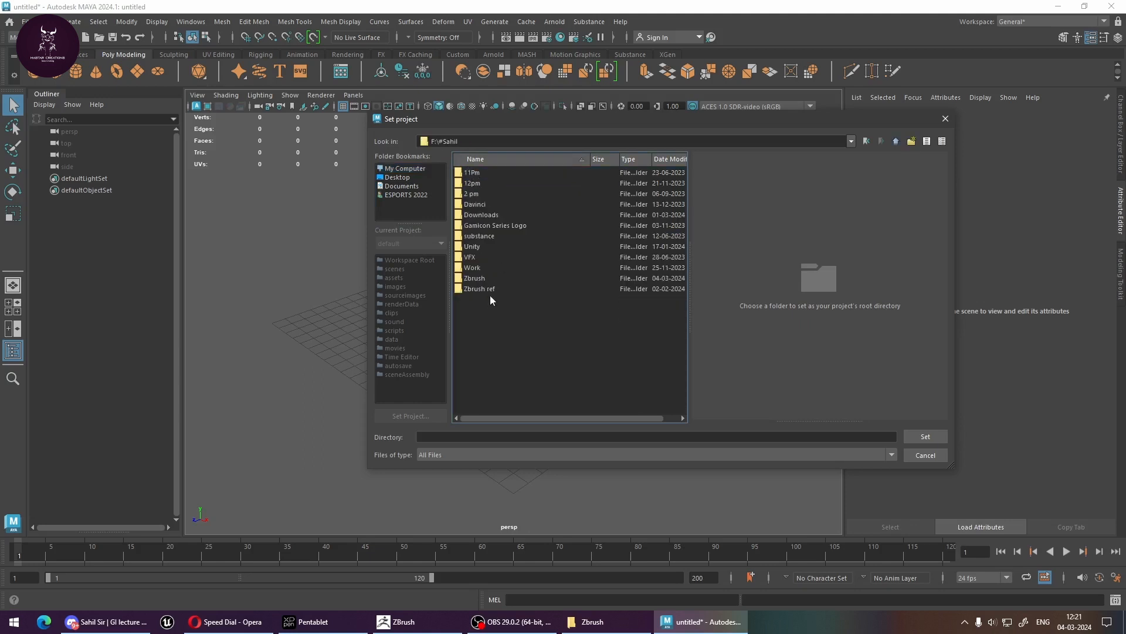
left_click(475, 280)
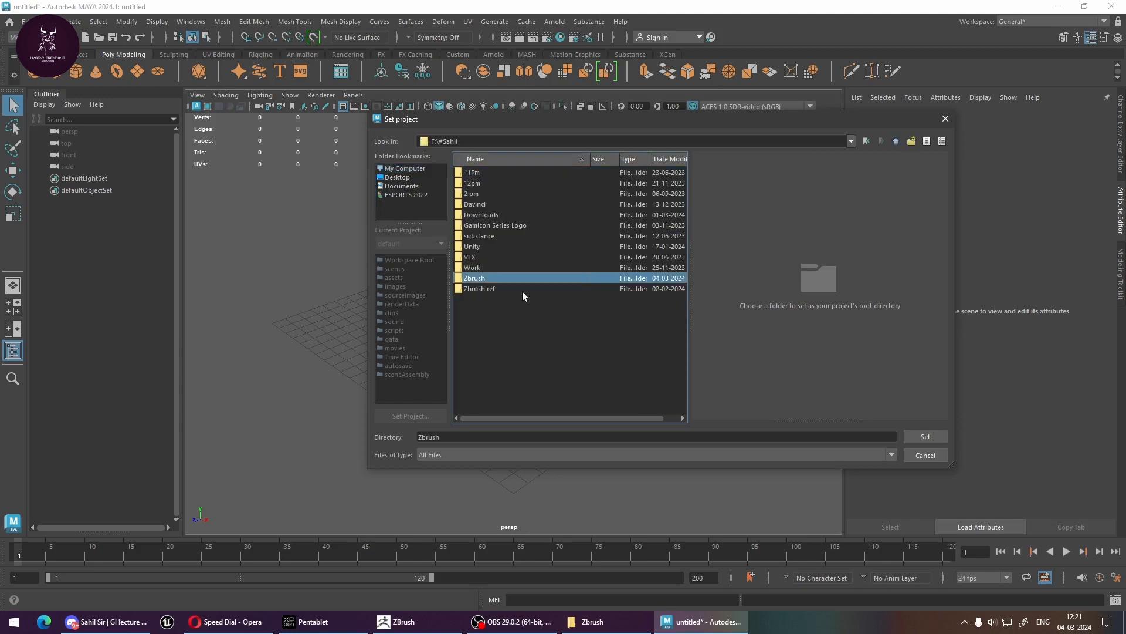
left_click(925, 437)
Open the Project Window for the Zbrush project and accept the default primary project locations
left_click(26, 21)
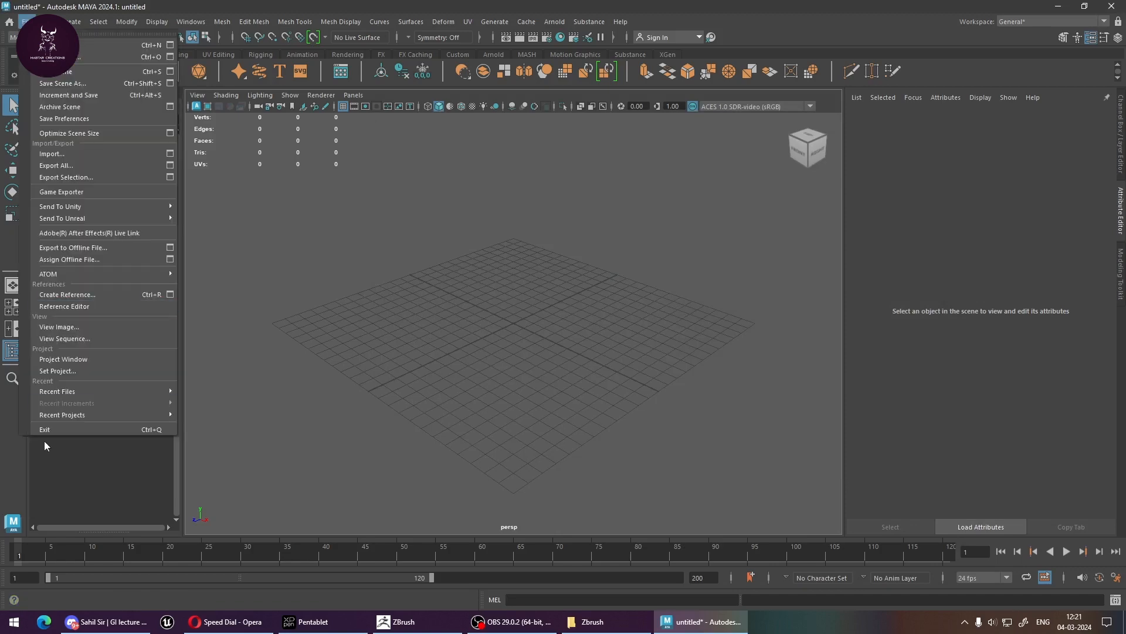
left_click(64, 360)
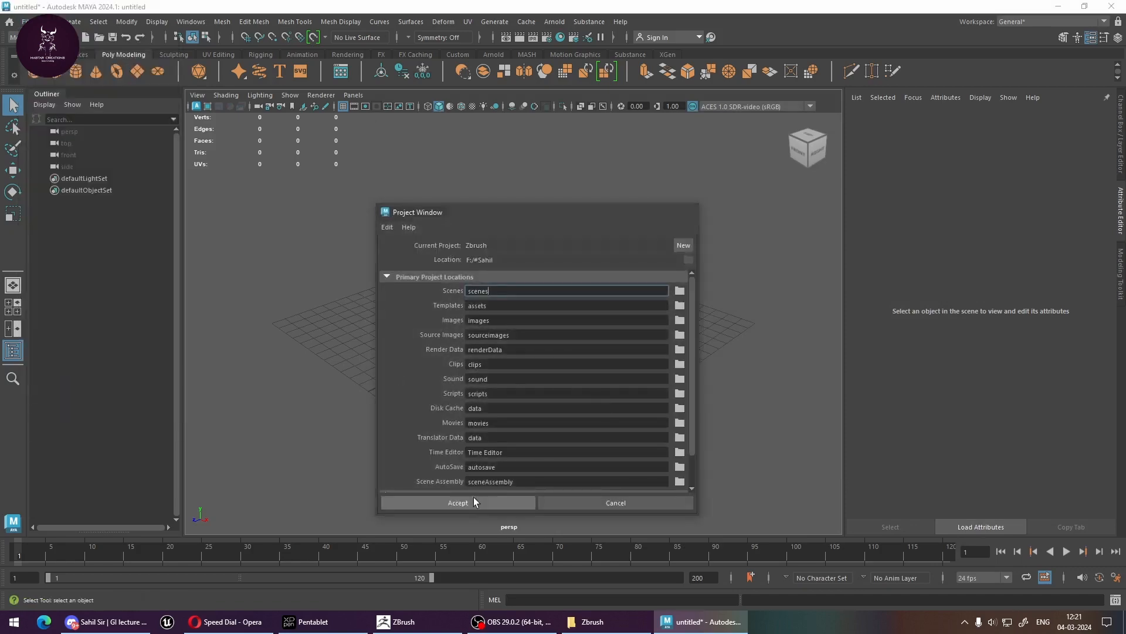
left_click(473, 502)
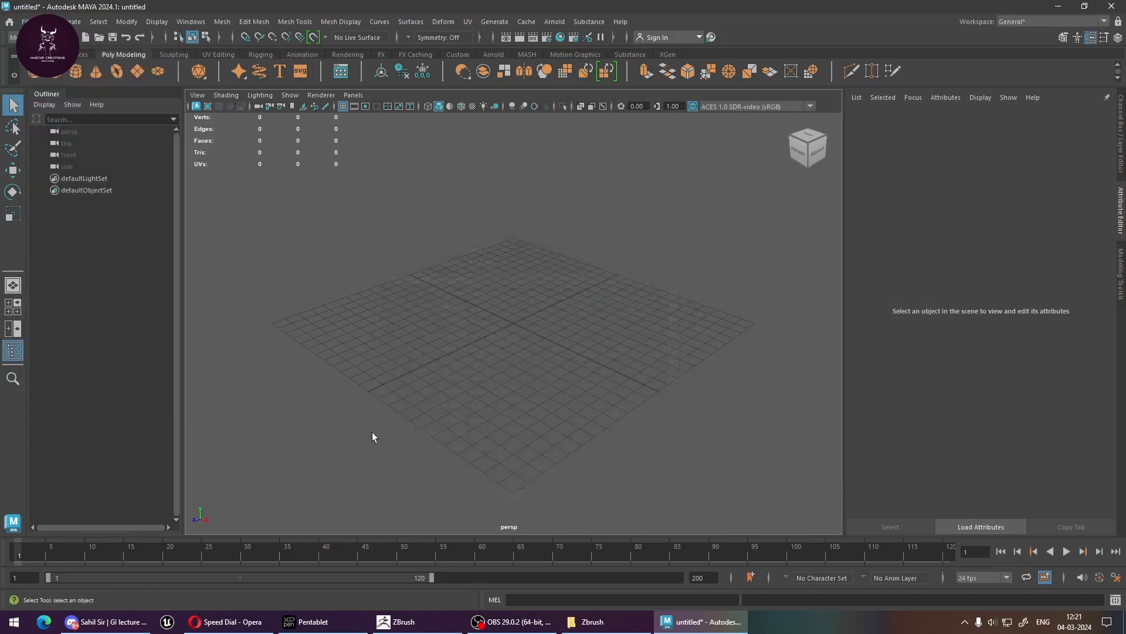
Import Jatayu_high.fbx from the Zbrush folder into the scene and scale the creature up uniformly by about 4.4
left_click(593, 622)
left_click_drag(150, 398, 579, 400)
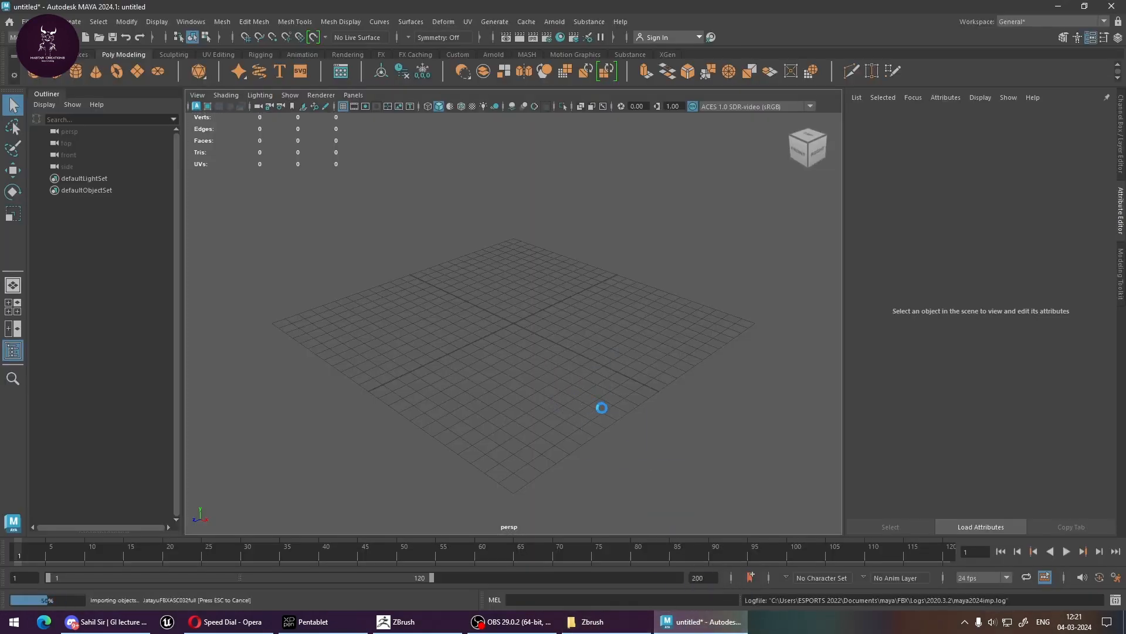
key("r")
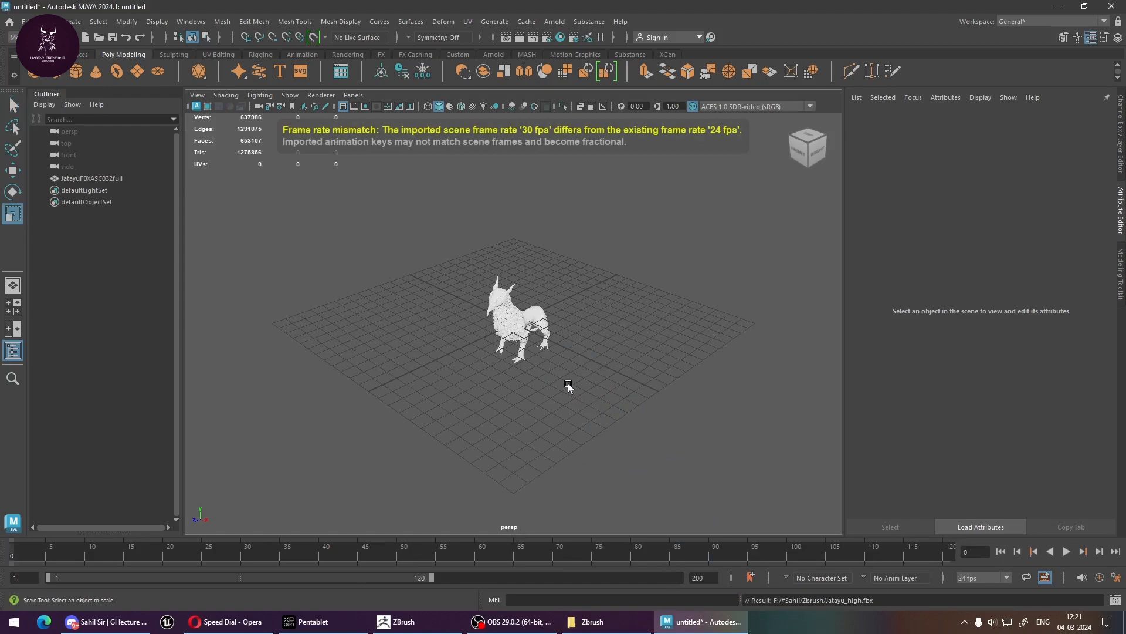
left_click(519, 328)
left_click_drag(519, 329, 732, 452)
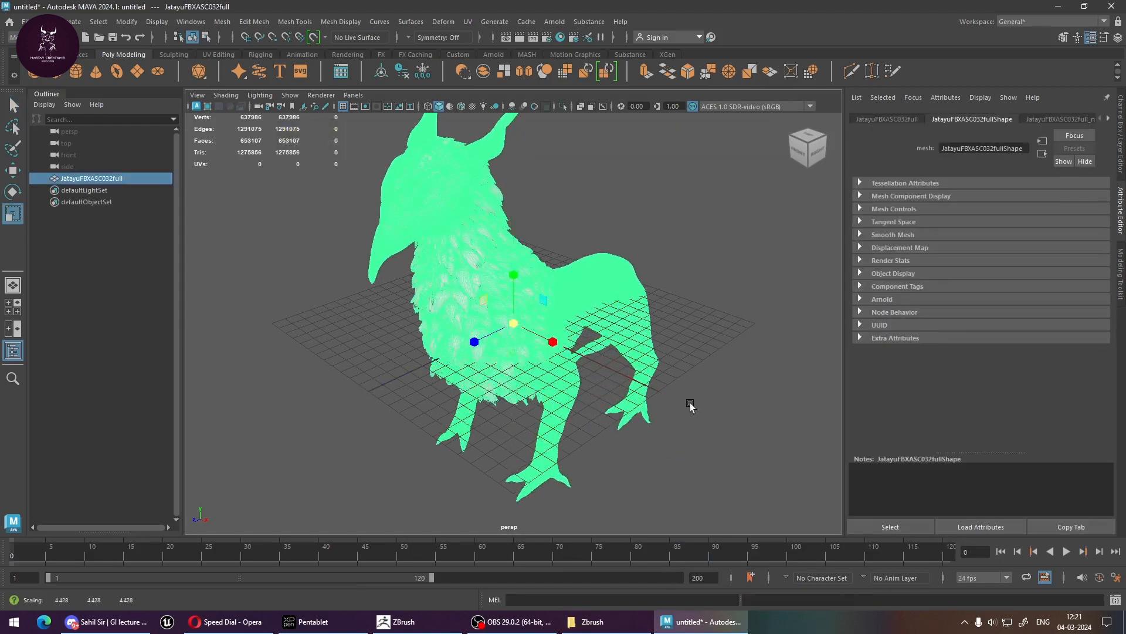
Move the creature up in the side view until its feet rest on the ground line, and return to the perspective view
key("space")
key("space")
key("w")
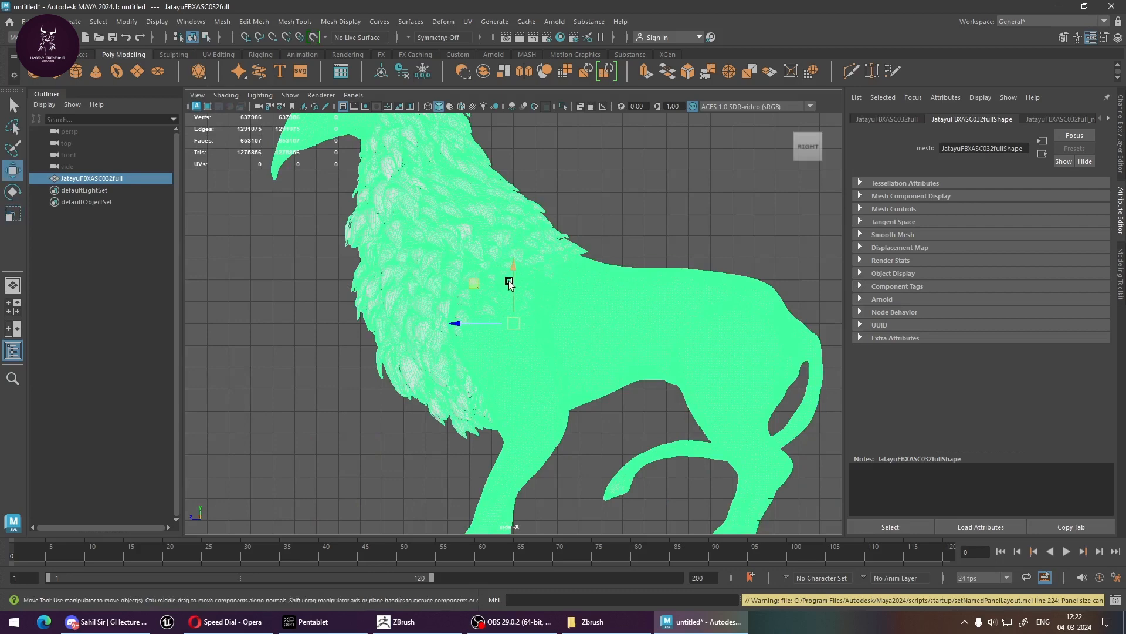
left_click_drag(509, 283, 505, 71)
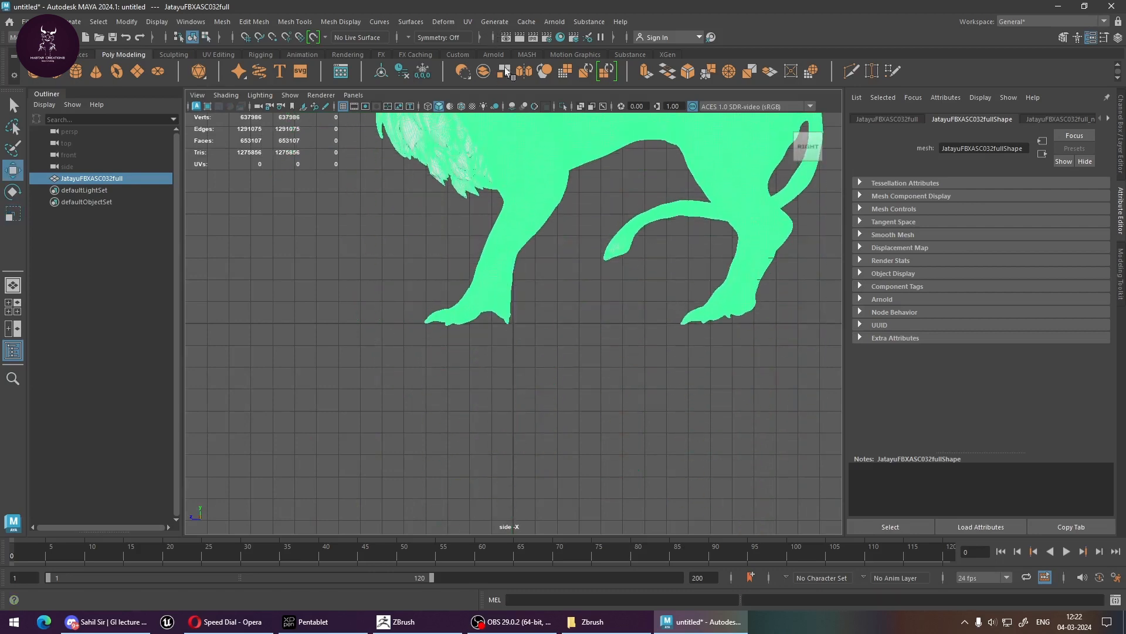
key("space")
key("space")
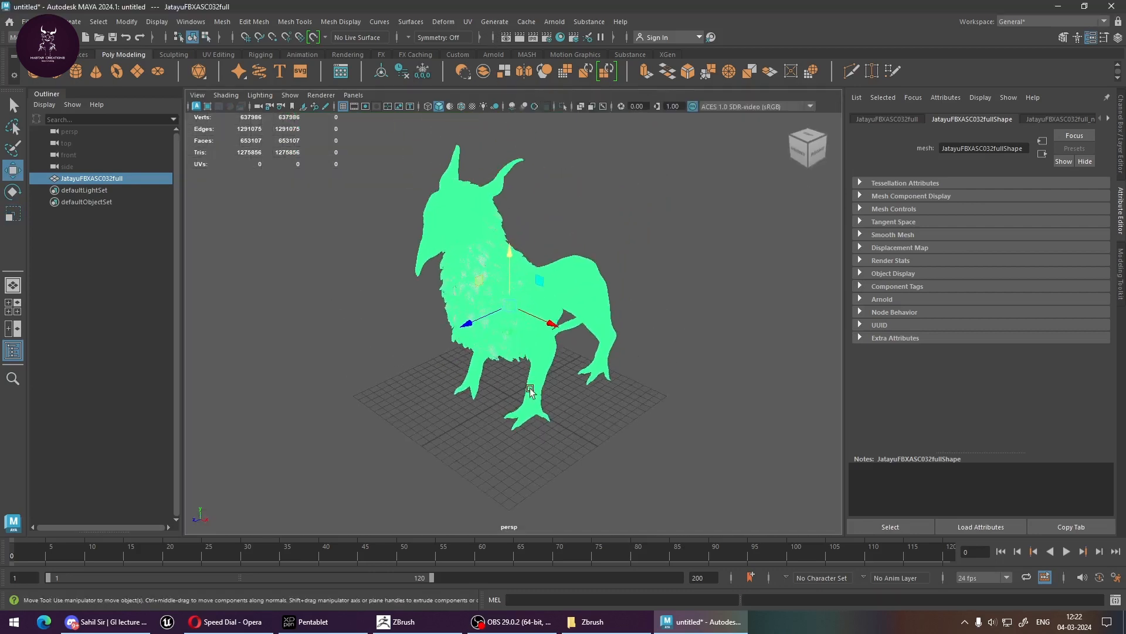
Turn on screen space ambient occlusion in the perspective viewport
right_click_drag(530, 392, 649, 392, "alt")
middle_click_drag(649, 393, 650, 469, "alt")
right_click_drag(650, 469, 623, 401, "alt")
left_click(671, 385)
left_click_drag(574, 413, 496, 358, "alt")
left_click(496, 358)
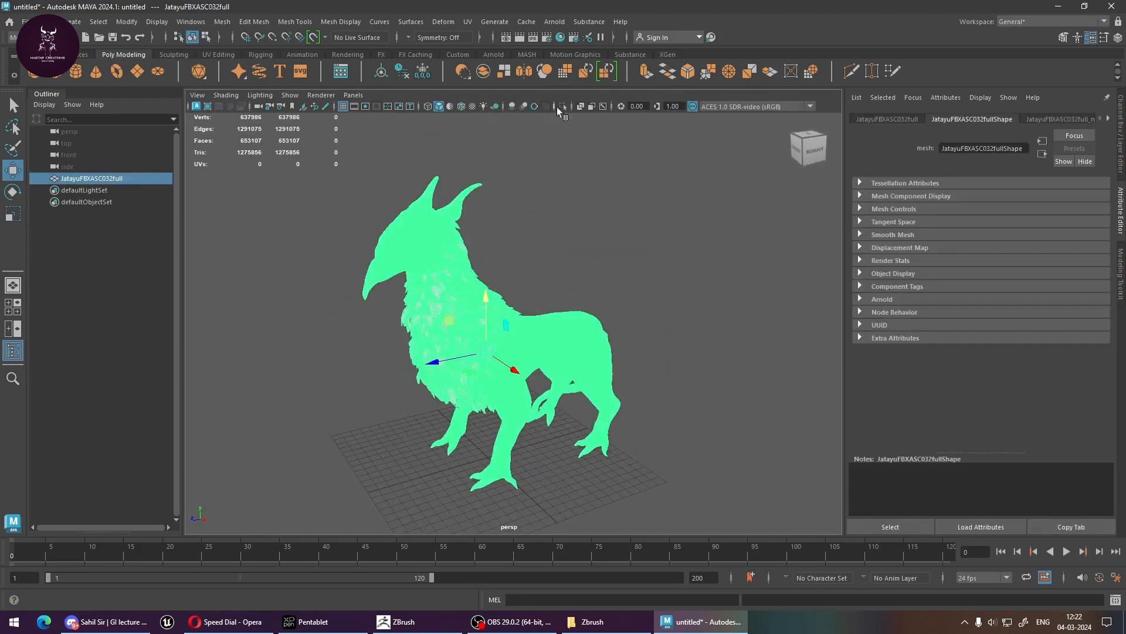
left_click(512, 106)
left_click(659, 274)
scroll(558, 355, "up", 3)
Assign the existing lambert1 material to the creature mesh, check its shading, and reselect the mesh
left_click(506, 345)
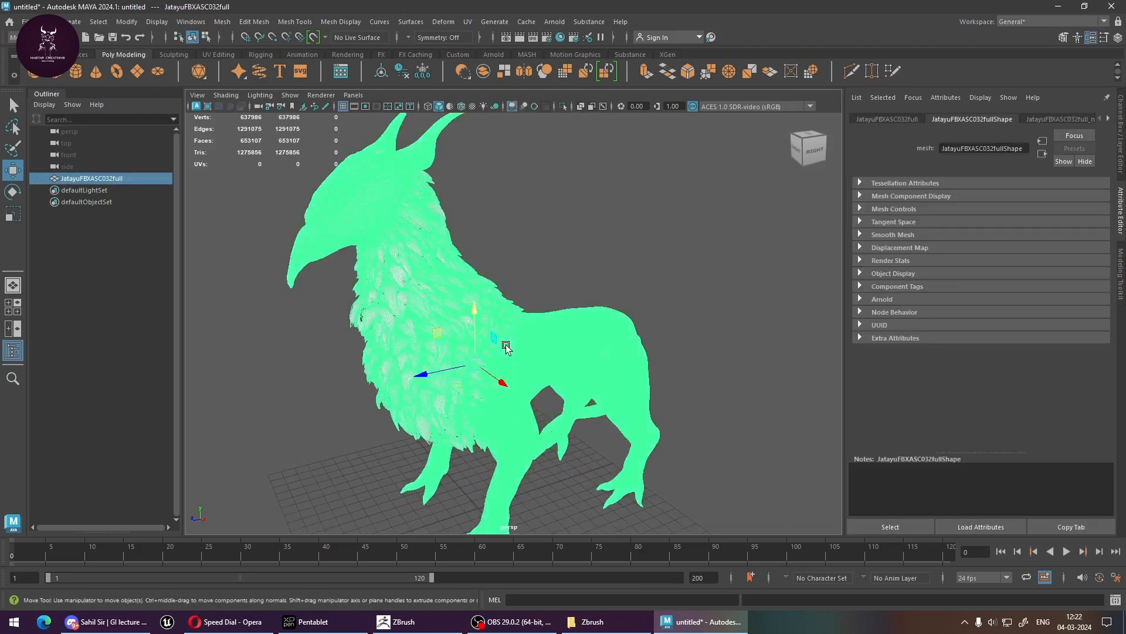
right_click(506, 274)
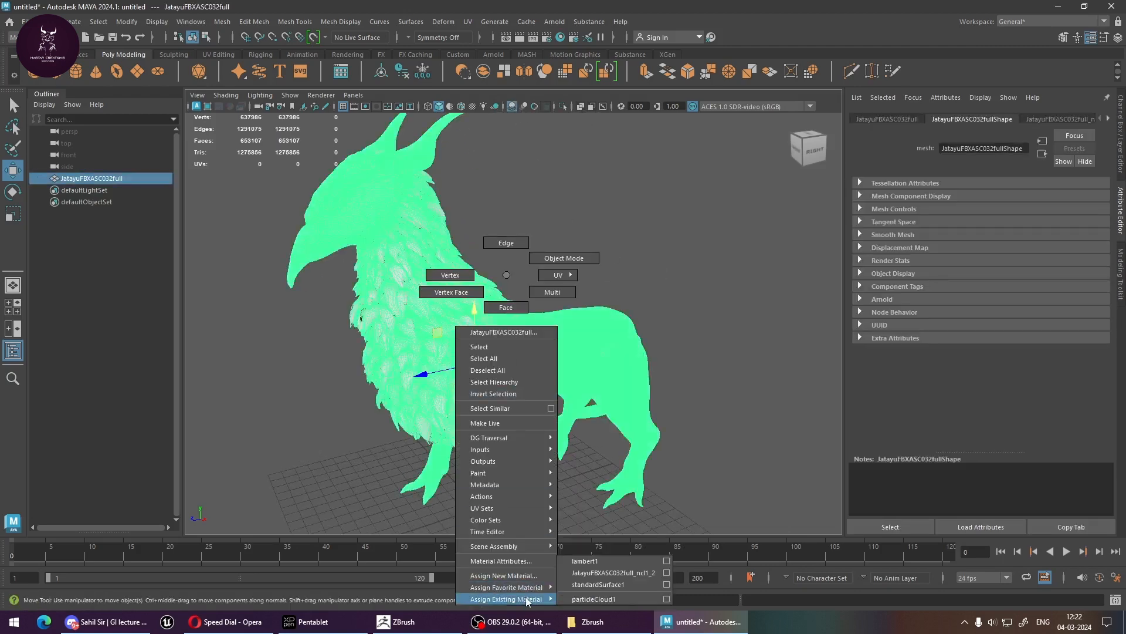
mouse_move(529, 586)
left_click(606, 555)
left_click(673, 373)
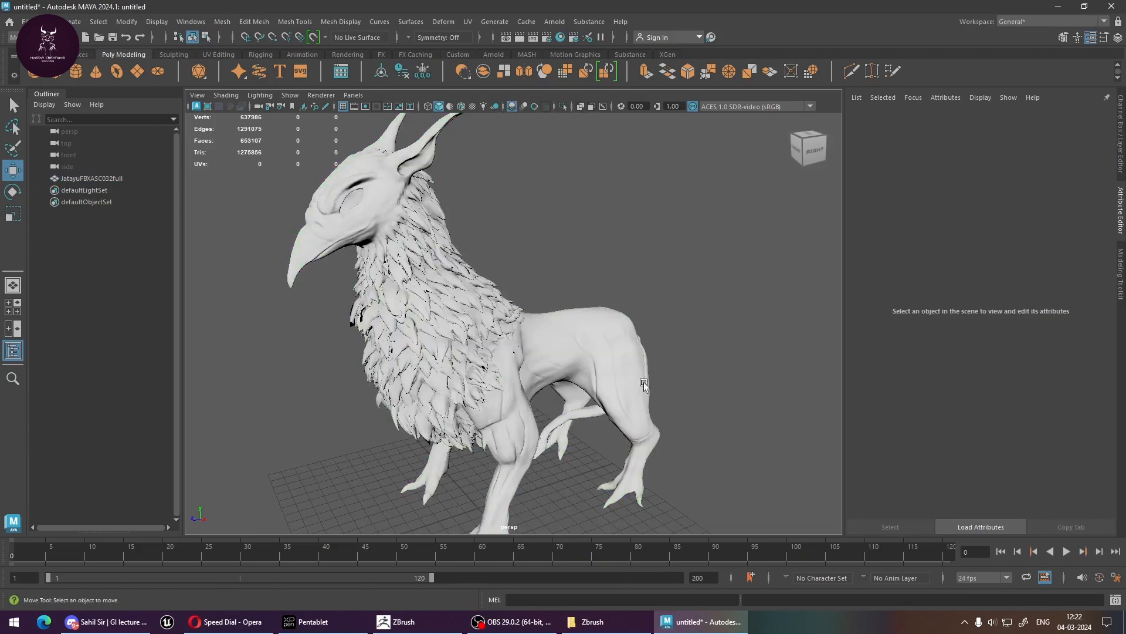
left_click_drag(579, 369, 581, 380, "alt")
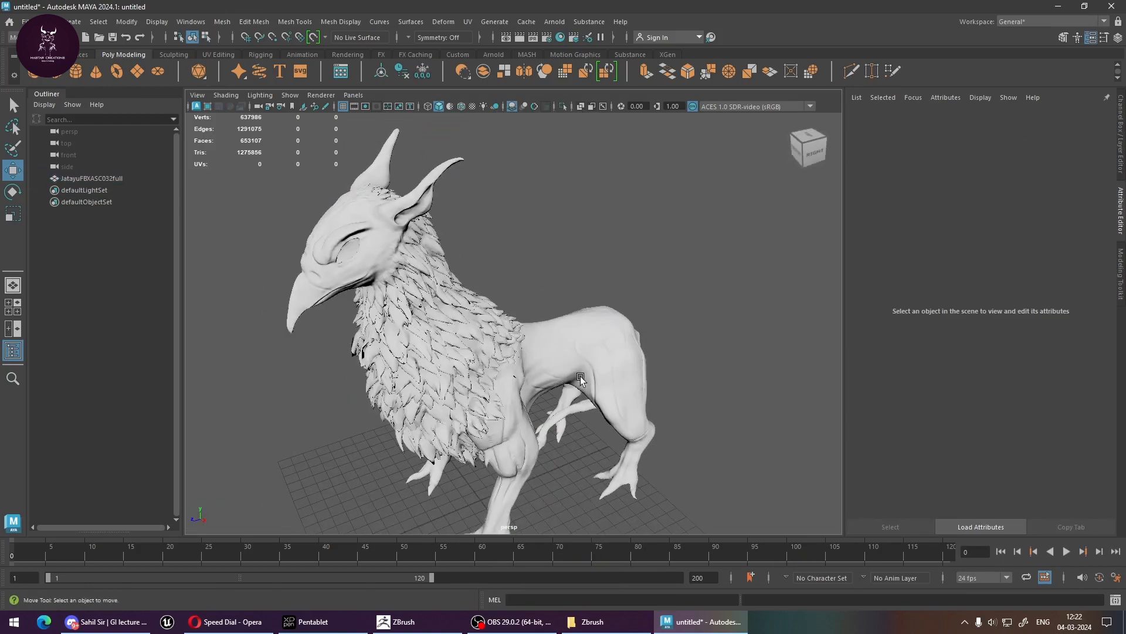
mouse_move(516, 347)
left_mouse_down("alt")
mouse_move(537, 353)
mouse_move(524, 348)
left_mouse_up("alt")
scroll(533, 356, "up", 6)
scroll(524, 348, "down", 2)
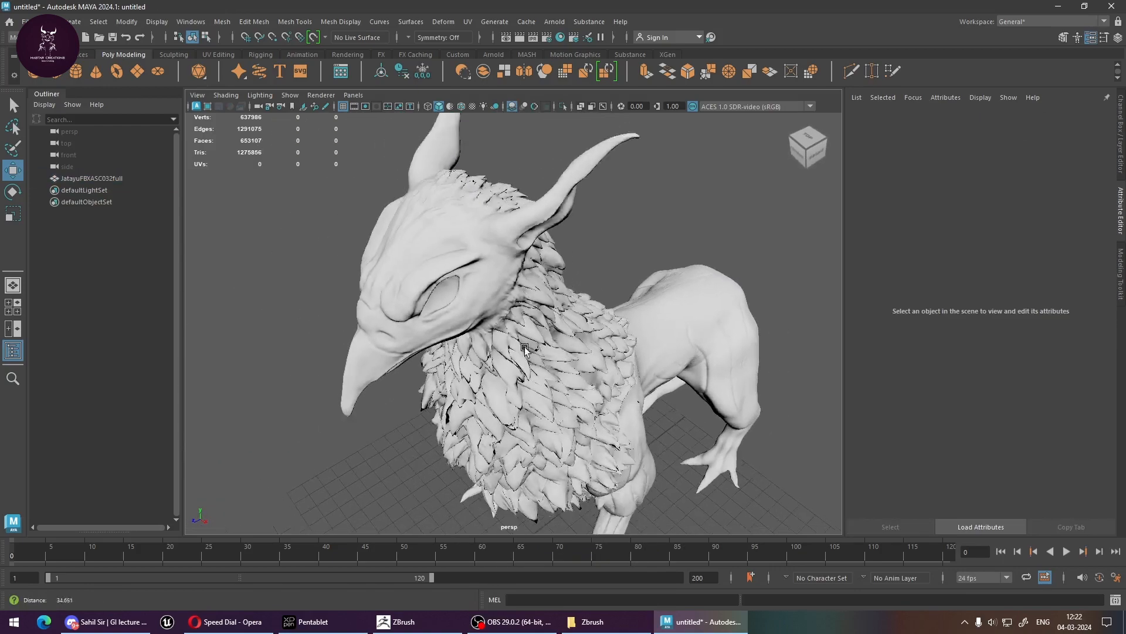
scroll(525, 350, "down", 3)
left_click(533, 376)
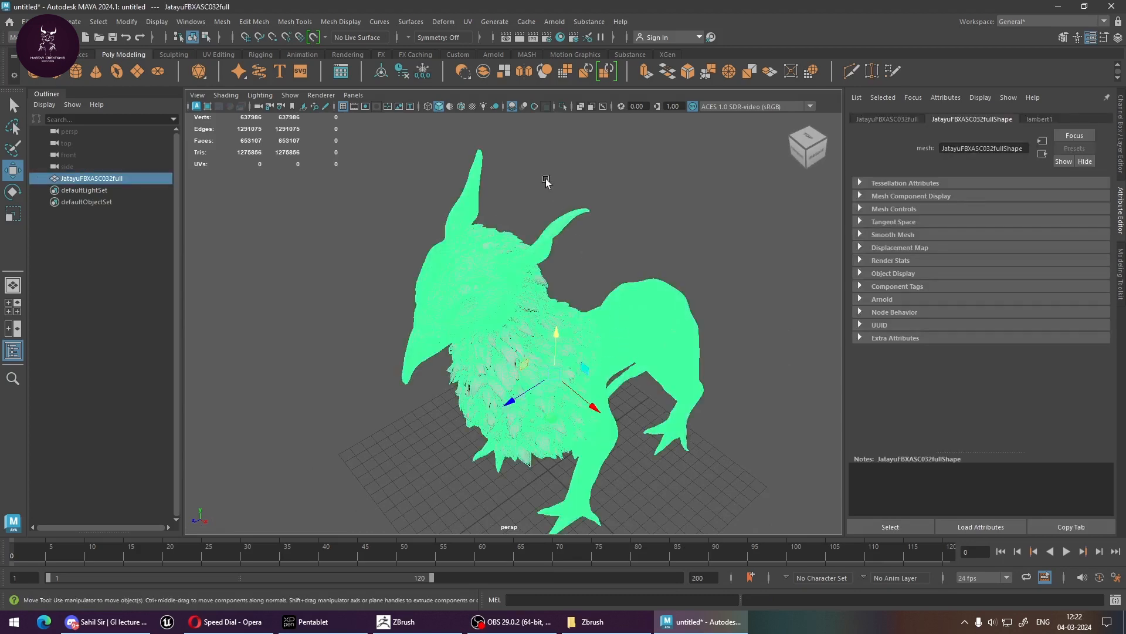
Switch to ZBrush and quit it, saving the project over JatayuNewasd.ZPR, and close the Pentablet settings window
left_click(411, 622)
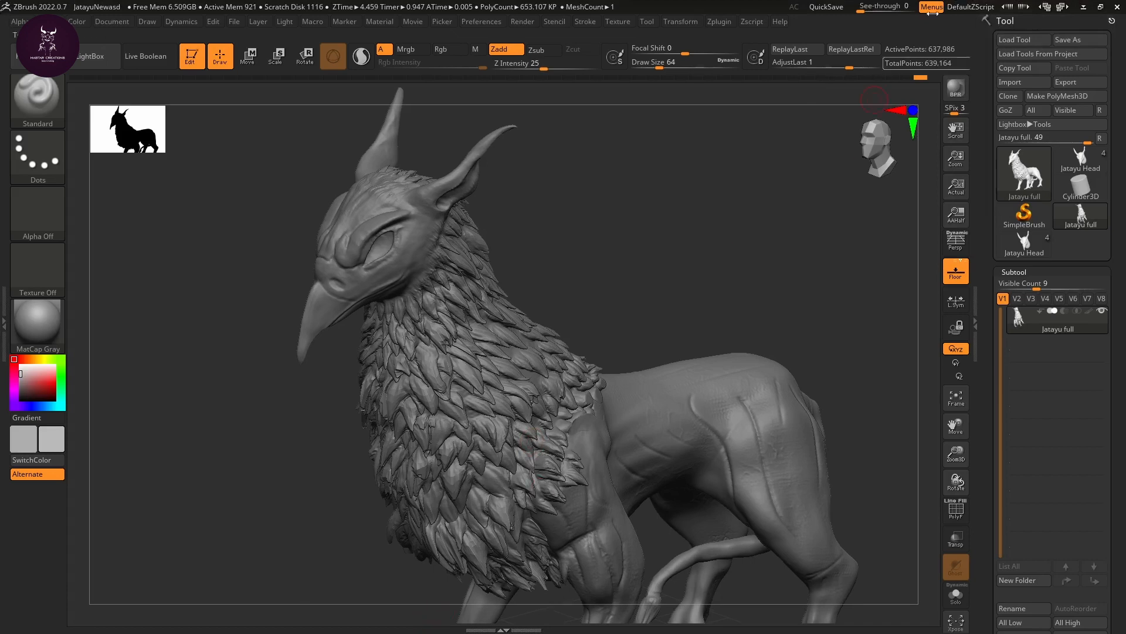
left_click(1115, 8)
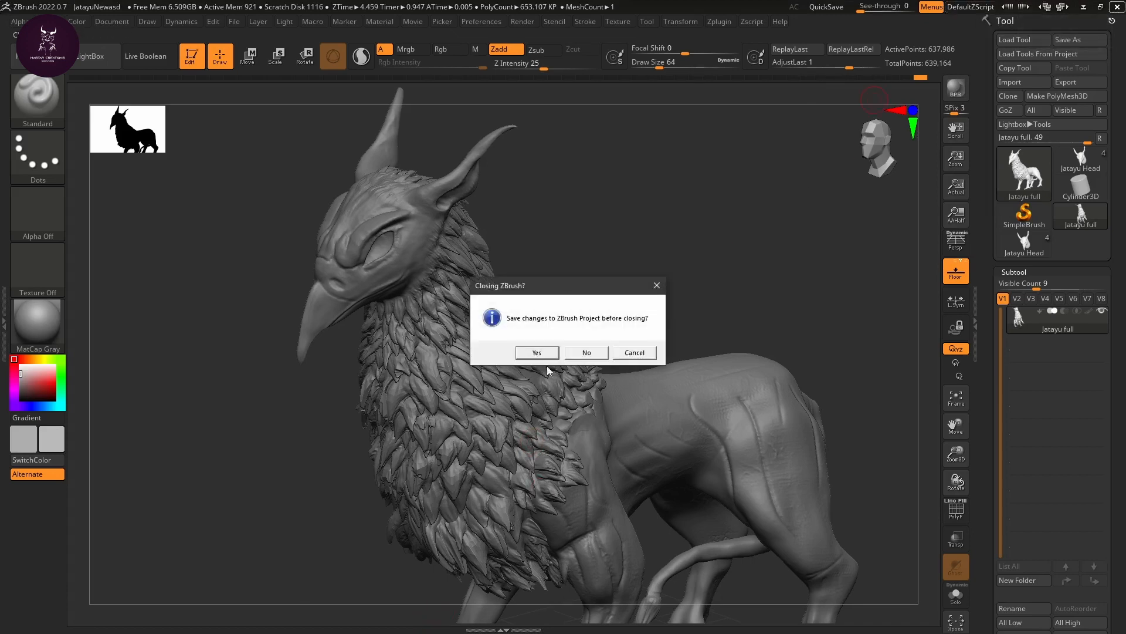
left_click(544, 351)
scroll(703, 298, "down", 3)
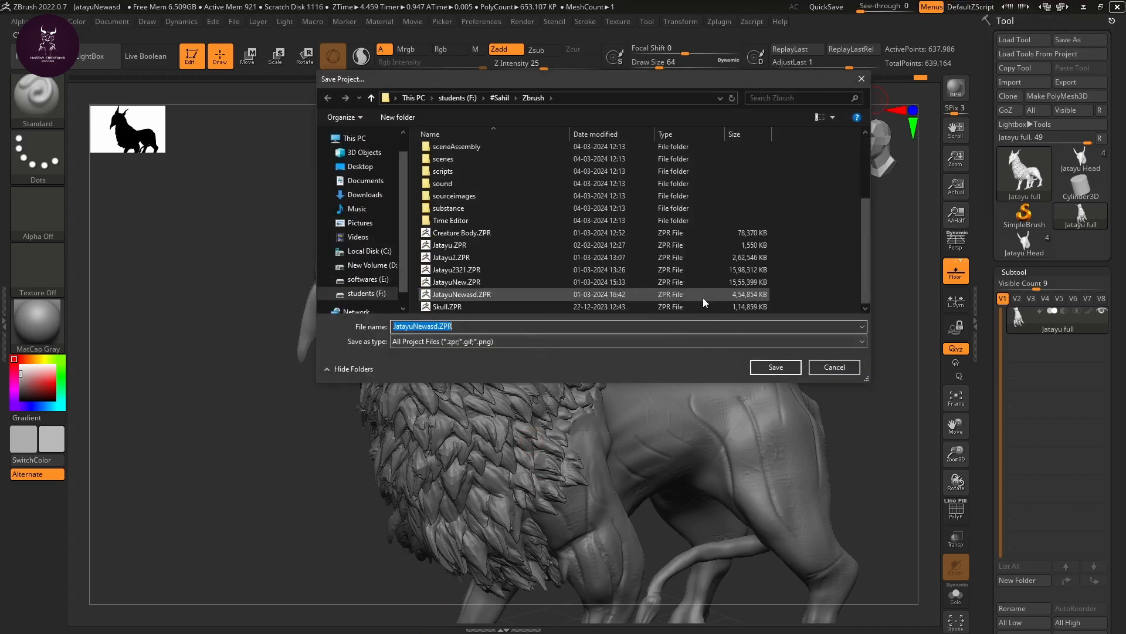
left_click(793, 369)
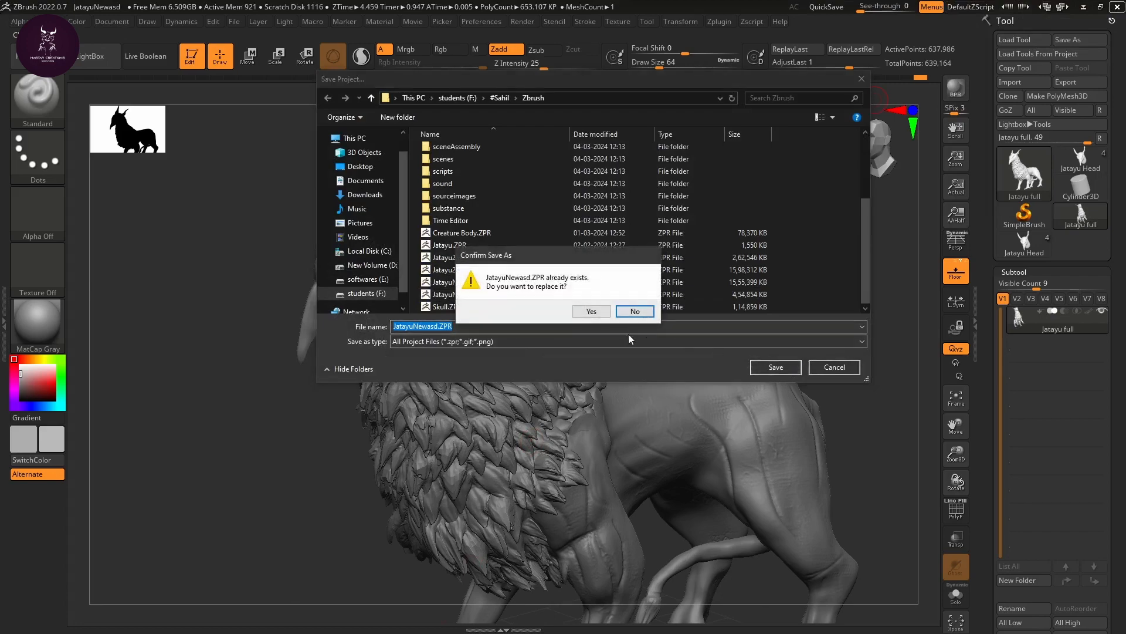
left_click(586, 310)
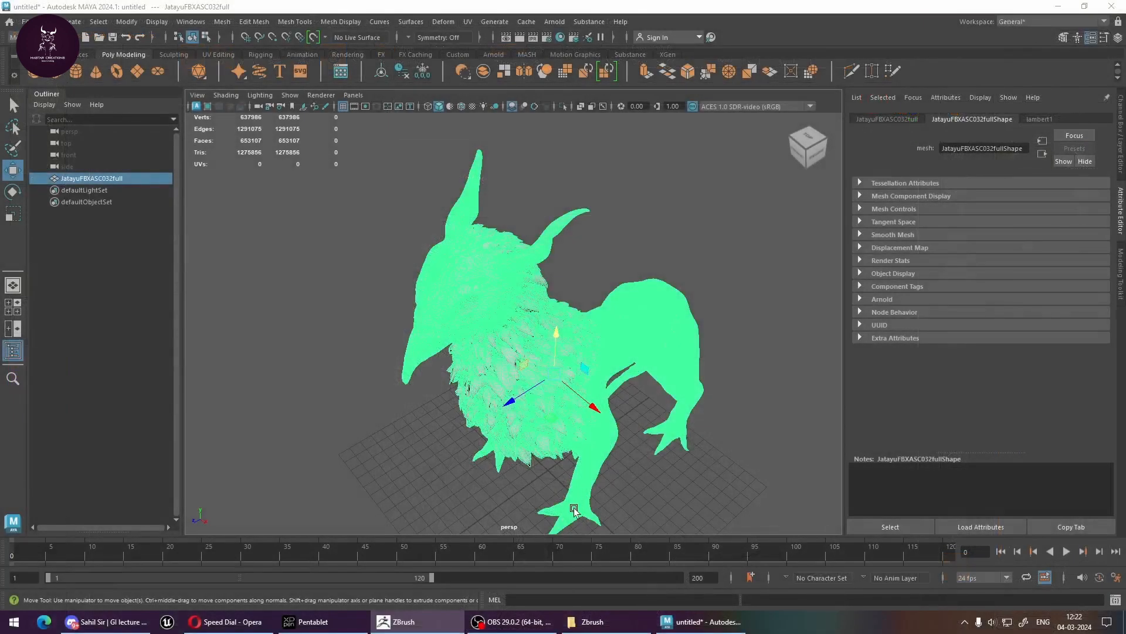
left_click(326, 631)
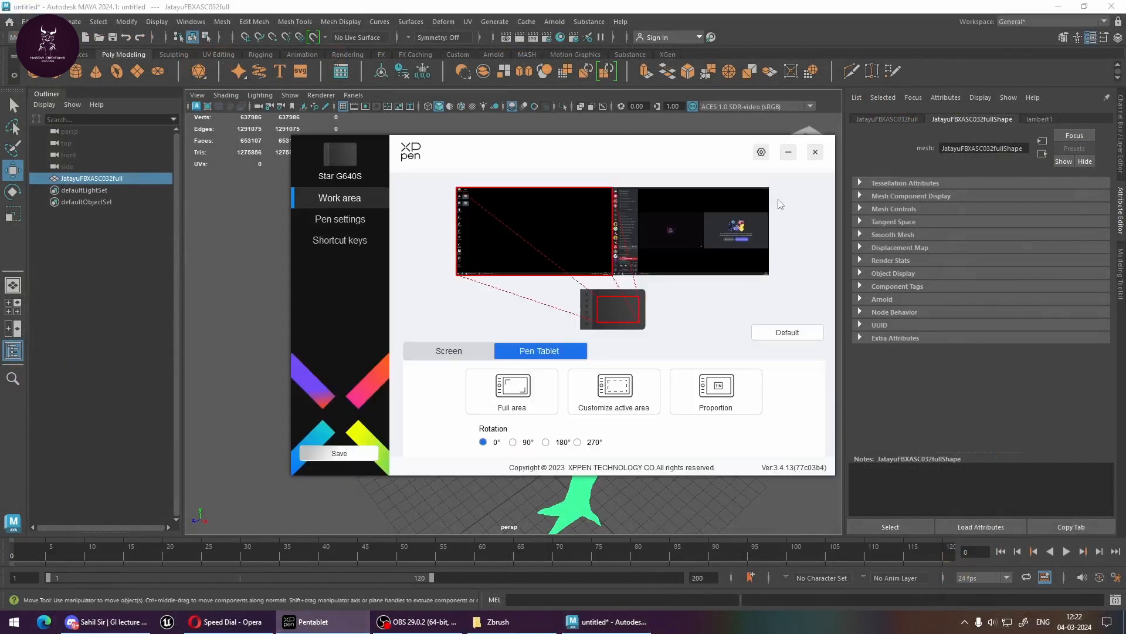
left_click(815, 152)
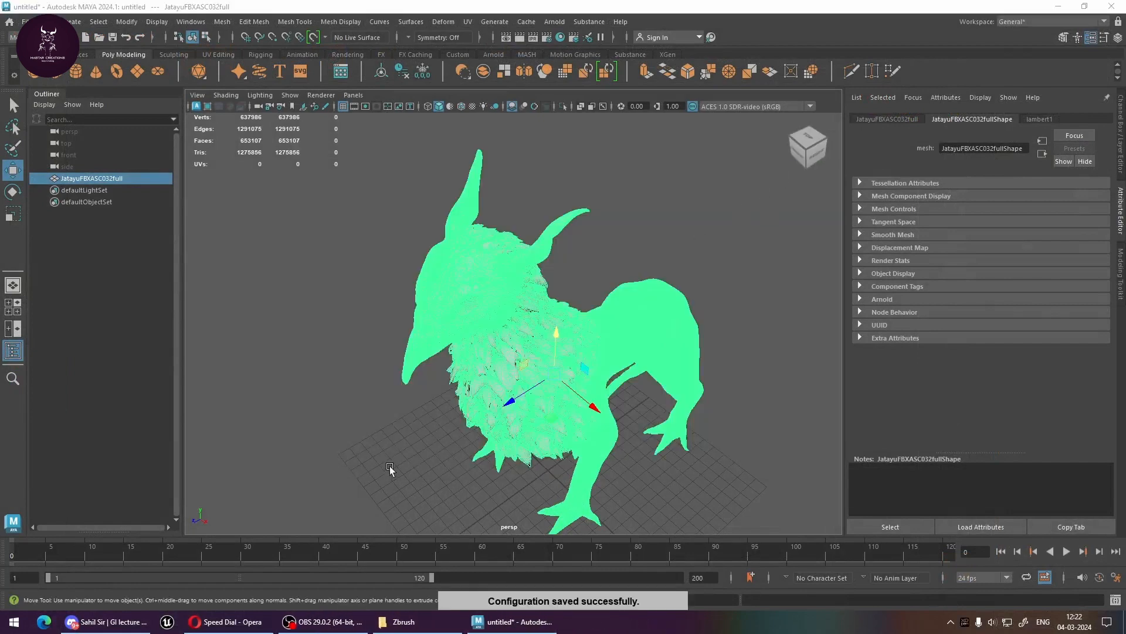
Make the selected creature mesh a live surface
left_click_drag(685, 369, 645, 384, "alt")
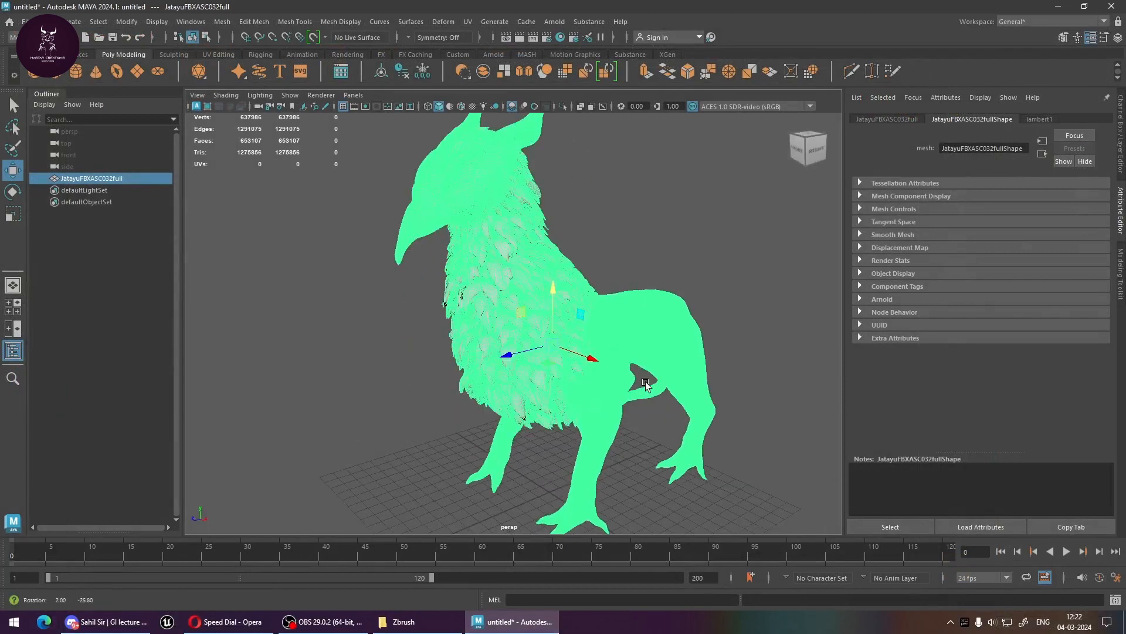
scroll(639, 385, "up", 4)
middle_click_drag(603, 337, 626, 474, "alt")
scroll(491, 329, "up", 3)
middle_click_drag(486, 285, 512, 393, "alt")
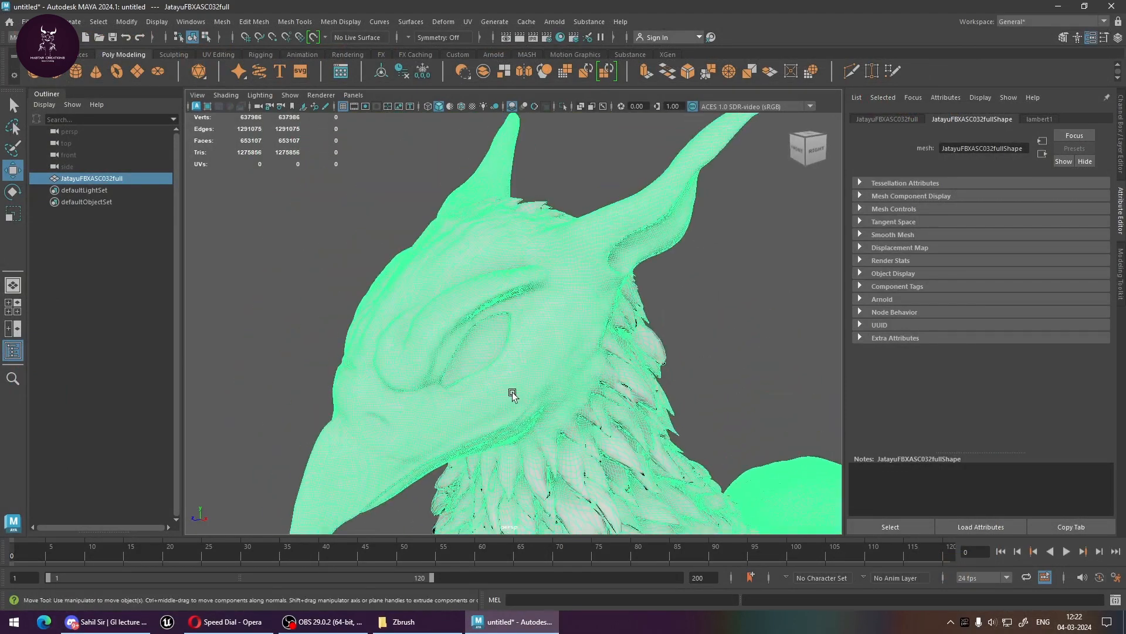
left_click(312, 38)
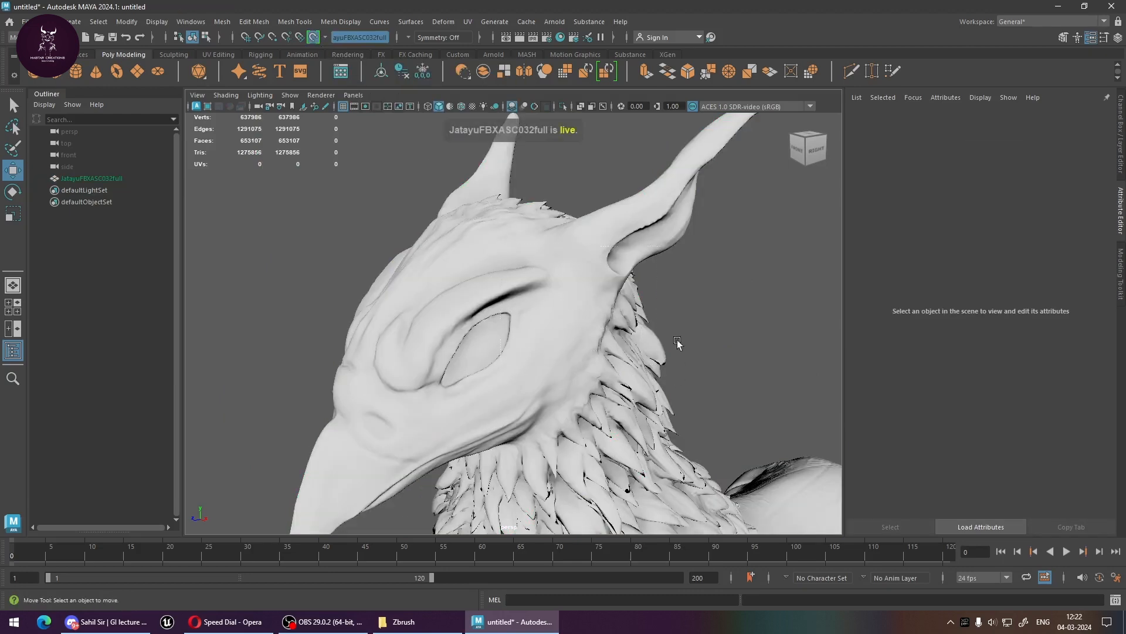
right_click_drag(724, 311, 561, 329, "alt")
left_click_drag(560, 328, 559, 359, "alt")
right_click_drag(482, 325, 624, 405, "alt")
right_click_drag(516, 345, 554, 435, "alt")
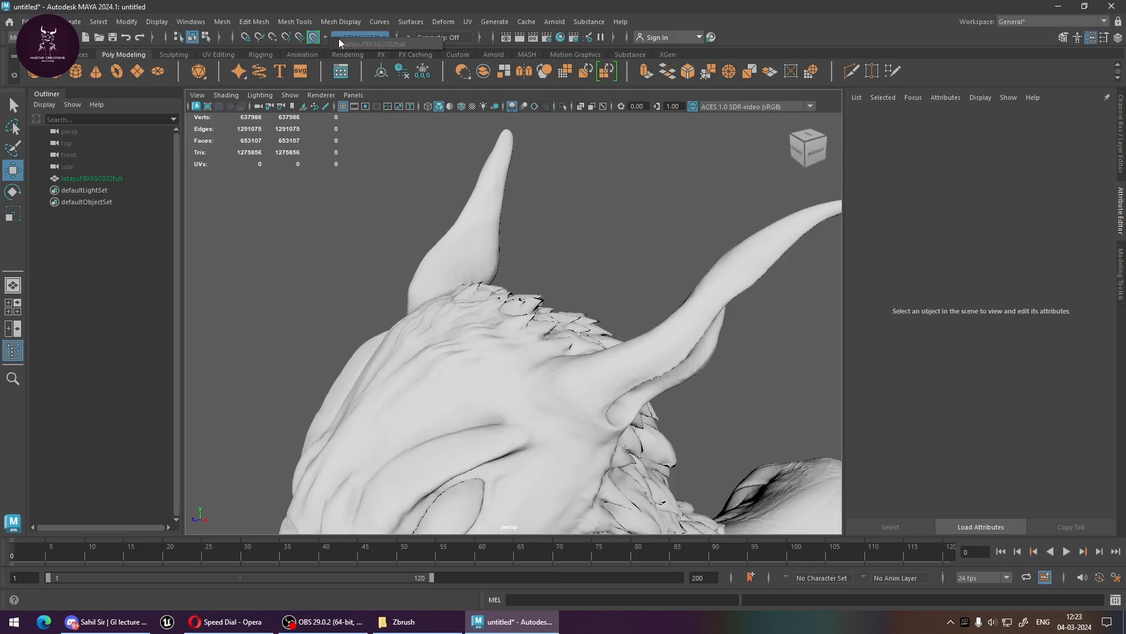
left_click(387, 35)
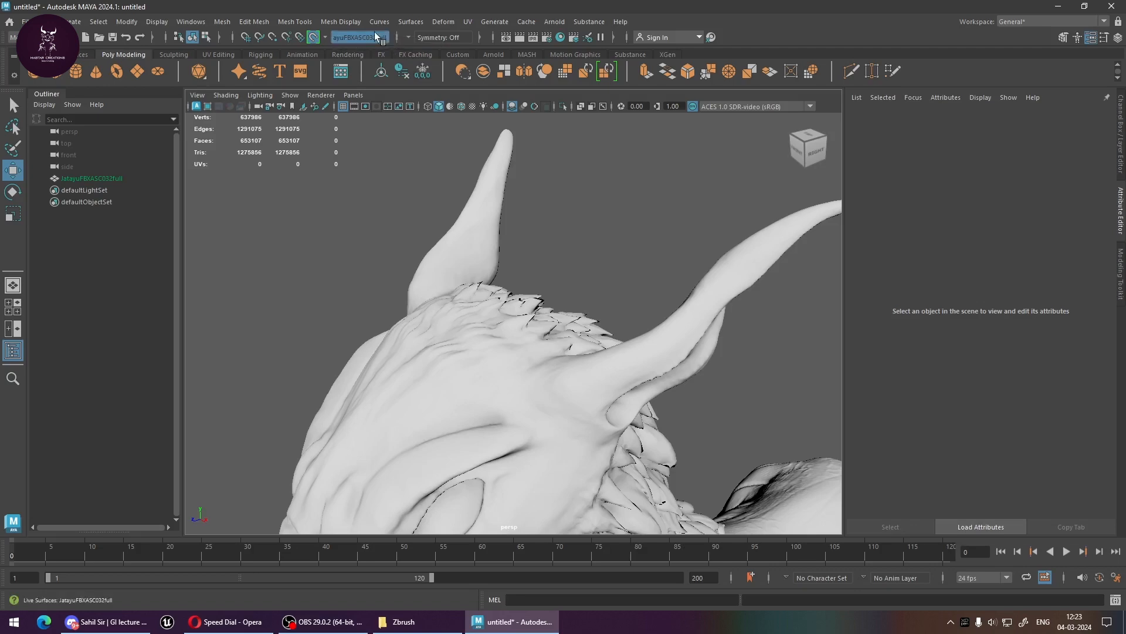
Set the modeling symmetry to Object X
left_click(407, 36)
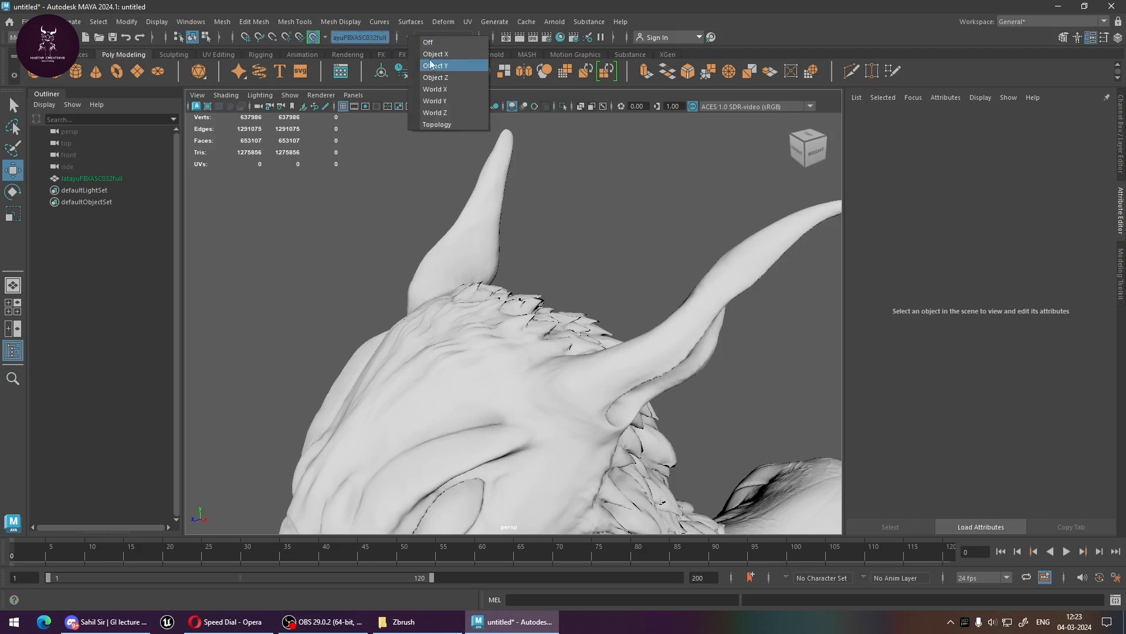
left_click(487, 198)
scroll(510, 320, "down", 6)
left_click_drag(511, 322, 596, 302, "alt")
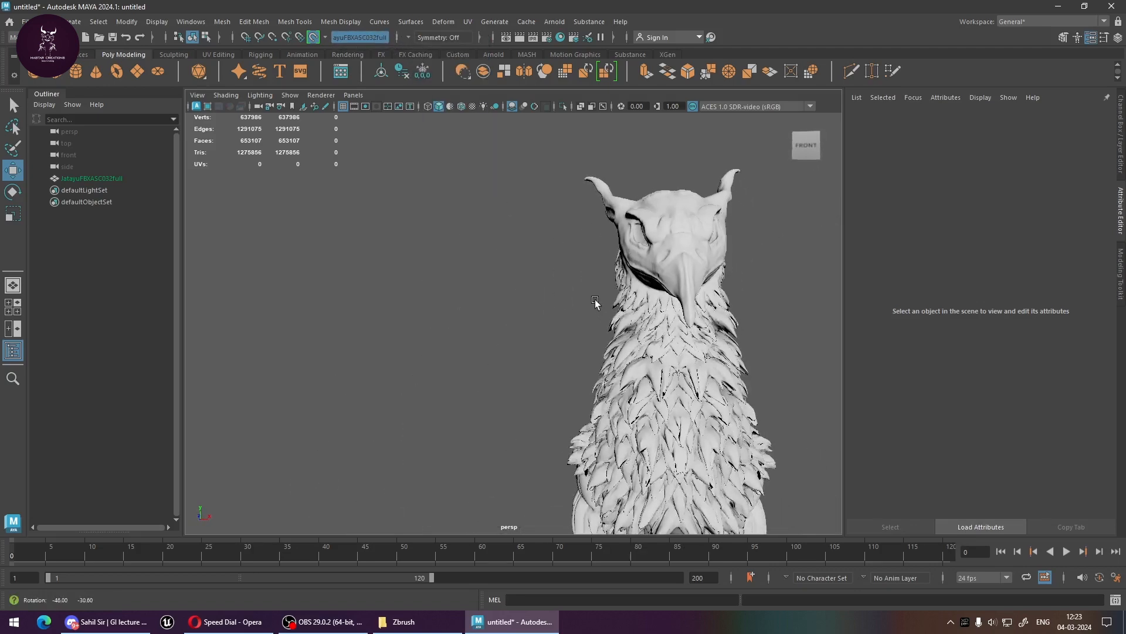
left_click(407, 36)
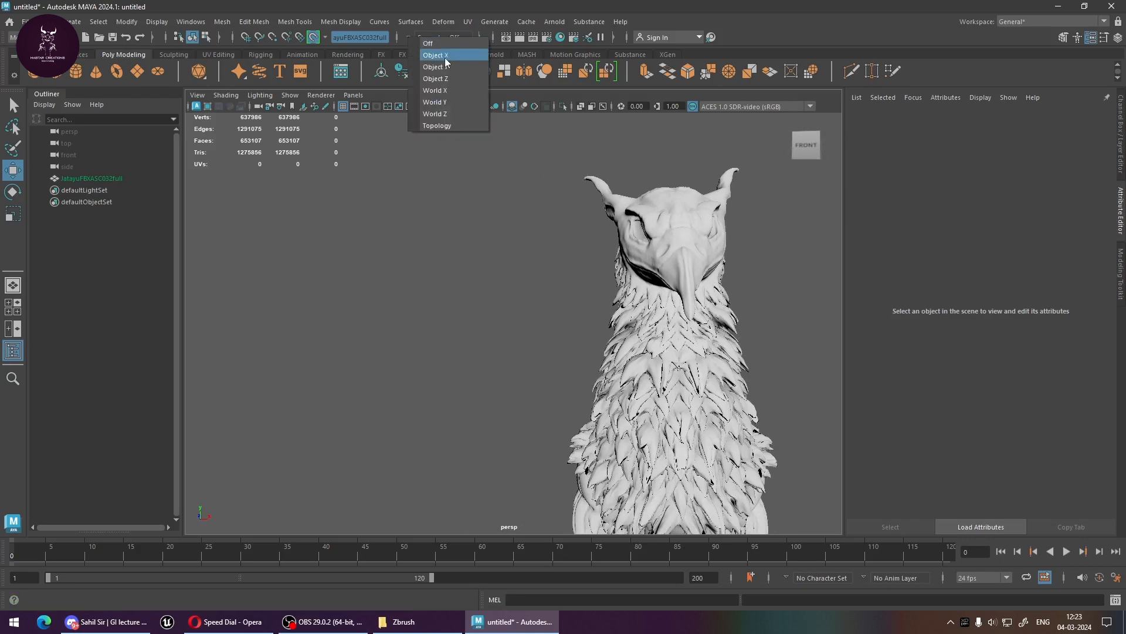
left_click(445, 56)
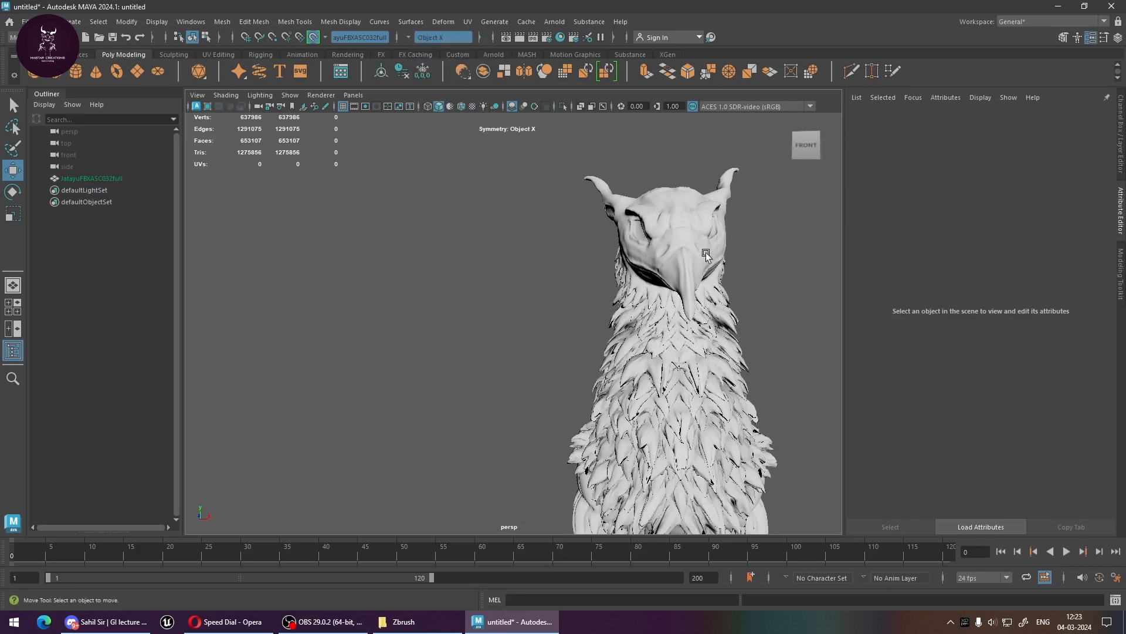
Activate the Quad Draw tool for retopologizing the creature's head
left_click_drag(706, 252, 717, 265, "alt")
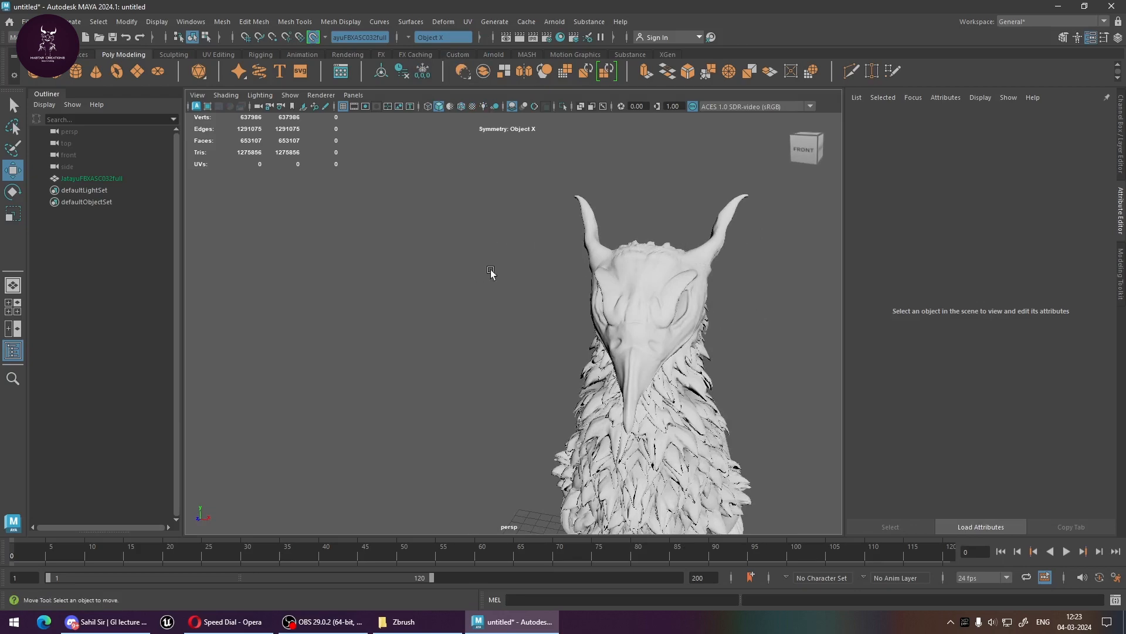
left_click_drag(688, 343, 645, 343, "alt")
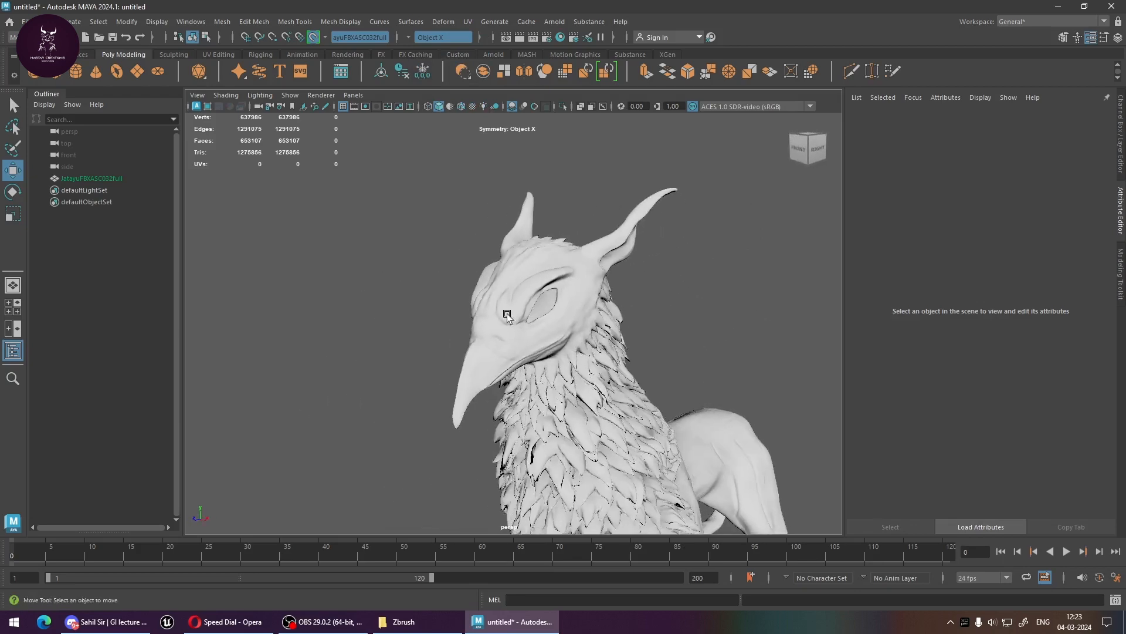
right_click_drag(508, 315, 574, 340, "alt")
left_click_drag(574, 341, 596, 335, "alt")
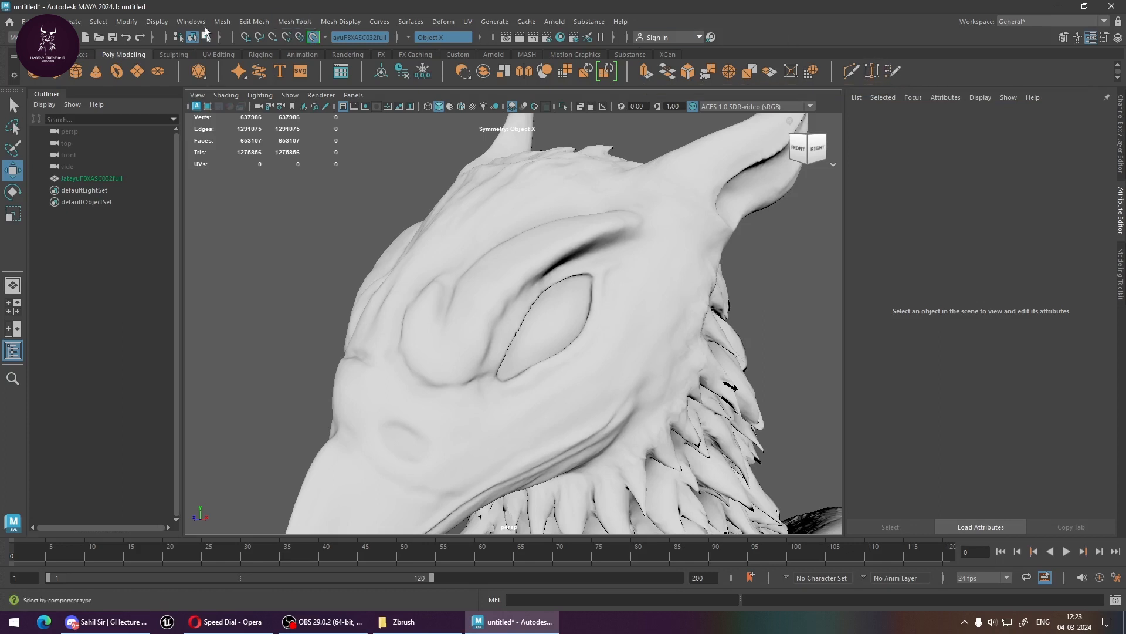
left_click(221, 22)
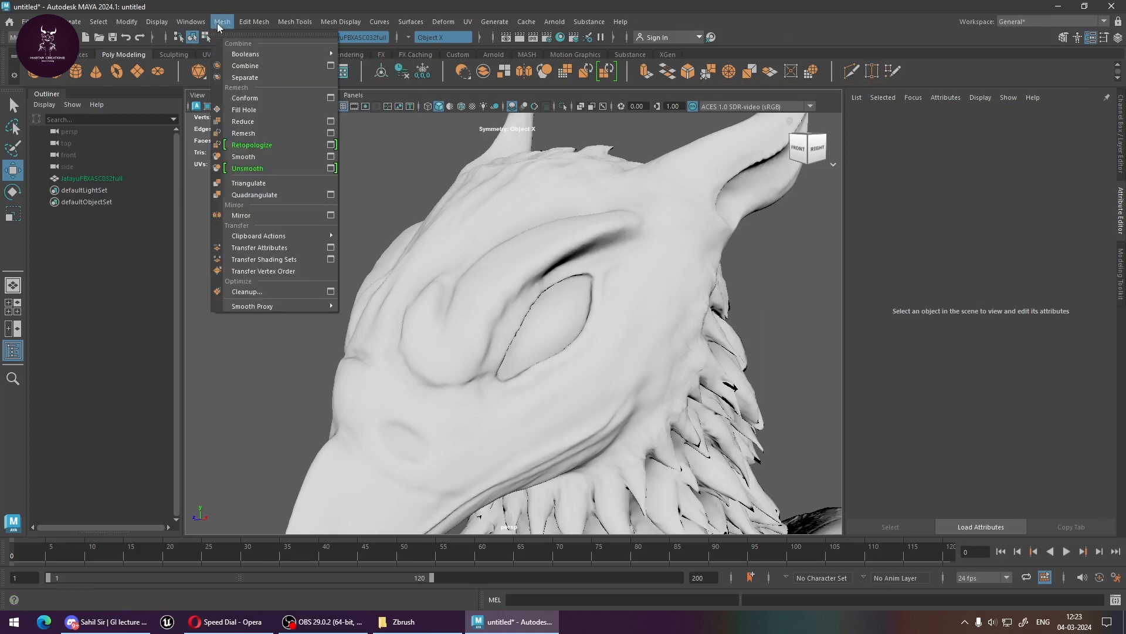
mouse_move(258, 24)
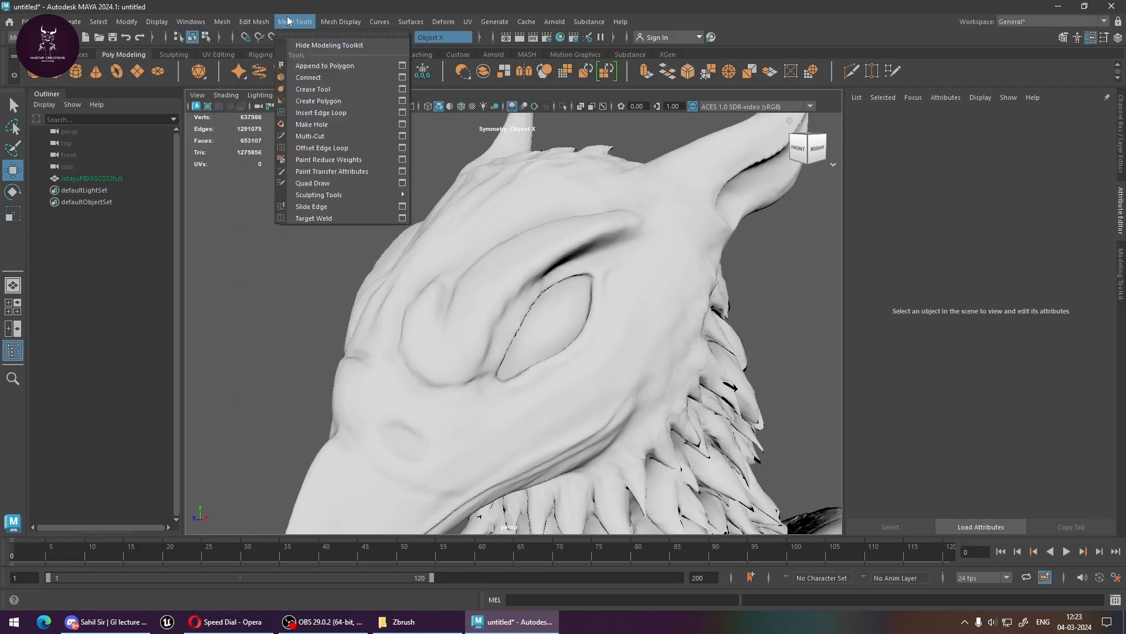
left_click(313, 184)
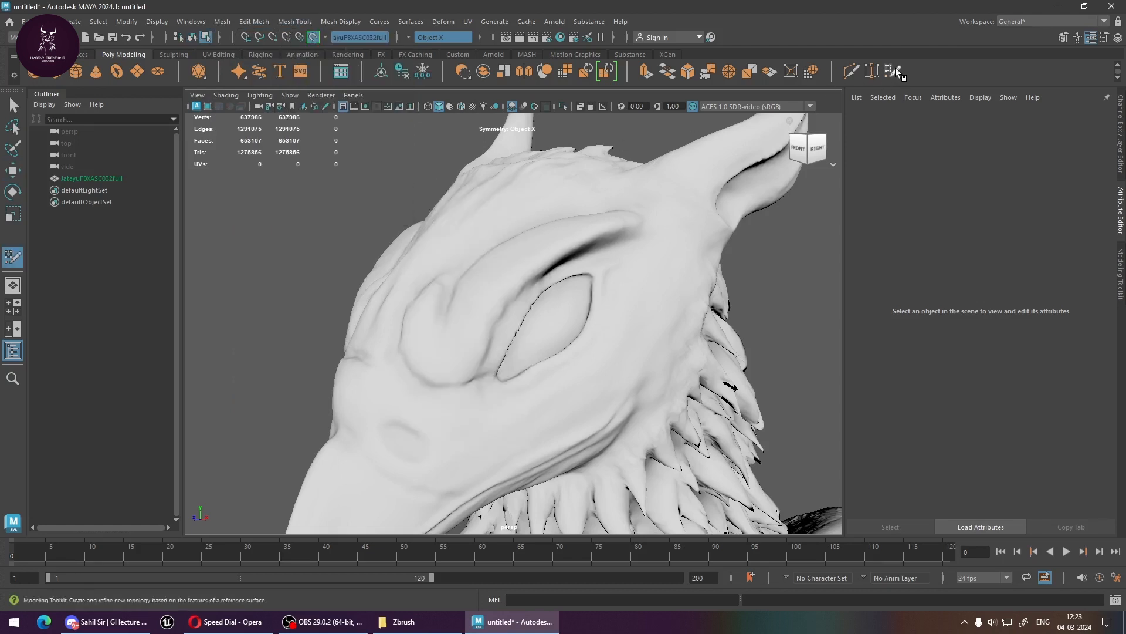
Place four Quad Draw points against the front upper rim of the eye and fill them as the first quad
left_click_drag(540, 410, 523, 441, "alt")
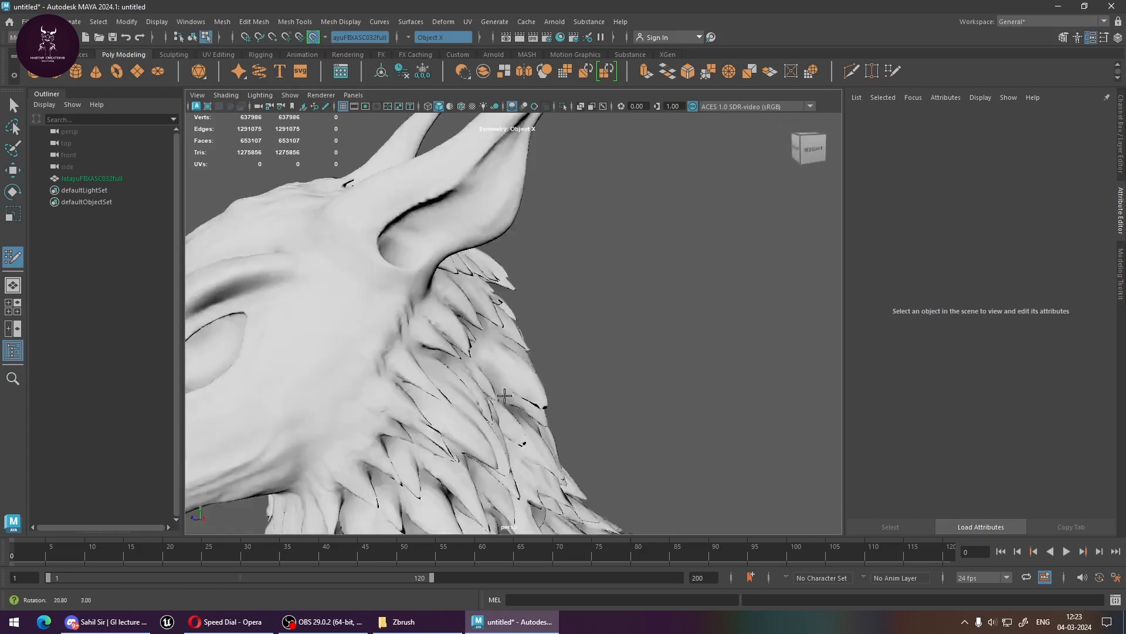
middle_click_drag(522, 441, 659, 377, "alt")
right_click_drag(658, 378, 629, 378, "alt")
left_click_drag(657, 386, 617, 373, "alt")
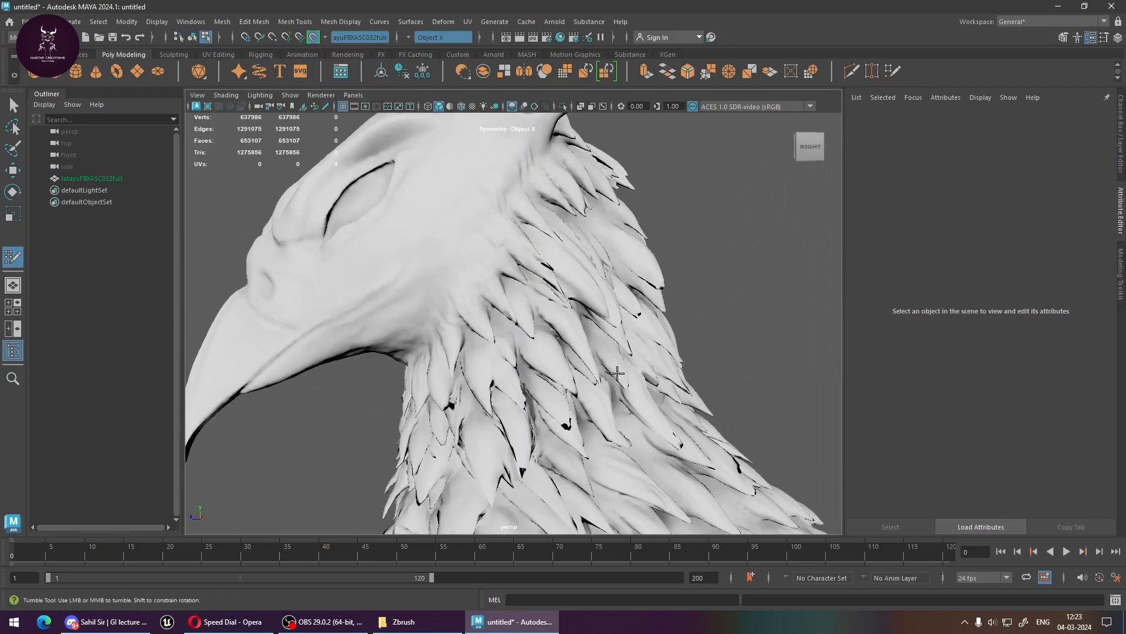
middle_click_drag(617, 373, 636, 358, "alt")
right_click_drag(629, 357, 645, 354, "alt")
middle_click_drag(644, 354, 680, 382, "alt")
middle_click_drag(651, 329, 704, 362, "alt")
right_click_drag(704, 362, 706, 372, "alt")
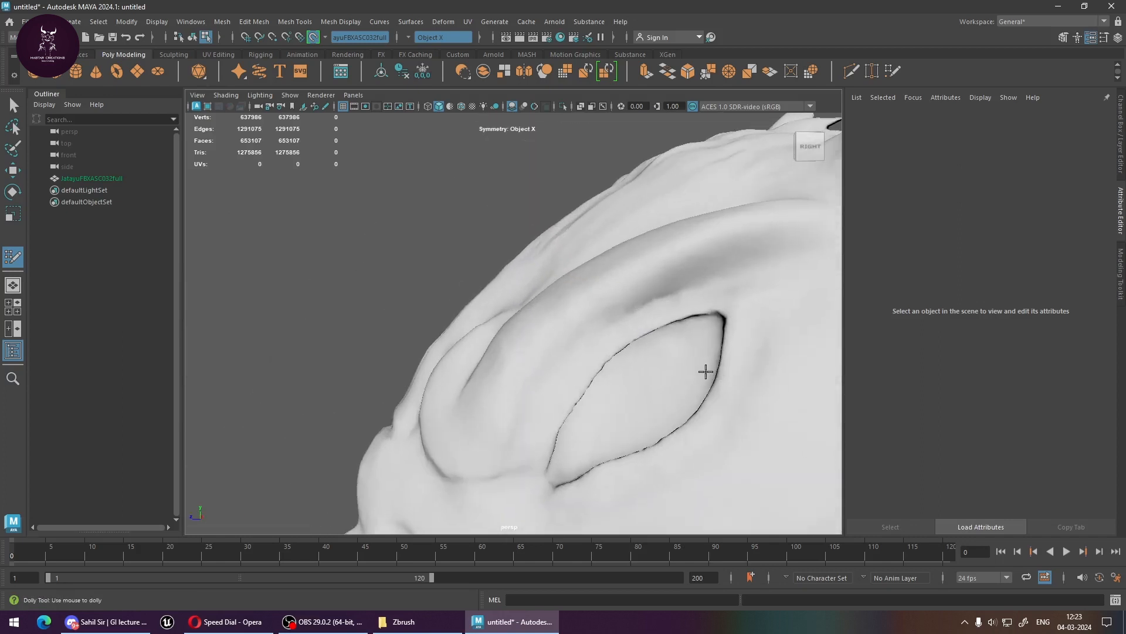
middle_click_drag(706, 372, 681, 355, "alt")
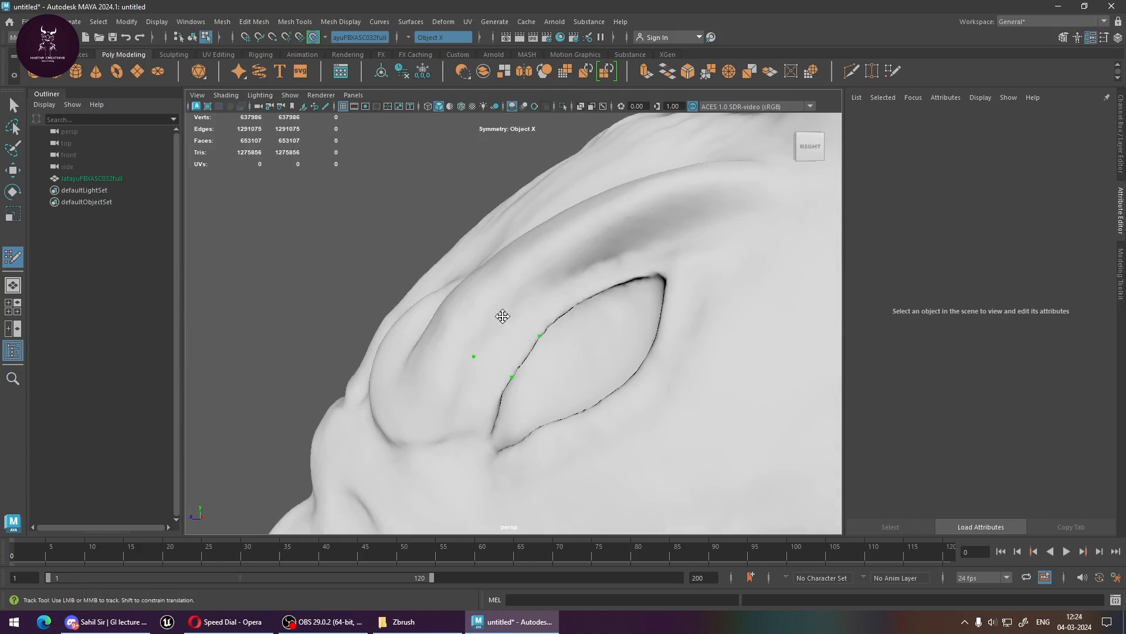
left_click(503, 317)
left_click(503, 342, "shift")
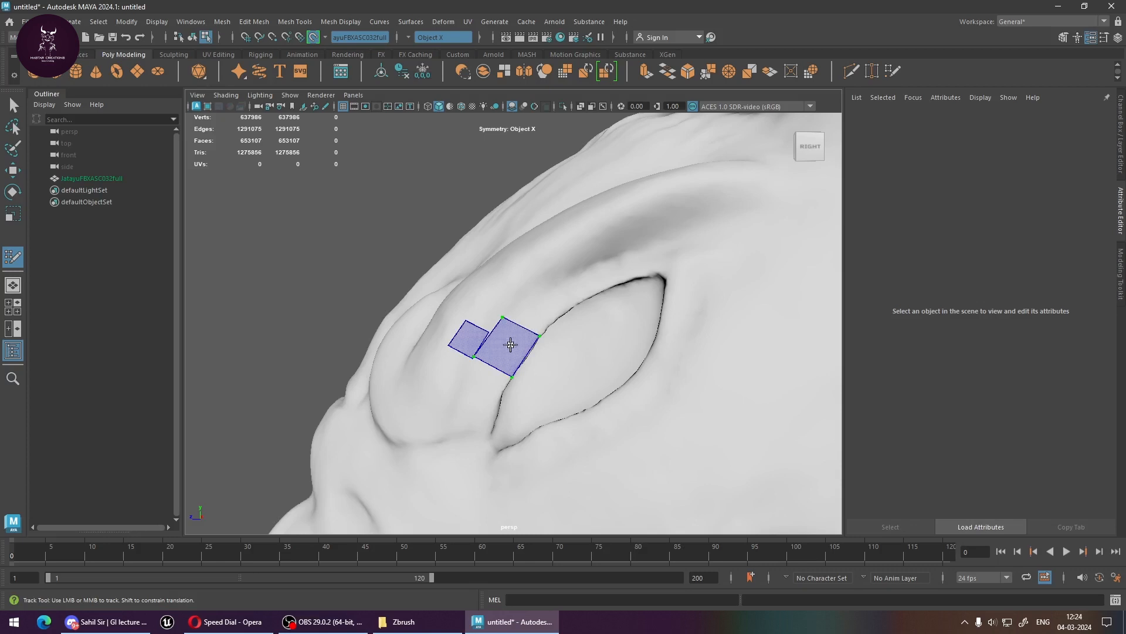
middle_click_drag(460, 348, 485, 367, "alt")
left_click_drag(485, 368, 591, 382, "alt")
scroll(592, 387, "up", 3)
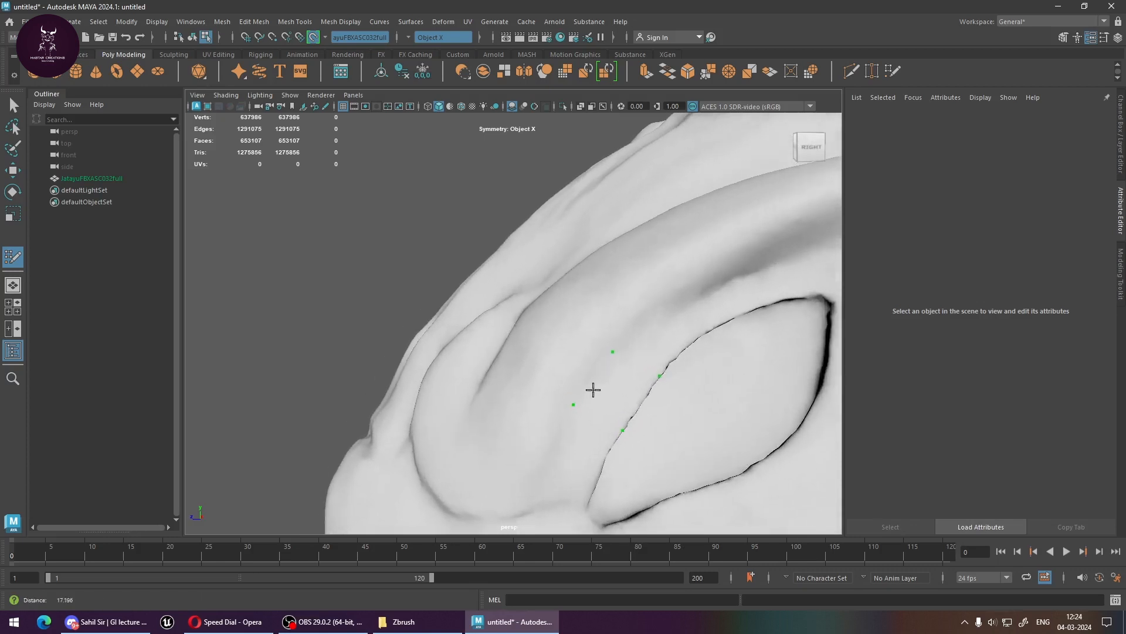
scroll(593, 390, "up", 1)
left_click(646, 388, "shift")
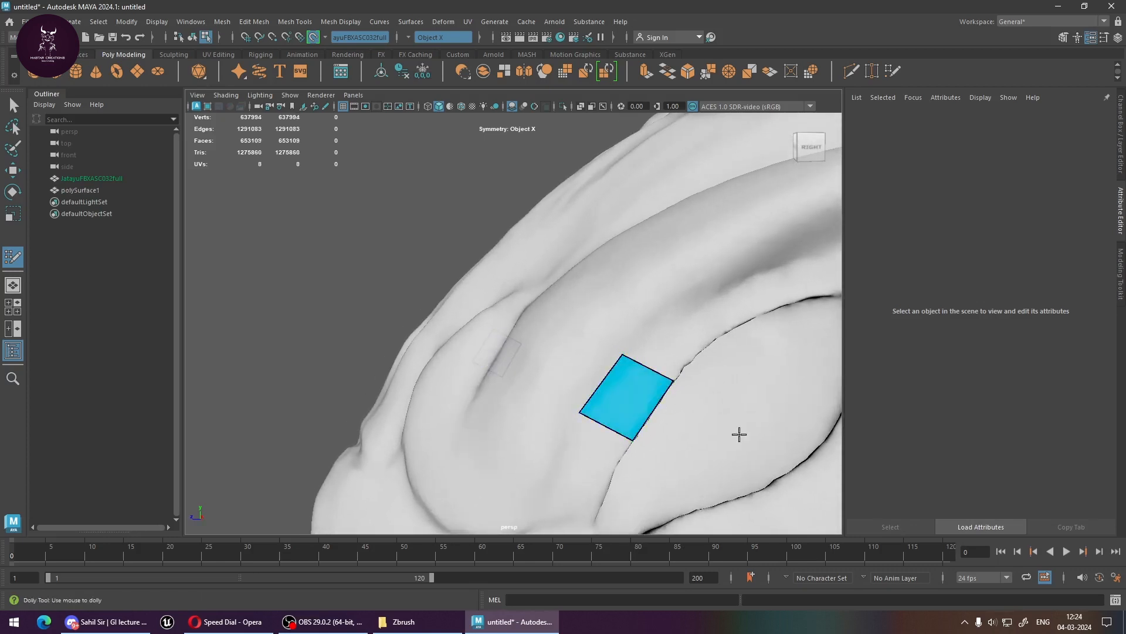
Extend the quad strip along the upper eye rim and around its rear corner with five more quads
middle_click_drag(740, 432, 650, 409, "alt")
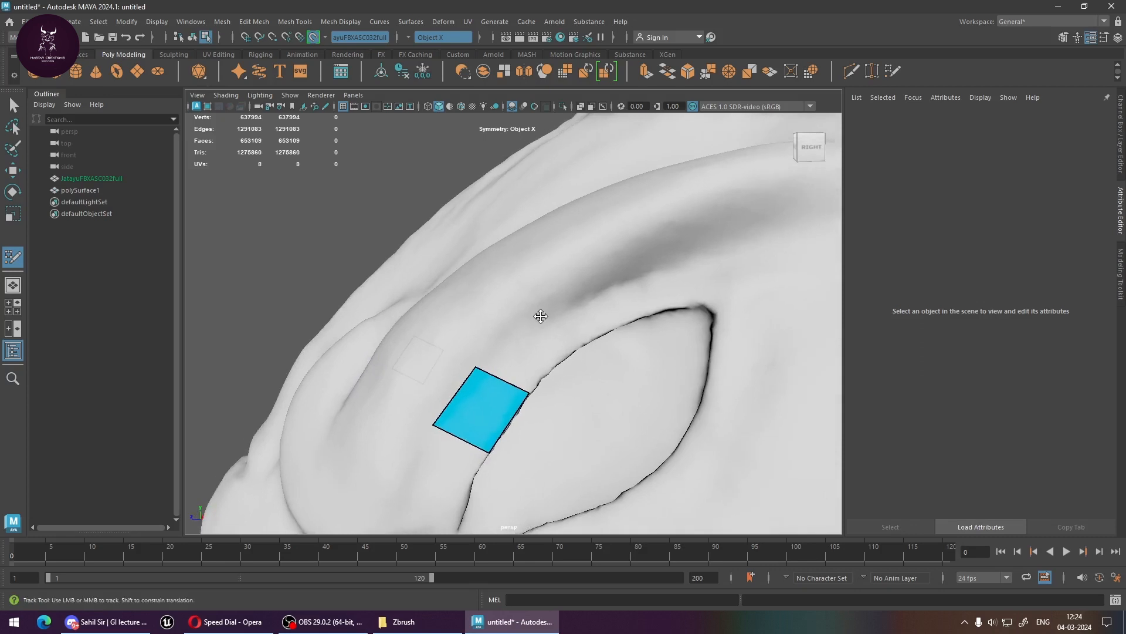
left_click(533, 341, "shift")
middle_click_drag(533, 344, 570, 344, "alt")
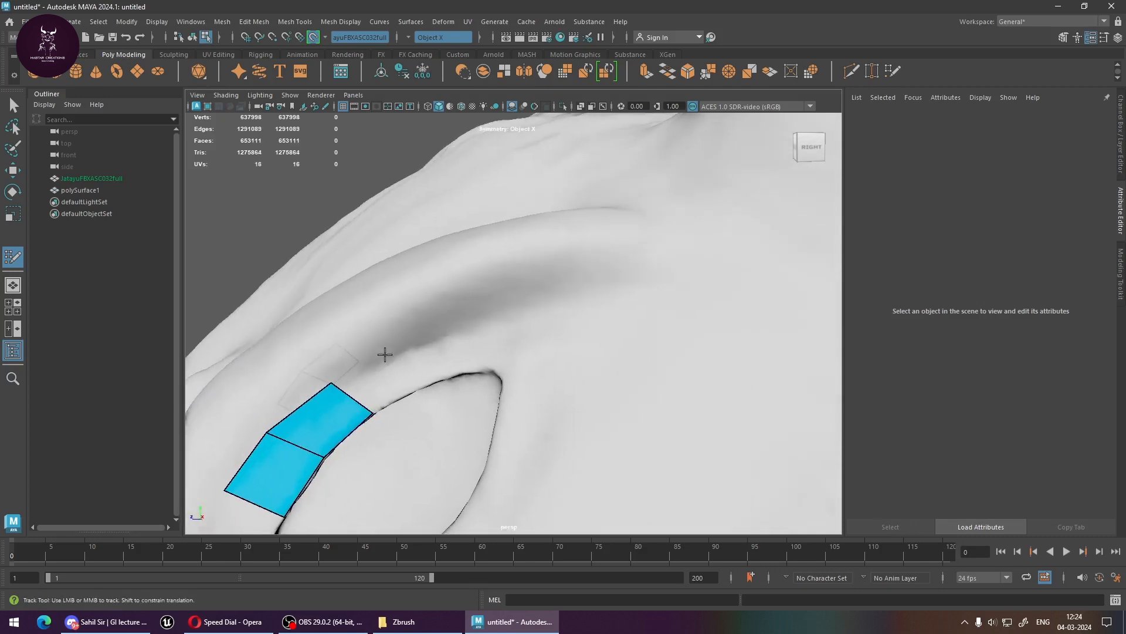
left_click(416, 388)
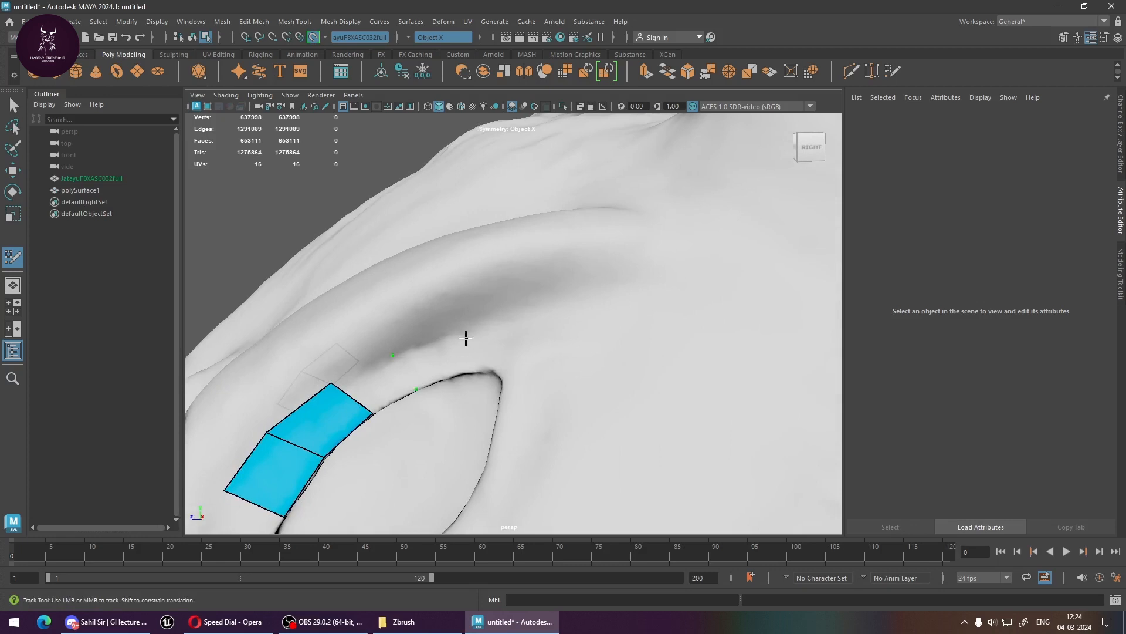
left_click(384, 378, "shift")
left_click(448, 364, "shift")
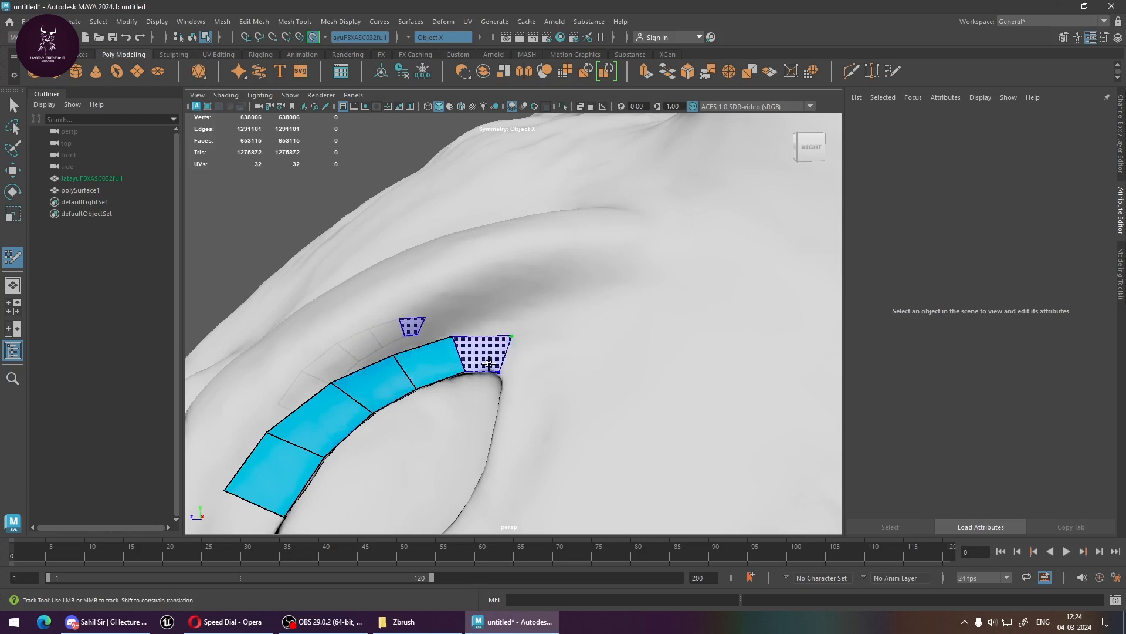
left_click(479, 357, "shift")
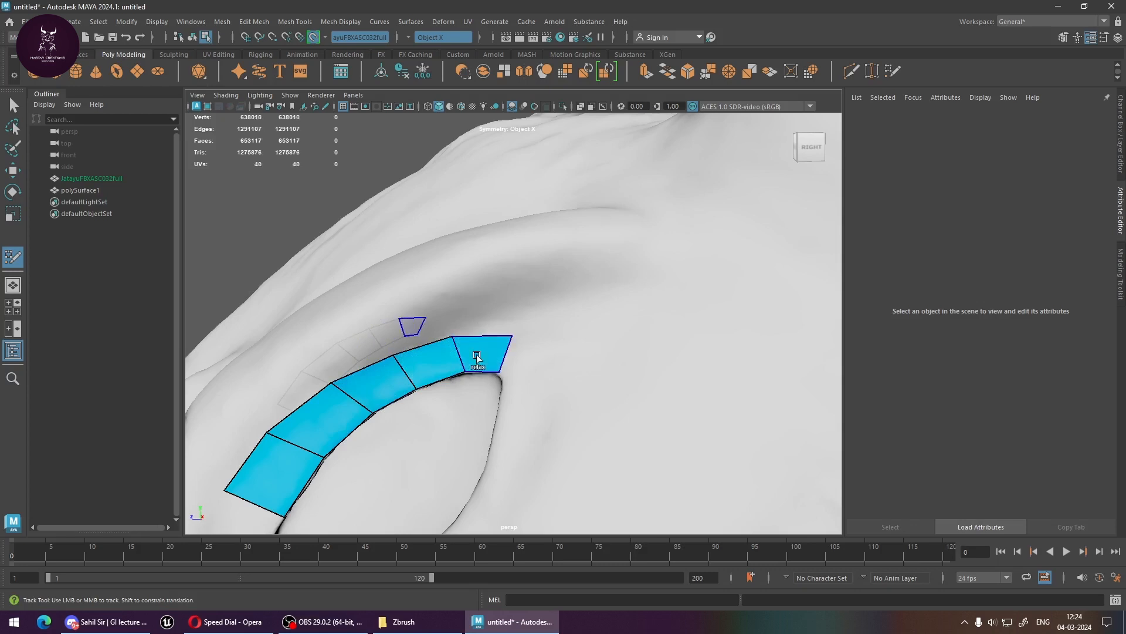
left_click(505, 390)
left_click(522, 366, "shift")
Continue the strip from its front end down to the beak-side eye corner with three more quads
mouse_move(541, 381)
middle_mouse_down("alt")
mouse_move(627, 327)
mouse_move(570, 360)
middle_mouse_up("alt")
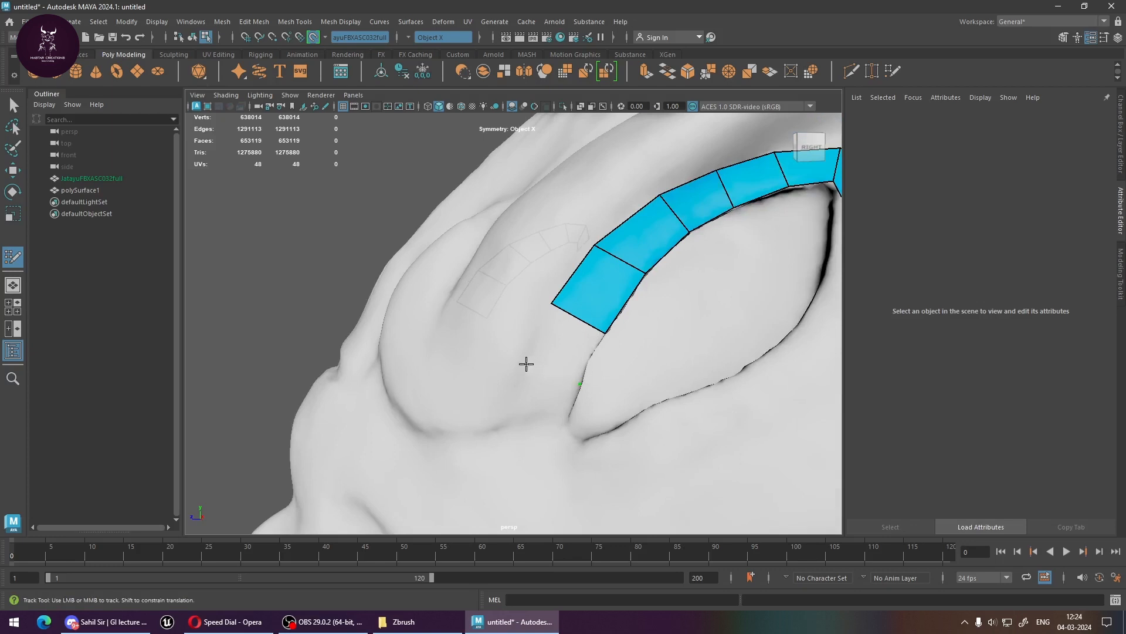
left_click(526, 364)
left_click(546, 355, "shift")
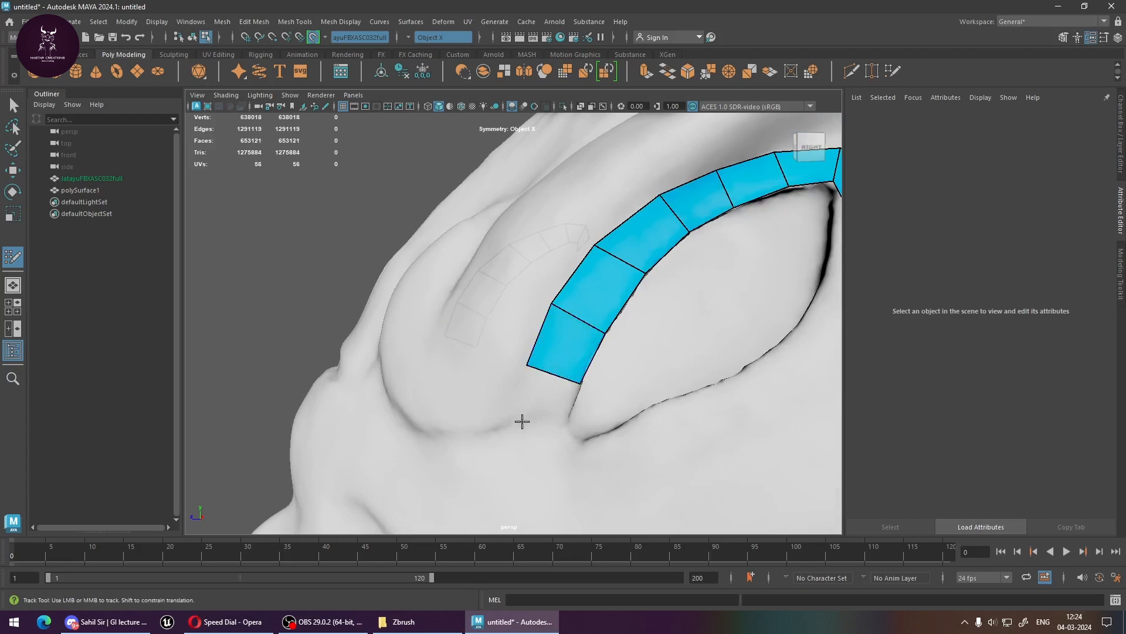
left_click(522, 422)
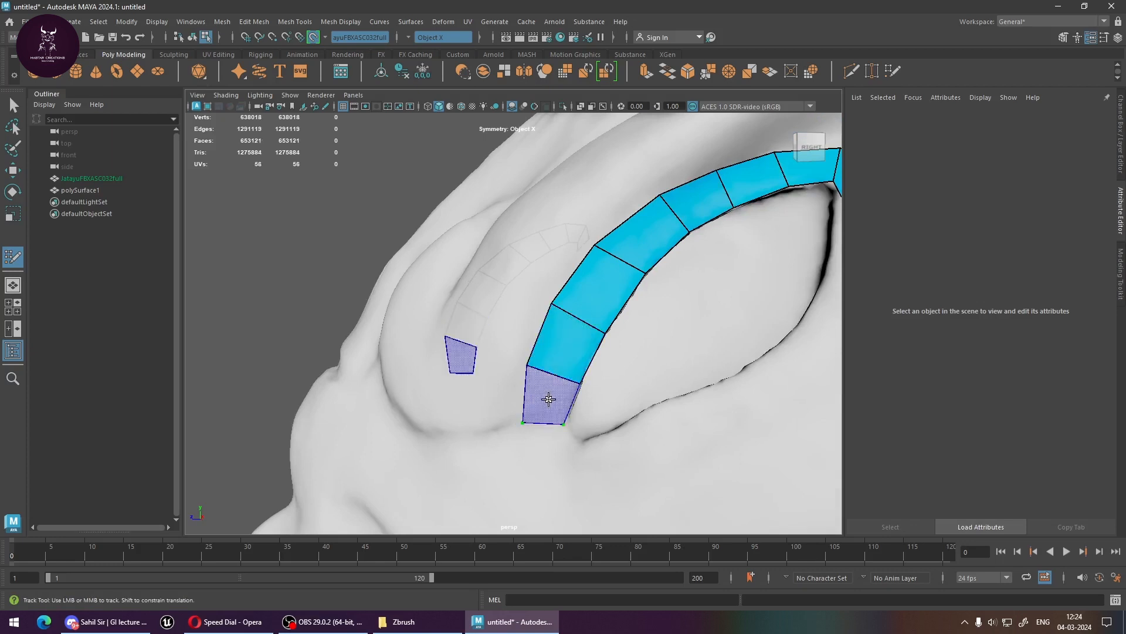
left_click(546, 401, "shift")
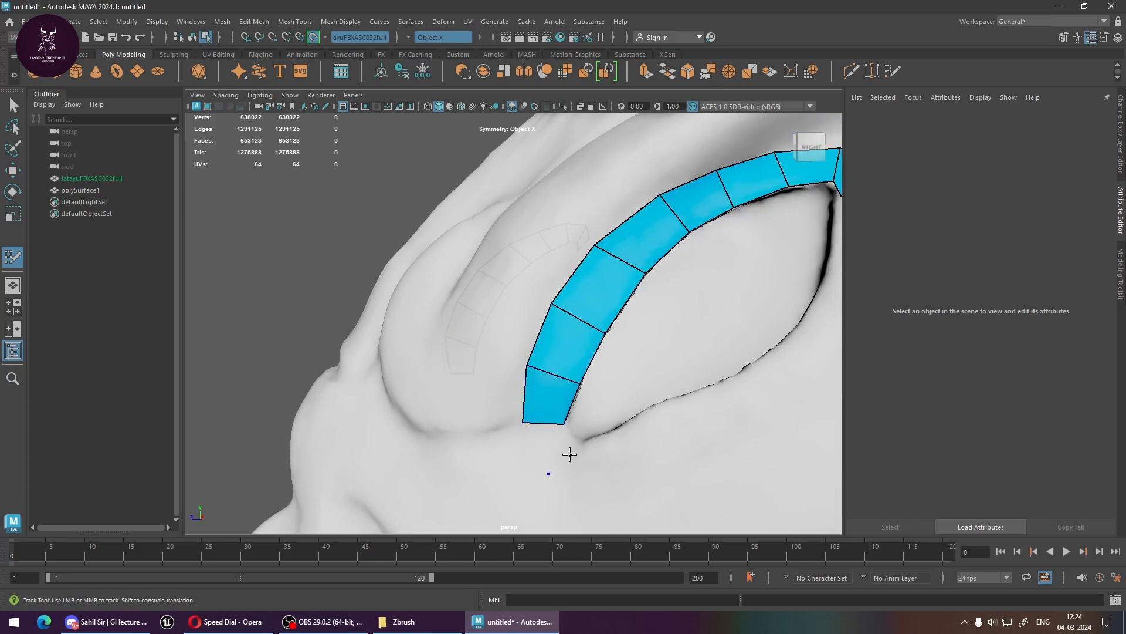
left_click(588, 446)
left_click(575, 451, "shift")
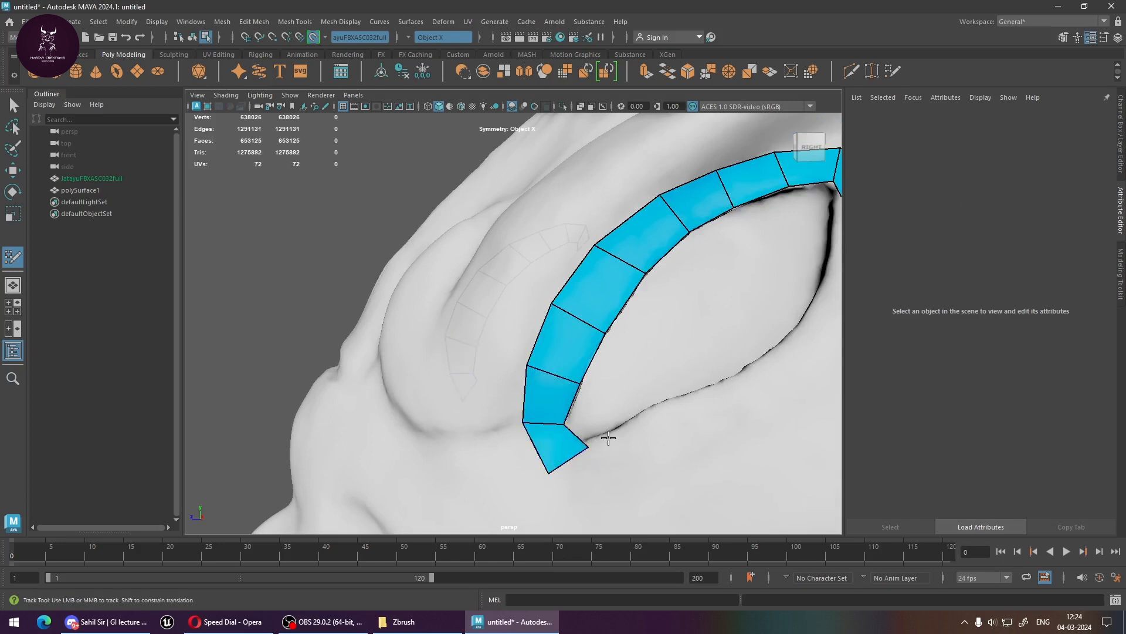
Add a quad beneath the beak-side eye corner and reposition the surrounding vertices to follow the corner's shape
left_click(629, 430)
left_click(639, 475)
left_click(601, 469, "shift")
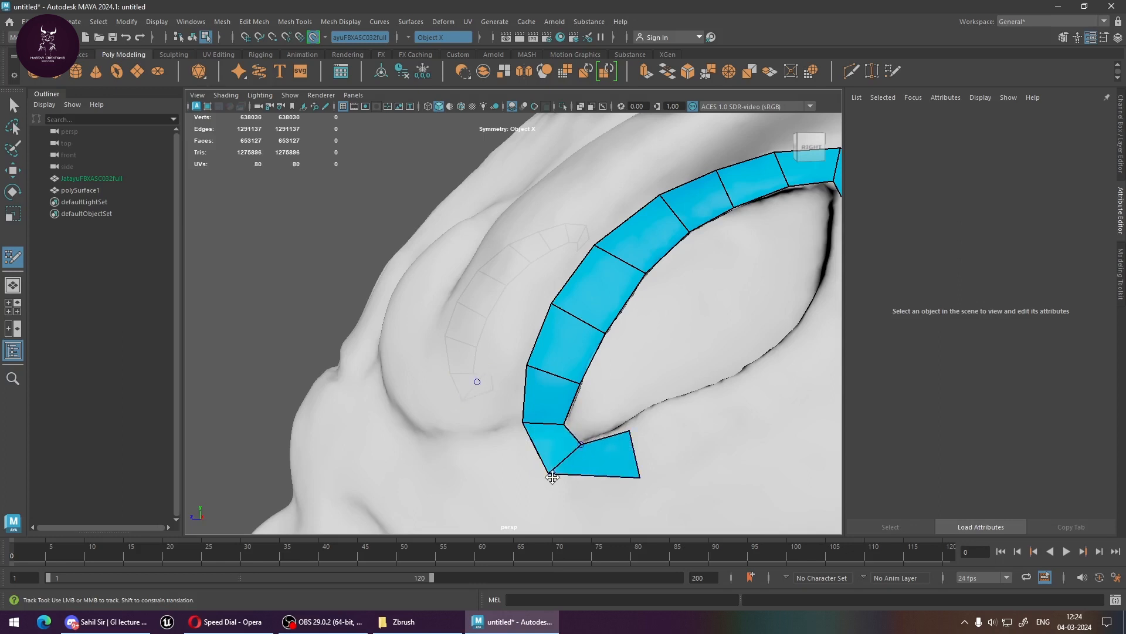
mouse_move(548, 473)
left_mouse_down()
mouse_move(574, 476)
mouse_move(559, 480)
left_mouse_up()
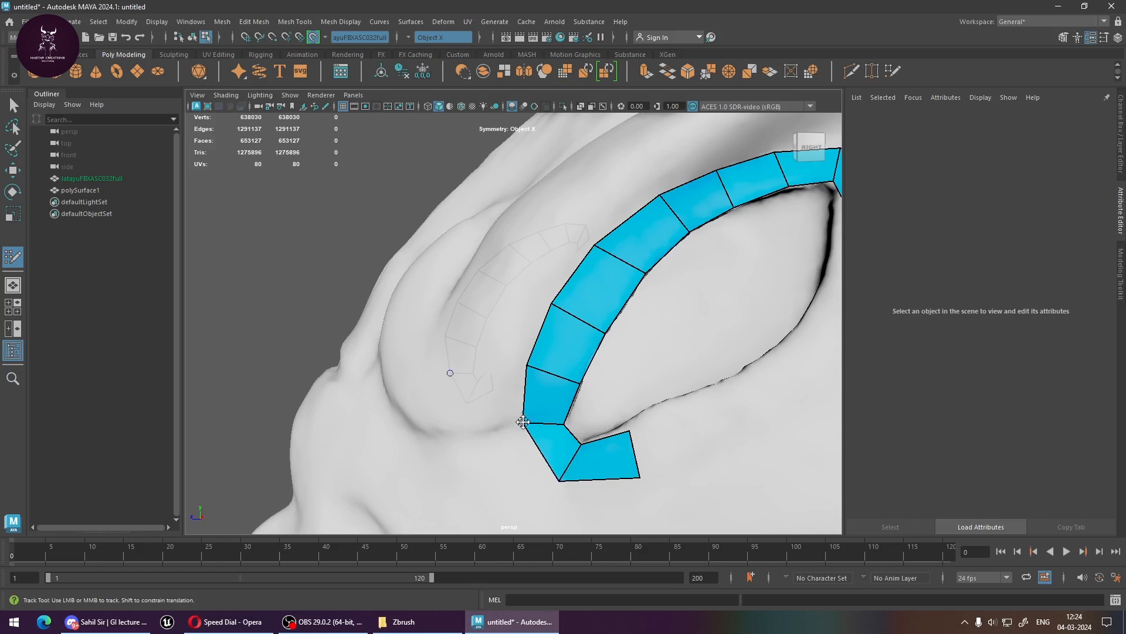
mouse_move(522, 422)
left_mouse_down()
mouse_move(518, 433)
mouse_move(565, 428)
left_mouse_up()
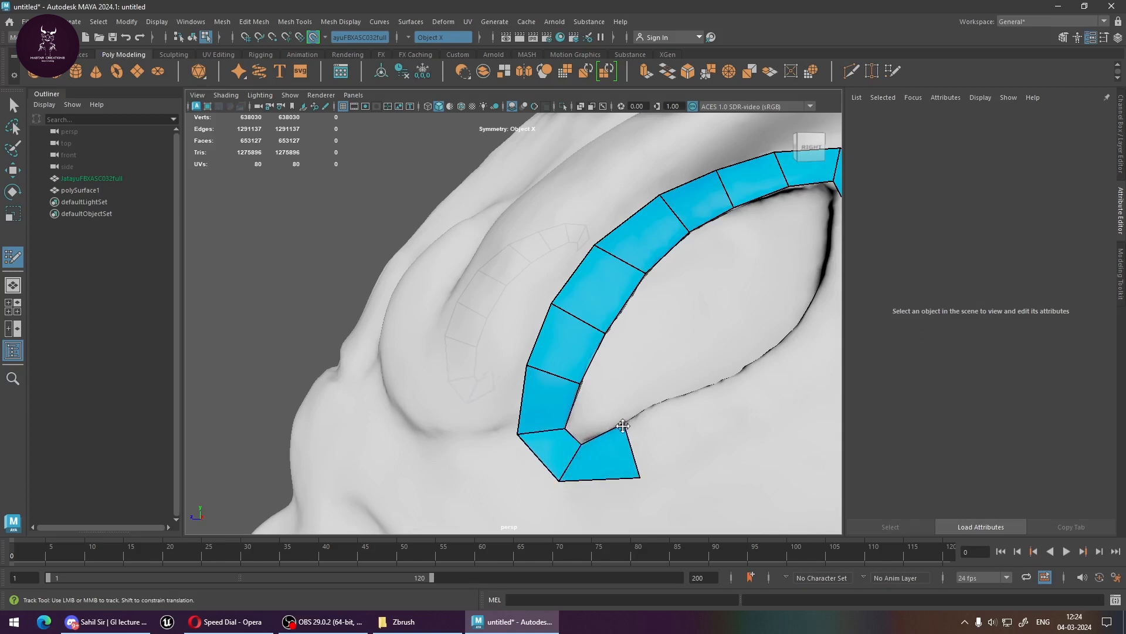
Extend the quad strip along the lower eye rim toward the rear corner with five more quads
middle_click_drag(669, 420, 626, 425, "alt")
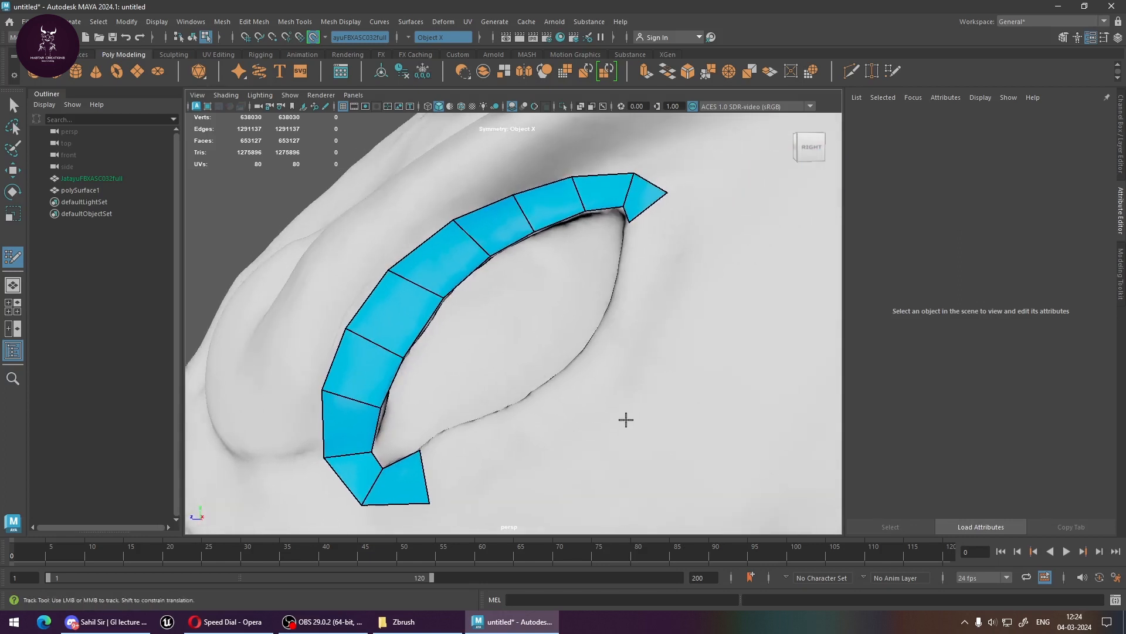
left_click(471, 423)
left_click(453, 457, "shift")
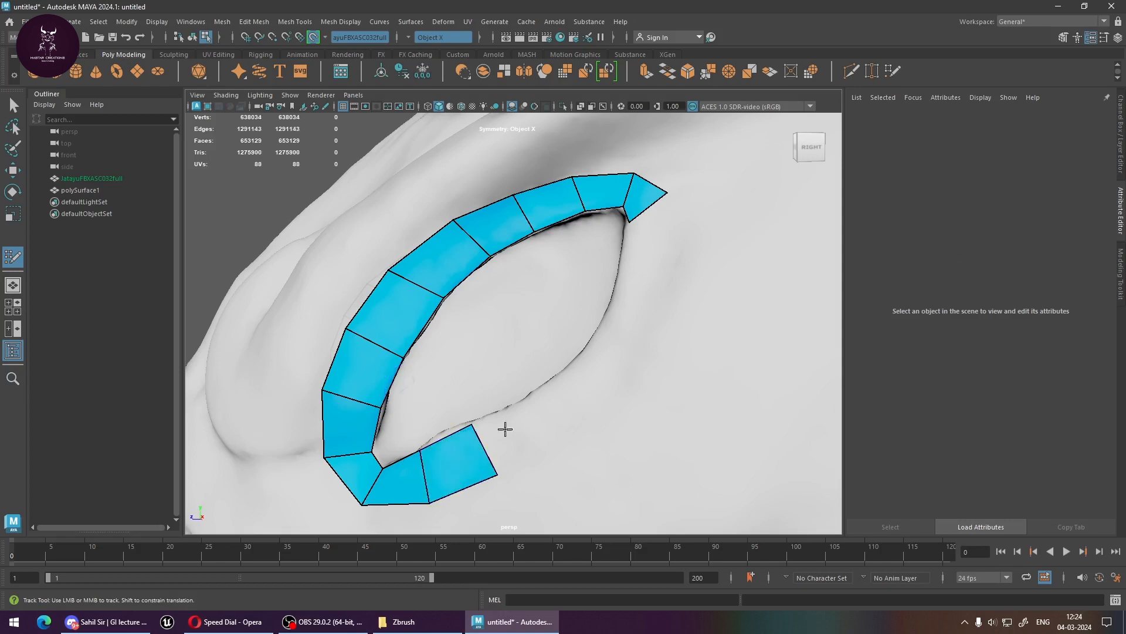
left_click(508, 435, "shift")
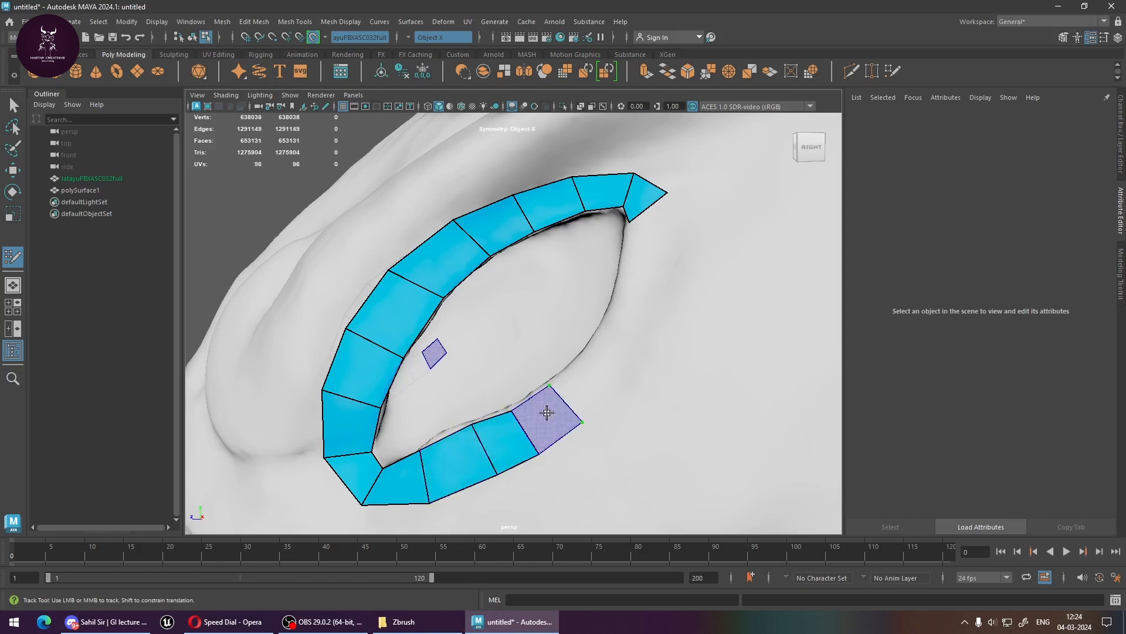
left_click(548, 413, "shift")
left_click(588, 376, "shift")
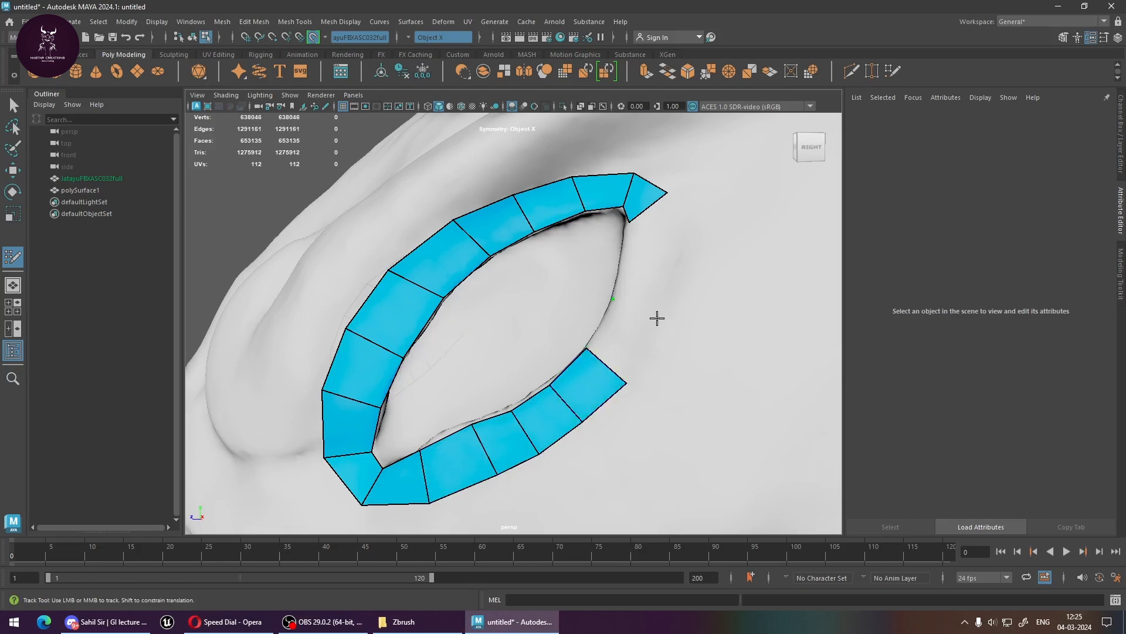
left_click(625, 336, "shift")
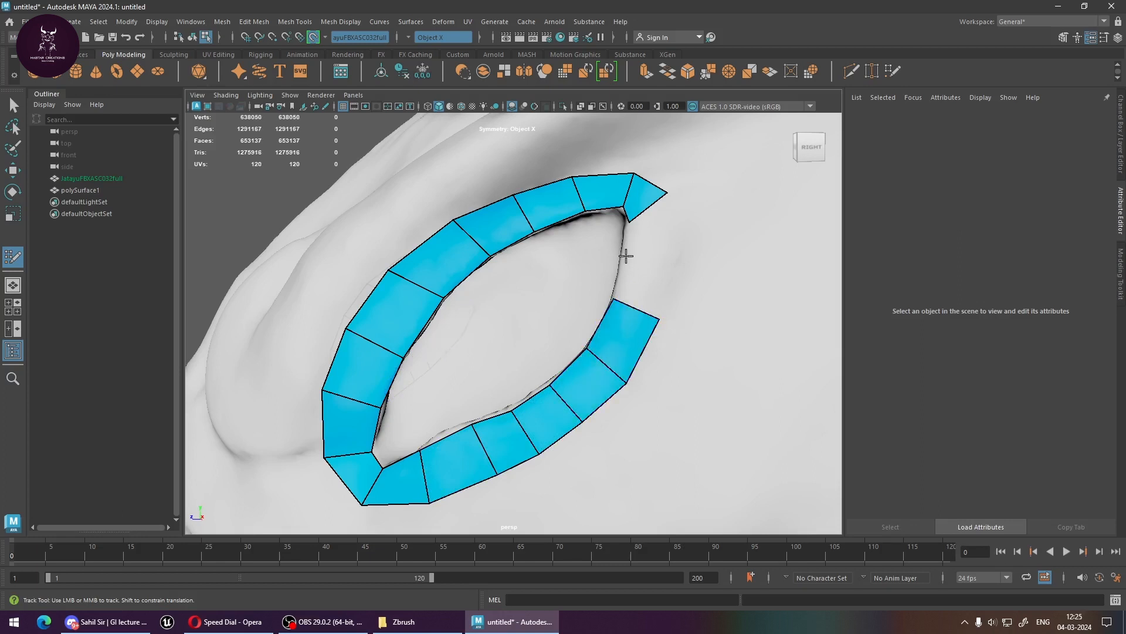
Close the eye loop with two quads at its rear edge and nudge the inner vertices along the lower and rear rim
left_click(643, 283, "shift")
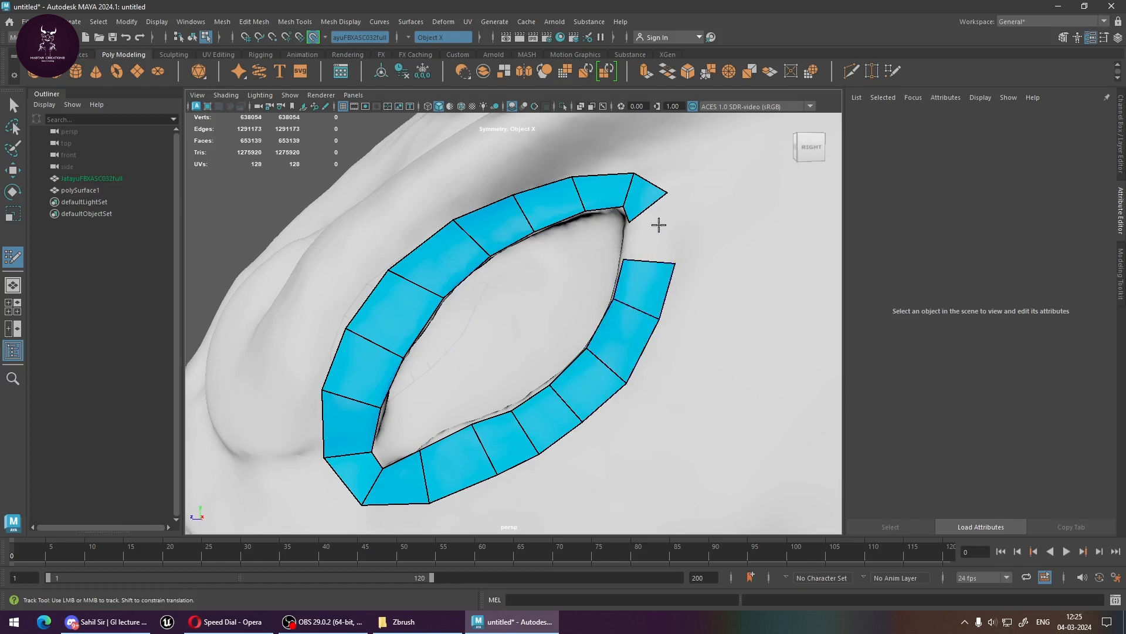
left_click(659, 223, "shift")
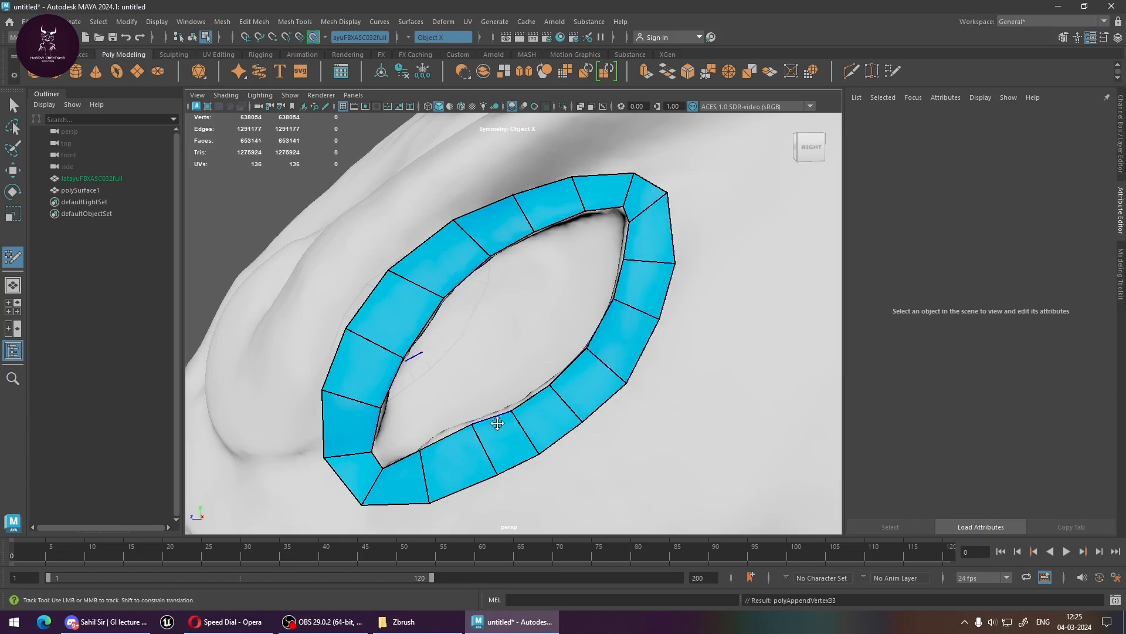
left_click_drag(471, 426, 591, 348)
left_click_drag(615, 298, 616, 300)
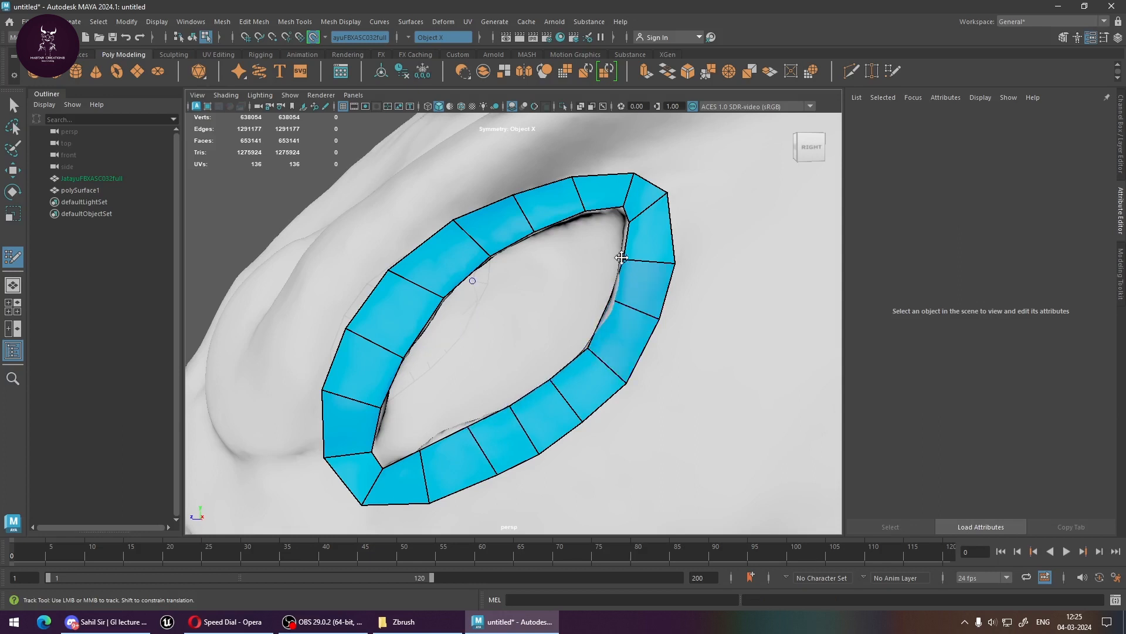
left_click_drag(626, 258, 625, 258)
left_click_drag(613, 298, 613, 301)
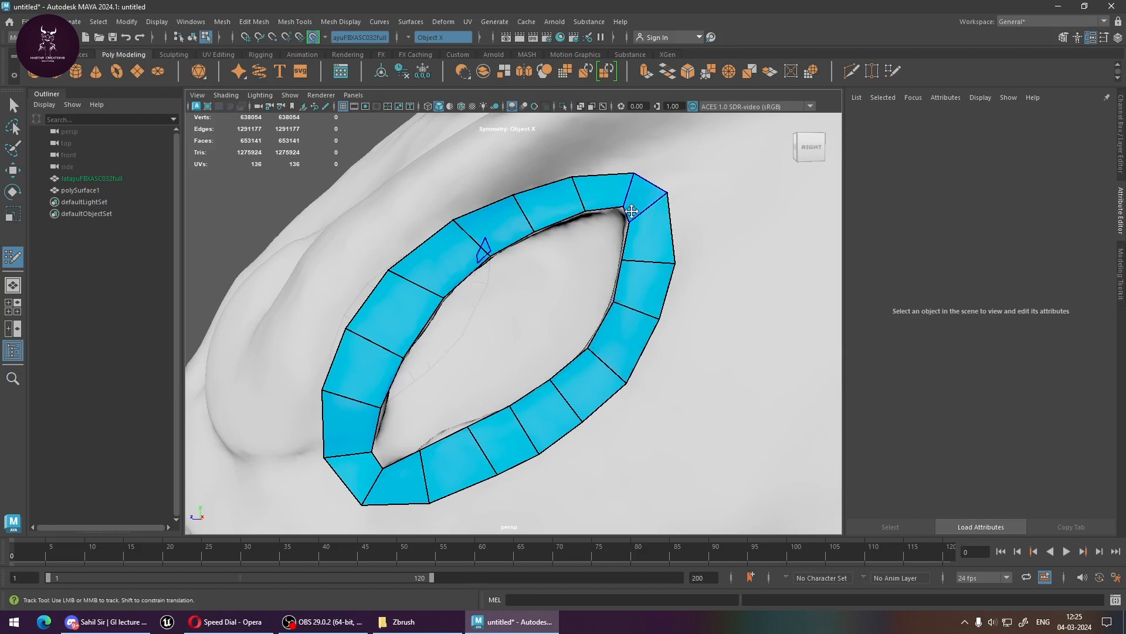
left_click_drag(632, 221, 630, 223)
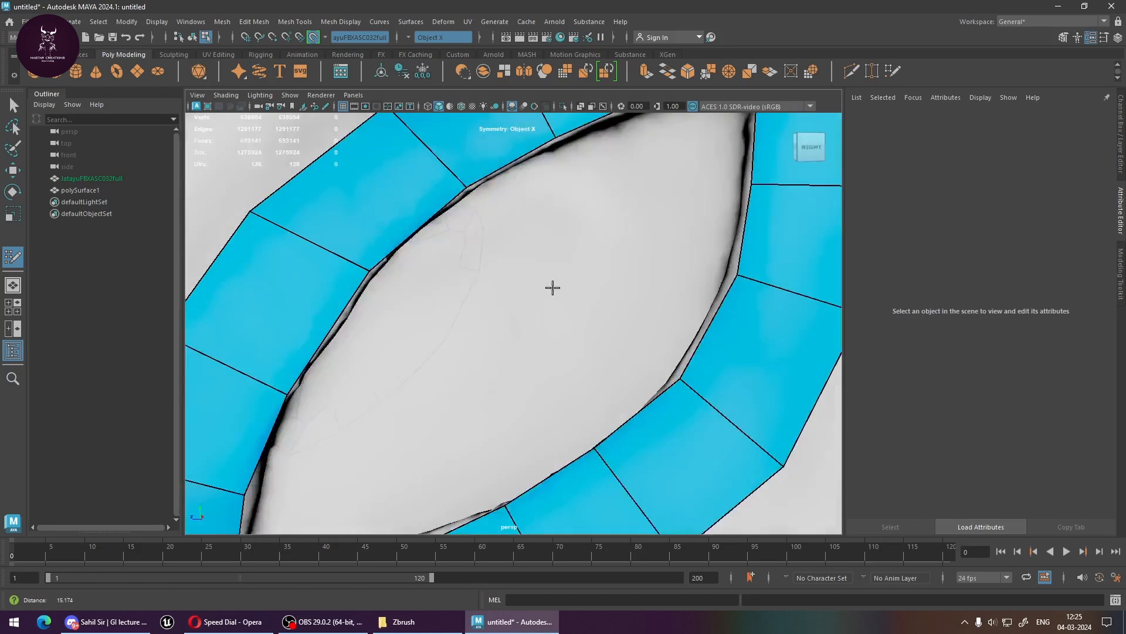
Try to move the inner edge of the lower eye rim near the beak-side corner up toward the eyelid crease
scroll(545, 285, "up", 3)
scroll(538, 282, "down", 1)
middle_click_drag(511, 379, 584, 226, "alt")
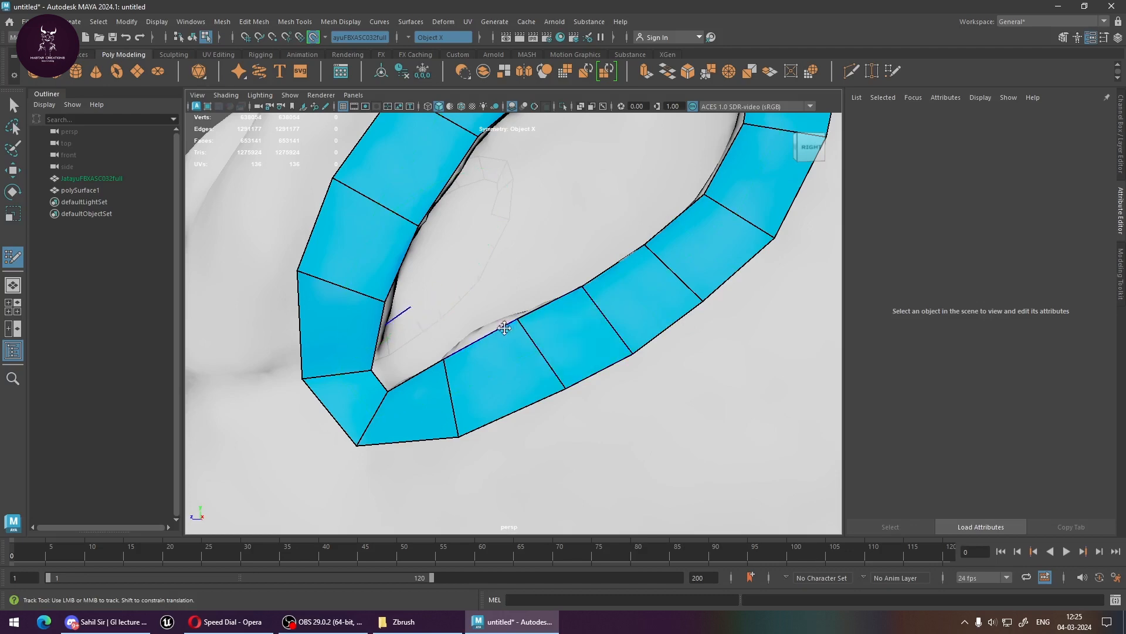
mouse_move(483, 334)
middle_mouse_down("alt")
mouse_move(481, 322)
mouse_move(485, 337)
mouse_move(508, 337)
middle_mouse_up("alt")
scroll(491, 337, "down", 2)
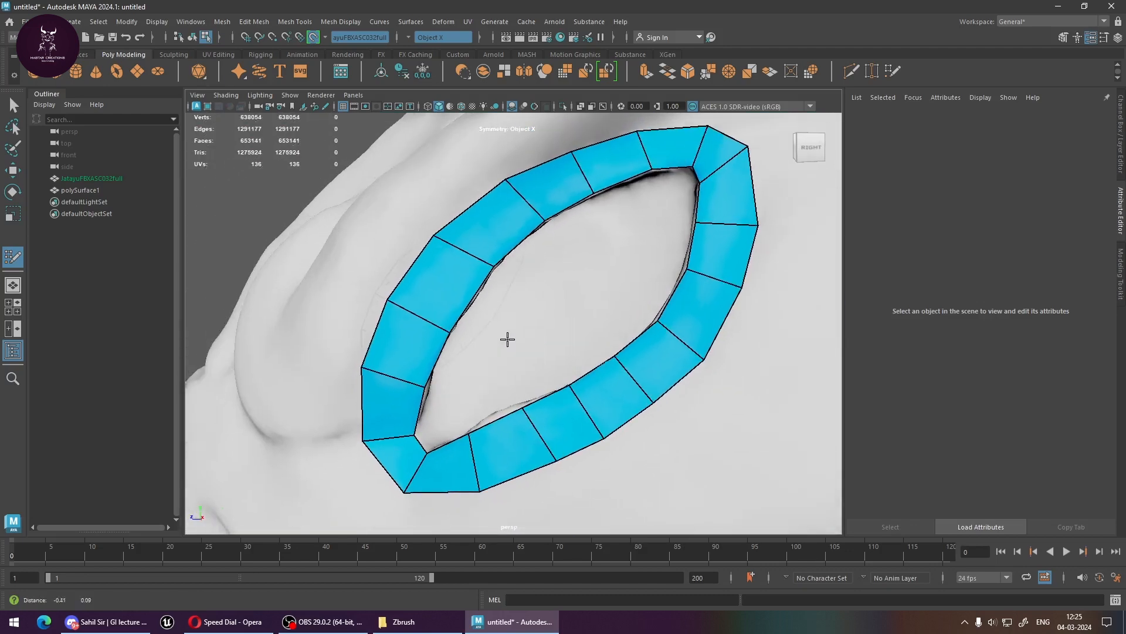
left_click(503, 417, "ctrl+shift")
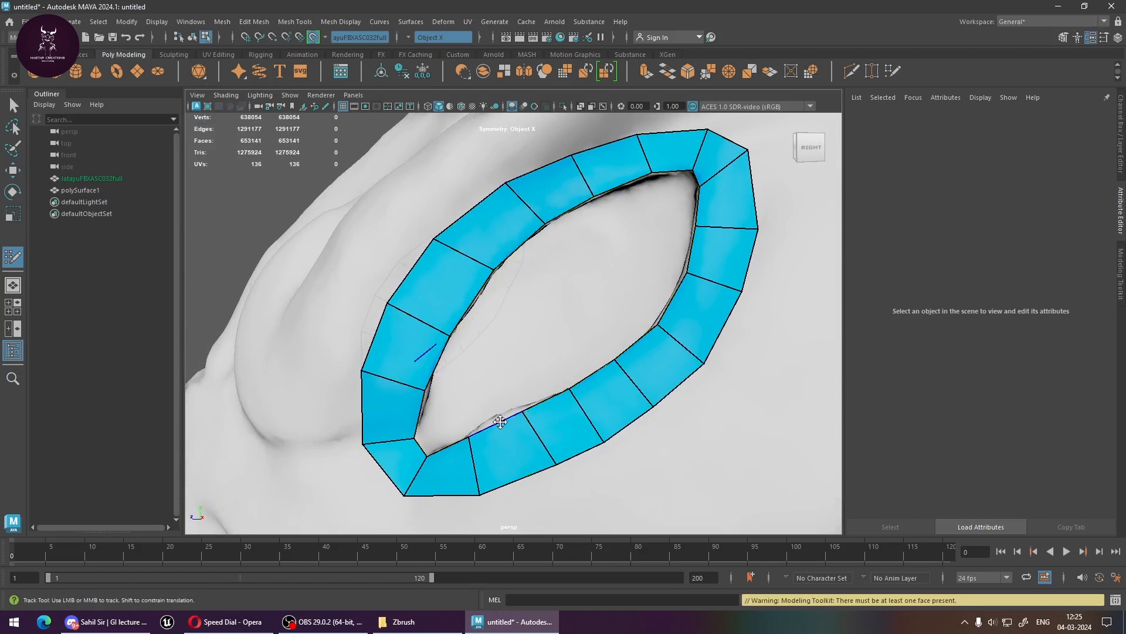
left_click_drag(502, 414, 524, 399)
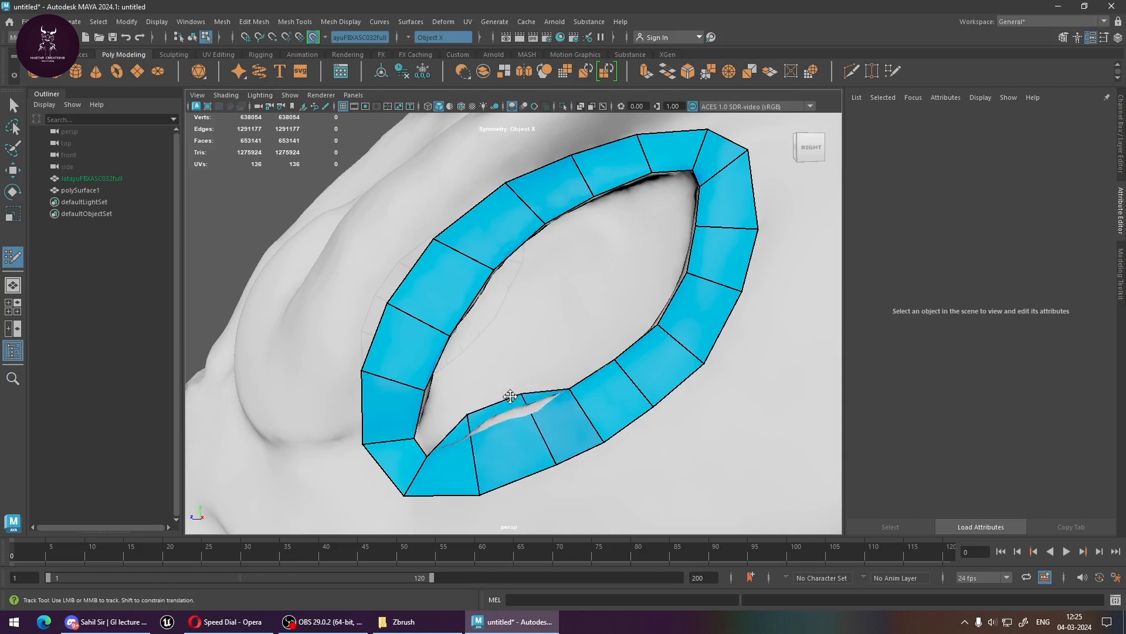
key("ctrl+z")
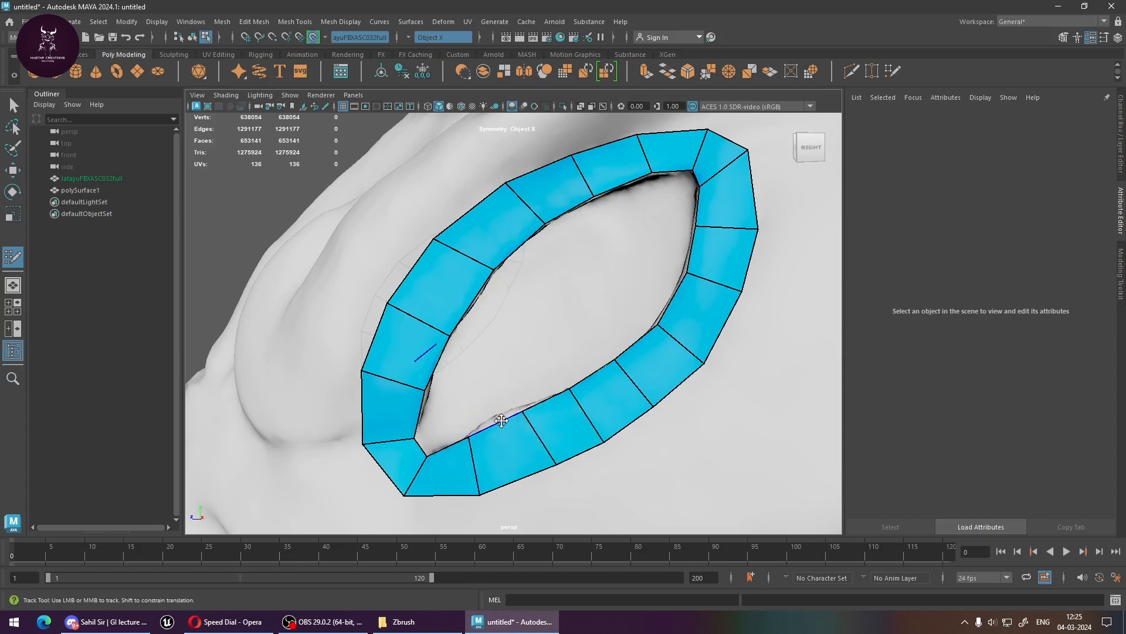
Adjust the inner vertices along the lower eye rim to follow the eyelid line
mouse_move(554, 395)
left_mouse_down()
mouse_move(583, 379)
mouse_move(559, 390)
left_mouse_up()
left_click_drag(658, 326, 650, 327)
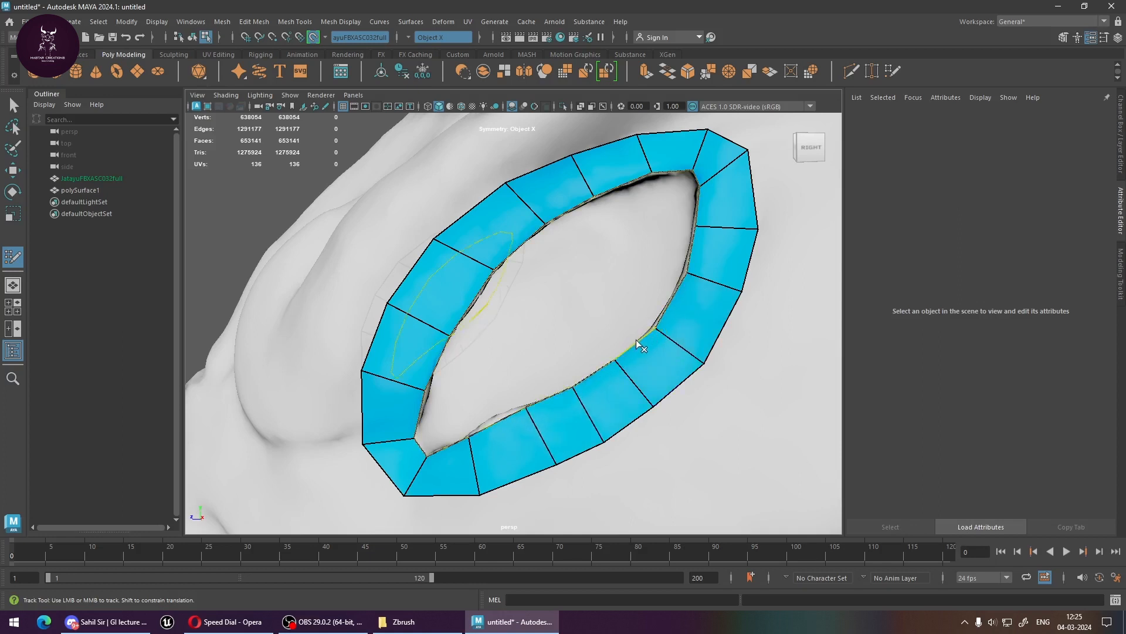
left_click(641, 347)
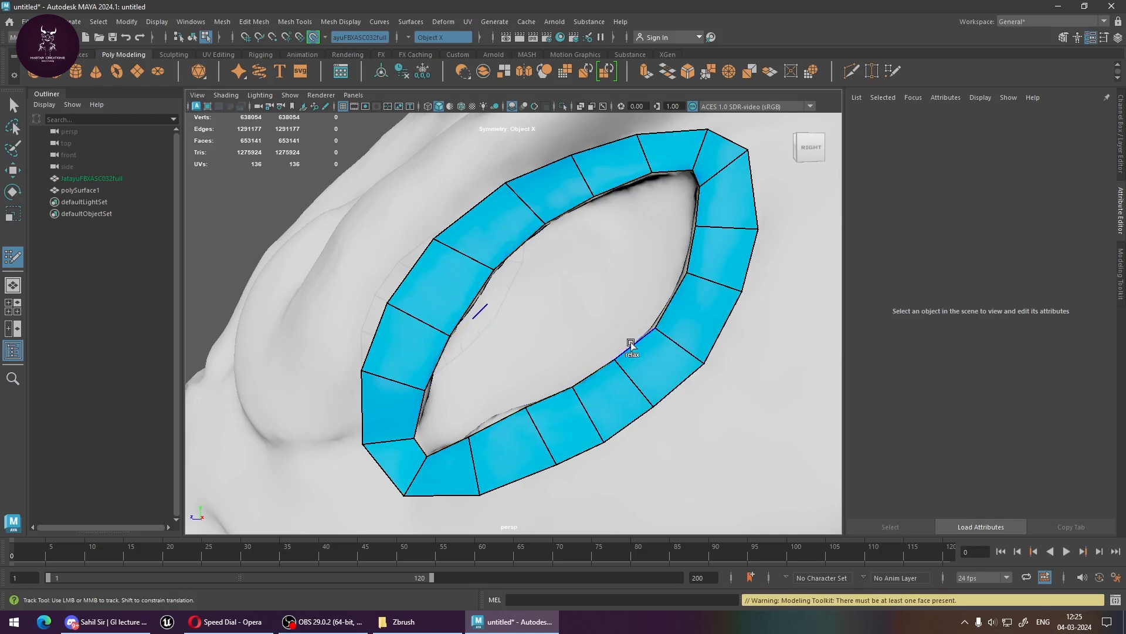
Examine the closed eye loop and its fit on the head from several angles and distances
mouse_move(632, 343)
left_mouse_down("alt")
mouse_move(622, 331)
mouse_move(631, 344)
left_mouse_up("alt")
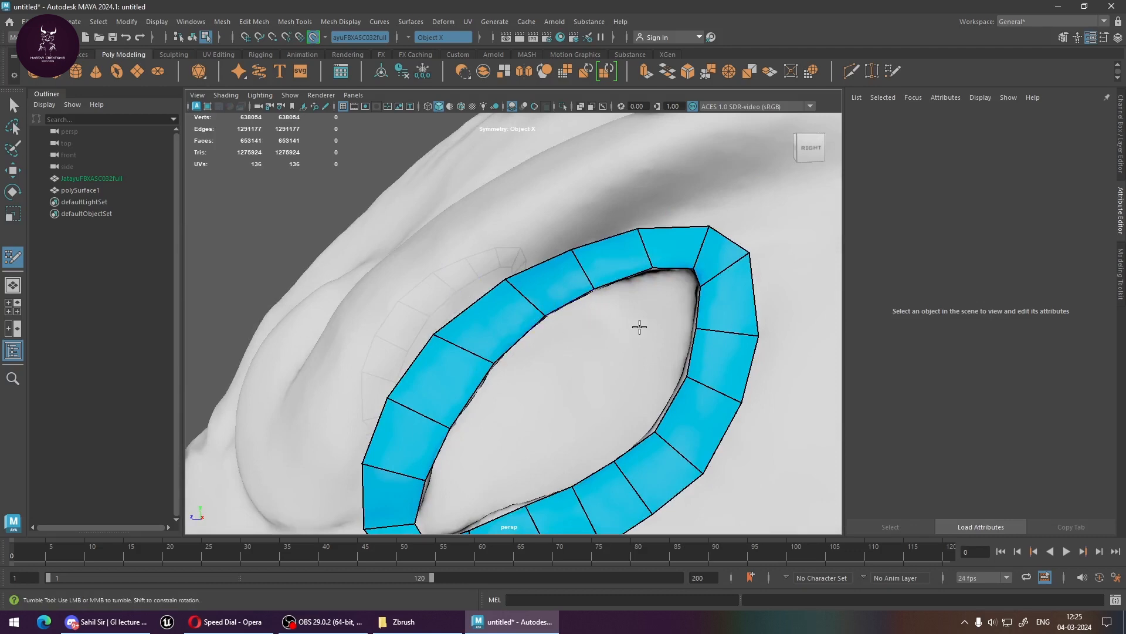
middle_click_drag(639, 326, 651, 275, "alt")
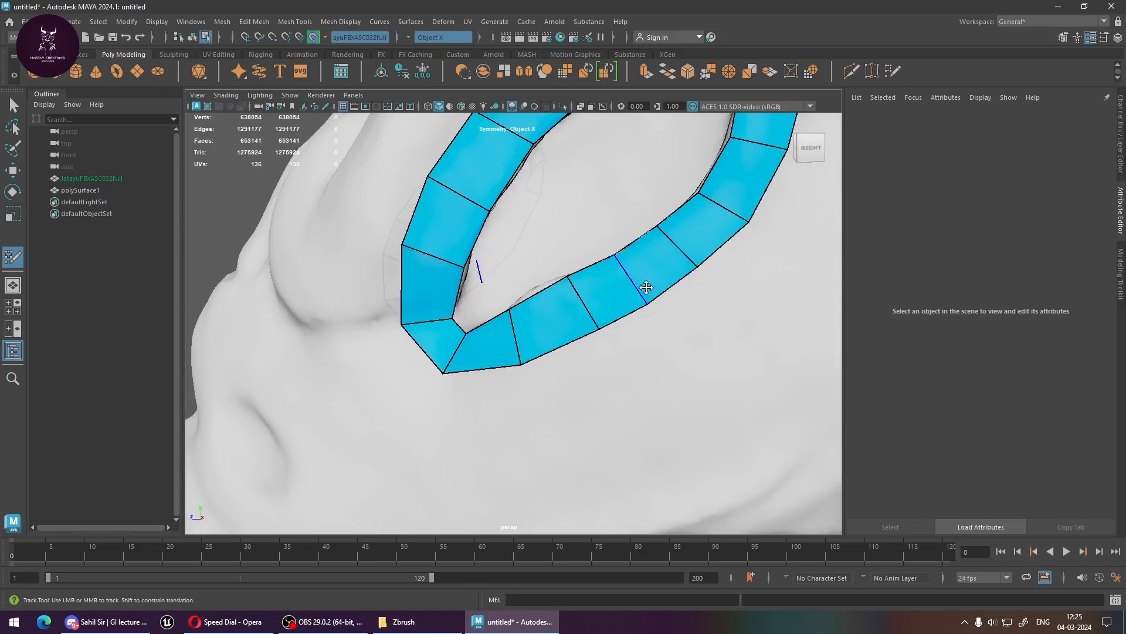
scroll(654, 334, "down", 6)
left_click_drag(578, 356, 516, 341, "alt")
middle_click_drag(517, 340, 512, 367, "alt")
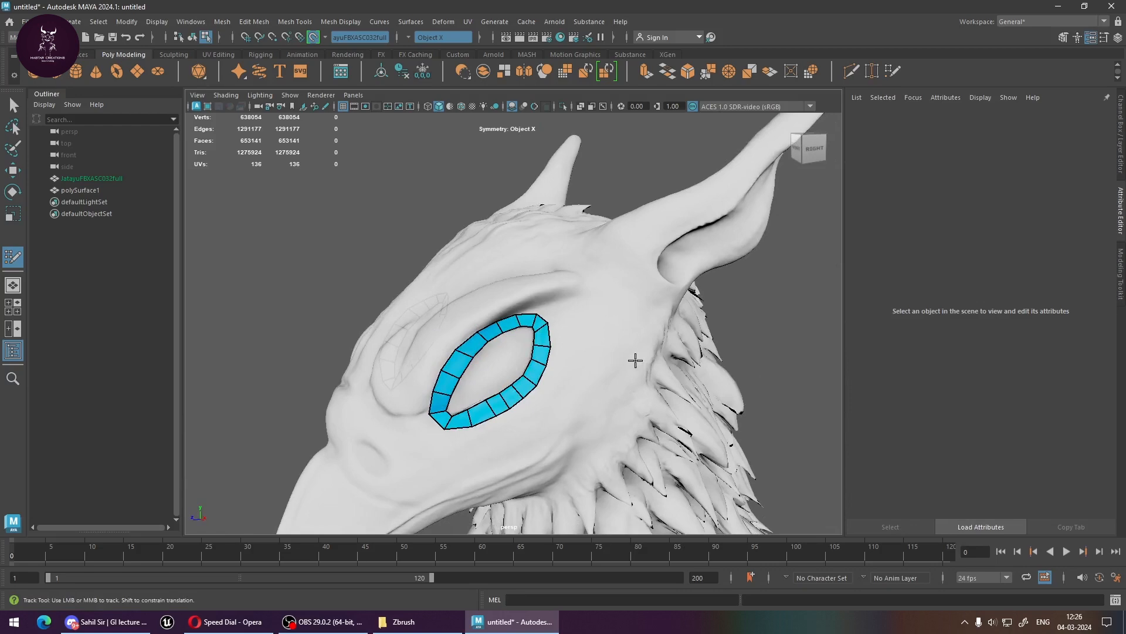
scroll(403, 358, "up", 3)
left_click_drag(353, 322, 460, 317, "alt")
scroll(460, 317, "up", 8)
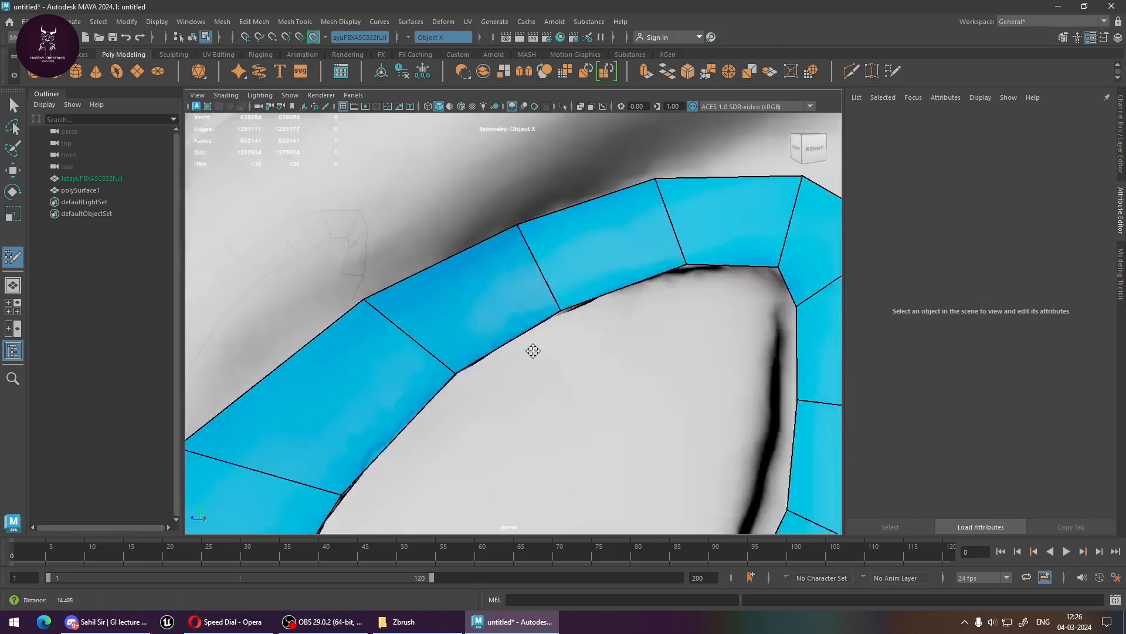
Start a second row outside the eye loop with three quads above the rear part of the upper rim
left_click_drag(531, 352, 512, 337, "alt")
mouse_move(512, 338)
middle_mouse_down("alt")
mouse_move(542, 340)
mouse_move(515, 319)
mouse_move(502, 332)
middle_mouse_up("alt")
scroll(524, 331, "down", 3)
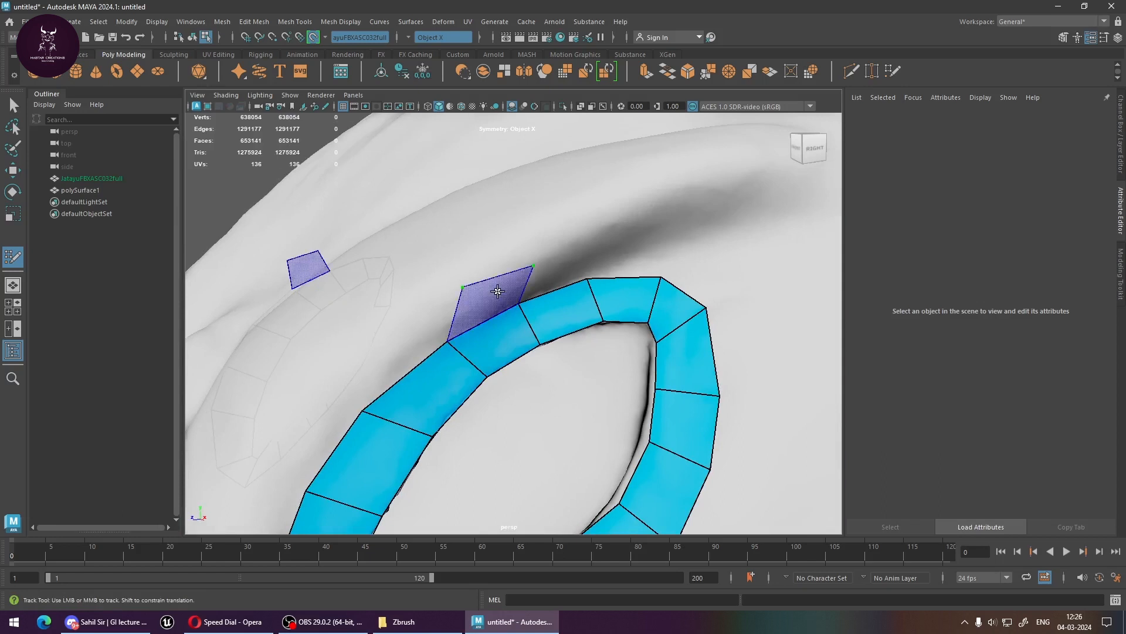
left_click(496, 291, "shift")
left_click(594, 258, "shift")
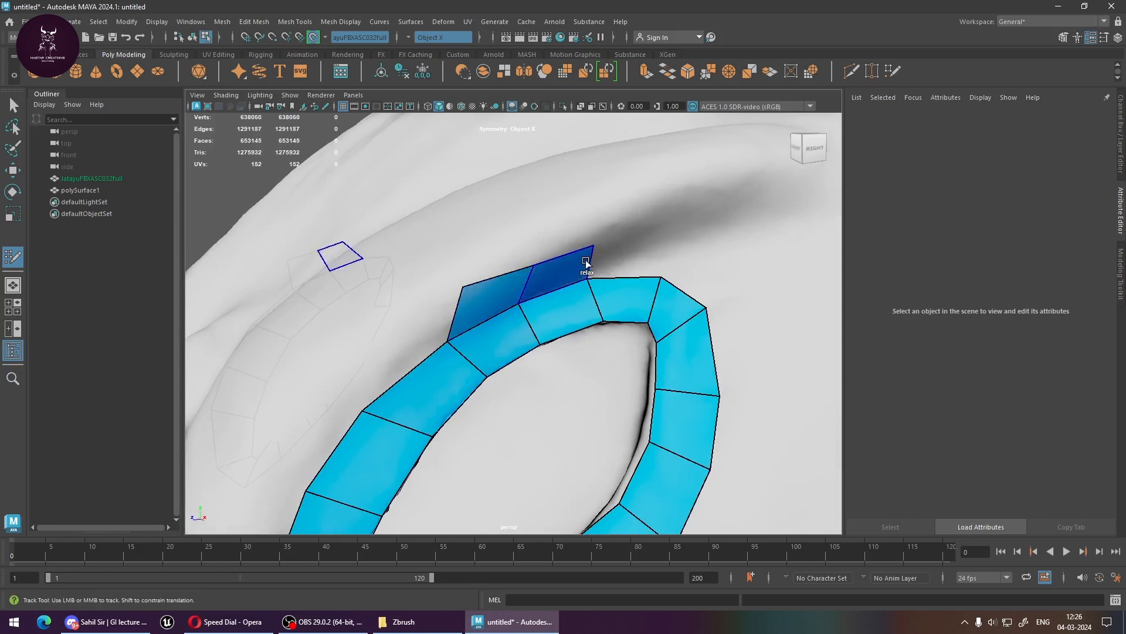
left_click(667, 235)
left_click(616, 256, "shift")
Continue the second row around the rear eye corner with two larger quads
scroll(674, 260, "down", 2)
middle_click_drag(674, 260, 539, 331, "alt")
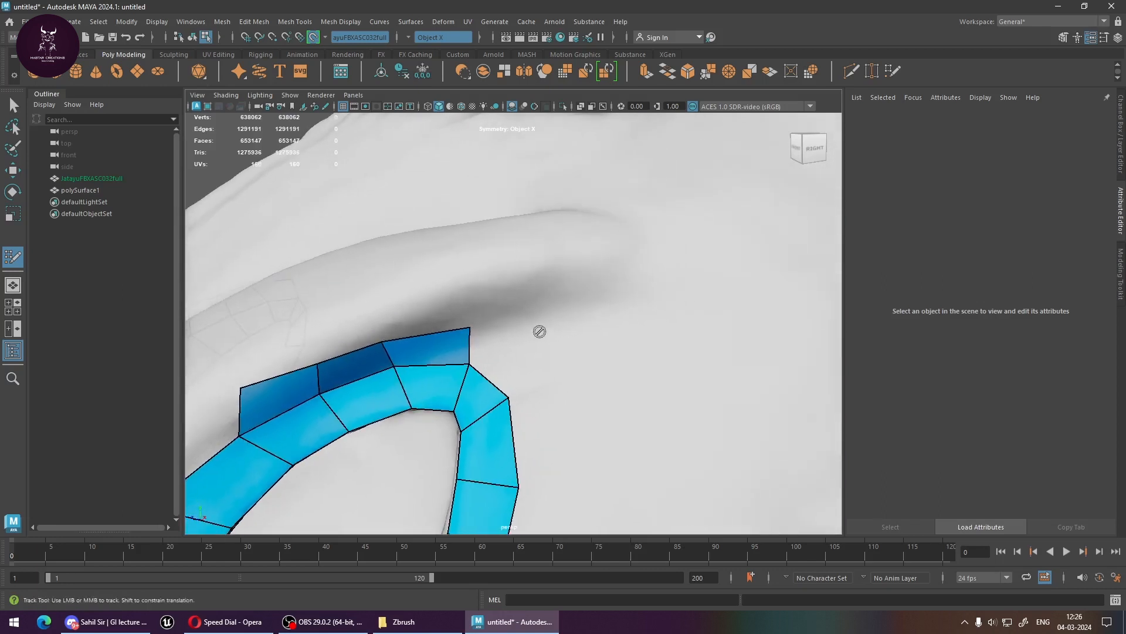
left_click(551, 340)
left_click(557, 429, "shift")
left_click(511, 351, "shift")
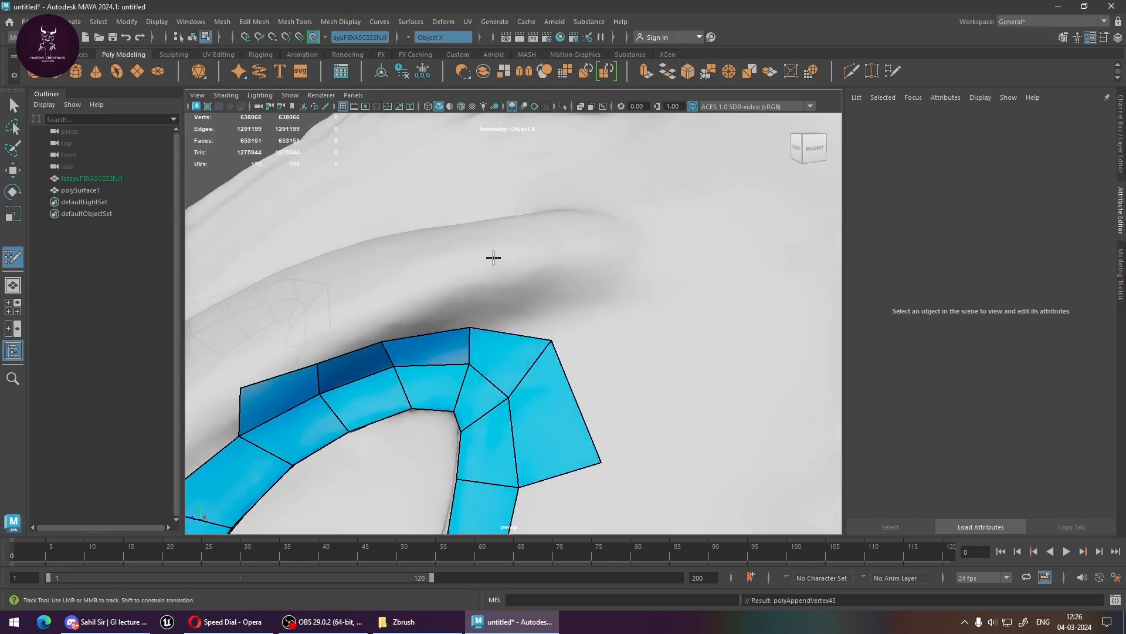
Add four quads under the brow crease above the rear eye corner, extending the patch backward behind the eye
left_click(385, 303)
left_click(440, 319, "shift")
left_click(545, 302, "shift")
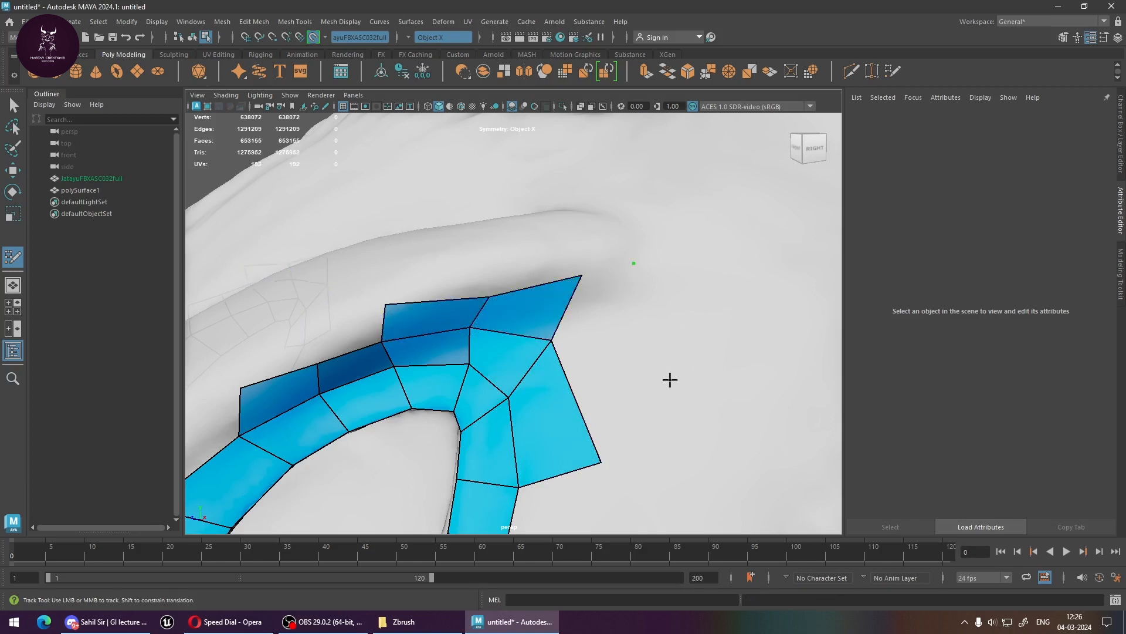
left_click(591, 301, "shift")
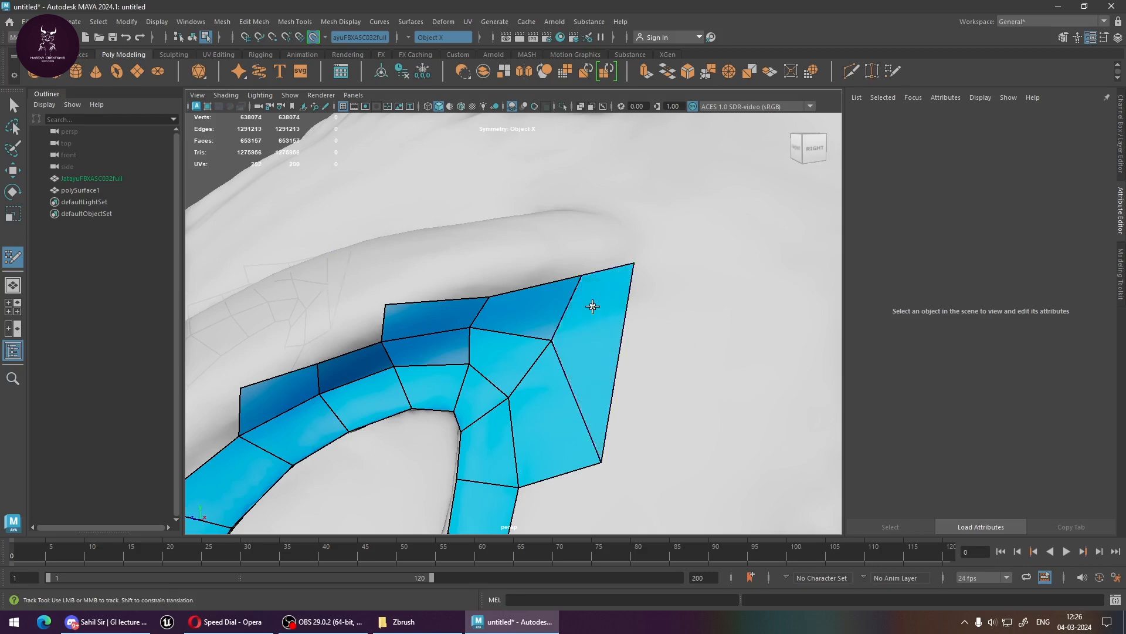
left_click(731, 381)
left_click(737, 238)
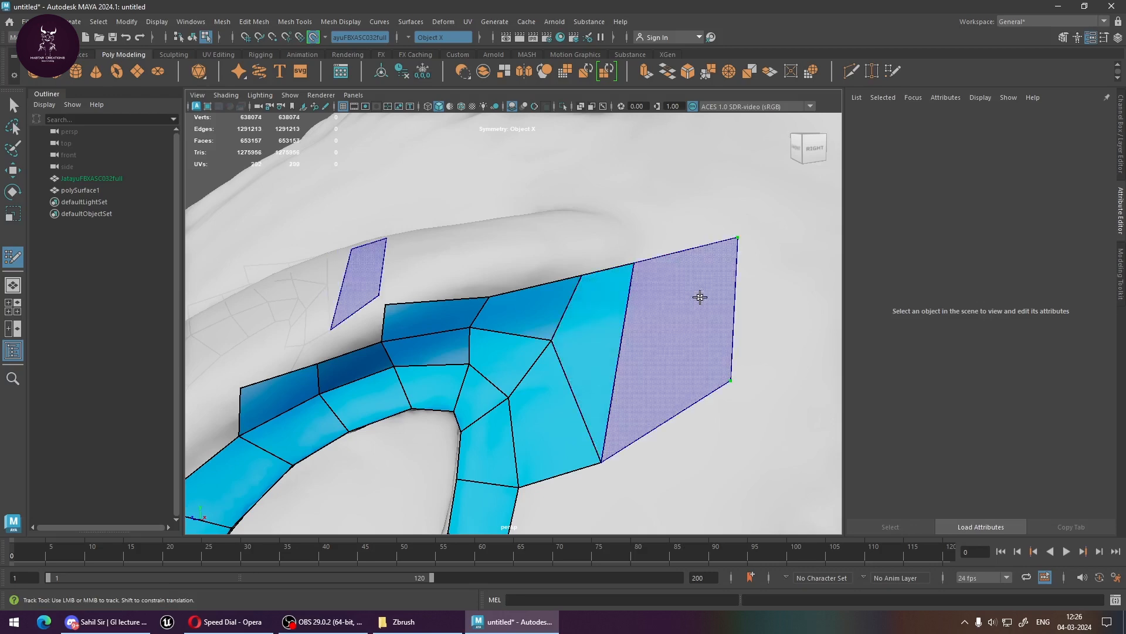
left_click(671, 349, "shift")
Build the second row beneath the lower eye rim with seven quads, from the beak-side corner up to the rear patch
mouse_move(703, 376)
middle_mouse_down("alt")
mouse_move(732, 329)
mouse_move(614, 374)
middle_mouse_up("alt")
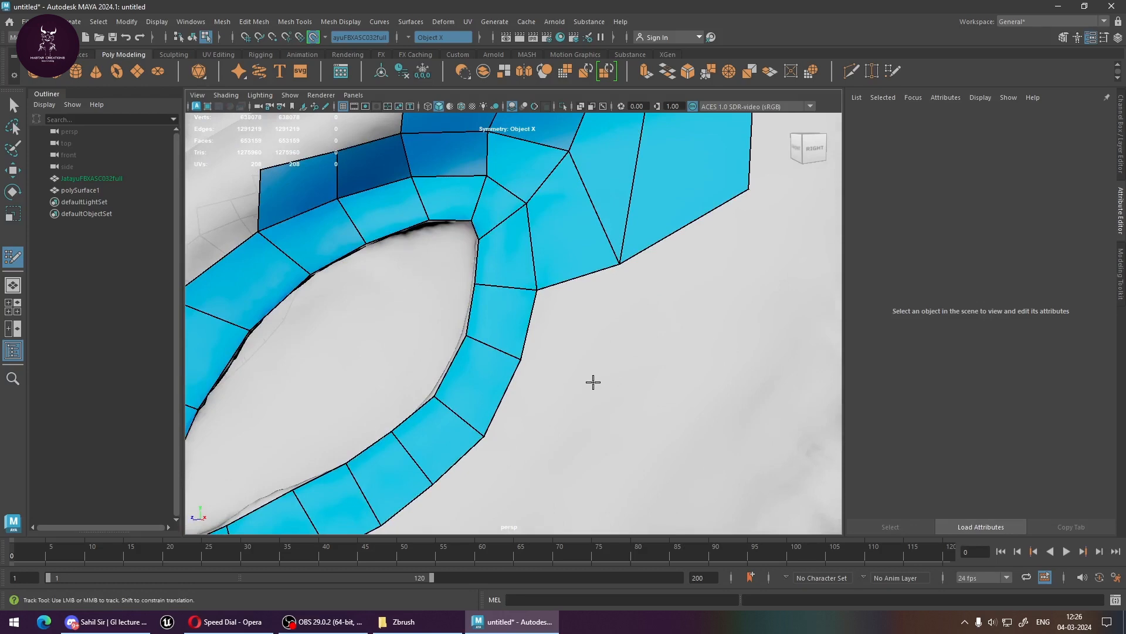
left_click(540, 473)
middle_click_drag(541, 473, 591, 392, "alt")
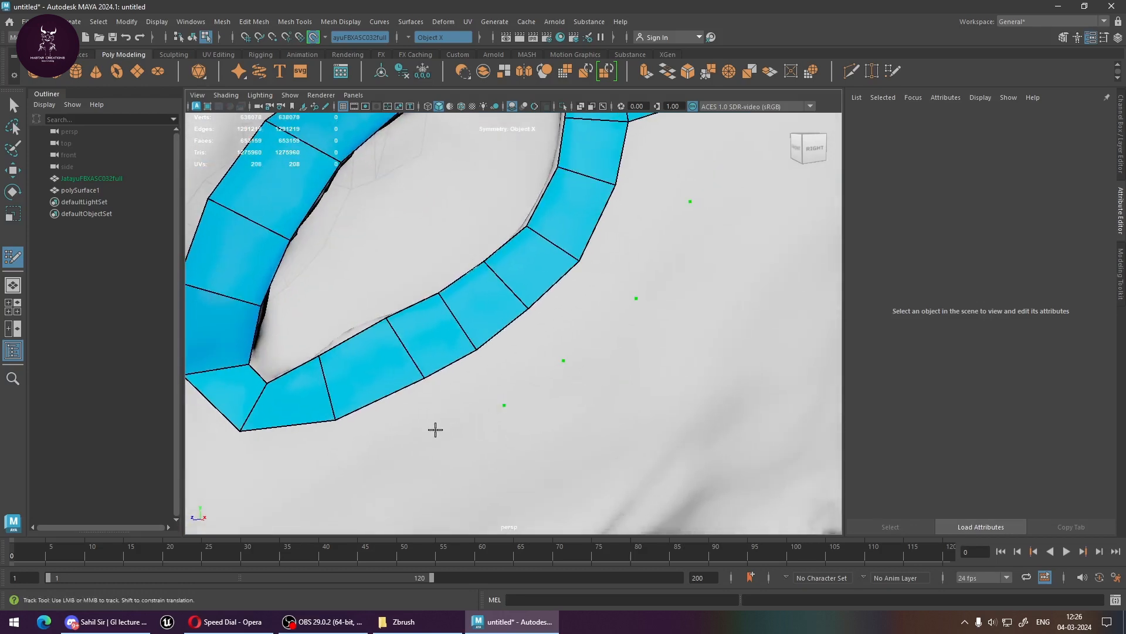
left_click(435, 431)
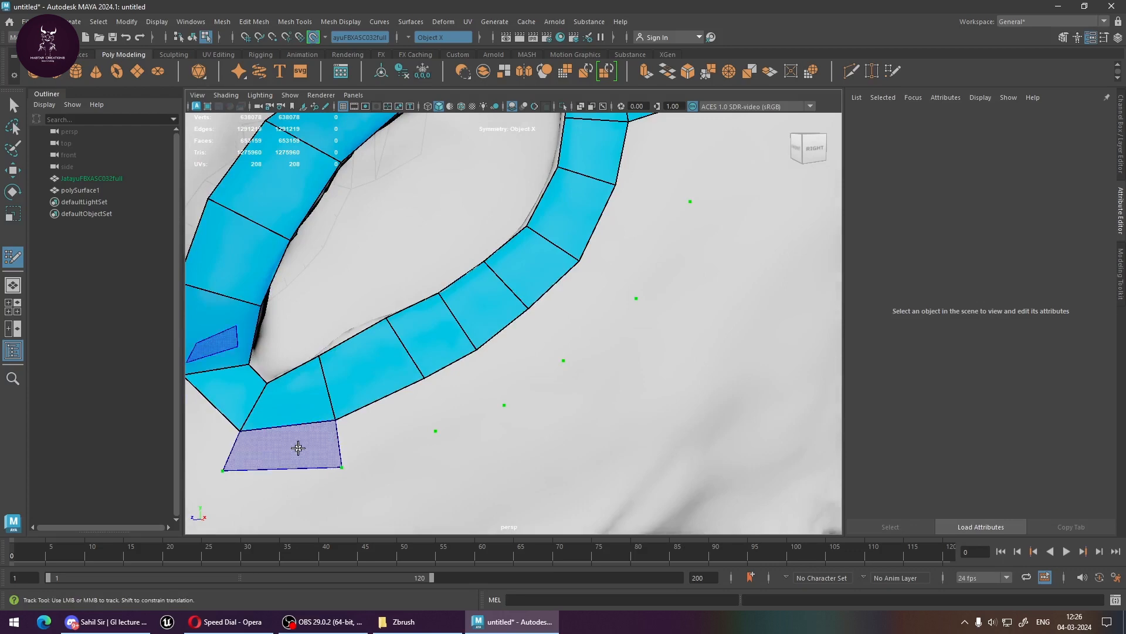
left_click(297, 448, "shift")
left_click(375, 431, "shift")
left_click(472, 388, "shift")
left_click(525, 355, "shift")
left_click(572, 318, "shift")
left_click(640, 253, "shift")
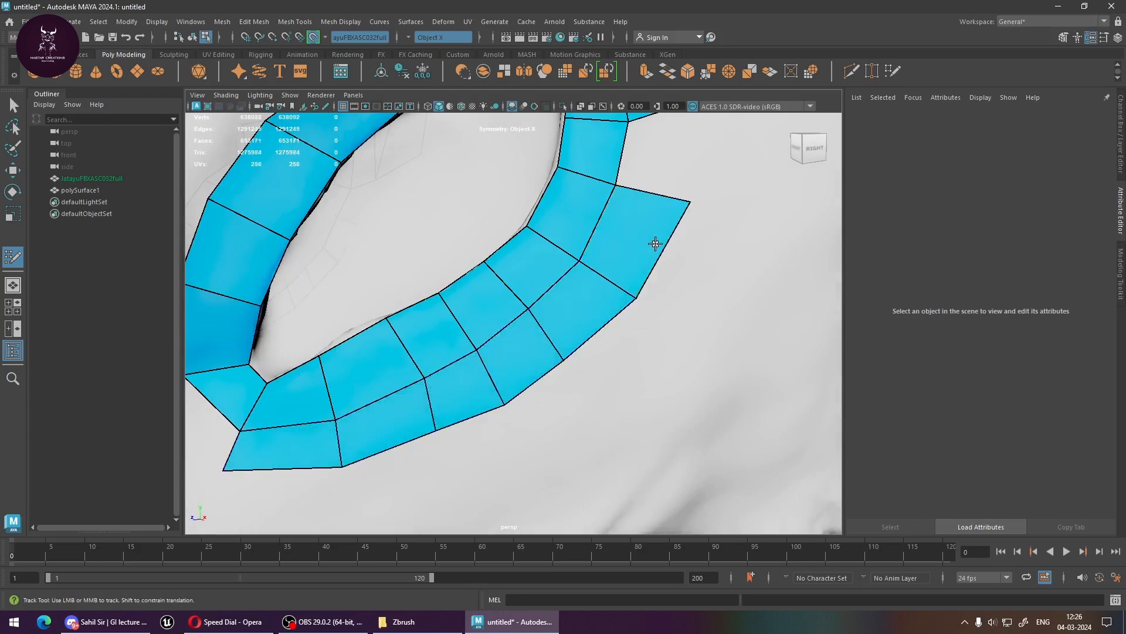
left_click(675, 161, "shift")
Close the second row around the front of the upper rim and the beak-side eye corner with five quads
middle_click_drag(512, 178, 635, 359, "alt")
right_click_drag(635, 358, 559, 349, "alt")
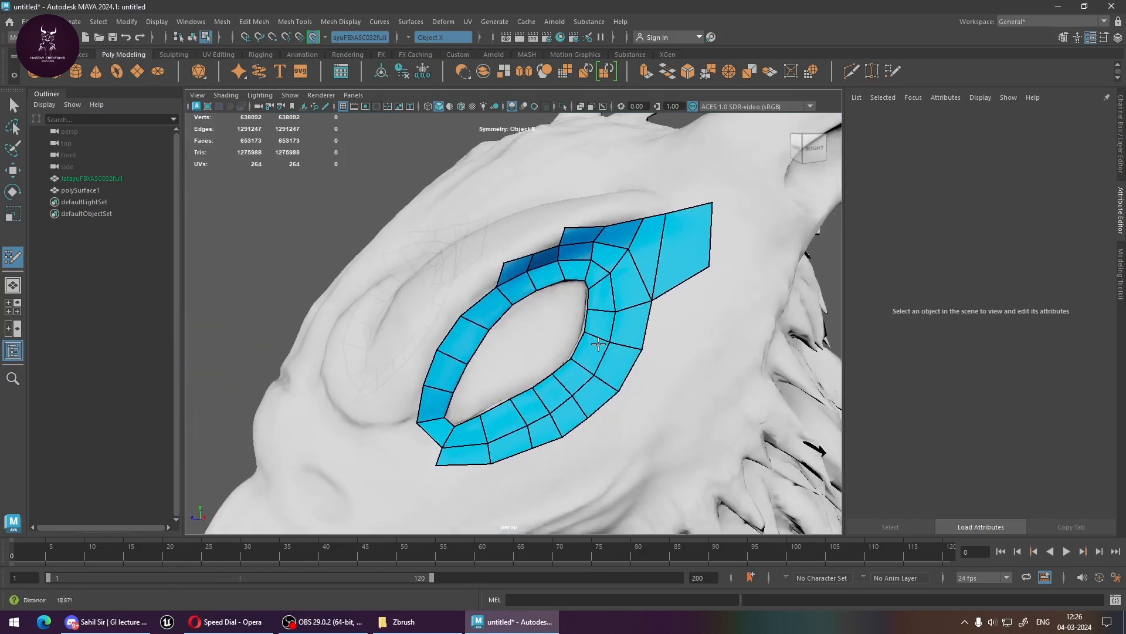
middle_click_drag(559, 348, 593, 340, "alt")
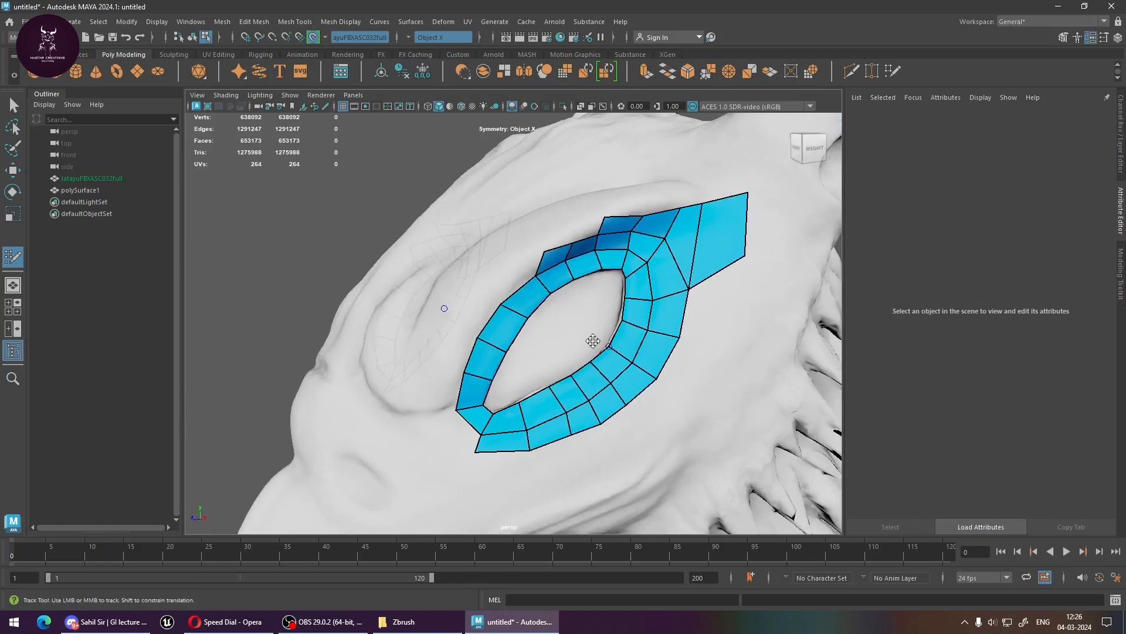
left_click(430, 417)
left_click(458, 321)
left_click(509, 276, "shift")
left_click(479, 311, "shift")
left_click(461, 350, "shift")
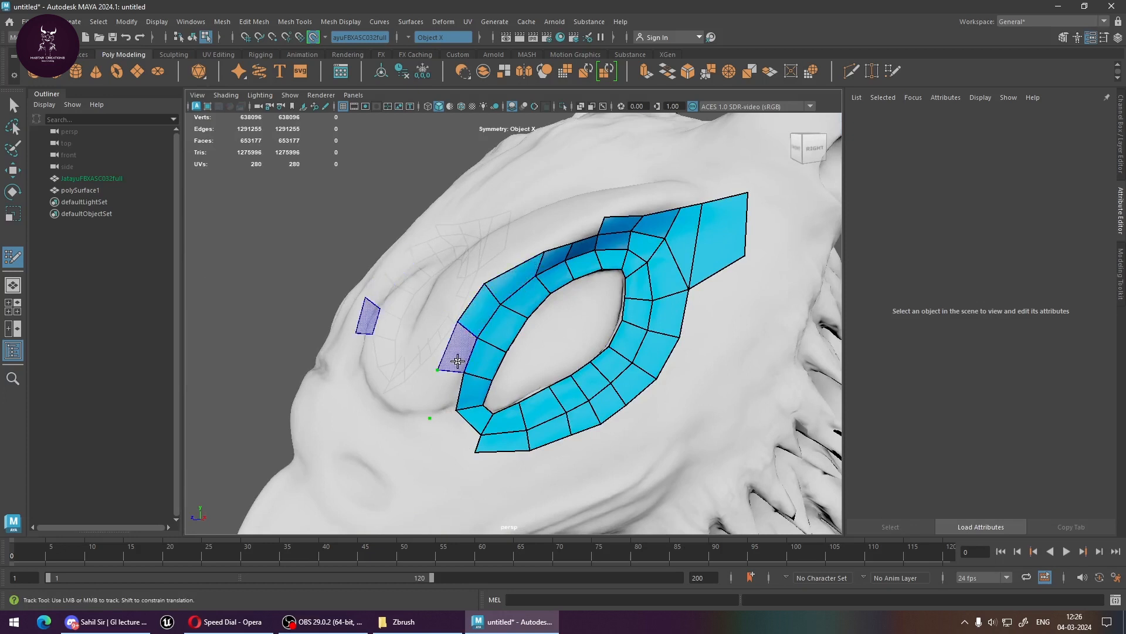
left_click(451, 394, "shift")
left_click(457, 433, "shift")
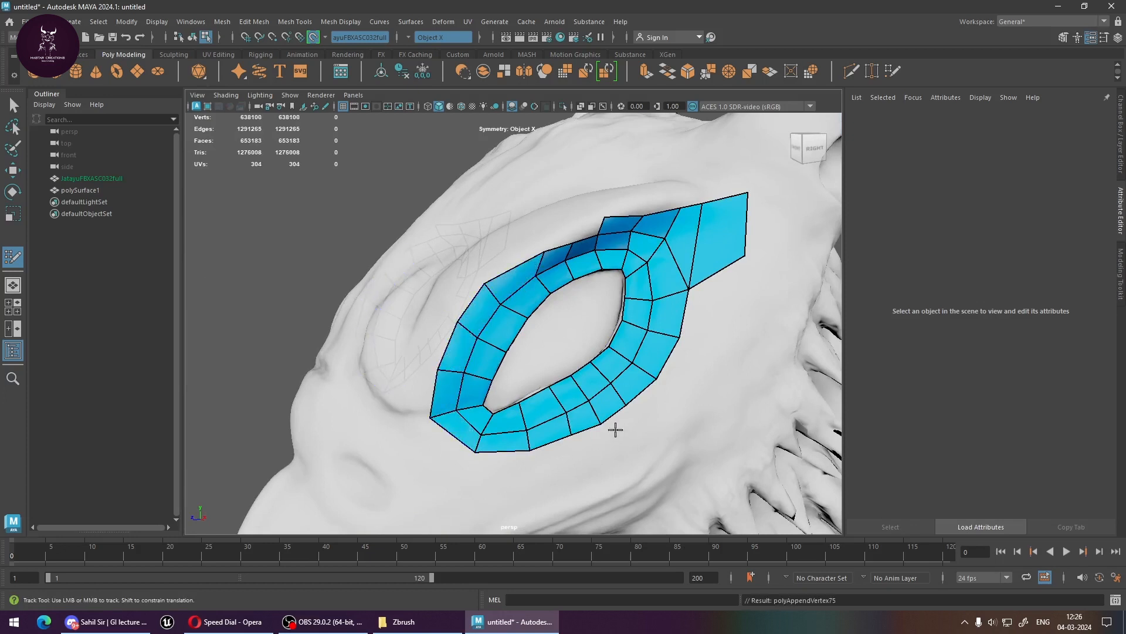
Add a third row of six quads over the upper eye rim, following the brow from the beak-side corner toward the rear crease
middle_click_drag(573, 389, 583, 391, "alt")
left_click_drag(583, 391, 482, 380, "alt")
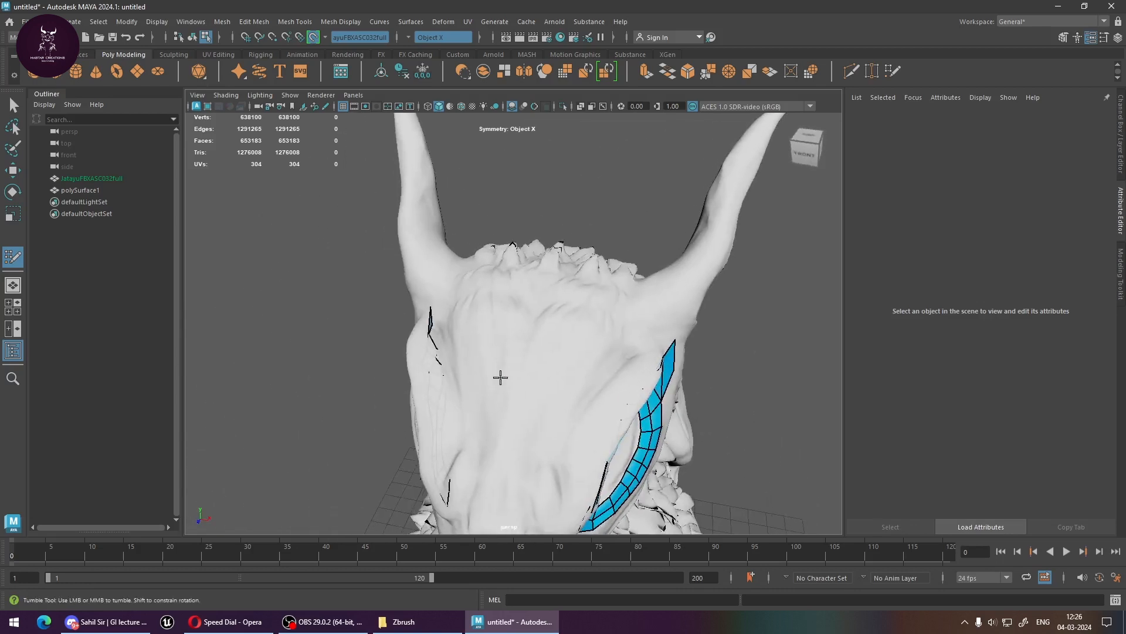
middle_click_drag(501, 377, 554, 303, "alt")
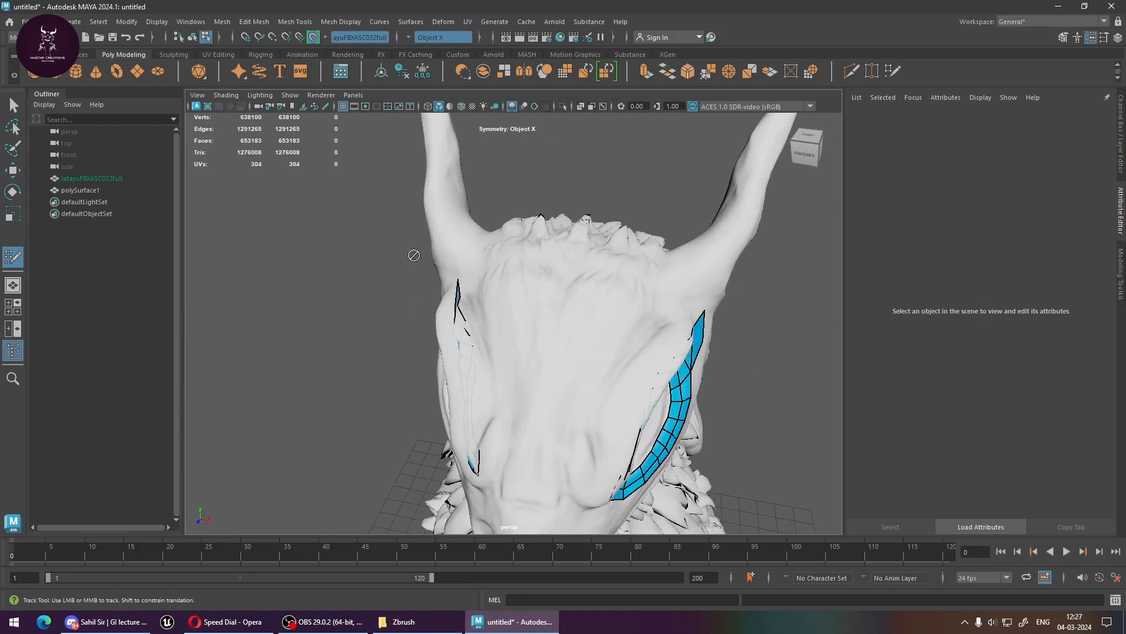
middle_click_drag(576, 378, 568, 359, "alt")
left_click_drag(593, 358, 528, 328, "alt")
scroll(563, 345, "up", 2)
middle_click_drag(557, 341, 491, 364, "alt")
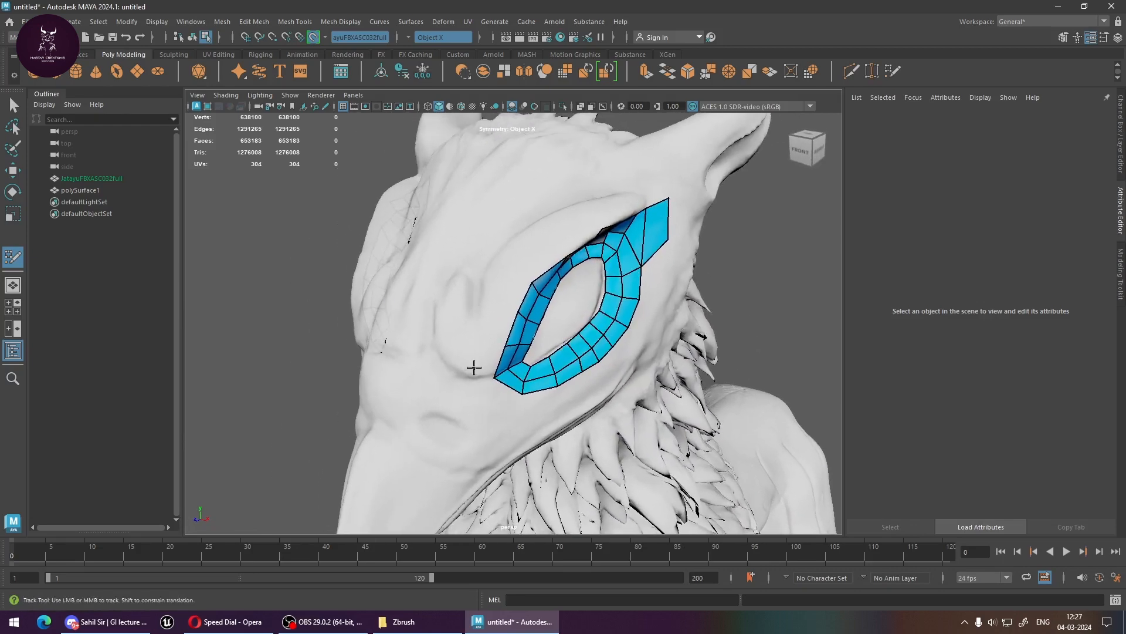
left_click(500, 298)
left_click(520, 268)
left_click_drag(595, 285, 489, 244, "alt")
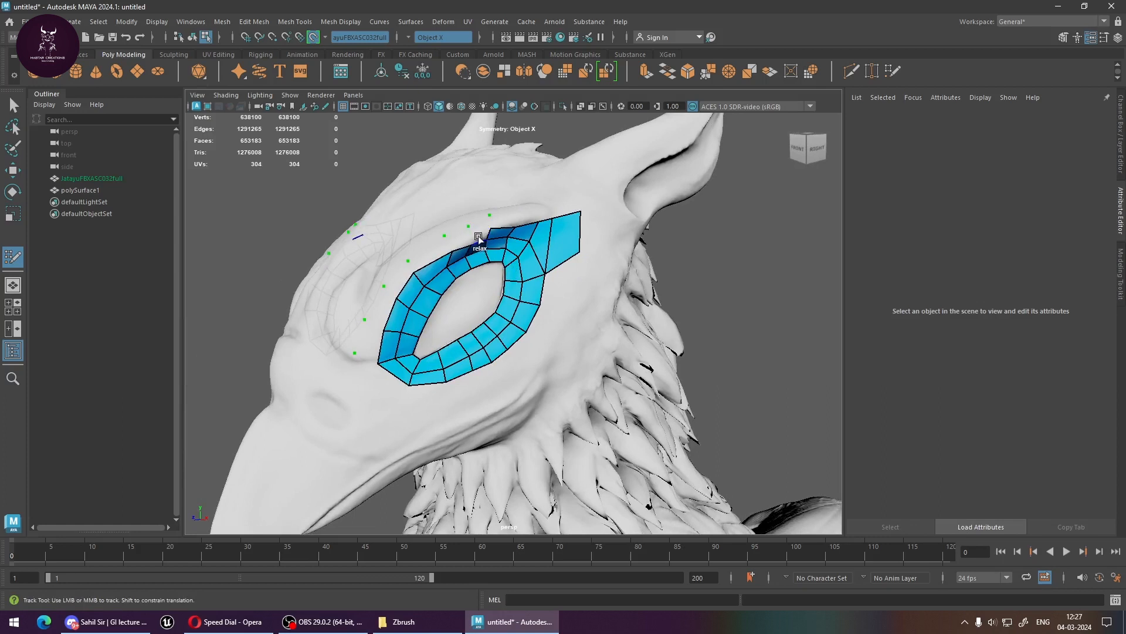
mouse_move(475, 234)
left_mouse_down("shift")
mouse_move(404, 273)
mouse_move(356, 353)
left_mouse_up("shift")
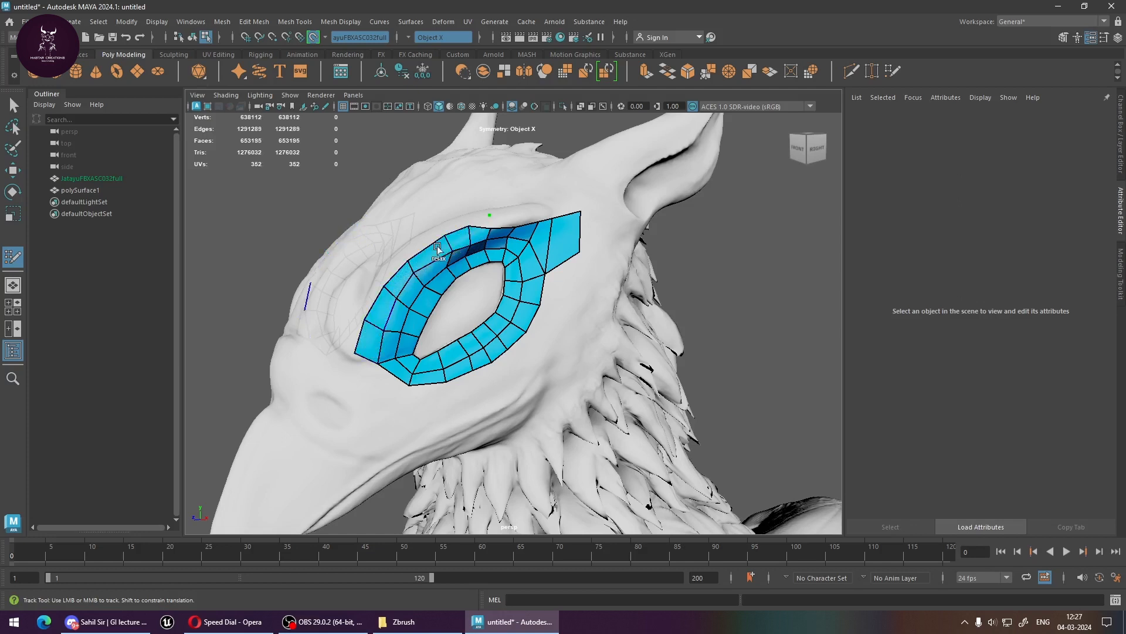
Try to add one more quad at the rear end of the new brow row
left_click(492, 221, "shift")
left_click_drag(514, 234, 441, 319, "alt")
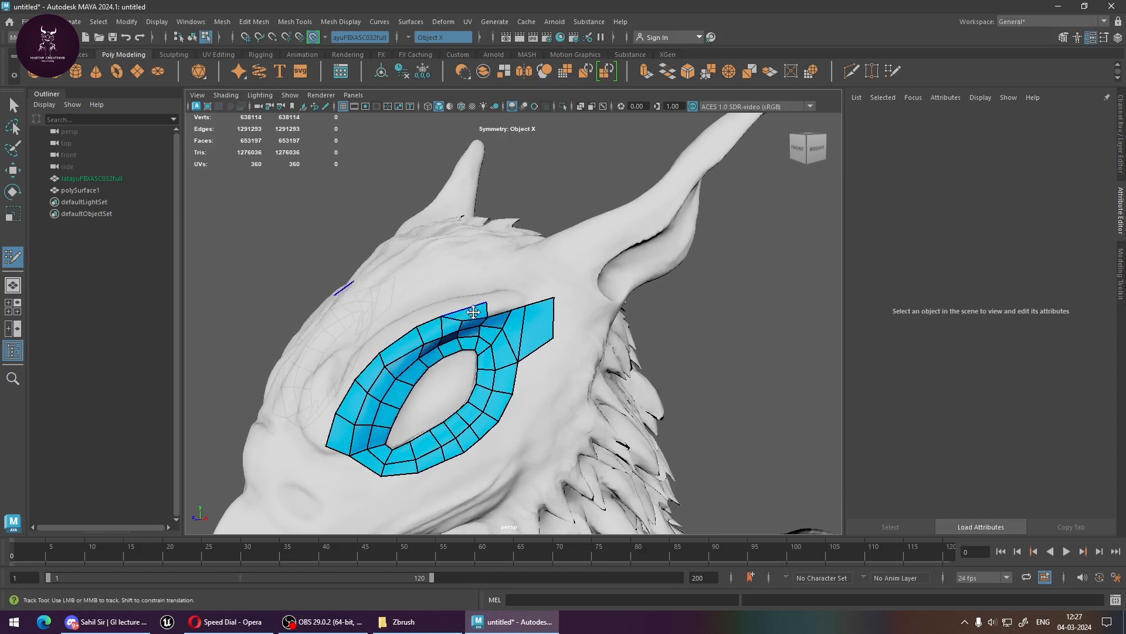
left_click(478, 311, "shift")
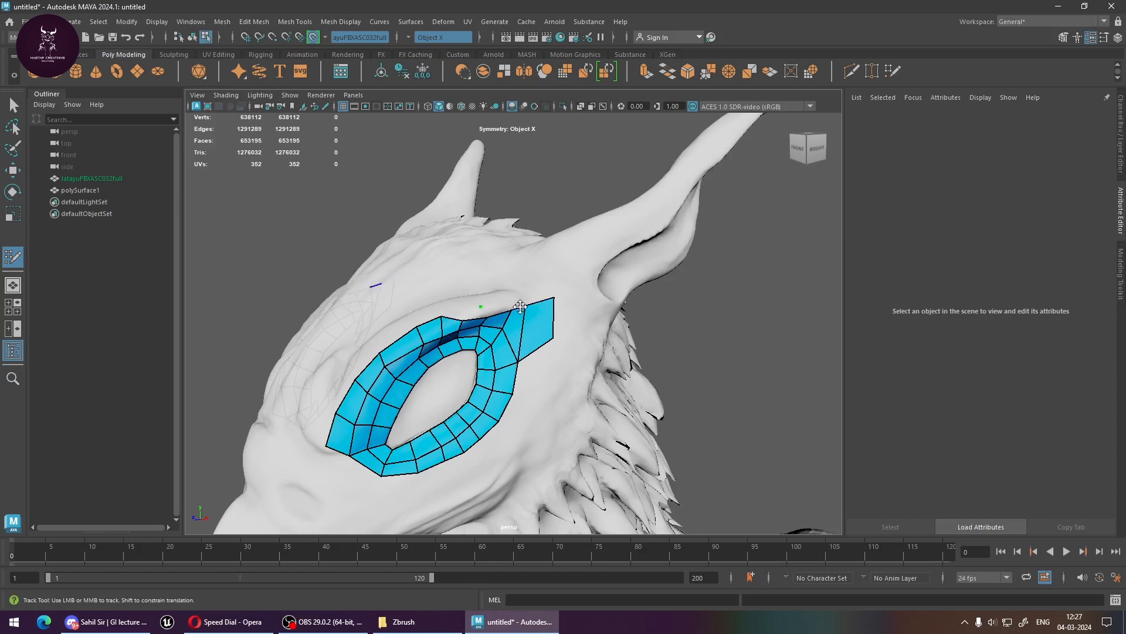
Extend the front of the brow row inward onto the forehead with two columns of two quads each
left_click_drag(441, 318, 380, 355)
left_click_drag(418, 426, 617, 374, "alt")
left_click(639, 385)
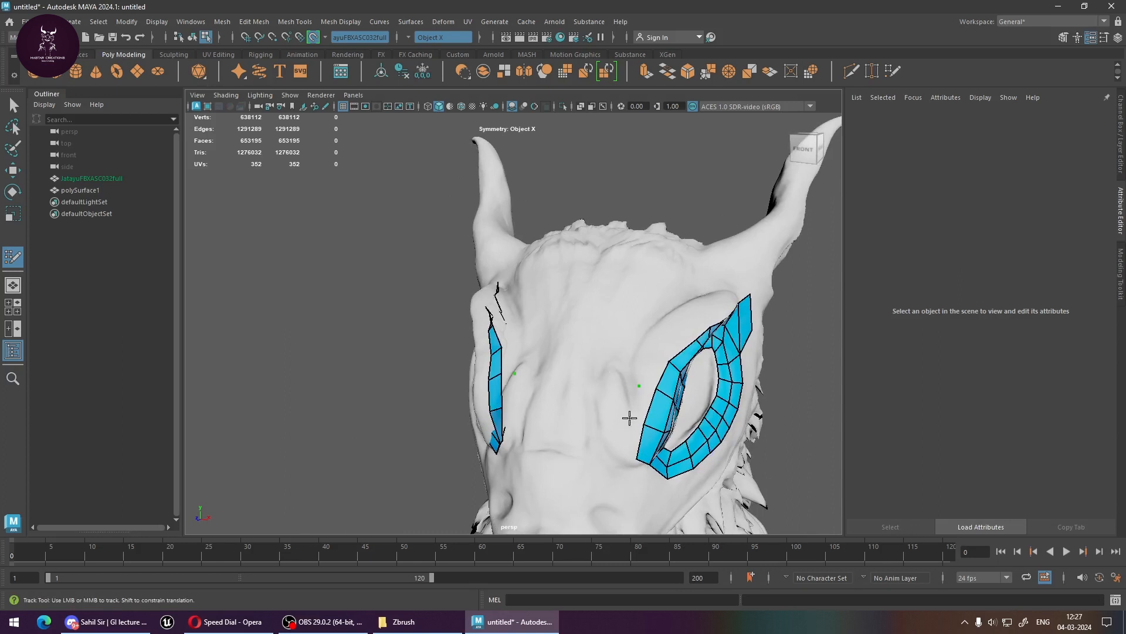
left_click(626, 441, "shift")
left_click(623, 392, "shift")
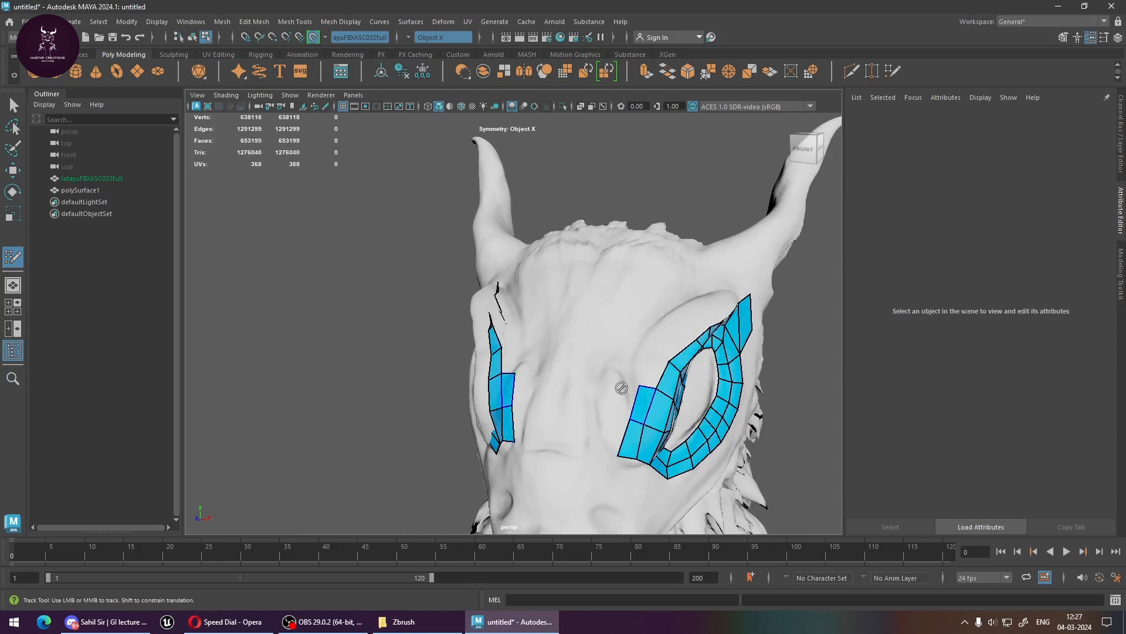
left_click(613, 437, "shift")
left_click(619, 399, "shift")
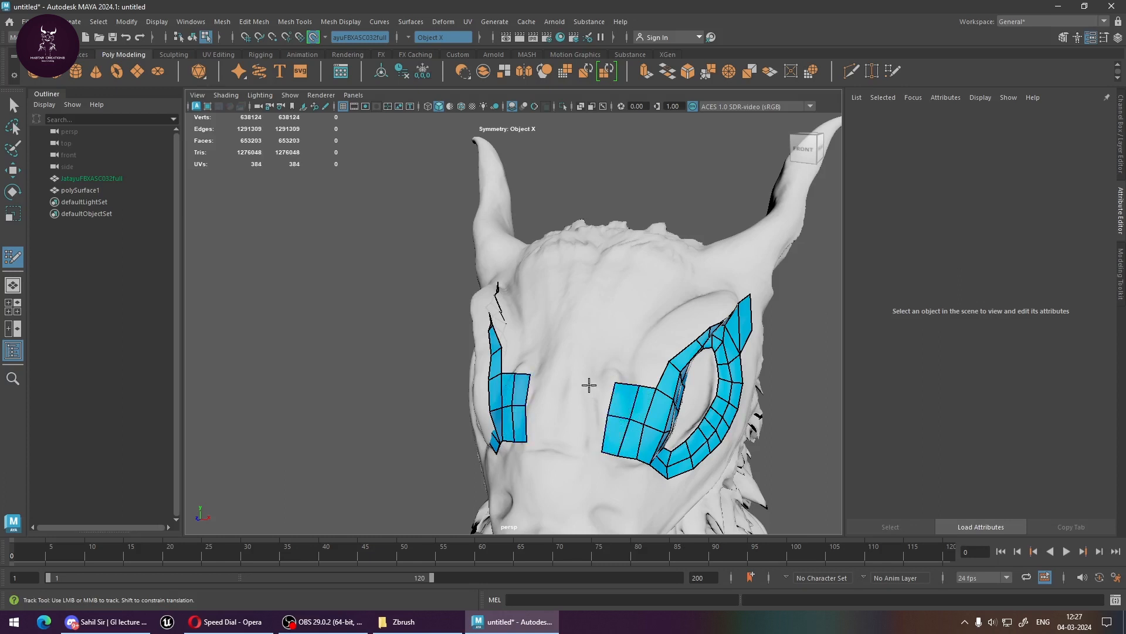
Add a wider third column of two quads to the forehead patch, reaching toward the head's midline
left_click(583, 385)
left_click(579, 414)
left_click(570, 451)
left_click(591, 438, "shift")
left_click(594, 399, "shift")
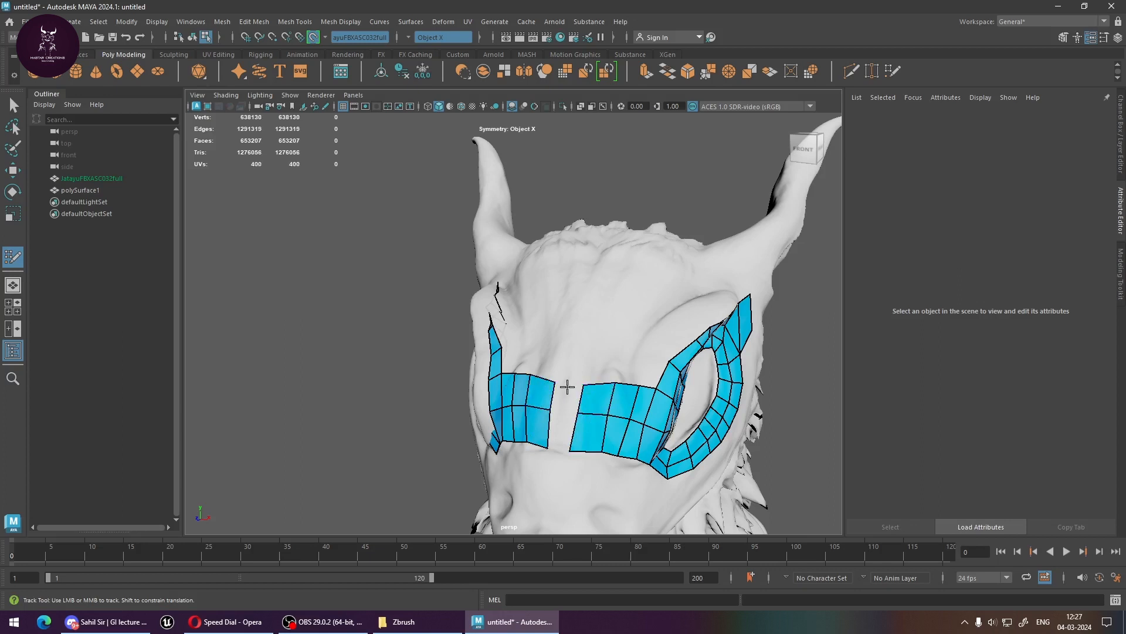
Try to place a column of midline vertices in the gap between the mirrored forehead patches
left_click(560, 448)
right_click_drag(543, 456, 601, 445, "alt")
middle_click_drag(601, 445, 575, 388, "alt")
right_click_drag(565, 402, 616, 466, "alt")
middle_click_drag(616, 466, 576, 390, "alt")
key("ctrl+z")
key("ctrl+z")
key("ctrl+z")
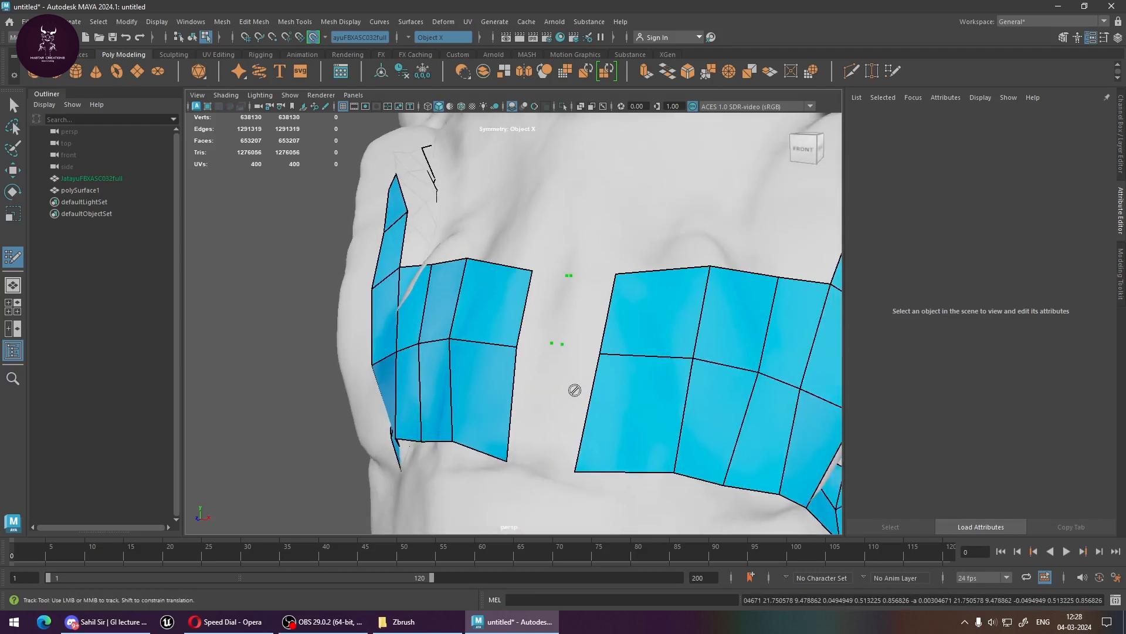
left_click(568, 273)
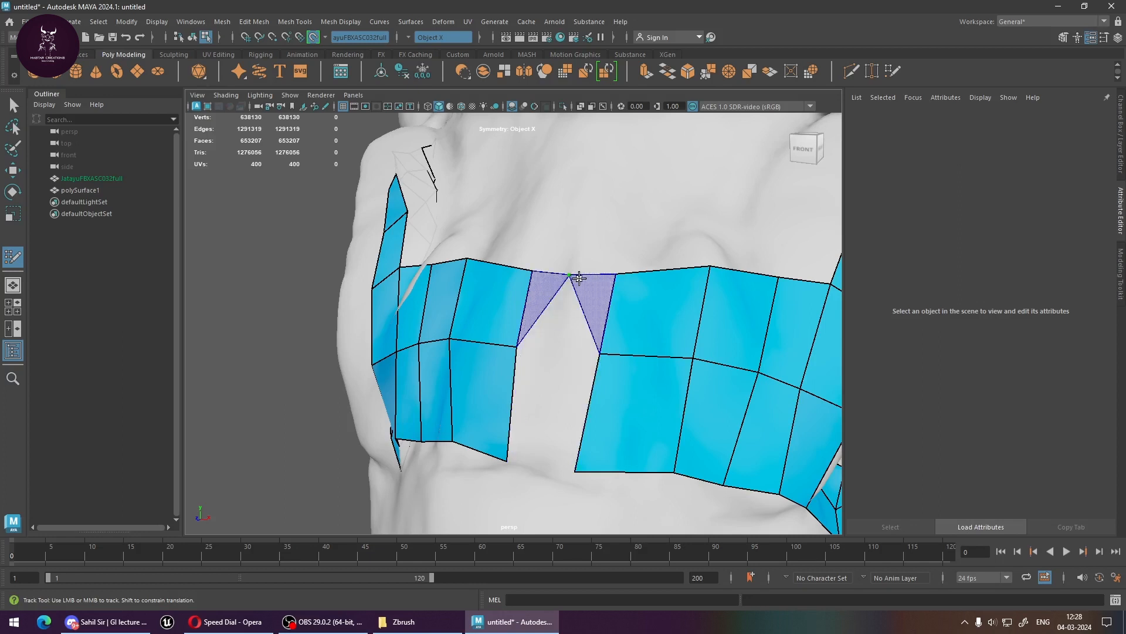
key("ctrl+z")
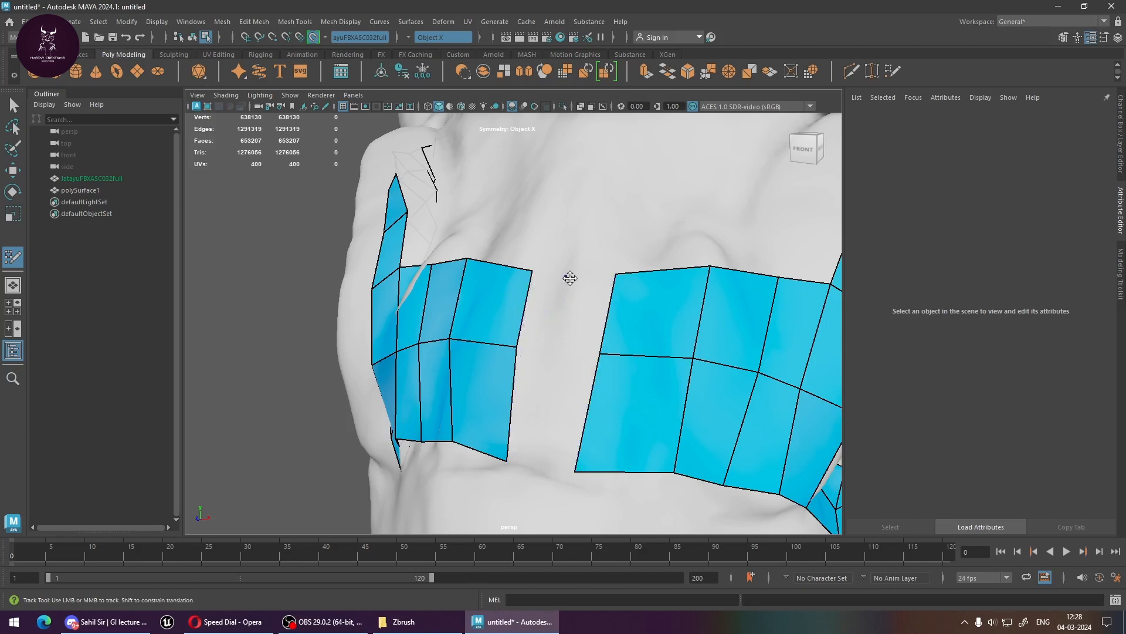
Try to place the midline vertices more precisely, level with the patch's upper, middle and lower edges
scroll(563, 311, "up", 3)
scroll(556, 329, "up", 2)
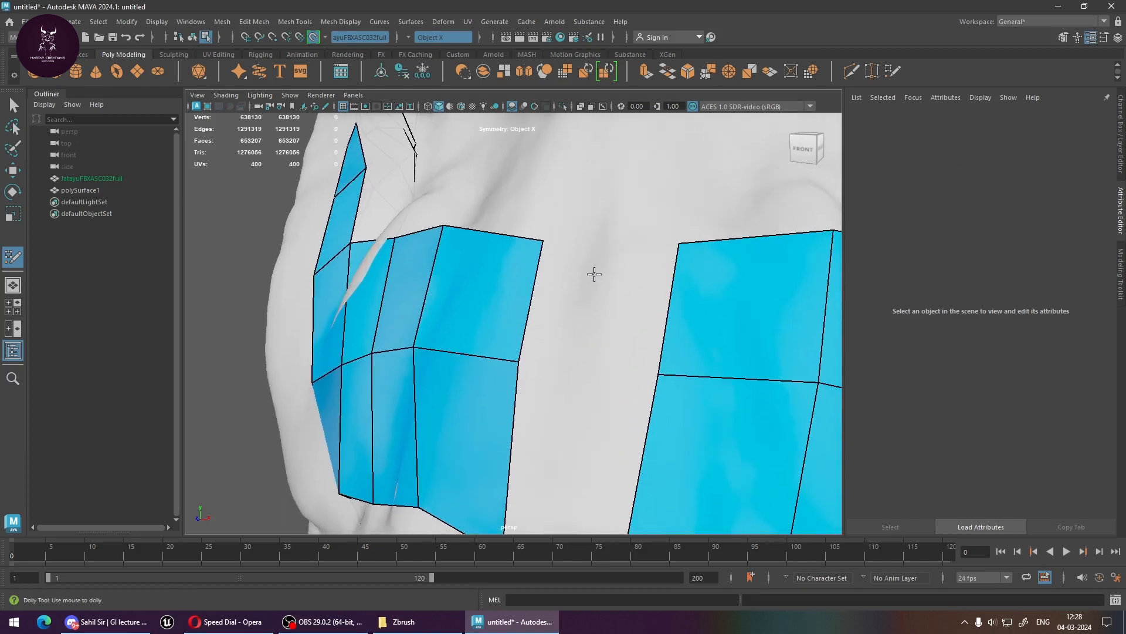
key("ctrl+z")
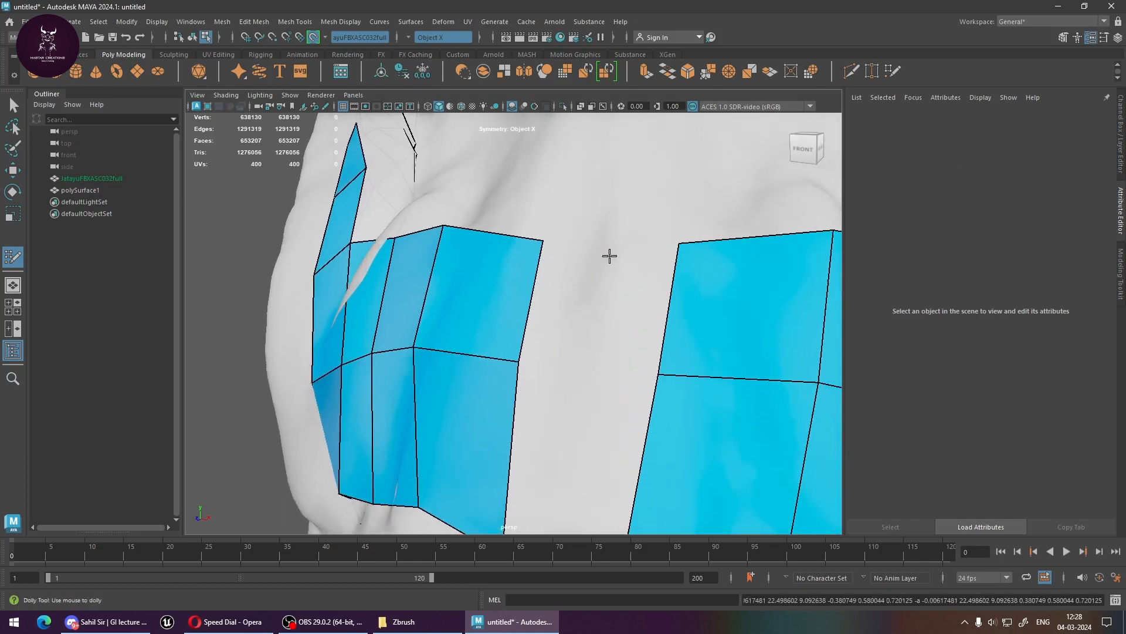
left_click(597, 246)
key("ctrl+z")
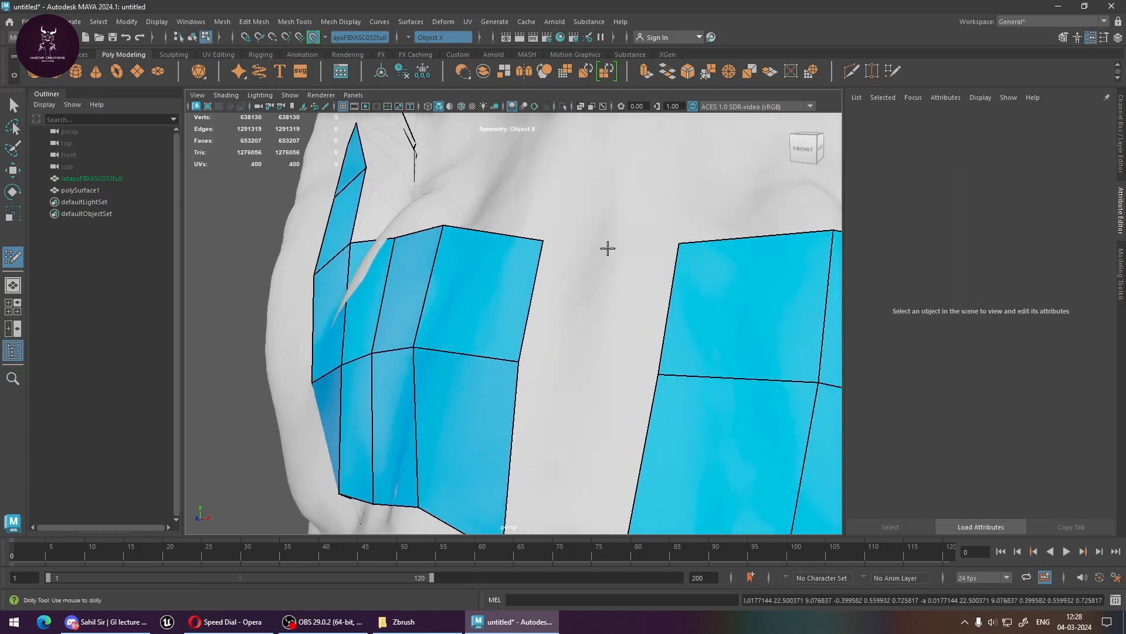
left_click(607, 248)
key("ctrl+z")
left_click(602, 250)
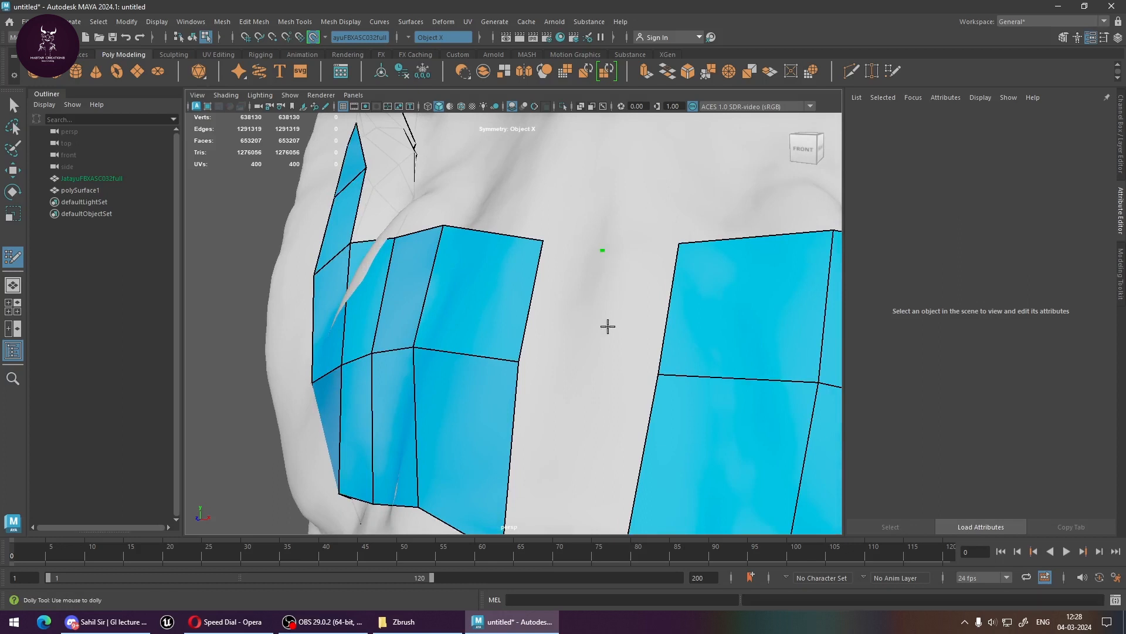
mouse_move(586, 373)
middle_mouse_down("alt")
mouse_move(609, 370)
mouse_move(535, 407)
middle_mouse_up("alt")
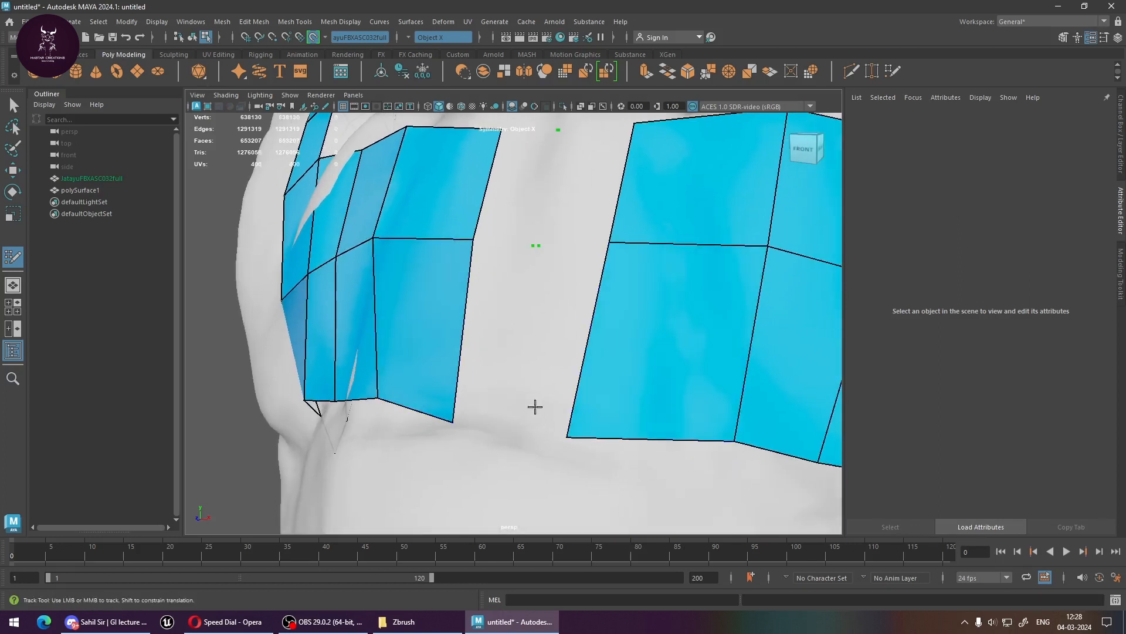
left_click(507, 432)
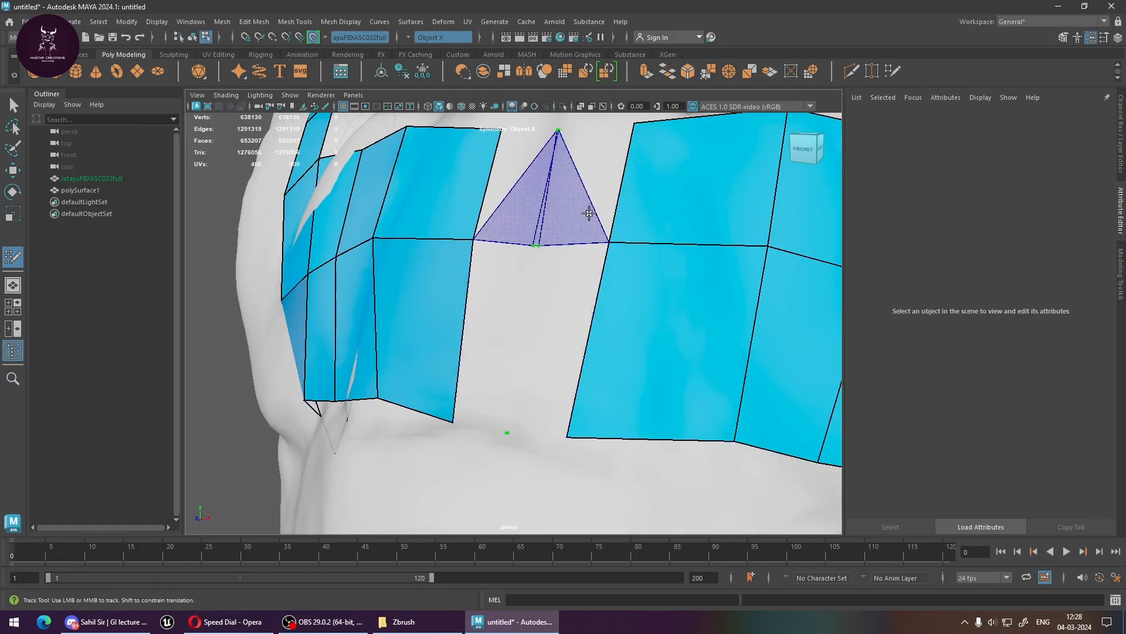
key("ctrl+z")
key("ctrl+z")
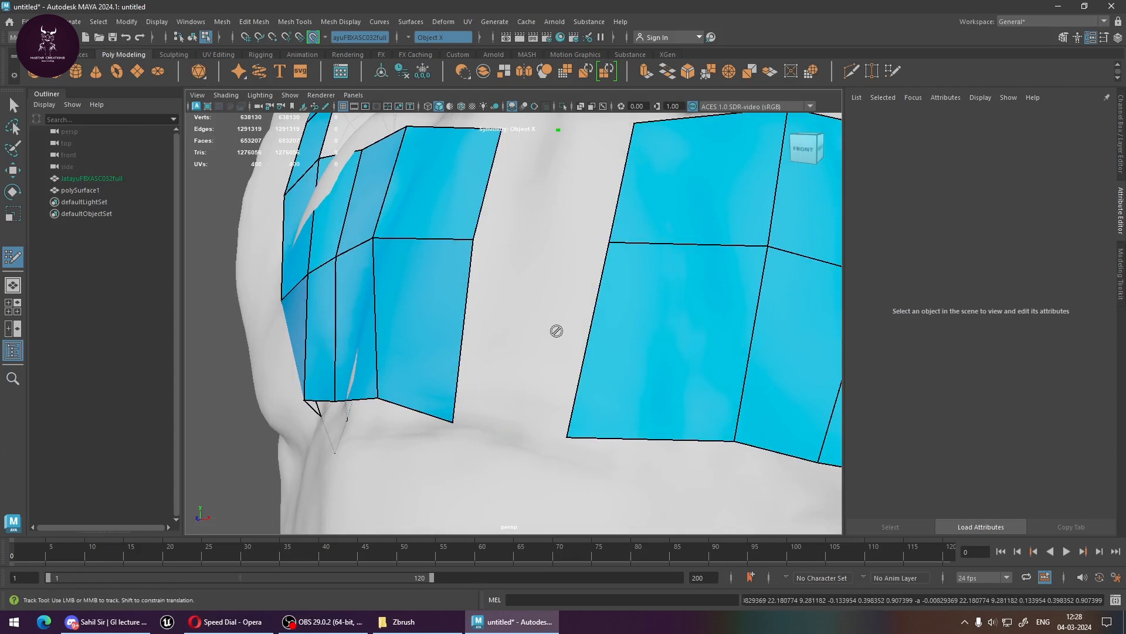
middle_click_drag(576, 305, 594, 271, "alt")
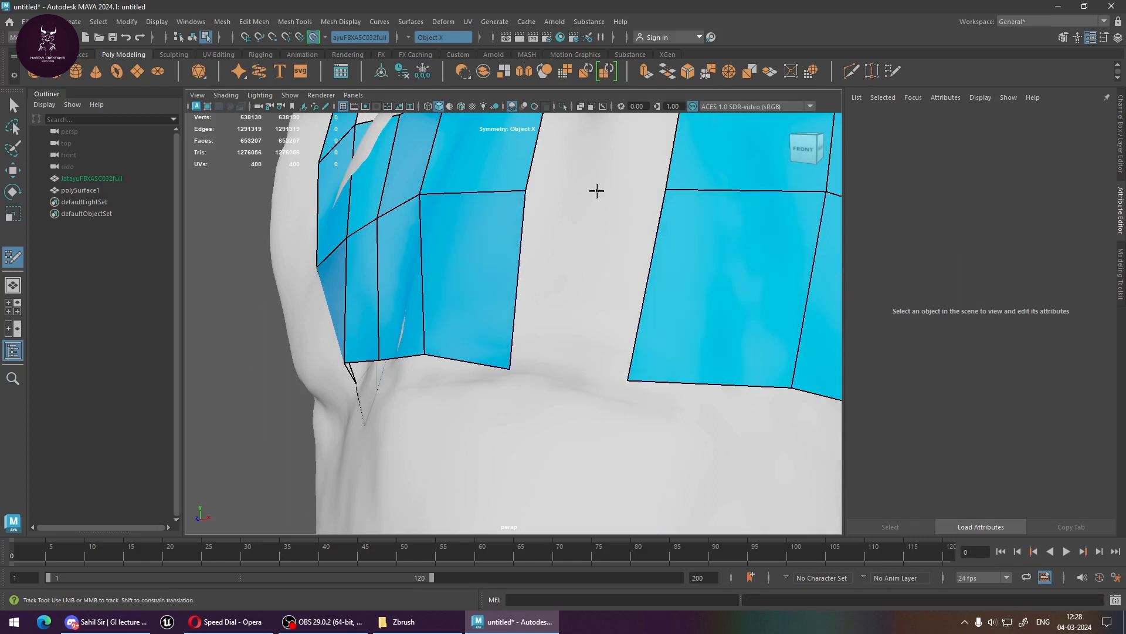
key("ctrl+z")
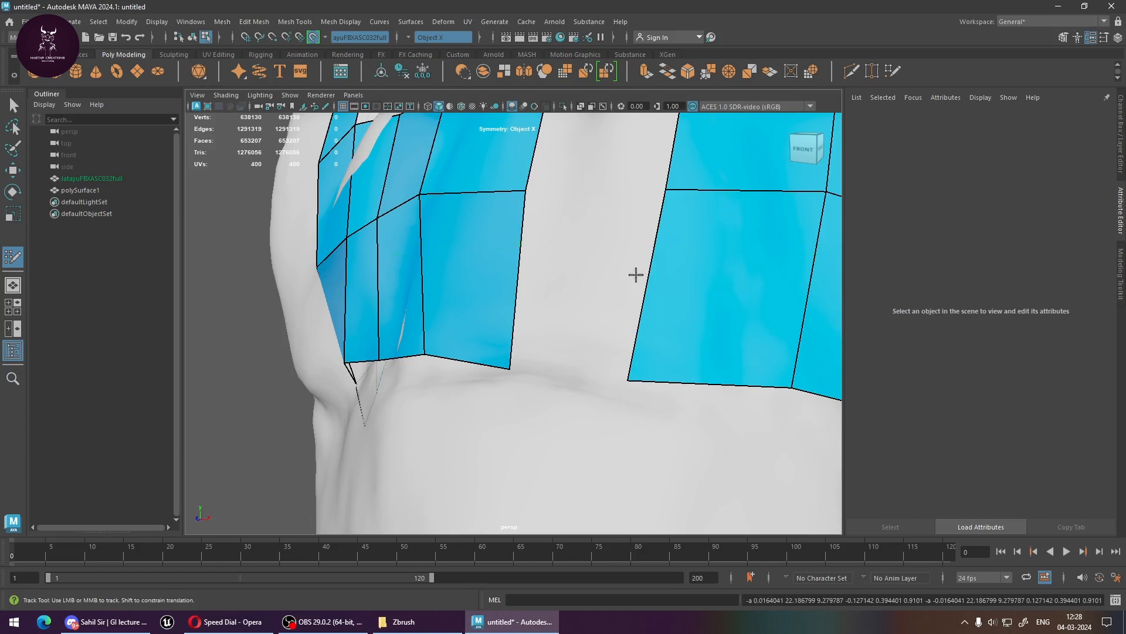
Try to place single midline vertices level with the middle and lower edges of the forehead patches
mouse_move(647, 277)
left_mouse_down("alt")
mouse_move(624, 271)
mouse_move(651, 276)
left_mouse_up("alt")
scroll(648, 276, "down", 5)
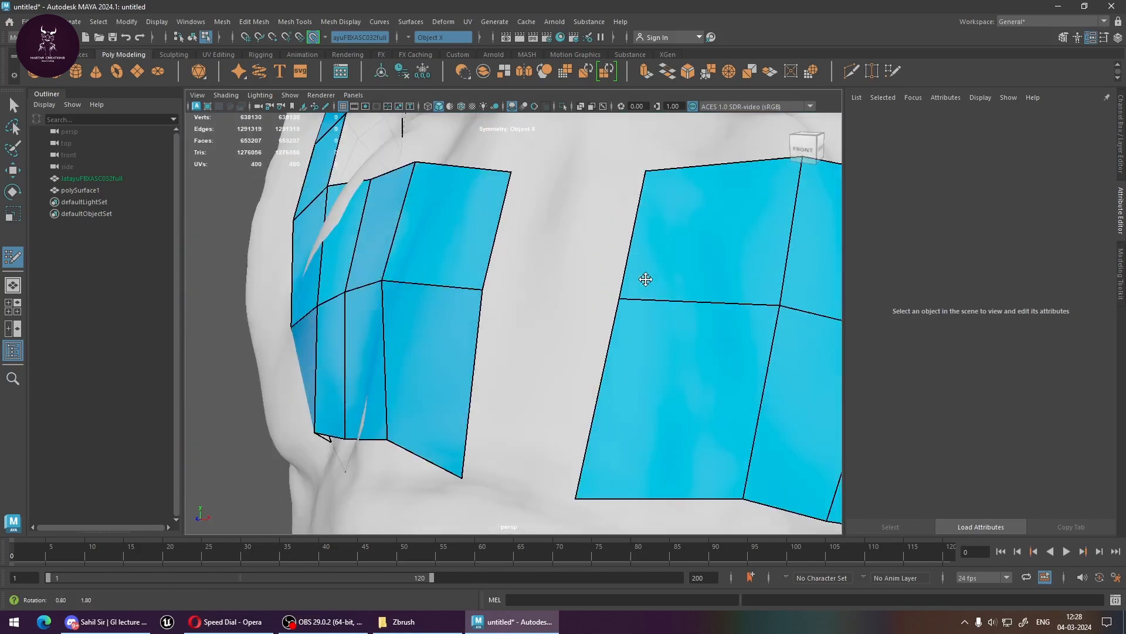
mouse_move(608, 352)
left_mouse_down("alt+shift")
mouse_move(594, 351)
mouse_move(610, 345)
left_mouse_up("alt+shift")
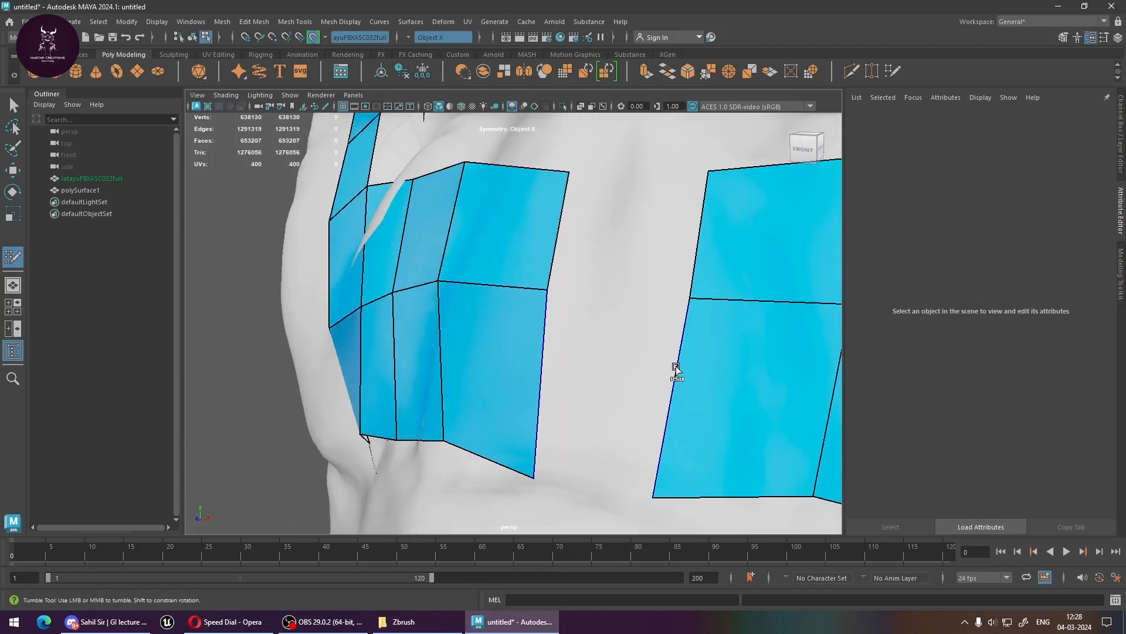
mouse_move(677, 367)
left_mouse_down("alt+shift")
mouse_move(667, 368)
mouse_move(674, 362)
left_mouse_up("alt+shift")
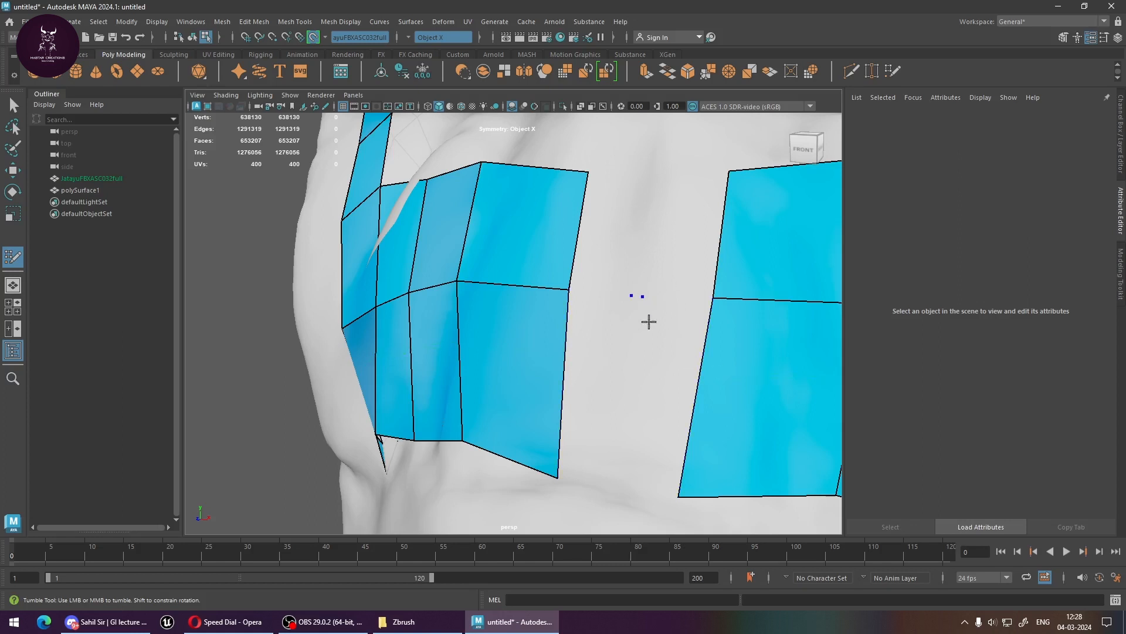
left_click(639, 295, "ctrl+shift")
left_click(638, 295)
left_click(617, 489)
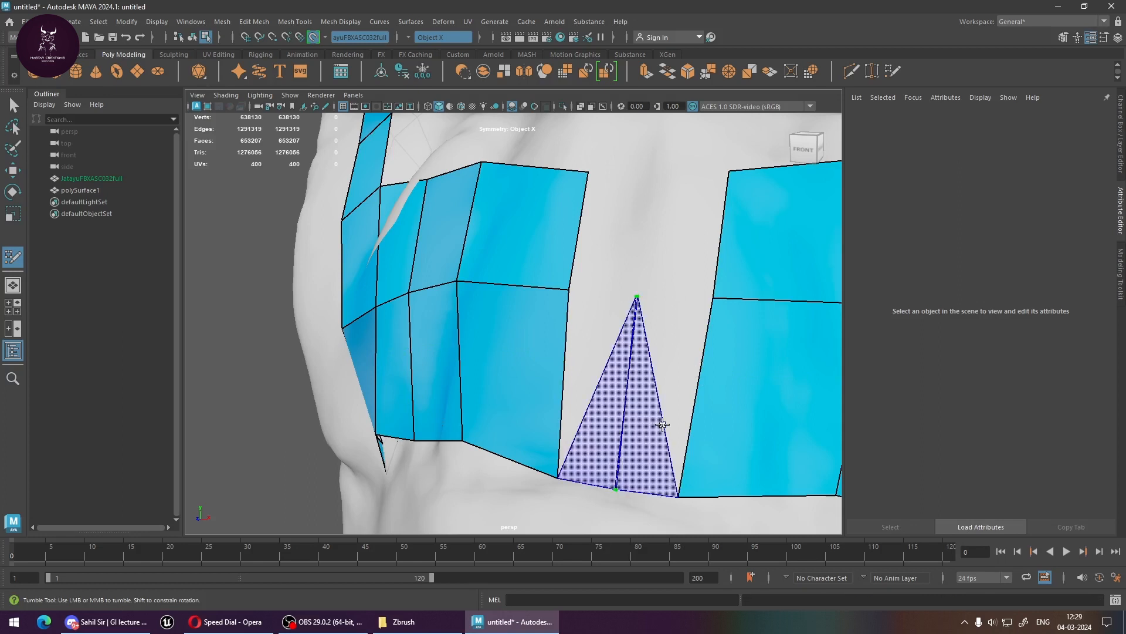
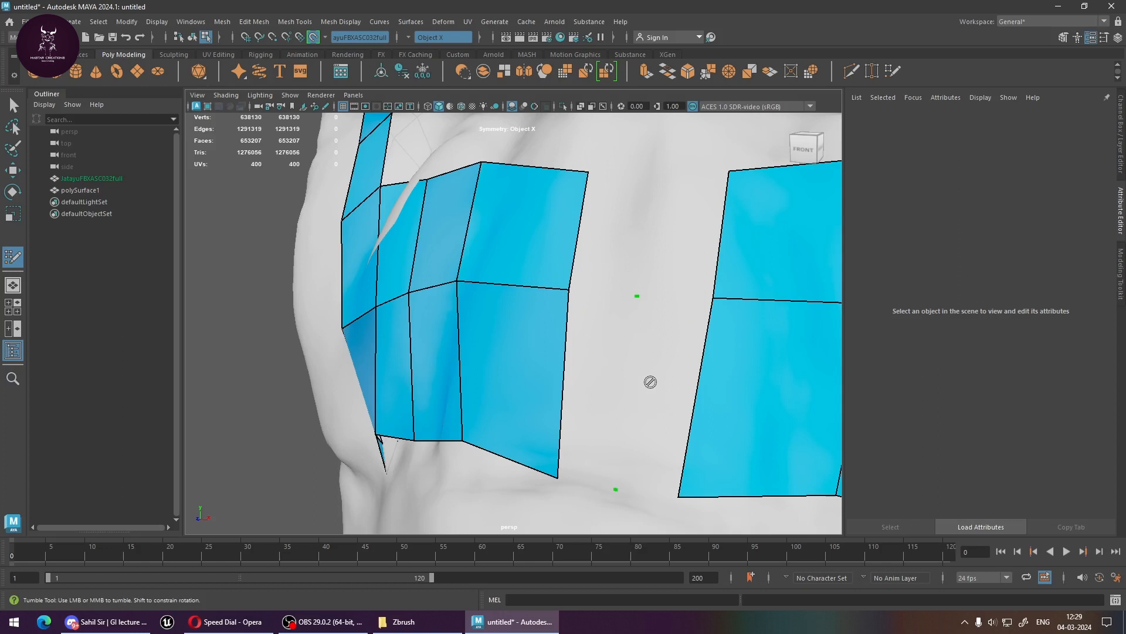
key("ctrl+z")
key("ctrl+z")
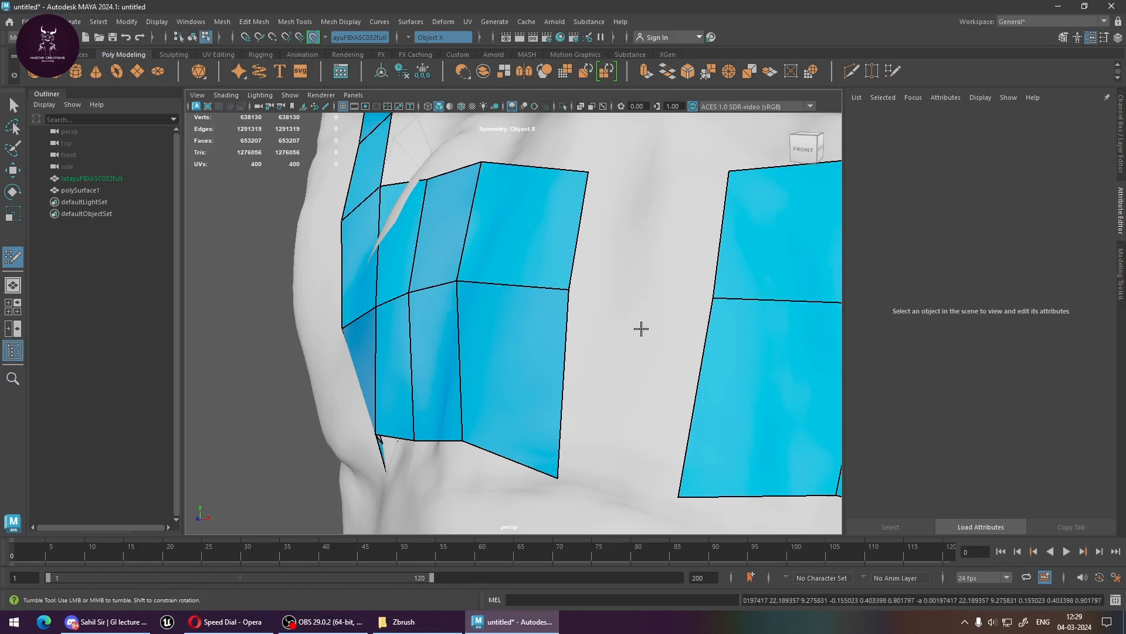
Fill the lower forehead gap with a mirrored pair of quads and merge their inner vertices along the midline
left_click(634, 296)
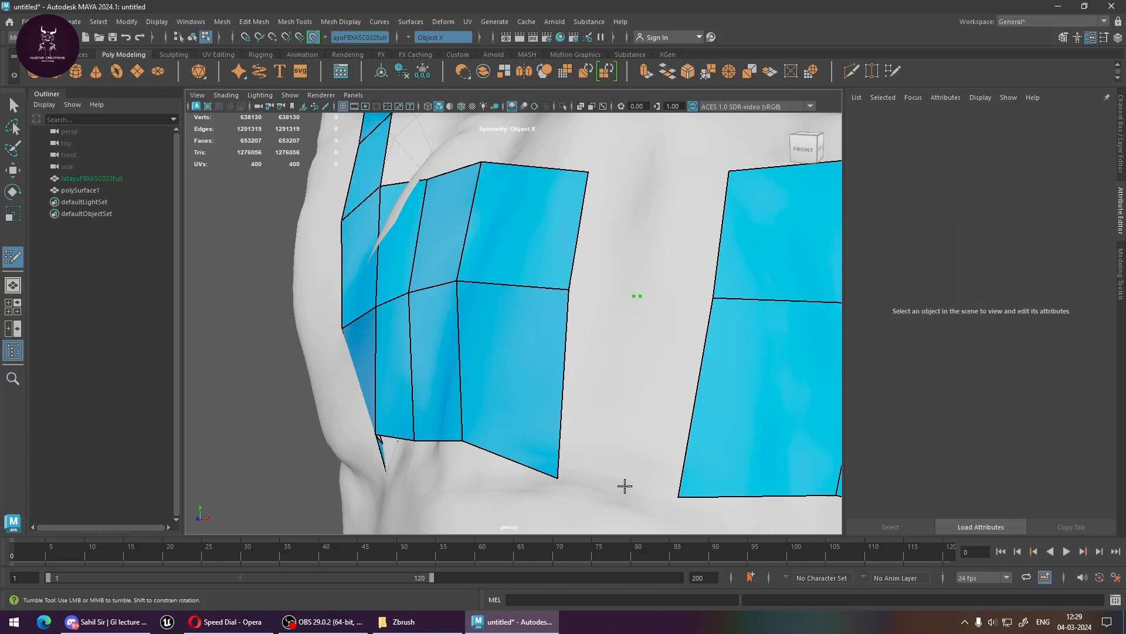
key("ctrl+z")
left_click(631, 491)
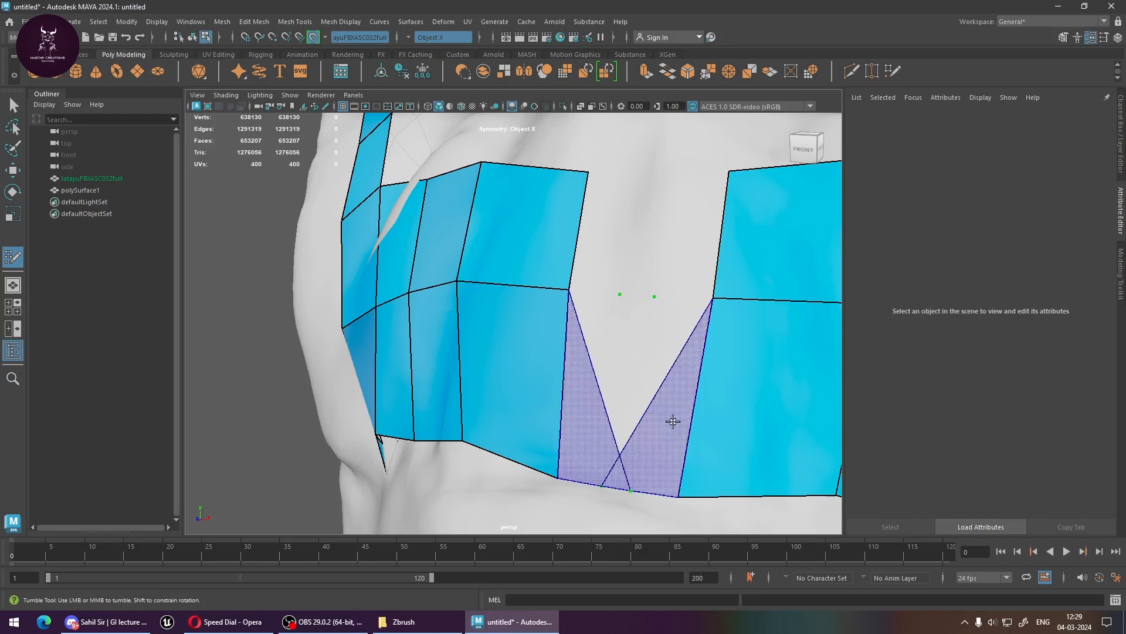
left_click(683, 393, "shift")
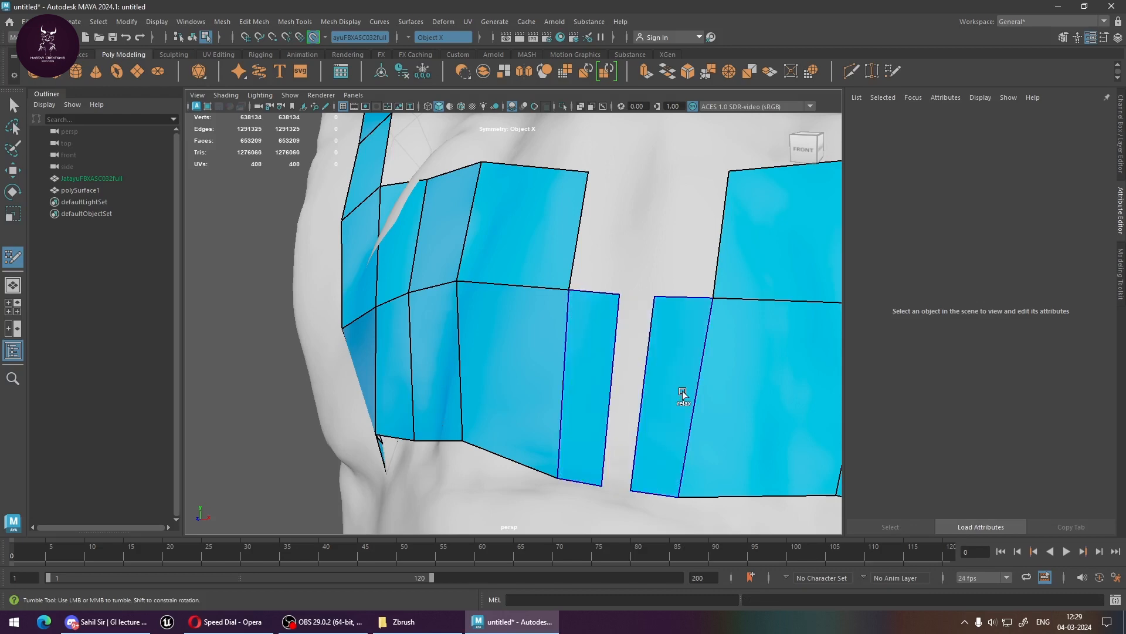
left_click_drag(633, 411, 614, 437)
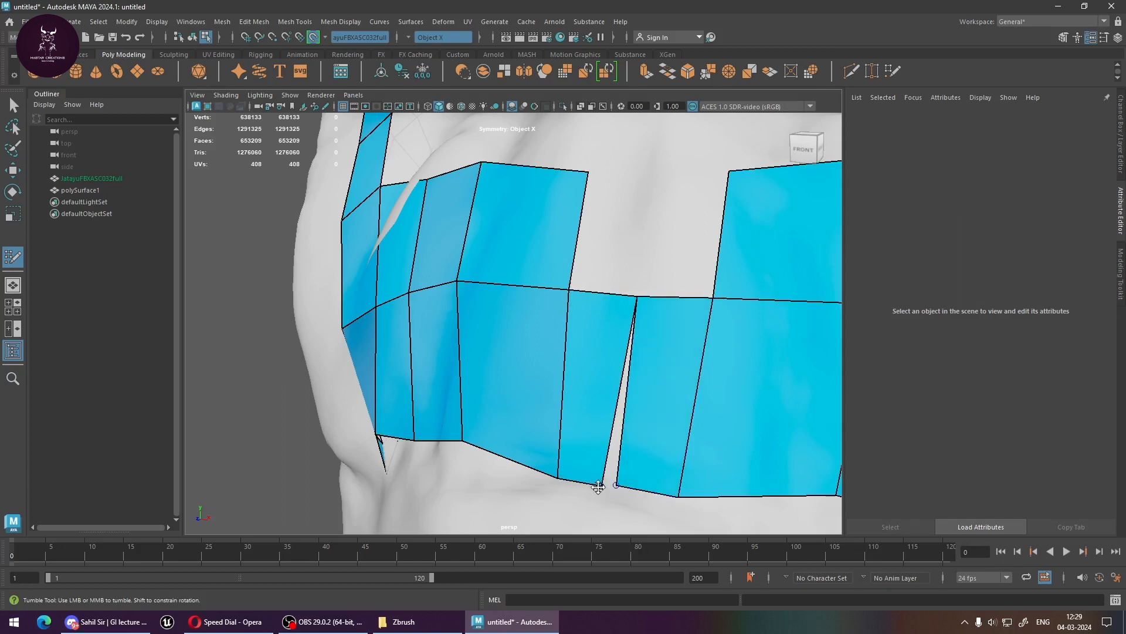
left_click_drag(602, 483, 613, 486)
Fill the upper forehead gap with a mirrored pair of quads and merge their inner vertices along the midline
middle_click_drag(667, 372, 649, 393, "alt")
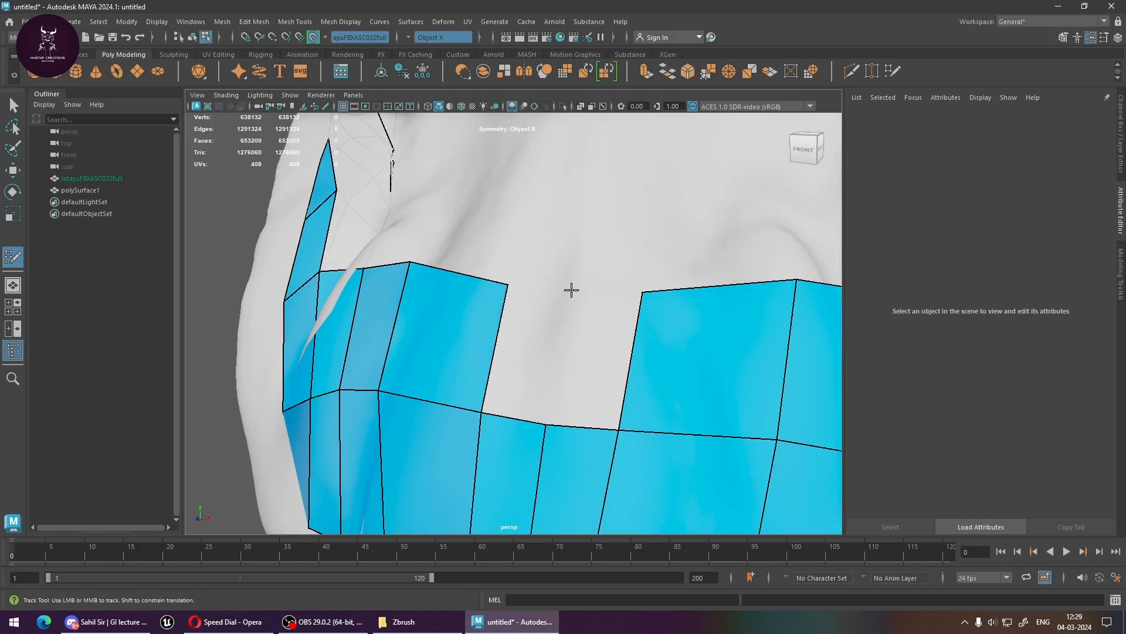
left_click(571, 289)
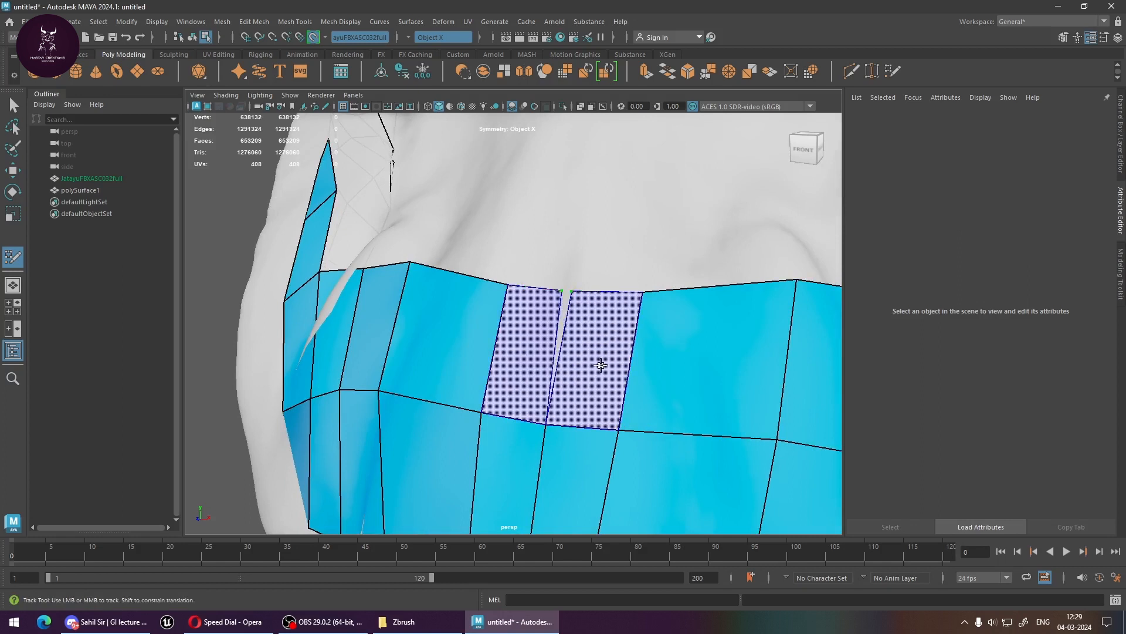
left_click(602, 365, "shift")
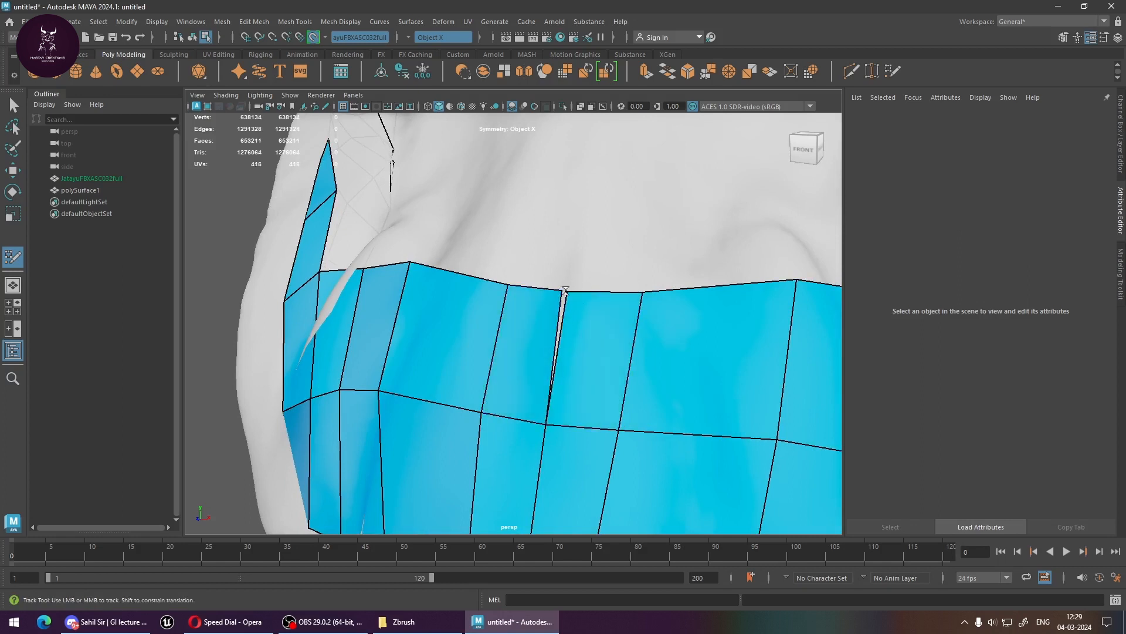
left_click_drag(561, 289, 566, 292)
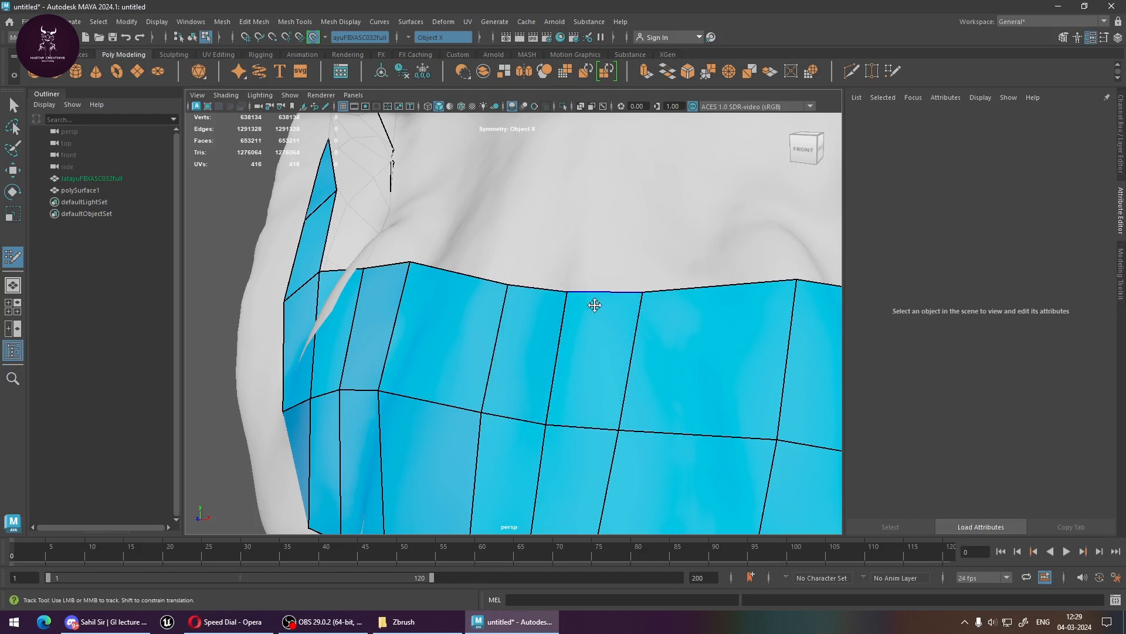
Place a row of vertices along the brow ridge above the upper edge of the eye patch
scroll(594, 308, "down", 5)
left_click_drag(722, 366, 653, 382, "alt")
middle_click_drag(680, 361, 795, 435, "alt")
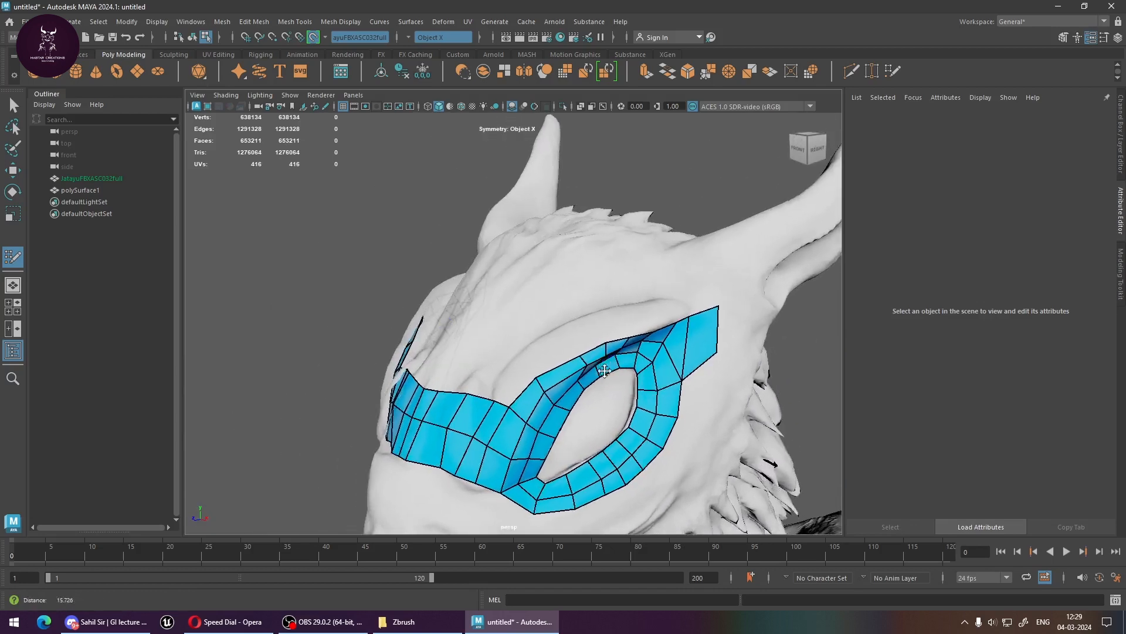
scroll(598, 390, "up", 5)
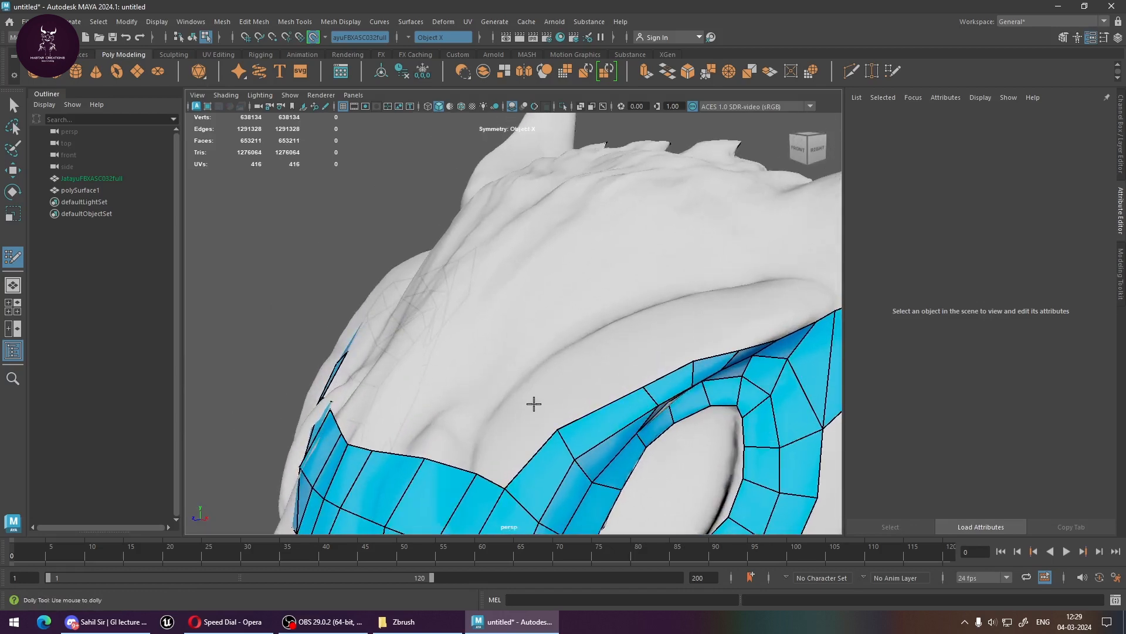
left_click(623, 353)
left_click_drag(799, 375, 717, 347, "alt")
middle_click_drag(622, 258, 656, 352, "alt")
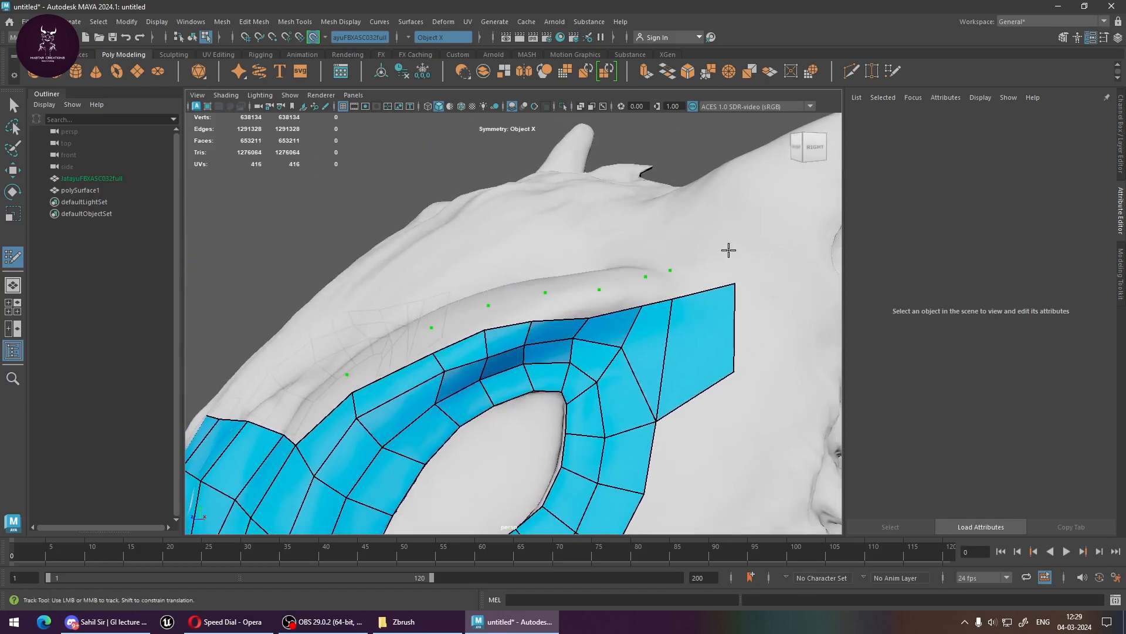
middle_click_drag(607, 352, 704, 352, "alt")
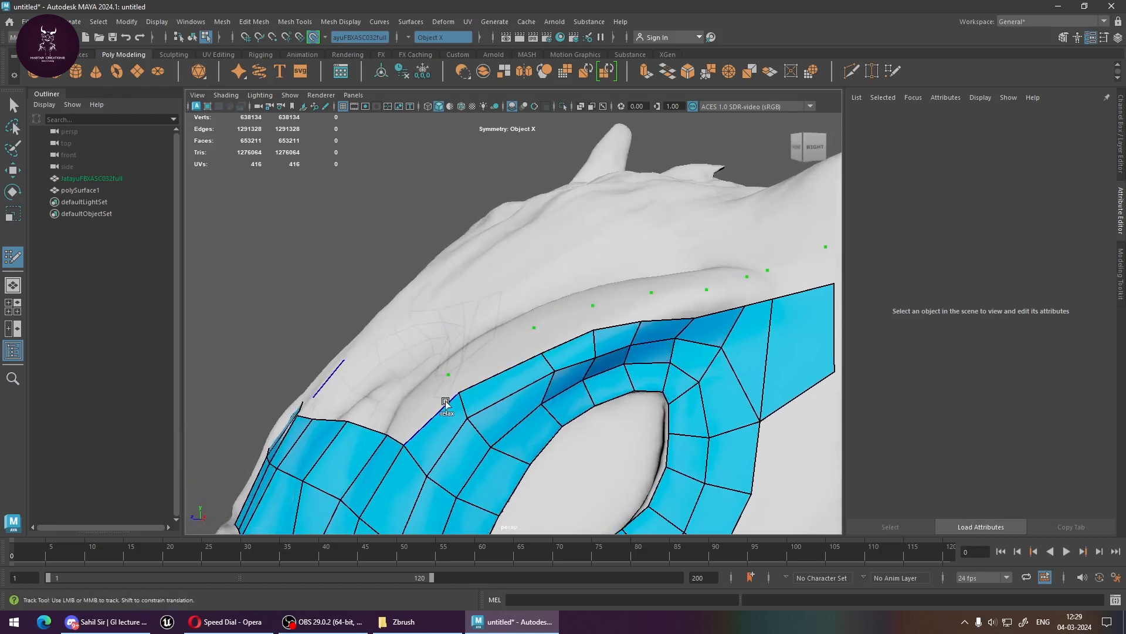
Fill the strip between the new brow vertices and the eye patch's upper edge with quads, from the forehead to the outer corner
left_click_drag(436, 396, 459, 376, "alt")
mouse_move(591, 388)
middle_mouse_down("alt")
mouse_move(596, 402)
mouse_move(534, 354)
middle_mouse_up("alt")
left_click(562, 472, "shift")
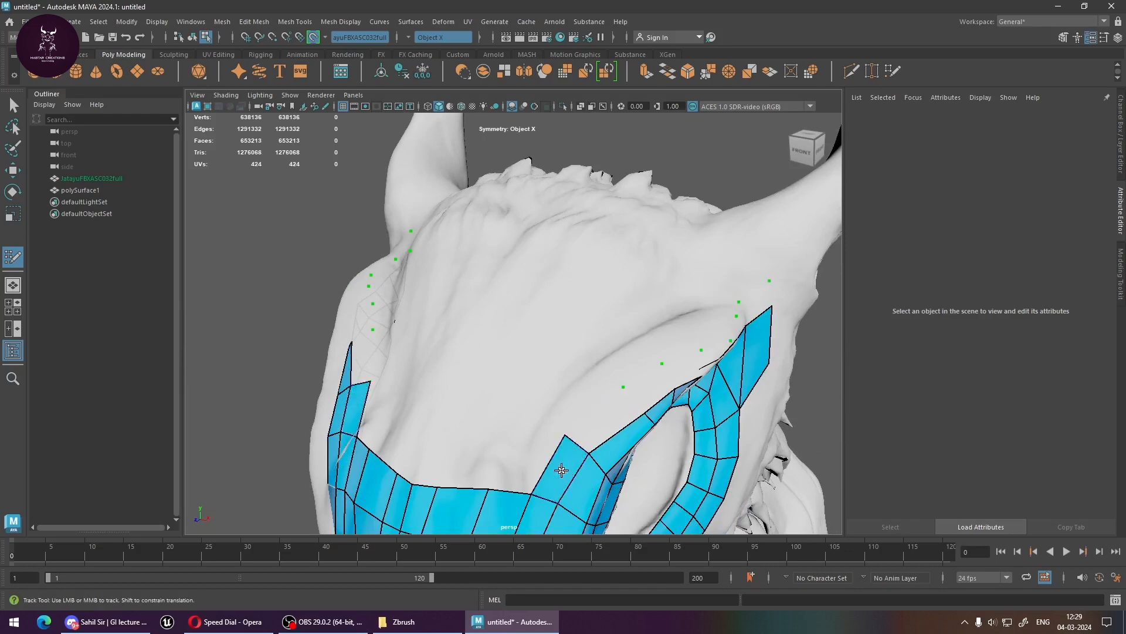
left_click(610, 413, "shift")
left_click(650, 392, "shift")
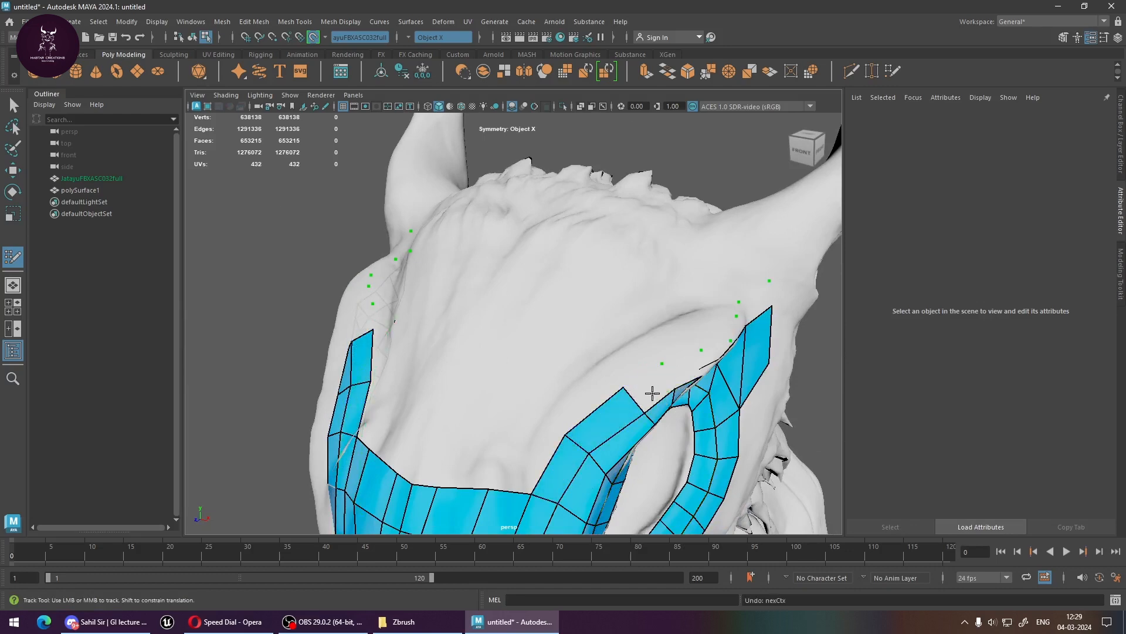
left_click(685, 371, "shift")
left_click_drag(715, 360, 653, 374, "alt")
left_click(305, 284, "shift")
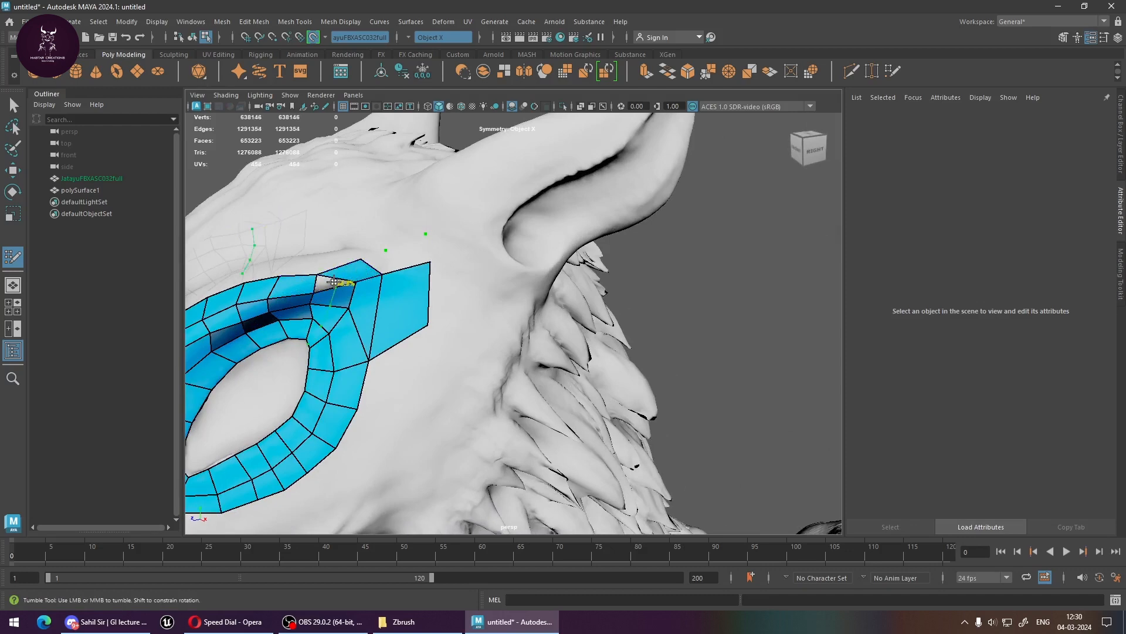
left_click(331, 276, "shift")
left_click(378, 264, "shift")
left_click(408, 261, "shift")
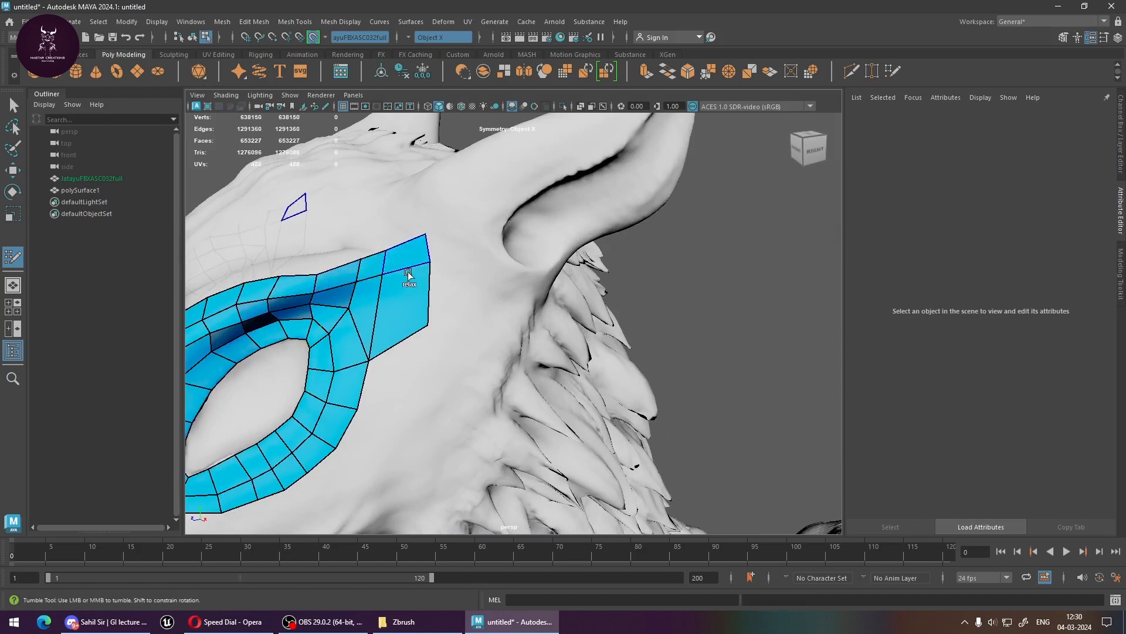
Try to build a separate quad from four new vertices at the base of the ear
mouse_move(335, 321)
middle_mouse_down("alt")
mouse_move(473, 339)
mouse_move(470, 375)
middle_mouse_up("alt")
left_click_drag(469, 376, 531, 377, "alt")
left_click_drag(653, 379, 611, 384, "alt")
middle_click_drag(610, 384, 568, 389, "alt")
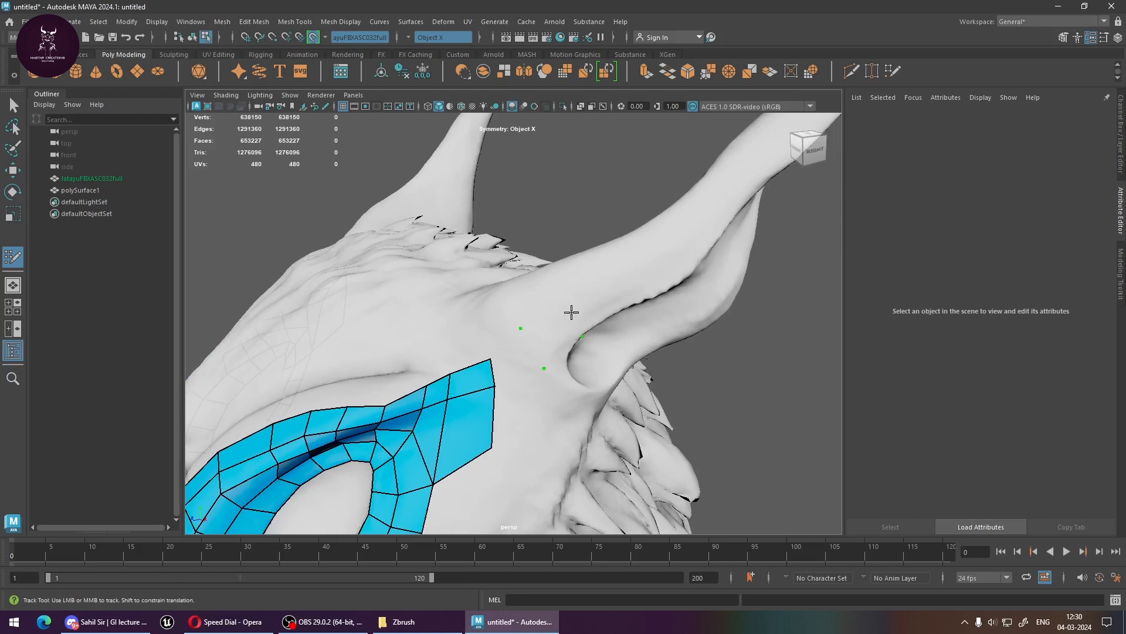
left_click(558, 304)
left_click(545, 332, "shift")
mouse_move(574, 395)
left_mouse_down("alt")
mouse_move(533, 357)
mouse_move(581, 388)
left_mouse_up("alt")
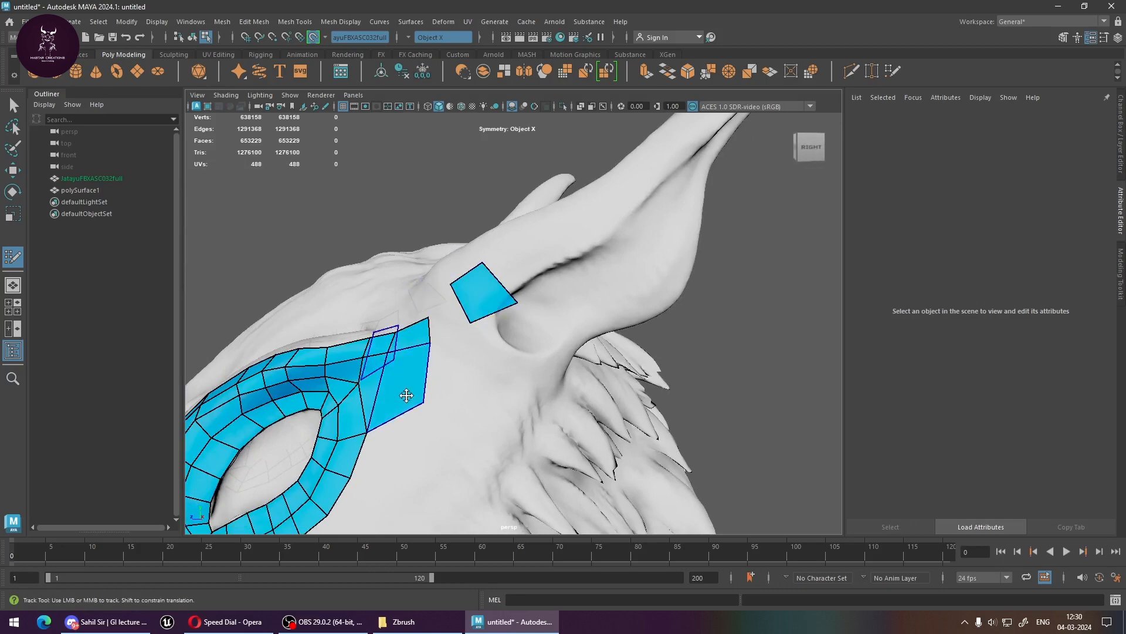
key("ctrl+z")
key("ctrl+z")
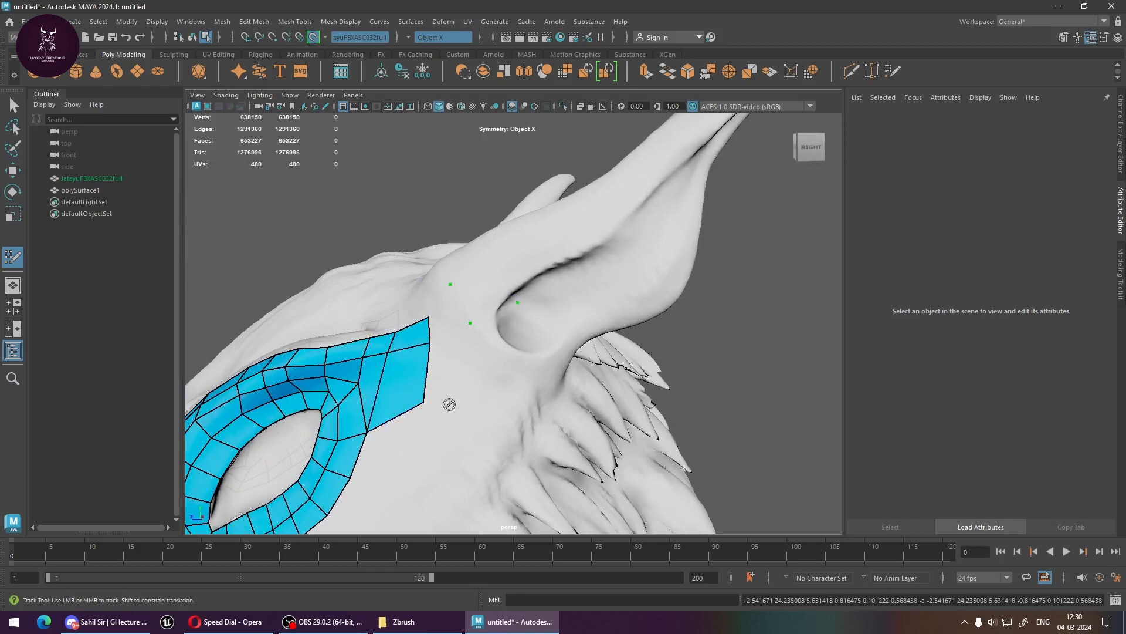
Try to delete faces from the upper row of the forehead patch
left_click_drag(447, 400, 593, 387, "alt")
middle_click_drag(592, 388, 604, 421, "alt")
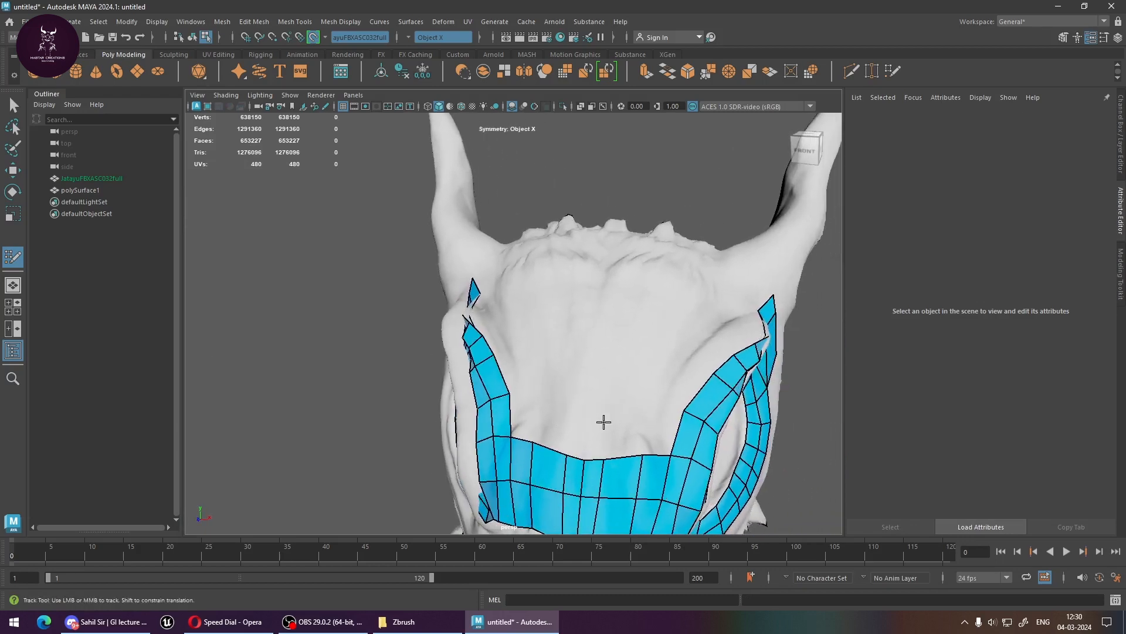
left_click(655, 455, "ctrl+shift")
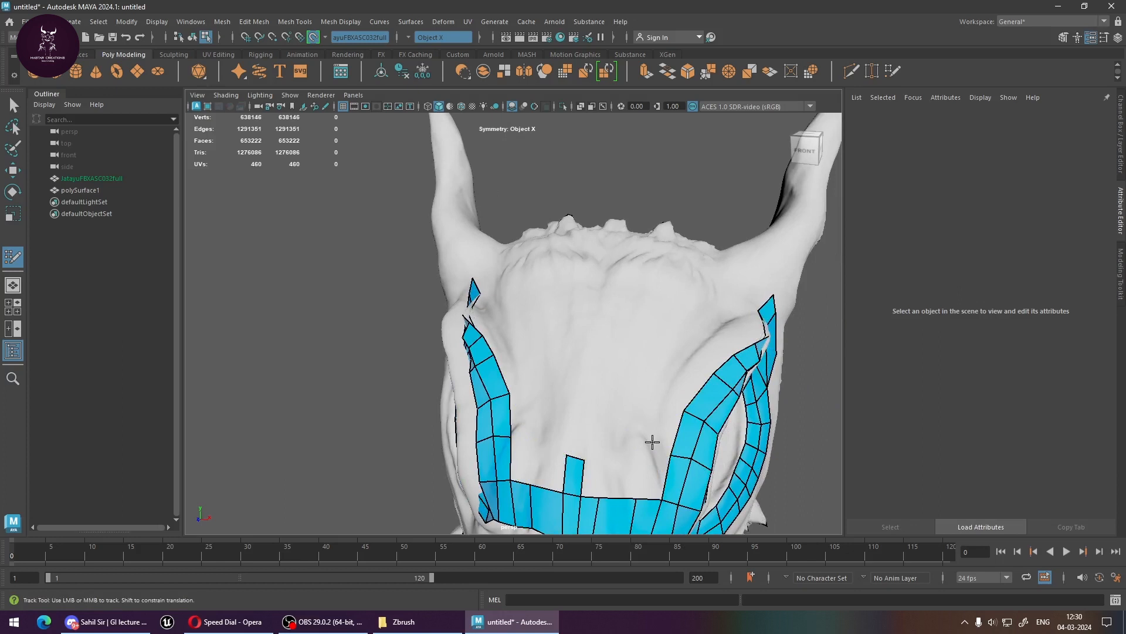
key("ctrl+z")
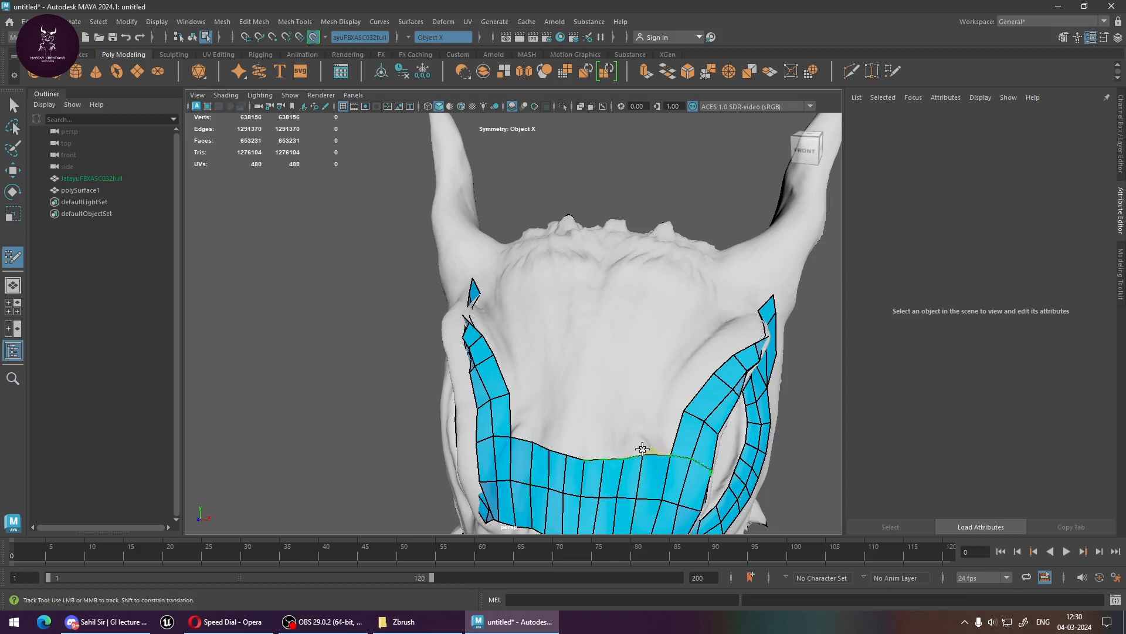
Try to insert an edge loop through the upper forehead row and pull its upper border edges upward
left_click(642, 451, "ctrl")
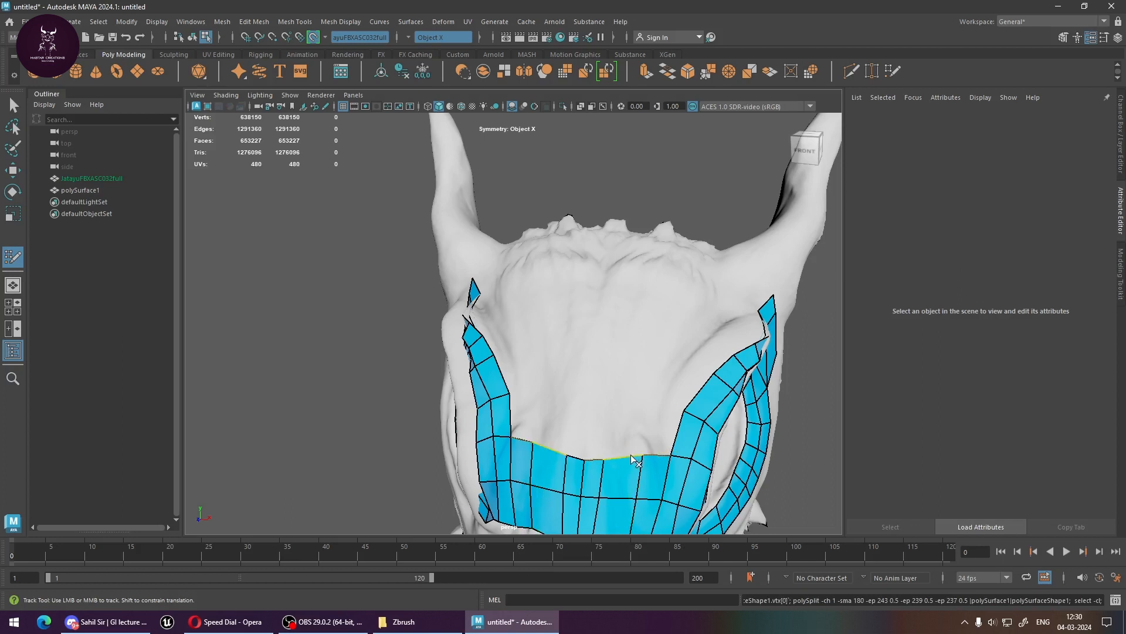
mouse_move(631, 455)
left_mouse_down()
mouse_move(653, 385)
mouse_move(644, 415)
left_mouse_up()
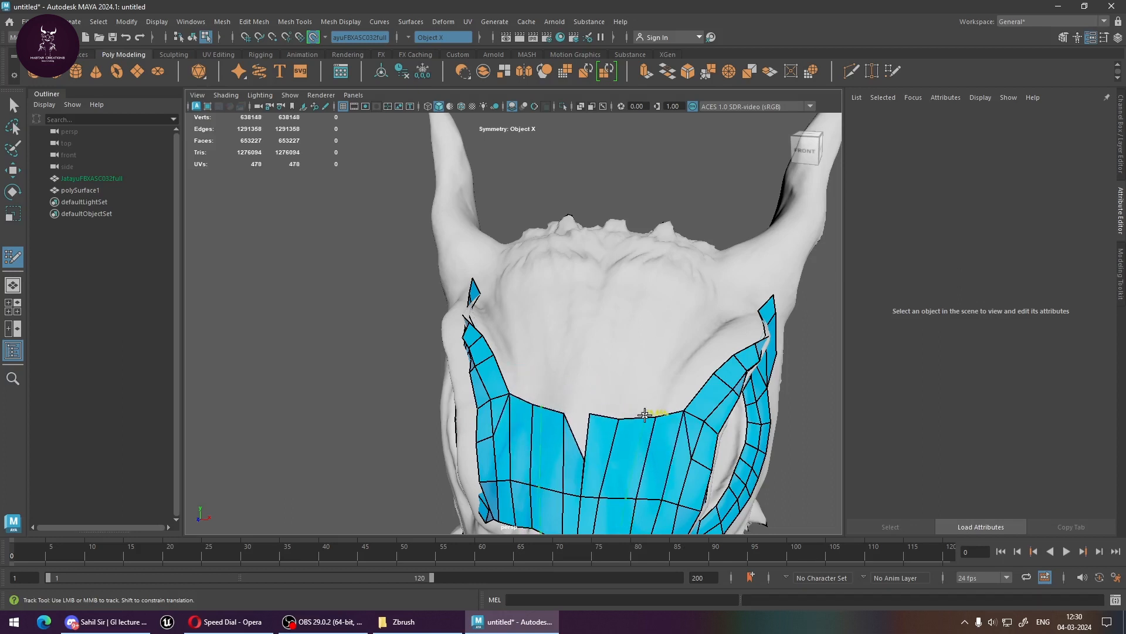
key("ctrl+z")
mouse_move(631, 455)
middle_mouse_down()
mouse_move(641, 459)
mouse_move(623, 443)
middle_mouse_up()
key("ctrl+z")
mouse_move(630, 455)
right_mouse_down("ctrl+shift")
mouse_move(632, 420)
mouse_move(630, 455)
right_mouse_up("ctrl+shift")
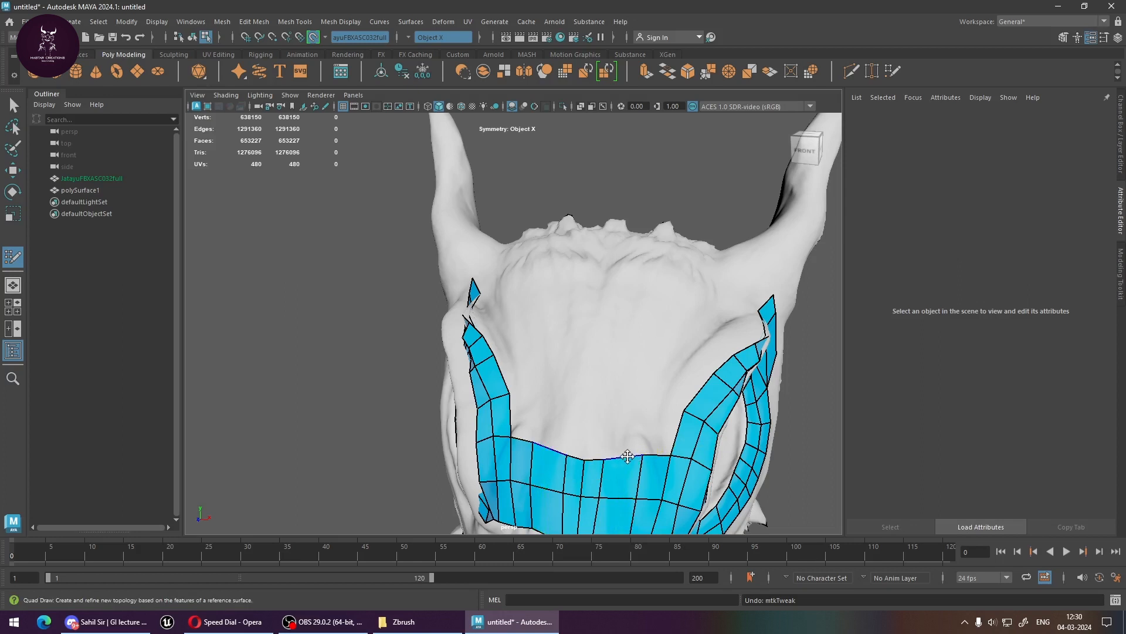
mouse_move(627, 458)
middle_mouse_down("alt")
mouse_move(622, 440)
mouse_move(626, 449)
middle_mouse_up("alt")
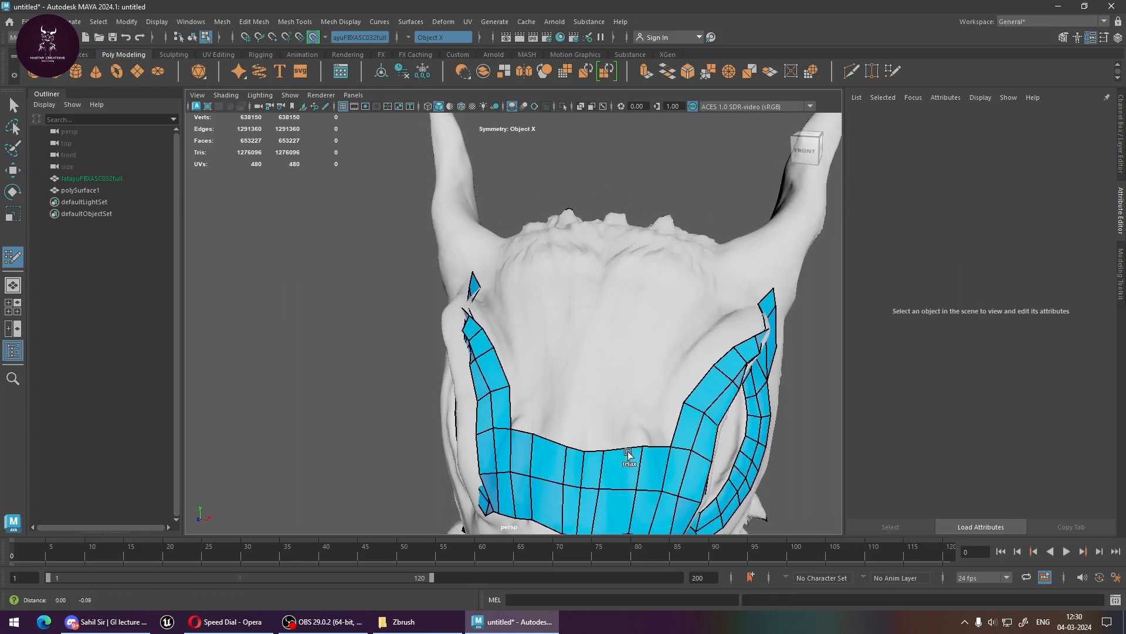
left_click_drag(626, 449, 620, 451, "alt")
right_click_drag(621, 452, 634, 476, "alt")
middle_click_drag(635, 454, 624, 452, "alt")
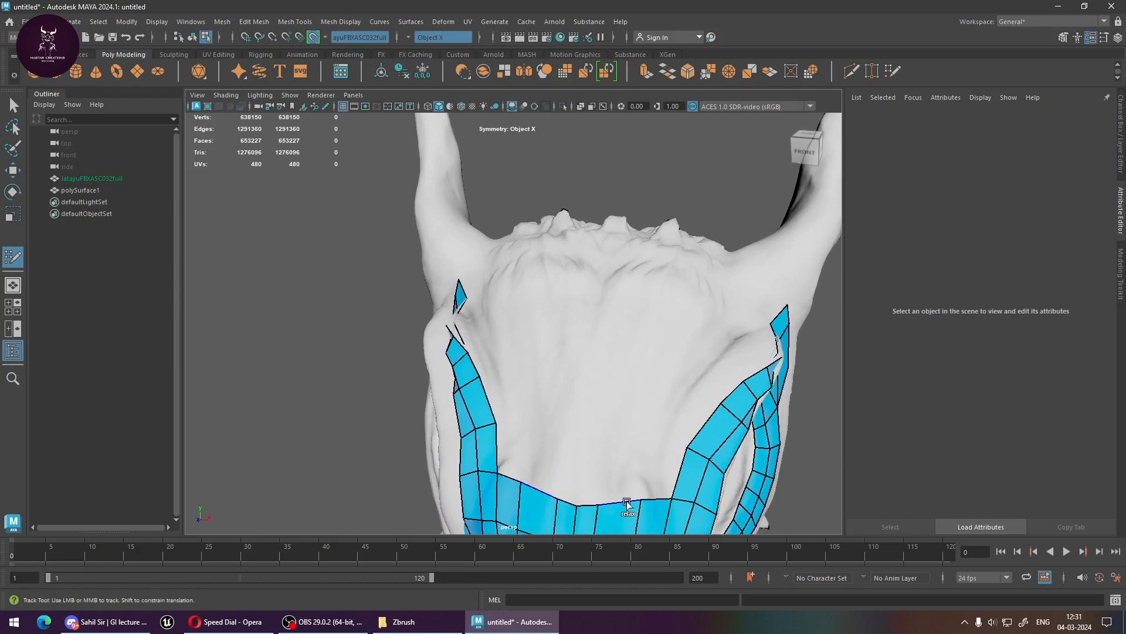
left_click_drag(627, 501, 614, 459, "alt")
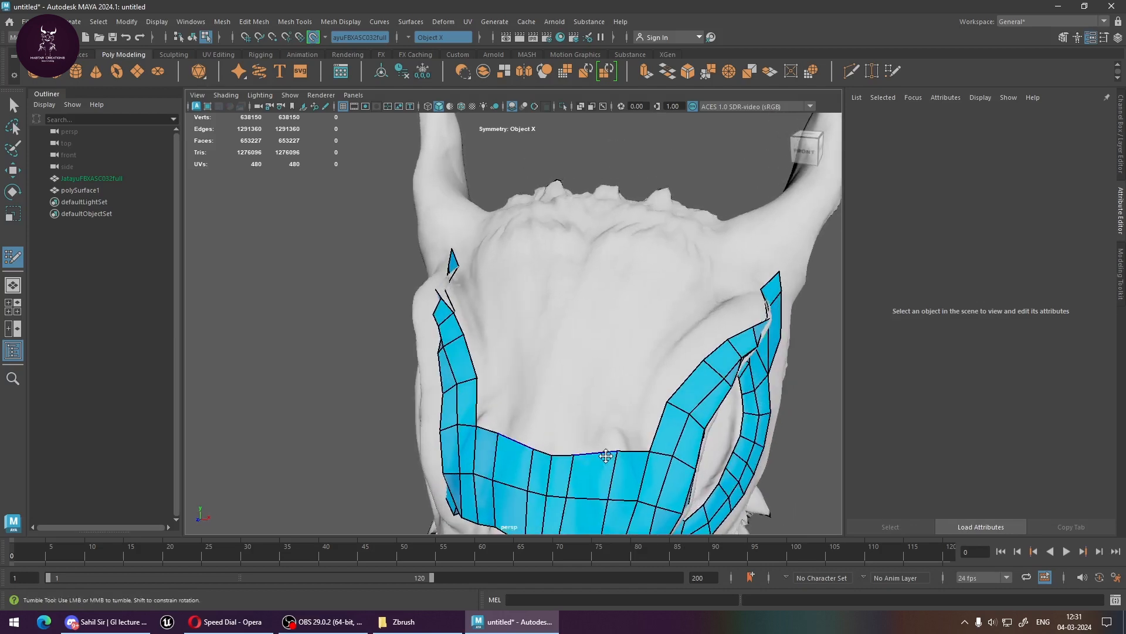
middle_click_drag(608, 464, 607, 446, "alt")
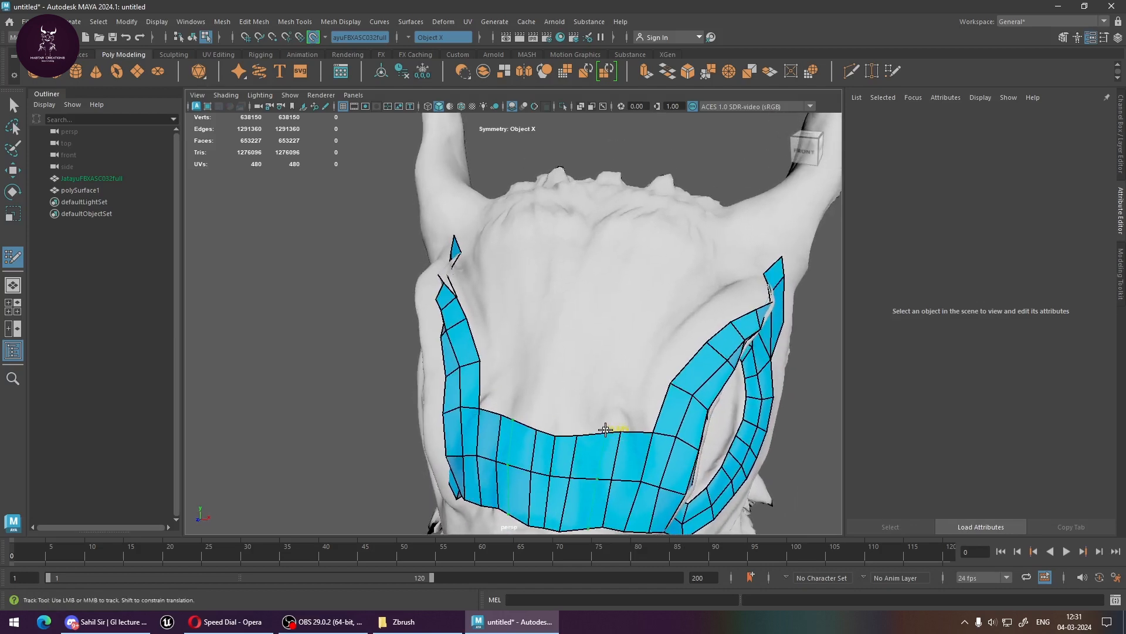
scroll(604, 433, "up", 1)
scroll(616, 415, "down", 10)
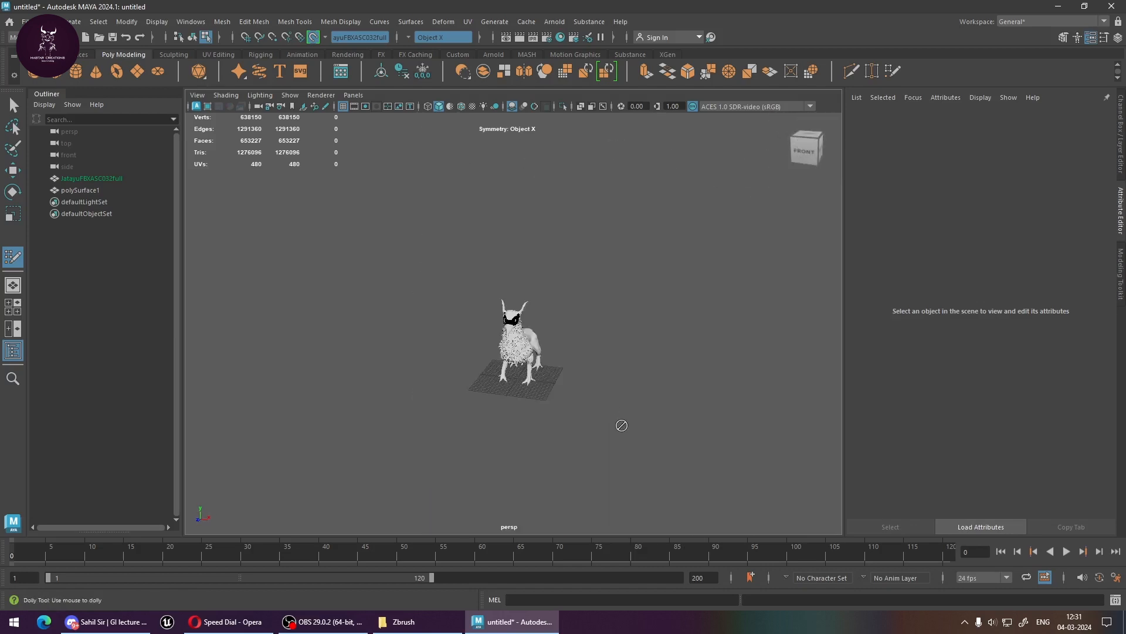
scroll(622, 425, "up", 12)
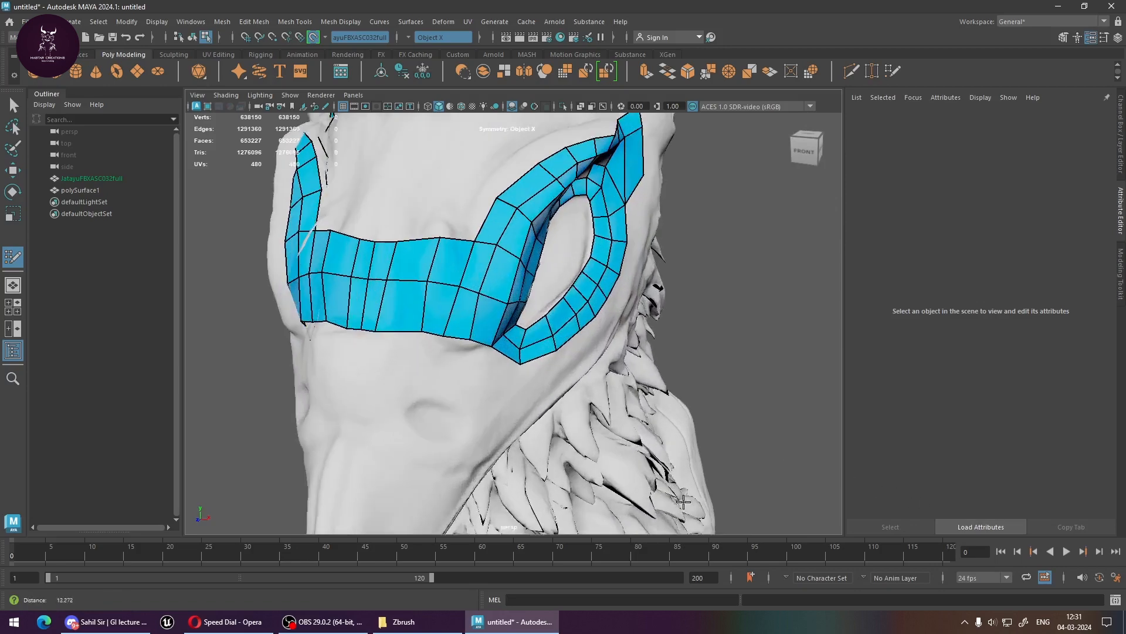
Add a mirrored row of quads above the forehead patch between the brow strips and merge its inner vertices along the midline
right_click_drag(684, 502, 701, 516, "alt")
middle_click_drag(575, 346, 697, 474, "alt")
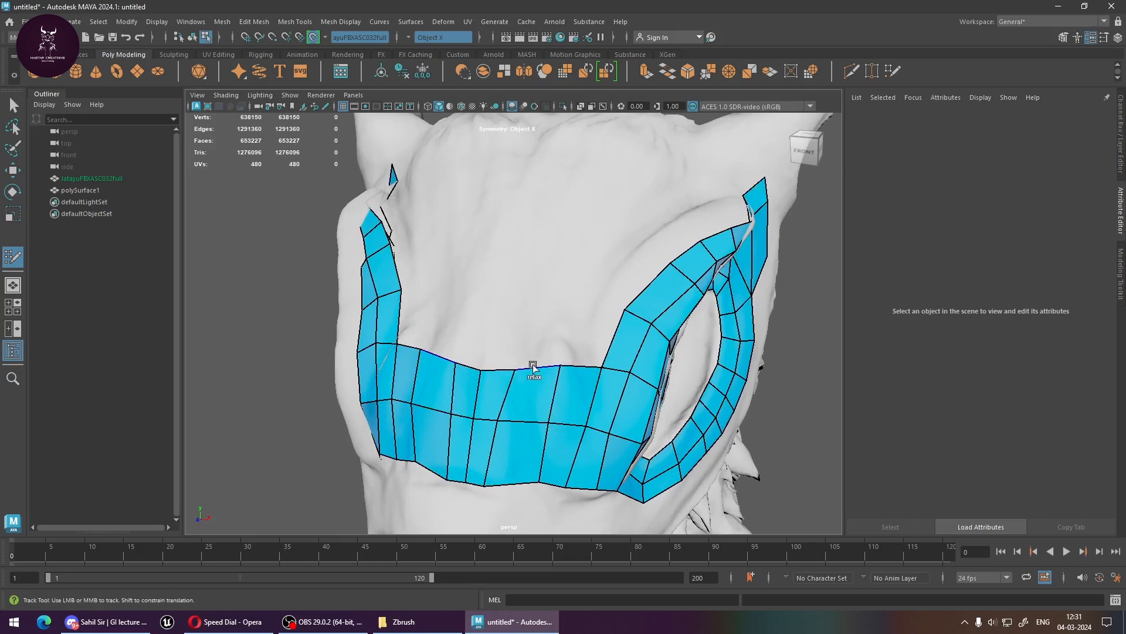
left_click(537, 328)
middle_click_drag(553, 324, 548, 345, "alt")
left_click(505, 406, "shift")
key("ctrl+z")
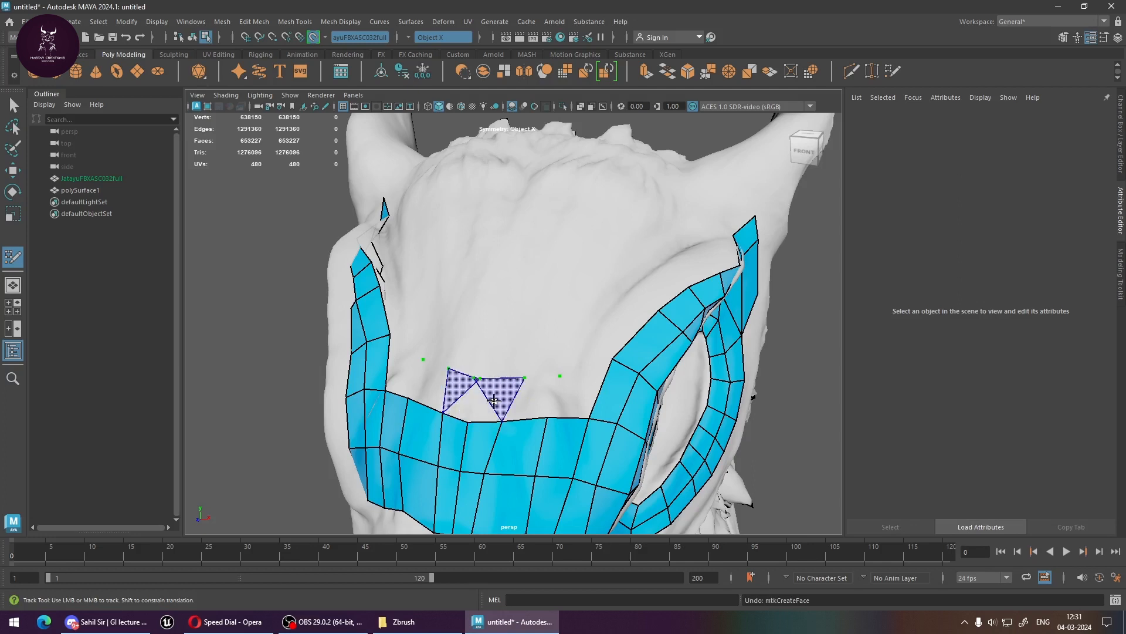
left_click(494, 402, "shift")
left_click(538, 400, "shift")
left_click(579, 395, "shift")
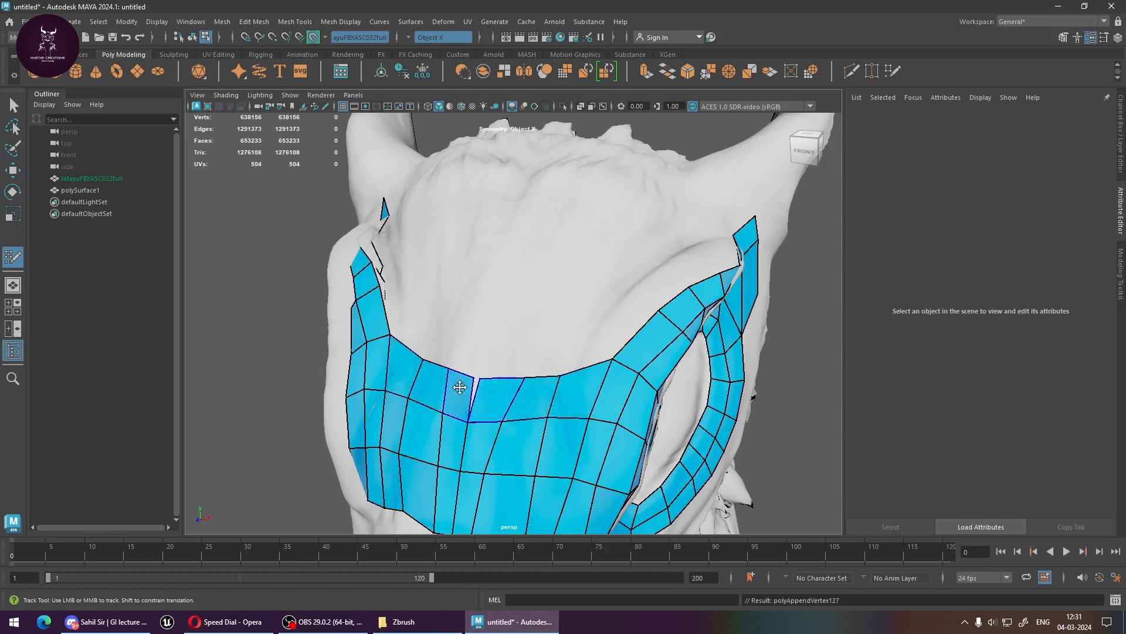
left_click_drag(479, 378, 568, 382)
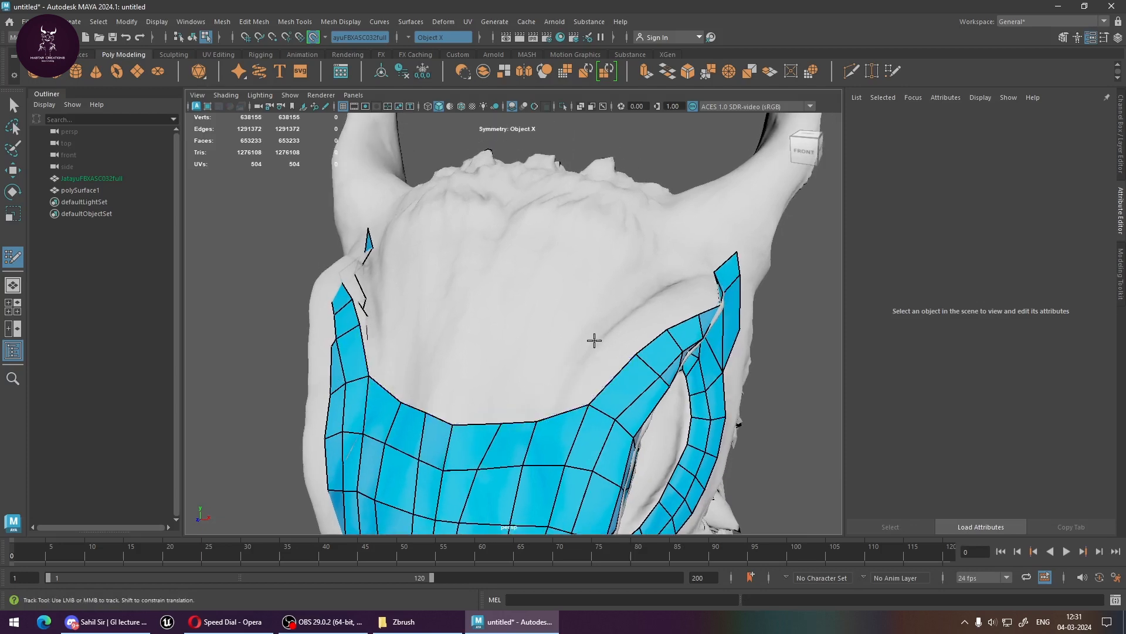
Move the upper border vertices of the new forehead row upward, including the midline vertex, to make its quads taller
middle_click_drag(595, 340, 589, 367, "alt")
left_click_drag(532, 443, 538, 403)
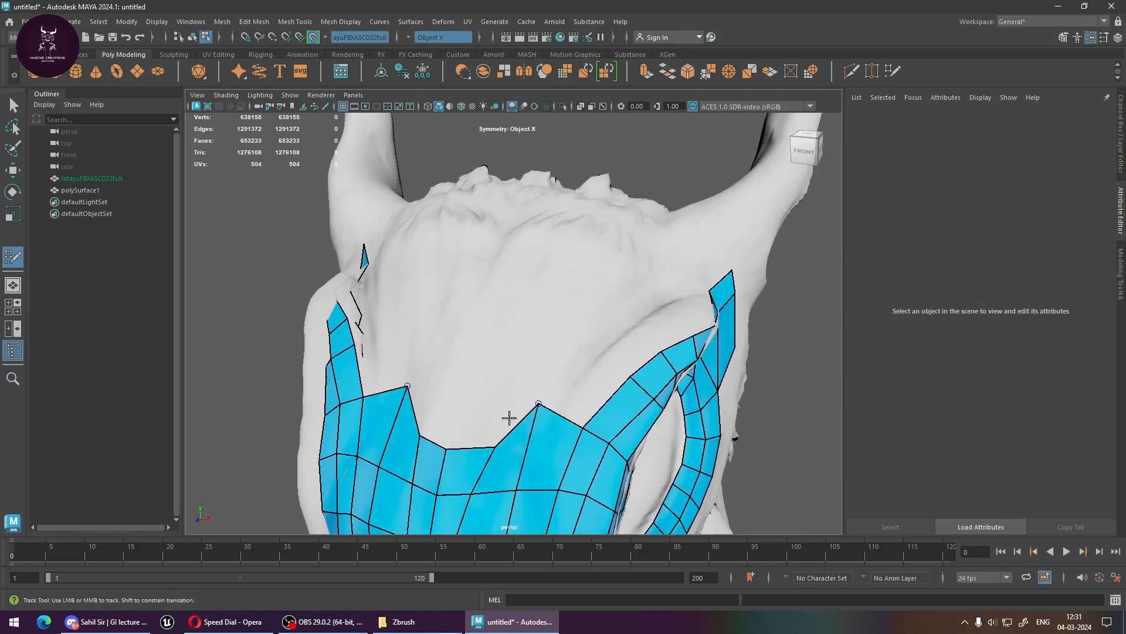
left_click_drag(494, 448, 504, 400)
left_click_drag(447, 448, 466, 394)
middle_click_drag(495, 382, 498, 403, "alt")
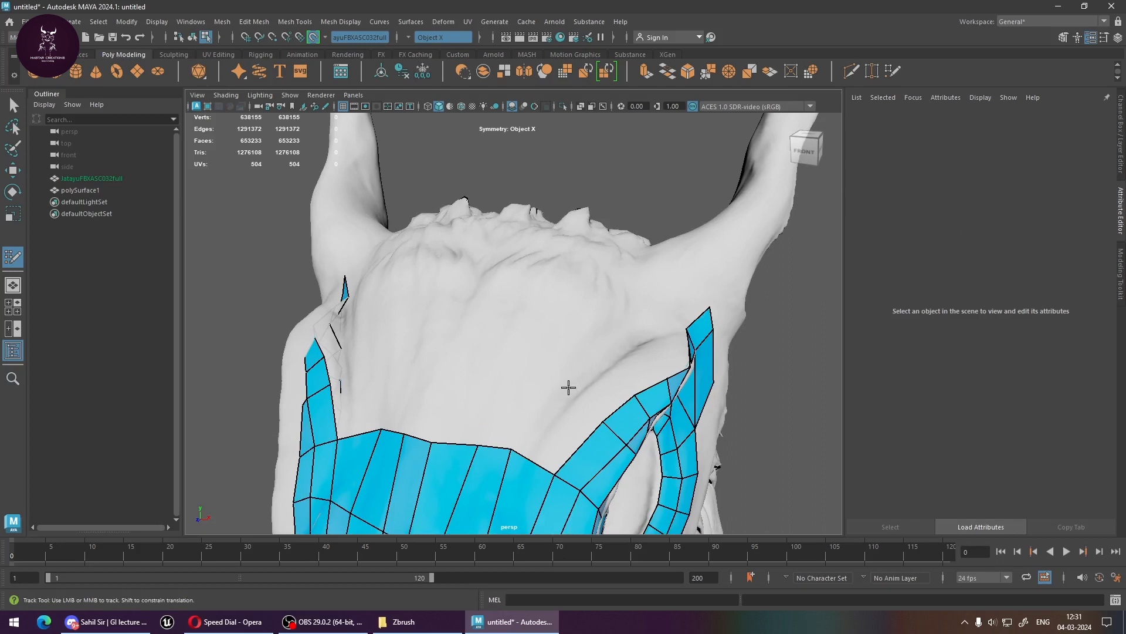
Add a mirrored row of quads above the forehead patch, merge its inner vertices along the midline and raise the merged vertex
left_click(511, 374)
left_click(461, 364)
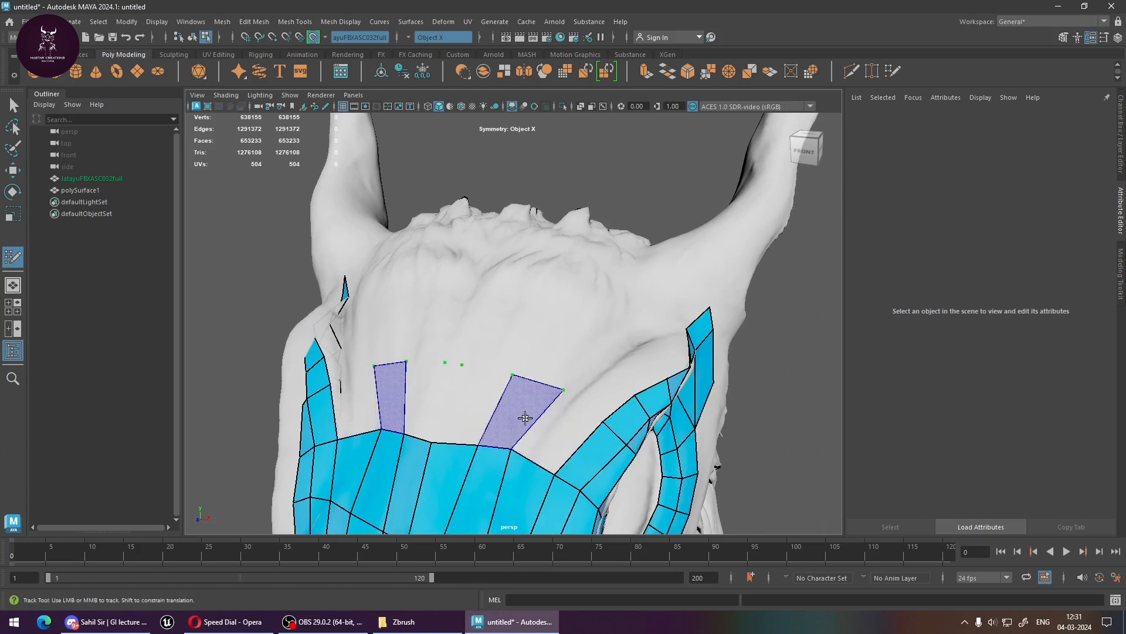
left_click(525, 418, "shift")
left_click(475, 403, "shift")
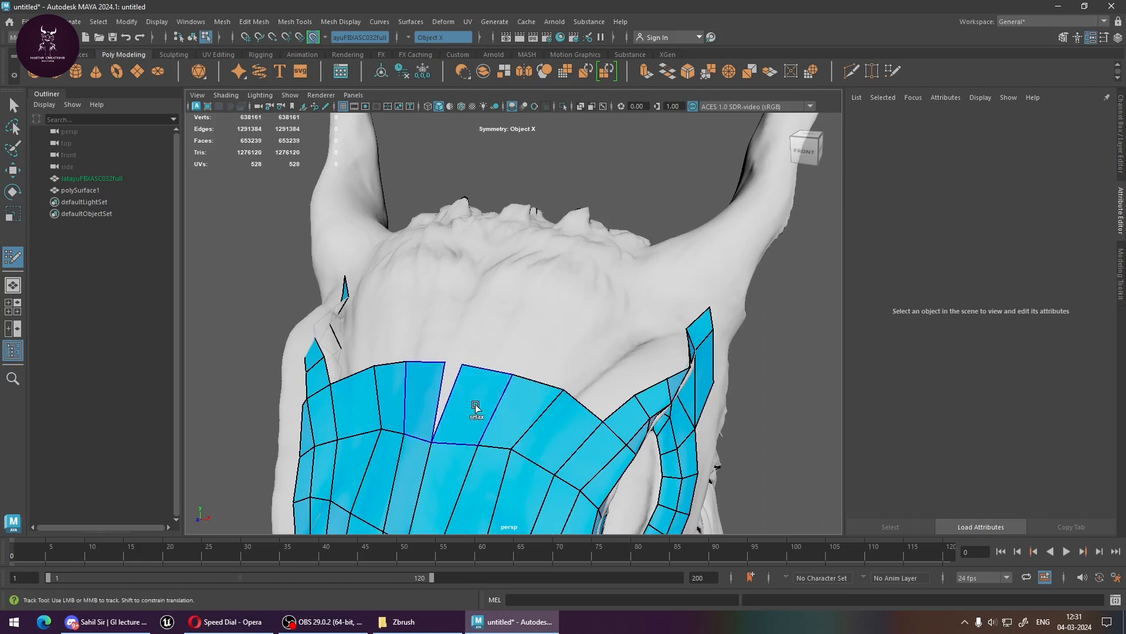
left_click_drag(461, 364, 453, 364)
middle_click_drag(584, 378, 529, 424, "alt")
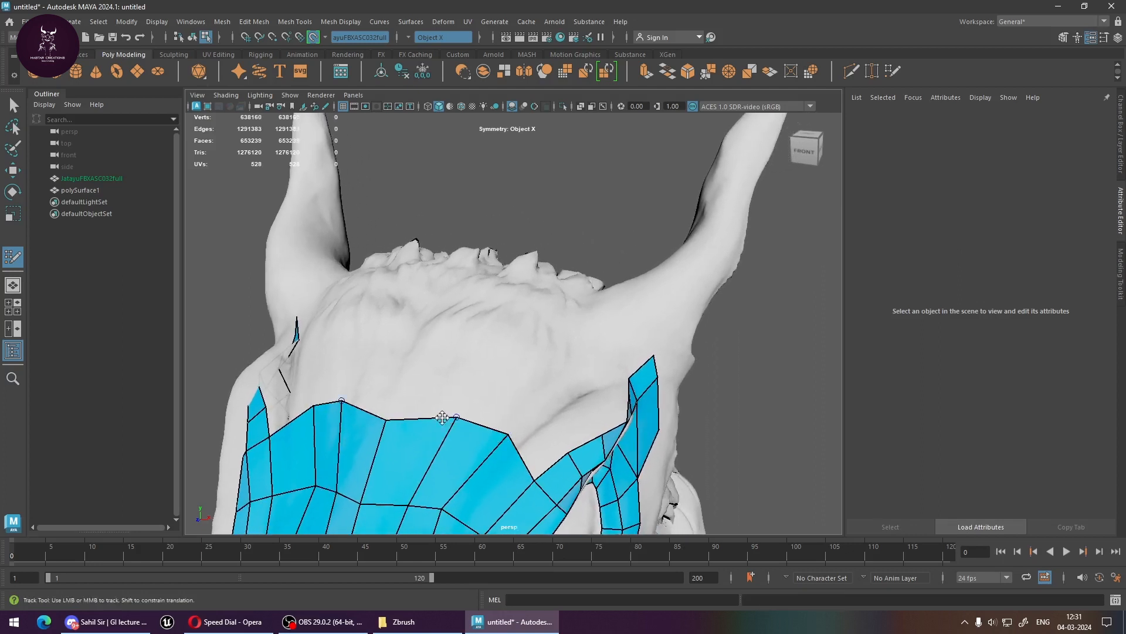
left_click_drag(386, 420, 392, 398)
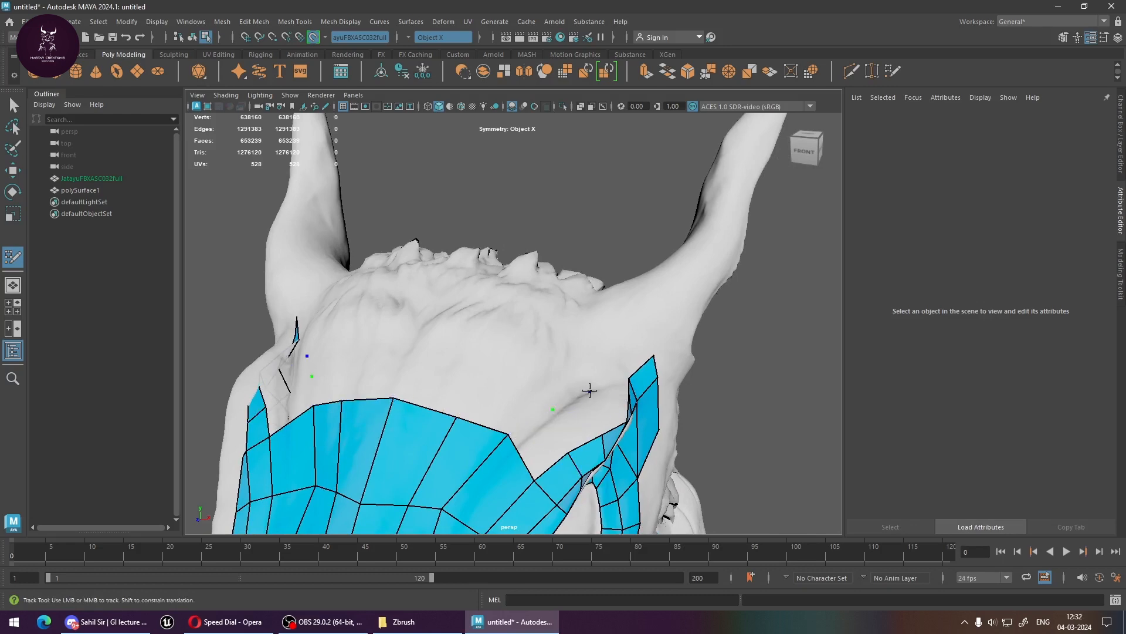
Fill a mirrored strip of quads above the brow, joining the forehead patch to the outer brow strip
mouse_move(589, 390)
left_mouse_down("alt")
mouse_move(558, 432)
mouse_move(515, 423)
mouse_move(446, 431)
left_mouse_up("alt")
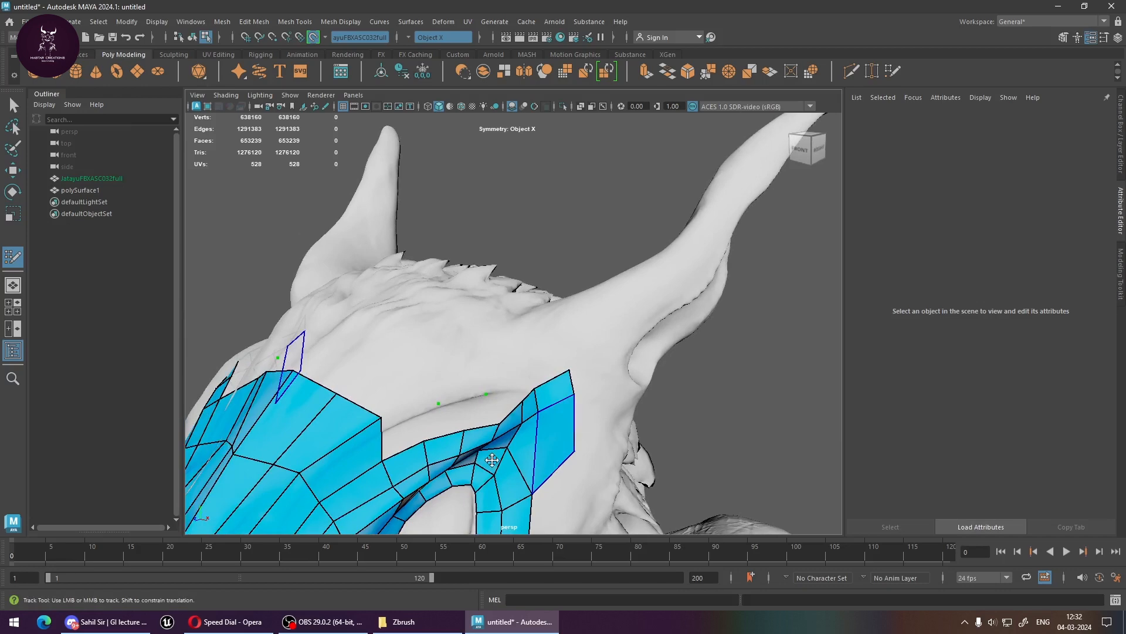
left_click(406, 431, "shift")
left_click(458, 412, "shift")
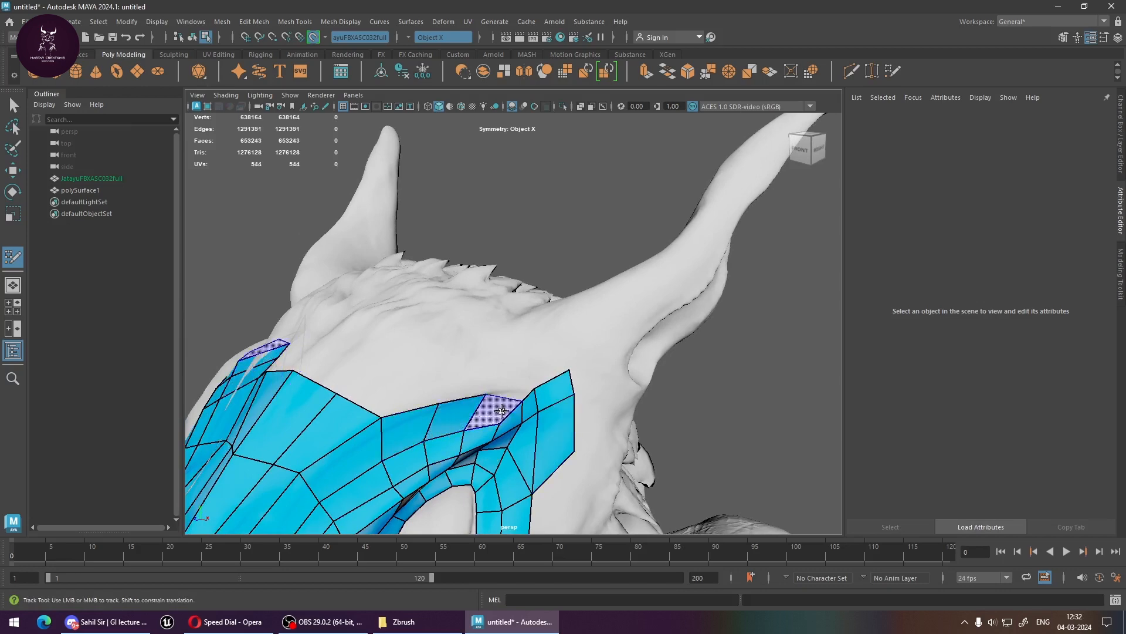
left_click(502, 411, "shift")
Add a second mirrored row of quads above the brow, from the forehead patch to the outer brow strip
left_click_drag(502, 411, 562, 415, "alt")
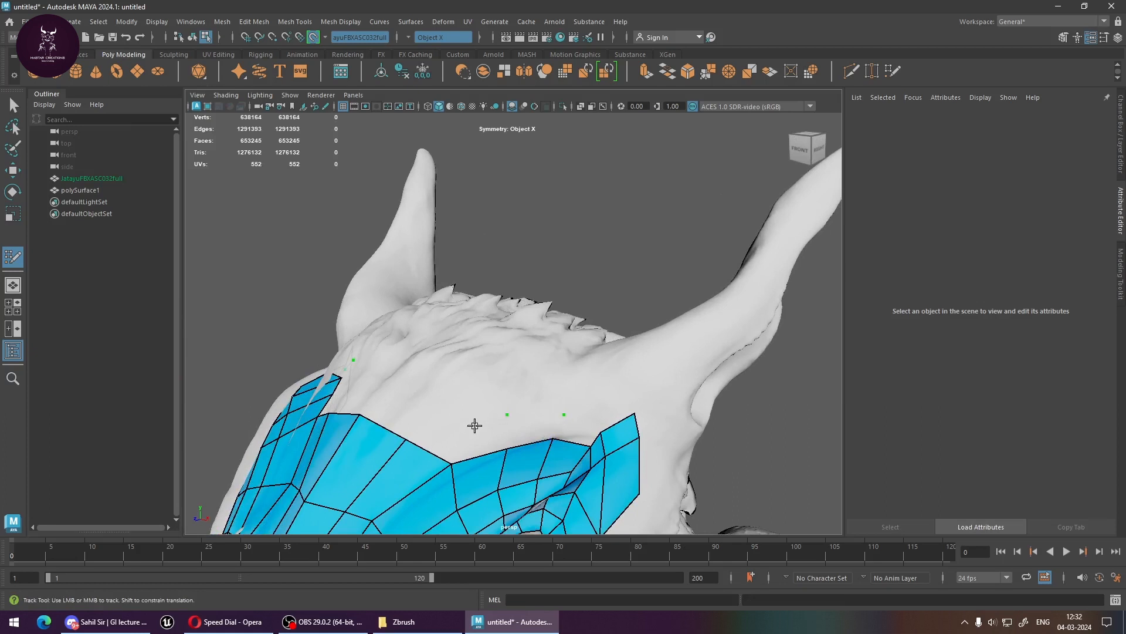
left_click(464, 427, "shift")
left_click(534, 427, "shift")
left_click(572, 430, "shift")
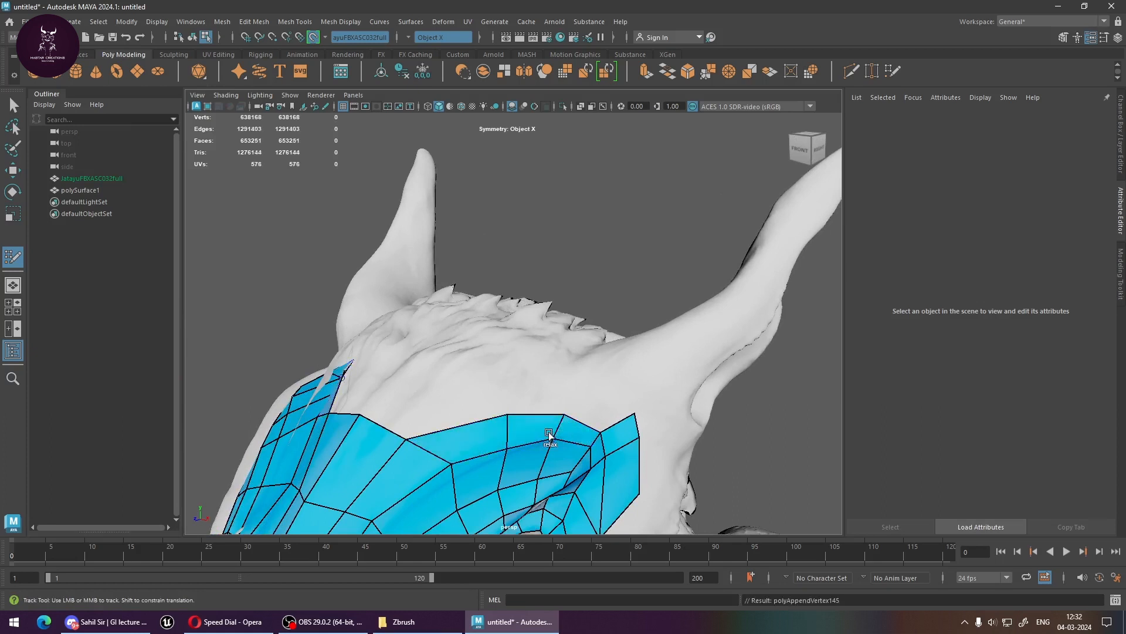
Pull the row's inner upper vertex toward the crown, then fill quads across the forehead and merge them at the midline
middle_click_drag(548, 434, 573, 455, "alt")
left_click_drag(564, 457, 518, 428)
left_click(469, 403)
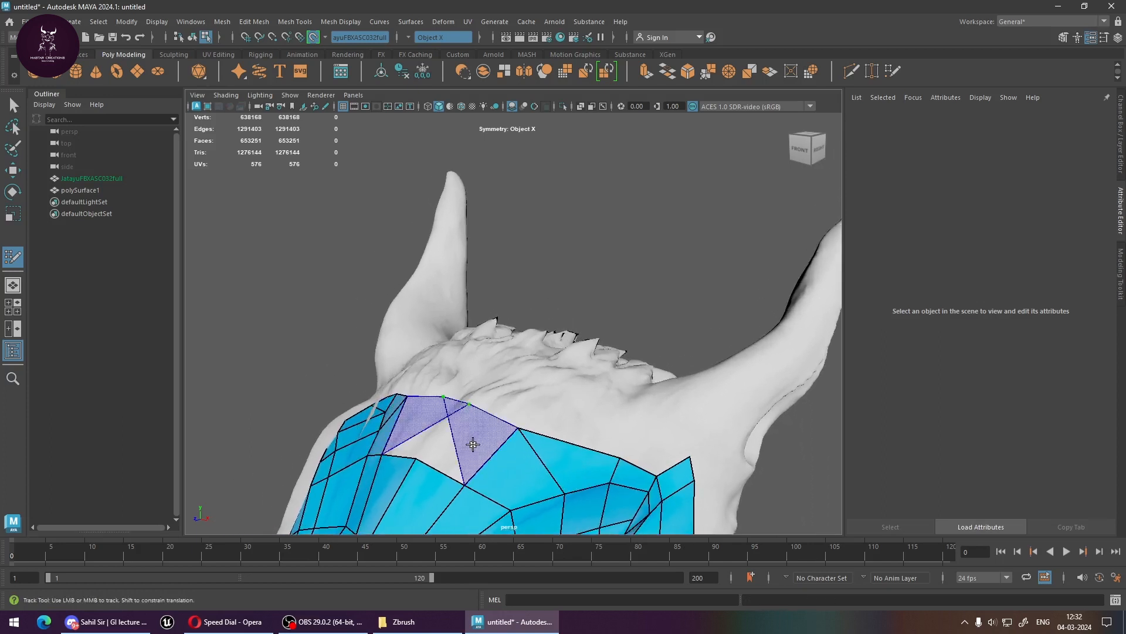
left_click(472, 443, "shift")
key("ctrl+z")
left_click(470, 445, "shift")
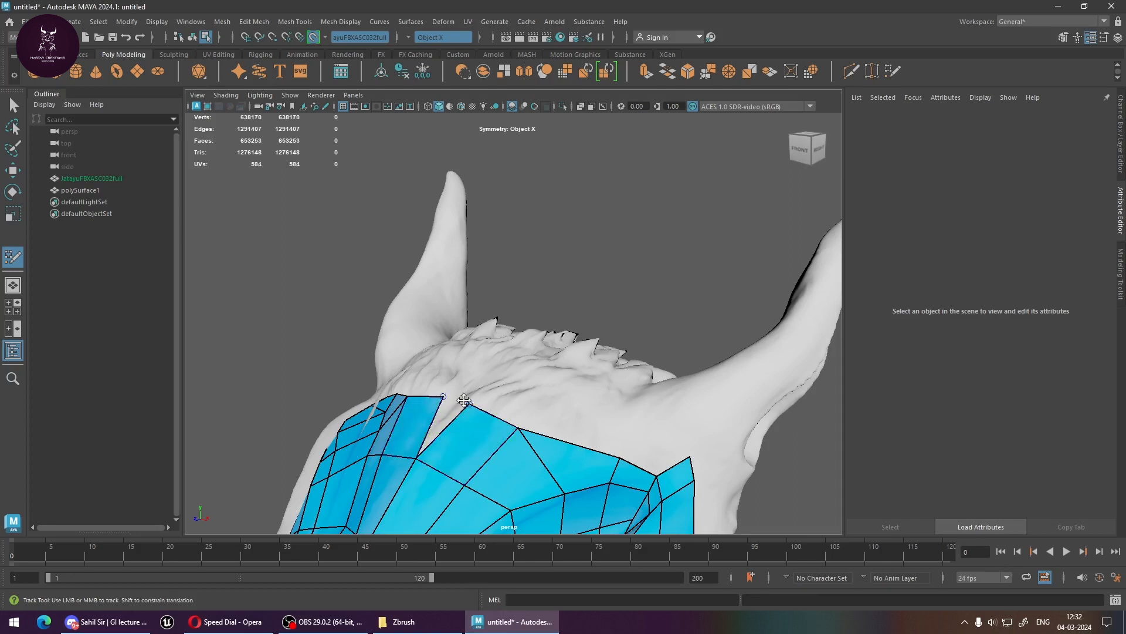
left_click_drag(466, 406, 456, 401)
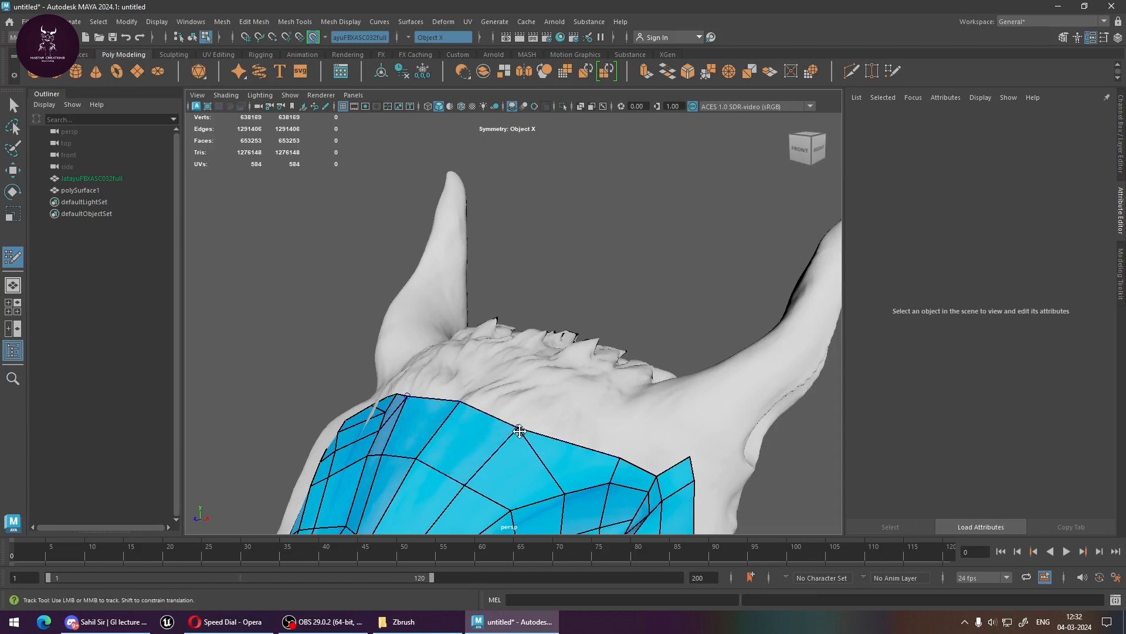
Reposition the upper border vertices of the new forehead row to even out its quads
left_click_drag(520, 430, 521, 441)
left_click_drag(622, 457, 619, 452)
middle_click_drag(630, 455, 564, 437, "alt")
left_click_drag(593, 460, 590, 454)
Add a mirrored row of quads between the horns above the upper forehead border and merge its inner vertices at the midline
middle_click_drag(589, 454, 588, 503, "alt")
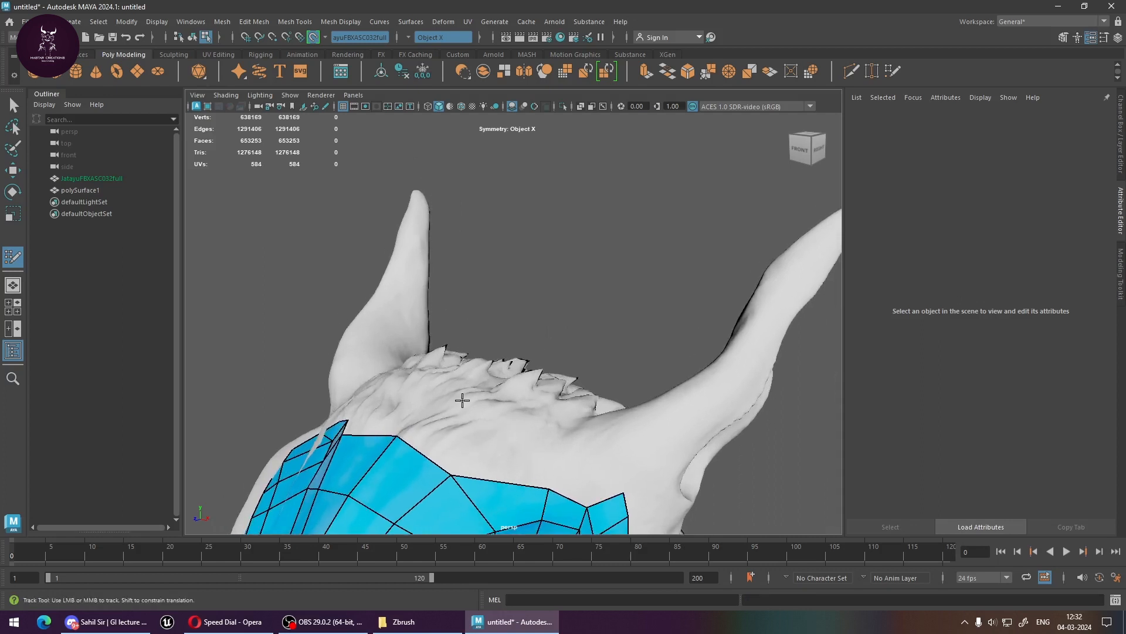
left_click(511, 424)
left_click(589, 482, "shift")
left_click(532, 466, "shift")
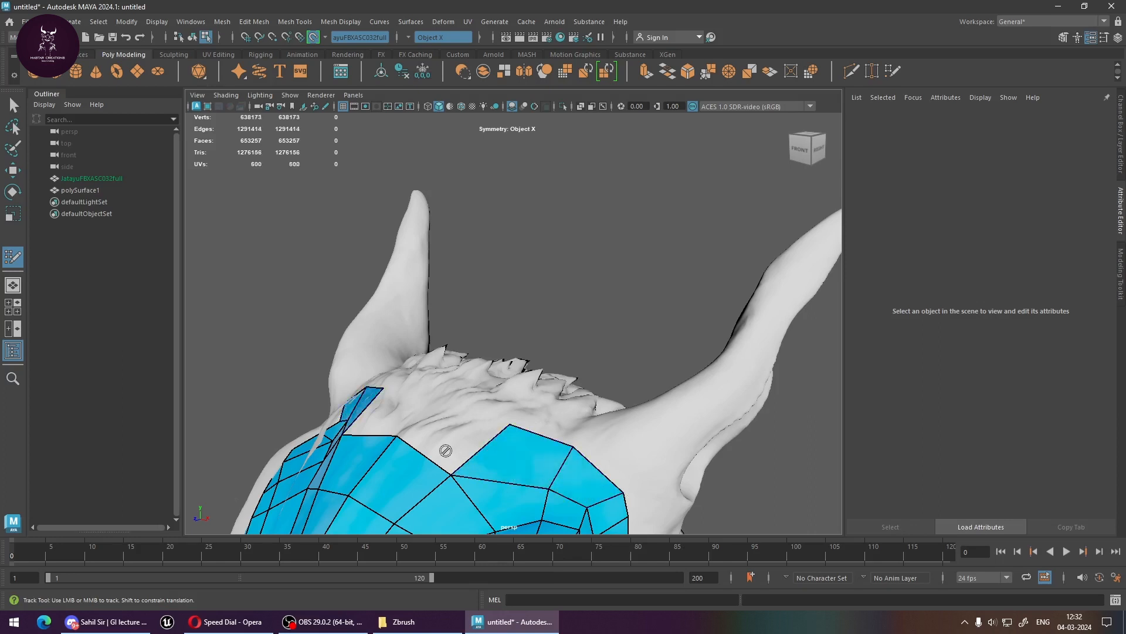
left_click_drag(479, 452, 490, 398, "alt")
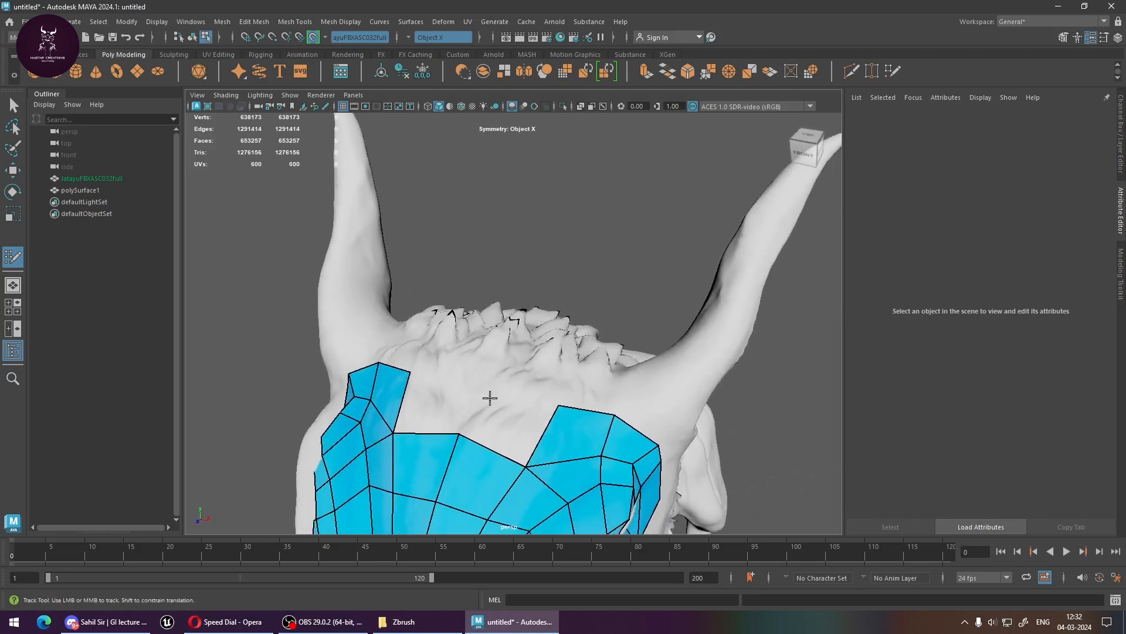
left_click(488, 382)
left_click(514, 430, "shift")
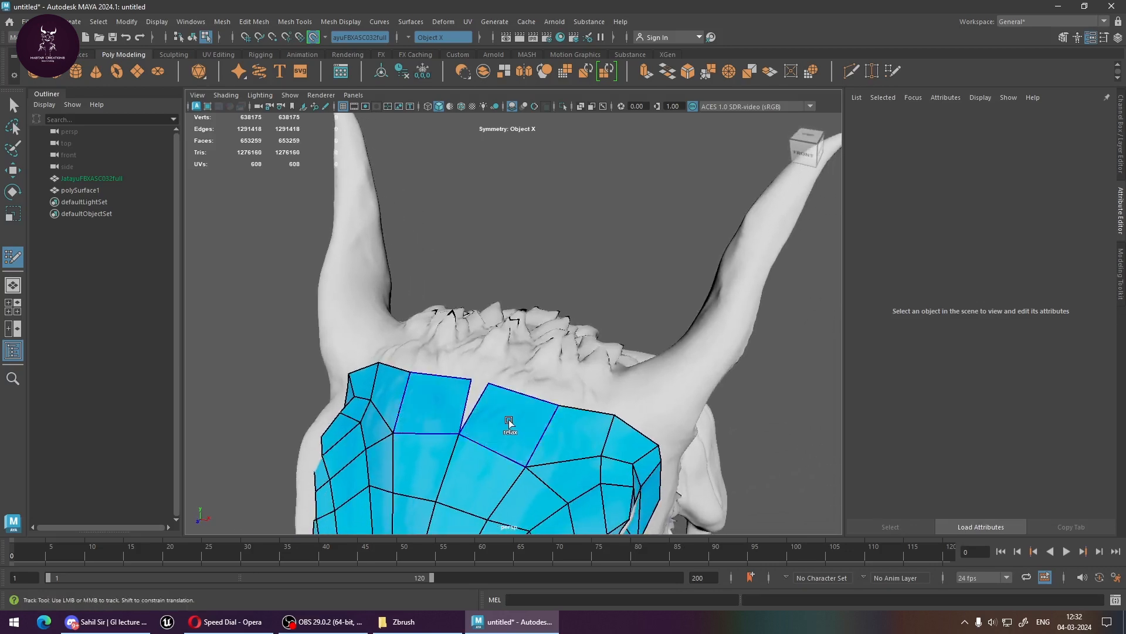
left_click_drag(489, 381, 480, 382)
Examine the retopologized forehead, brow and eye mesh from the side and front for shape and edge flow
left_click_drag(566, 459, 493, 352, "alt")
left_click_drag(589, 404, 604, 372, "alt")
right_click_drag(603, 372, 516, 458, "alt")
middle_click_drag(517, 458, 606, 396, "alt")
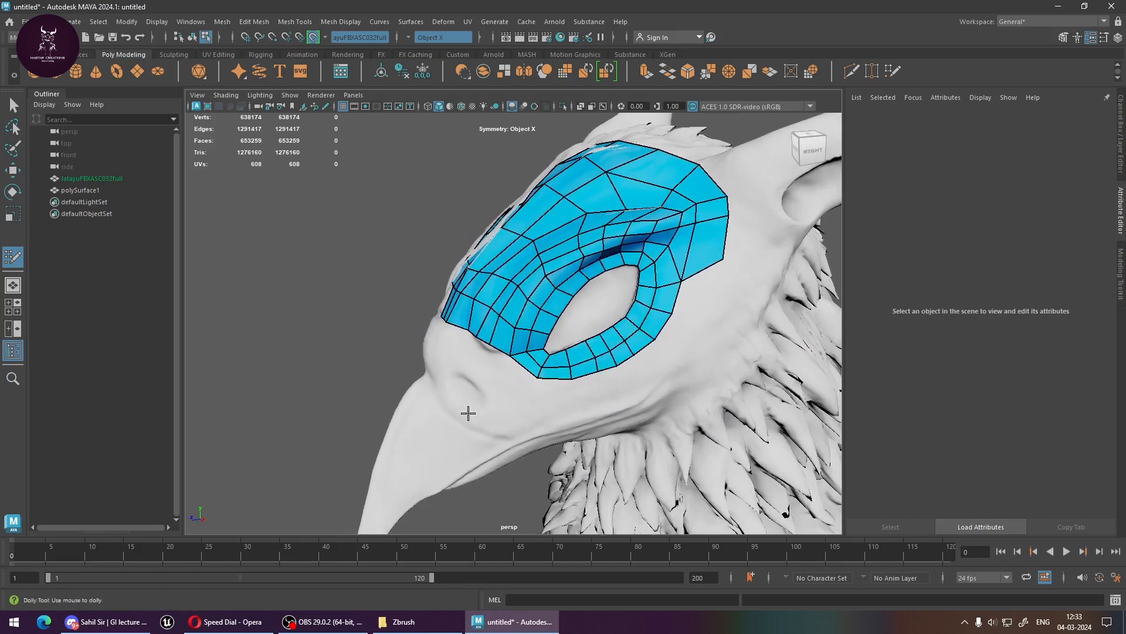
left_click_drag(468, 413, 580, 398, "alt")
middle_click_drag(581, 245, 574, 274, "alt")
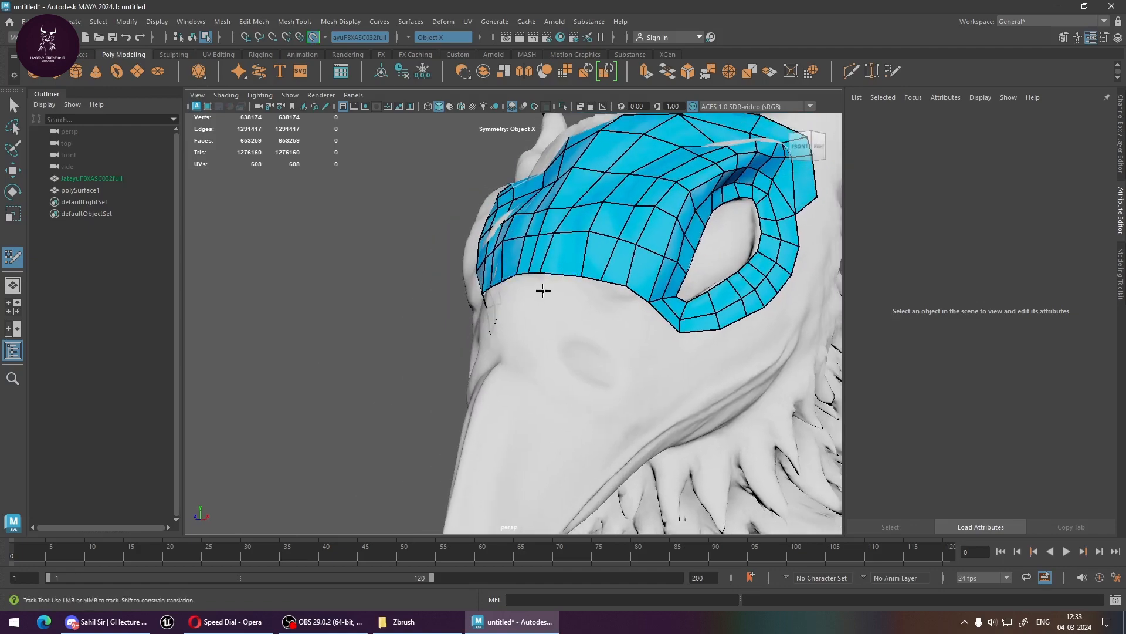
right_click_drag(633, 305, 611, 319, "alt")
left_click_drag(611, 319, 513, 282, "alt")
mouse_move(512, 326)
left_mouse_down("alt")
mouse_move(475, 327)
mouse_move(485, 307)
mouse_move(639, 301)
mouse_move(587, 328)
mouse_move(507, 322)
left_mouse_up("alt")
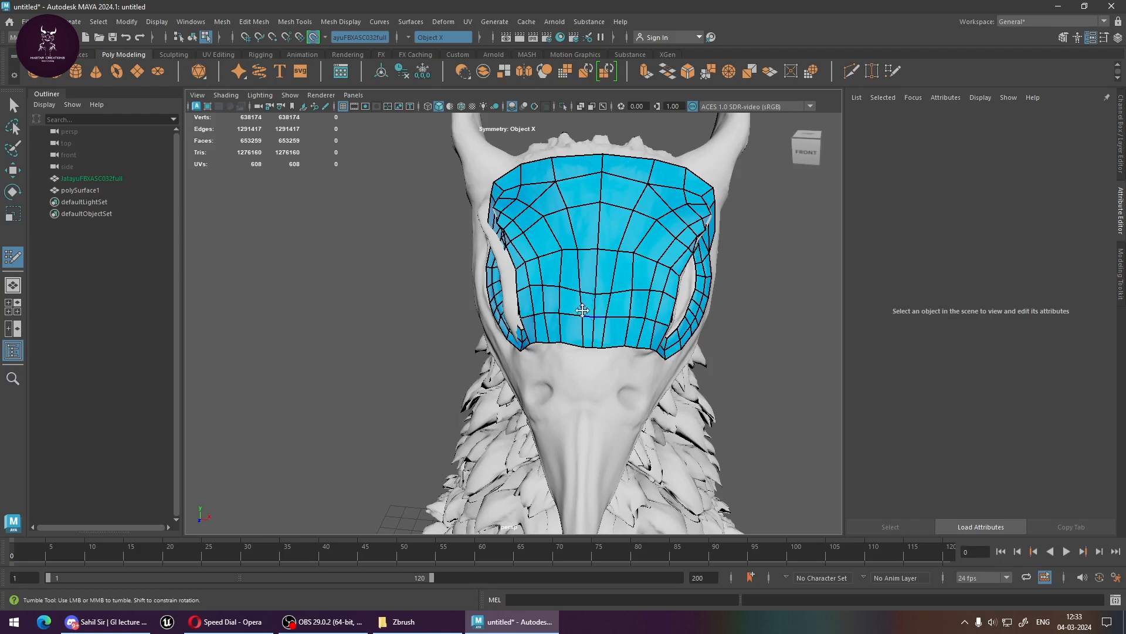
left_click_drag(550, 335, 451, 342, "alt")
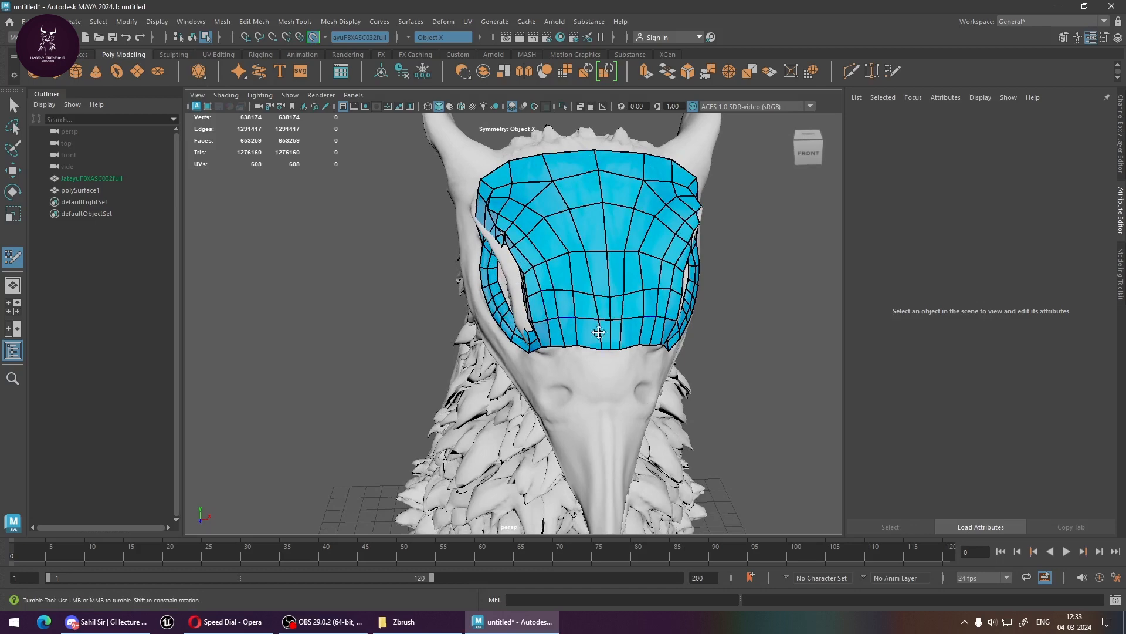
Add a mirrored row of quads below the lower border of the forehead patch, above the nostrils
left_click_drag(617, 367, 583, 352, "alt")
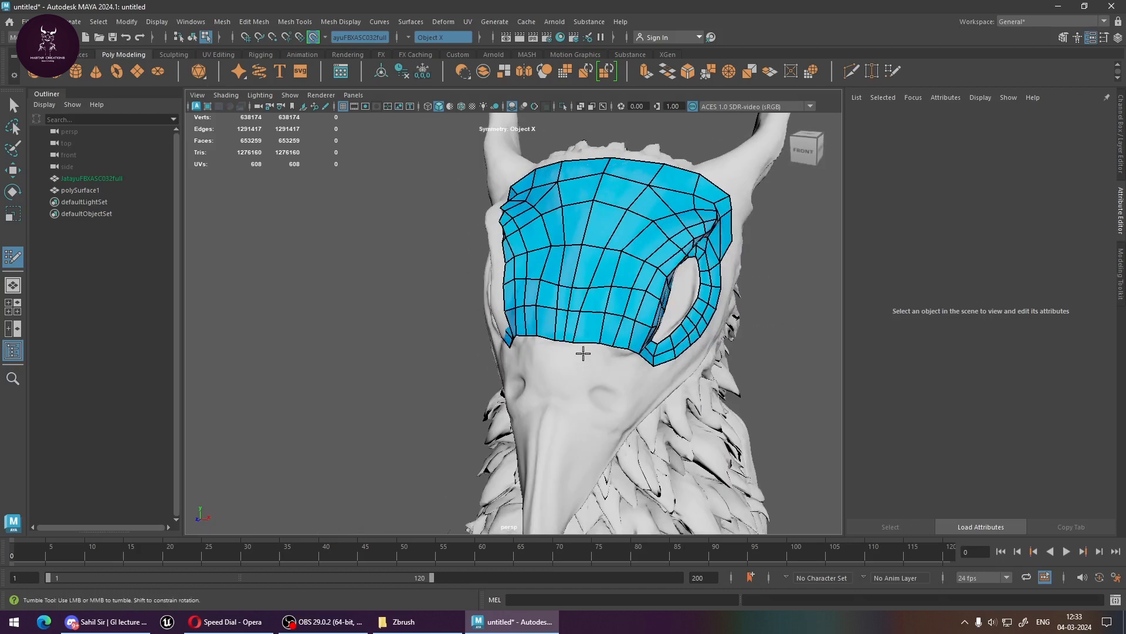
right_click_drag(583, 352, 653, 370, "alt")
middle_click_drag(654, 370, 567, 313, "alt")
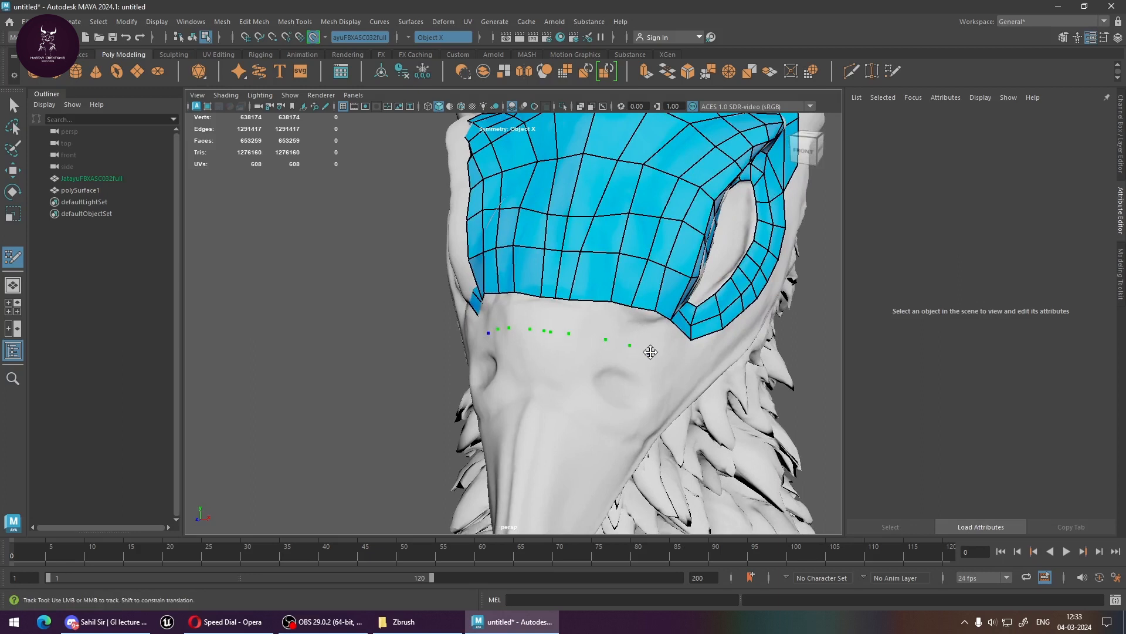
left_click(564, 315, "shift")
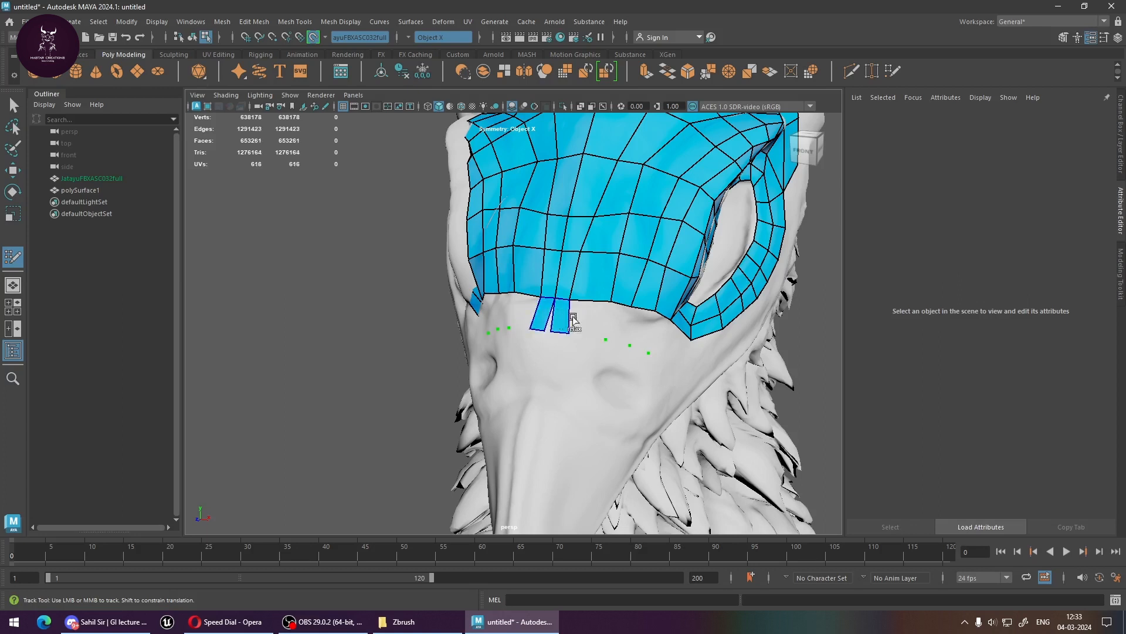
left_click(586, 320, "shift")
left_click(623, 327, "shift")
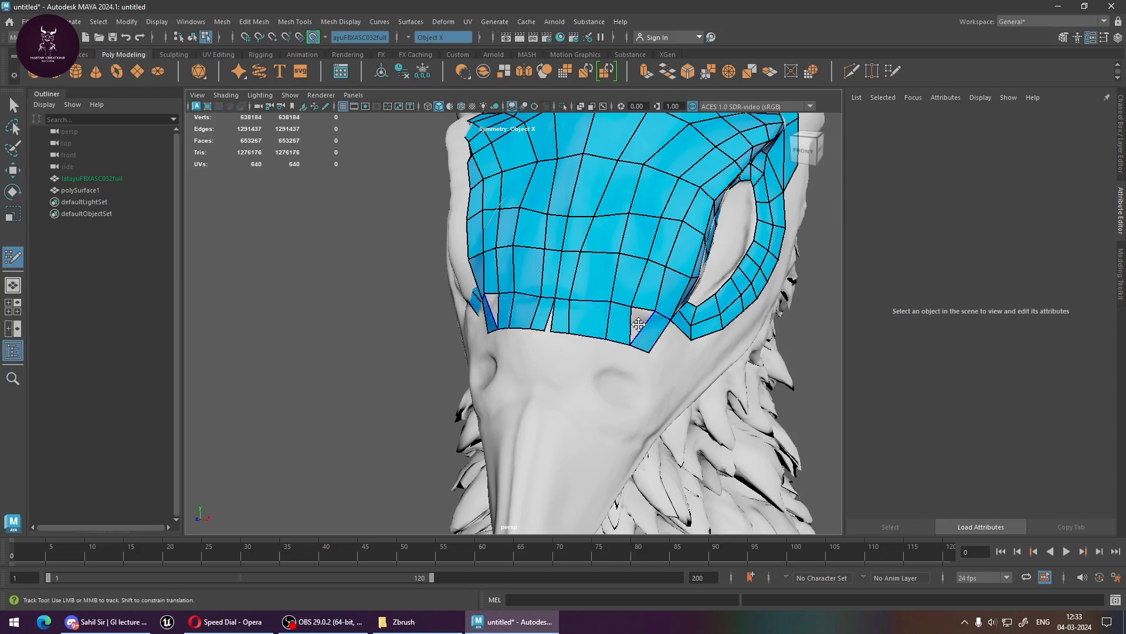
Fill the missing quads at the outer end of the forehead mesh's bottom row, beside the inner corner of the eye ring
left_click(641, 324, "shift")
key("ctrl+z")
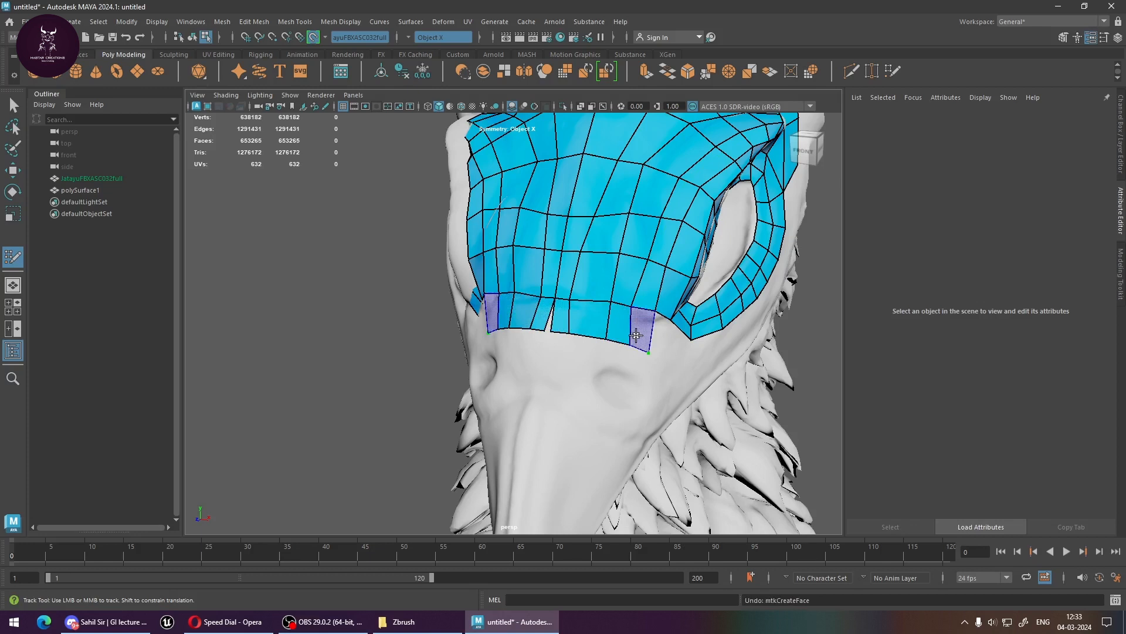
left_click(639, 335, "shift")
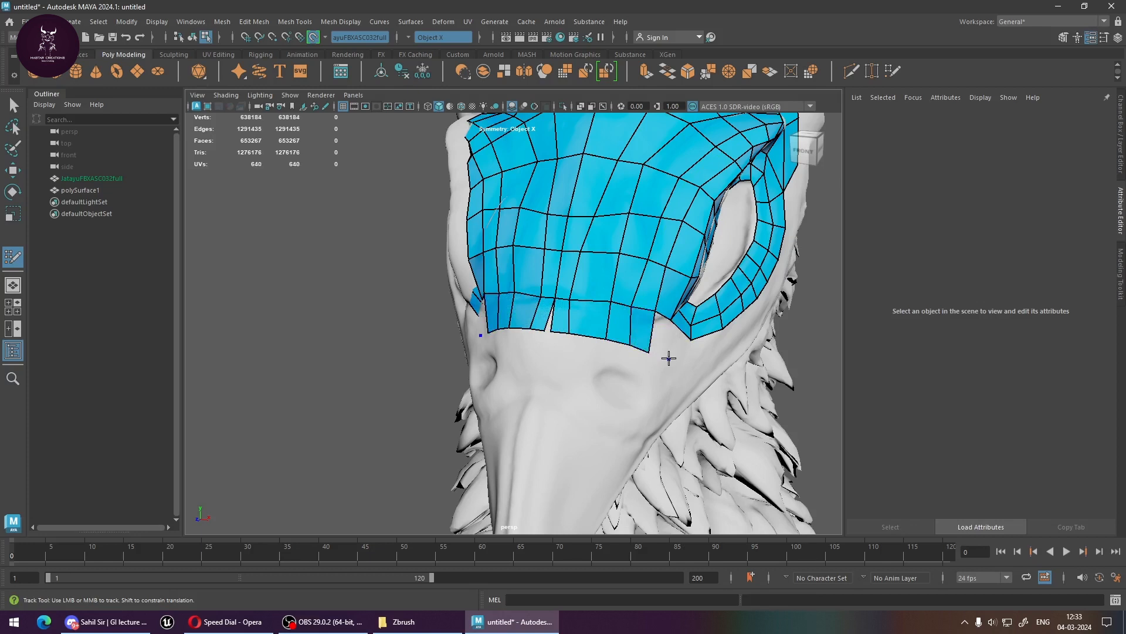
left_click(658, 336, "shift")
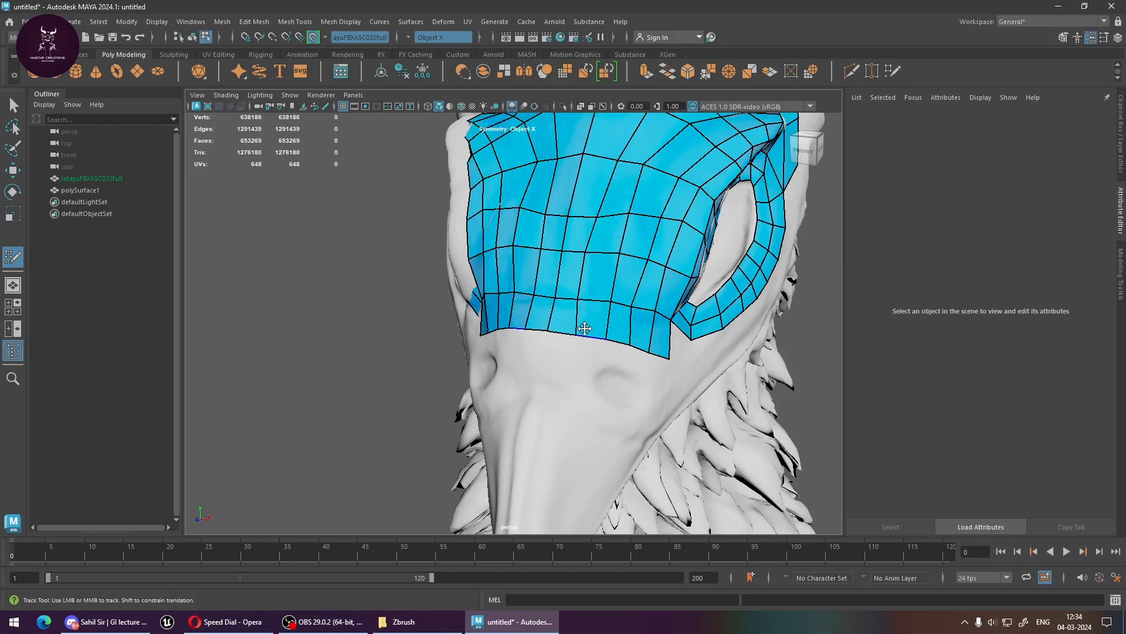
mouse_move(625, 376)
left_mouse_down("alt")
mouse_move(557, 443)
mouse_move(630, 349)
mouse_move(652, 380)
mouse_move(639, 377)
left_mouse_up("alt")
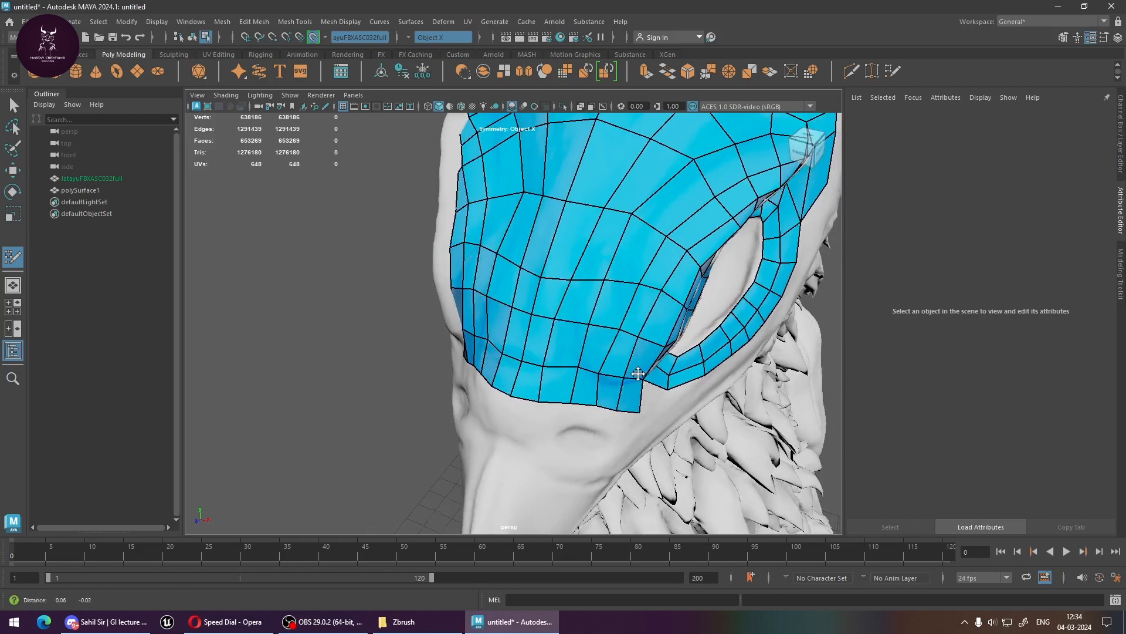
middle_click_drag(639, 376, 601, 388, "alt")
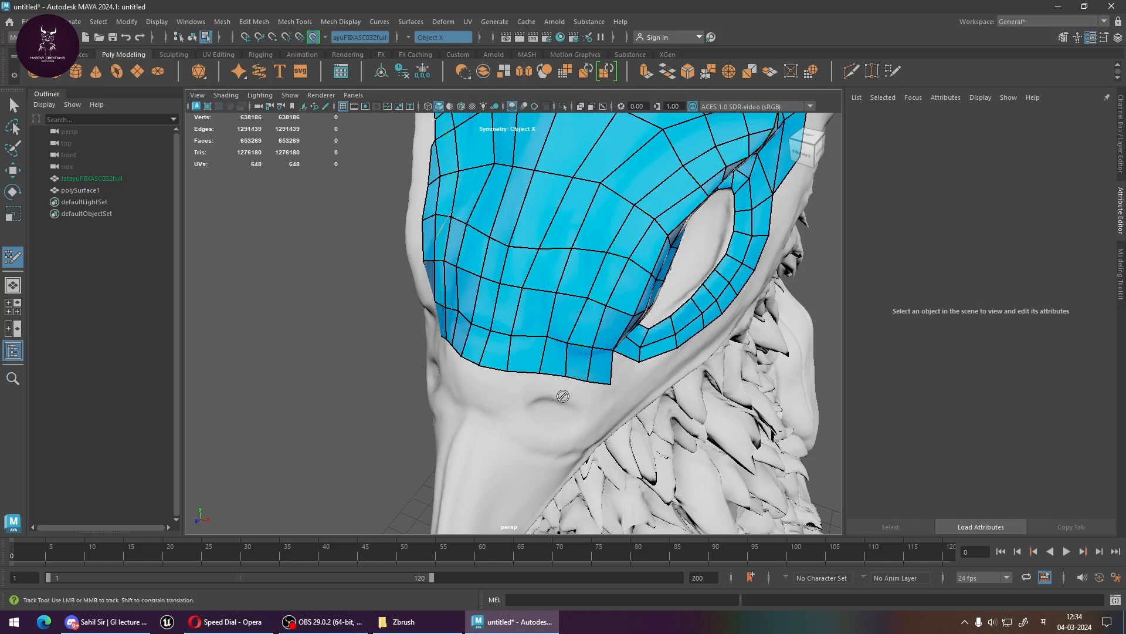
key("ctrl+z")
left_click_drag(578, 380, 567, 416)
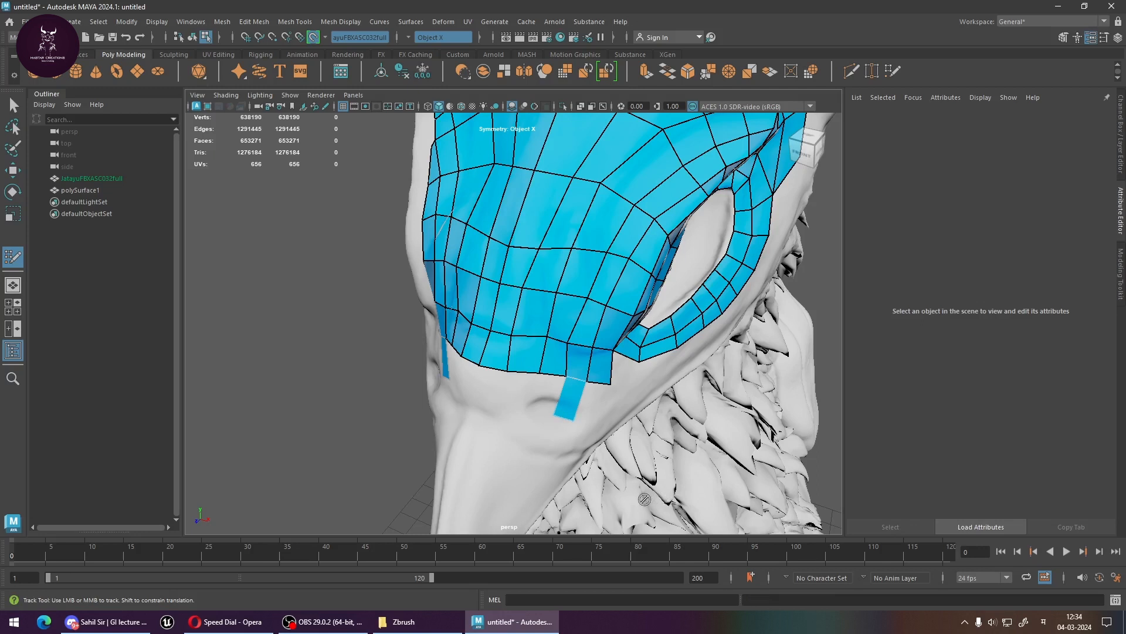
key("ctrl+z")
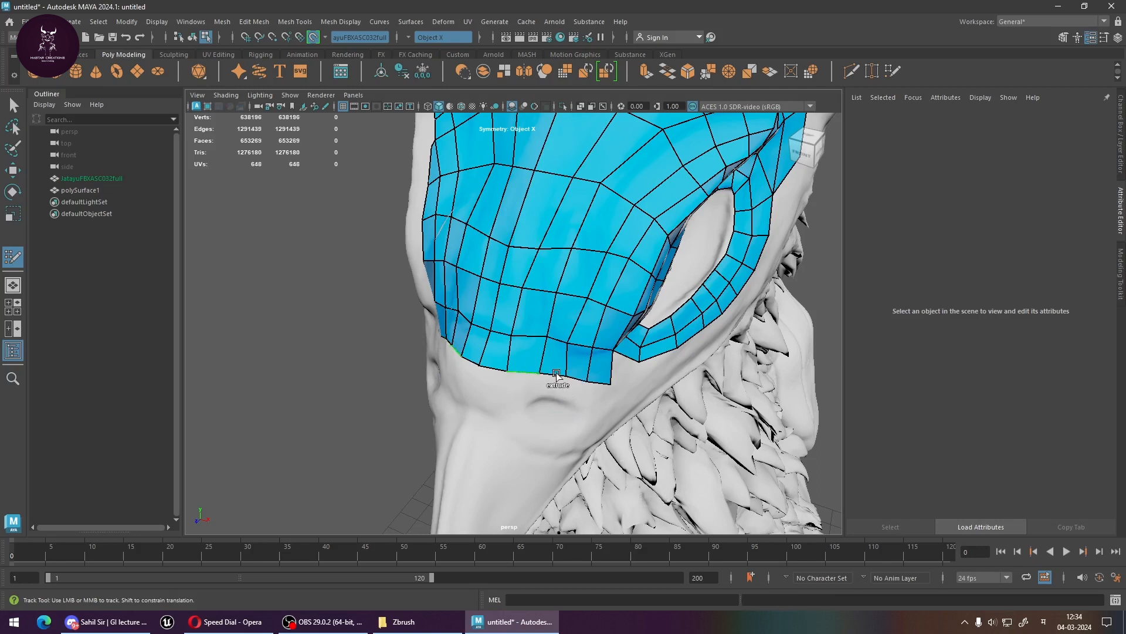
left_click_drag(557, 374, 571, 374)
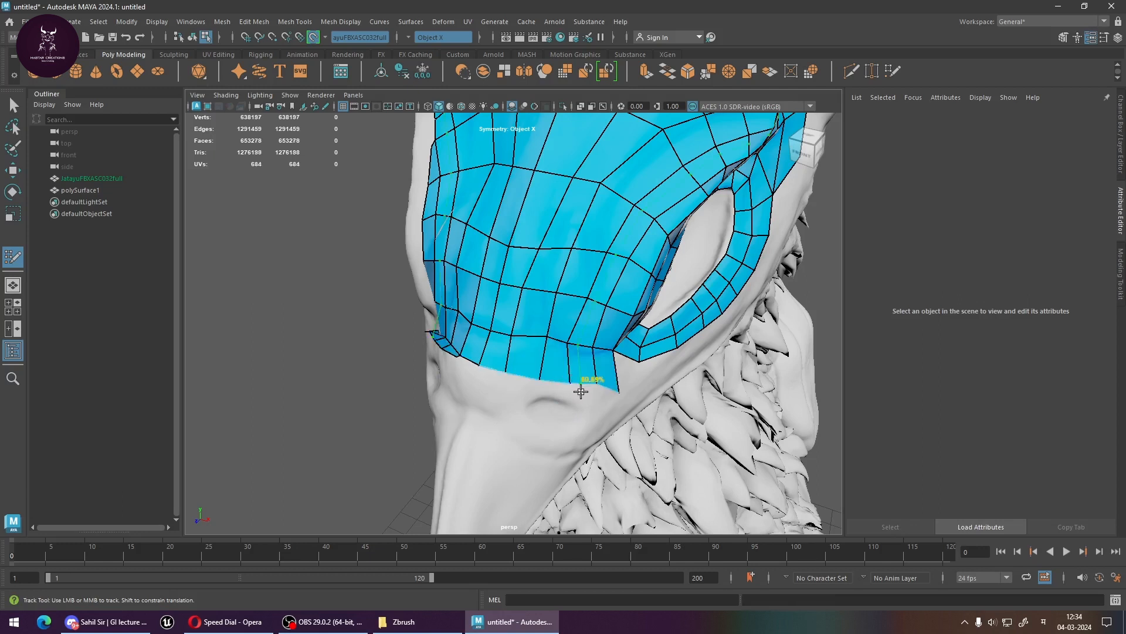
key("ctrl+z")
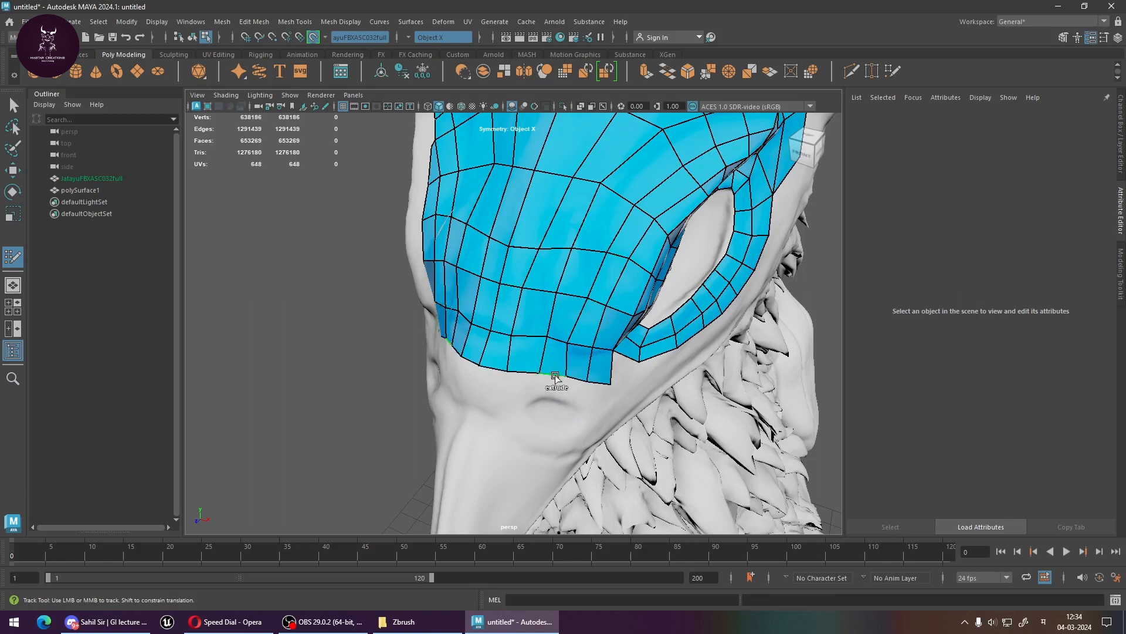
Add a row of quads toward the beak by extruding the forehead mesh's whole lower border, closing the centre gap and tidying the outer corner
left_click_drag(555, 378, 550, 412, "ctrl")
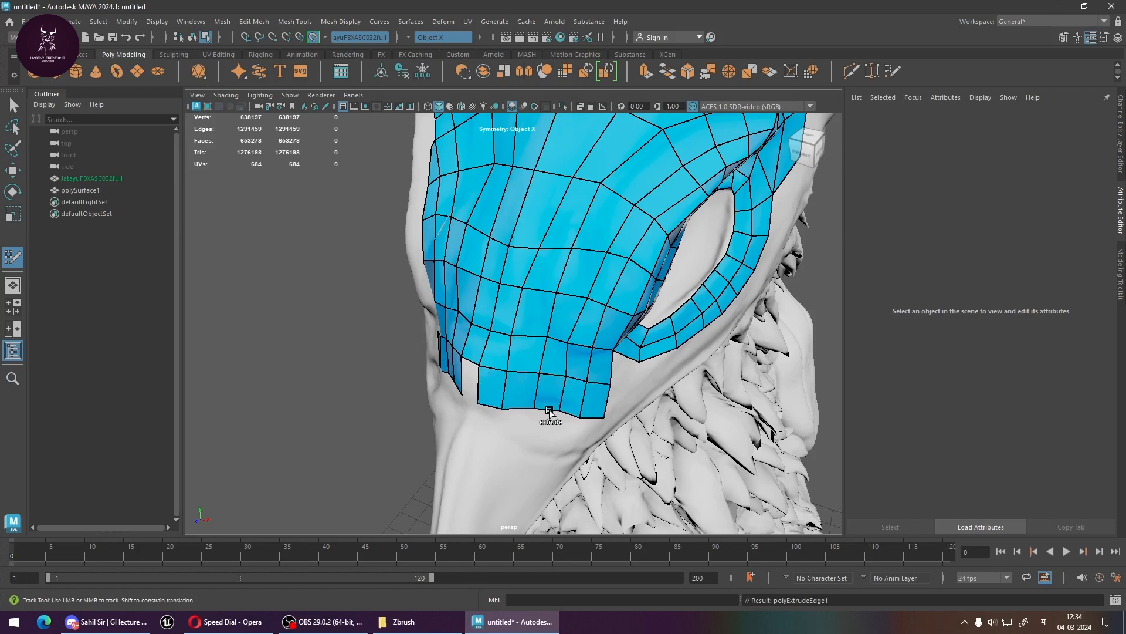
middle_click_drag(550, 412, 552, 412)
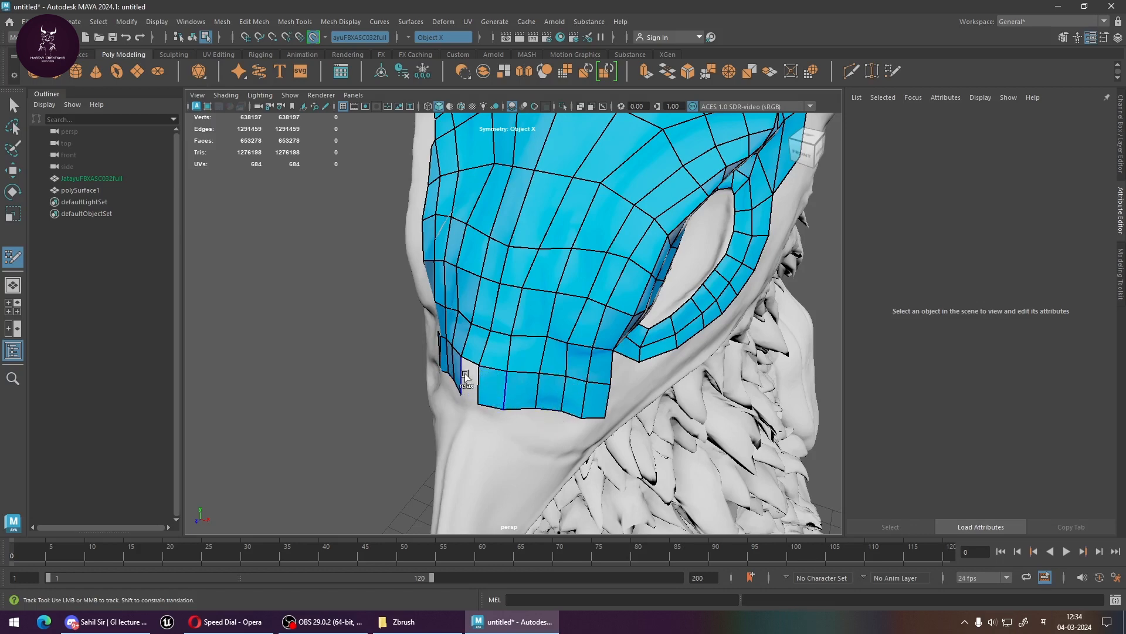
left_click_drag(491, 422, 539, 370, "alt")
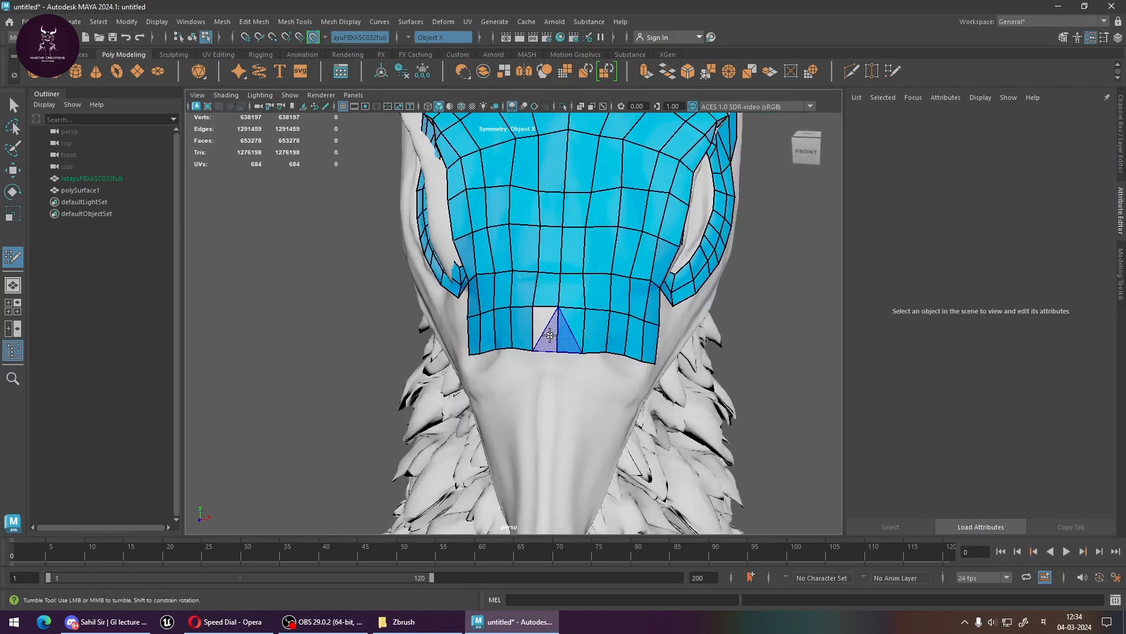
left_click(538, 330, "shift")
mouse_move(538, 330)
left_mouse_down("alt")
mouse_move(601, 389)
mouse_move(558, 377)
mouse_move(539, 339)
left_mouse_up("alt")
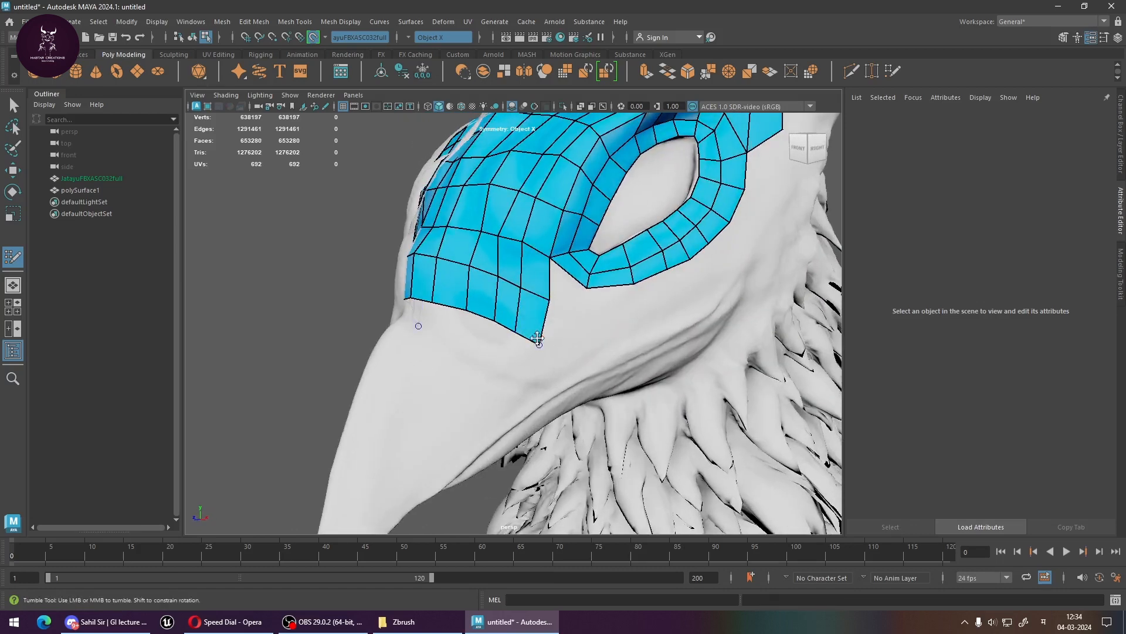
mouse_move(554, 302)
left_mouse_down()
mouse_move(499, 326)
mouse_move(485, 299)
mouse_move(493, 273)
mouse_move(463, 258)
mouse_move(448, 306)
left_mouse_up()
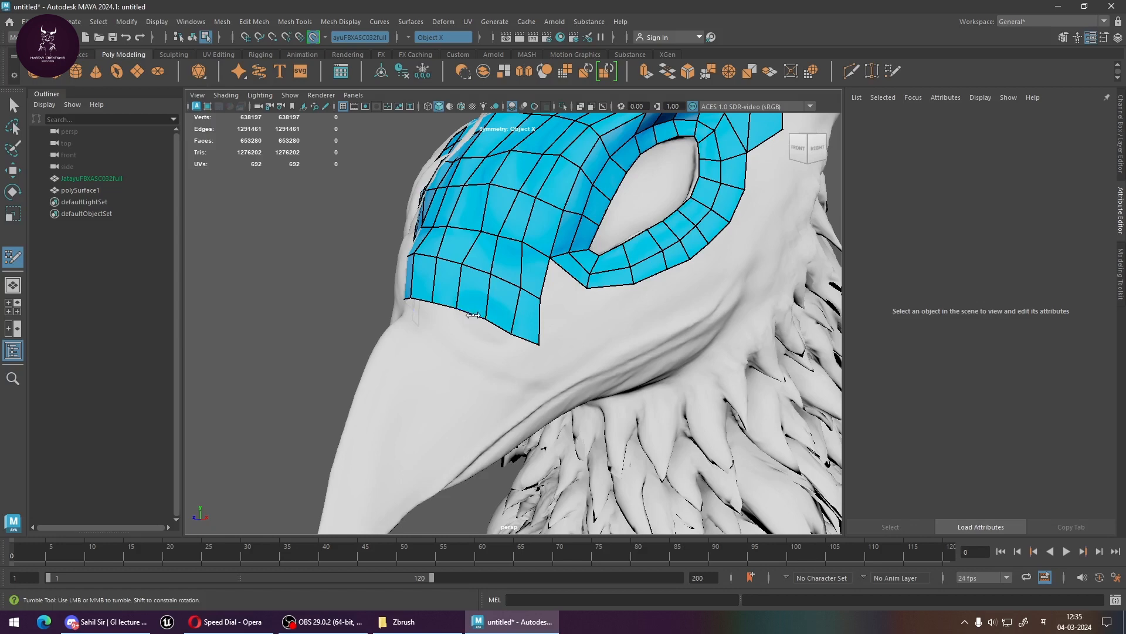
mouse_move(469, 342)
left_mouse_down("alt")
mouse_move(511, 378)
mouse_move(516, 370)
mouse_move(488, 497)
mouse_move(469, 517)
mouse_move(531, 402)
left_mouse_up("alt")
key("ctrl+z")
middle_click_drag(569, 400, 519, 413, "alt")
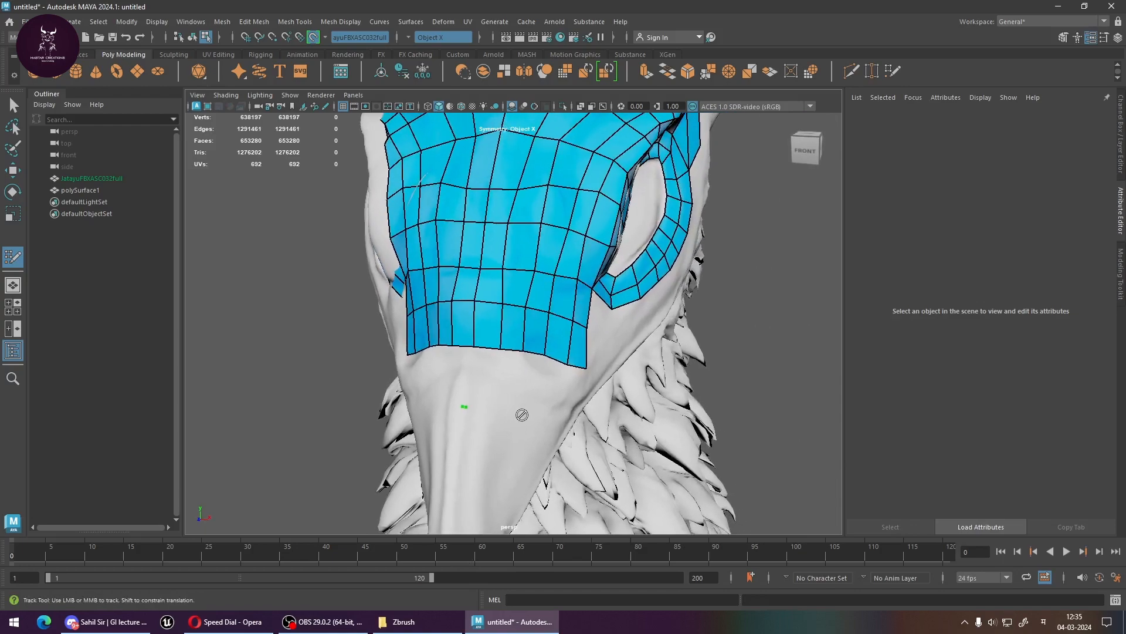
middle_click_drag(570, 444, 628, 373, "alt")
left_click_drag(628, 373, 603, 361, "alt")
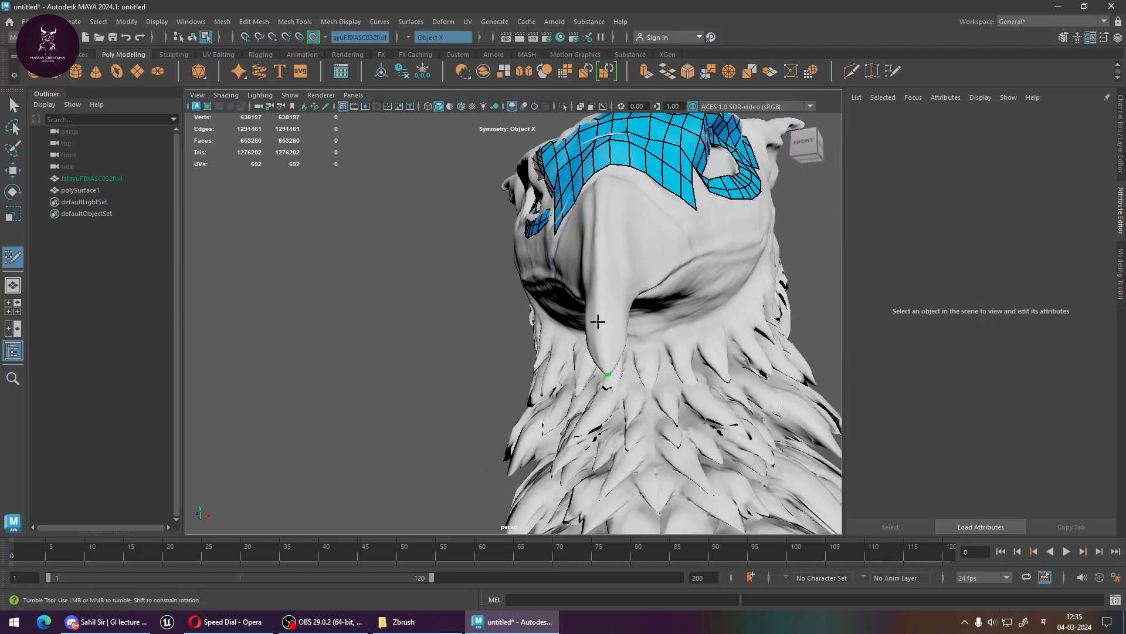
left_click_drag(626, 329, 483, 390, "alt")
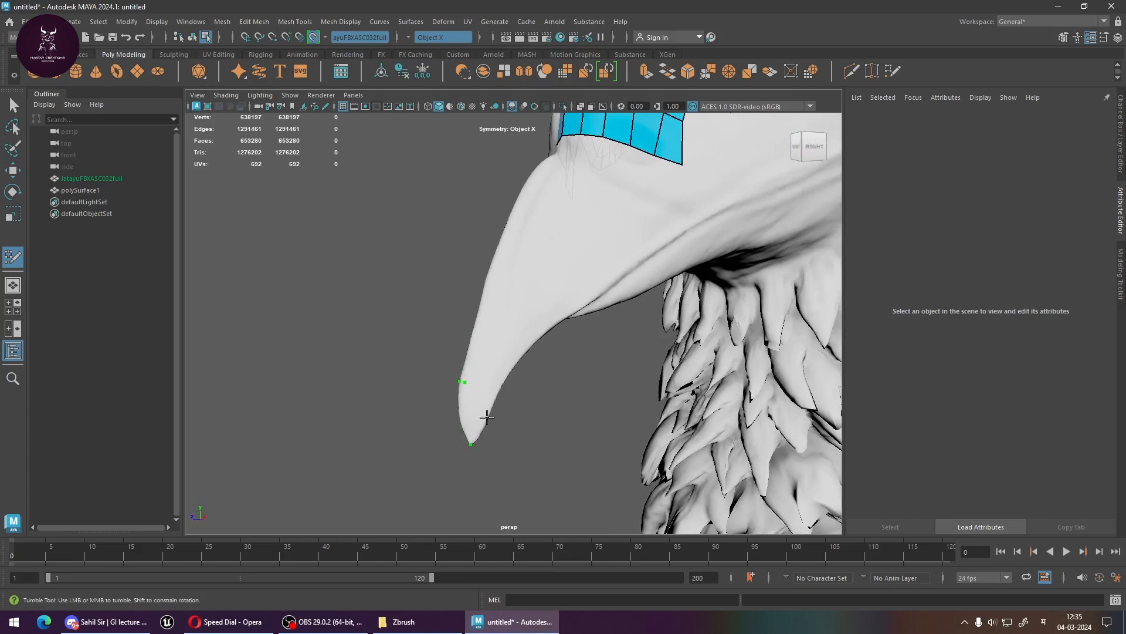
left_click(483, 415, "shift")
key("ctrl+z")
key("ctrl+z")
key("ctrl+z")
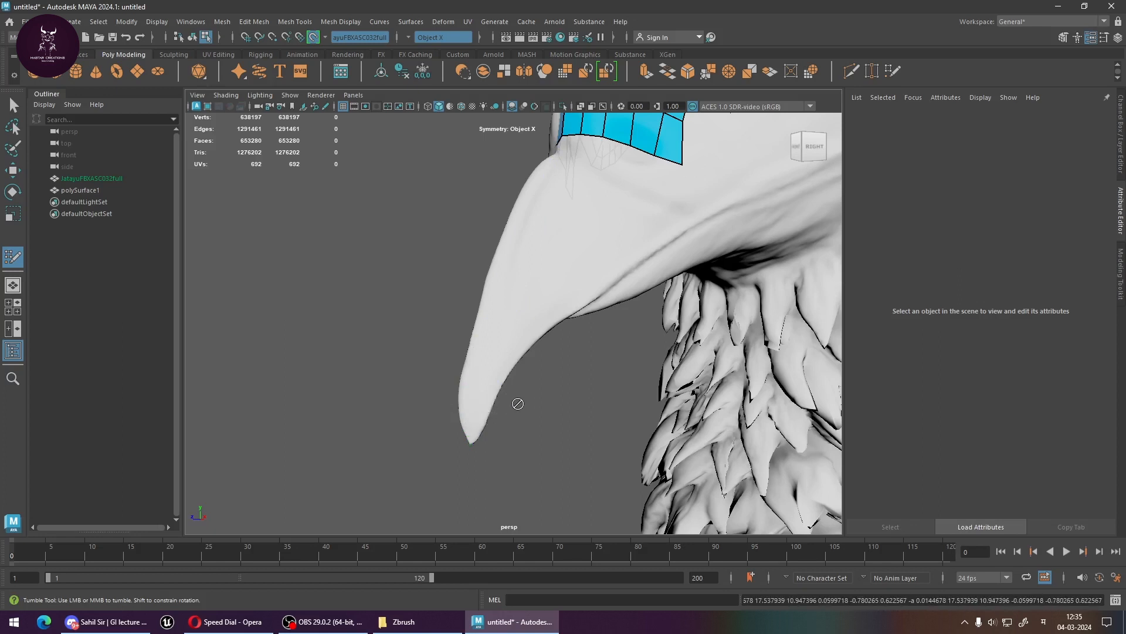
Place four Quad Draw points around the side of the beak tip and fill them with a mirrored quad
left_click(461, 389)
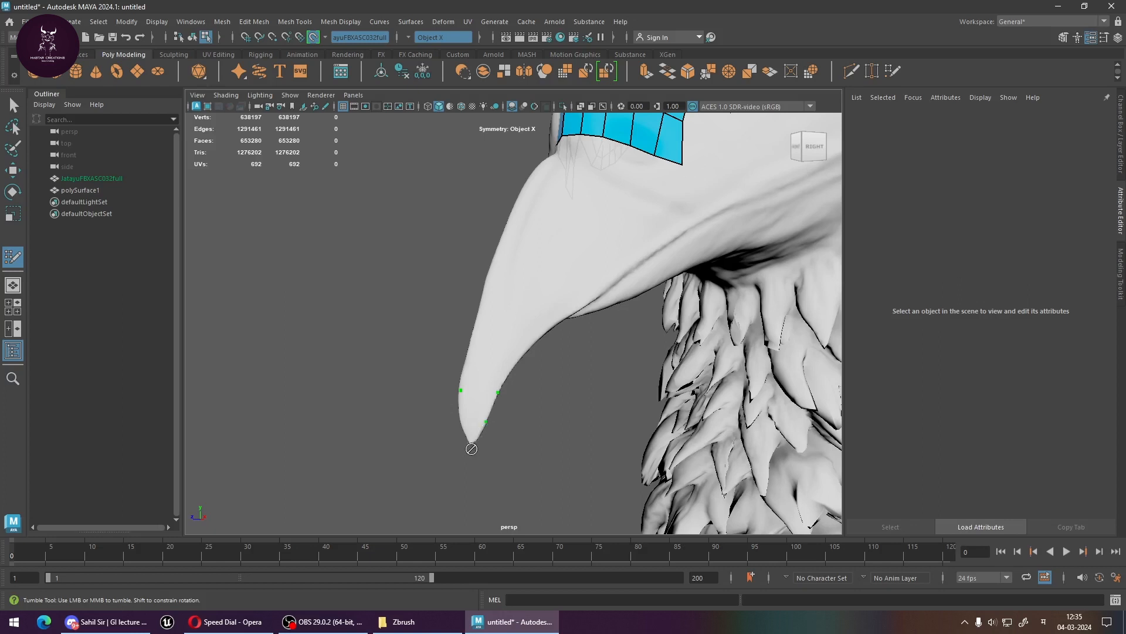
left_click(488, 399, "shift")
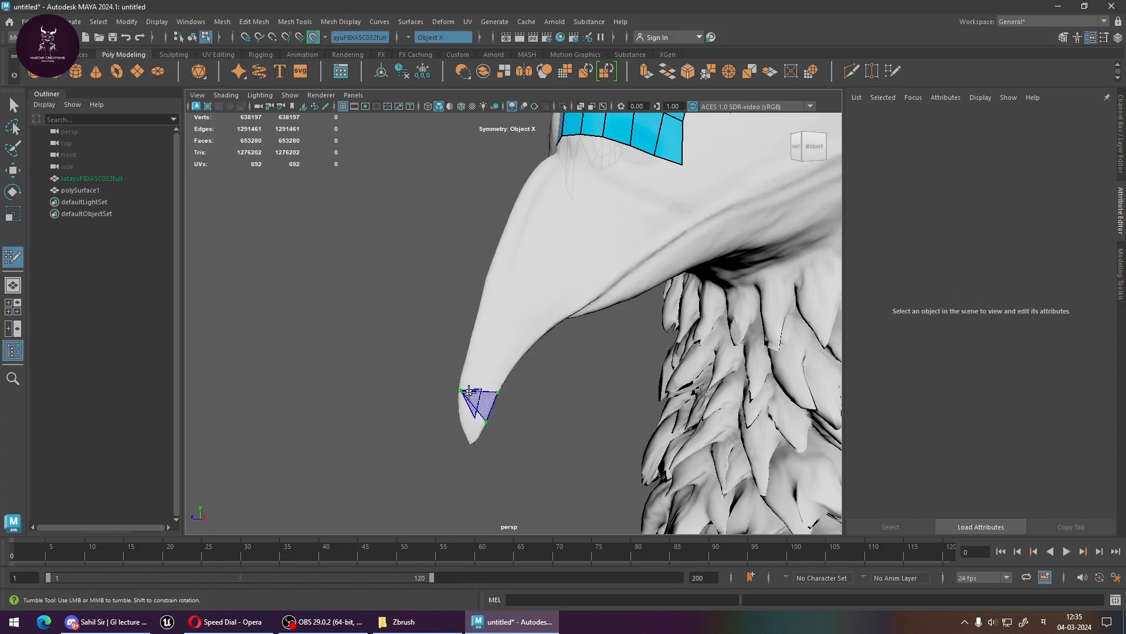
mouse_move(467, 398)
left_mouse_down("alt")
mouse_move(512, 447)
mouse_move(543, 424)
mouse_move(586, 322)
left_mouse_up("alt")
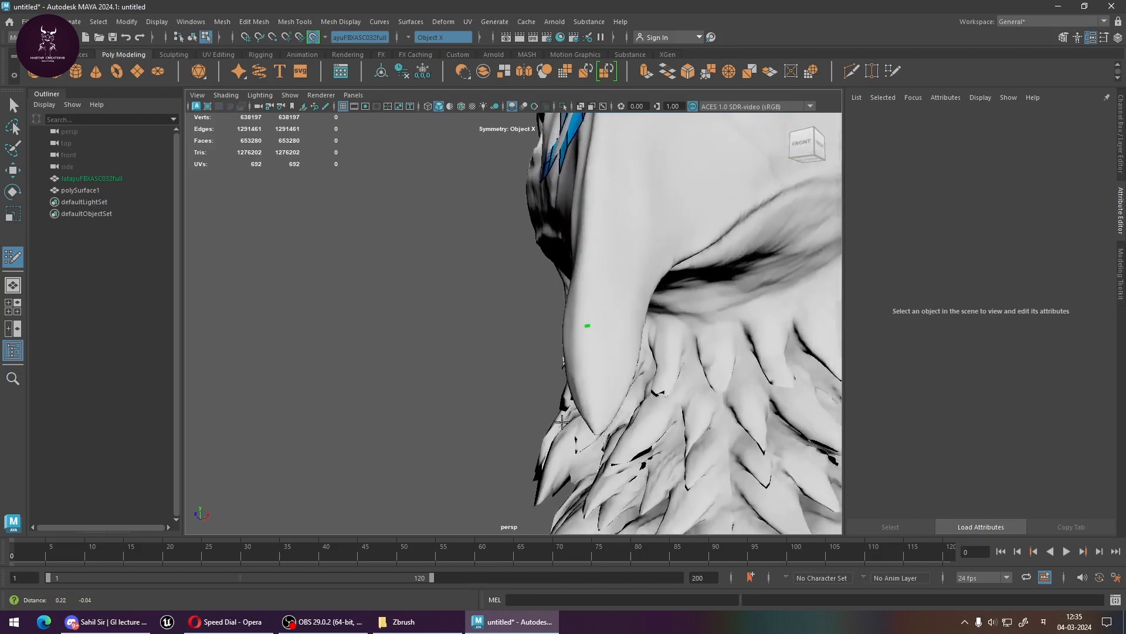
scroll(427, 395, "up", 6)
right_click_drag(406, 382, 414, 406, "alt")
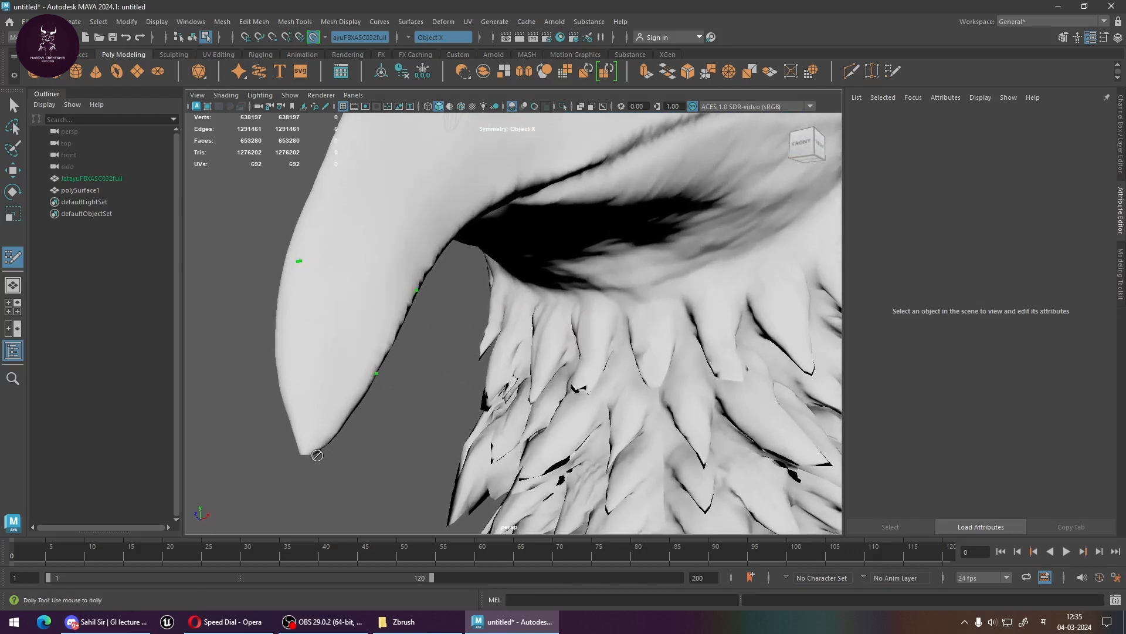
left_click(358, 345, "shift")
key("ctrl+z")
left_click(351, 351, "shift")
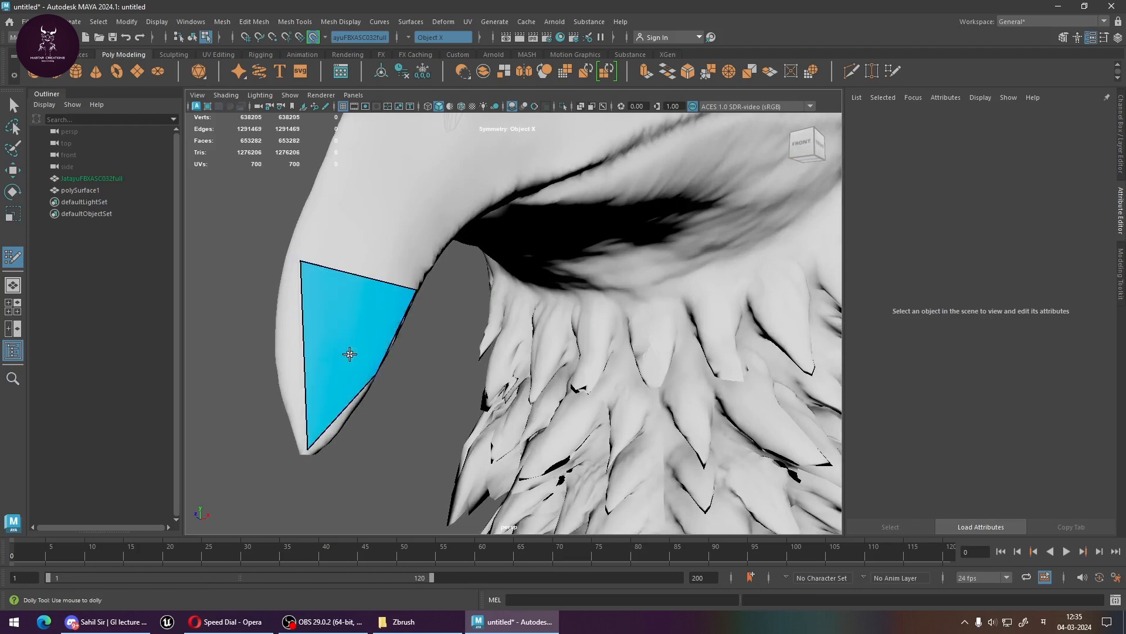
Move the tip and upper inner vertices of the beak quad onto the centre line to close the seam between the mirrored halves
left_click_drag(382, 440, 397, 418, "alt")
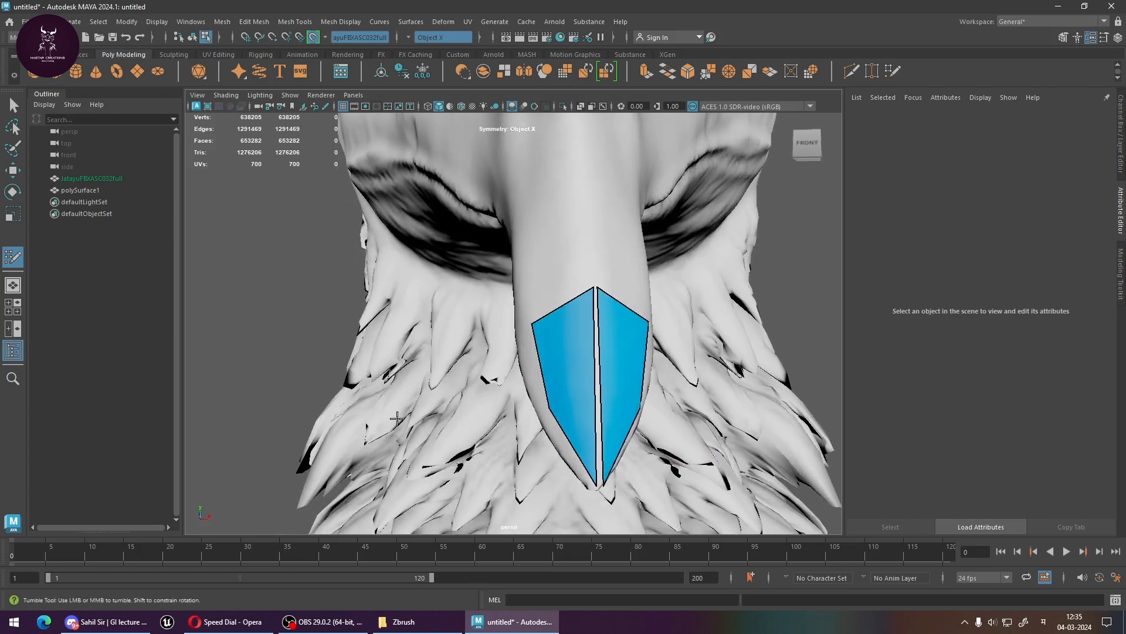
left_click_drag(605, 486, 596, 486)
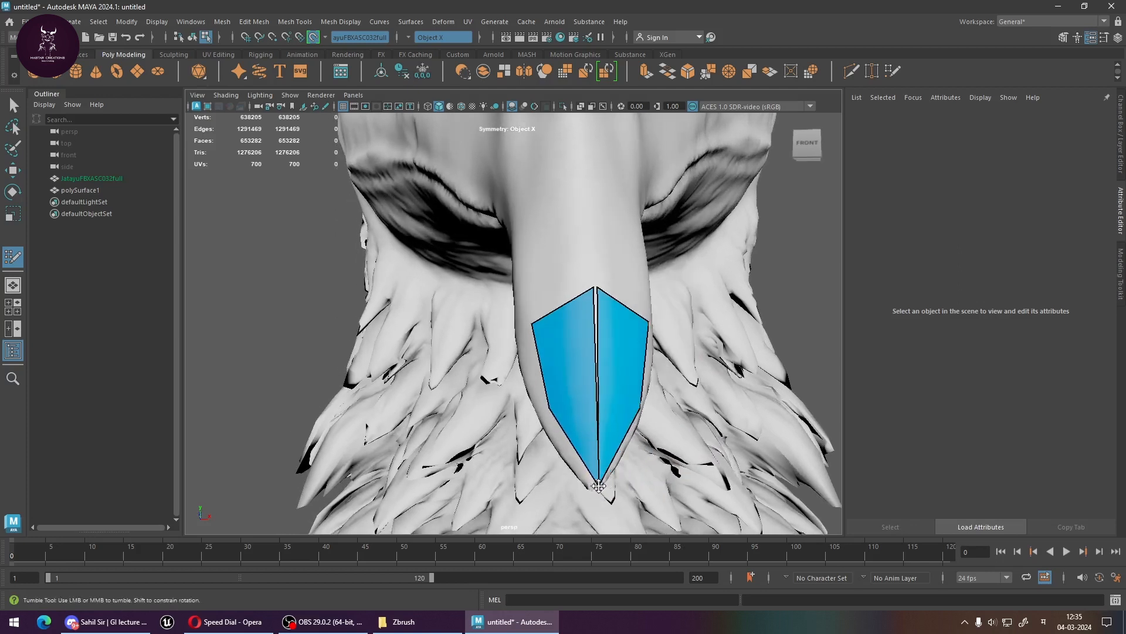
left_click_drag(602, 297, 594, 289)
Fill two more quads up the side of the beak from the tip and insert a lengthwise edge loop through the strip
left_click_drag(654, 422, 491, 410, "alt")
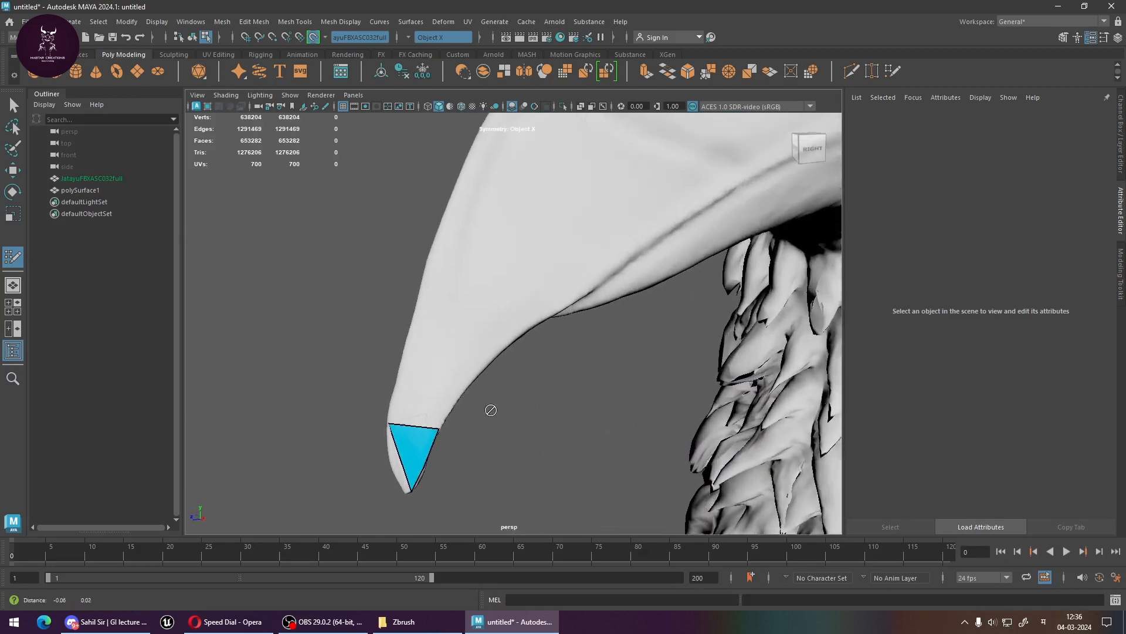
middle_click_drag(490, 410, 525, 423, "alt")
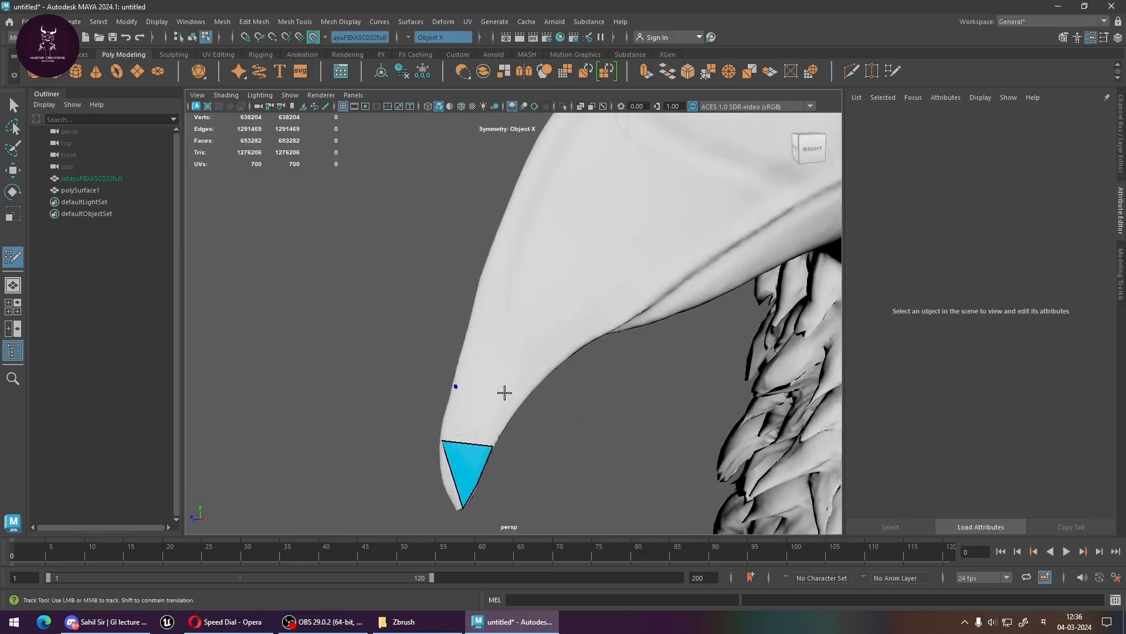
left_click(509, 412, "shift")
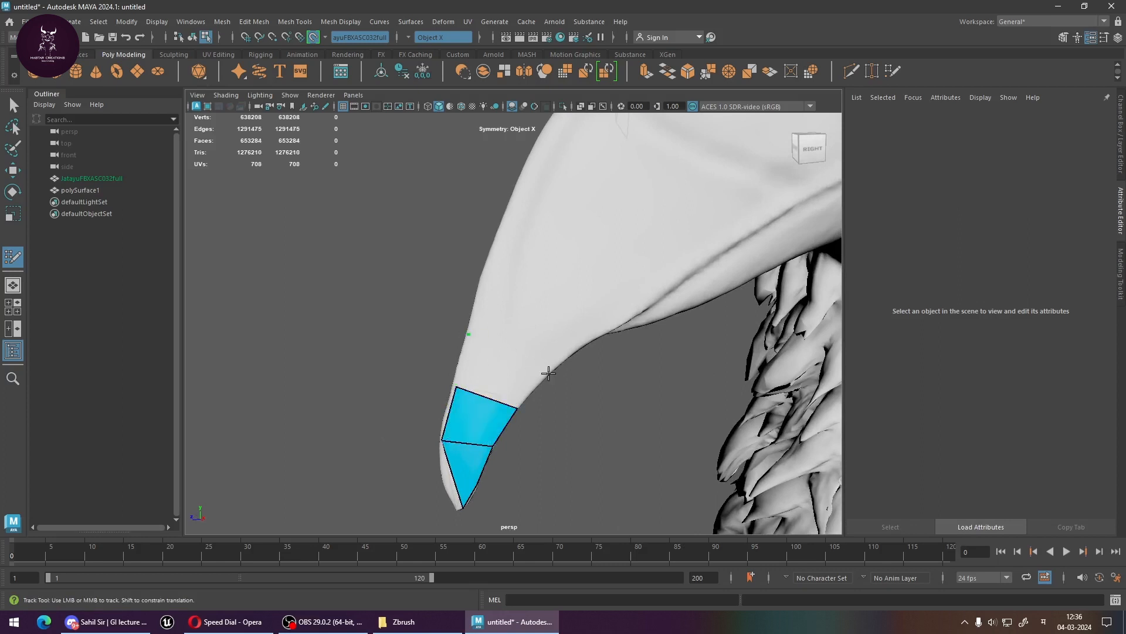
left_click(511, 371, "shift")
scroll(480, 389, "up", 3)
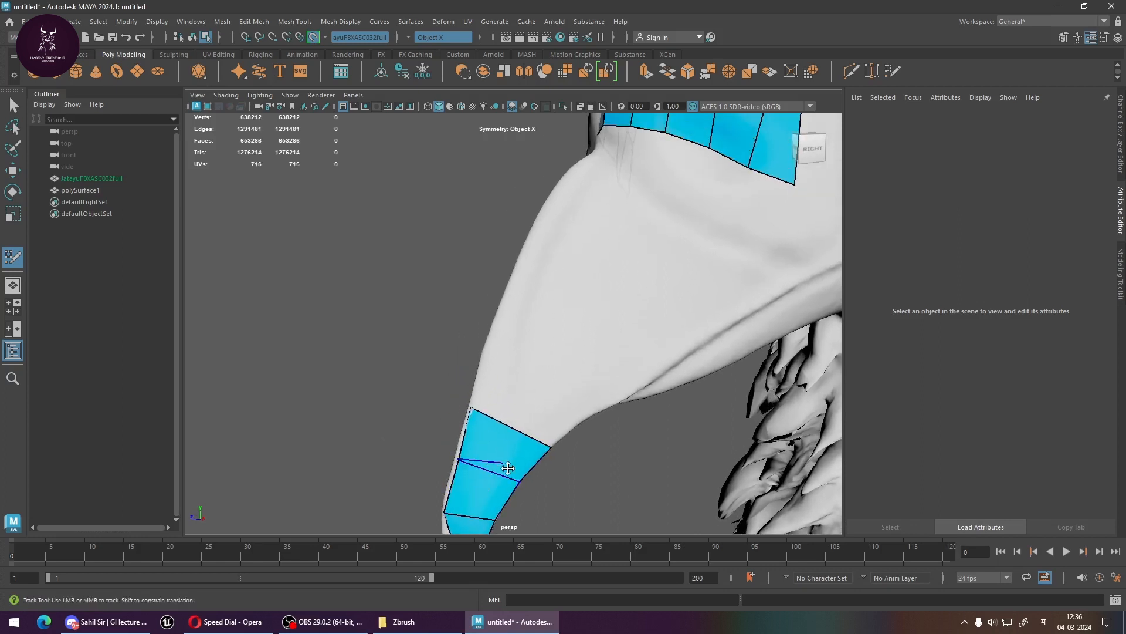
left_click(499, 449, "ctrl")
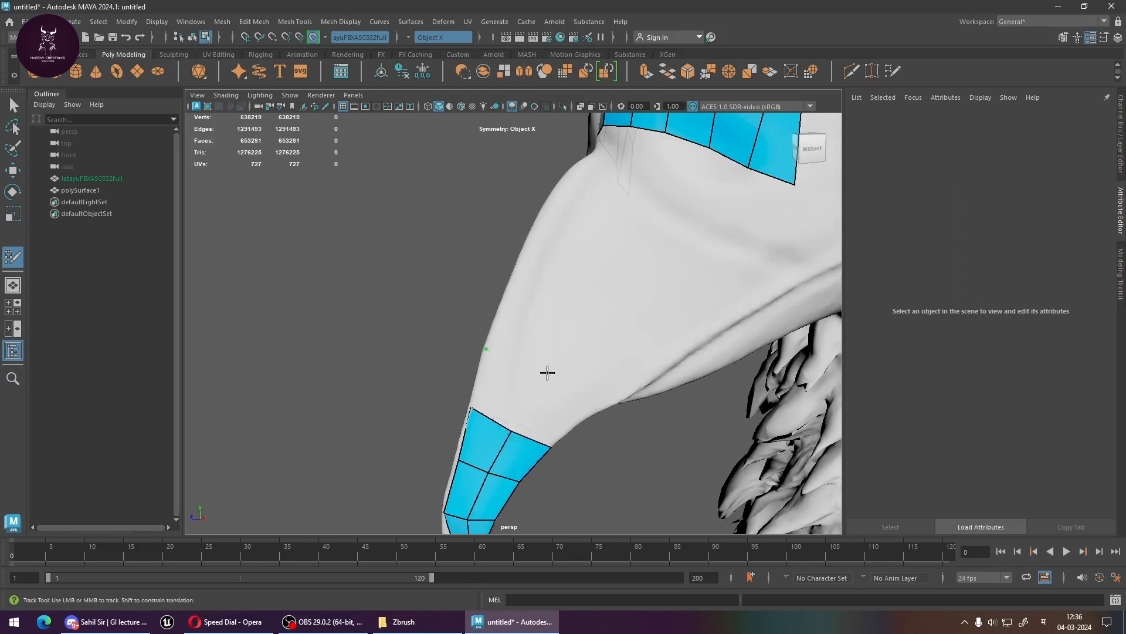
Extend the beak strip upward with a row of two quads
left_click(602, 407)
left_click(547, 407, "shift")
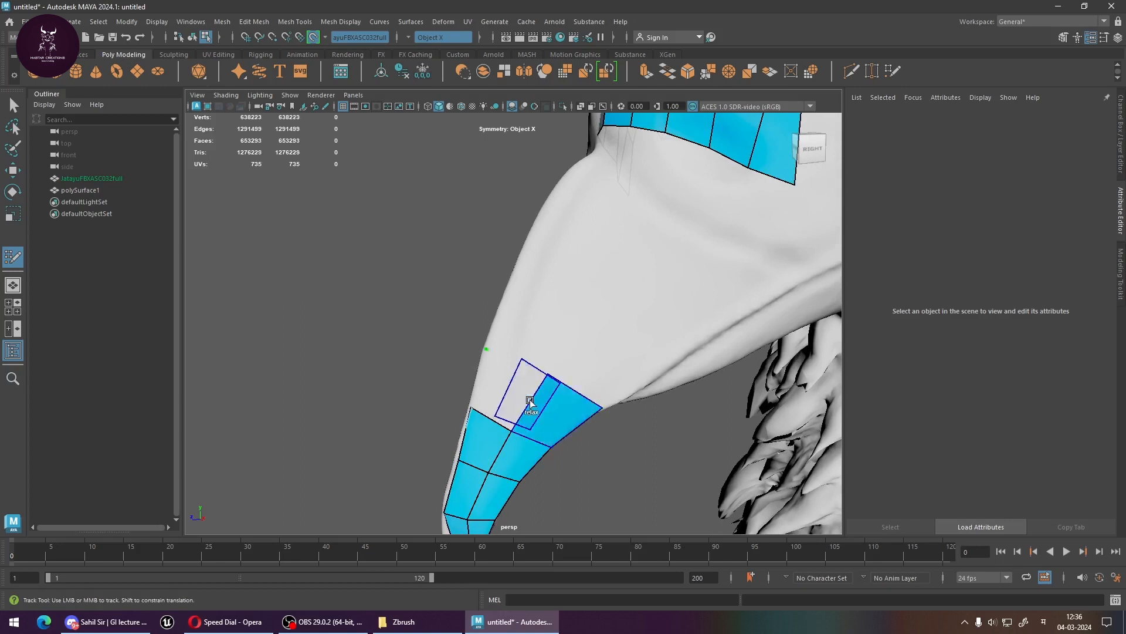
left_click(502, 391, "shift")
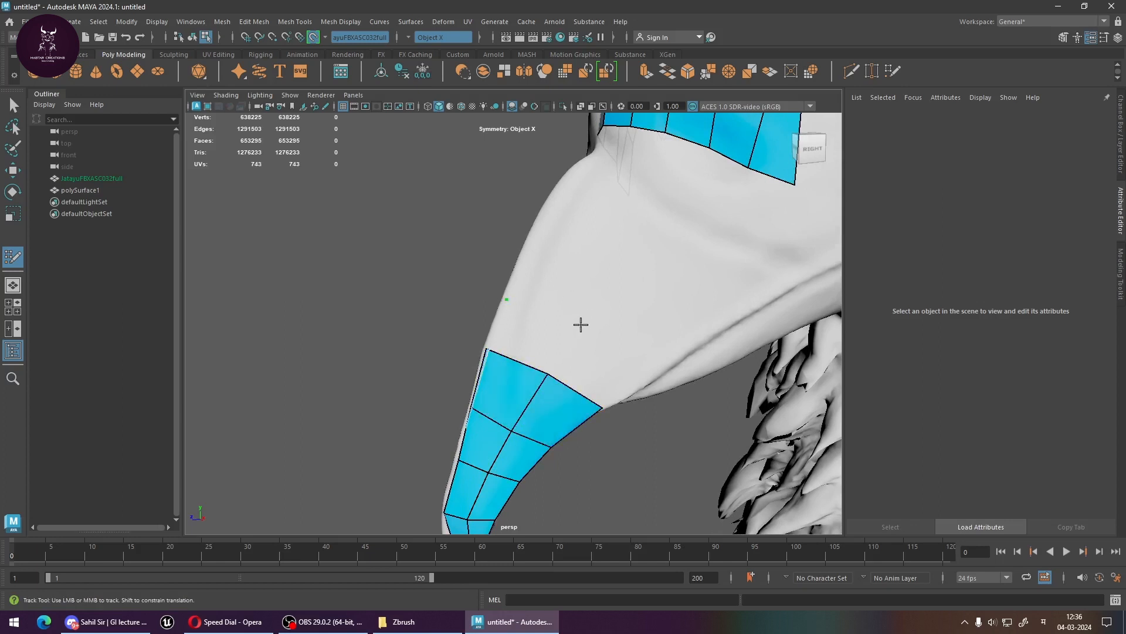
left_click(652, 382)
left_click(610, 364, "shift")
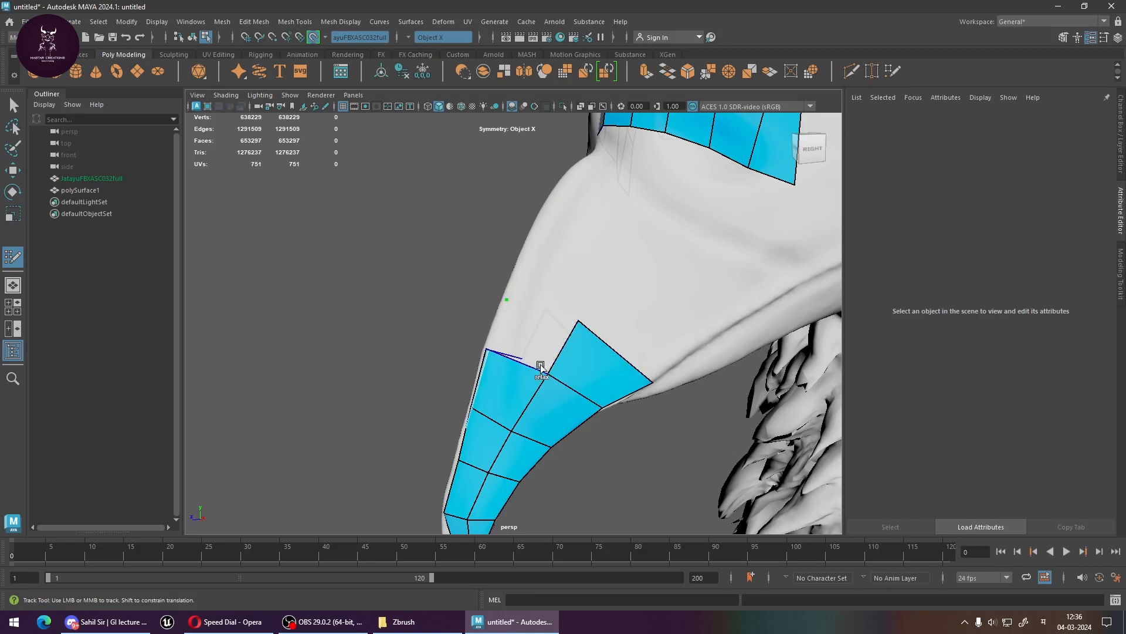
left_click_drag(553, 397, 599, 416, "alt")
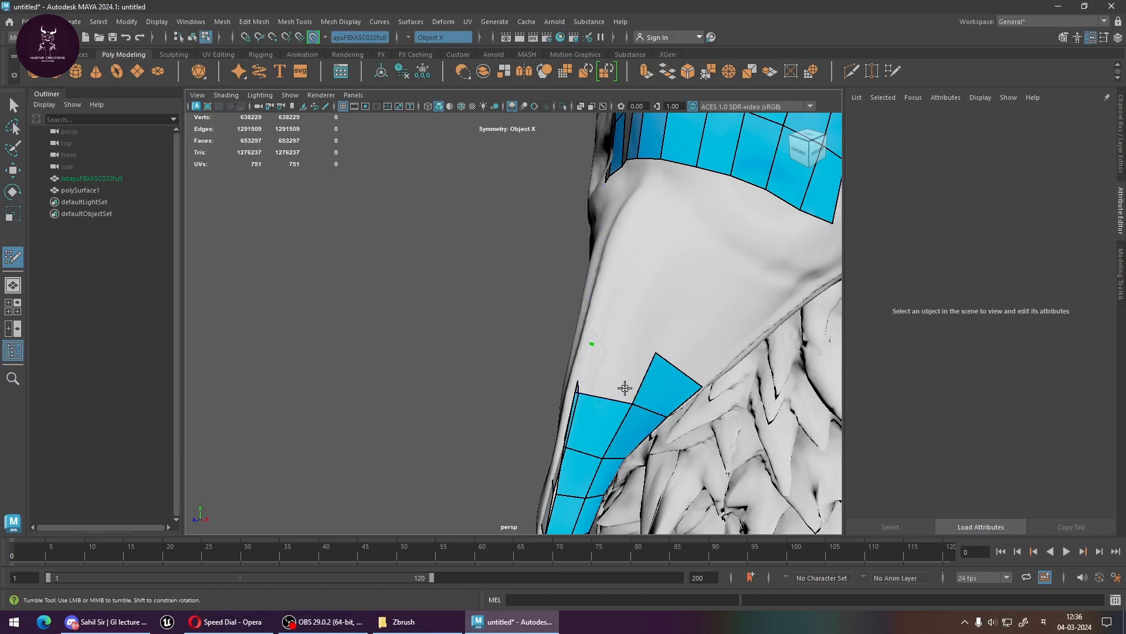
mouse_move(595, 394)
left_mouse_down("alt")
mouse_move(649, 424)
mouse_move(583, 398)
left_mouse_up("alt")
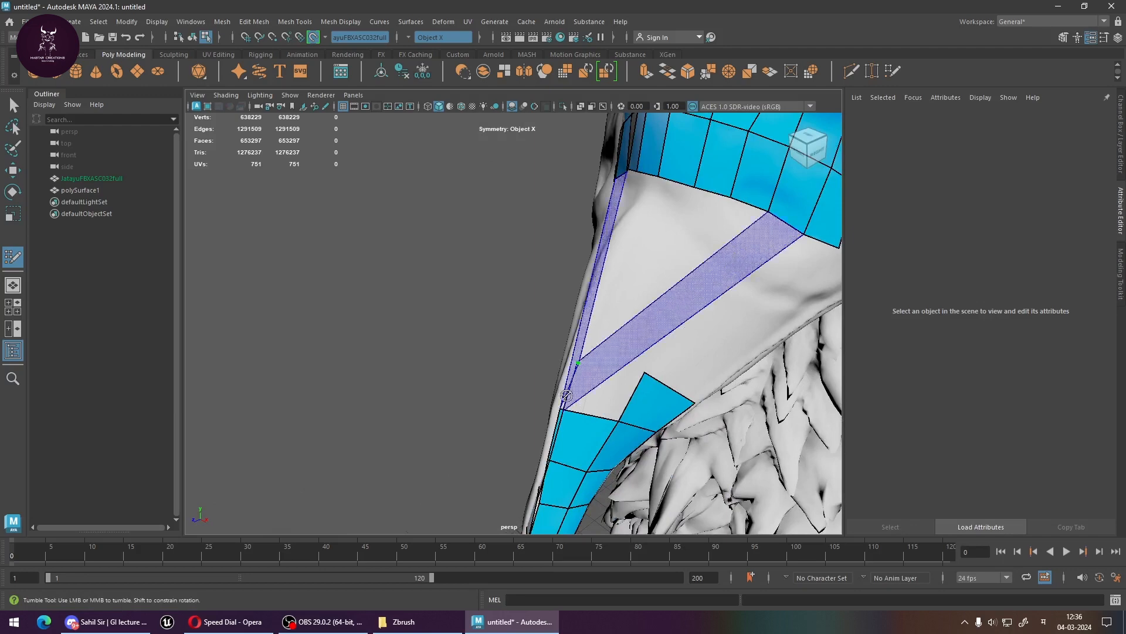
left_click_drag(584, 413, 607, 417, "alt")
key("ctrl+z")
key("ctrl+z")
key("ctrl+z")
key("ctrl+z")
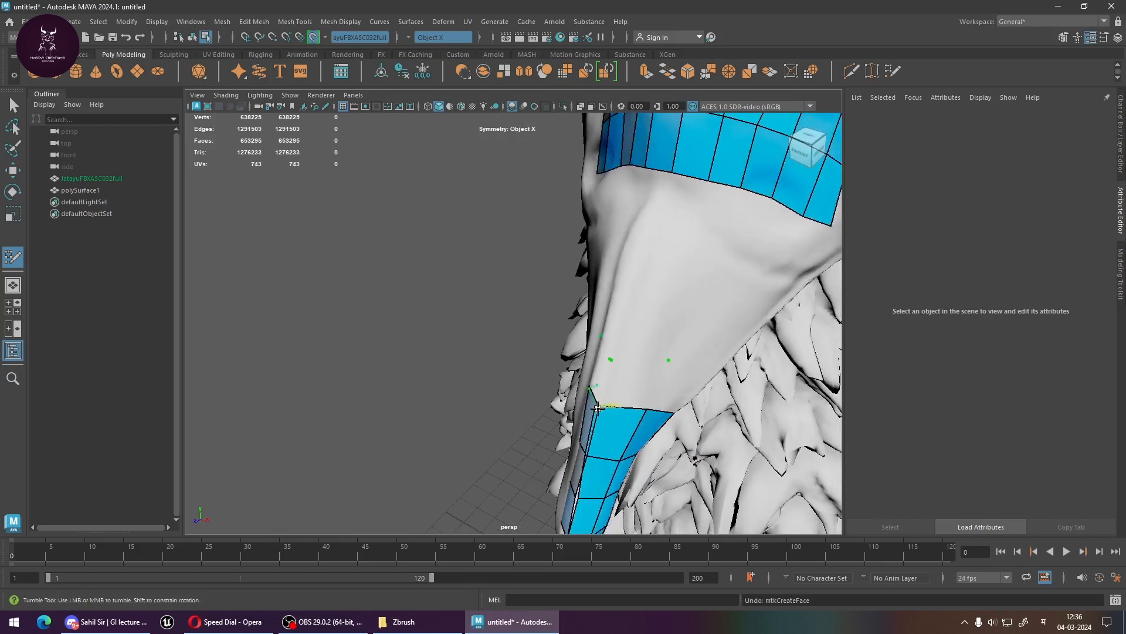
left_click_drag(624, 370, 598, 316, "alt")
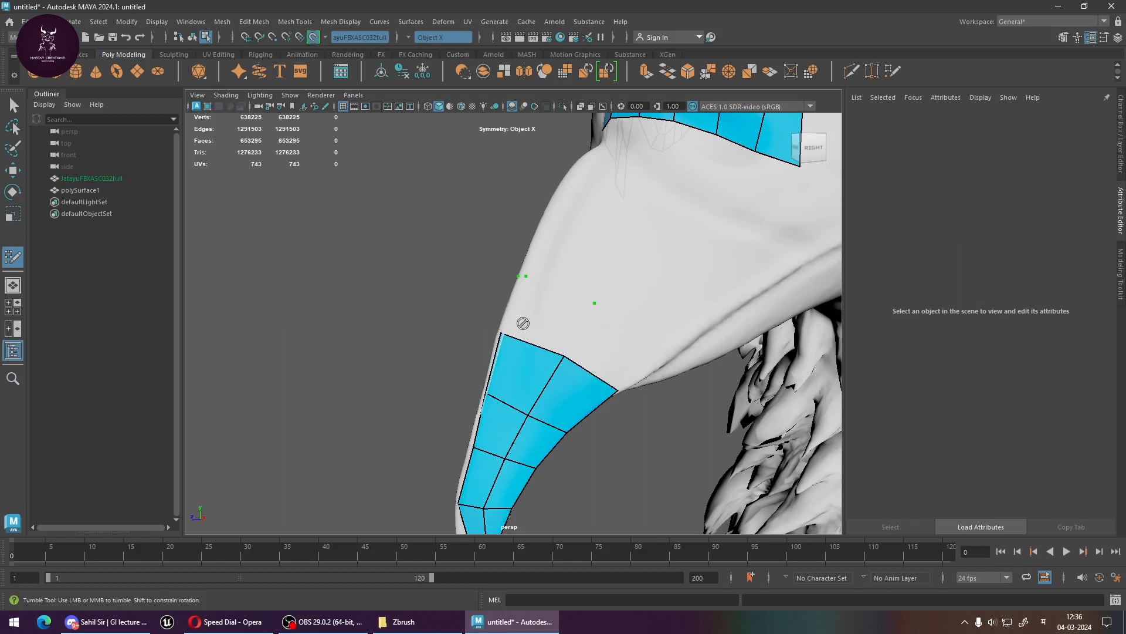
key("ctrl+z")
key("ctrl+z")
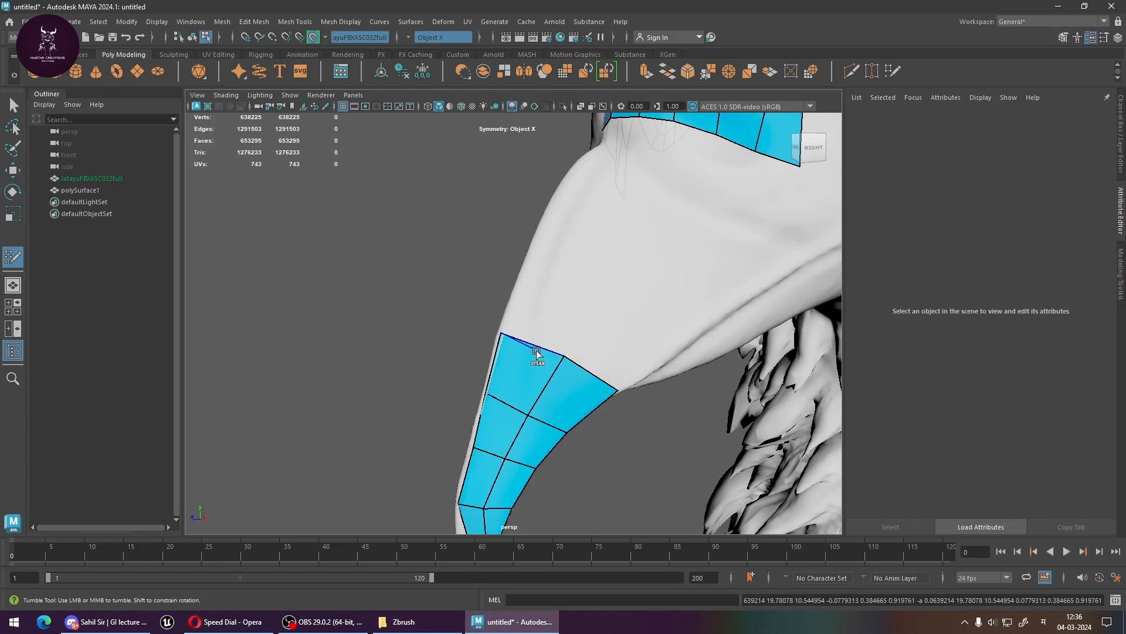
Extend the beak strip with two longer quads, moving the outer vertex to the beak's lower edge and the inner one onto the centre line
left_click_drag(537, 345, 603, 258)
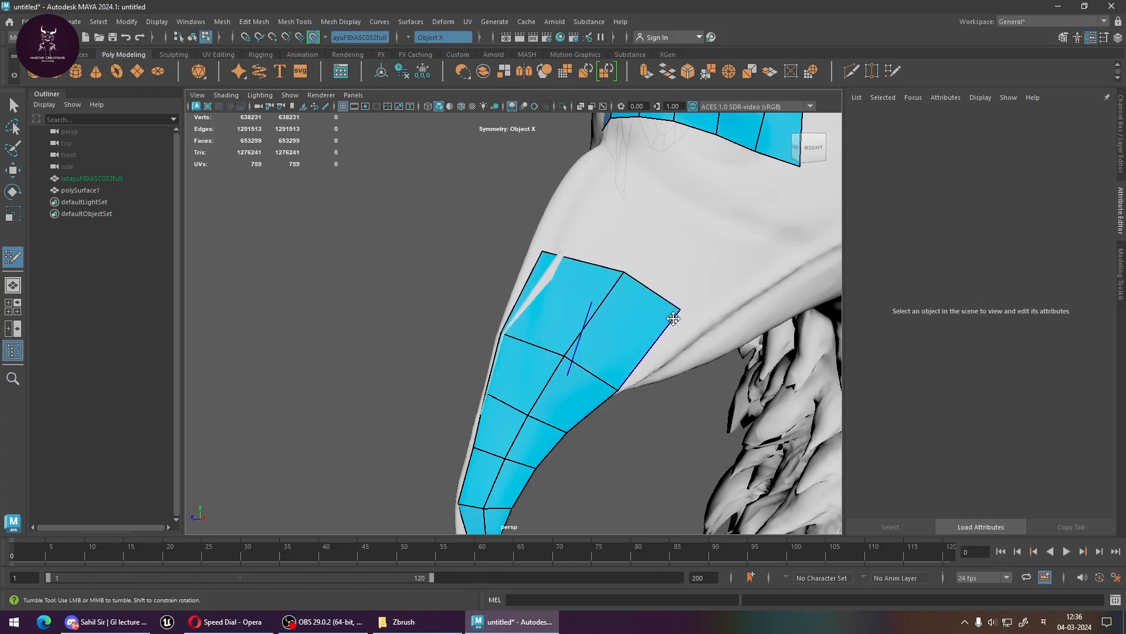
left_click_drag(675, 303, 703, 331)
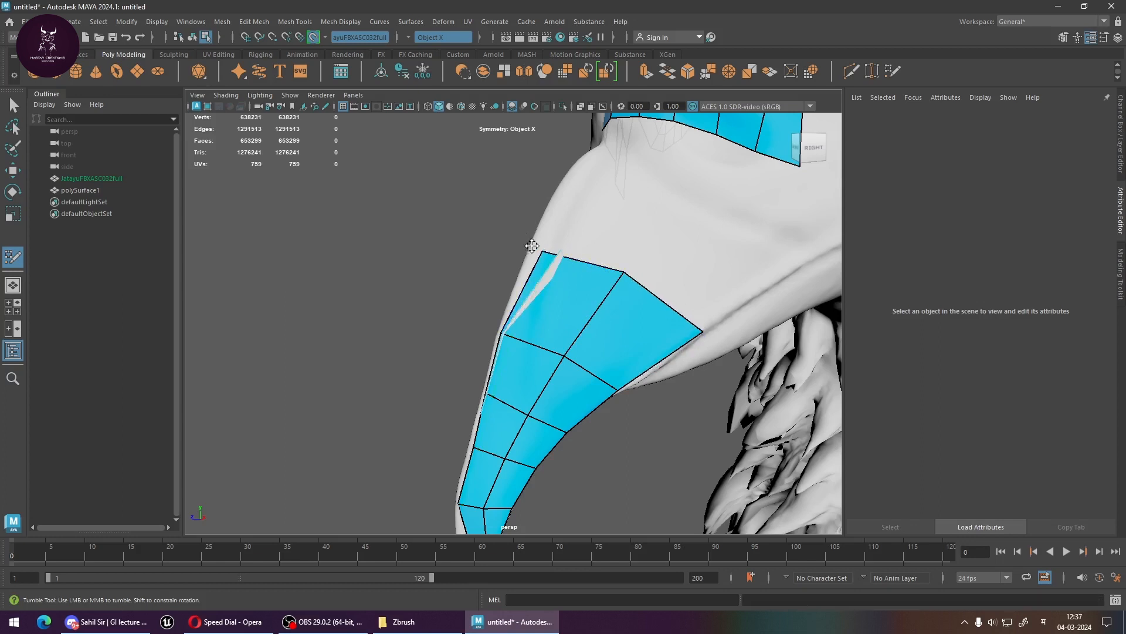
left_click_drag(535, 324, 658, 297, "alt")
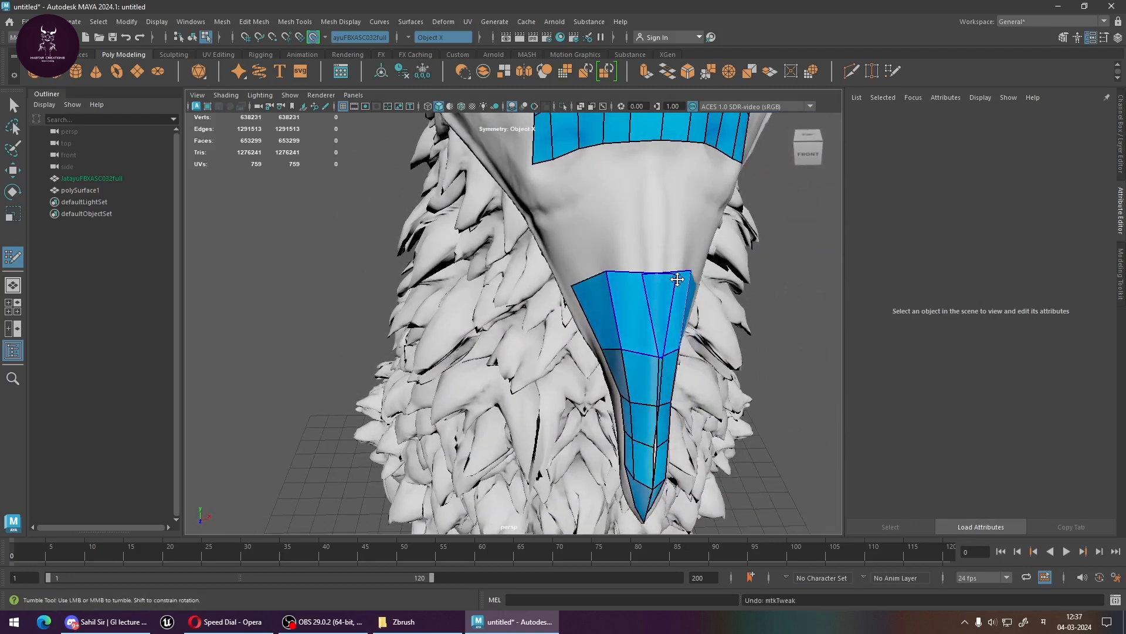
mouse_move(676, 274)
left_mouse_down()
mouse_move(652, 272)
mouse_move(663, 277)
left_mouse_up()
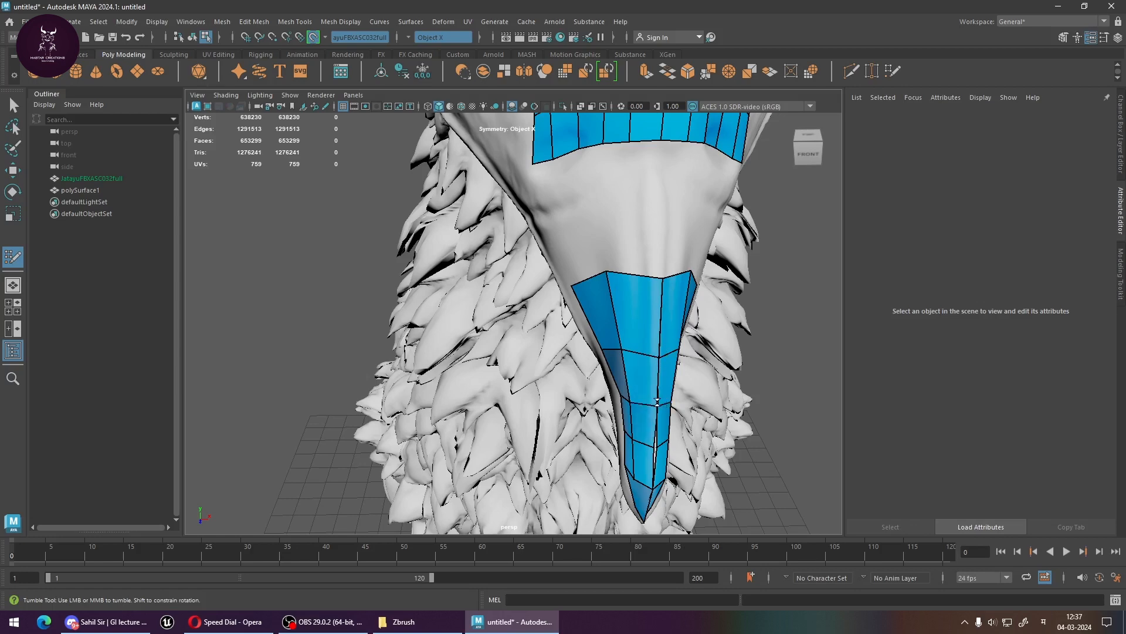
left_click_drag(662, 450, 634, 434, "alt")
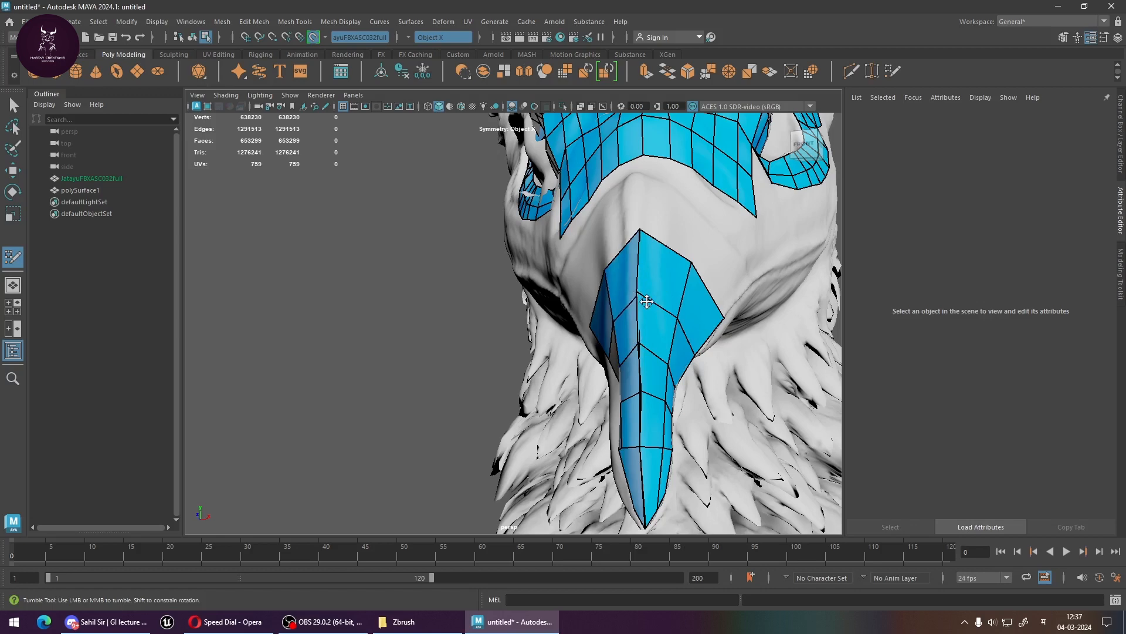
Fill two more quads above the beak strip and adjust their upper middle and outer vertices along the side of the beak
left_click_drag(717, 407, 661, 435, "alt")
middle_click_drag(661, 435, 601, 427, "alt")
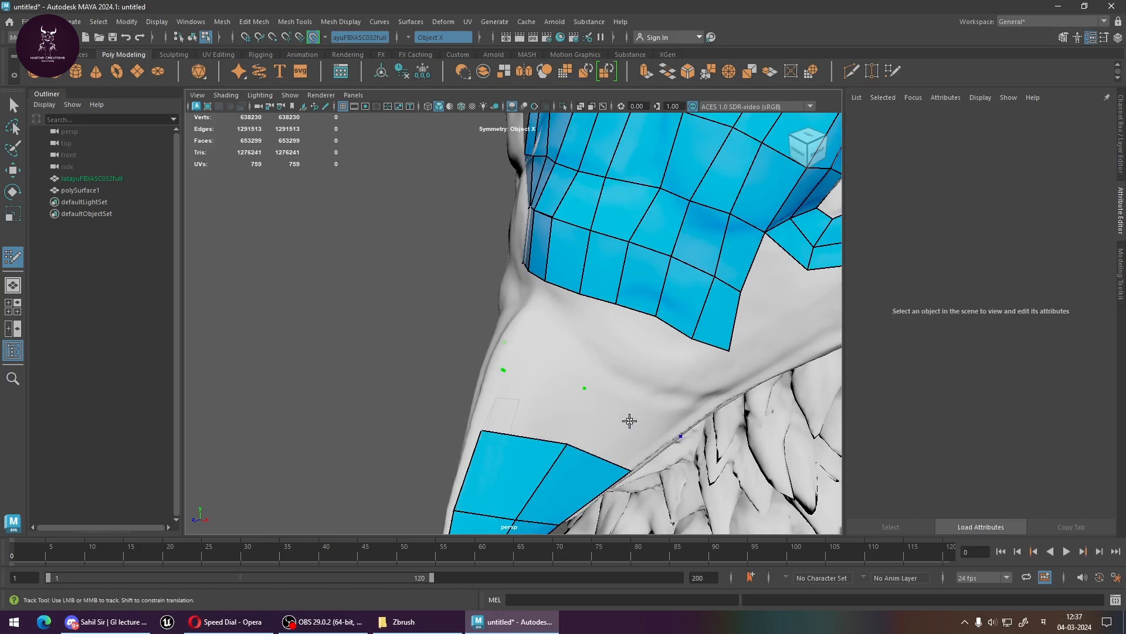
mouse_move(603, 432)
left_mouse_down("alt")
mouse_move(583, 448)
mouse_move(511, 402)
left_mouse_up("alt")
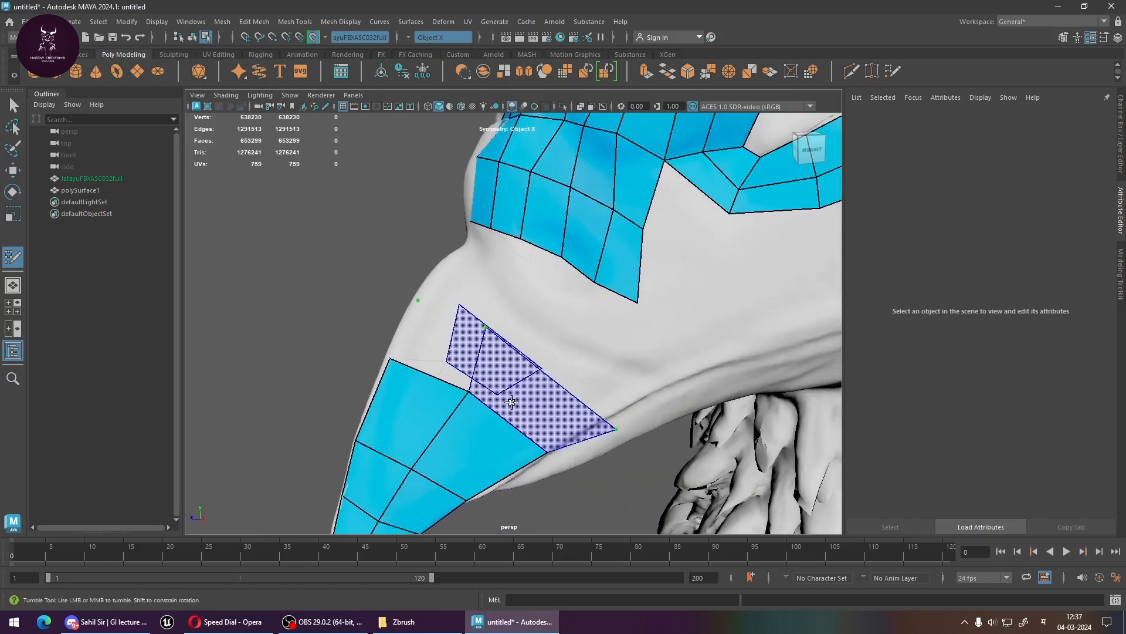
left_click(534, 404, "shift")
left_click(421, 345, "shift")
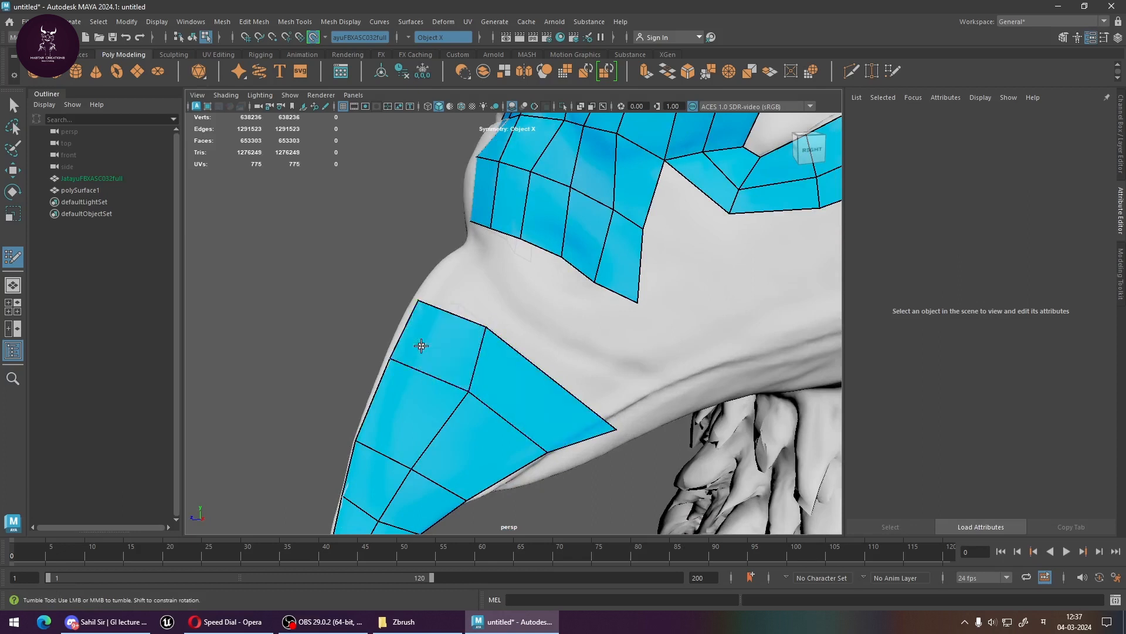
mouse_move(489, 328)
left_mouse_down()
mouse_move(521, 349)
mouse_move(515, 342)
left_mouse_up()
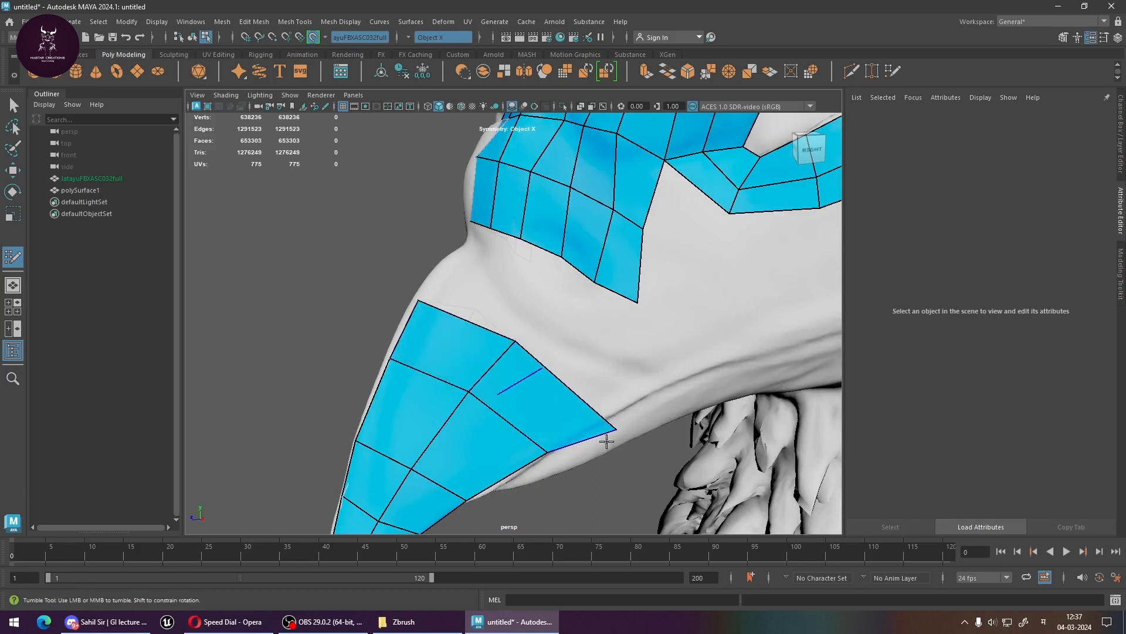
left_click_drag(613, 429, 603, 415)
mouse_move(603, 415)
middle_mouse_down("alt")
mouse_move(586, 422)
mouse_move(550, 345)
middle_mouse_up("alt")
left_click(557, 379, "shift")
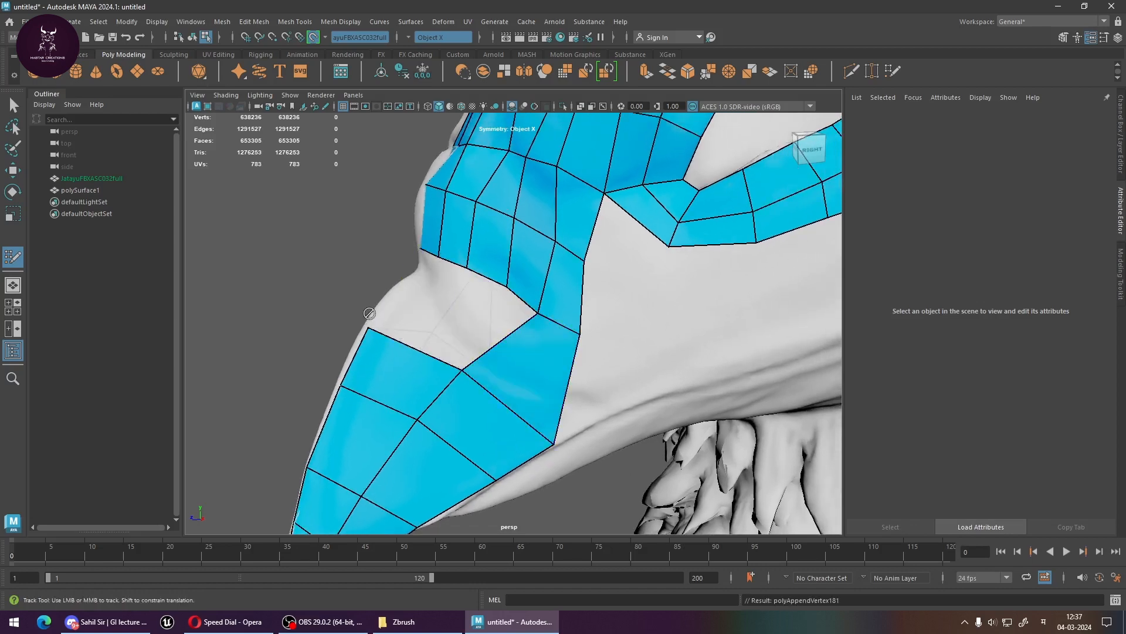
key("ctrl+z")
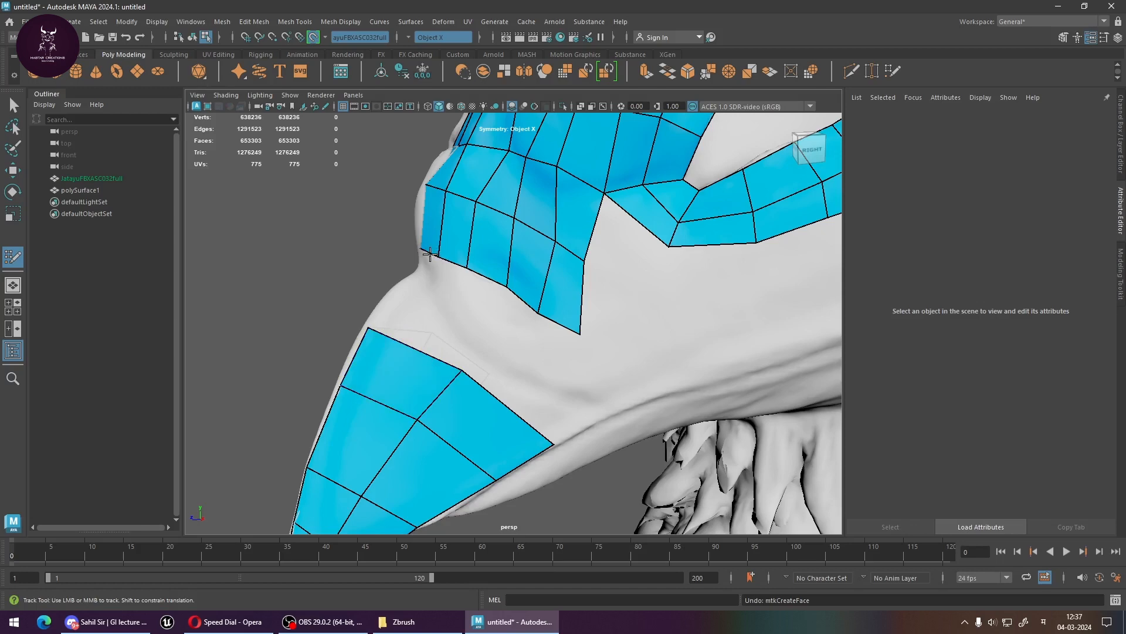
mouse_move(430, 253)
left_mouse_down("alt")
mouse_move(516, 329)
mouse_move(501, 291)
mouse_move(533, 357)
mouse_move(565, 352)
mouse_move(576, 299)
mouse_move(585, 322)
mouse_move(568, 359)
left_mouse_up("alt")
key("ctrl+z")
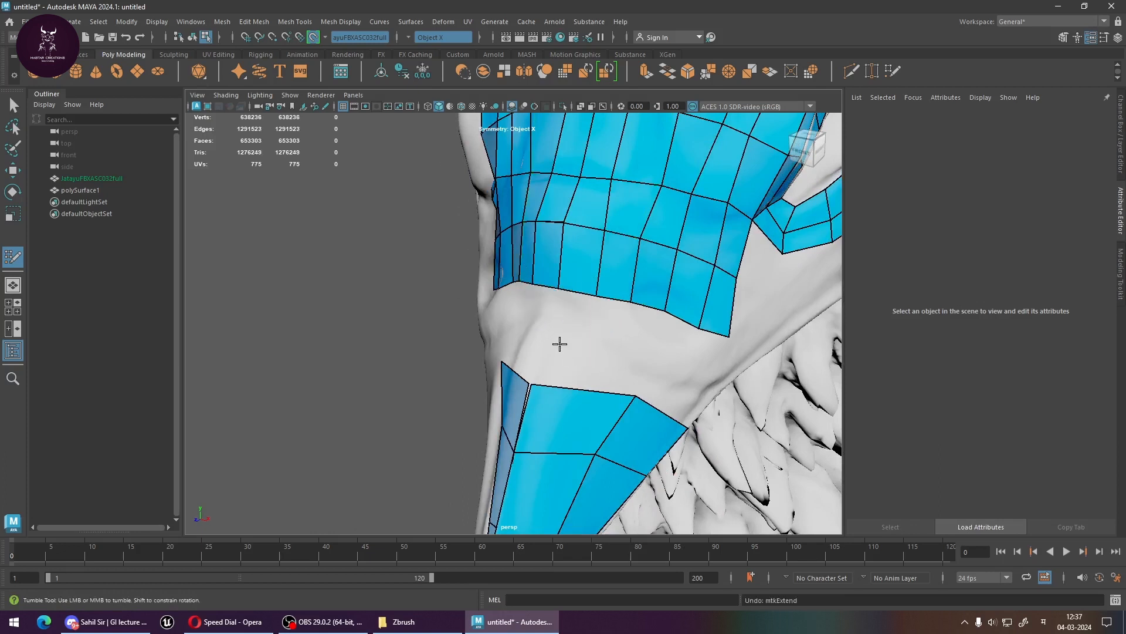
Place a row of points below the forehead mesh's lower edge and fill a mirrored row of quads from the side to the centre
left_click(552, 325)
left_click_drag(713, 401, 660, 377, "alt")
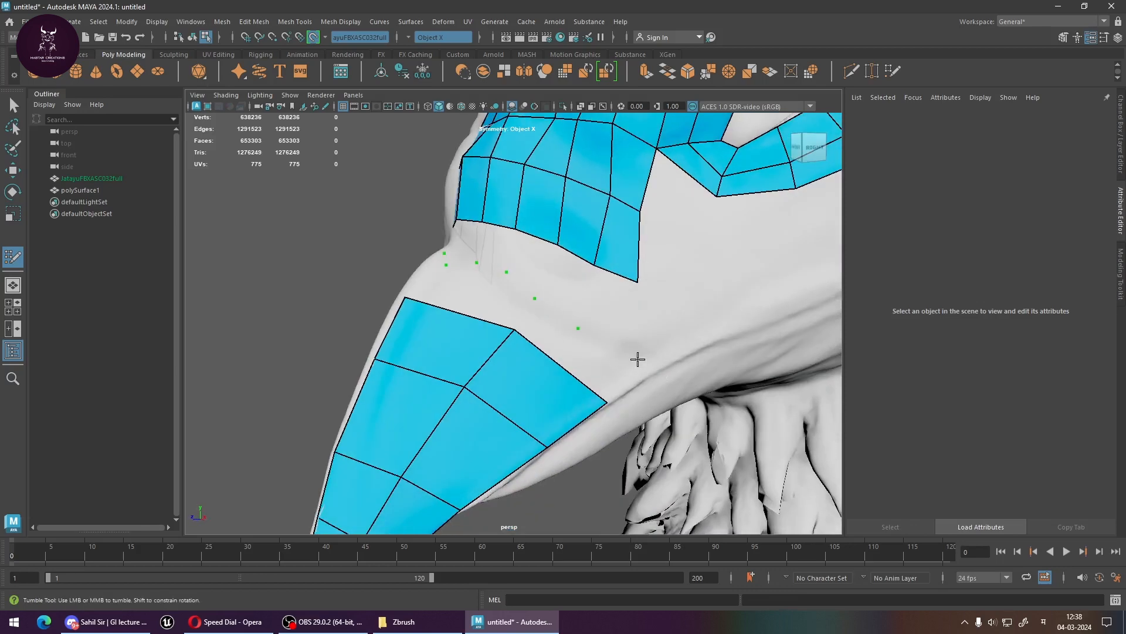
left_click(609, 321, "shift")
left_click(561, 292, "shift")
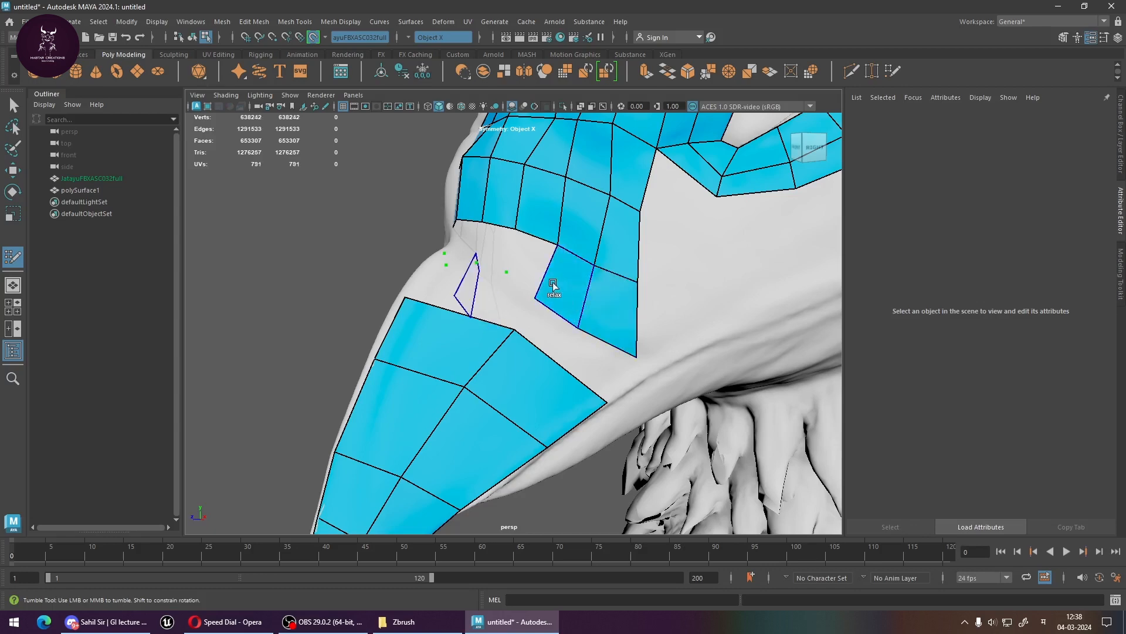
left_click(535, 253, "shift")
left_click(492, 247, "shift")
left_click_drag(501, 305, 559, 341, "alt")
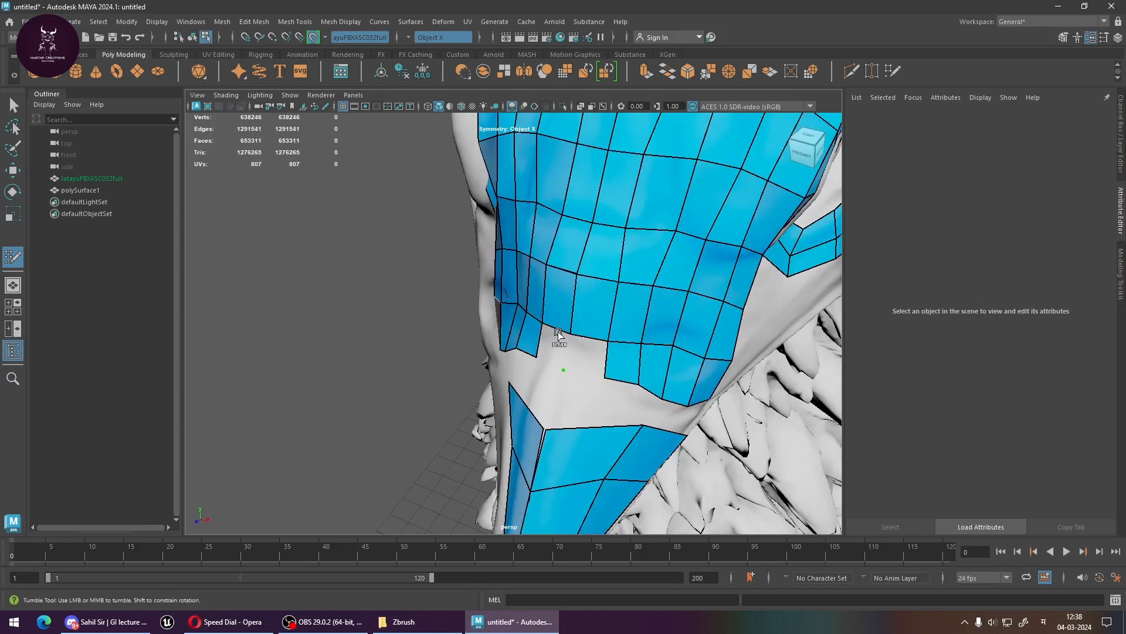
left_click(590, 353, "shift")
left_click_drag(659, 410, 617, 374, "alt")
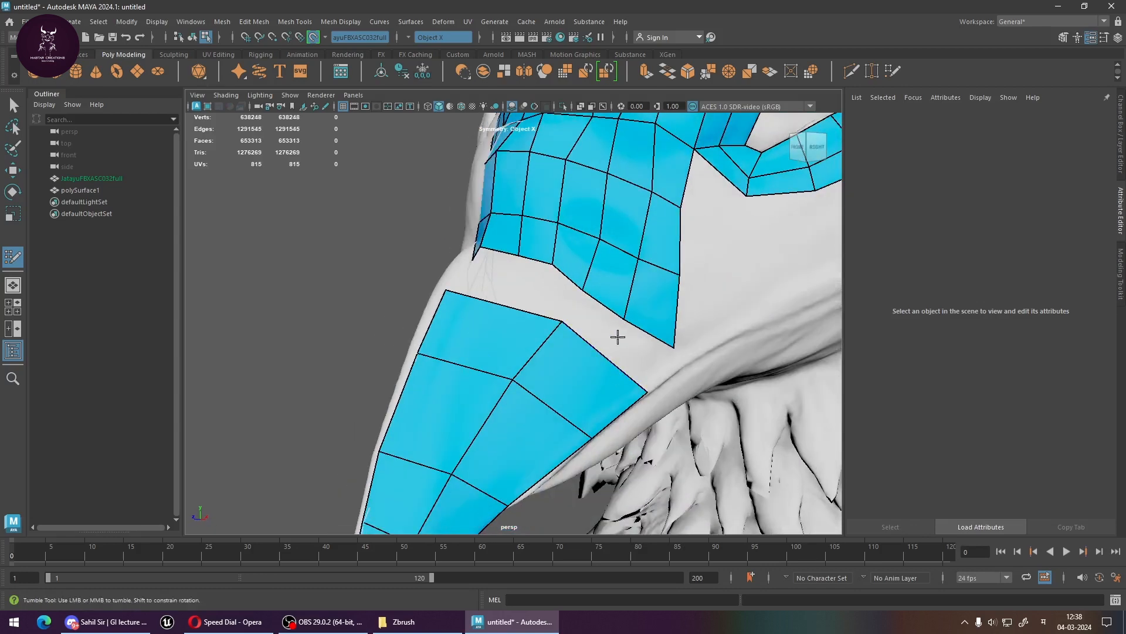
Insert lengthwise edge loops through the outer and inner columns of the beak strip
left_click(603, 357, "ctrl")
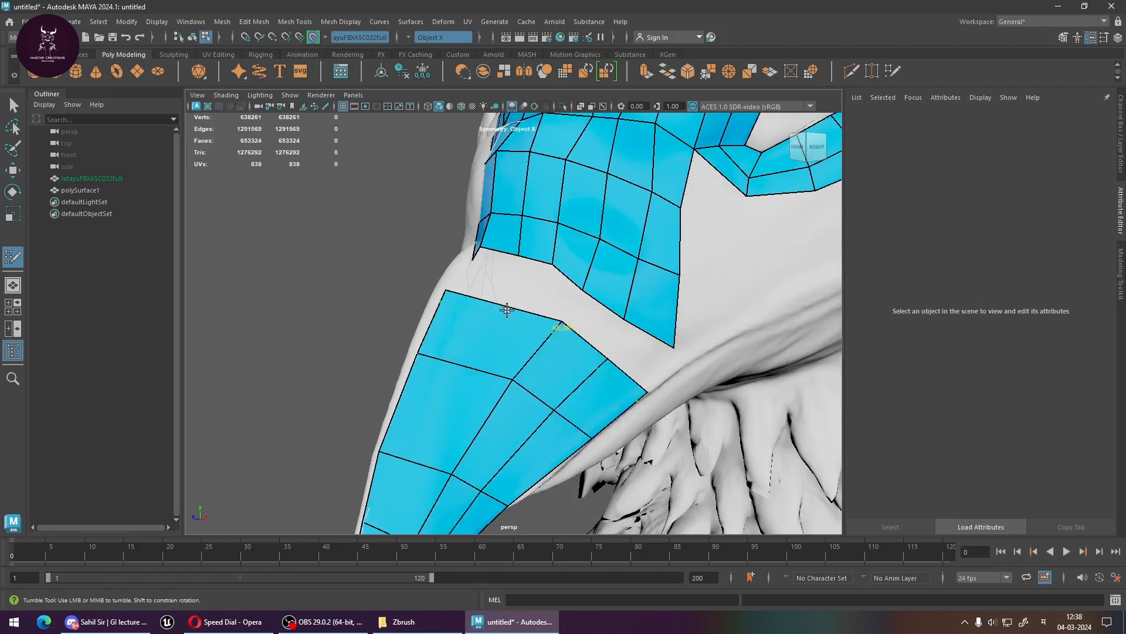
mouse_move(539, 347)
left_mouse_down("alt")
mouse_move(613, 390)
mouse_move(523, 354)
left_mouse_up("alt")
left_click(581, 379, "ctrl")
Bridge the beak strip to the forehead mesh with quads across the gap, leaving a triangular opening in the middle
left_click(517, 348, "shift")
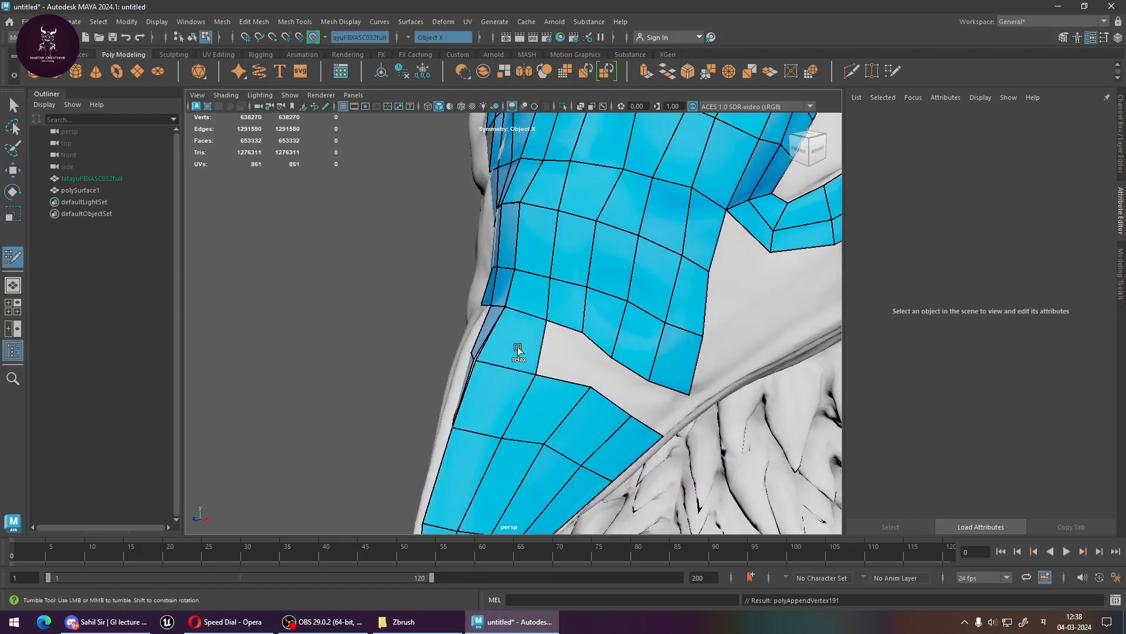
left_click(597, 374, "shift")
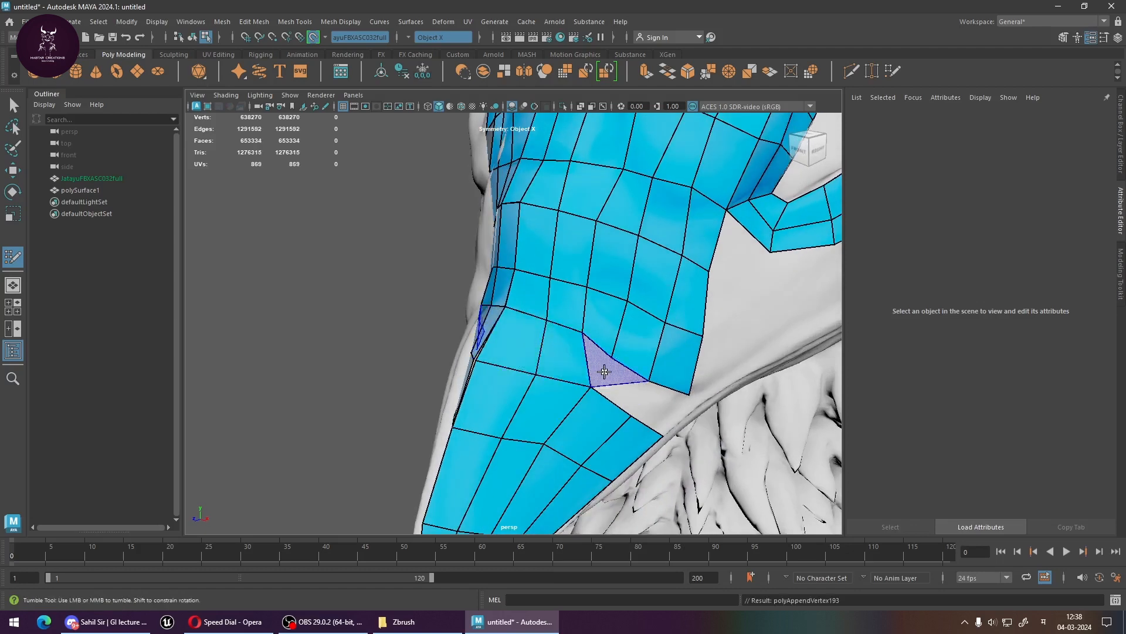
left_click(614, 389, "shift")
left_click(652, 414, "shift")
Delete the quad beside the triangular opening, insert a lengthwise edge loop in the beak column below, and fill the opening with two quads
left_click_drag(652, 414, 591, 395, "alt")
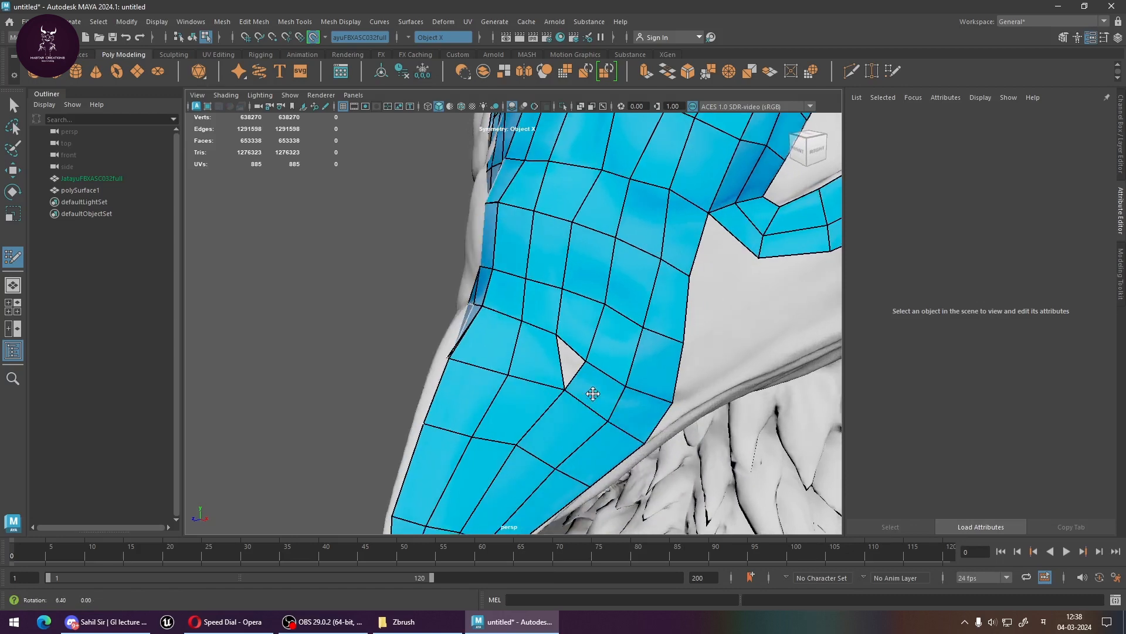
left_click(545, 359, "ctrl+shift")
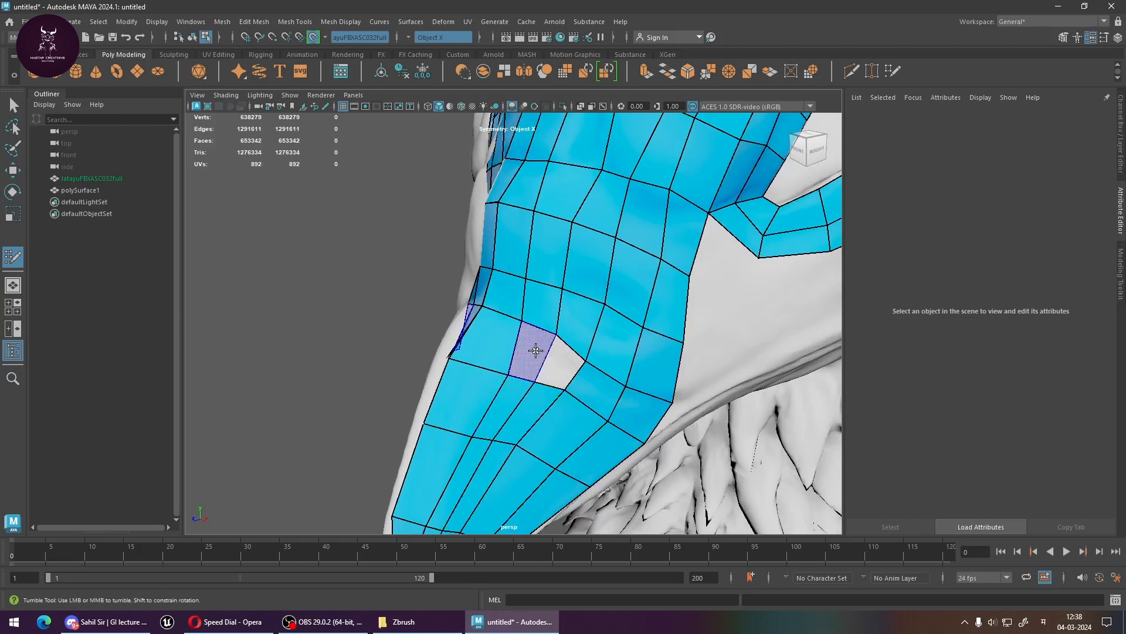
left_click(534, 352, "shift")
Examine the joined beak and forehead topology on both sides, including the centre seam and the area around the eye
left_click_drag(623, 414, 672, 411, "alt")
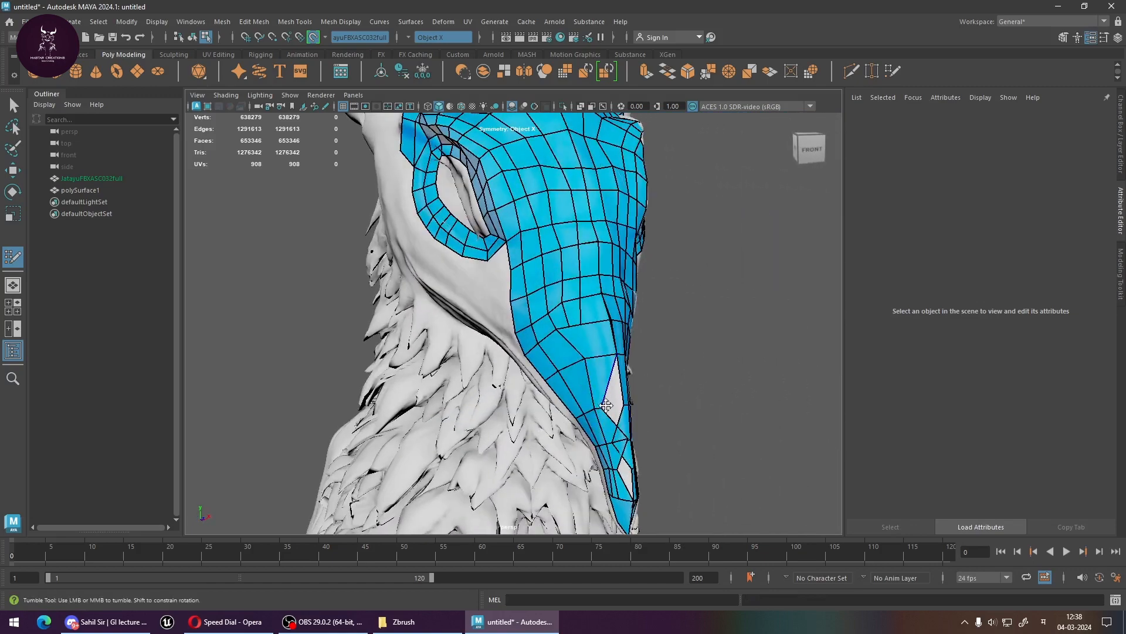
mouse_move(604, 406)
left_mouse_down()
mouse_move(626, 405)
mouse_move(608, 406)
mouse_move(621, 396)
mouse_move(615, 406)
mouse_move(634, 424)
mouse_move(555, 418)
left_mouse_up()
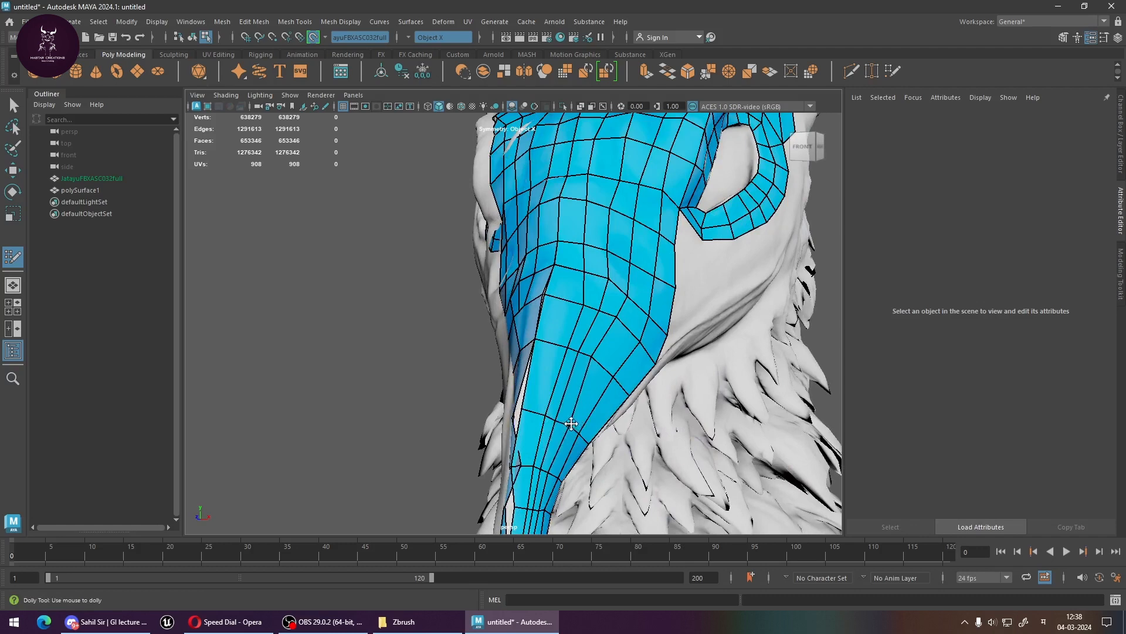
middle_click_drag(577, 425, 541, 428, "alt")
left_click_drag(541, 427, 558, 420)
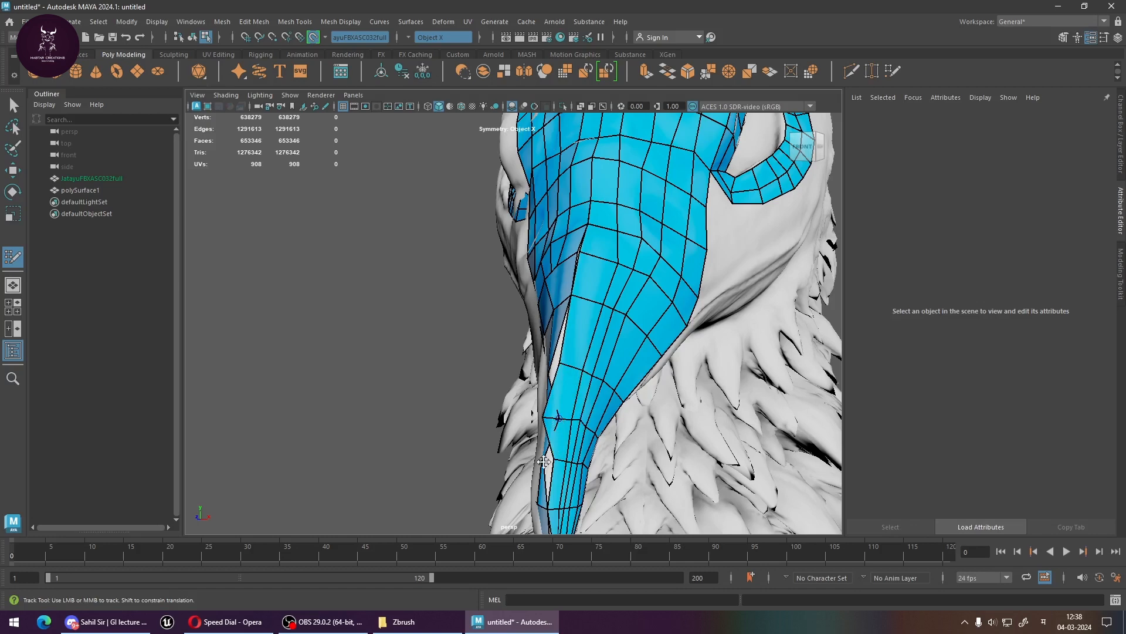
key("ctrl+z")
key("ctrl+z")
left_click_drag(557, 424, 691, 389, "alt")
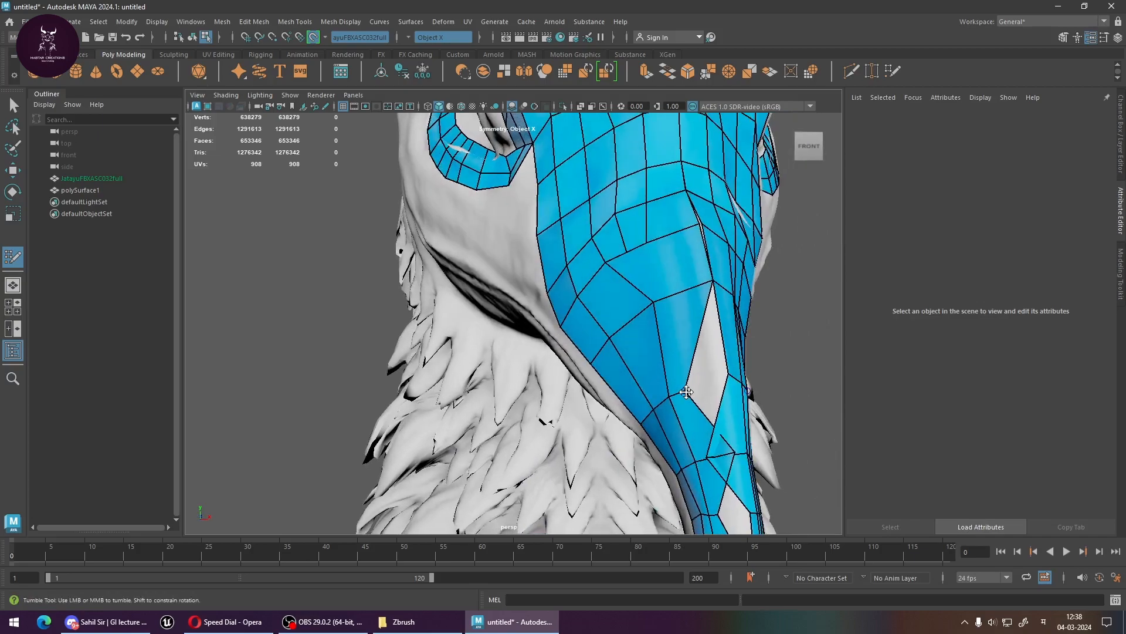
middle_click_drag(686, 392, 618, 411, "alt")
left_click_drag(611, 397, 633, 403, "alt")
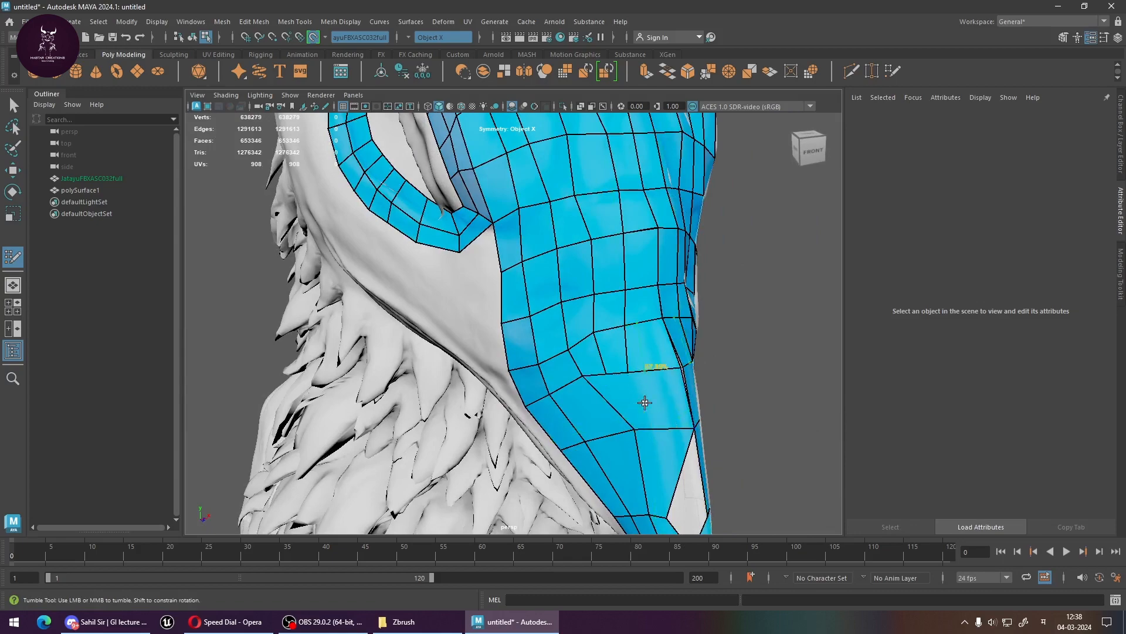
left_click_drag(702, 448, 569, 386, "alt")
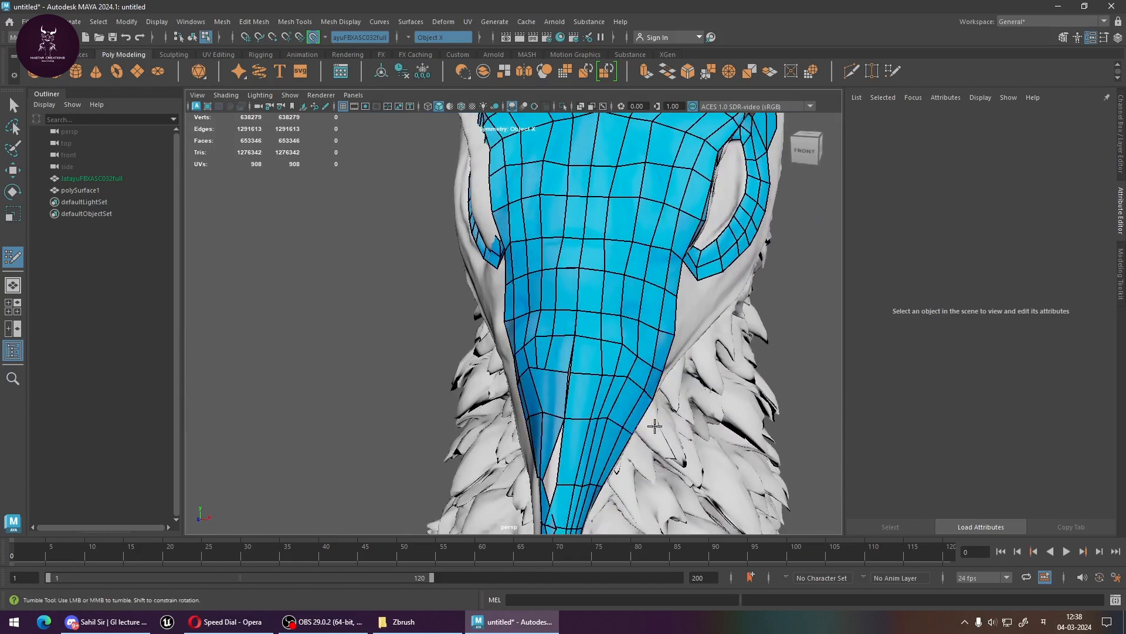
left_click_drag(656, 427, 555, 404, "alt")
mouse_move(614, 379)
middle_mouse_down("alt")
mouse_move(644, 368)
mouse_move(559, 445)
middle_mouse_up("alt")
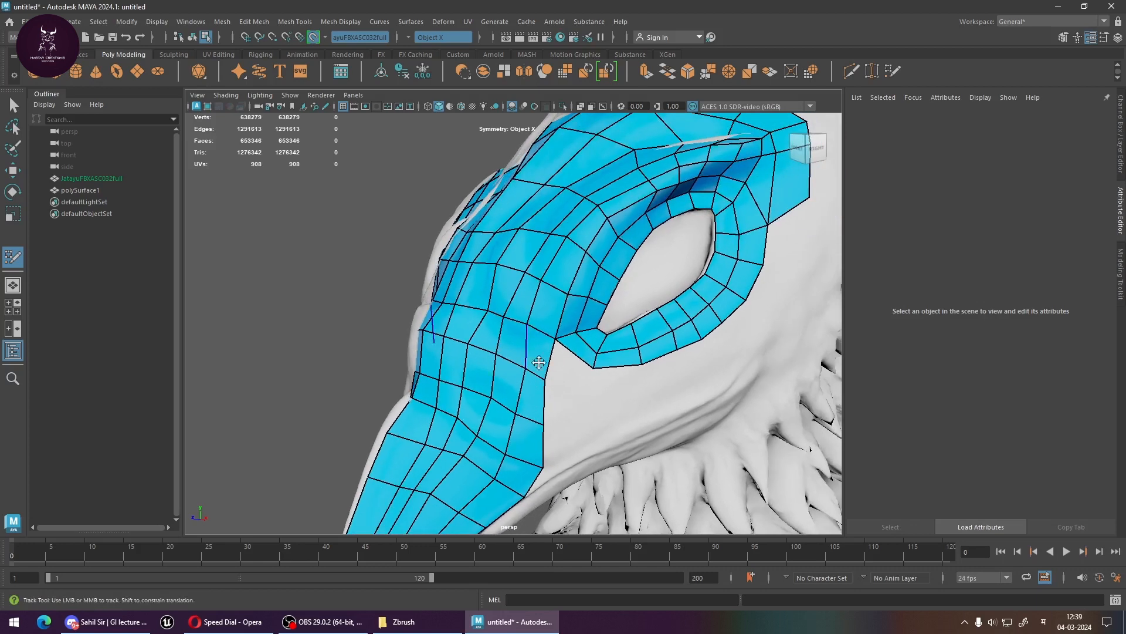
mouse_move(628, 353)
left_mouse_down("alt")
mouse_move(573, 375)
mouse_move(540, 415)
left_mouse_up("alt")
middle_click_drag(459, 402, 401, 454, "alt")
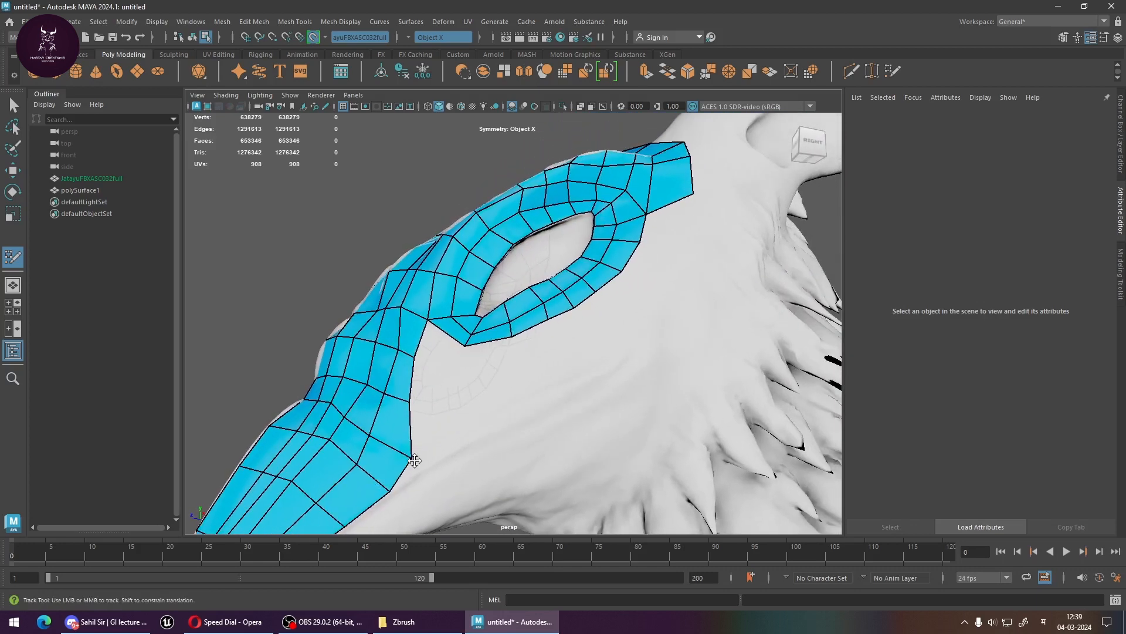
Shift three lower border vertices outward and fill three quads connecting the beak-side mesh to the front corner of the eye ring
left_click_drag(410, 453, 422, 468)
left_click_drag(410, 406, 419, 410)
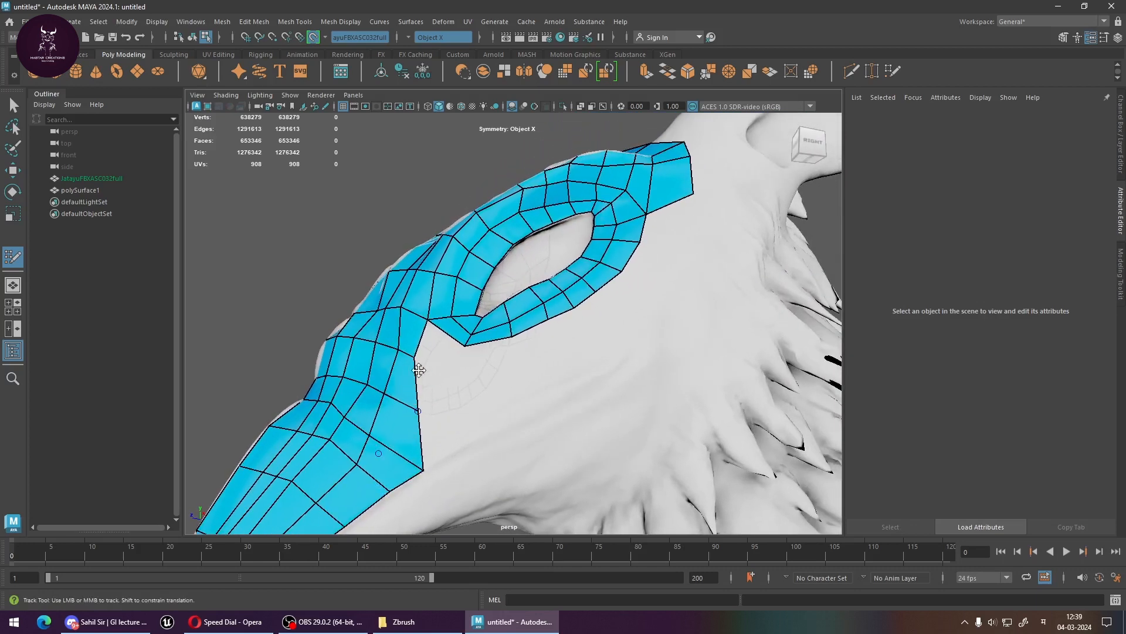
left_click_drag(415, 357, 421, 366)
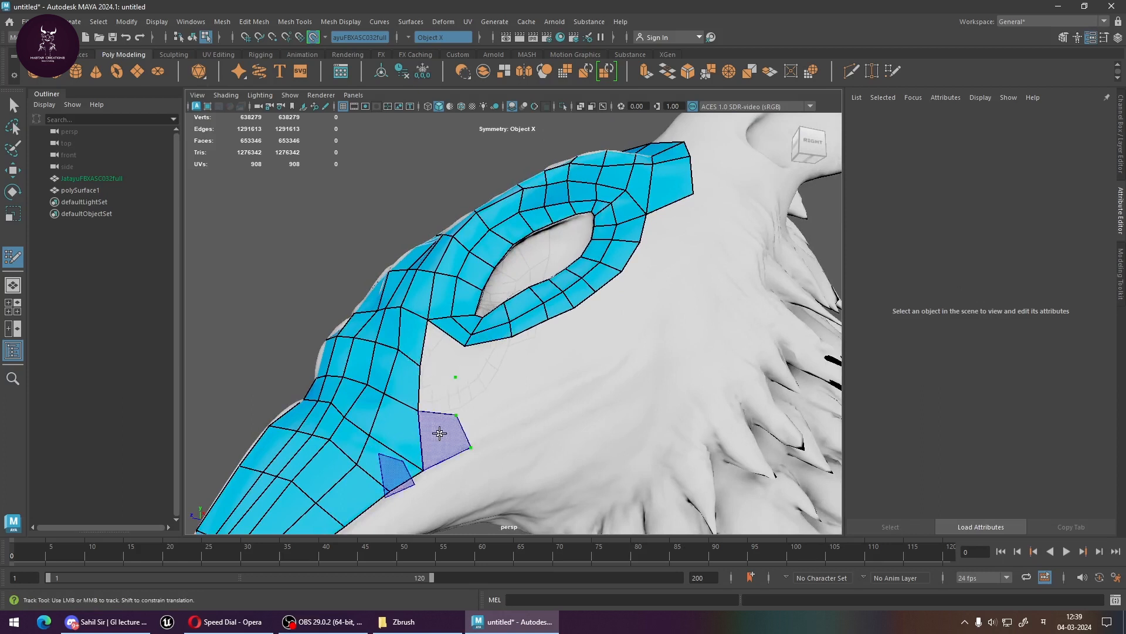
left_click(442, 428, "shift")
left_click(440, 383, "shift")
left_click(446, 352, "shift")
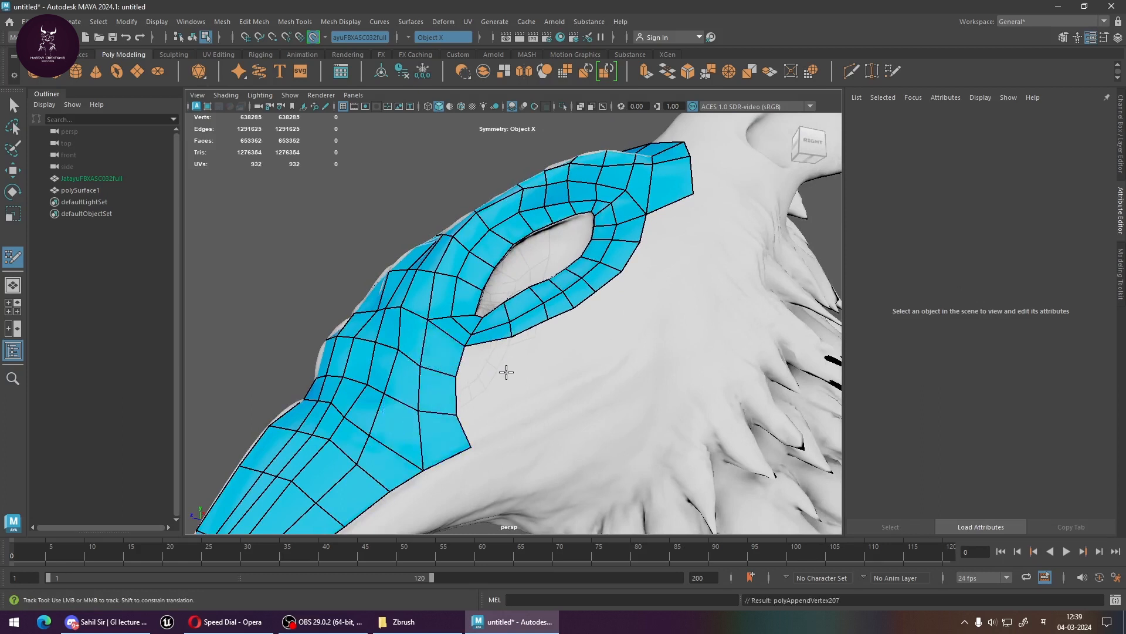
Place guide dots on the cheek and fill a row of three quads along the underside of the eye ring
left_click(513, 365)
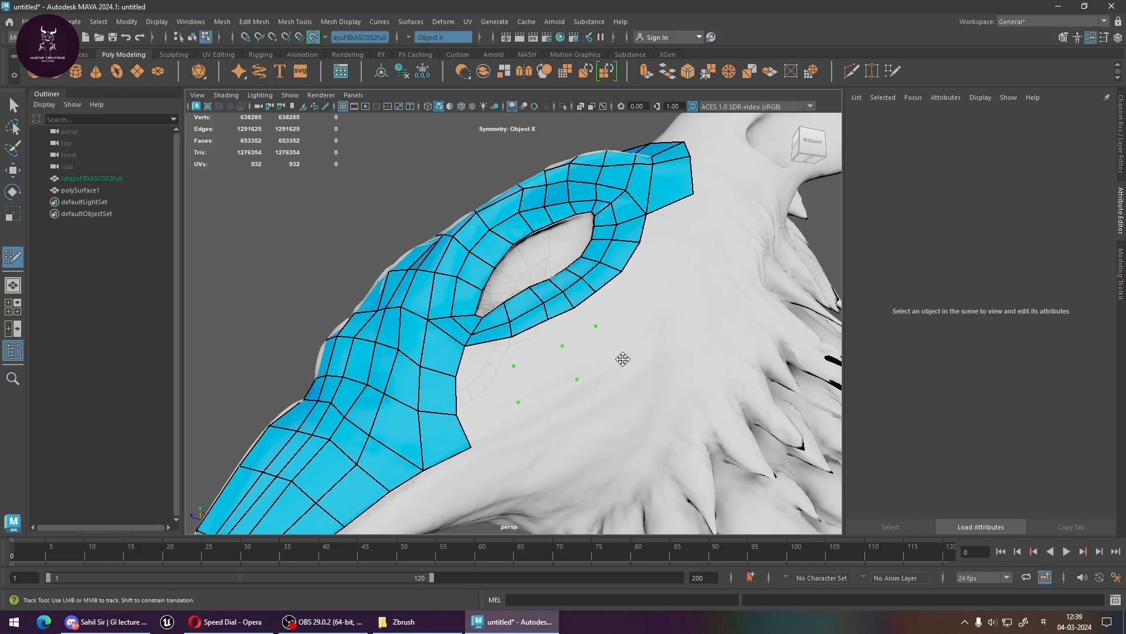
left_click(623, 359)
left_click(487, 355, "shift")
left_click(536, 343, "shift")
left_click(578, 329, "shift")
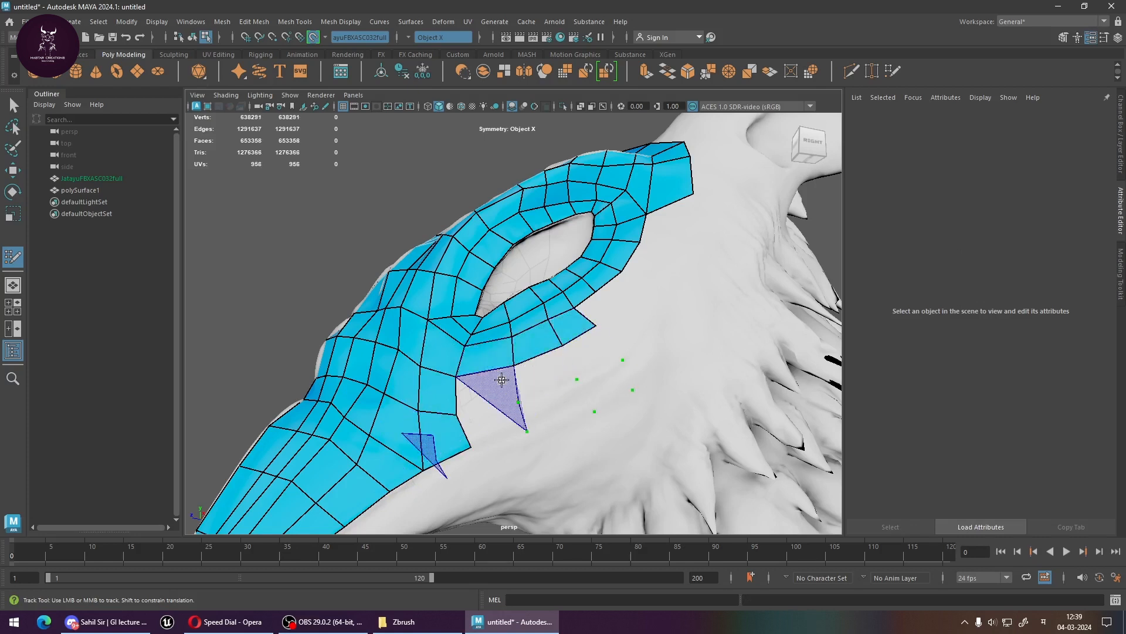
Fill two more rows of three quads down the cheek below the eye
left_click(501, 382, "shift")
left_click(547, 374, "shift")
left_click(589, 352, "shift")
left_click(496, 421, "shift")
left_click(557, 405, "shift")
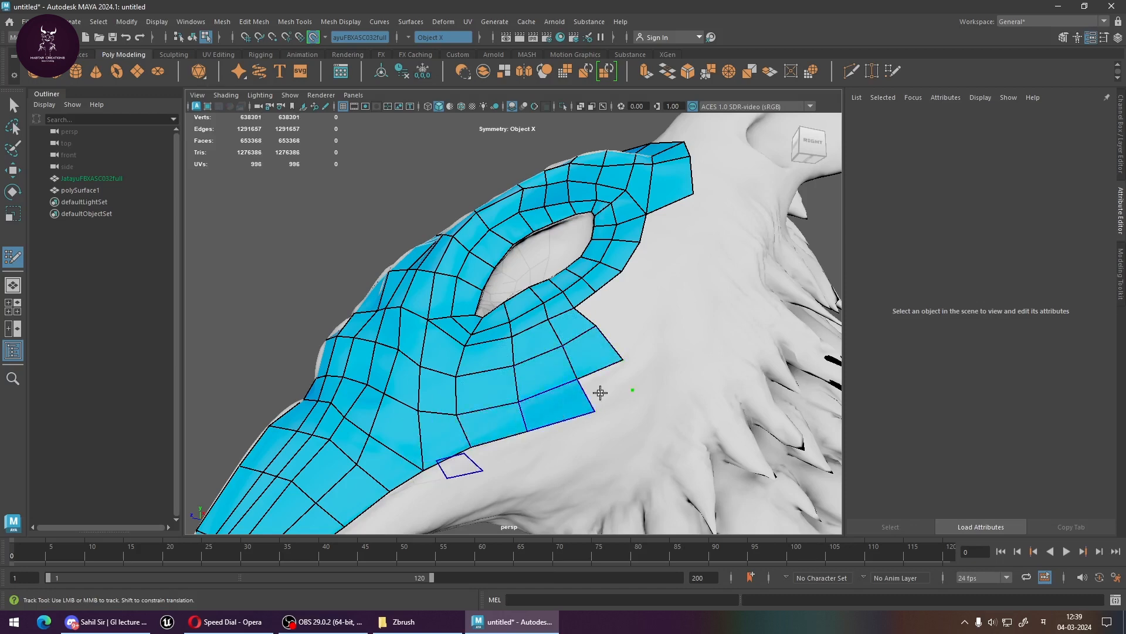
left_click(599, 393, "shift")
Undo the faces extended from the rear border of the eye ring
left_click_drag(659, 375, 498, 394, "alt")
key("ctrl+z")
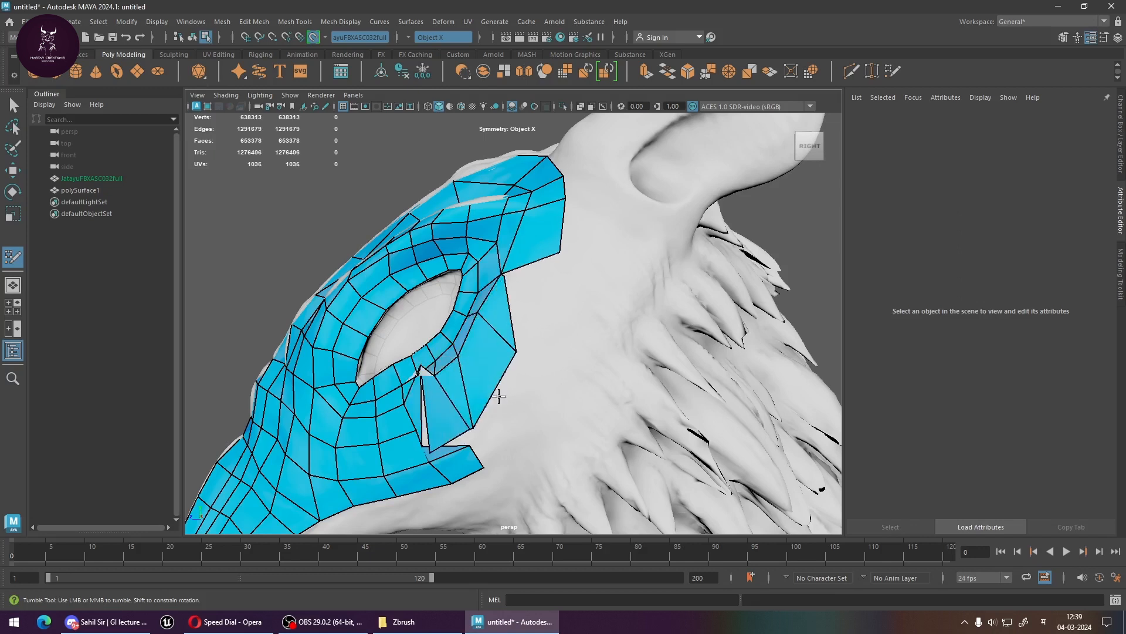
key("ctrl+z")
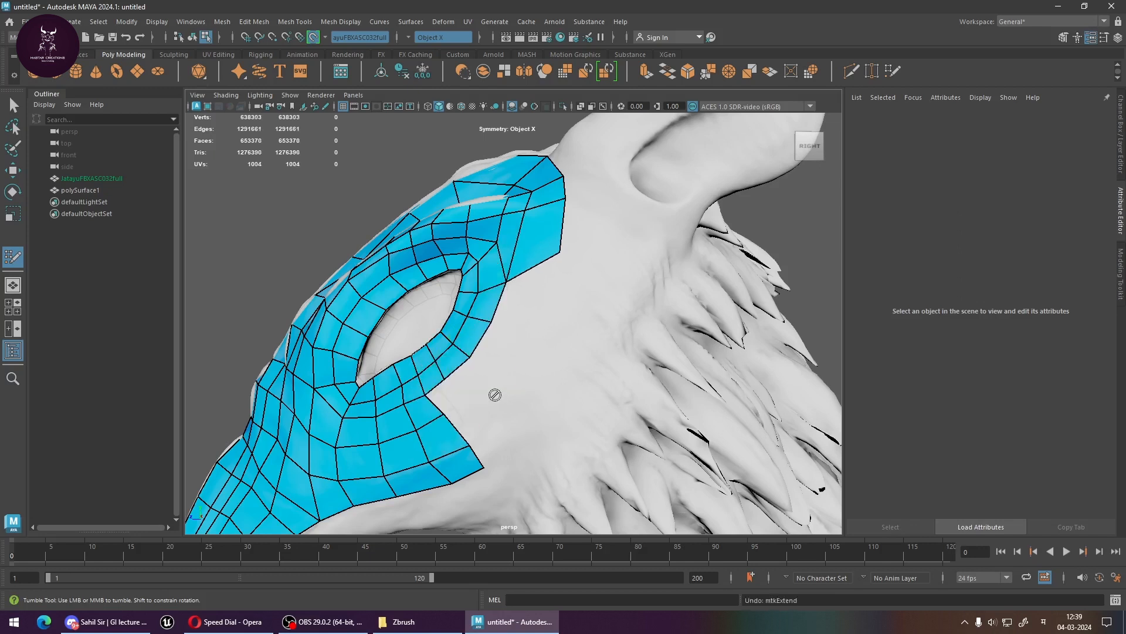
Fill a row of quads behind the eye from the cheek patch upward and weld its upper vertex to the brow's corner
left_click(462, 395)
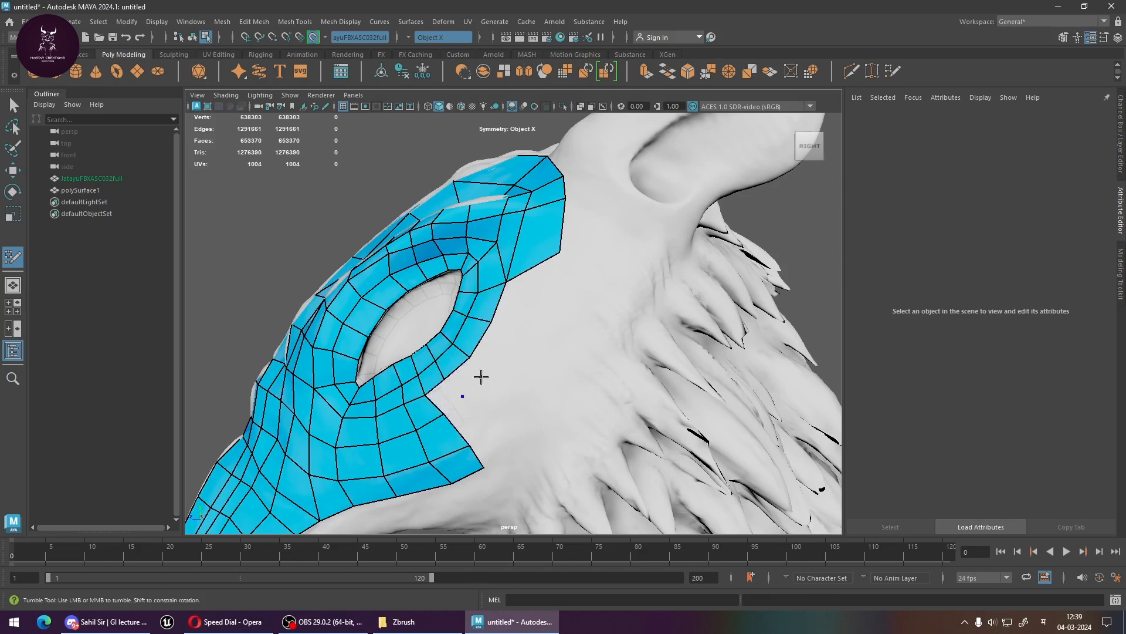
left_click(522, 302, "shift")
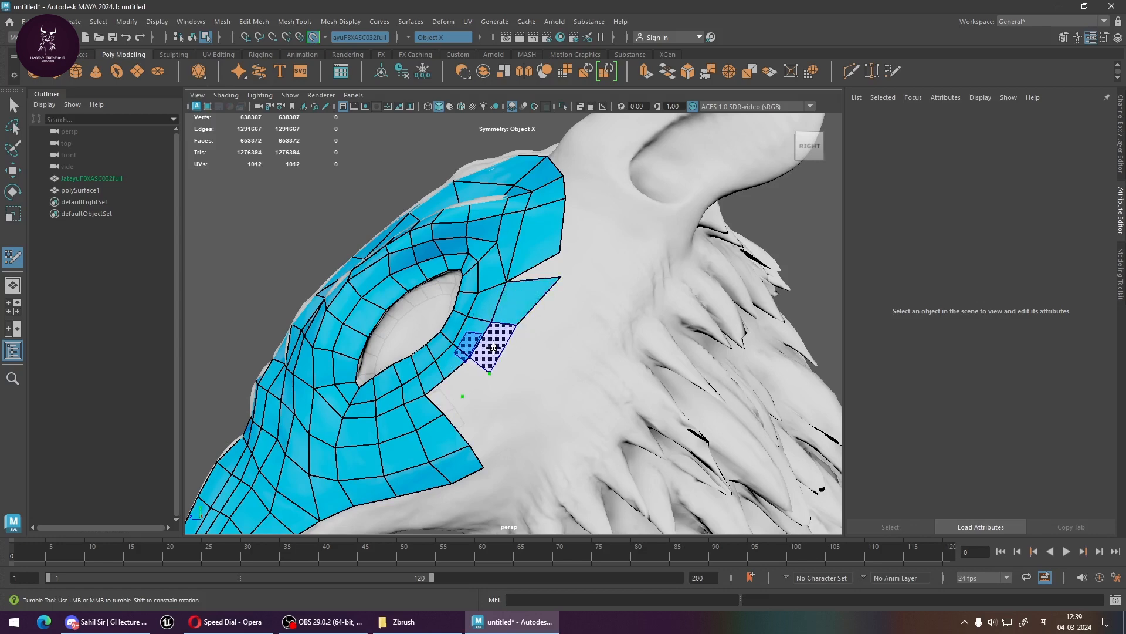
left_click(484, 348, "shift")
left_click(454, 401, "shift")
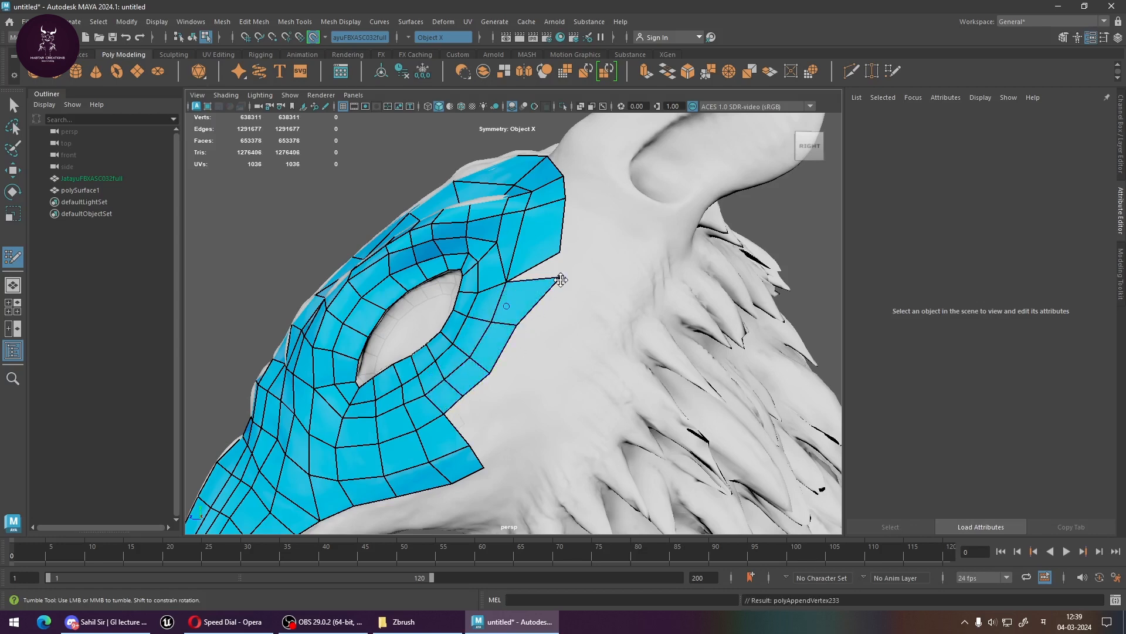
left_click_drag(561, 279, 562, 258)
Examine the forehead and beak topology from the front and side, including the centre seam and the beak tip
left_click_drag(545, 389, 550, 233, "alt")
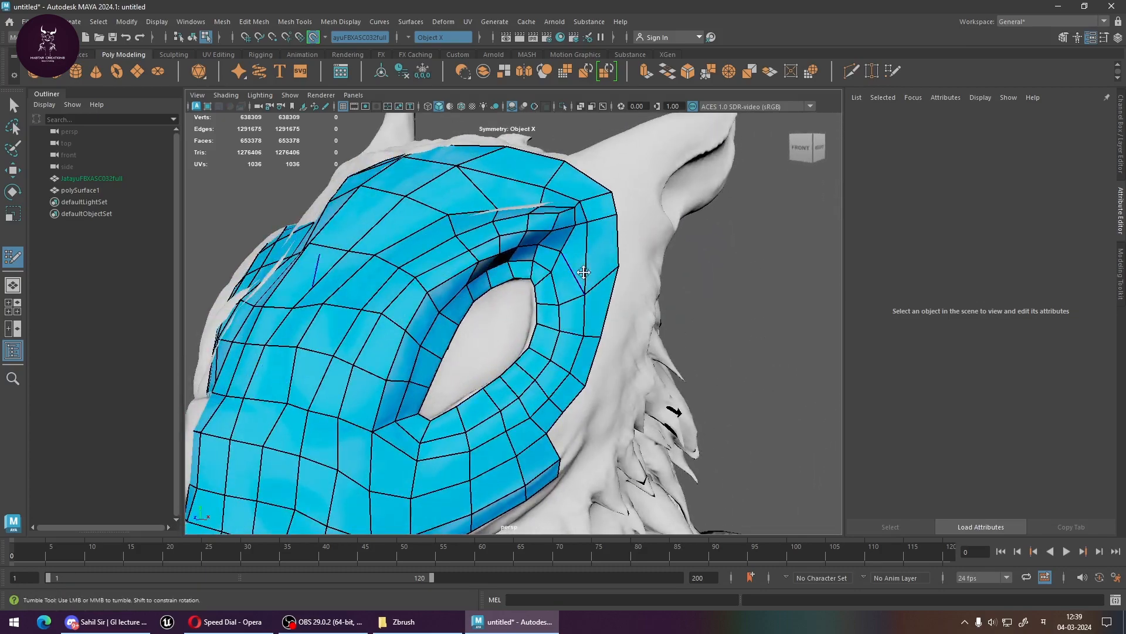
left_click_drag(383, 288, 463, 312, "alt")
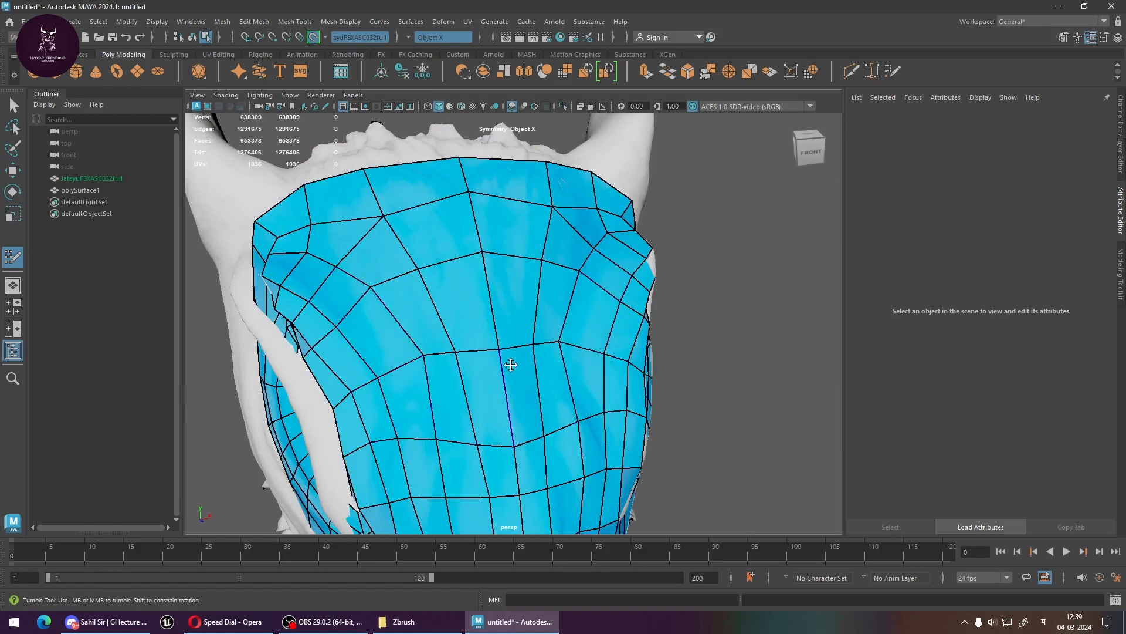
middle_click_drag(509, 365, 489, 314, "alt")
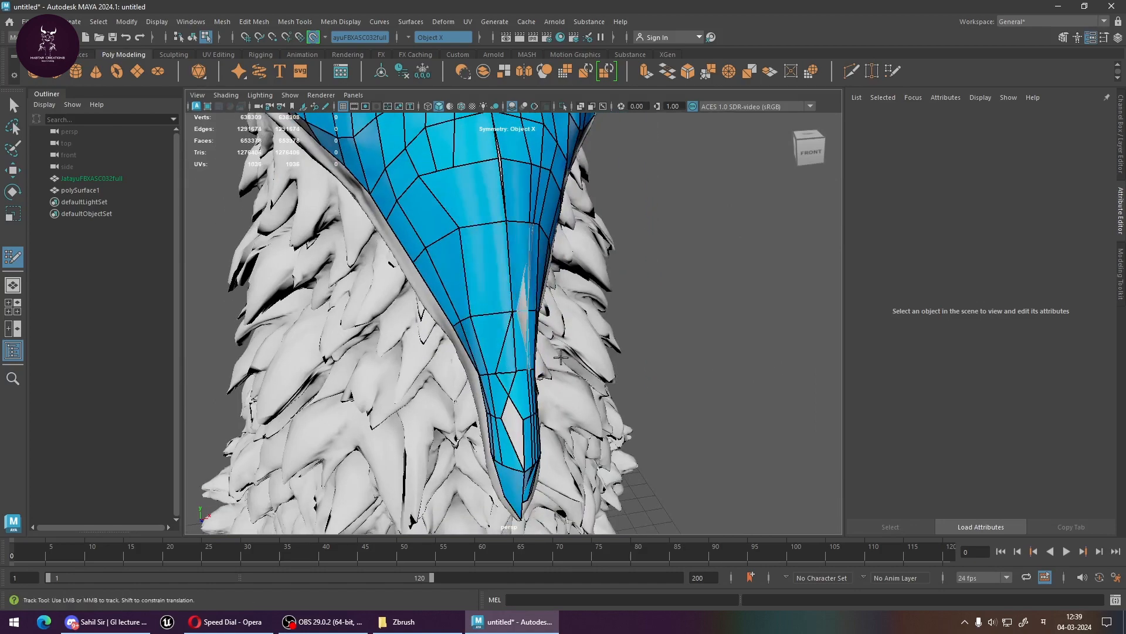
left_click_drag(561, 357, 449, 334, "alt")
key("ctrl+z")
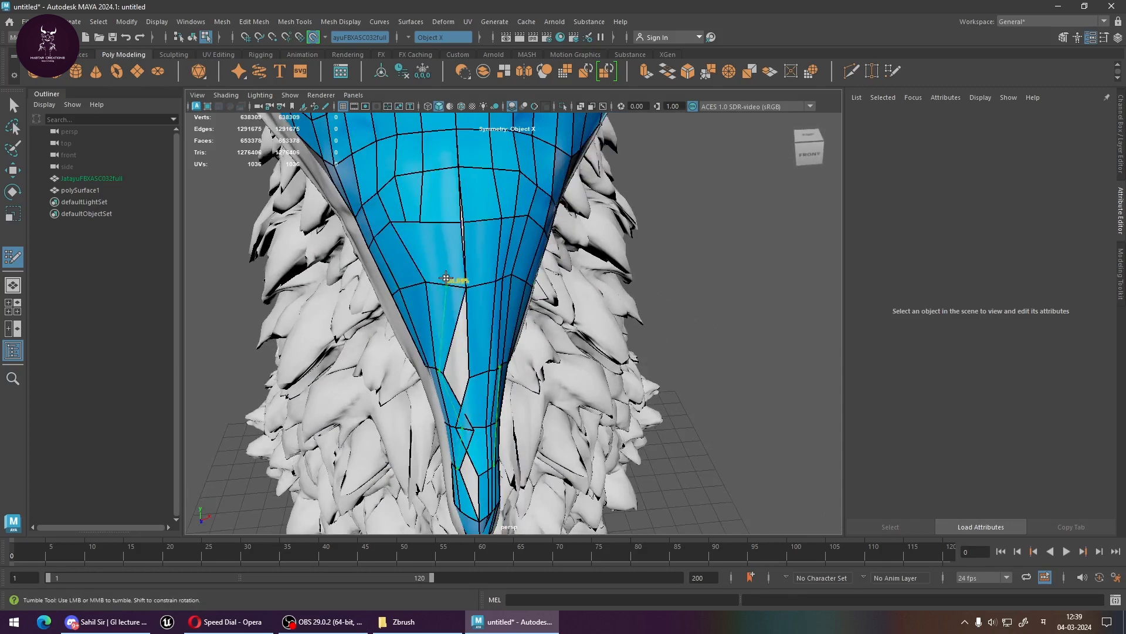
left_click_drag(446, 278, 405, 349, "alt")
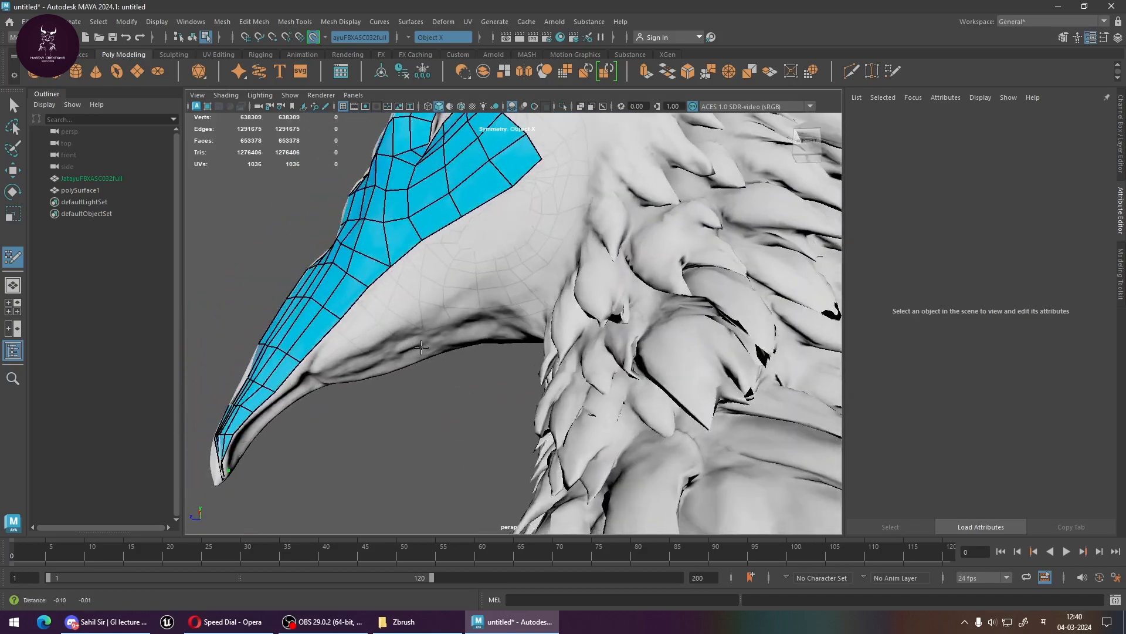
middle_click_drag(405, 350, 632, 273, "alt")
left_click_drag(436, 352, 541, 396, "alt")
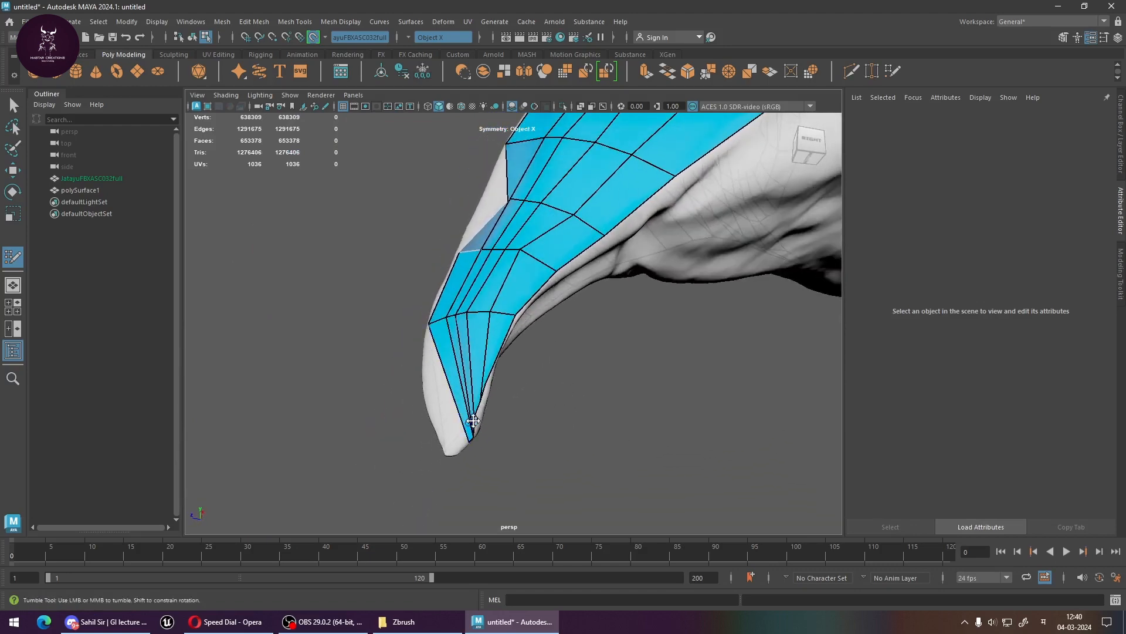
Spread the beak tip vertices over the sculpted tip and move the lower border vertices onto the beak's edge
mouse_move(476, 429)
left_mouse_down("alt")
mouse_move(496, 455)
mouse_move(494, 442)
mouse_move(530, 467)
mouse_move(574, 469)
mouse_move(477, 450)
left_mouse_up("alt")
right_click_drag(477, 451, 477, 453, "alt")
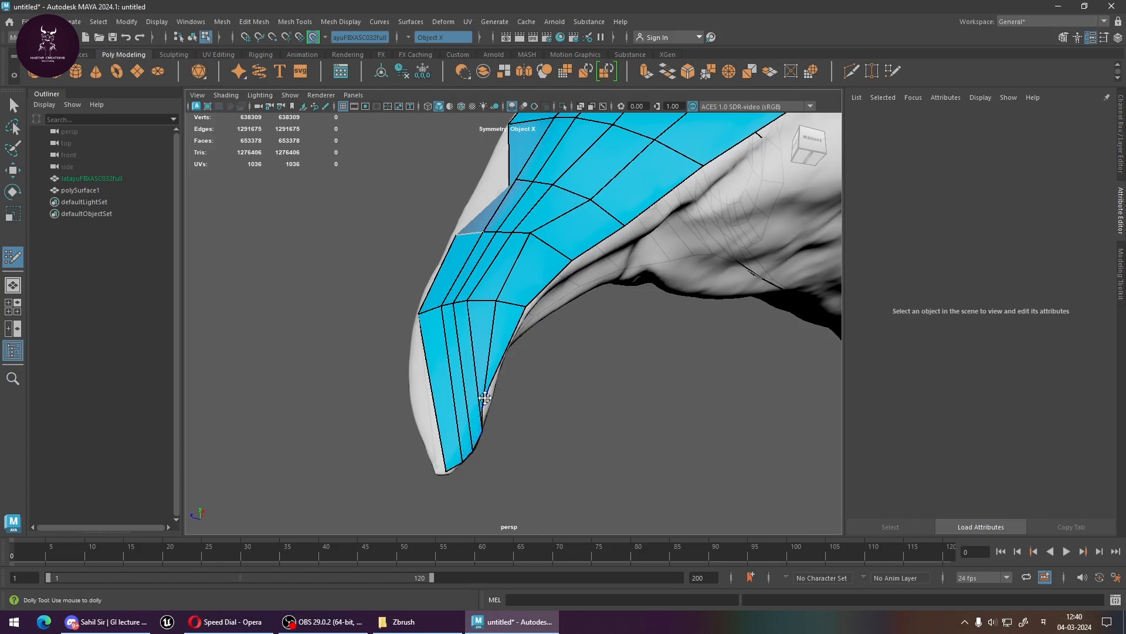
mouse_move(498, 398)
left_mouse_down("alt")
mouse_move(535, 360)
mouse_move(490, 325)
mouse_move(490, 296)
left_mouse_up("alt")
mouse_move(536, 241)
left_mouse_down()
mouse_move(610, 295)
mouse_move(592, 255)
mouse_move(606, 228)
left_mouse_up()
middle_click_drag(709, 139, 620, 276, "alt")
left_click_drag(607, 274, 615, 280)
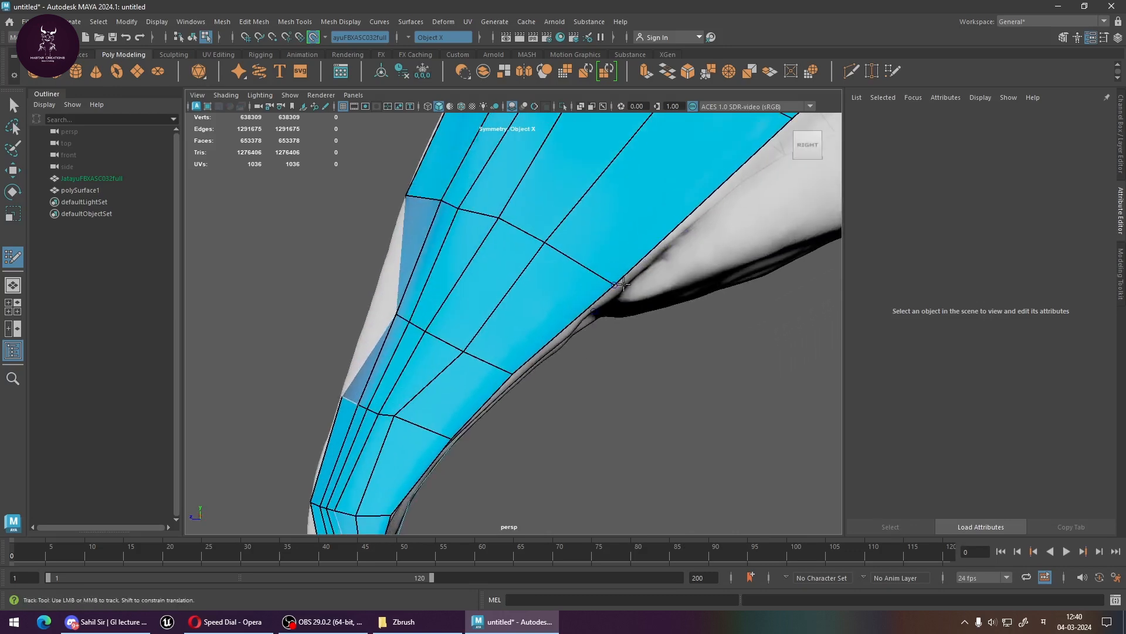
middle_click_drag(652, 270, 447, 455, "alt")
left_click_drag(535, 348, 545, 352)
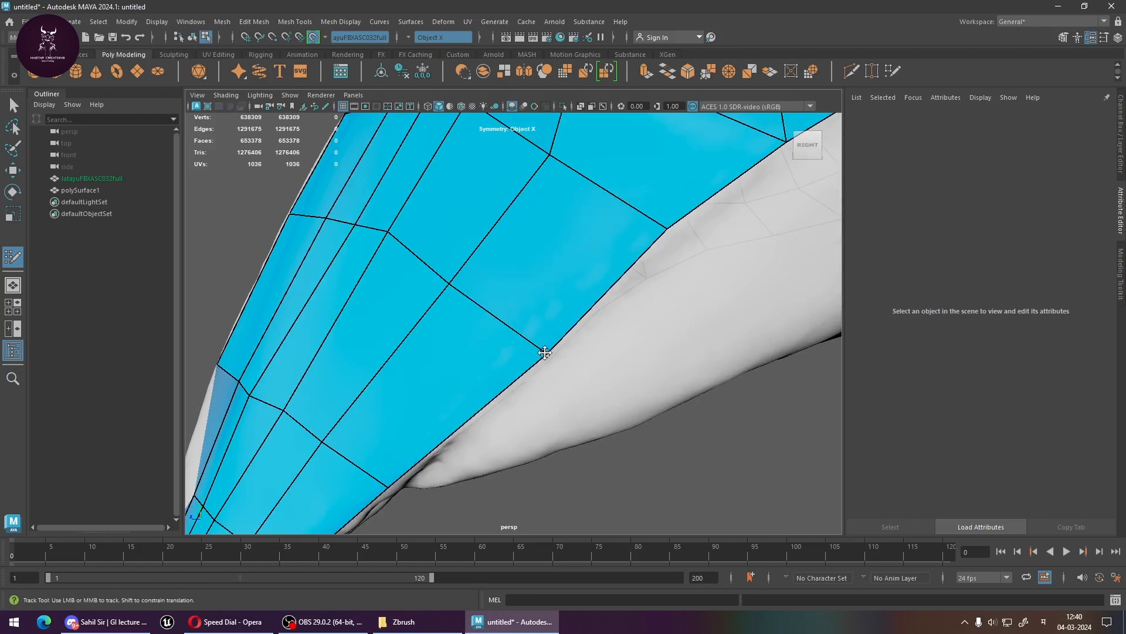
middle_click_drag(616, 335, 447, 466, "alt")
left_click_drag(484, 371, 491, 378)
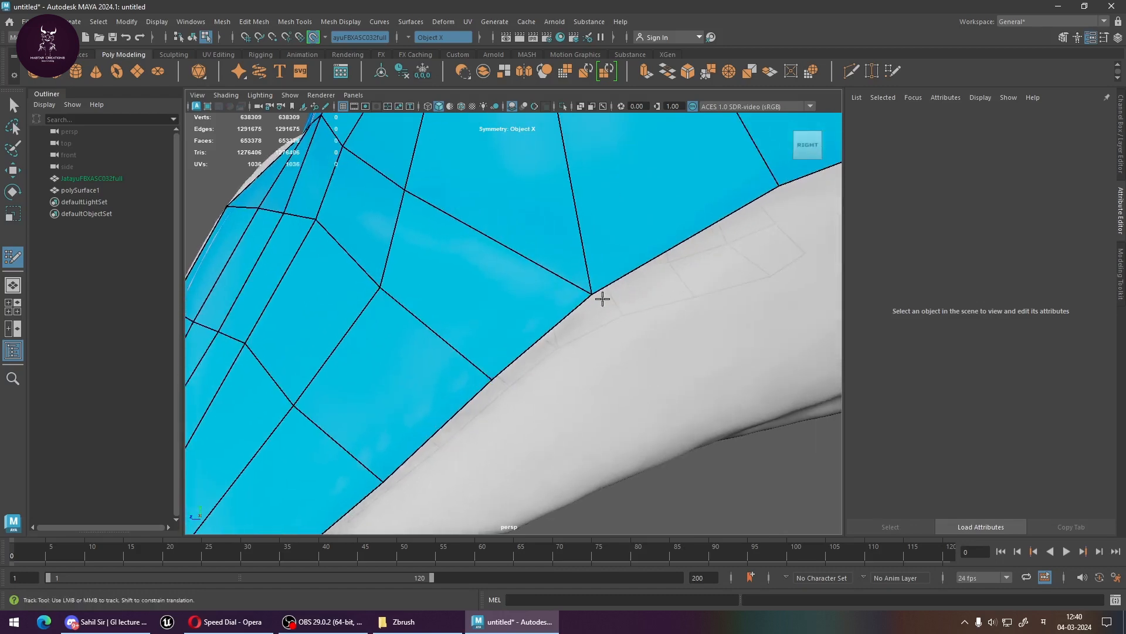
Place guide dots around the base of the horn behind the forehead and fill the first quad there
left_click_drag(593, 298, 556, 336, "alt")
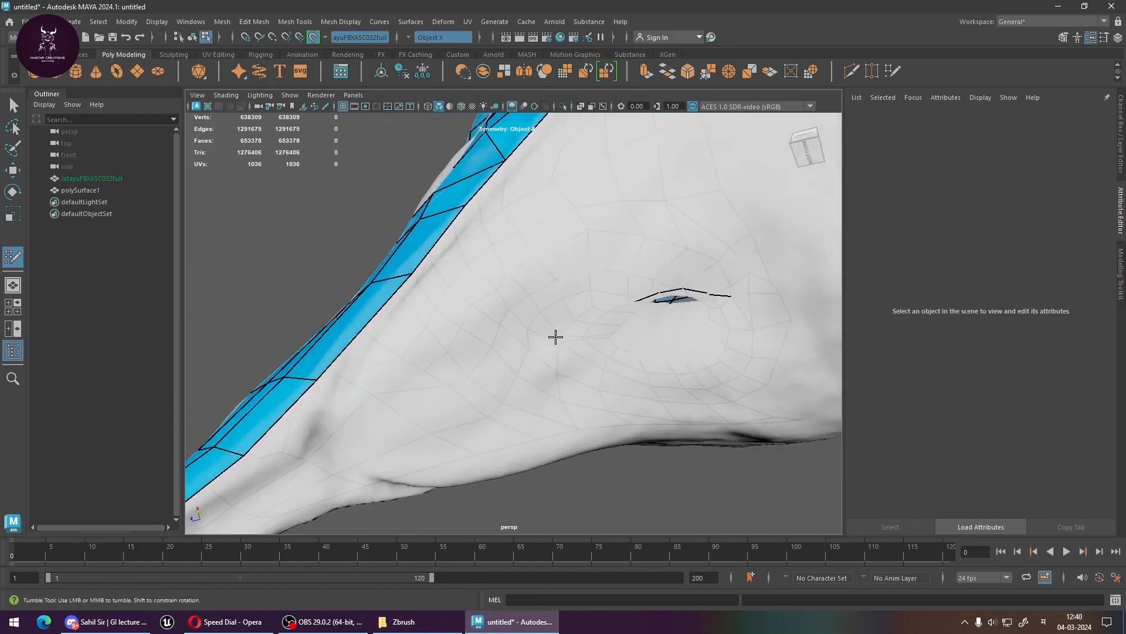
middle_click_drag(555, 337, 669, 258, "alt")
left_click_drag(360, 446, 583, 394, "alt")
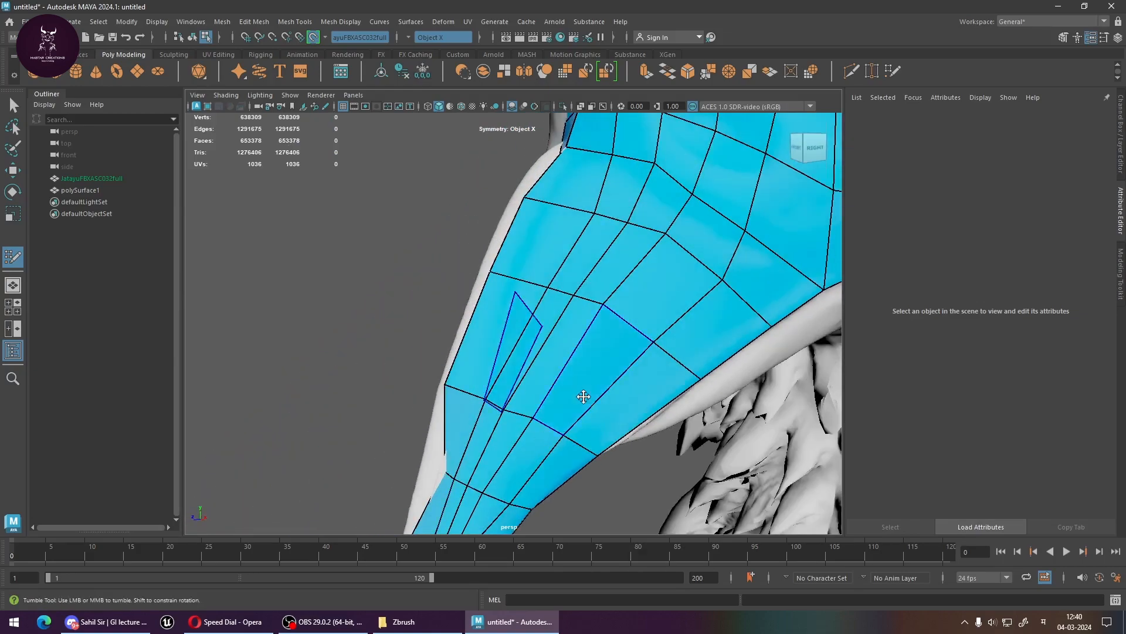
middle_click_drag(583, 395, 307, 467, "alt")
middle_click_drag(587, 259, 348, 468, "alt")
left_click_drag(348, 468, 556, 411, "alt")
middle_click_drag(556, 411, 462, 390, "alt")
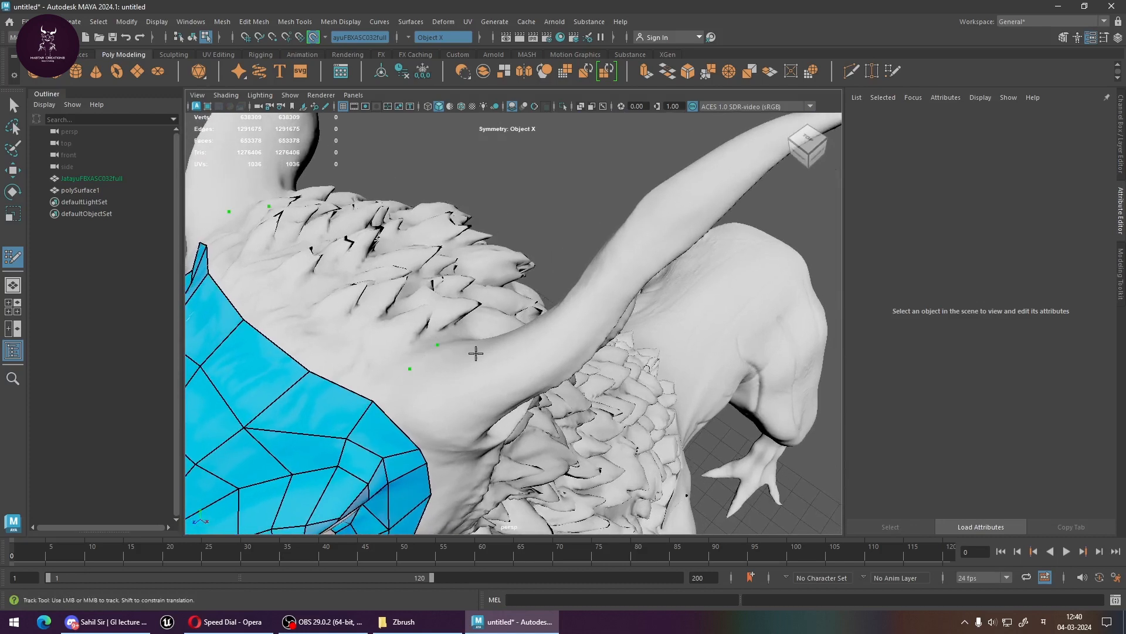
left_click_drag(476, 352, 661, 483, "alt")
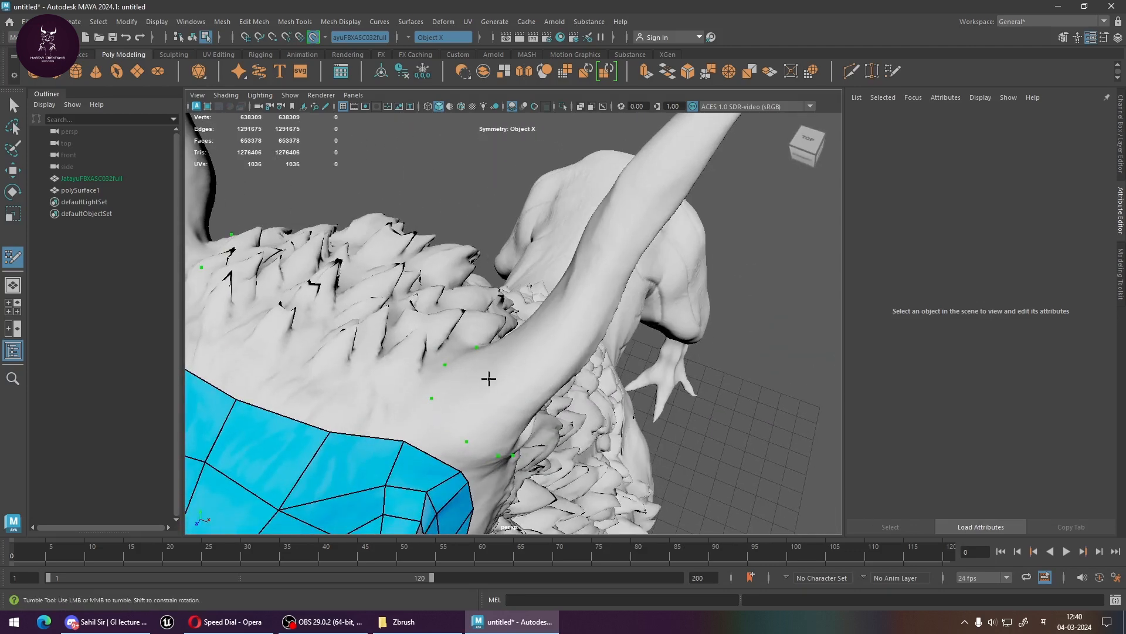
left_click(465, 405, "shift")
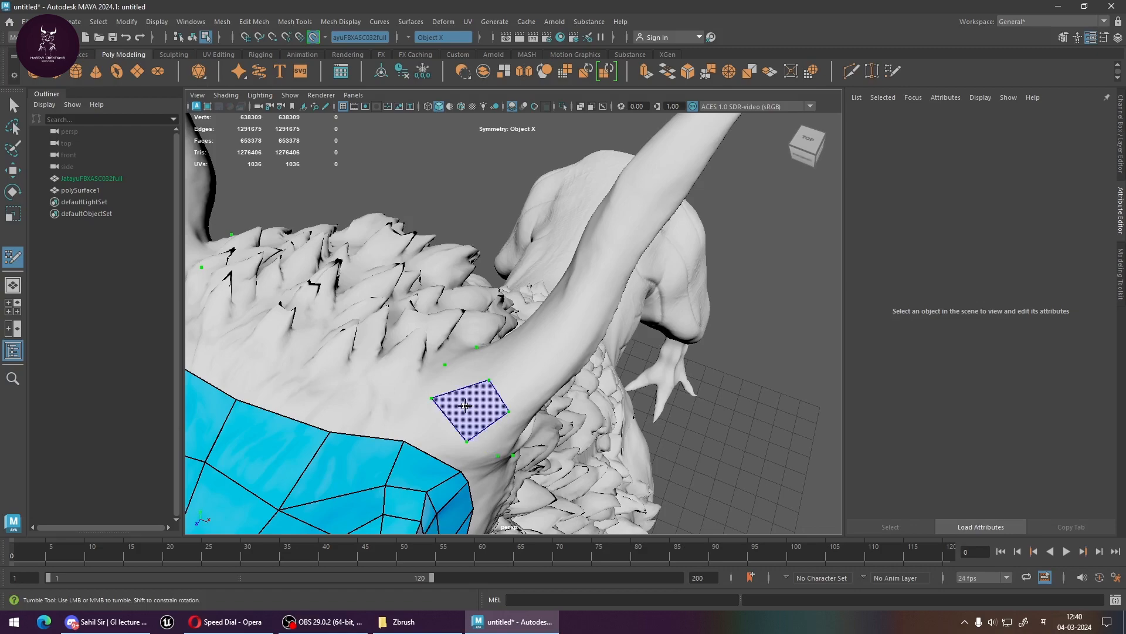
Add guide dots and extend the strip of quads around the horn base towards its rear side
mouse_move(489, 405)
left_mouse_down("alt")
mouse_move(517, 403)
mouse_move(535, 430)
mouse_move(509, 323)
mouse_move(527, 327)
mouse_move(528, 293)
mouse_move(510, 243)
mouse_move(581, 284)
mouse_move(505, 319)
mouse_move(510, 292)
left_mouse_up("alt")
left_click(506, 398, "shift")
left_click(518, 308, "shift")
left_click(554, 296)
left_click(517, 262, "shift")
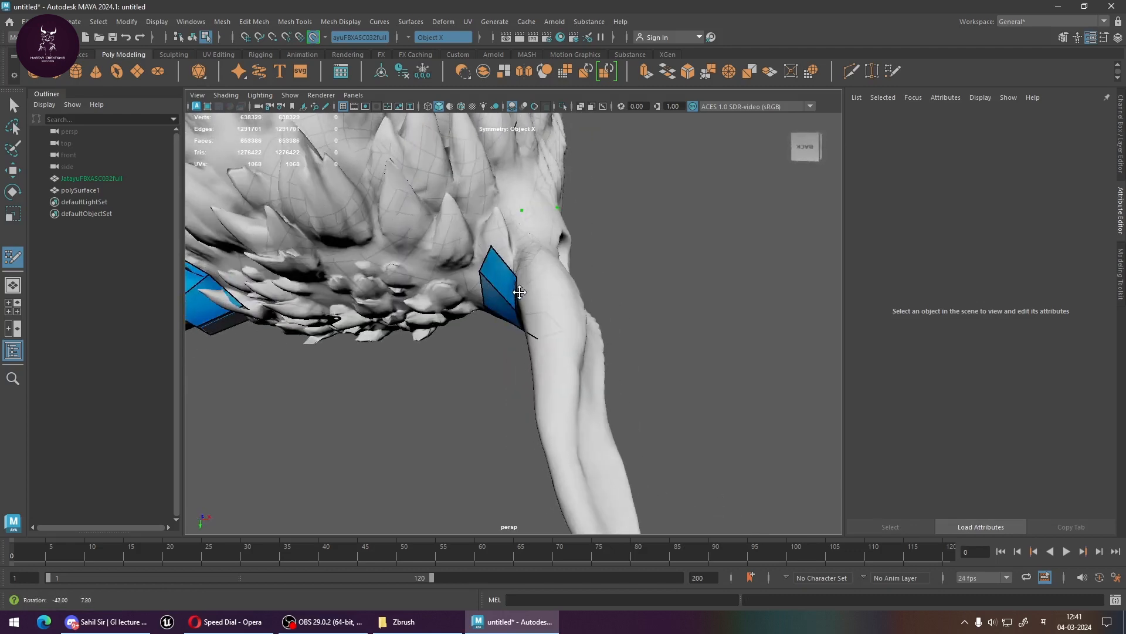
left_click(533, 250, "shift")
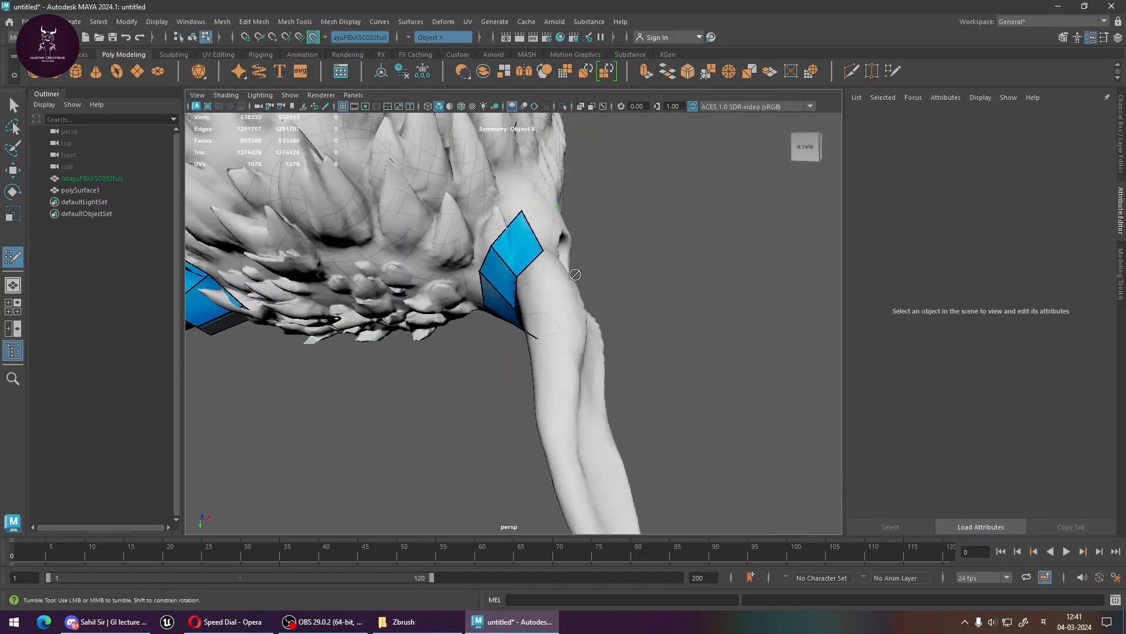
Continue the quad strip behind the horn to the edge of the hollow and insert a lengthwise edge loop through it
mouse_move(534, 249)
left_mouse_down("alt")
mouse_move(526, 300)
mouse_move(537, 297)
mouse_move(515, 244)
mouse_move(490, 271)
mouse_move(528, 281)
mouse_move(520, 269)
left_mouse_up("alt")
left_click(510, 236, "ctrl")
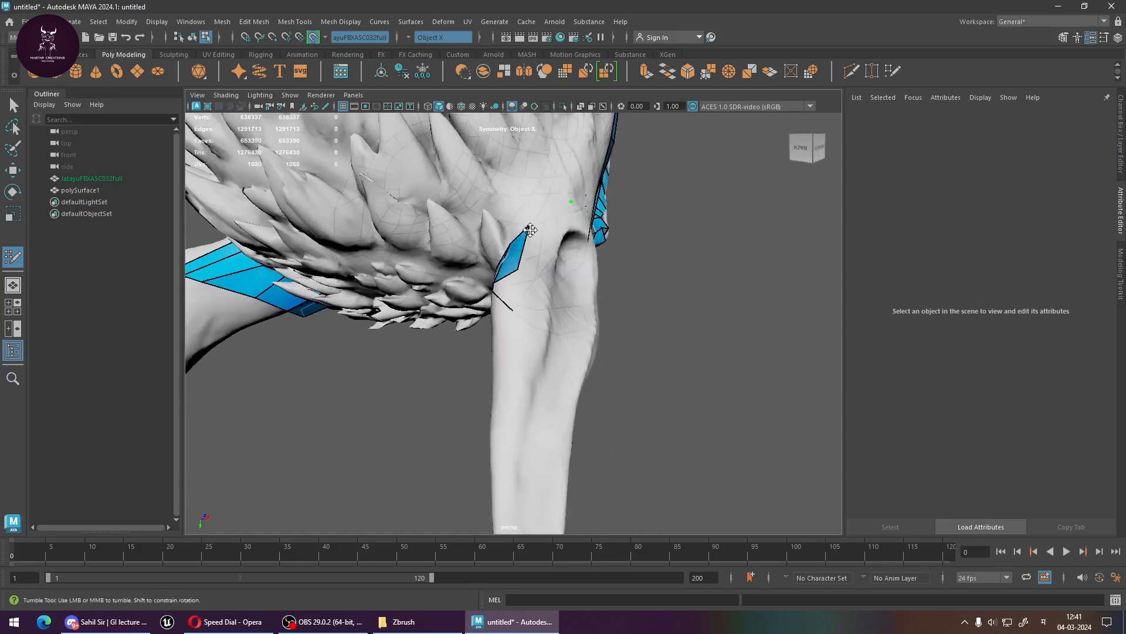
left_click_drag(522, 217, 565, 246, "alt")
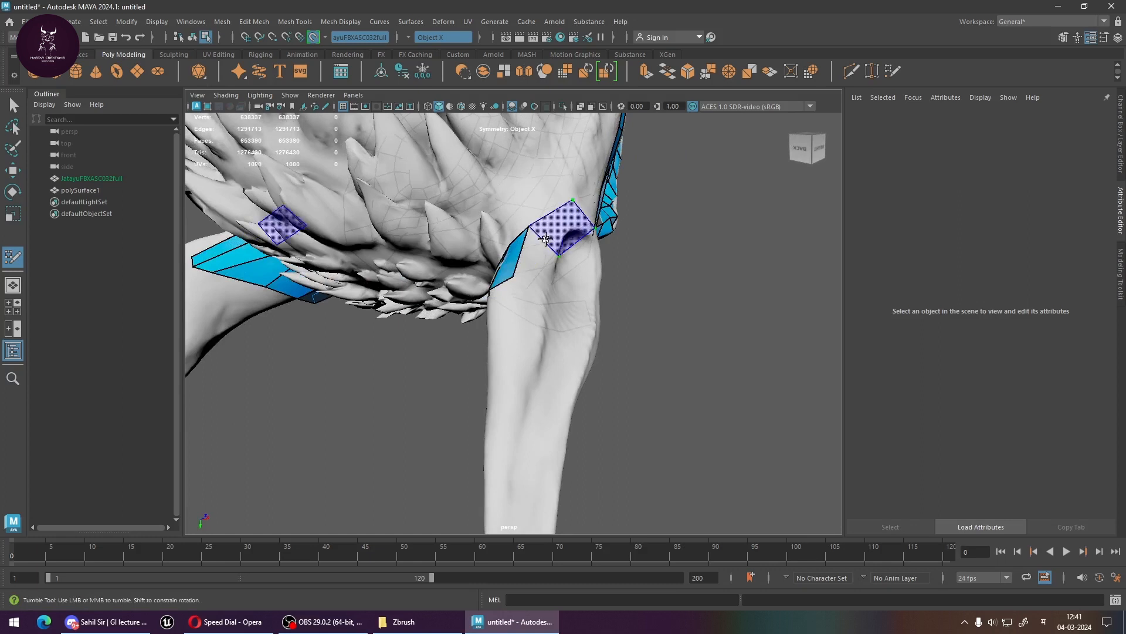
left_click(571, 260, "shift")
key("ctrl+z")
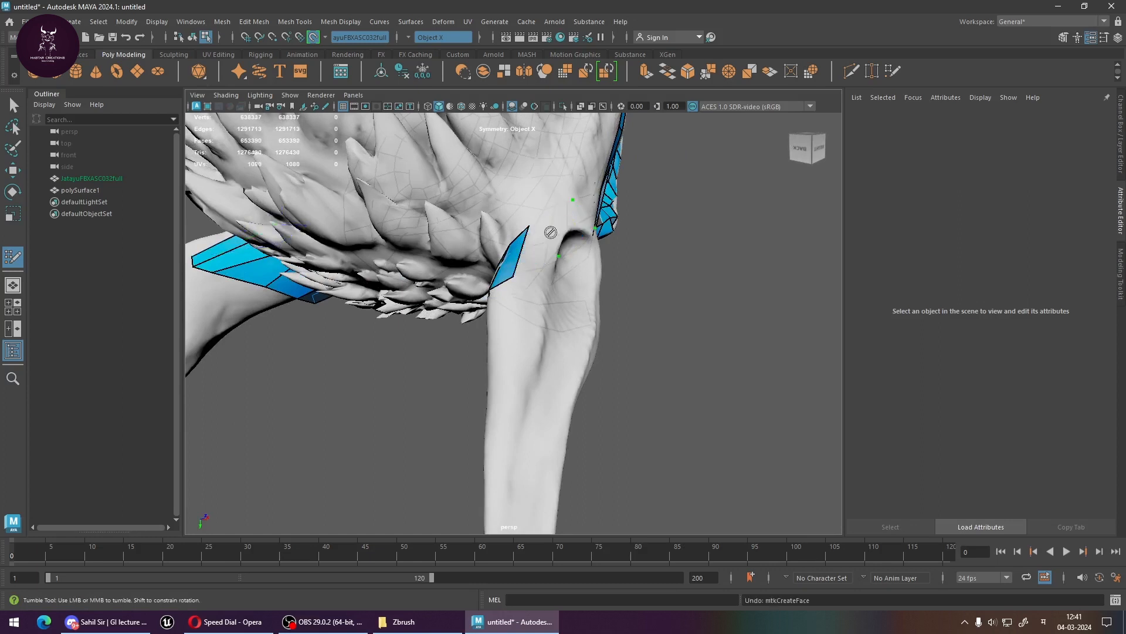
left_click(534, 243, "shift")
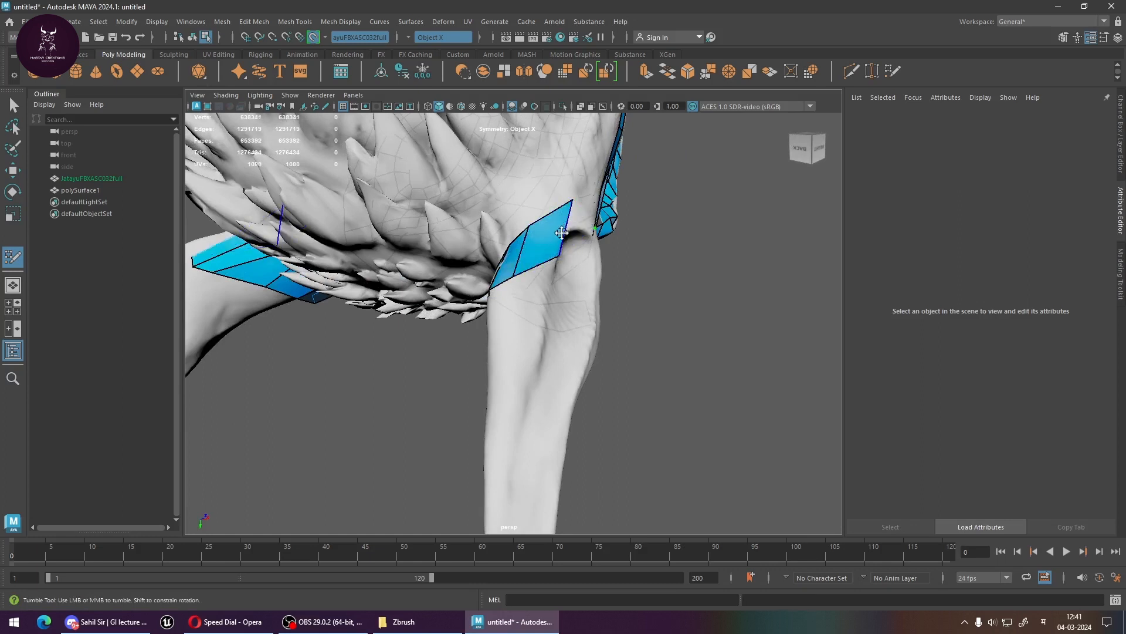
left_click(566, 233, "ctrl")
Extend the quad strip around the front rim of the hollow at the horn base and insert an edge loop through the lowest quad
left_click_drag(586, 262, 600, 243, "alt")
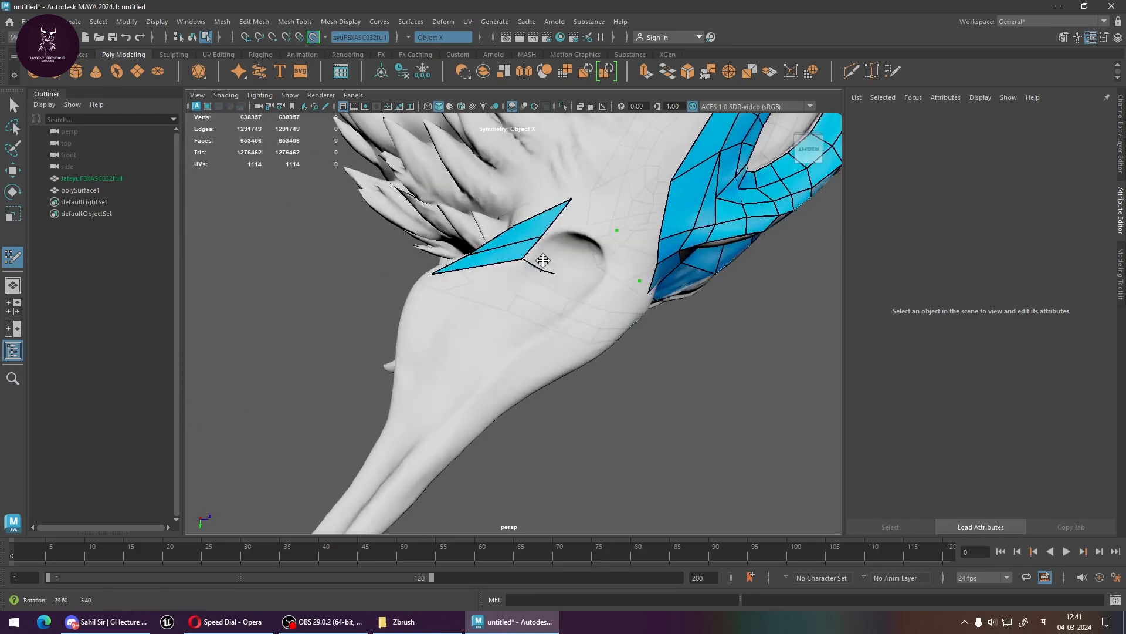
left_click(590, 223, "shift")
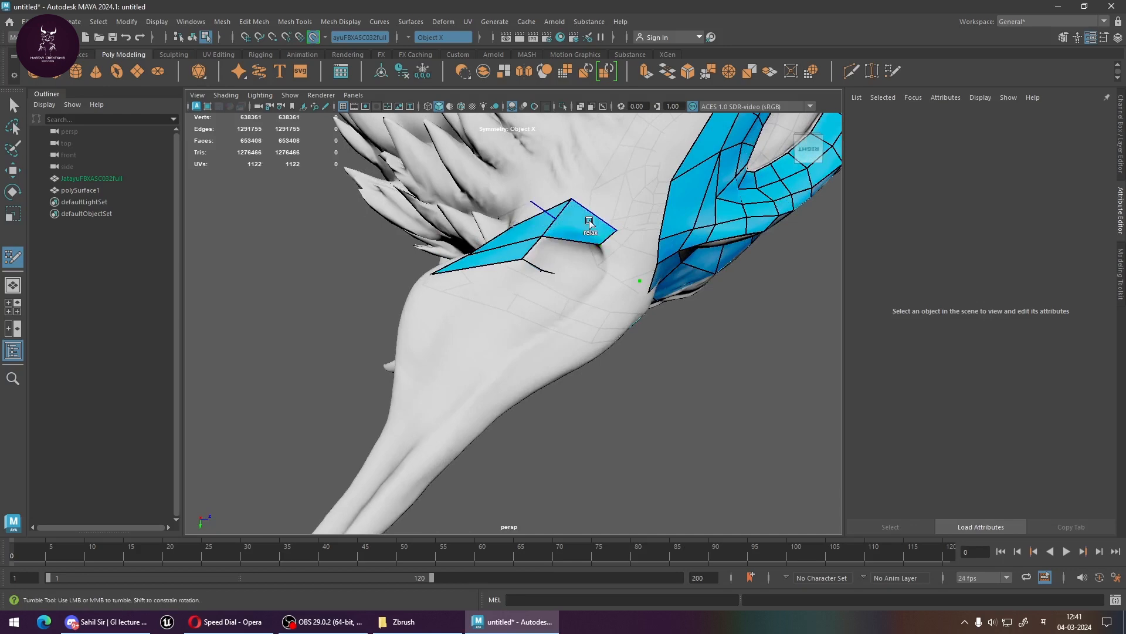
mouse_move(545, 233)
left_mouse_down()
mouse_move(551, 225)
mouse_move(623, 292)
mouse_move(610, 264)
left_mouse_up()
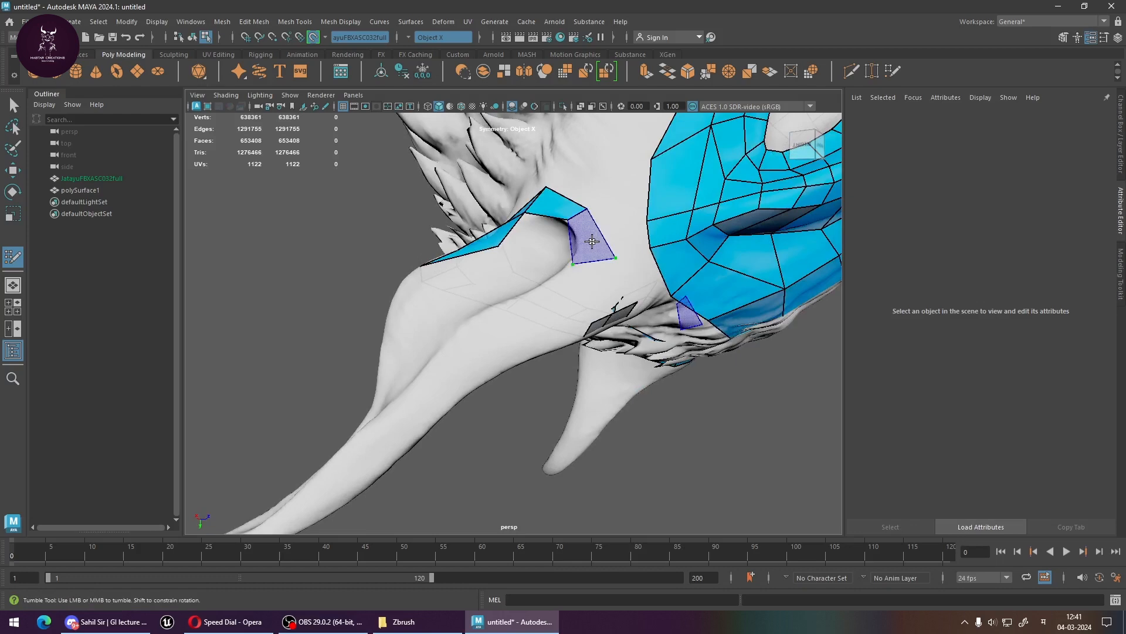
left_click(587, 254, "shift")
left_click(592, 238, "ctrl")
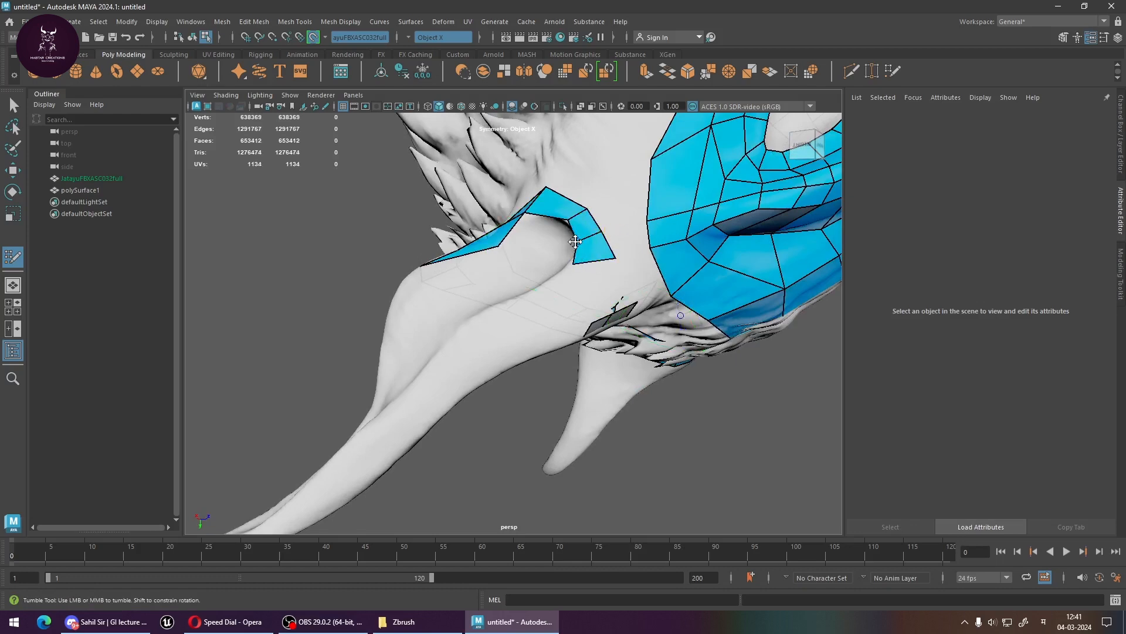
Place guide dots and fill quads to bridge the gap between the two strip ends, joining the band around the horn base
left_click_drag(575, 241, 598, 262, "alt")
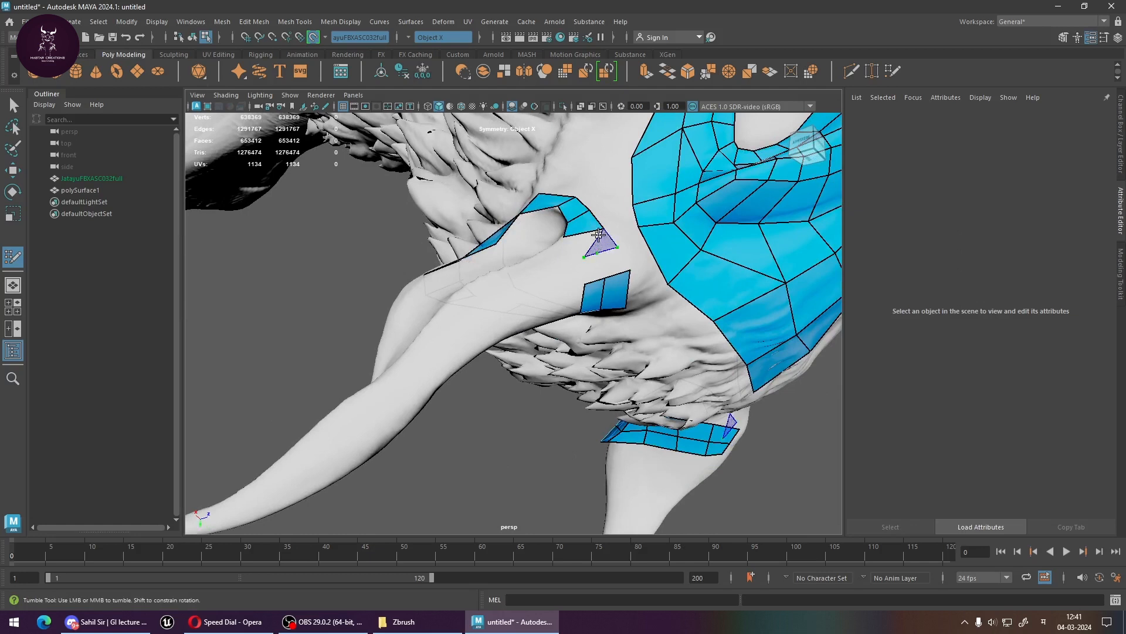
left_click(611, 265, "shift")
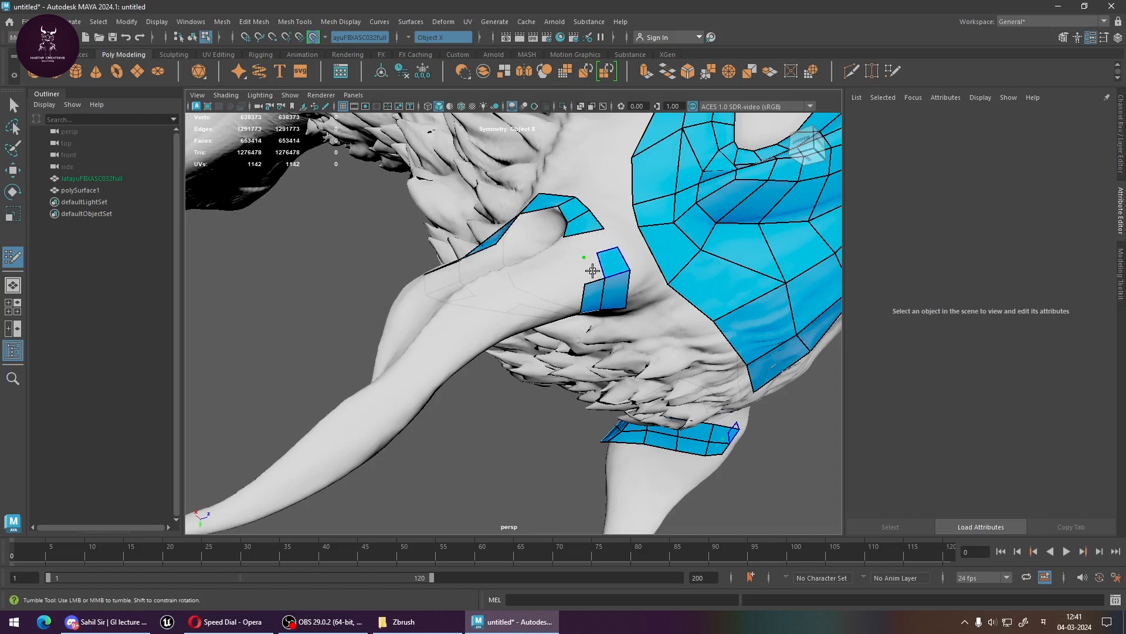
left_click(592, 267, "shift")
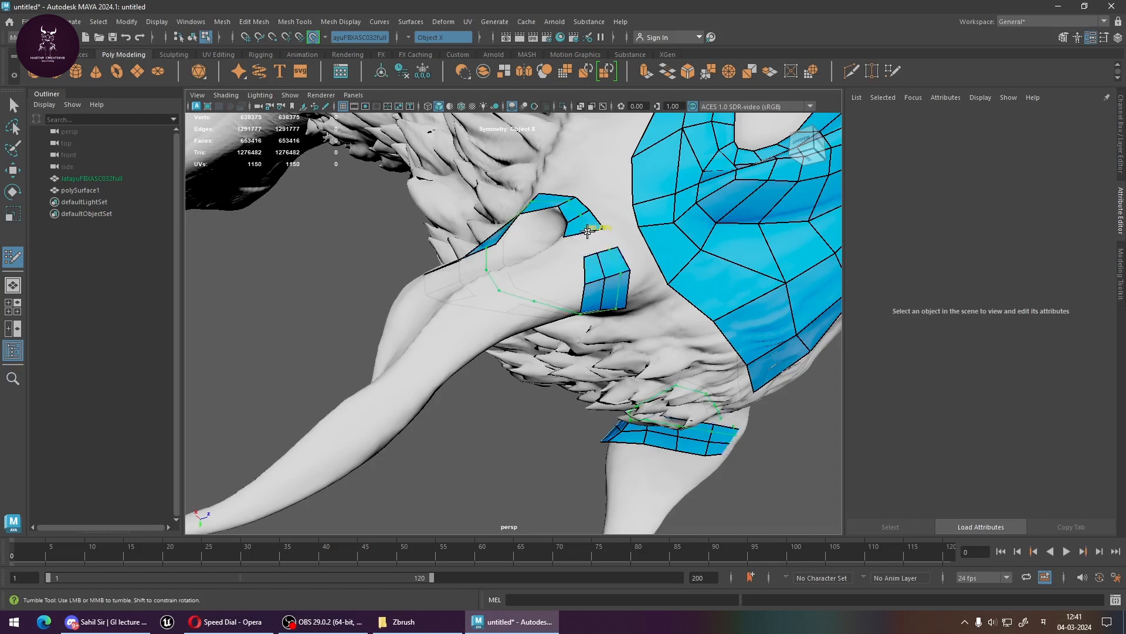
mouse_move(603, 289)
left_mouse_down("alt")
mouse_move(624, 301)
mouse_move(603, 244)
left_mouse_up("alt")
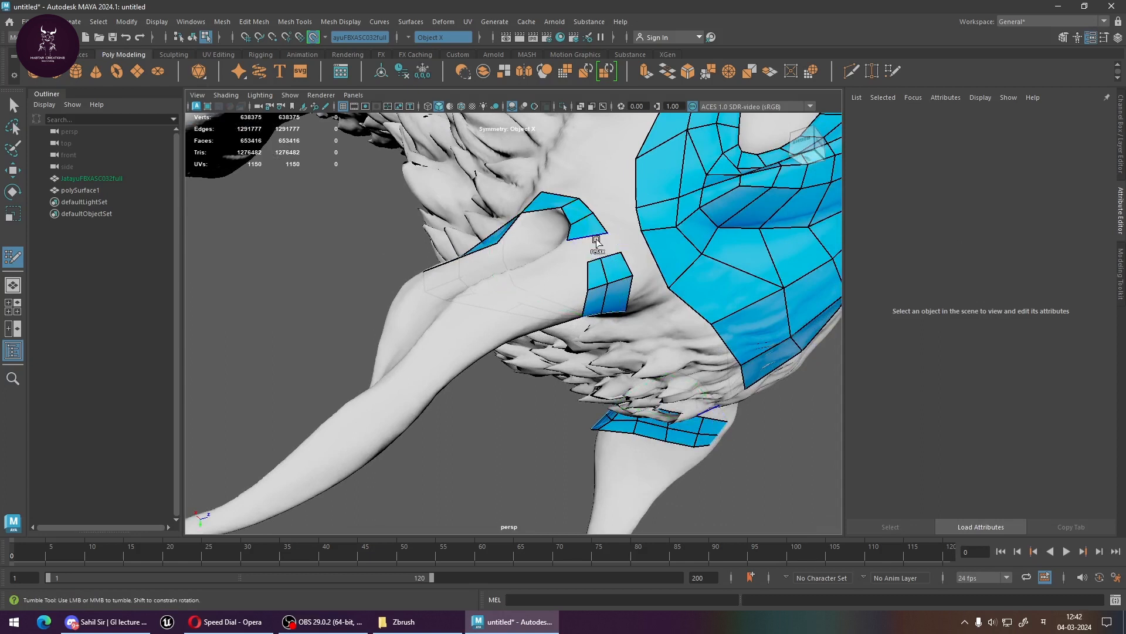
left_click(603, 241, "shift")
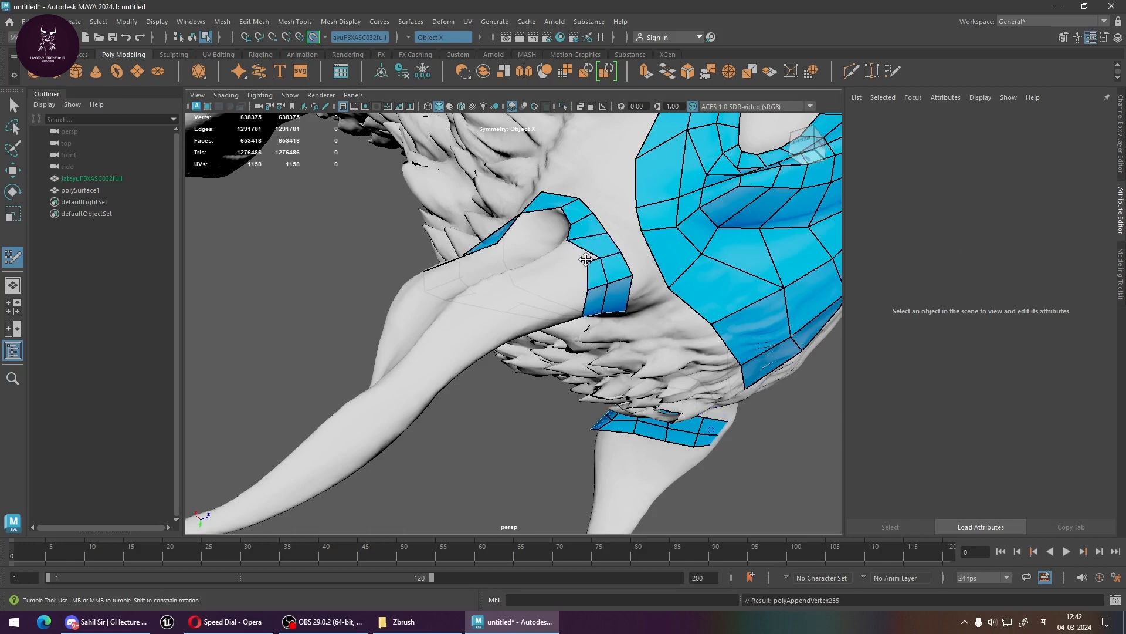
Pull the band's inner corner vertex up the horn and fill a second row of quads along the rim of the hollow
left_click(577, 296, "shift")
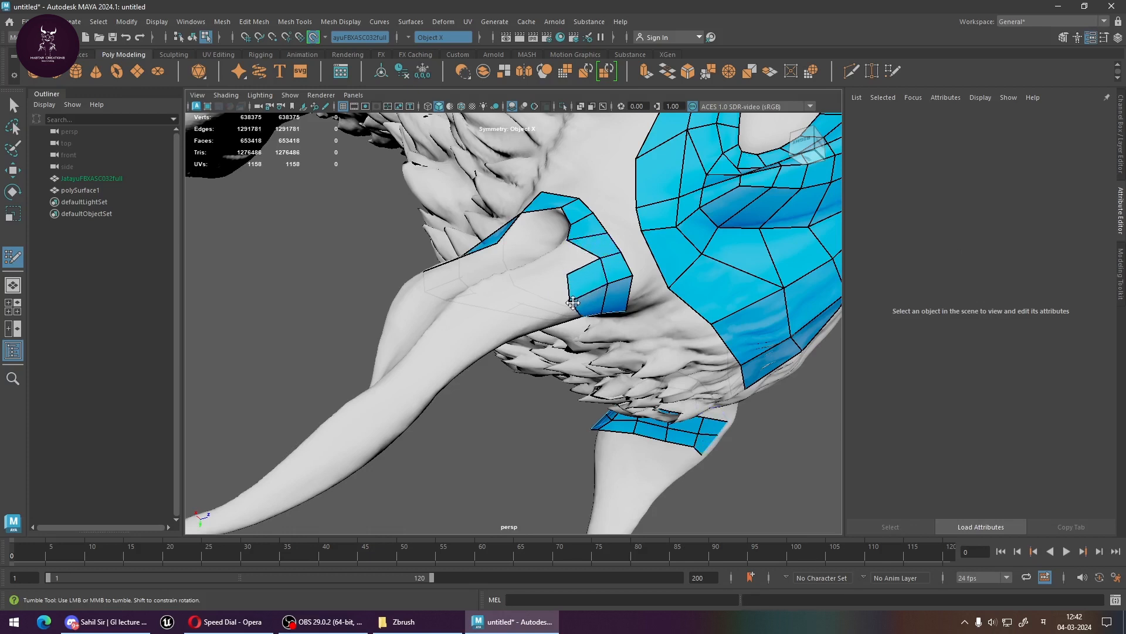
left_click(547, 253)
left_click(574, 256, "shift")
left_click_drag(588, 328, 579, 274, "alt")
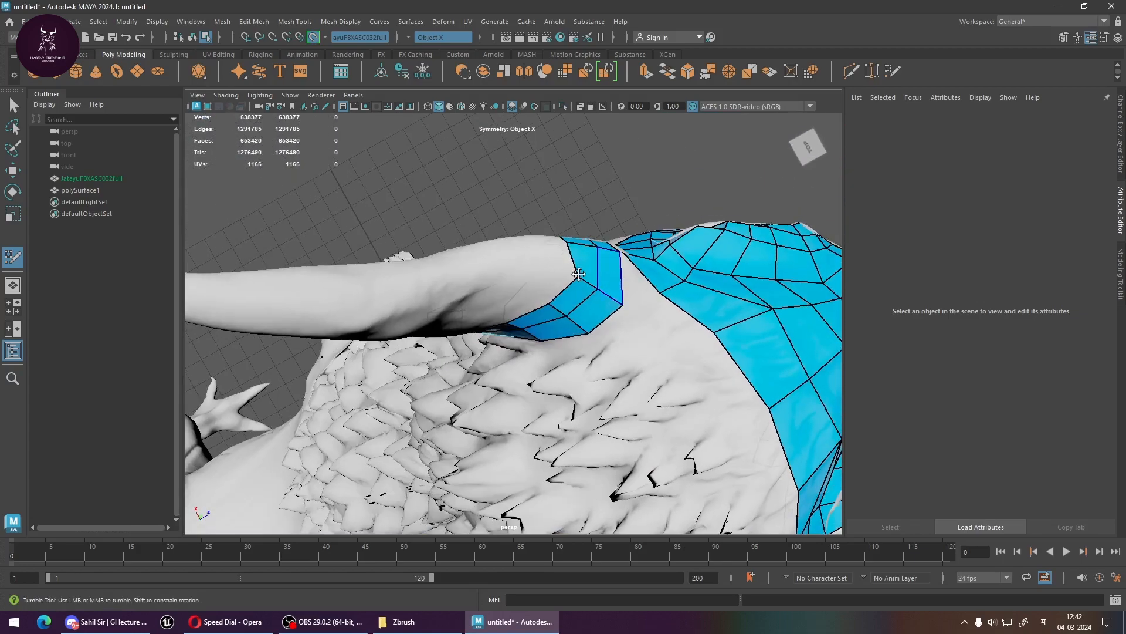
mouse_move(553, 322)
left_mouse_down("alt")
mouse_move(623, 287)
mouse_move(610, 378)
mouse_move(777, 272)
mouse_move(664, 358)
mouse_move(424, 361)
left_mouse_up("alt")
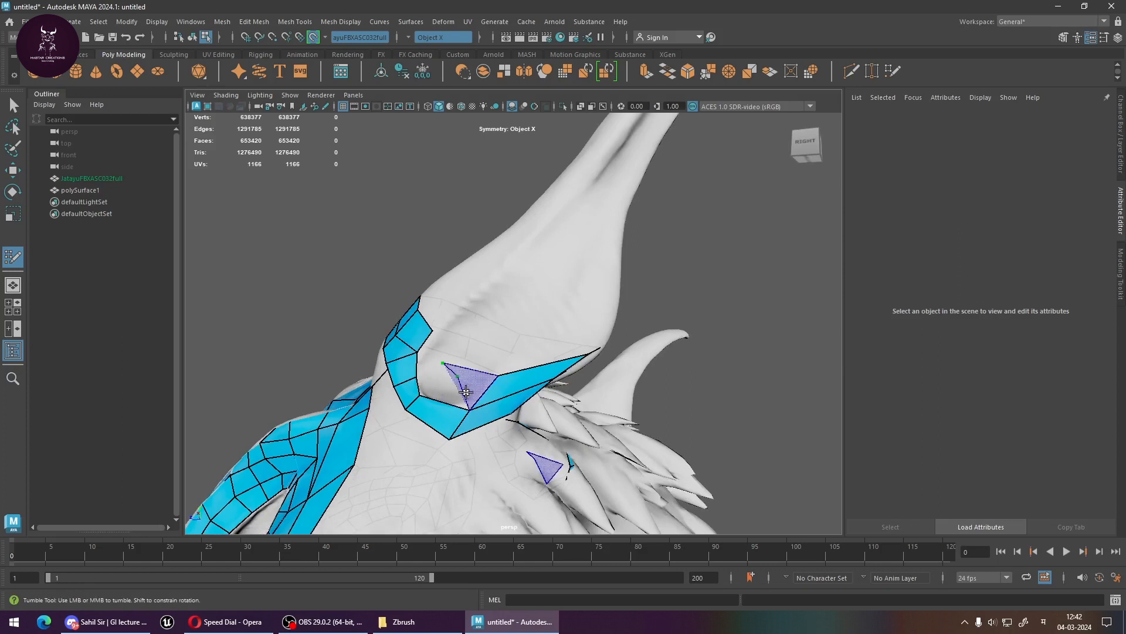
left_click(427, 356, "shift")
left_click(436, 377, "shift")
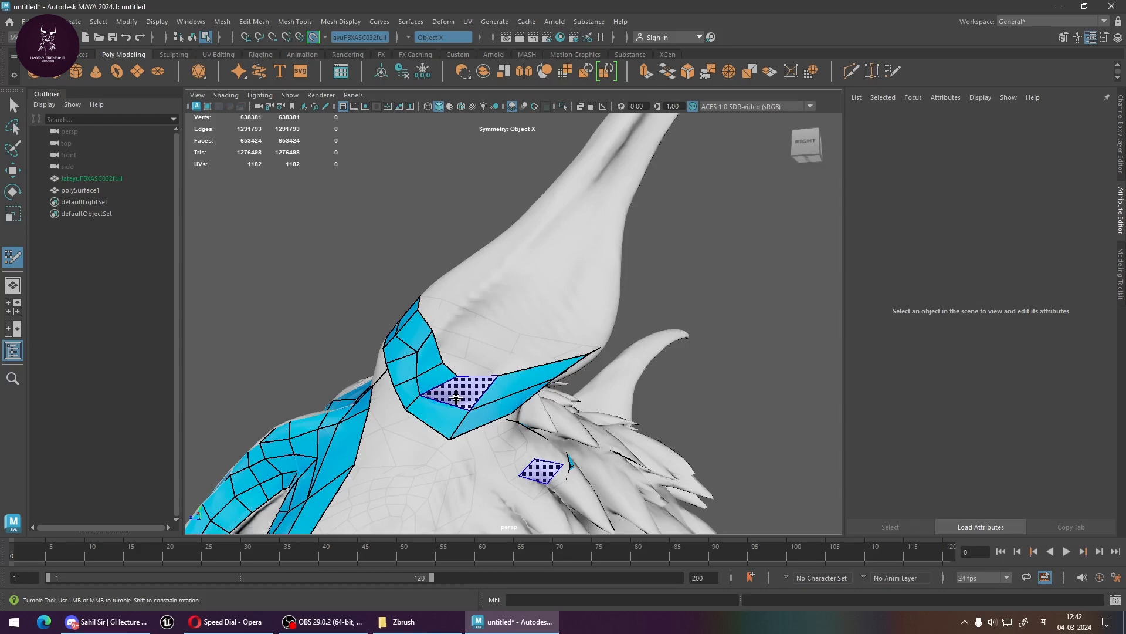
left_click(455, 393, "shift")
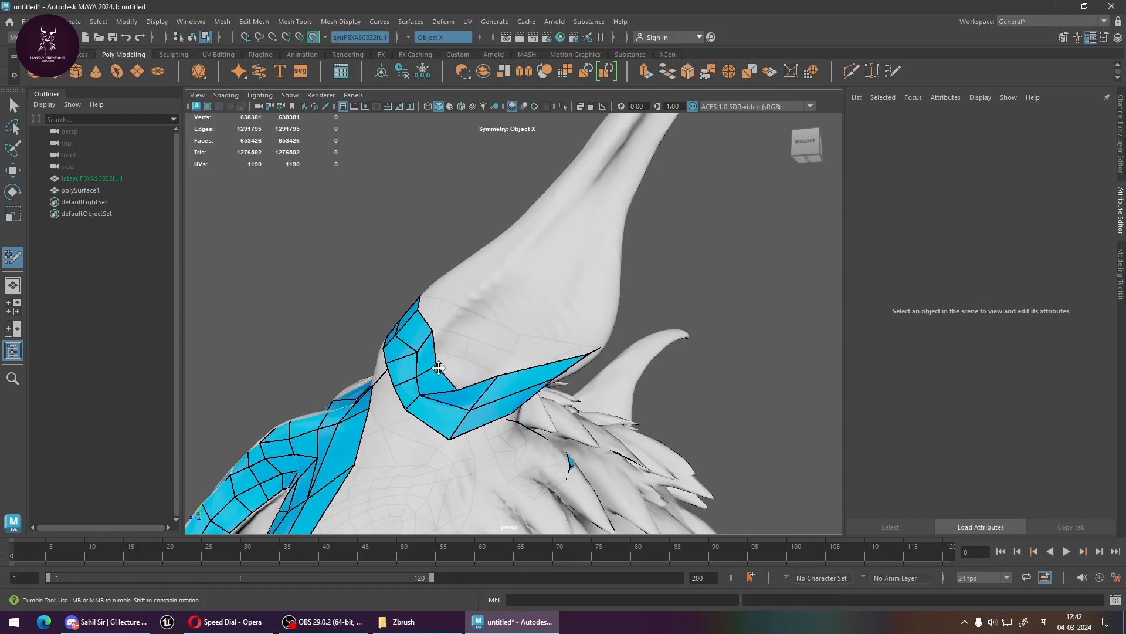
Add a row of quads above the base band on the horn's top side, undoing the misplaced extension up the horn
left_click_drag(507, 374, 479, 358, "alt")
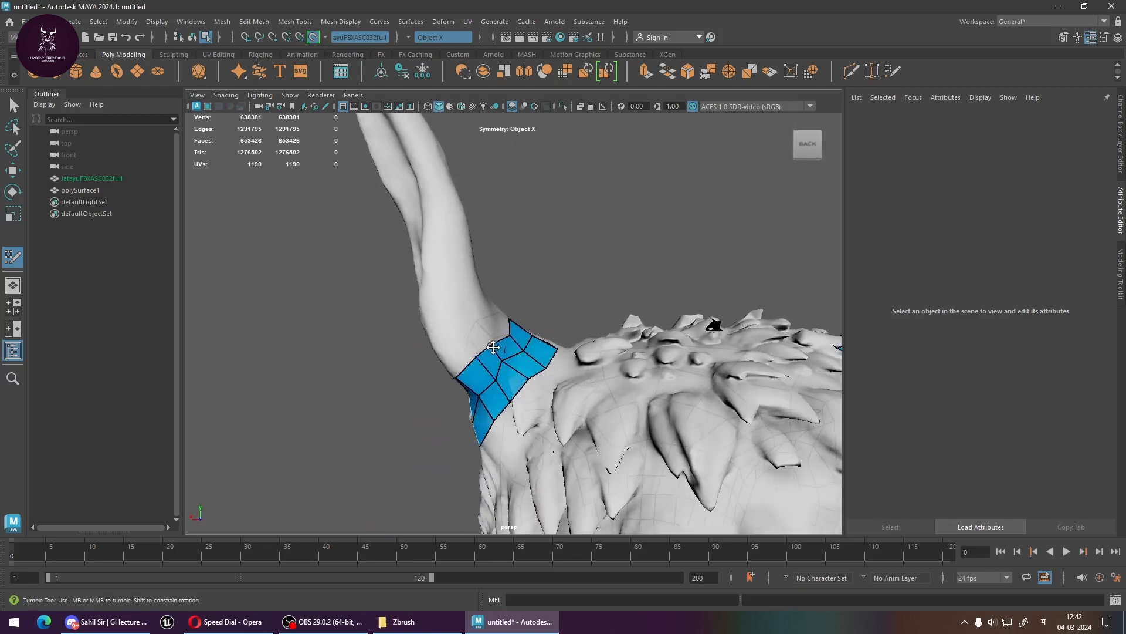
left_click_drag(516, 366, 595, 410, "alt")
left_click_drag(475, 362, 563, 328, "alt")
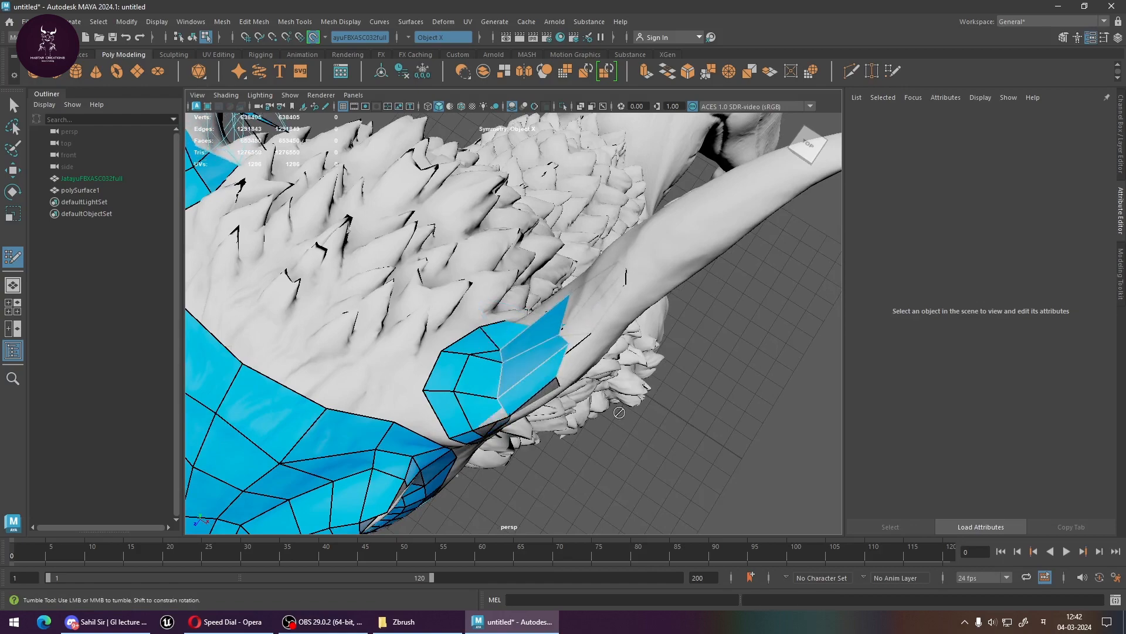
left_click_drag(619, 412, 558, 264, "alt")
key("ctrl+z")
left_click(531, 342, "shift")
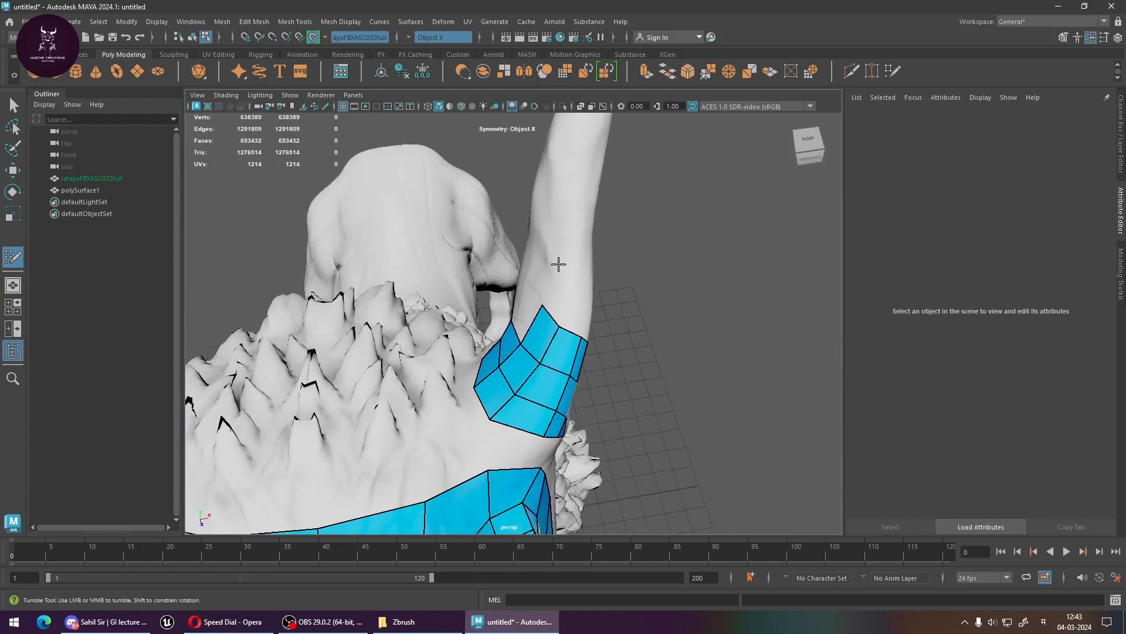
Build a single strip of four quads up the horn's top side from the base band towards the tip
left_click(568, 276, "shift")
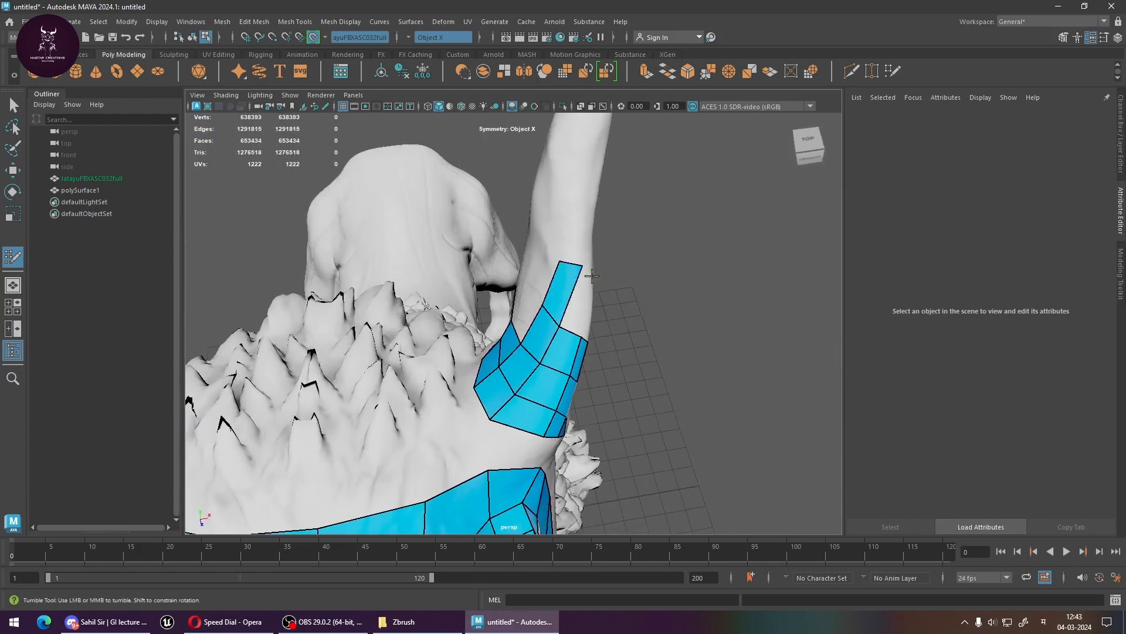
middle_click_drag(568, 276, 566, 410, "alt")
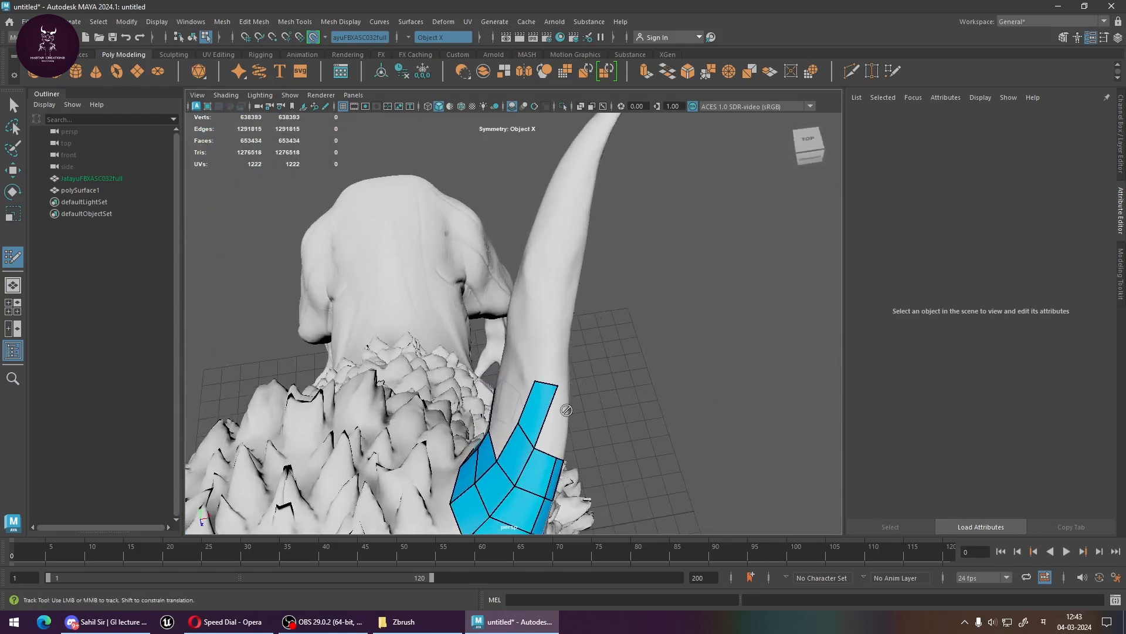
left_click(567, 340, "shift")
left_click_drag(567, 341, 595, 329, "alt")
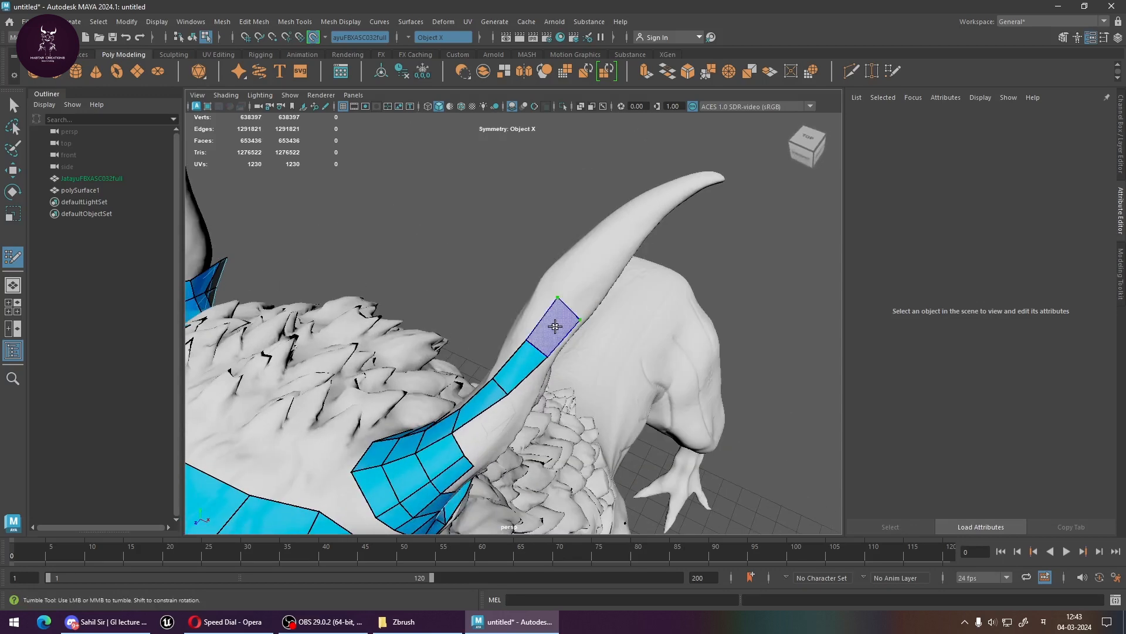
left_click(596, 330, "shift")
middle_click_drag(618, 317, 540, 402, "alt")
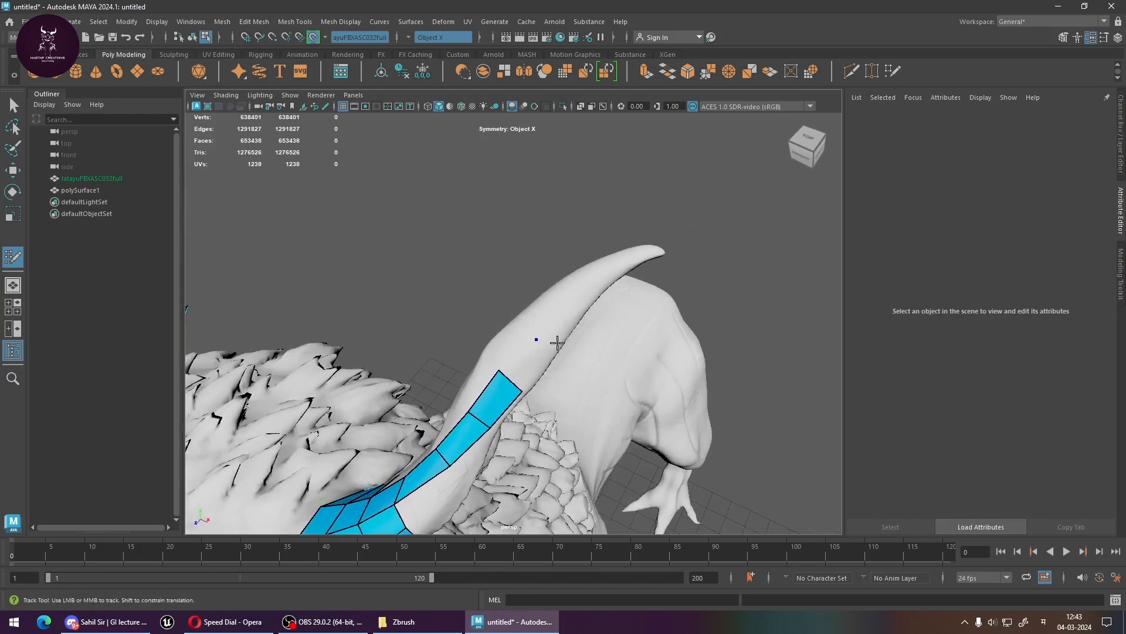
left_click(551, 355, "shift")
mouse_move(552, 354)
left_mouse_down("alt")
mouse_move(576, 334)
mouse_move(560, 361)
left_mouse_up("alt")
Place guide dots beside the lower part of the horn strip and fill a parallel row of quads down towards the hollow
left_click_drag(491, 431, 517, 402, "alt")
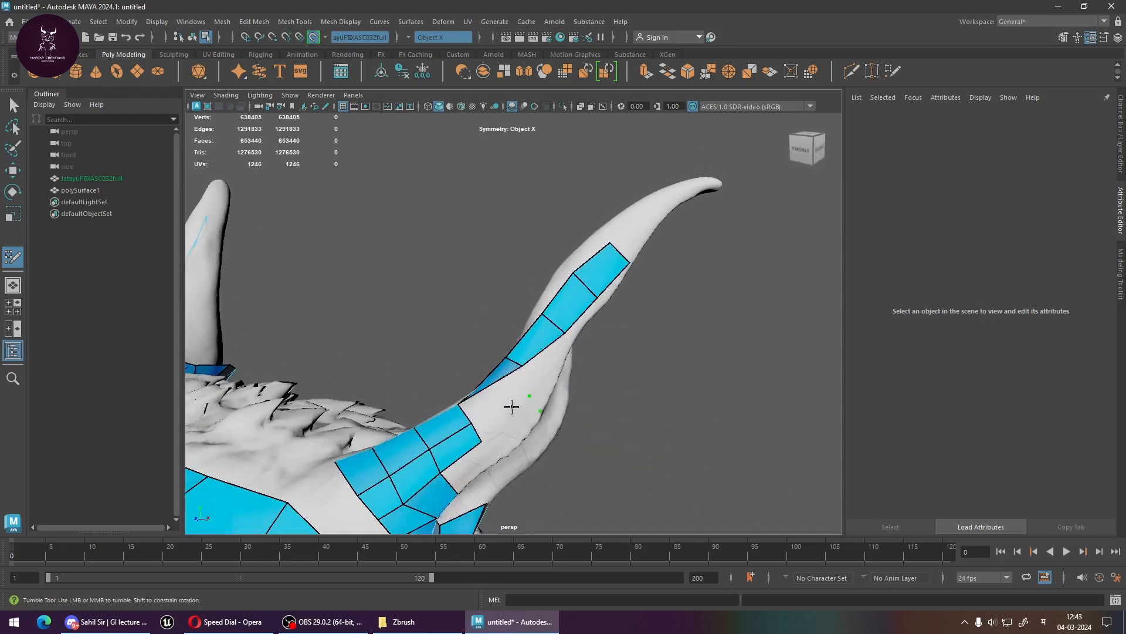
left_click(506, 400, "shift")
key("ctrl+z")
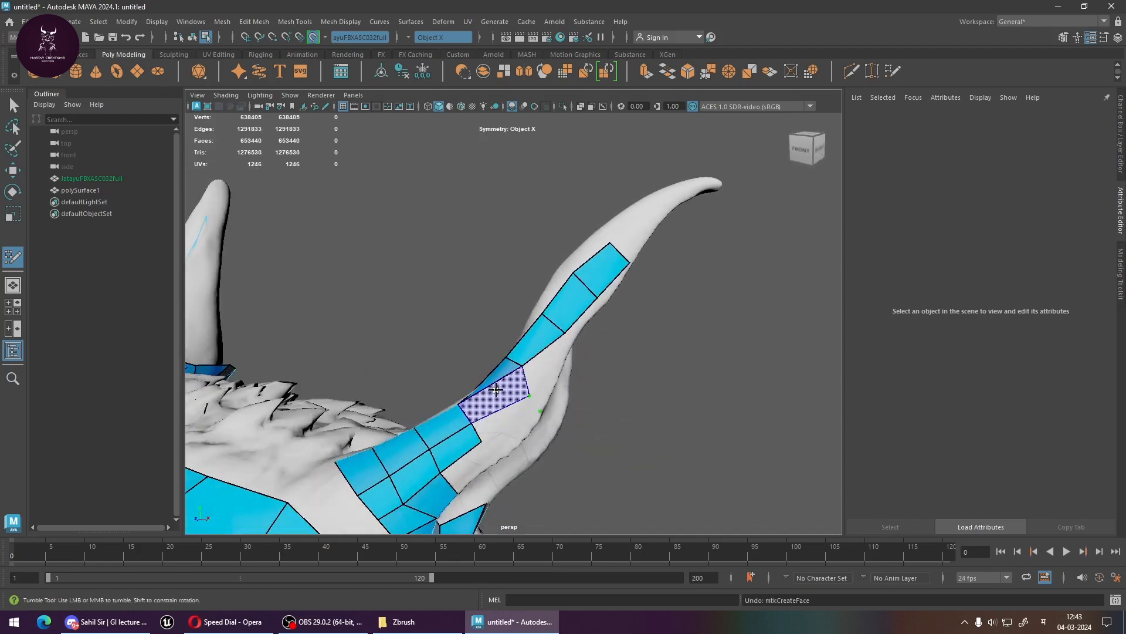
left_click(495, 389, "shift")
left_click_drag(495, 389, 422, 379, "alt")
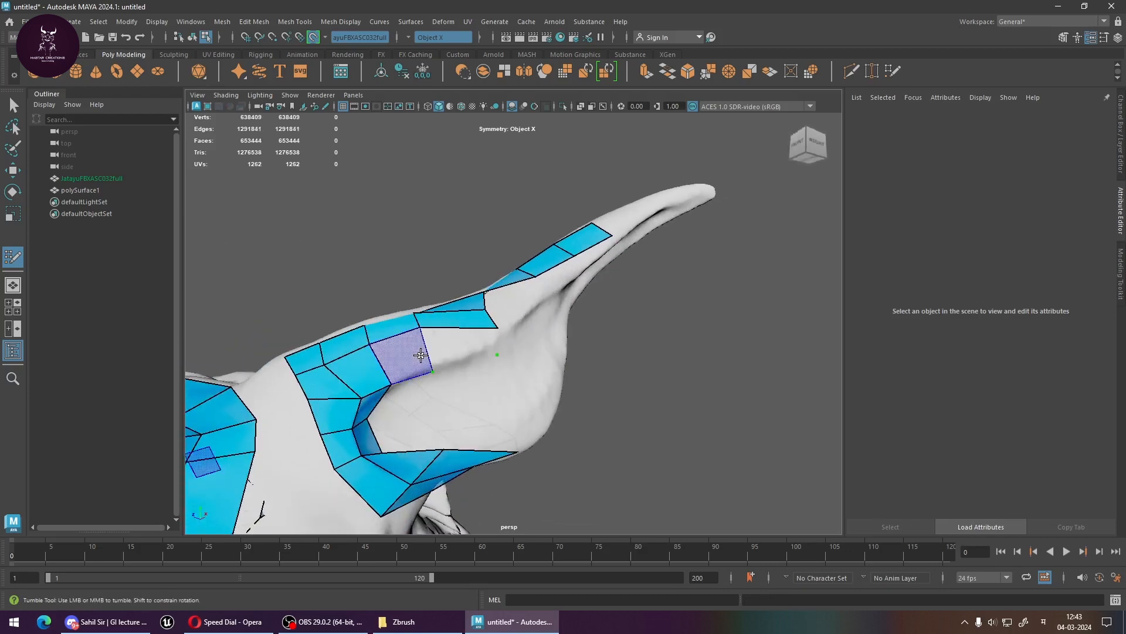
left_click(461, 348, "shift")
mouse_move(462, 346)
left_mouse_down("alt")
mouse_move(459, 370)
mouse_move(374, 366)
left_mouse_up("alt")
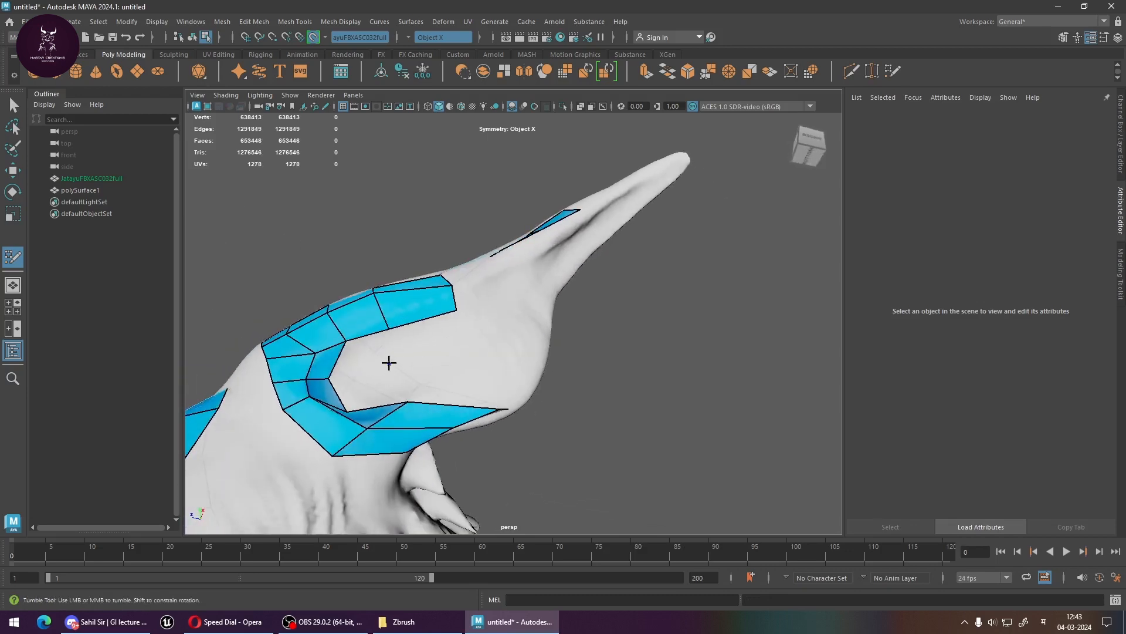
Fill the hollow between the upper and lower quad rows with quads across the side of the horn base
left_click(360, 358, "shift")
left_click(371, 385, "shift")
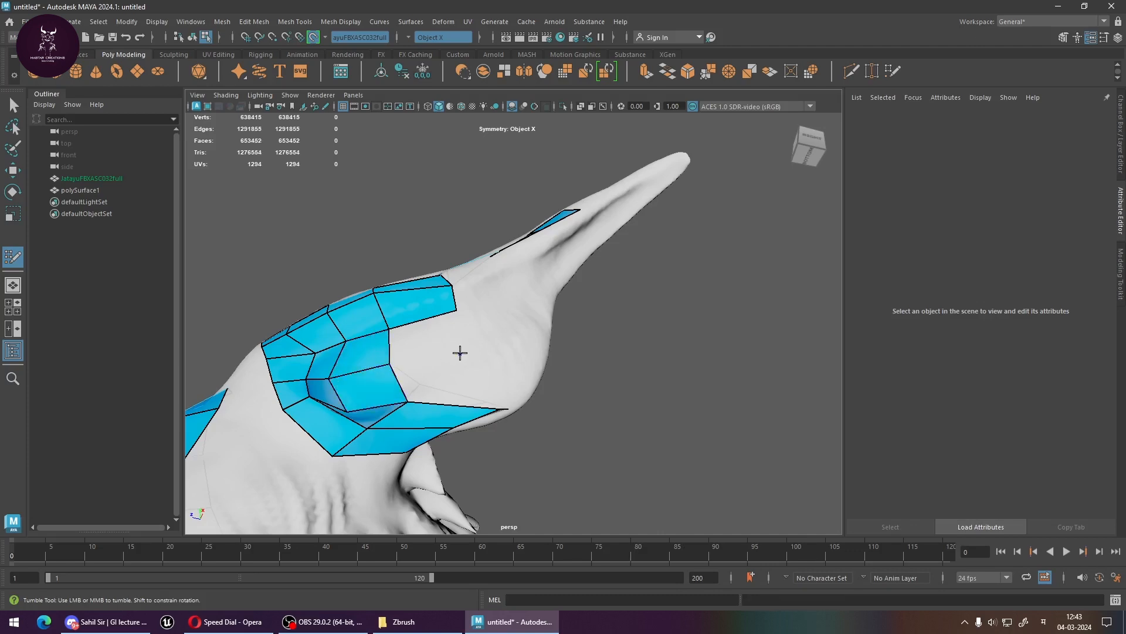
left_click(460, 352, "shift")
Place guide dots up the side of the horn and fill the next column of quads from the top strip to the rear corner
mouse_move(460, 364)
left_mouse_down("alt")
mouse_move(481, 399)
mouse_move(455, 427)
mouse_move(470, 428)
mouse_move(457, 364)
left_mouse_up("alt")
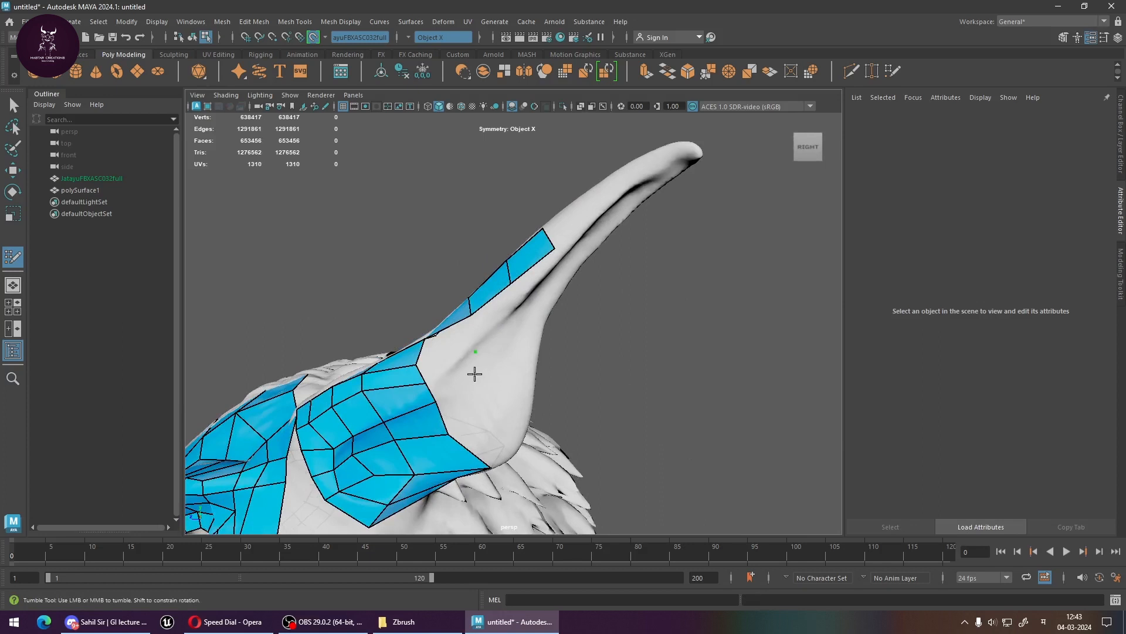
left_click(448, 343, "shift")
left_click(452, 367, "shift")
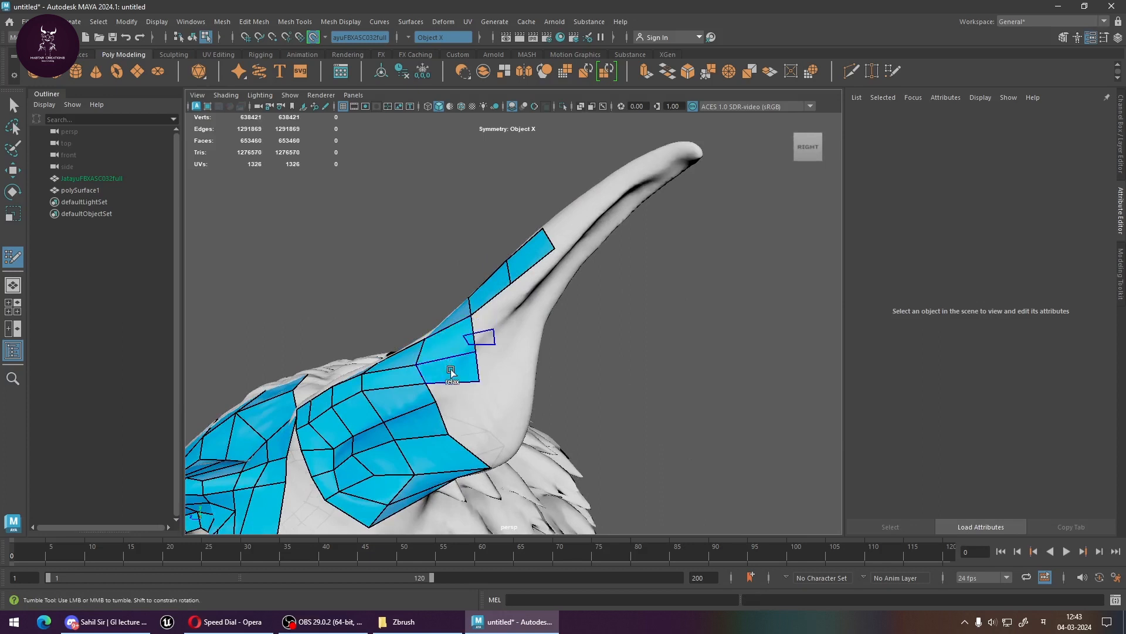
left_click(474, 411, "shift")
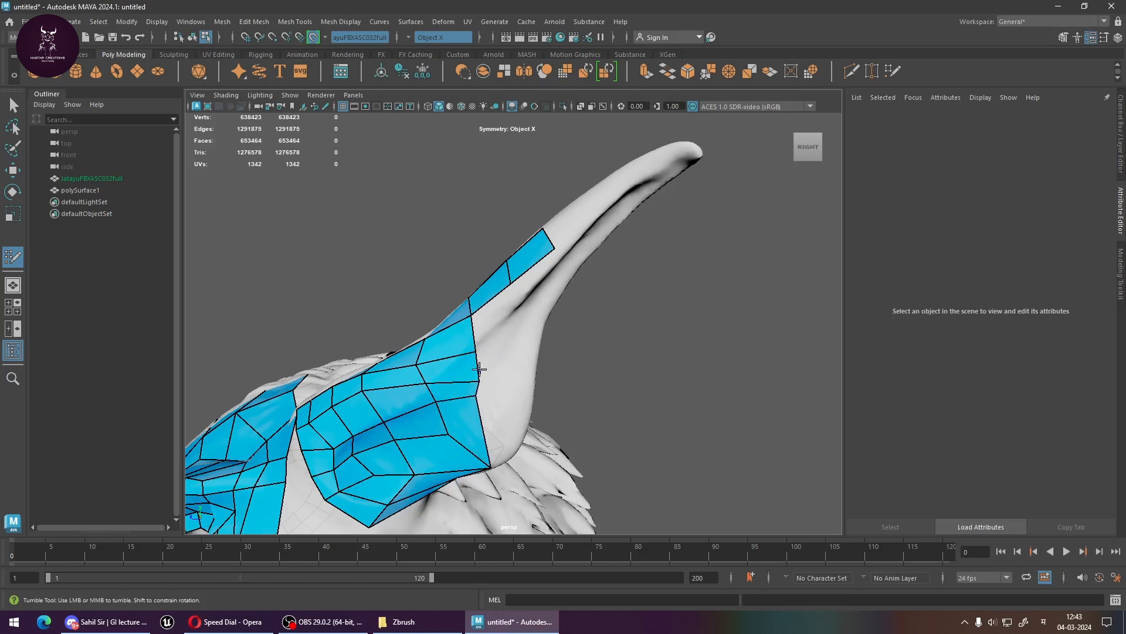
left_click_drag(507, 373, 506, 385)
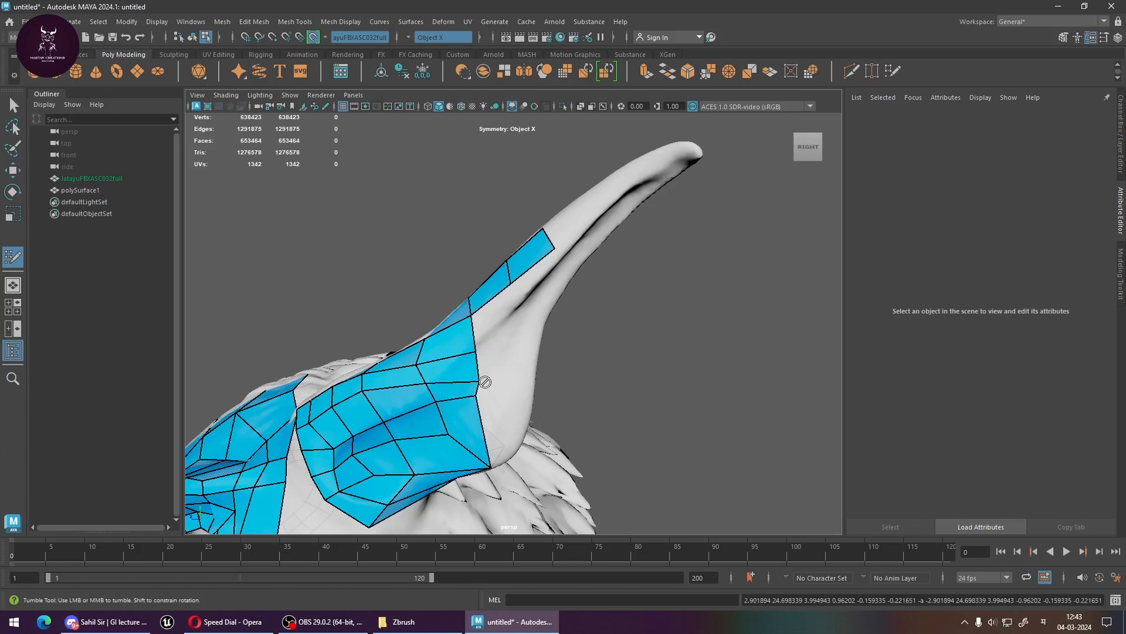
Delete the oversized lower face at the patch's upper border and refill the area with smaller quads reaching the rear corner
left_click_drag(471, 340, 454, 396, "alt")
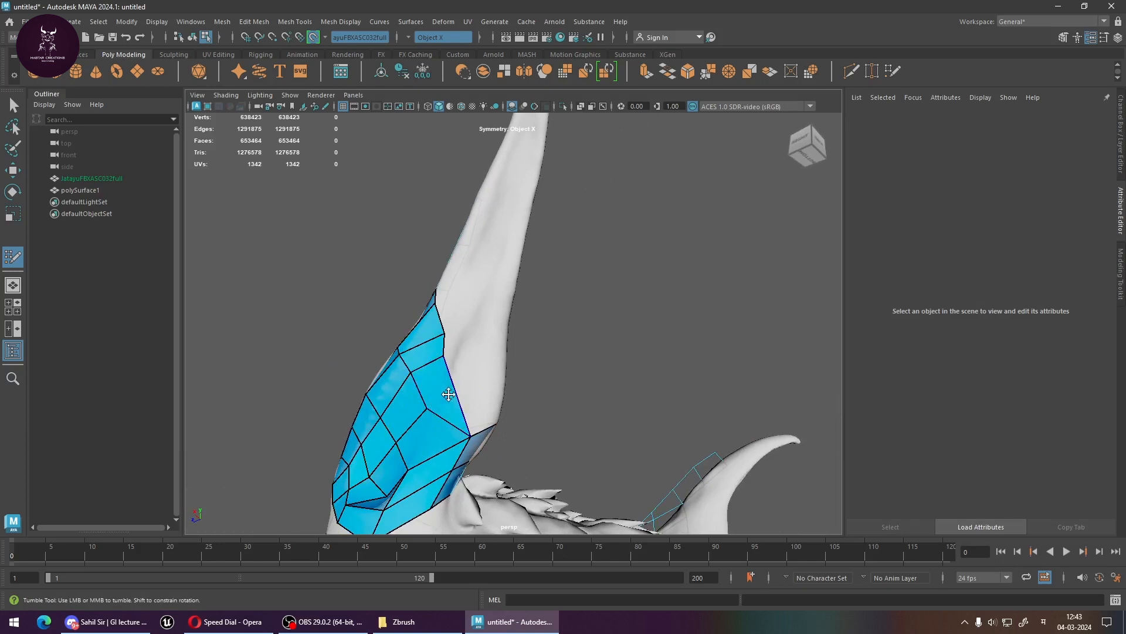
left_click(441, 395, "ctrl+shift")
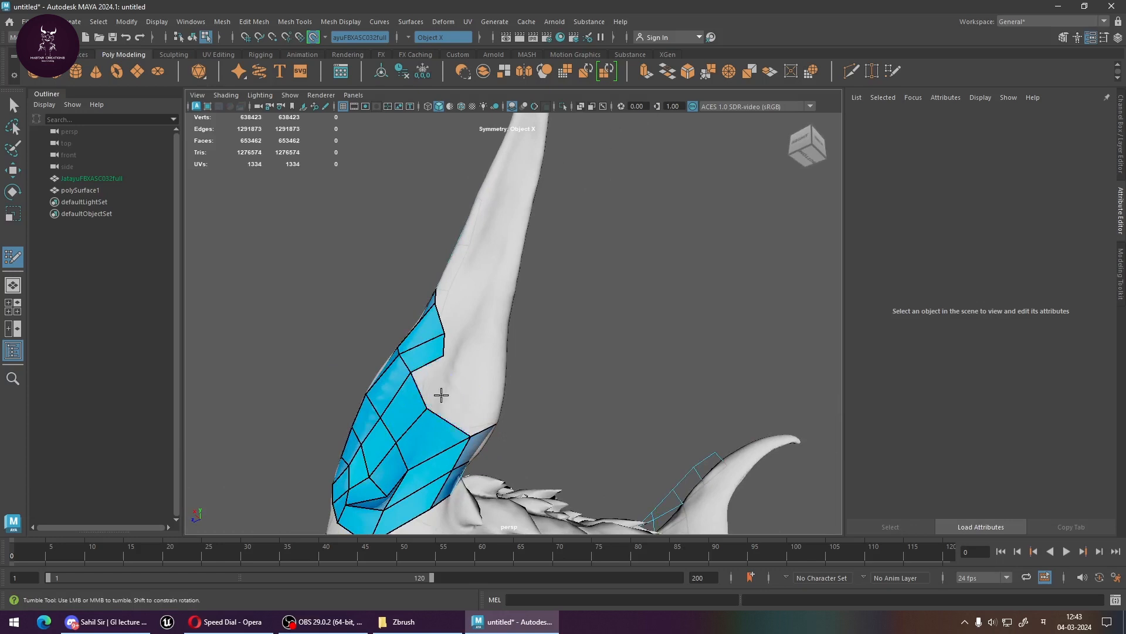
left_click(439, 387, "shift")
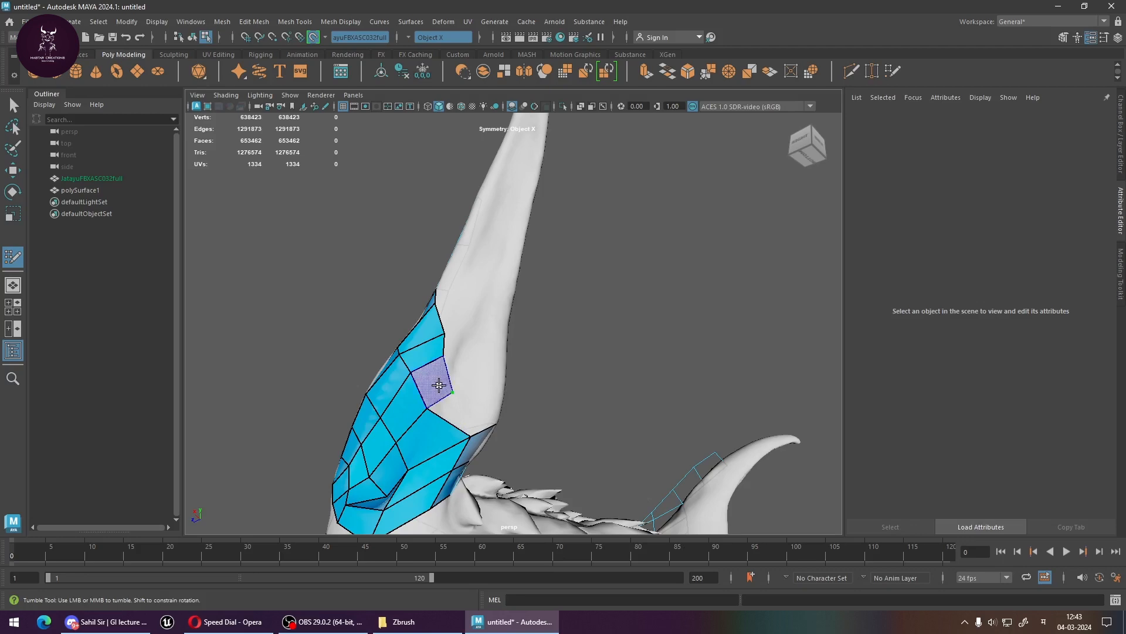
mouse_move(439, 387)
left_mouse_down("alt")
mouse_move(457, 417)
mouse_move(503, 420)
mouse_move(522, 455)
mouse_move(577, 446)
mouse_move(563, 463)
mouse_move(479, 386)
mouse_move(548, 452)
left_mouse_up("alt")
left_click(453, 415, "shift")
left_click(482, 422, "shift")
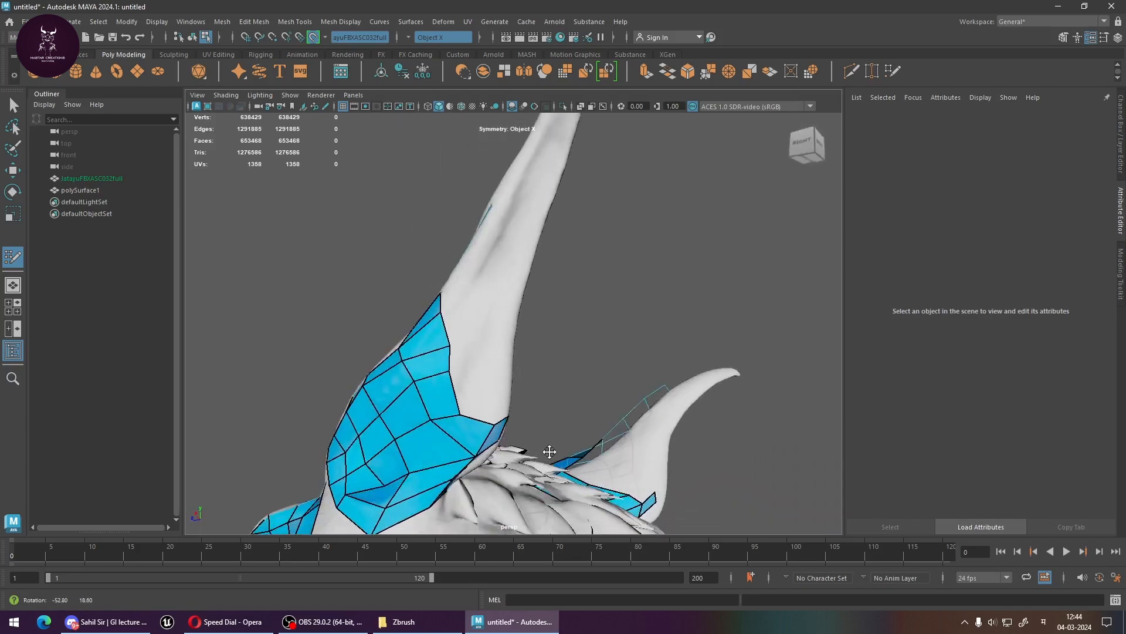
Move the upper border vertices of the horn patch up the horn to even out the new quads
left_click_drag(448, 374, 450, 361)
left_click_drag(450, 348, 448, 335)
left_click_drag(431, 428, 462, 388)
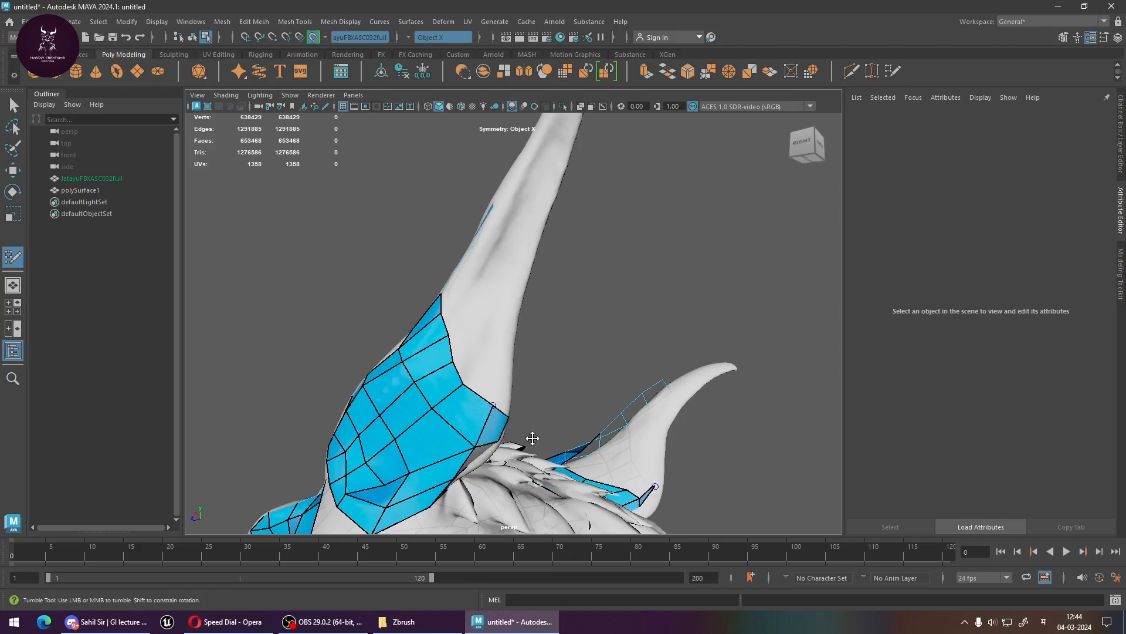
Fill the open gap on the back of the horn base with three quads, joining the upper strip to the rear corner
left_click_drag(534, 443, 492, 465, "alt")
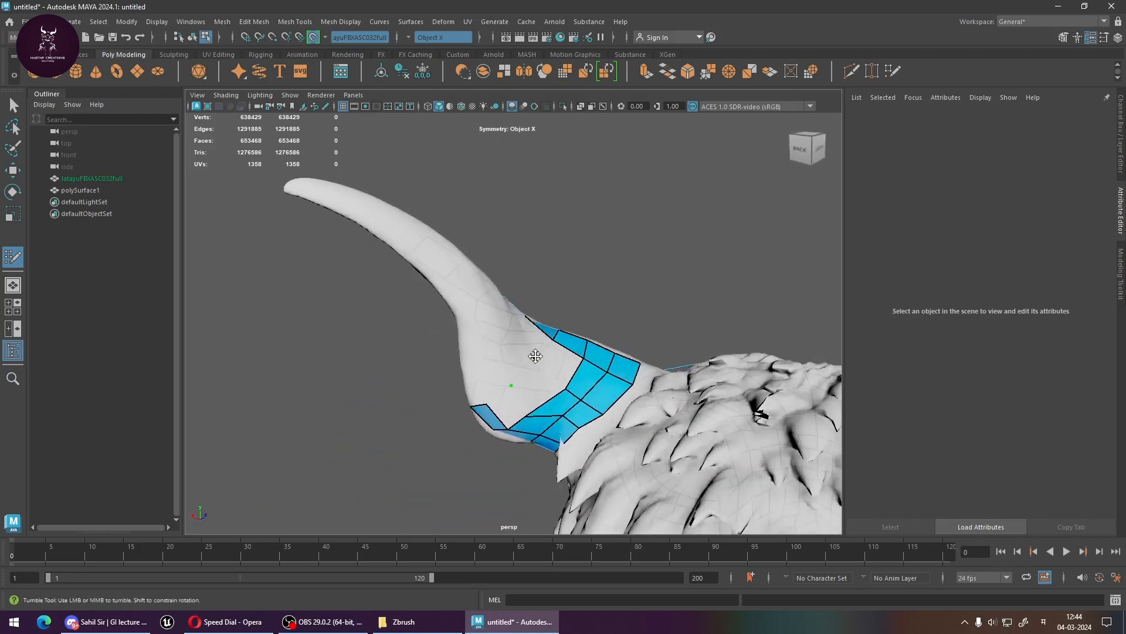
left_click(567, 361, "shift")
left_click(540, 390, "shift")
left_click(505, 417, "shift")
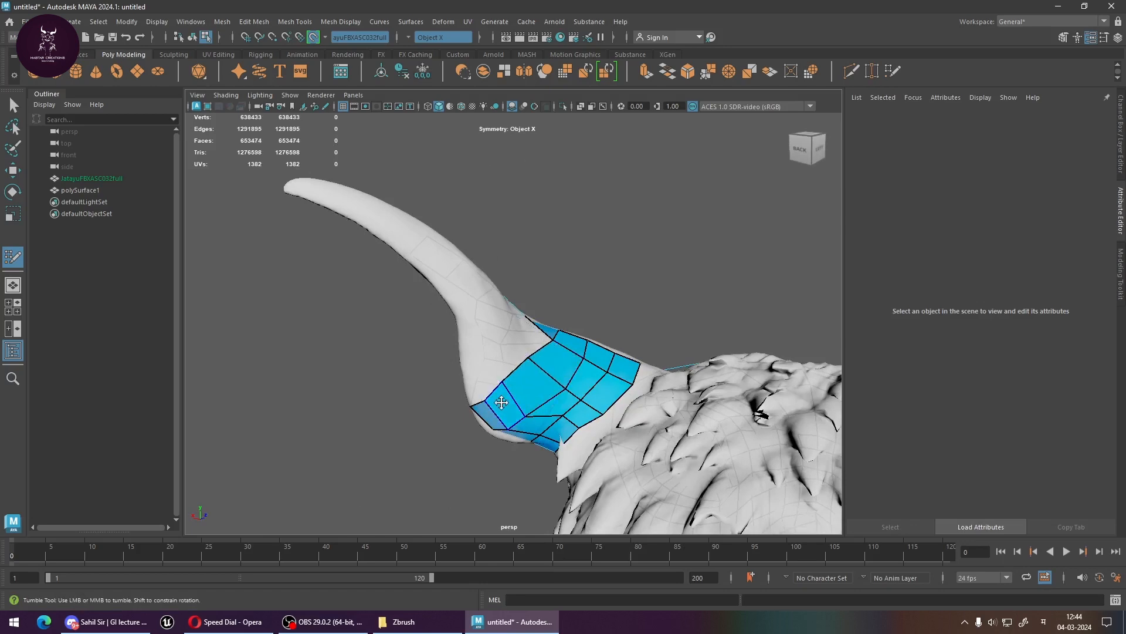
left_click_drag(501, 402, 532, 398, "alt")
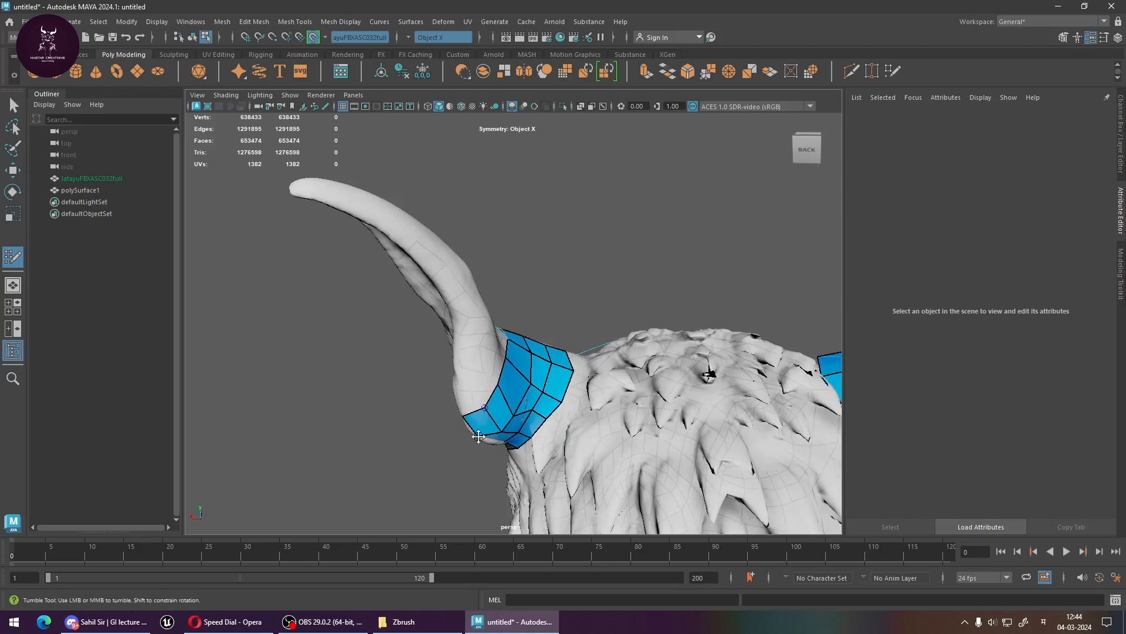
Fill two quads from guide dots alongside the narrow strip that runs up the front edge of the horn
left_click_drag(482, 434, 533, 422, "alt")
middle_click_drag(490, 422, 496, 457, "alt")
left_click_drag(495, 457, 531, 359, "alt")
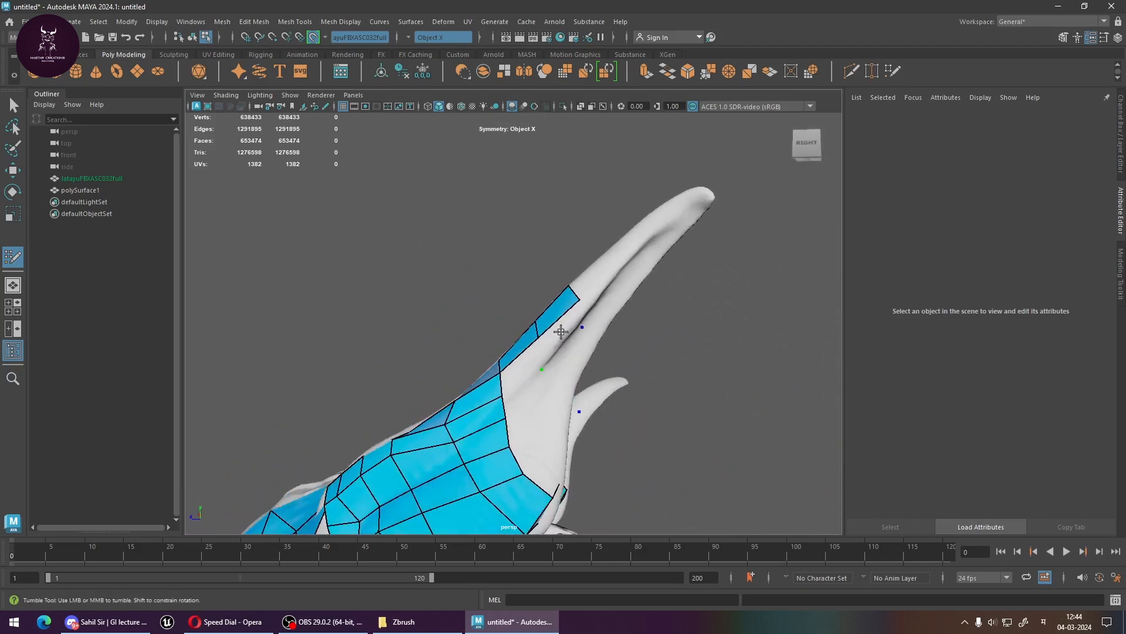
left_click(558, 335, "shift")
left_click(529, 365, "shift")
Add further columns of quads beside the front strip, widening the patch across the side of the horn
mouse_move(536, 388)
left_mouse_down("alt")
mouse_move(506, 405)
mouse_move(509, 394)
left_mouse_up("alt")
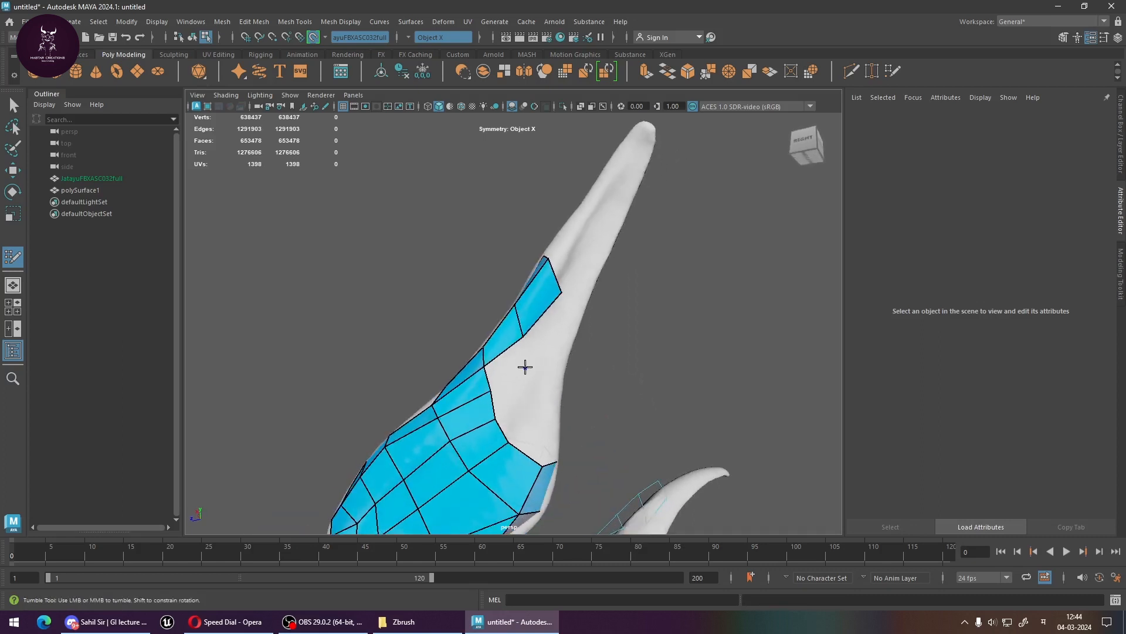
left_click(546, 344, "shift")
left_click(506, 362, "shift")
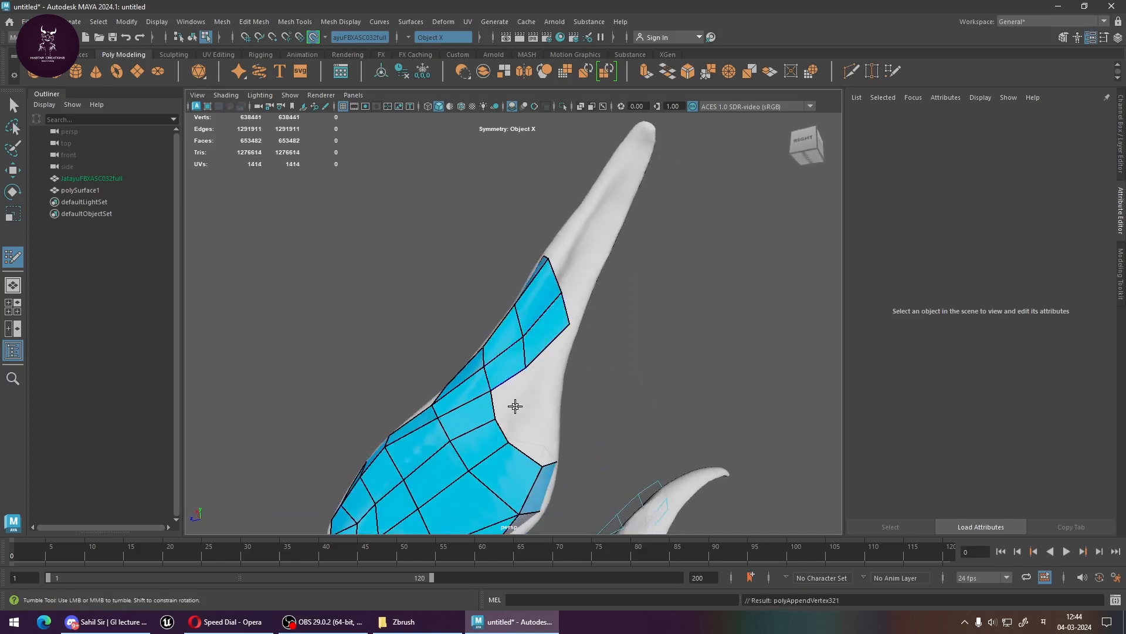
left_click(516, 395, "shift")
mouse_move(516, 395)
left_mouse_down("alt")
mouse_move(513, 422)
mouse_move(522, 354)
left_mouse_up("alt")
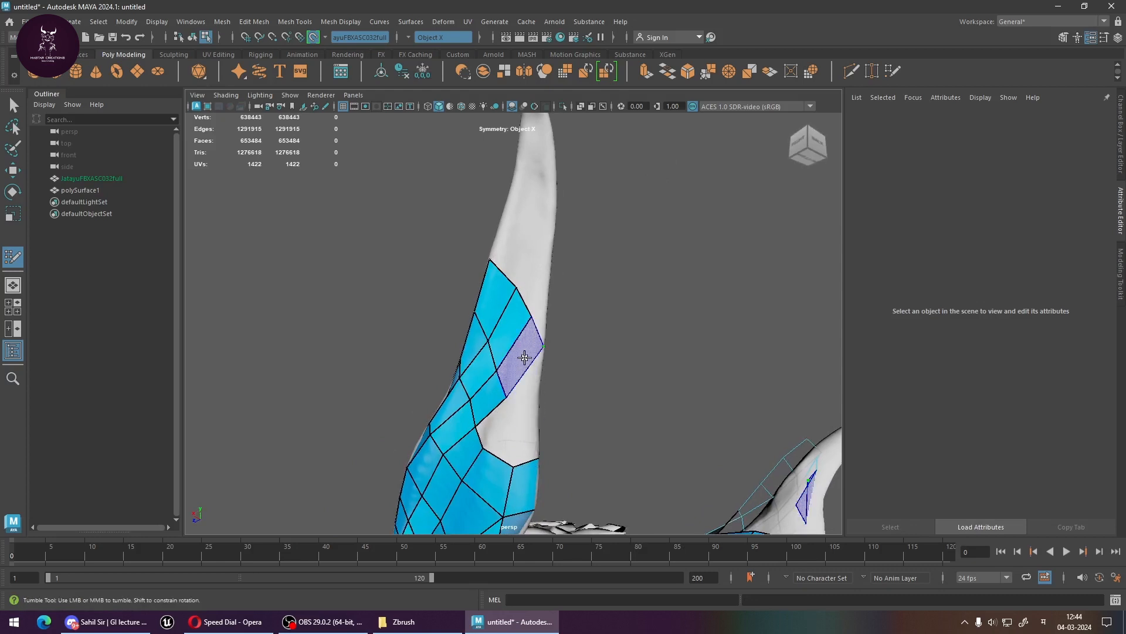
left_click(515, 360, "shift")
Fill two quads in the gap between the raised horn columns and the upper border of the base patch
left_click_drag(516, 414, 484, 434, "alt")
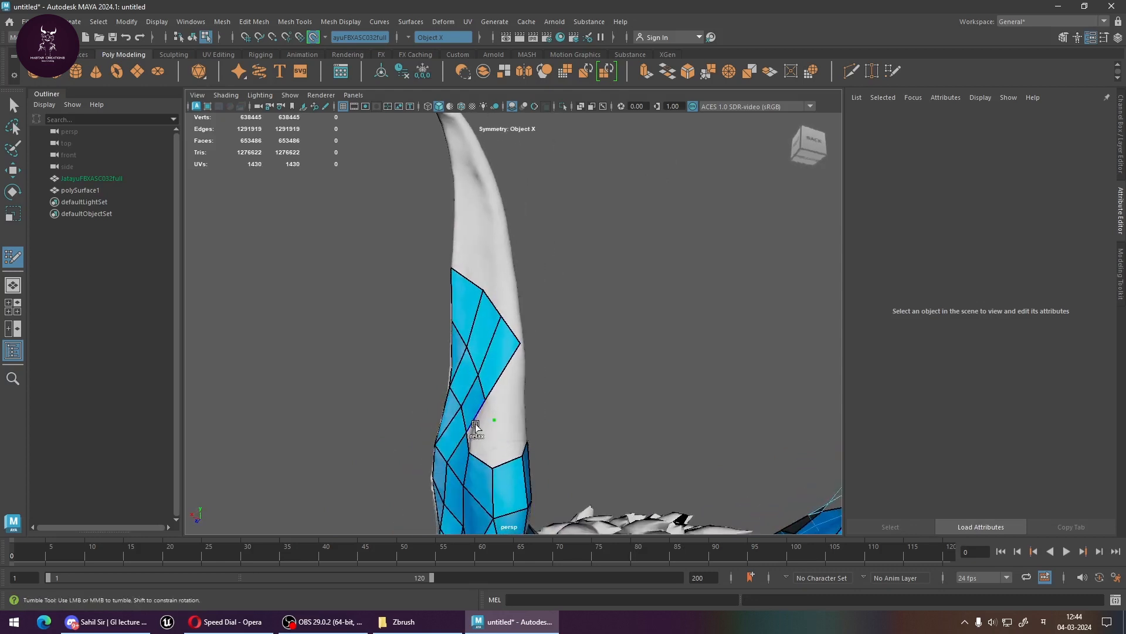
left_click(482, 426, "shift")
left_click(499, 438, "shift")
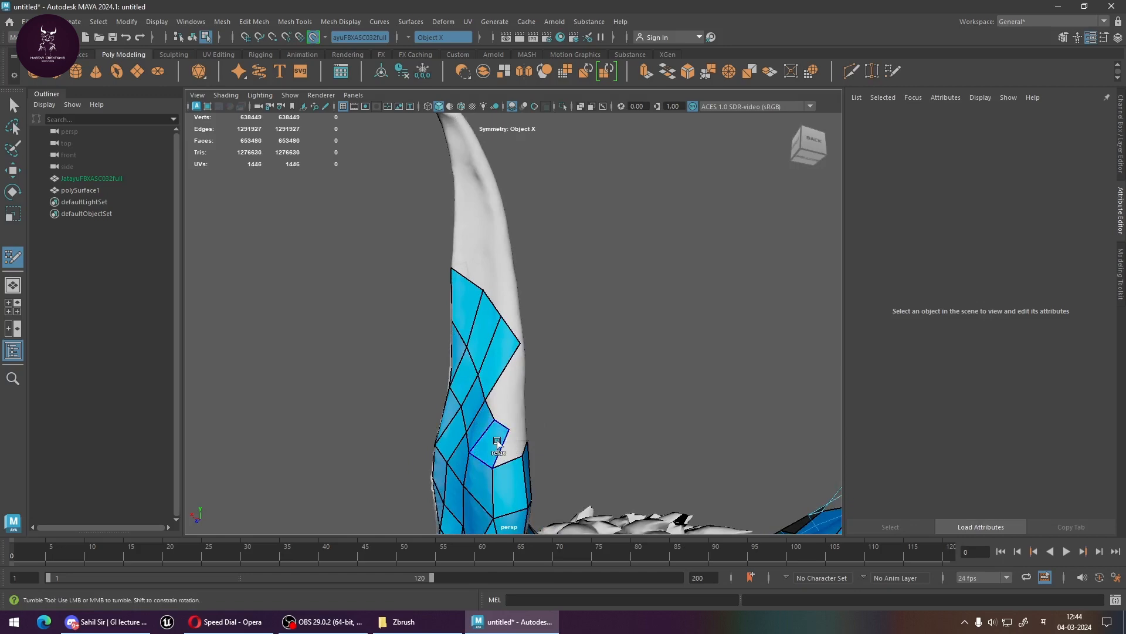
Move the inner and border vertices of the new horn quads up the horn to even out their spacing
mouse_move(499, 439)
left_mouse_down("alt")
mouse_move(478, 444)
mouse_move(551, 417)
mouse_move(538, 429)
left_mouse_up("alt")
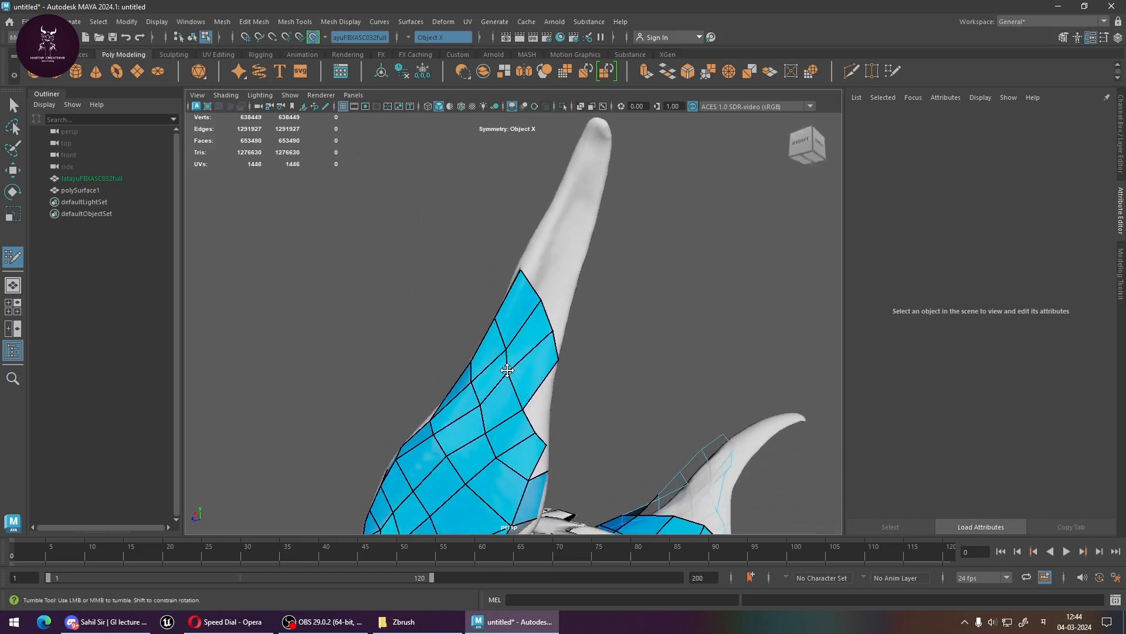
left_click_drag(505, 349, 502, 349)
left_click_drag(481, 402, 478, 396)
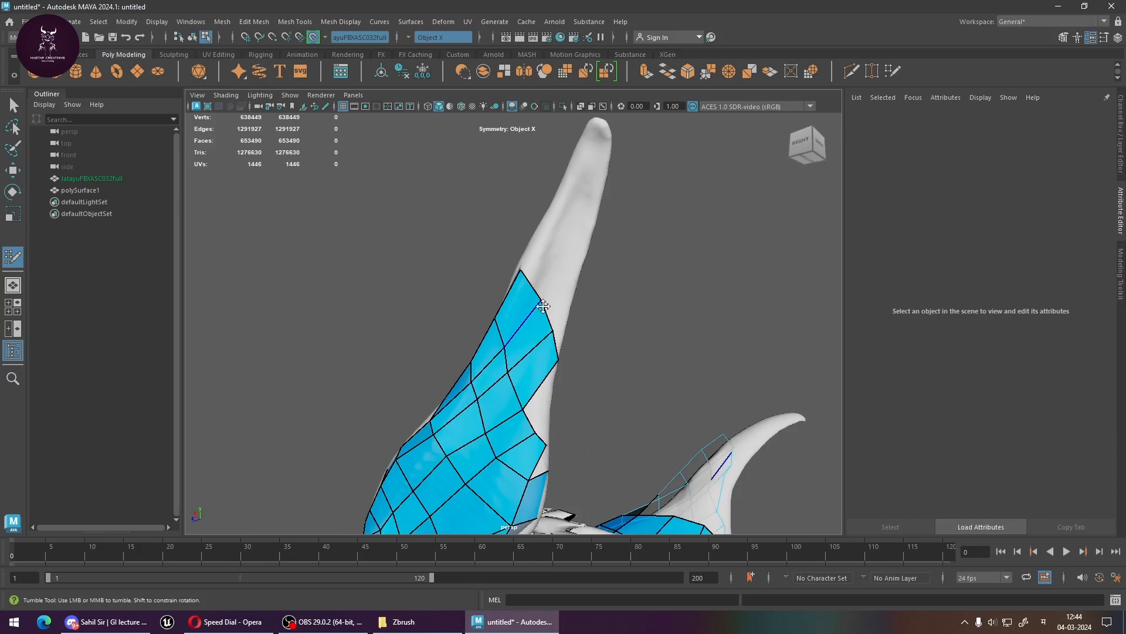
left_click_drag(538, 301, 537, 294)
left_click_drag(508, 372, 506, 364)
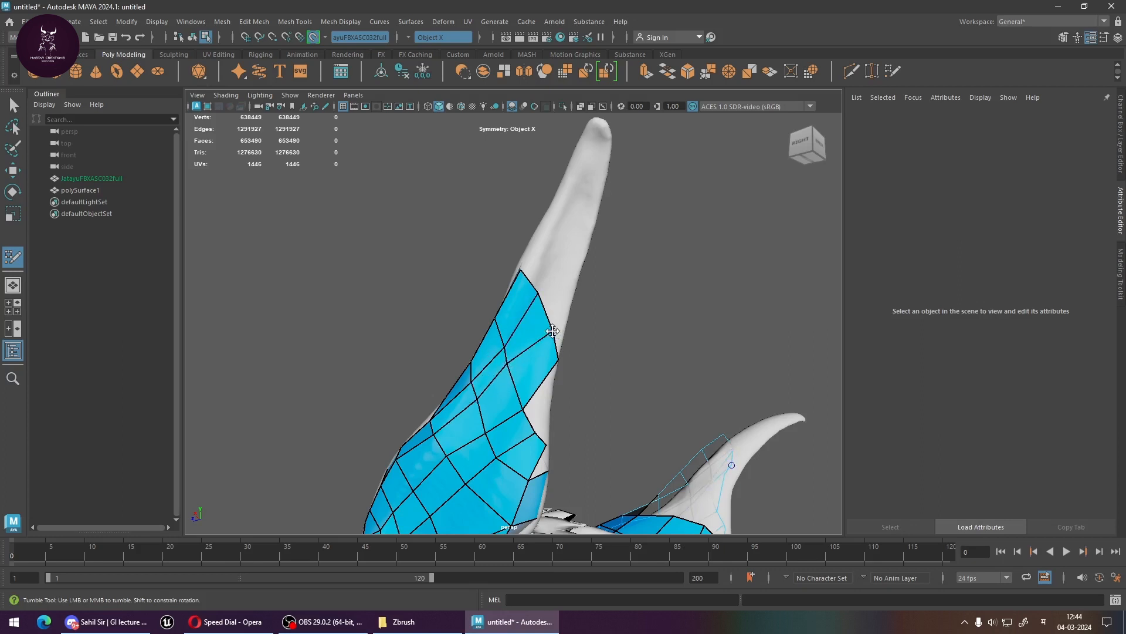
left_click_drag(553, 329, 542, 309)
mouse_move(486, 432)
left_mouse_down()
mouse_move(516, 387)
mouse_move(486, 420)
left_mouse_up()
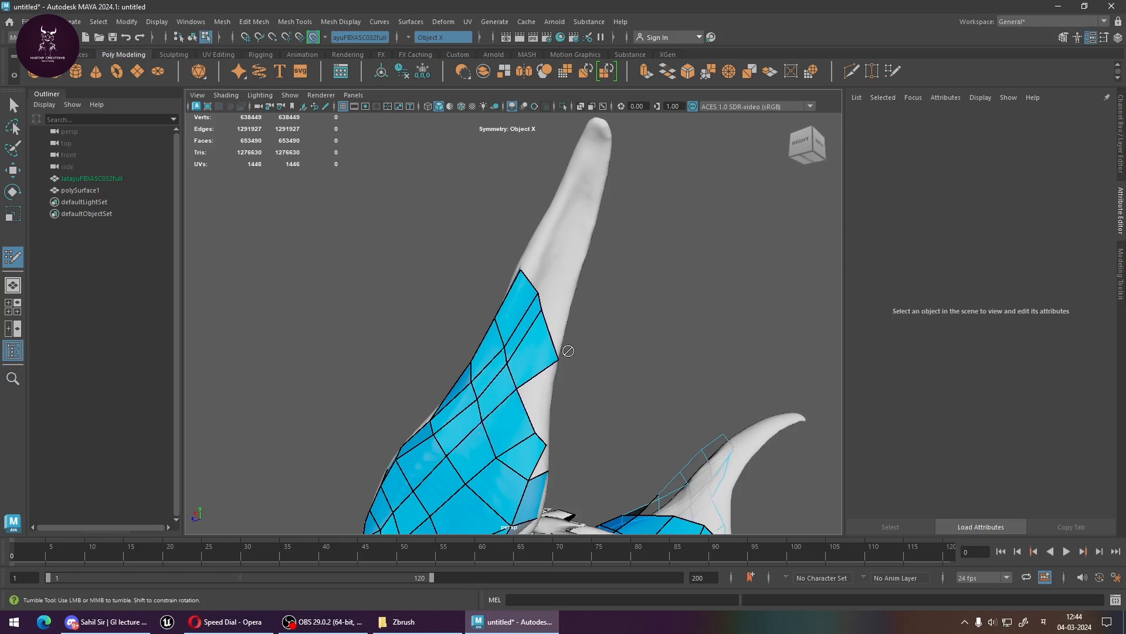
left_click_drag(558, 359, 551, 330)
Place guide dots beside the upper side columns and fill quads down to the base patch around the rear edge
mouse_move(535, 408)
left_mouse_down("alt")
mouse_move(471, 448)
mouse_move(474, 423)
mouse_move(516, 386)
left_mouse_up("alt")
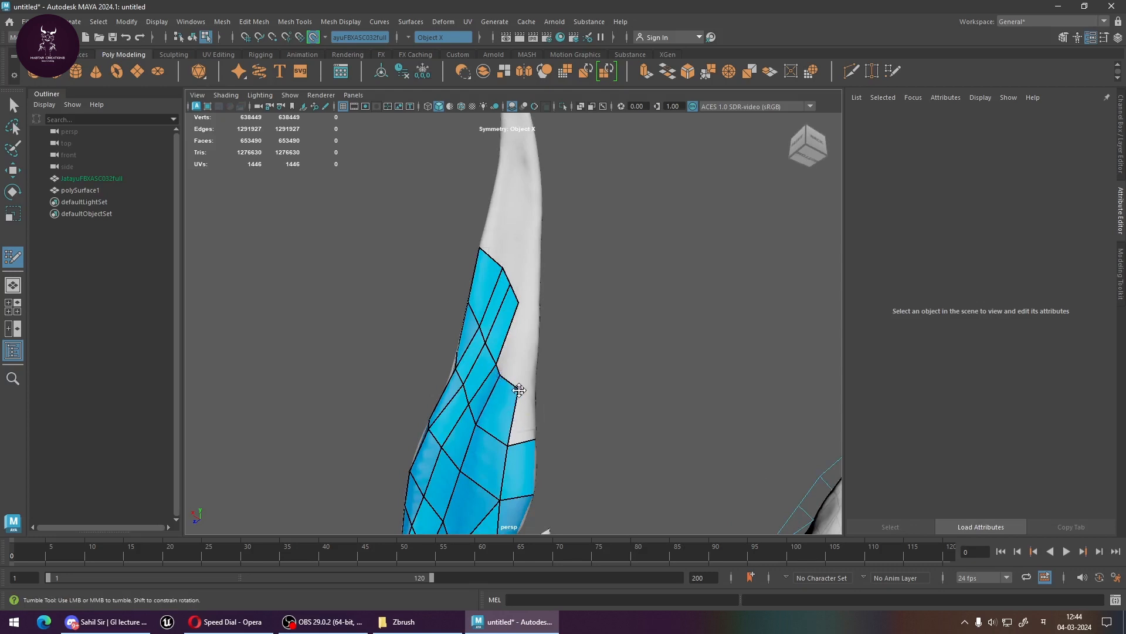
left_click(524, 314)
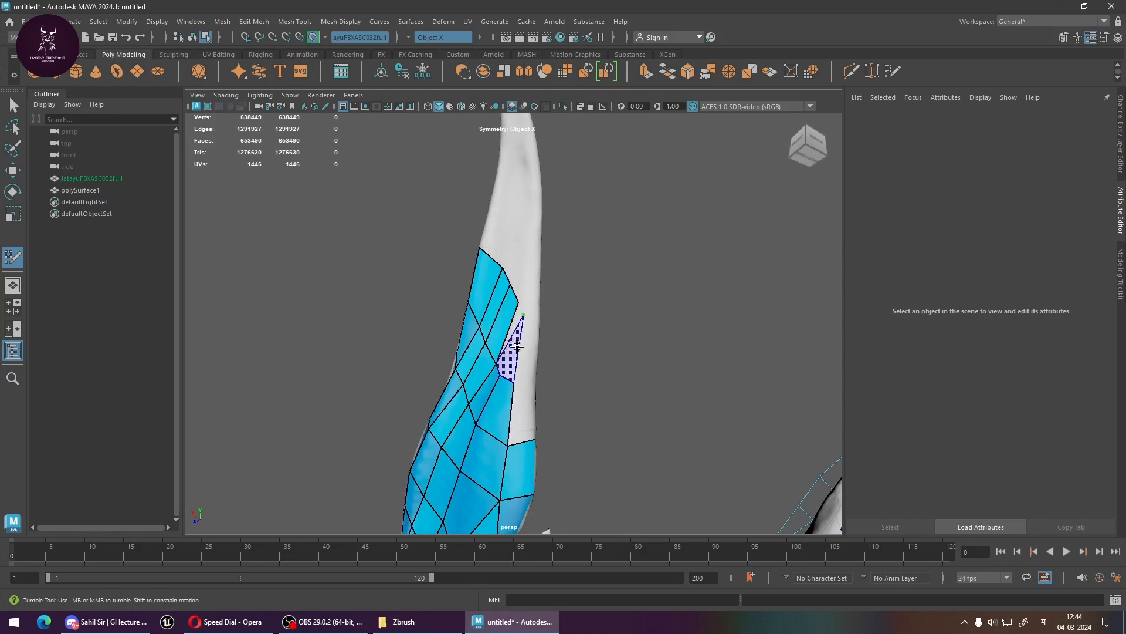
left_click(514, 335, "shift")
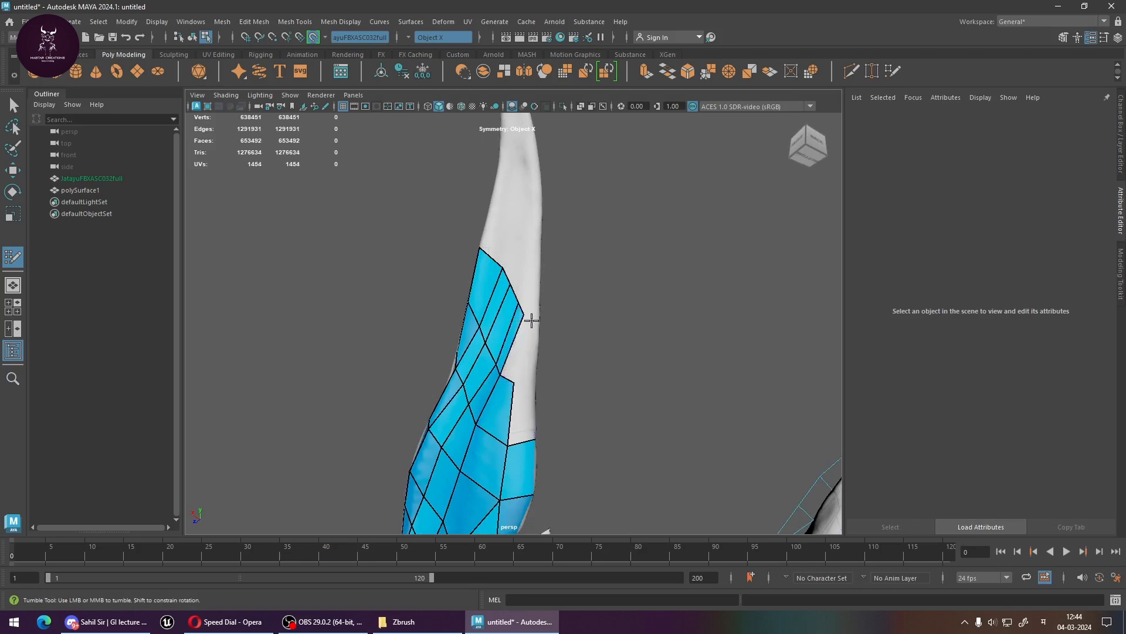
left_click(532, 320)
left_click(521, 349, "shift")
mouse_move(552, 386)
left_mouse_down("alt")
mouse_move(478, 398)
mouse_move(475, 418)
mouse_move(505, 407)
mouse_move(490, 427)
mouse_move(405, 478)
mouse_move(479, 417)
left_mouse_up("alt")
left_click(483, 436, "shift")
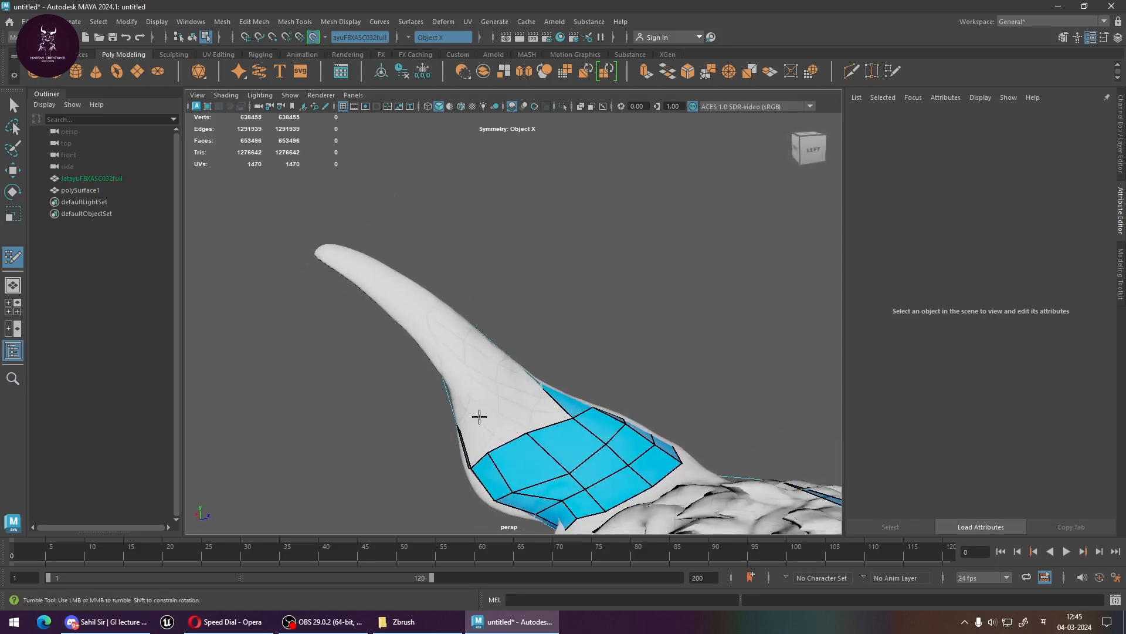
Fill a new row of quads across the back of the horn above the base patch, connecting both sides
left_click(508, 403)
left_click(540, 410, "shift")
left_click(499, 436, "shift")
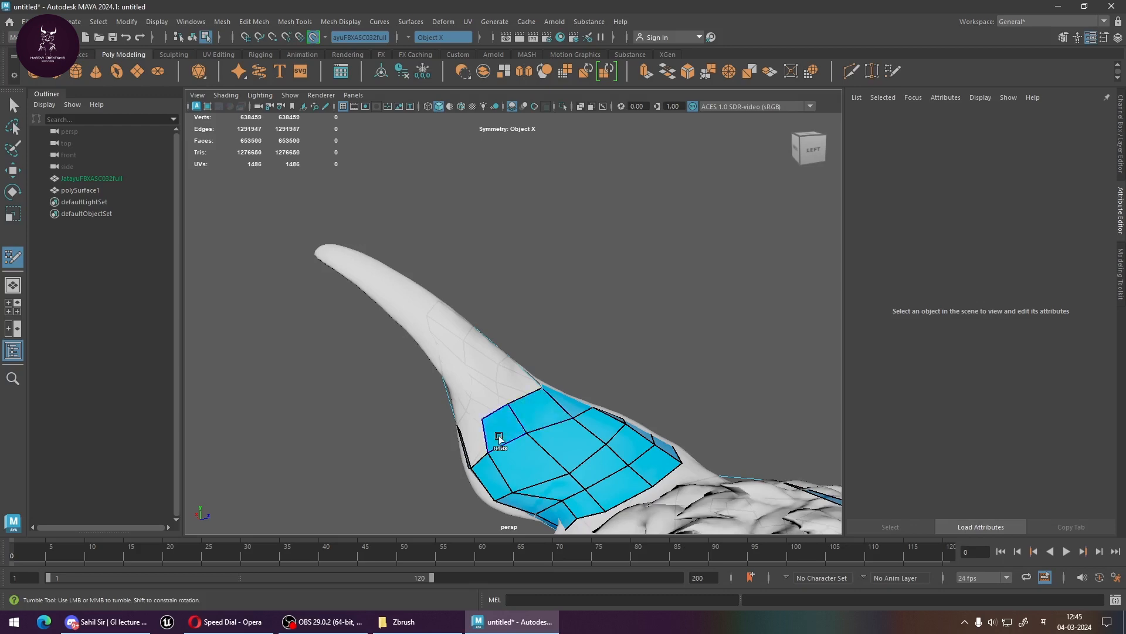
left_click(488, 434, "shift")
left_click(478, 449, "shift")
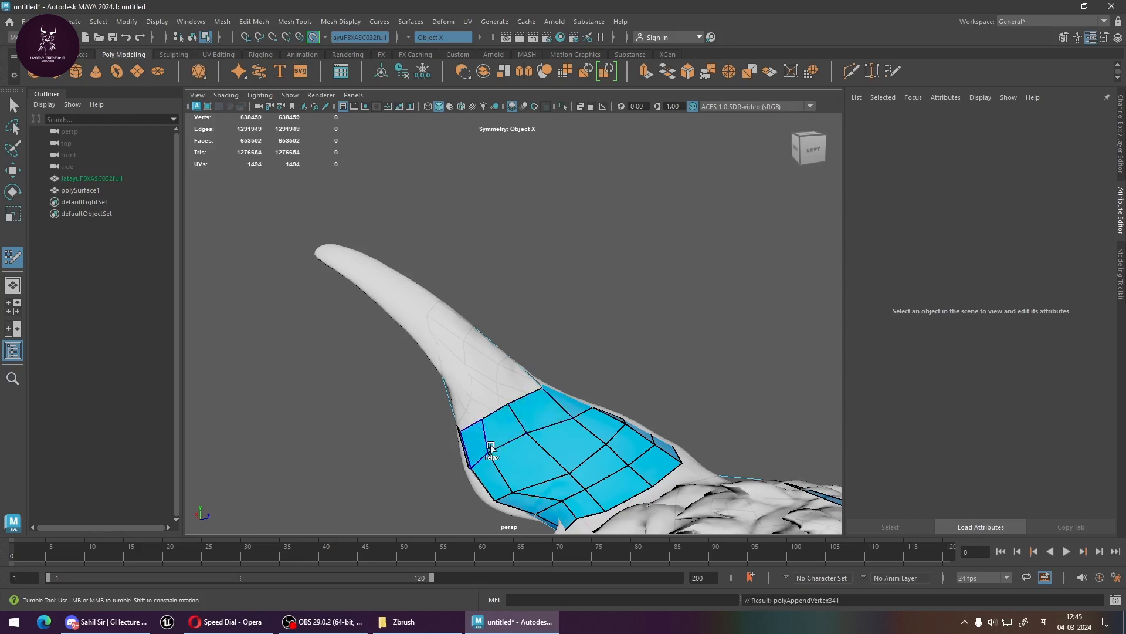
Place guide dots higher on the back of the horn, fill quads above the last row, and undo the misshapen one
mouse_move(478, 449)
left_mouse_down("alt")
mouse_move(580, 397)
mouse_move(567, 423)
mouse_move(467, 460)
mouse_move(454, 392)
left_mouse_up("alt")
middle_click_drag(542, 376, 570, 428, "alt")
left_click_drag(570, 428, 509, 445, "alt")
right_click_drag(509, 446, 556, 417, "alt")
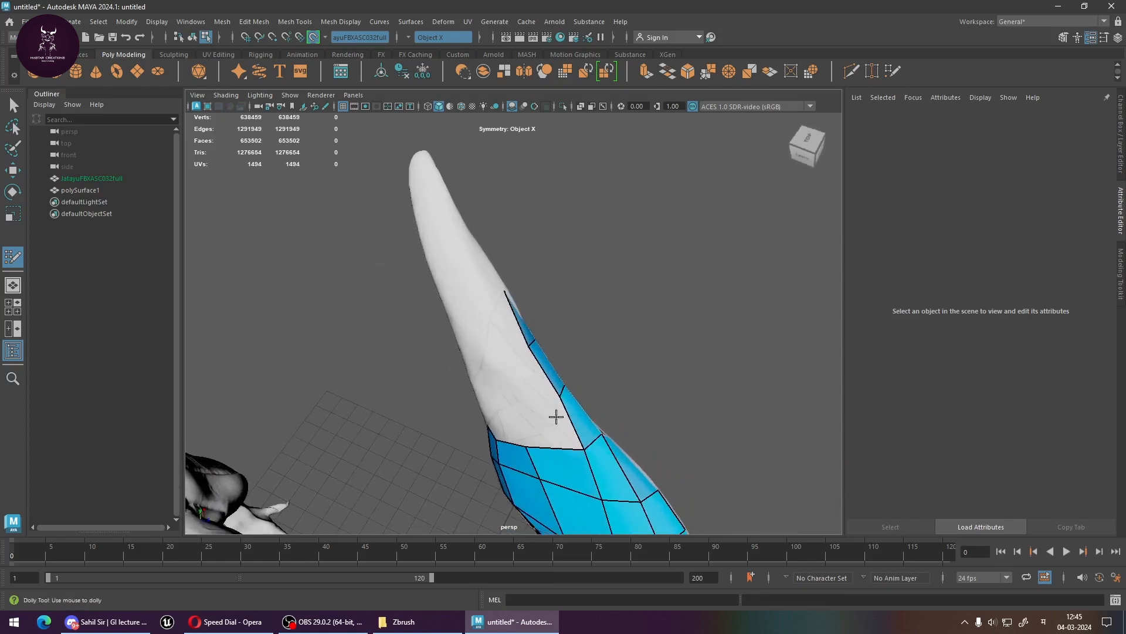
left_click_drag(517, 433, 569, 409, "alt")
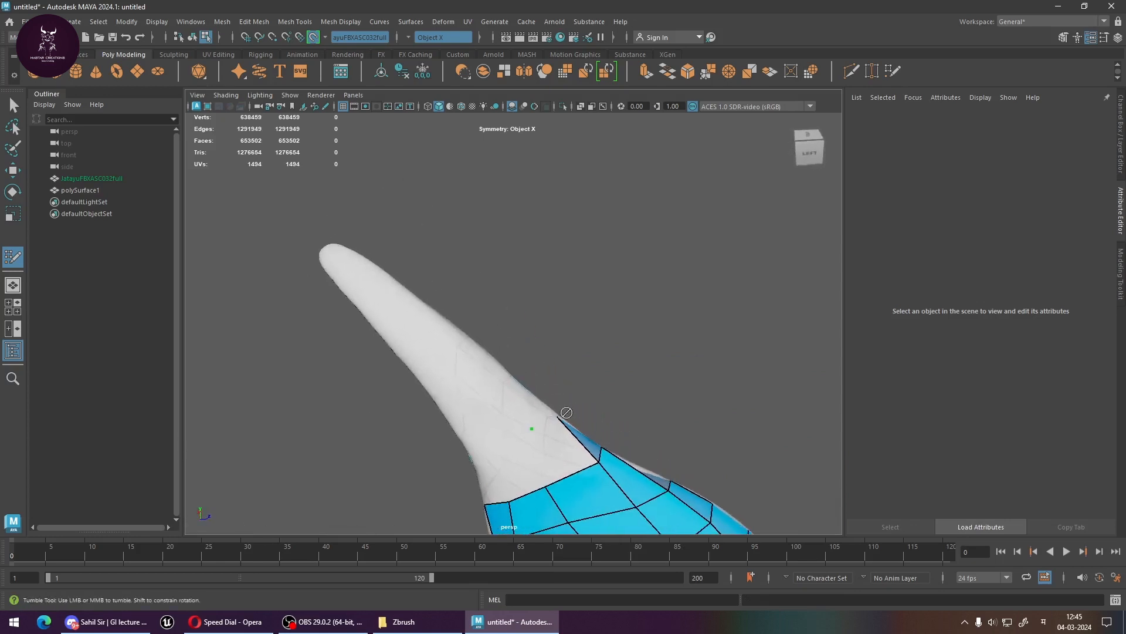
middle_click_drag(569, 410, 637, 354, "alt")
left_click_drag(565, 423, 594, 401, "alt")
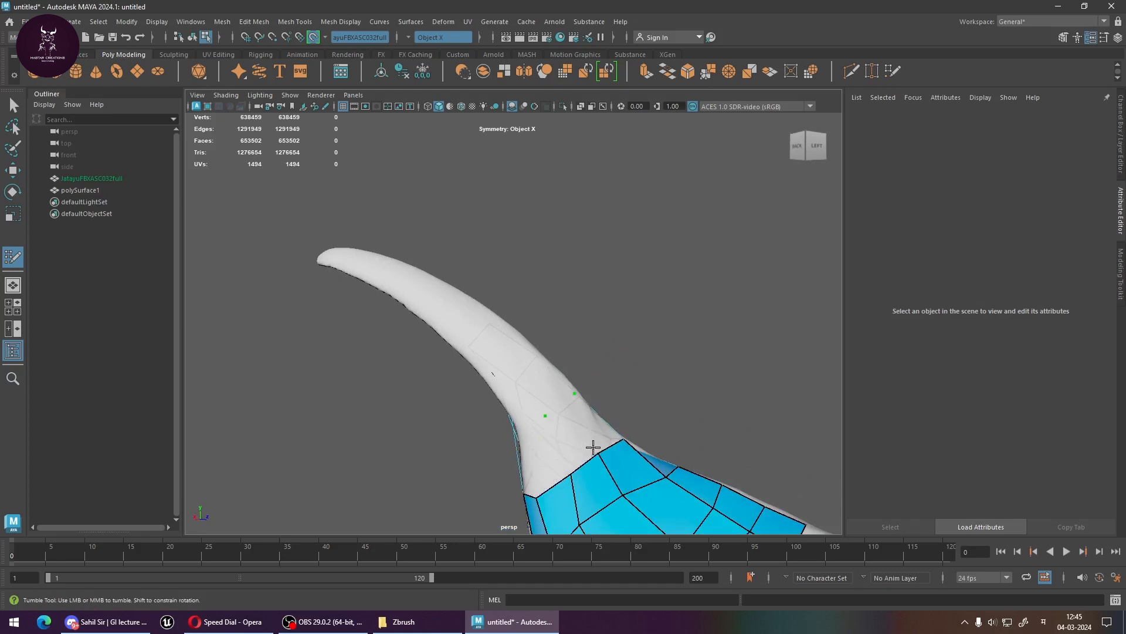
left_click_drag(595, 446, 501, 482, "alt")
left_click(635, 439, "shift")
left_click(589, 455, "shift")
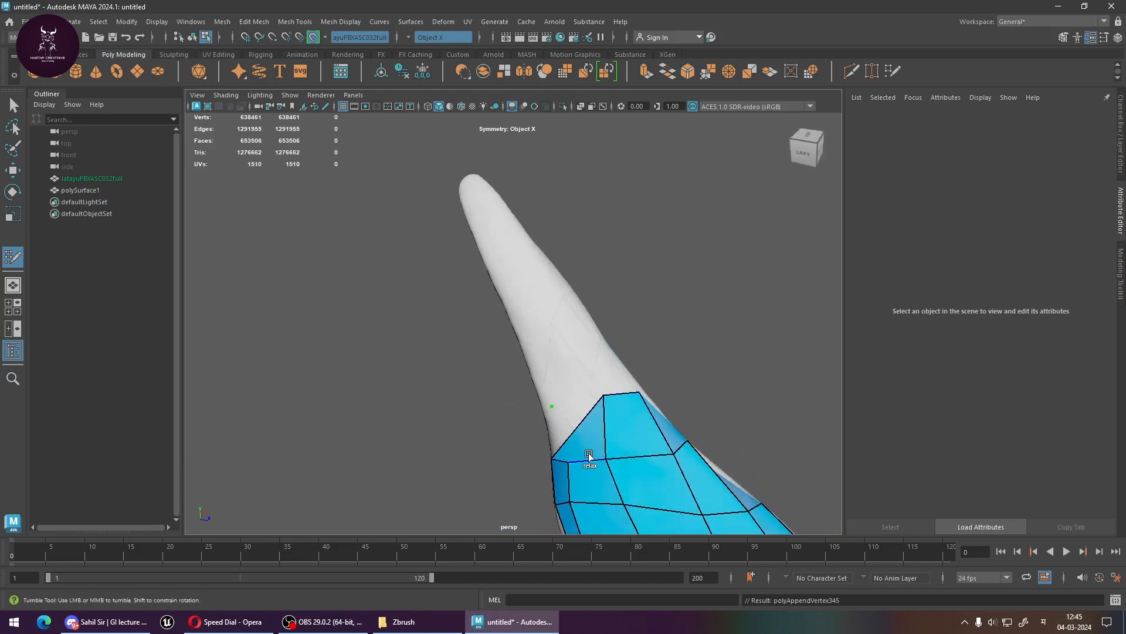
key("ctrl+z")
Refill the rest of the row with quads that reach the columns on the grooved side of the horn
mouse_move(587, 472)
left_mouse_down("alt")
mouse_move(610, 467)
mouse_move(628, 440)
mouse_move(535, 475)
mouse_move(558, 465)
left_mouse_up("alt")
middle_click_drag(557, 465, 554, 413, "alt")
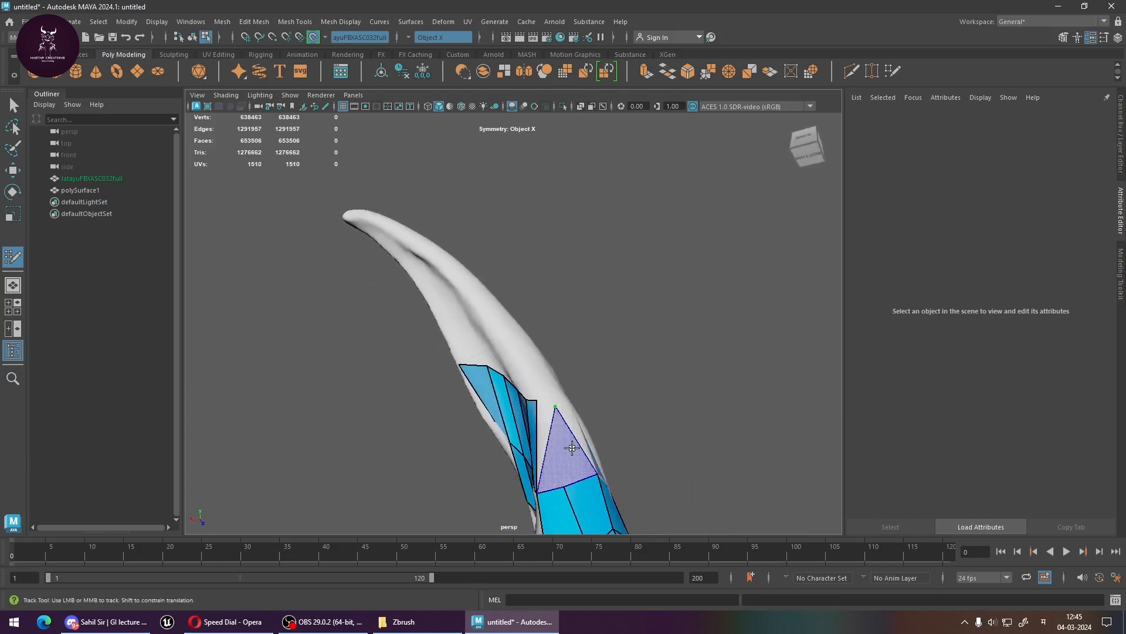
mouse_move(591, 463)
left_mouse_down("alt")
mouse_move(578, 456)
mouse_move(592, 469)
mouse_move(561, 468)
left_mouse_up("alt")
left_click(580, 455, "shift")
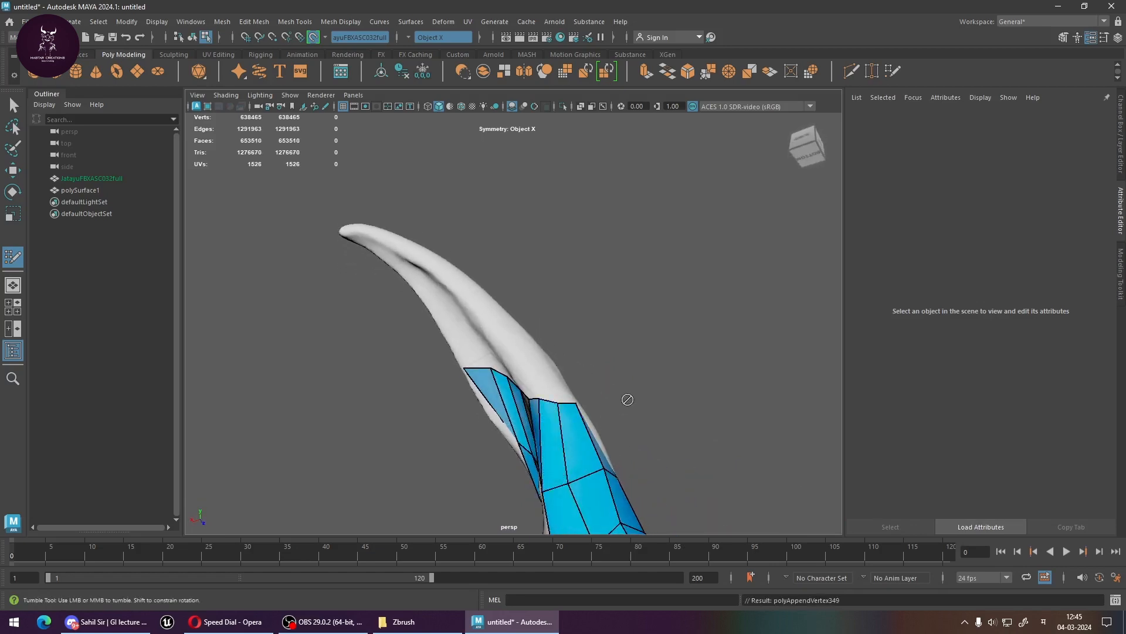
Extend the quads farther up the back of the horn and fill the quad below the new upper faces
left_click_drag(628, 400, 552, 397, "alt")
left_click_drag(527, 346, 527, 381, "alt")
left_click_drag(510, 464, 516, 404, "alt")
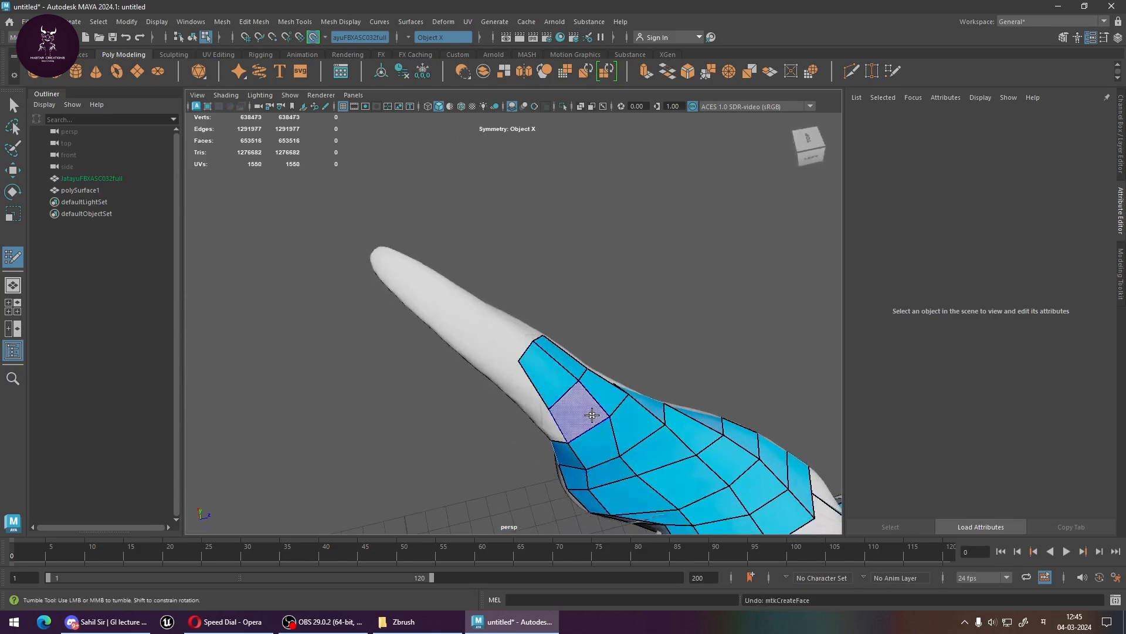
left_click(592, 415, "shift")
Place a guide dot beside the raised strip, reposition it closer to the row below, and fill the adjoining narrow quad
mouse_move(566, 460)
left_mouse_down("alt")
mouse_move(662, 372)
mouse_move(519, 489)
mouse_move(656, 458)
mouse_move(722, 459)
mouse_move(705, 496)
mouse_move(719, 510)
mouse_move(714, 442)
mouse_move(621, 442)
mouse_move(547, 470)
mouse_move(579, 460)
mouse_move(552, 430)
mouse_move(592, 441)
mouse_move(599, 457)
mouse_move(563, 446)
left_mouse_up("alt")
left_click(556, 434)
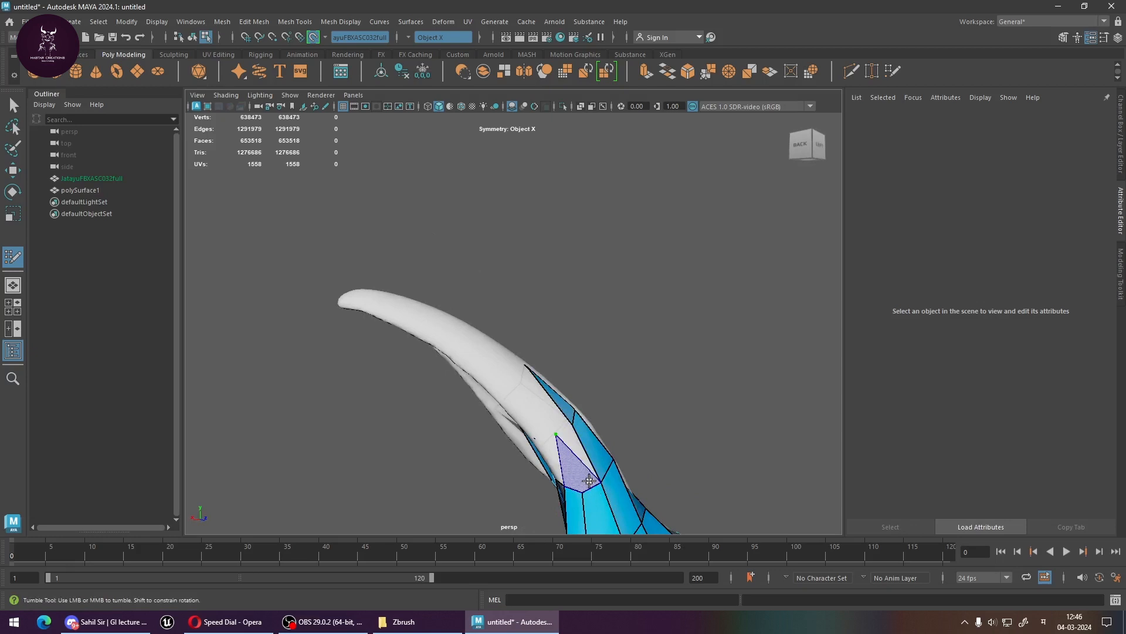
key("ctrl+z")
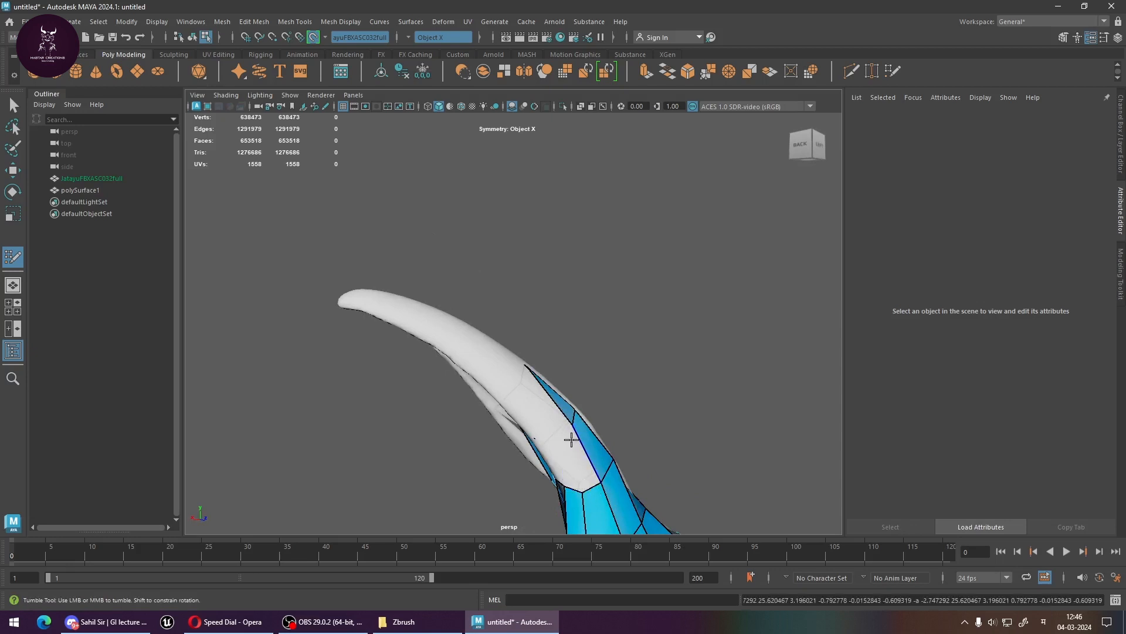
left_click(566, 445)
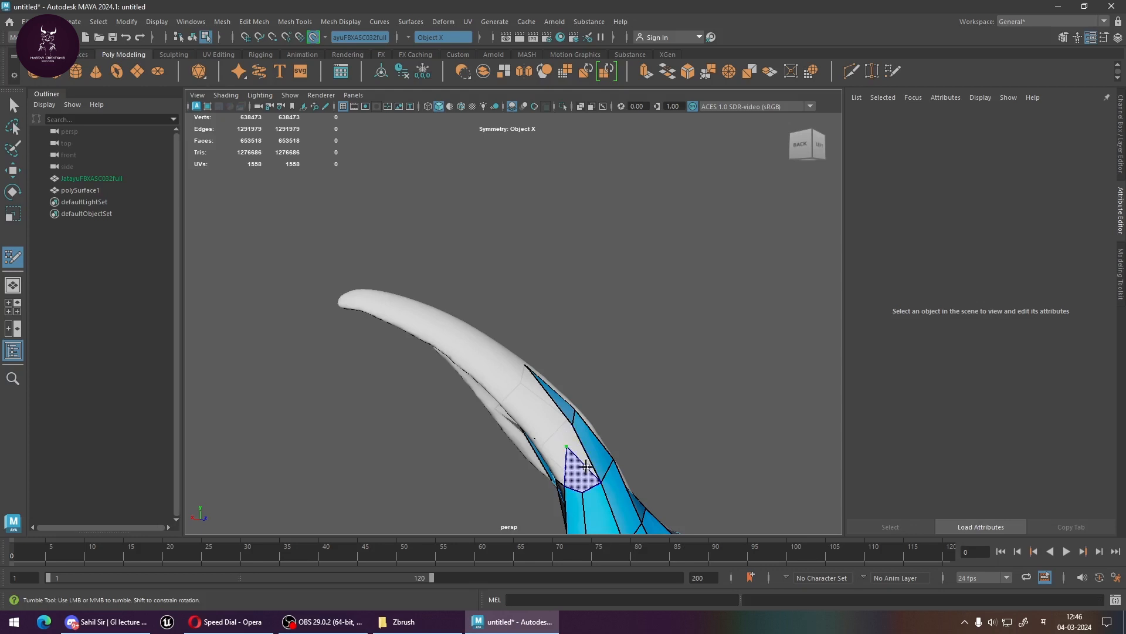
left_click(587, 468, "ctrl+shift")
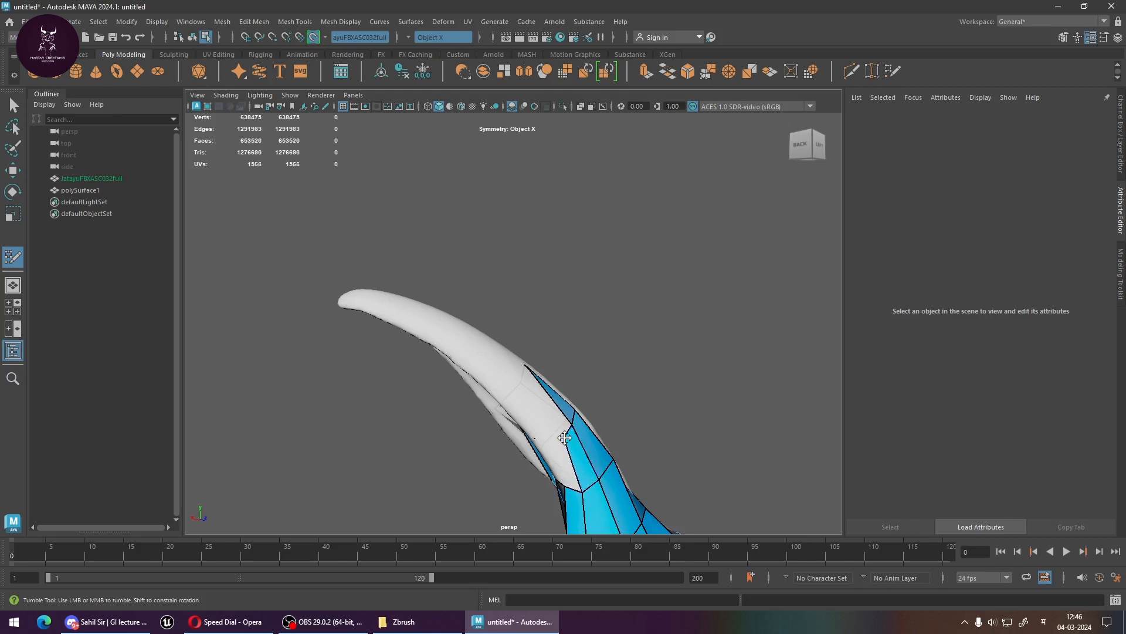
Fill the quad beside the raised strip on the back of the horn, reaching the placed guide dot
mouse_move(563, 461)
left_mouse_down("alt")
mouse_move(589, 453)
mouse_move(575, 449)
left_mouse_up("alt")
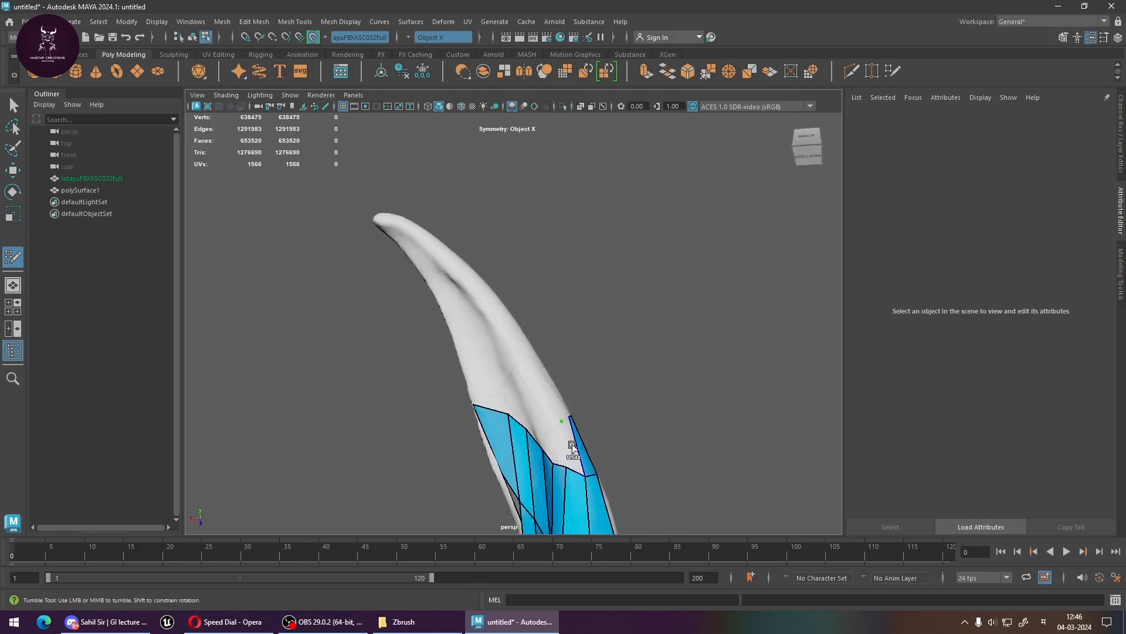
left_click_drag(583, 460, 553, 457, "alt")
right_click_drag(553, 457, 656, 501, "alt")
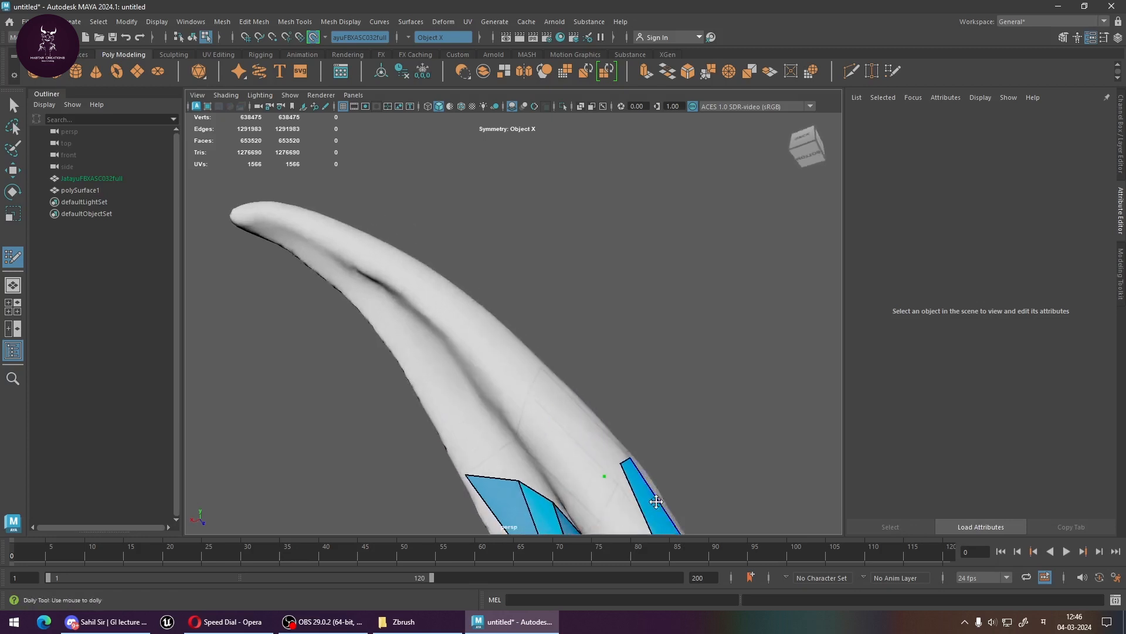
middle_click_drag(606, 434, 542, 323, "alt")
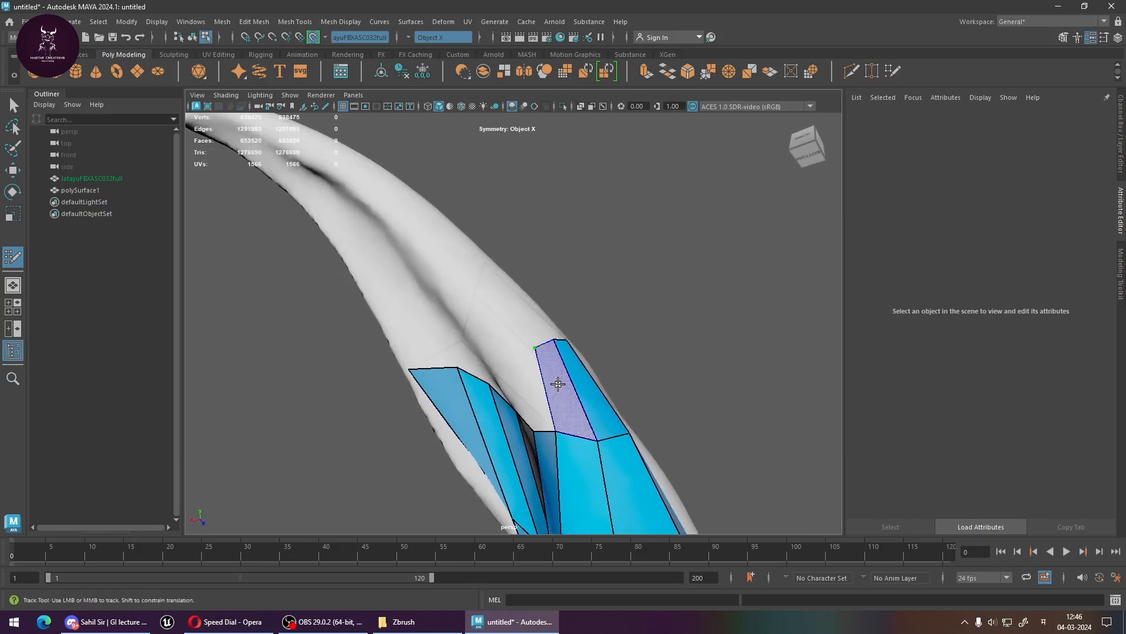
left_click(559, 384, "shift")
mouse_move(558, 385)
left_mouse_down("alt")
mouse_move(573, 404)
mouse_move(581, 356)
left_mouse_up("alt")
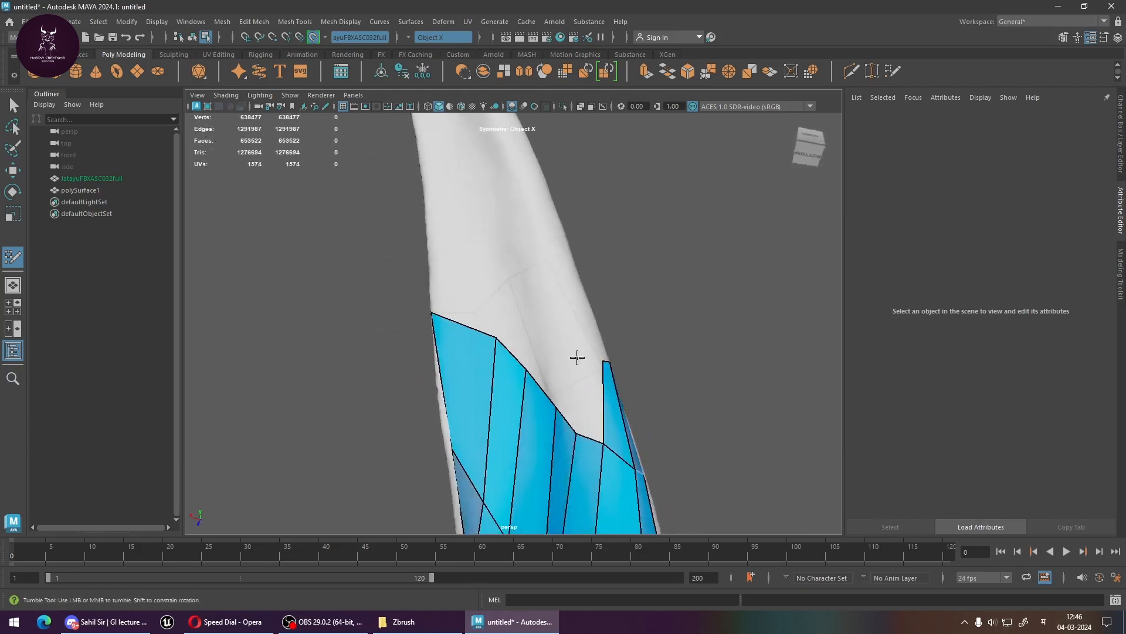
left_click(560, 343)
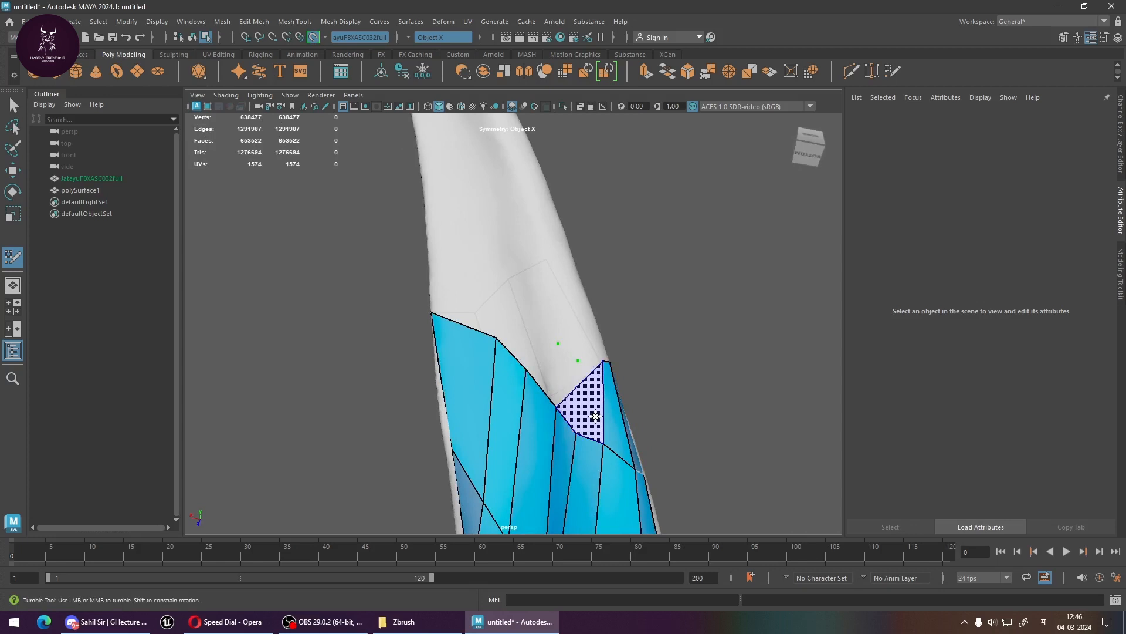
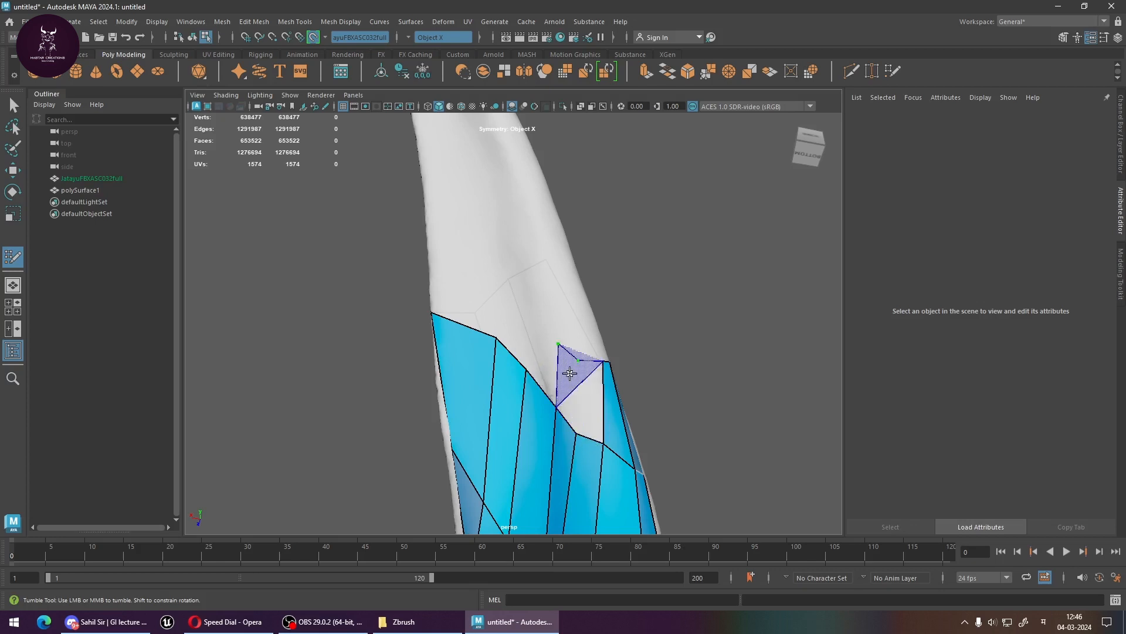
key("ctrl+z")
key("ctrl+z")
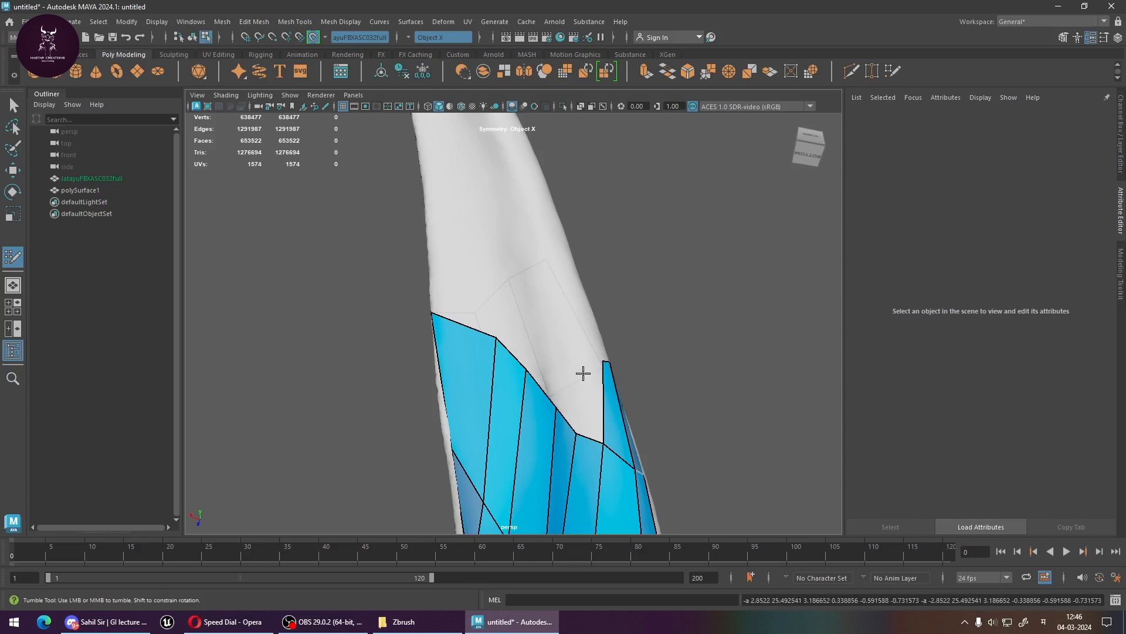
Place guide dots above the last row and fill adjoining quads one by one across the grooved side of the horn
left_click(583, 373)
left_click(596, 410, "shift")
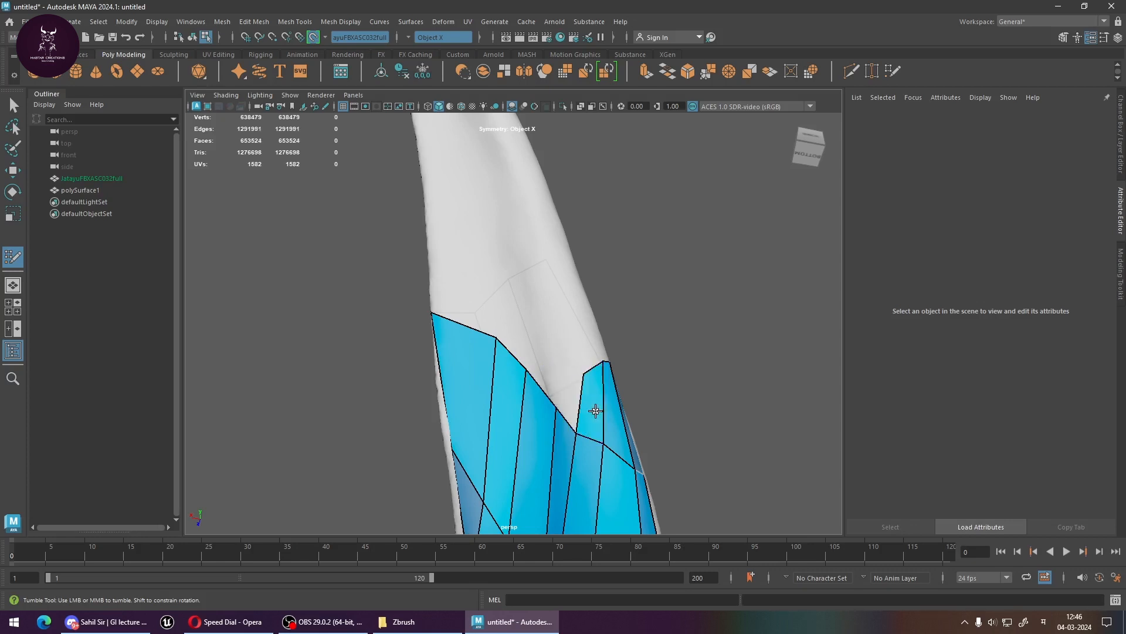
left_click(566, 373)
left_click(568, 396, "shift")
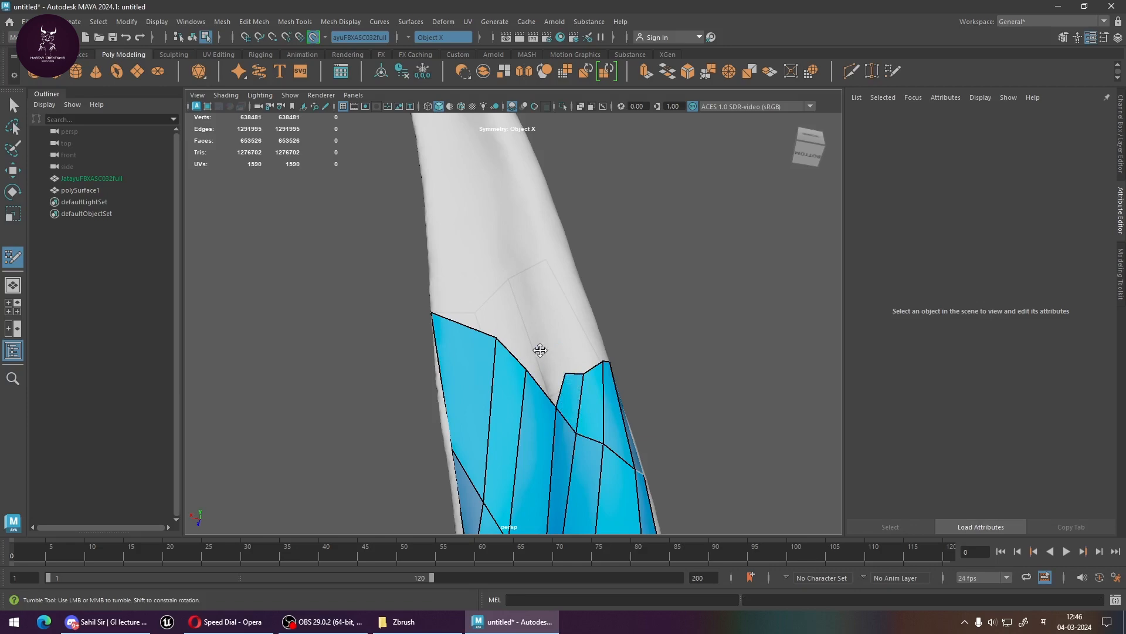
left_click(541, 350)
left_click(547, 383, "shift")
left_click(508, 311)
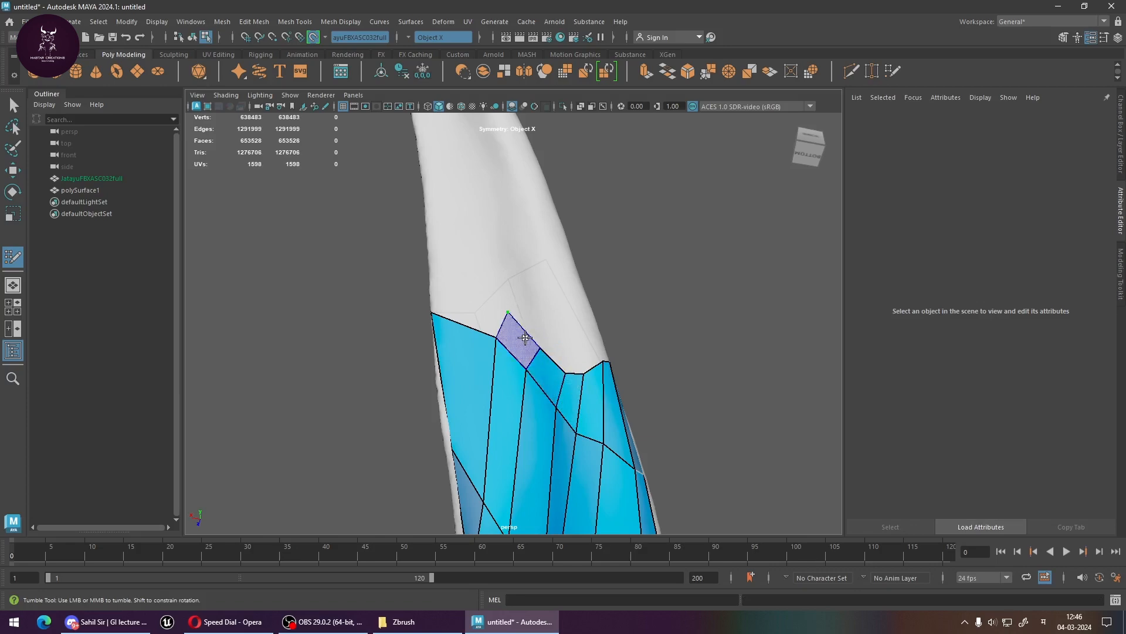
left_click(521, 340, "shift")
left_click_drag(487, 327, 553, 293, "alt")
left_click(548, 360, "shift")
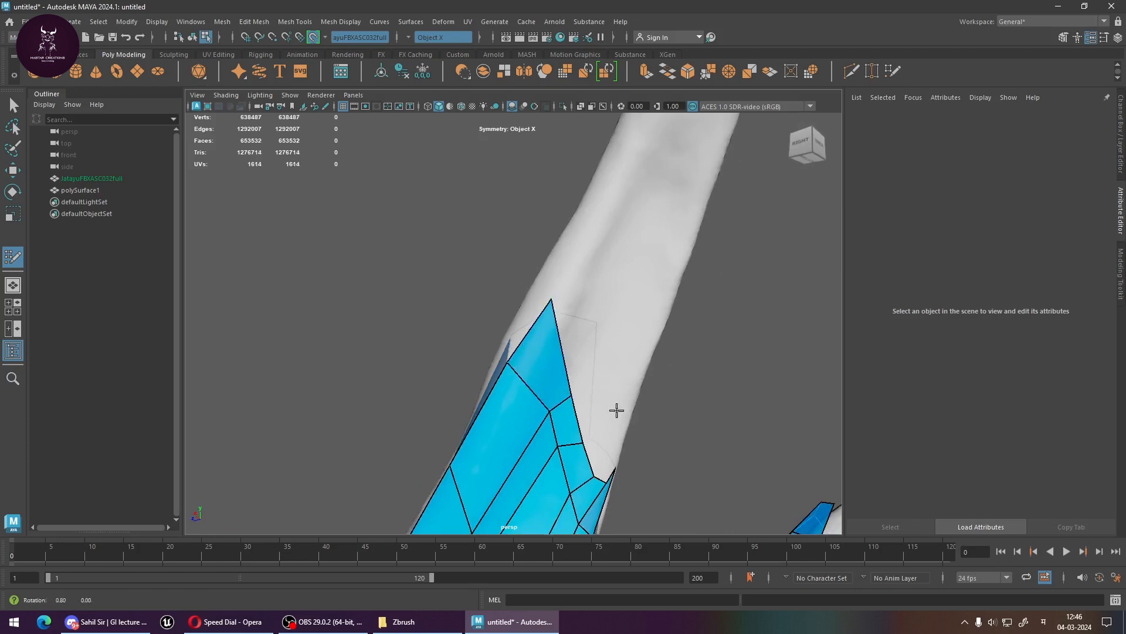
Move the new row's vertices farther up the grooved side to lengthen the short quads and even out the upper edge
mouse_move(616, 407)
left_mouse_down("alt")
mouse_move(531, 424)
mouse_move(575, 442)
mouse_move(572, 416)
mouse_move(541, 420)
mouse_move(461, 315)
left_mouse_up("alt")
left_click_drag(486, 399, 457, 375)
left_click_drag(458, 315, 435, 294)
left_click_drag(515, 385, 484, 294)
left_click_drag(518, 424, 494, 405)
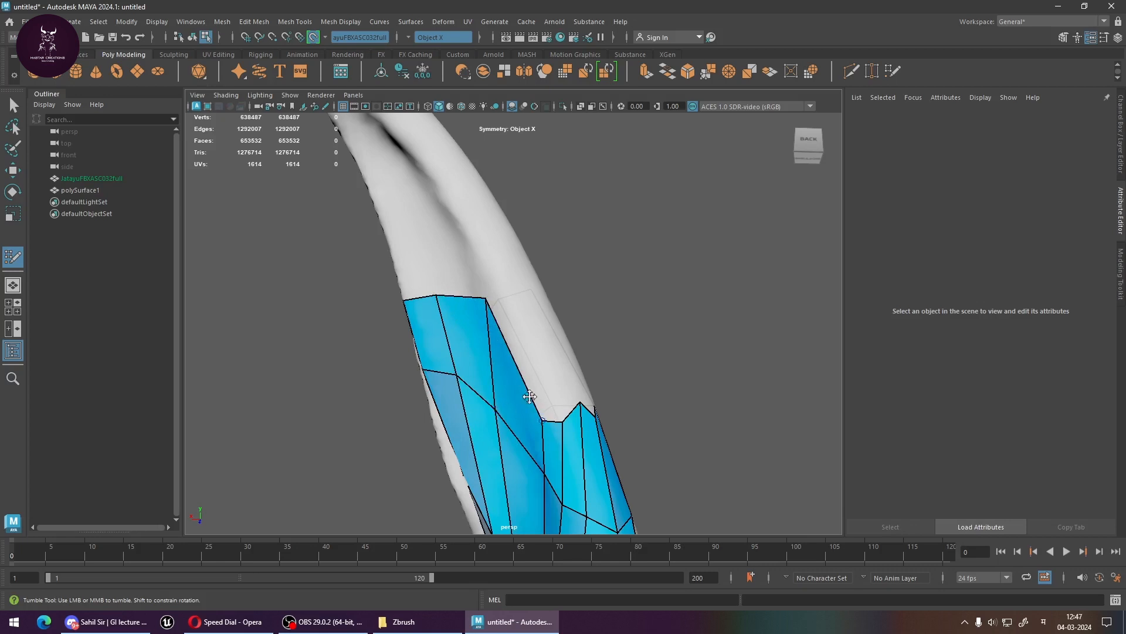
left_click_drag(481, 298, 463, 295)
left_click_drag(544, 419, 492, 300)
left_click_drag(547, 479, 536, 458)
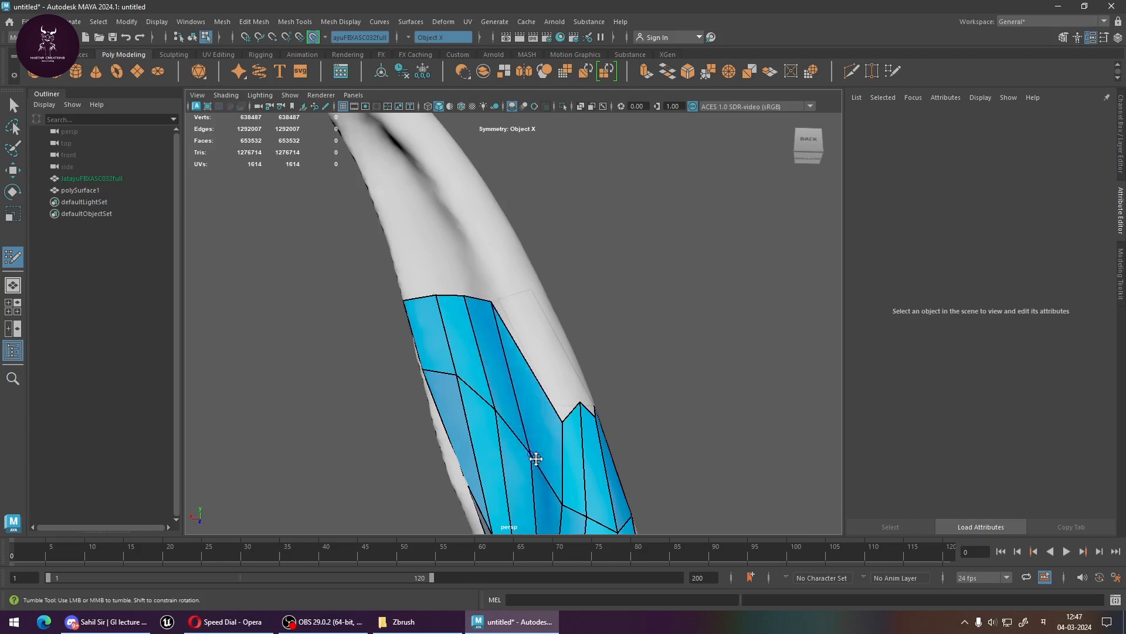
left_click_drag(565, 417, 525, 311)
mouse_move(483, 279)
left_mouse_down()
mouse_move(485, 295)
mouse_move(517, 295)
left_mouse_up()
Fill the open quad between the grooved-side columns and the raised face on the back of the horn
left_click_drag(542, 332, 429, 338, "alt")
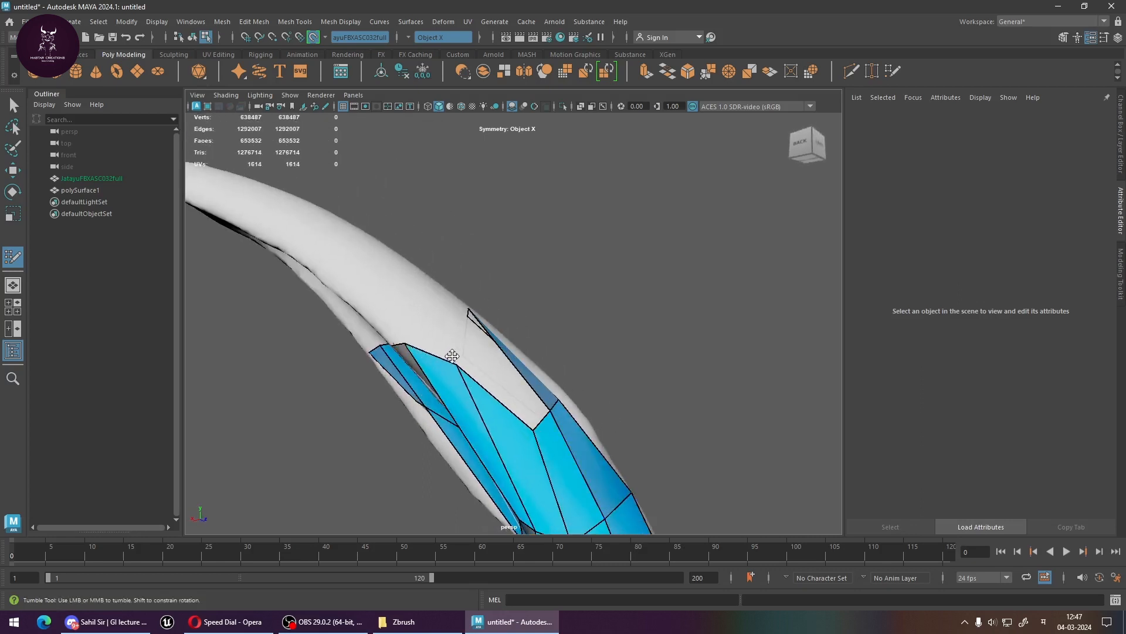
mouse_move(551, 406)
left_mouse_down("alt")
mouse_move(456, 418)
mouse_move(526, 403)
mouse_move(566, 415)
mouse_move(524, 434)
mouse_move(466, 427)
mouse_move(501, 354)
mouse_move(455, 374)
left_mouse_up("alt")
left_click(455, 419, "shift")
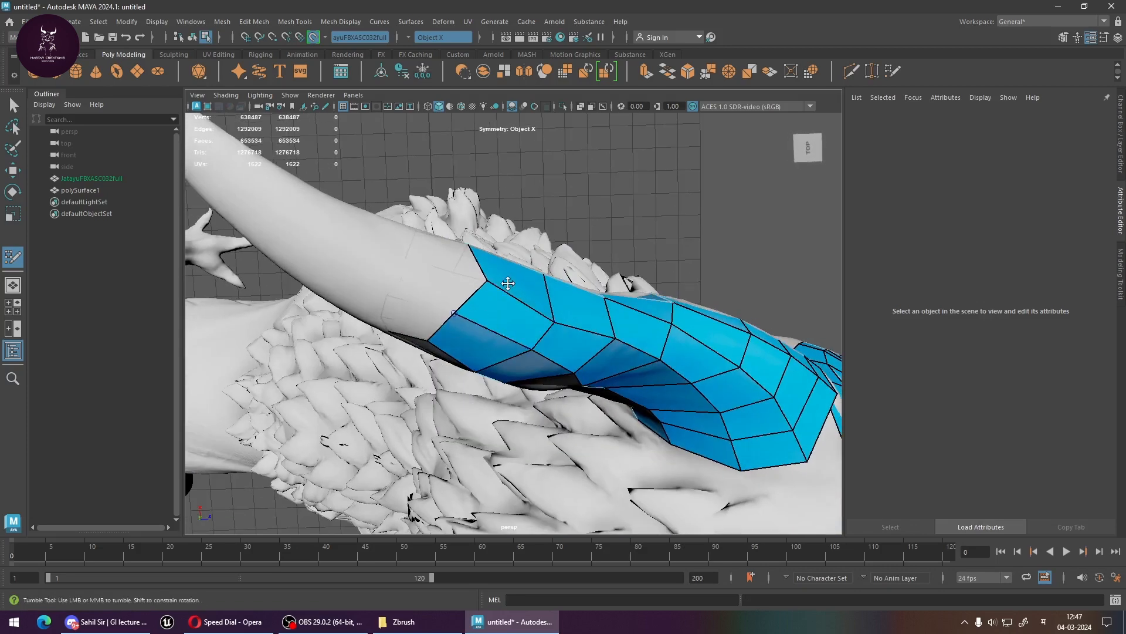
Start the next row on the smooth side of the horn, placing guide dots and filling neighbouring quads above the last edge
left_click_drag(463, 310, 629, 324, "alt")
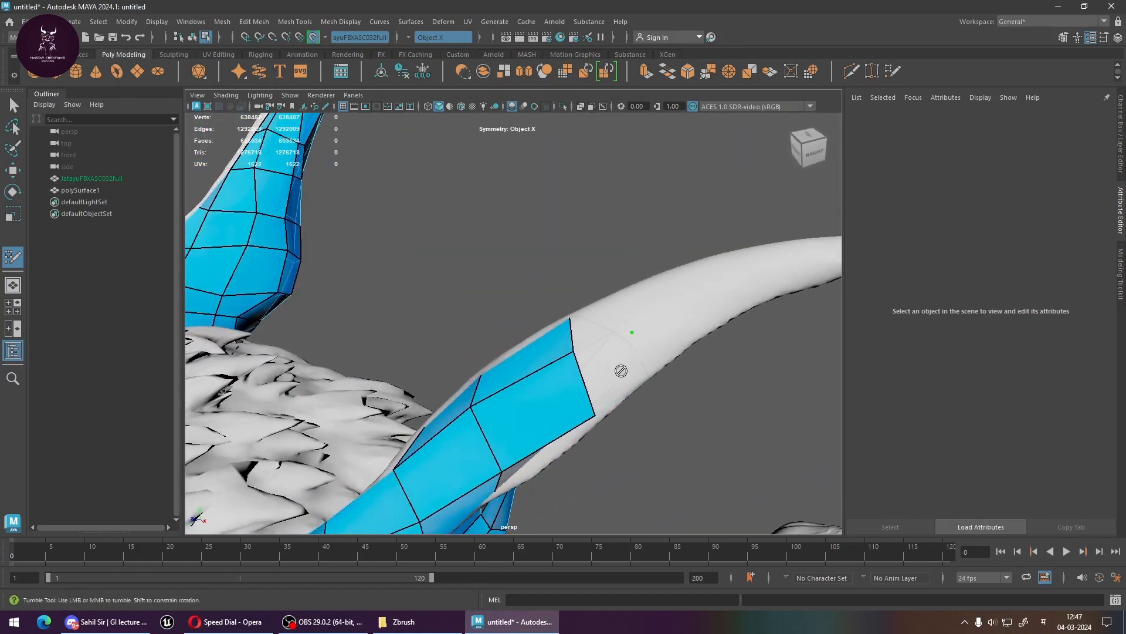
mouse_move(627, 386)
left_mouse_down("alt")
mouse_move(587, 377)
mouse_move(580, 397)
left_mouse_up("alt")
left_click(579, 400, "shift")
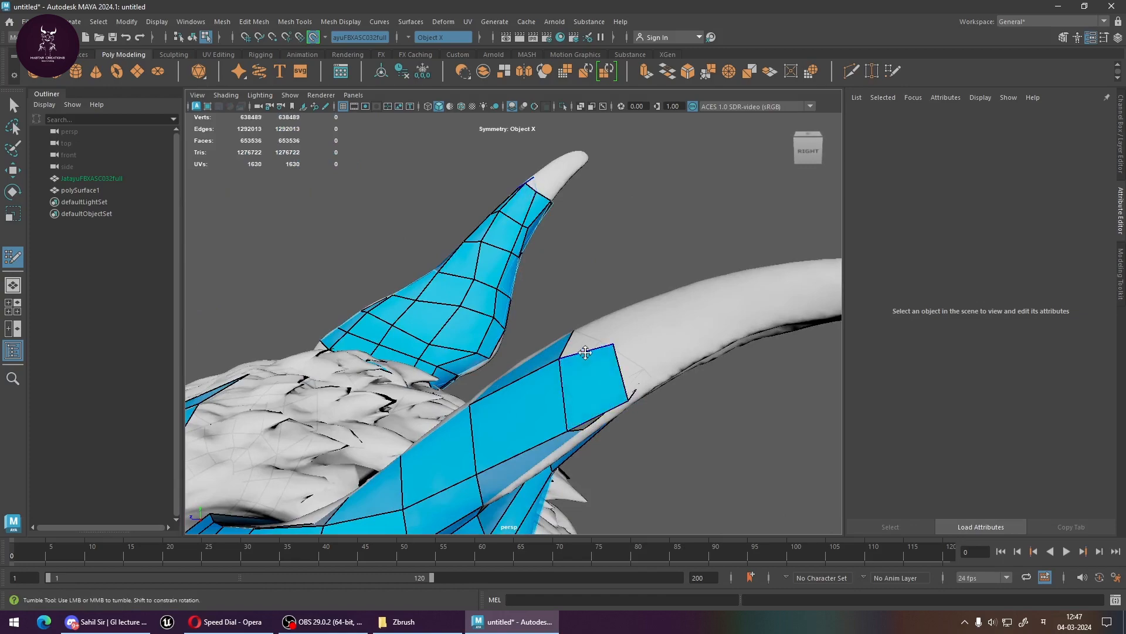
mouse_move(585, 352)
left_mouse_down("alt")
mouse_move(620, 356)
mouse_move(610, 317)
mouse_move(641, 297)
mouse_move(634, 317)
mouse_move(667, 244)
mouse_move(663, 190)
left_mouse_up("alt")
left_click(607, 306, "shift")
left_click(611, 251, "shift")
left_click_drag(689, 287, 656, 247, "alt")
middle_click_drag(570, 364, 577, 366, "alt")
left_click_drag(577, 367, 446, 400, "alt")
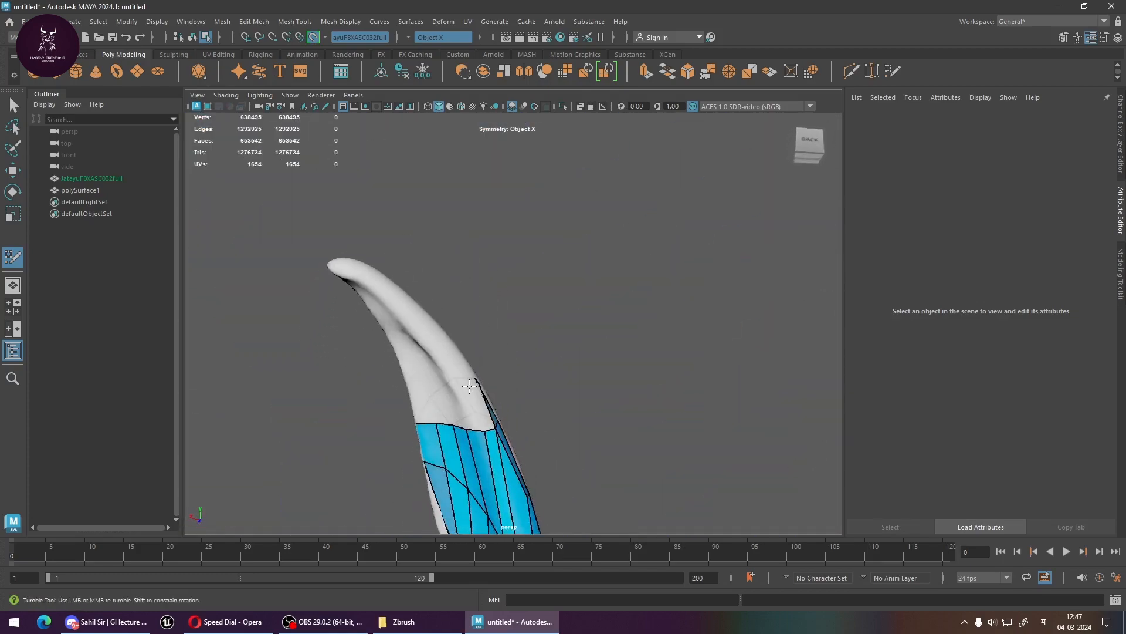
Continue the row with two quads toward the groove, then shift the outer upper vertex closer to the groove
left_click_drag(498, 434, 478, 414, "alt")
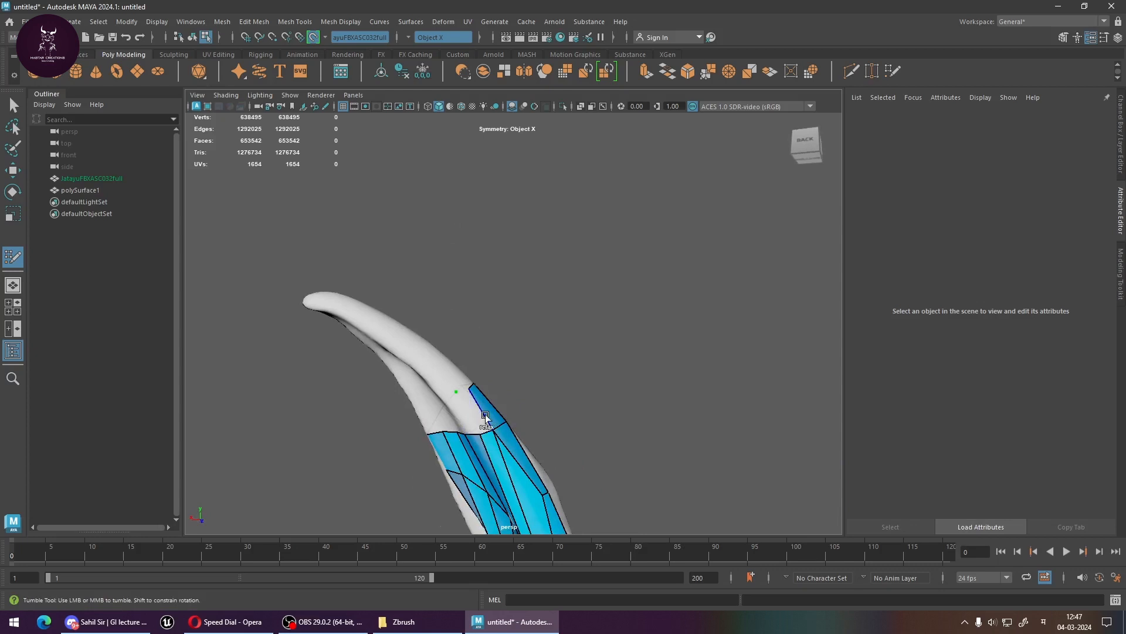
right_click_drag(465, 415, 568, 394, "alt")
left_click(556, 376)
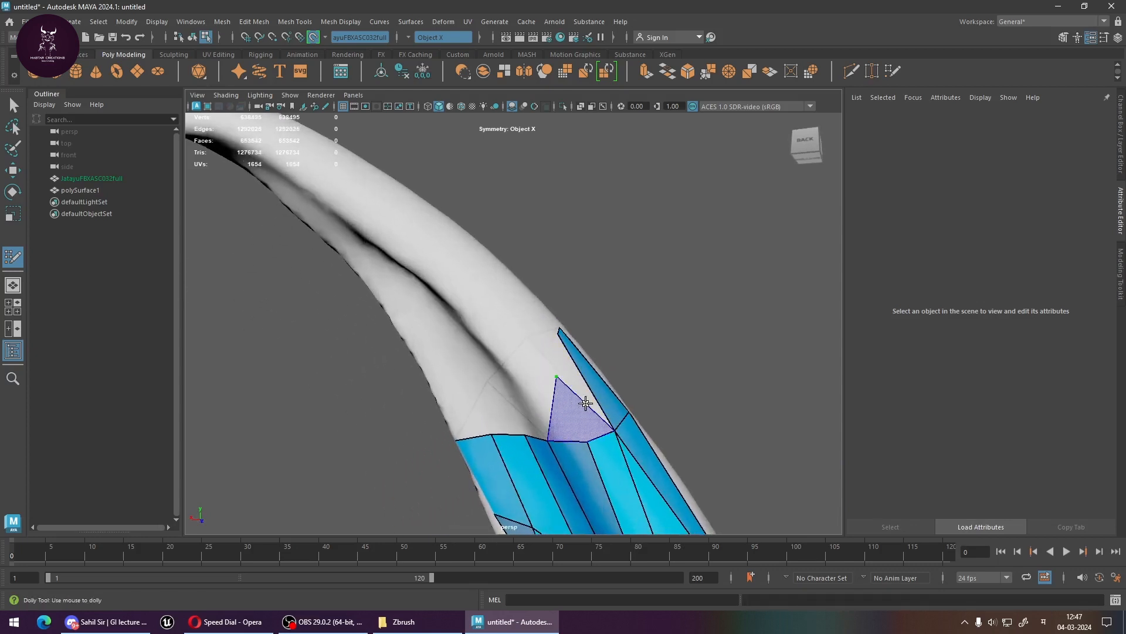
left_click(584, 403, "shift")
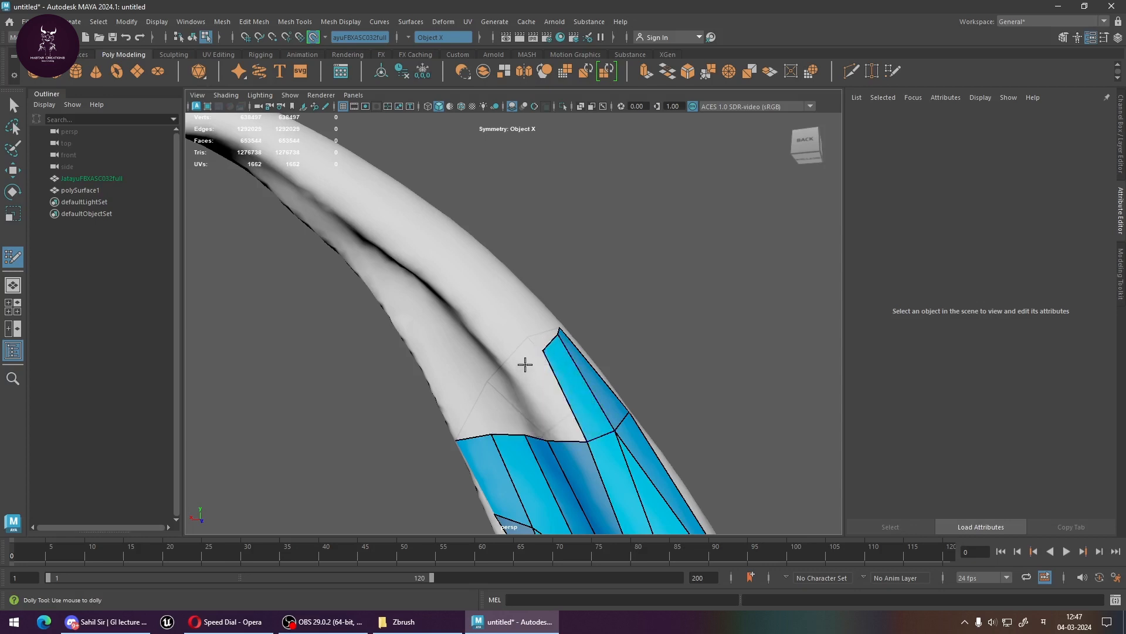
left_click(525, 364)
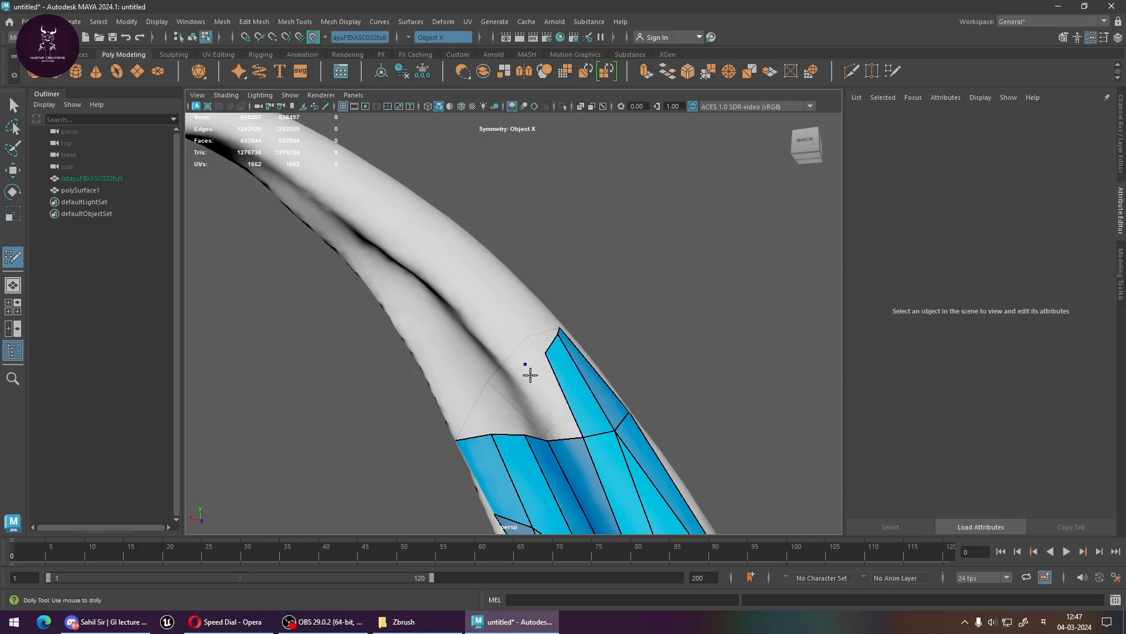
left_click(552, 391, "shift")
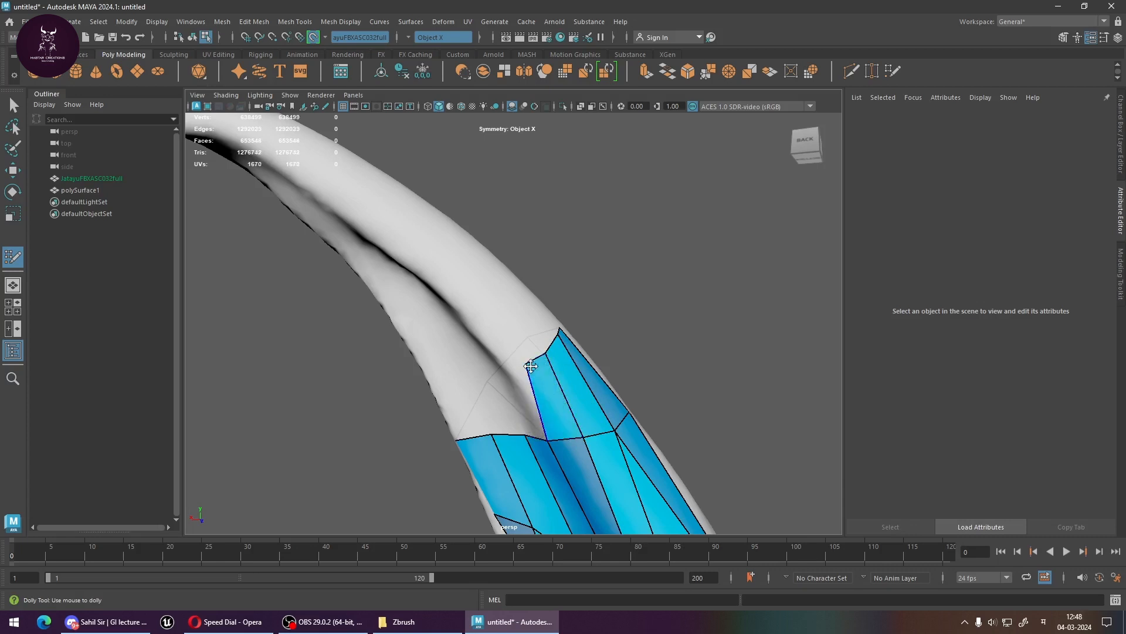
left_click_drag(531, 366, 520, 368)
Extend the row with further quads across the grooved face and onto the adjoining side of the horn
left_click_drag(521, 411, 558, 356, "alt")
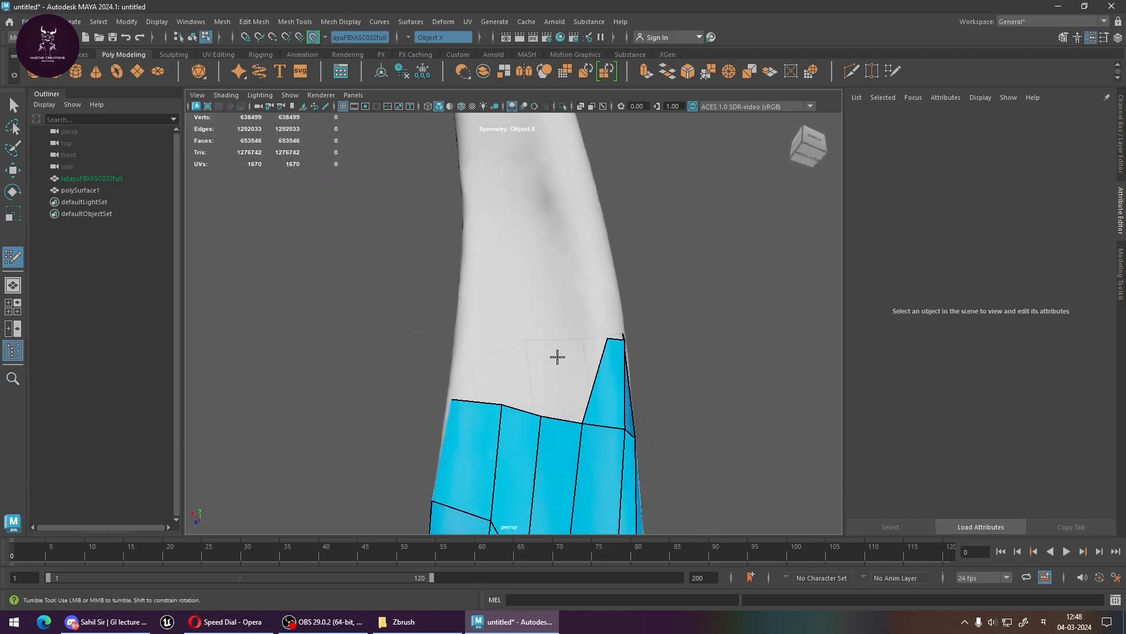
left_click(566, 377, "shift")
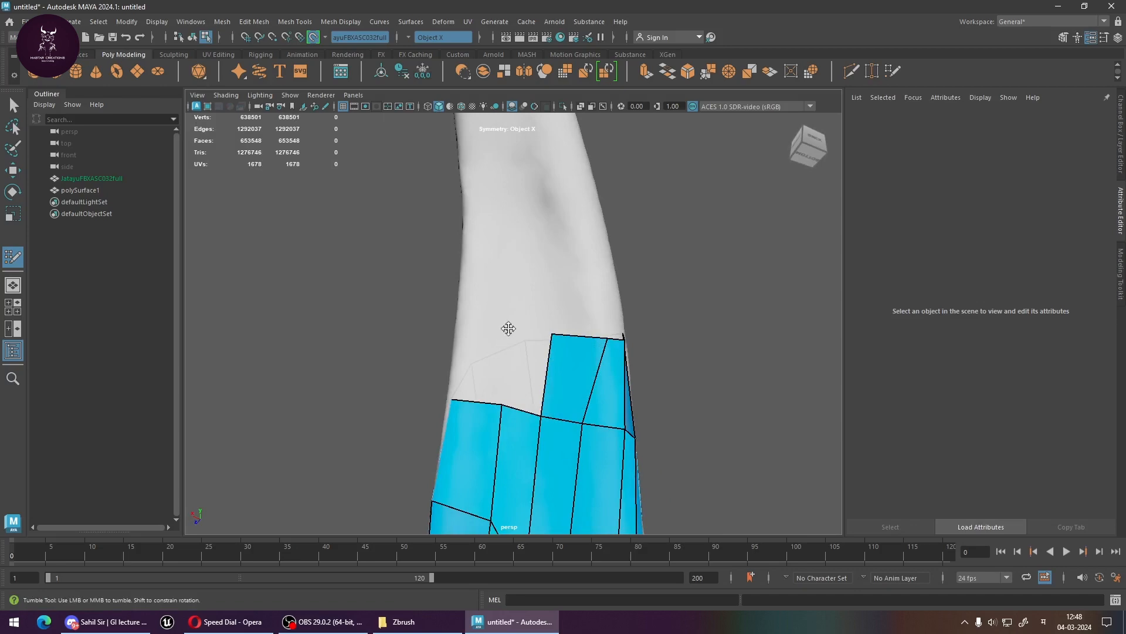
left_click(511, 352, "shift")
left_click_drag(511, 352, 557, 355, "alt")
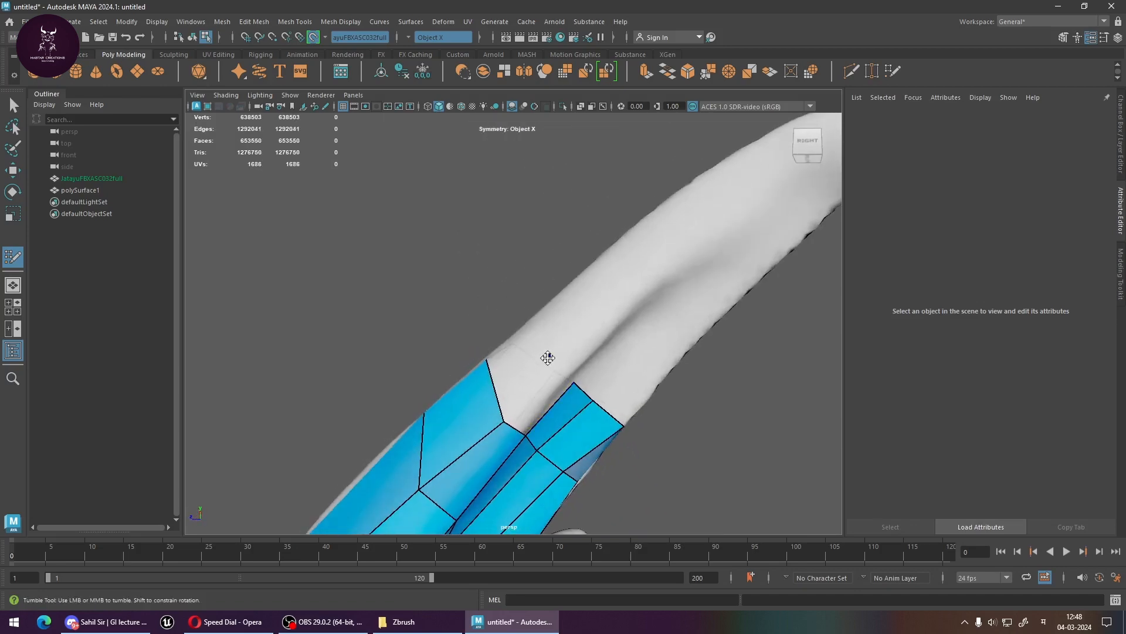
left_click(537, 394, "shift")
Fill the remaining quads along the horn's underside to close the row around the horn
mouse_move(538, 392)
left_mouse_down("alt")
mouse_move(569, 421)
mouse_move(548, 389)
mouse_move(525, 388)
mouse_move(532, 351)
mouse_move(564, 372)
left_mouse_up("alt")
left_click(560, 362)
left_click(538, 383, "shift")
left_click(552, 352, "shift")
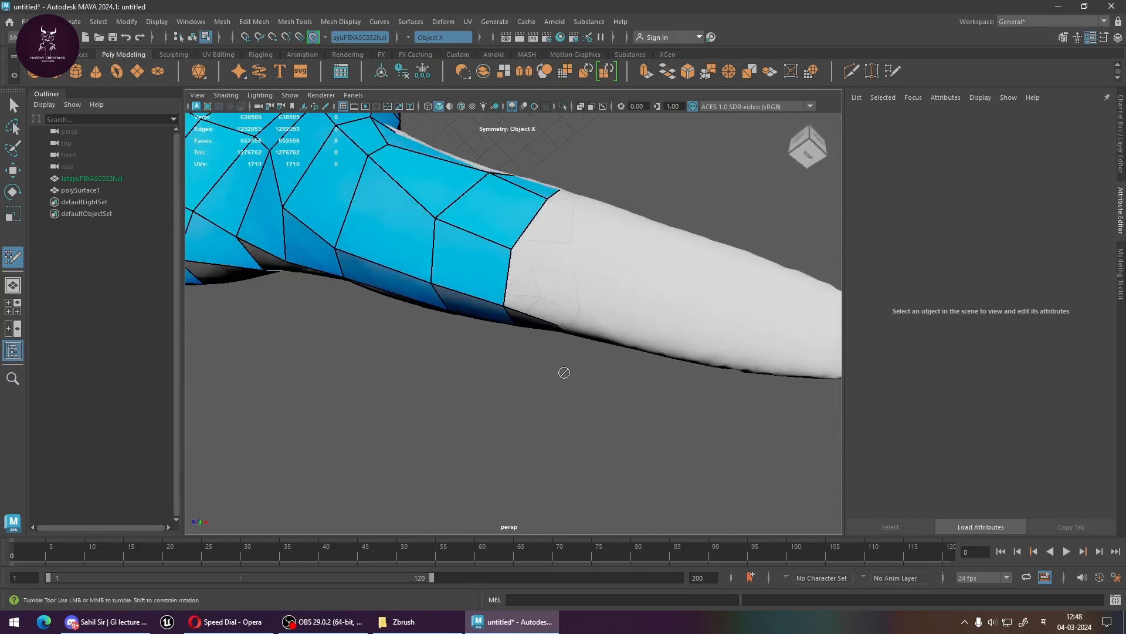
left_click(540, 285, "shift")
mouse_move(540, 285)
left_mouse_down("alt")
mouse_move(554, 324)
mouse_move(546, 279)
mouse_move(519, 295)
left_mouse_up("alt")
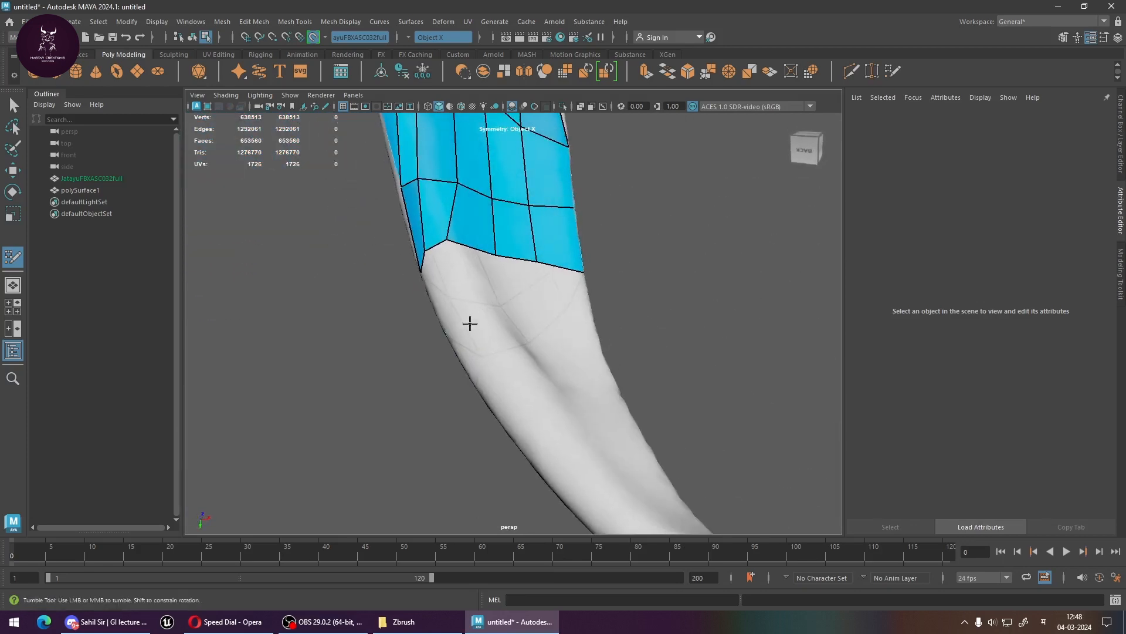
Place paired guide dots along the ridge beside the groove and fill a strip of three quads toward the horn tip
left_click_drag(470, 323, 514, 438, "alt")
scroll(476, 402, "up", 1)
middle_click_drag(476, 403, 473, 412, "alt")
scroll(473, 411, "up", 2)
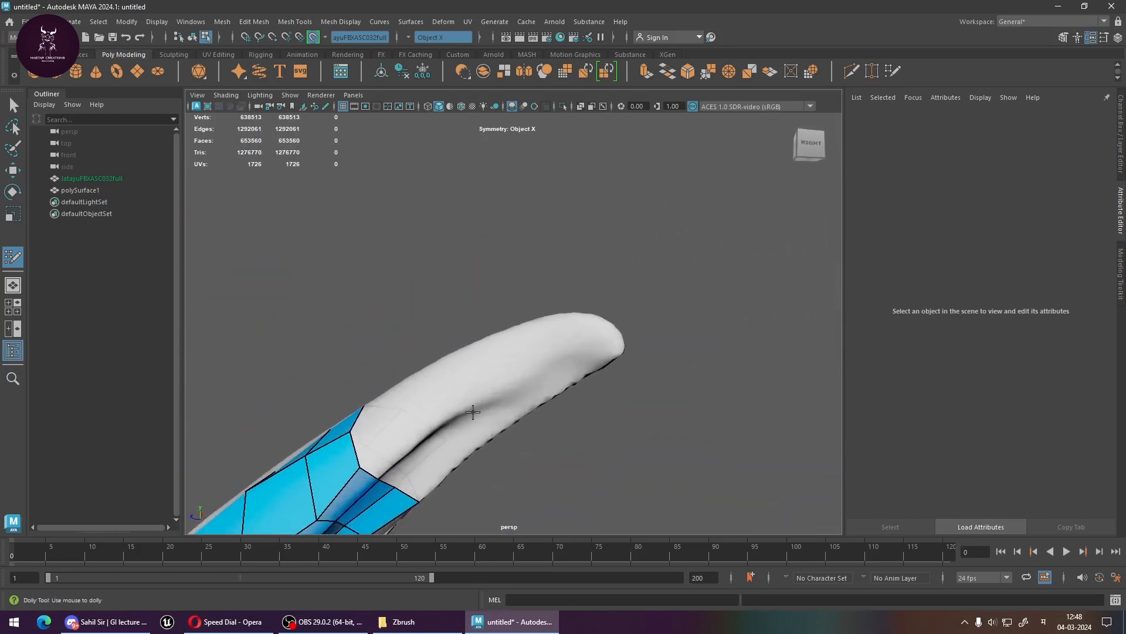
left_click(434, 425)
mouse_move(371, 440)
left_mouse_down("alt")
mouse_move(435, 432)
mouse_move(448, 377)
mouse_move(440, 432)
mouse_move(481, 351)
left_mouse_up("alt")
left_click(386, 428, "shift")
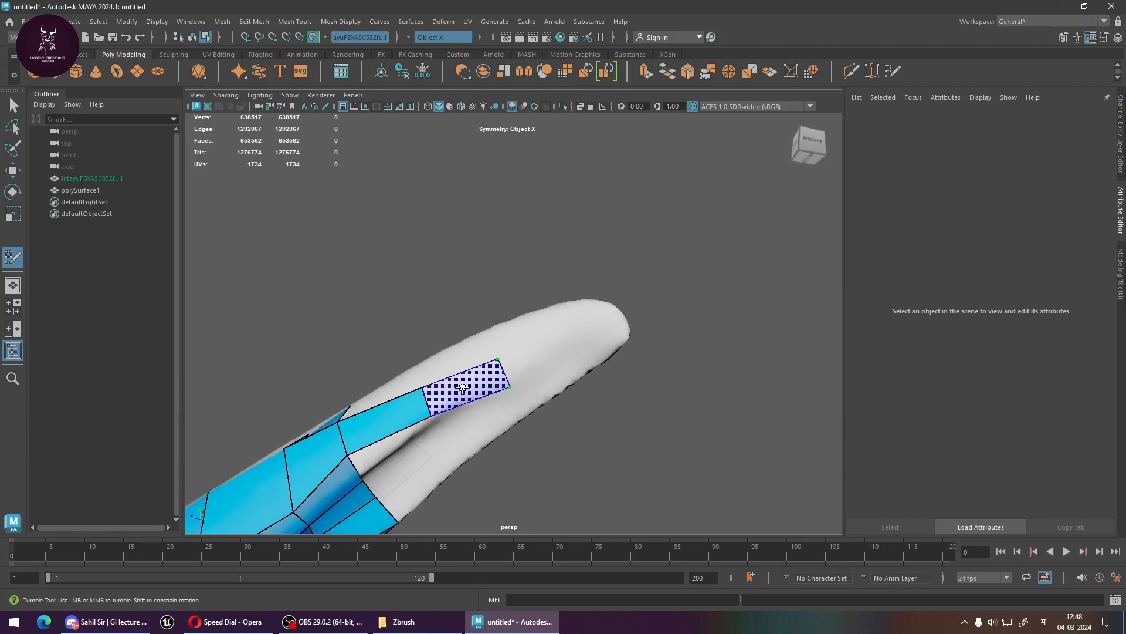
left_click(508, 382, "shift")
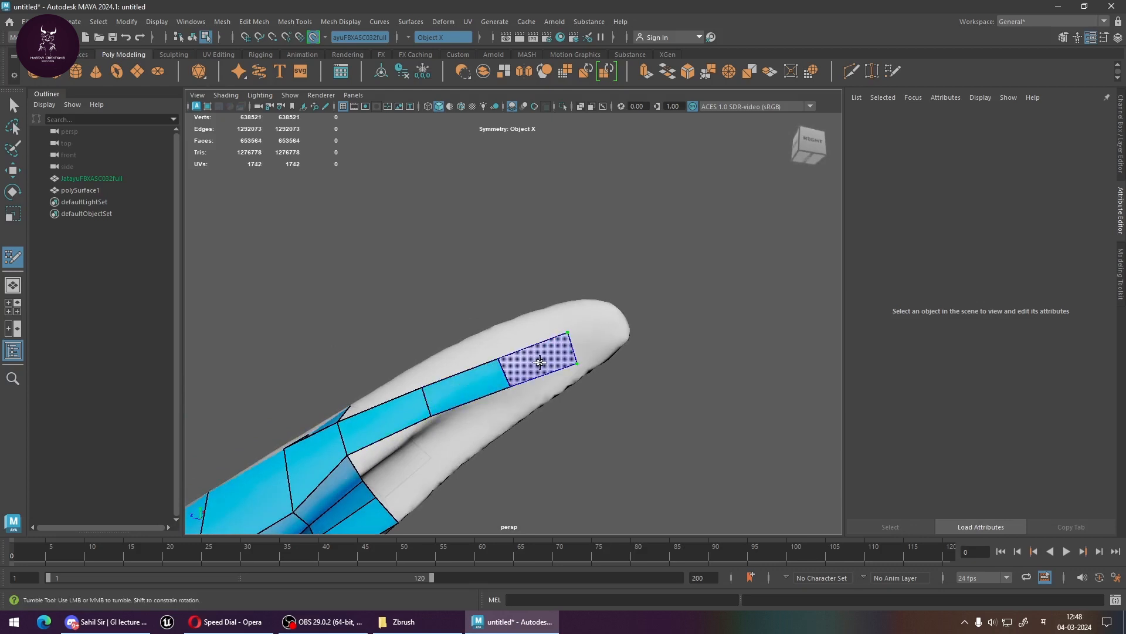
left_click(566, 361, "shift")
Extend the ridge strip with quads up to and over the rounded tip of the horn
middle_click_drag(627, 329, 540, 353, "alt")
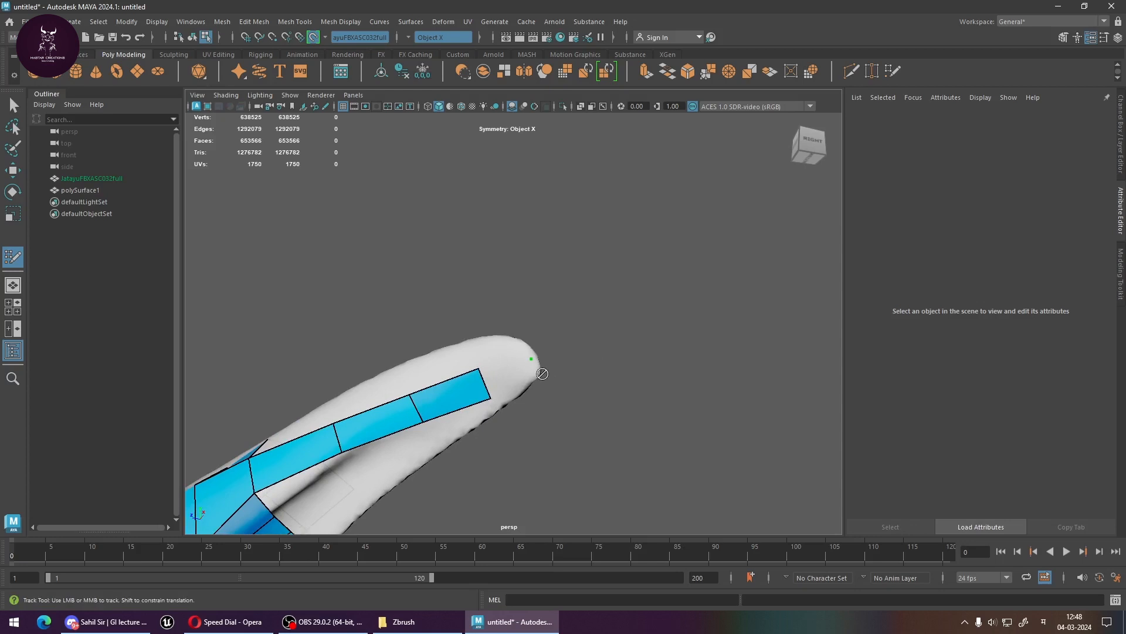
mouse_move(538, 378)
left_mouse_down("alt")
mouse_move(506, 379)
mouse_move(501, 405)
mouse_move(539, 334)
left_mouse_up("alt")
left_click(503, 388, "shift")
Place guide dots parallel to the ridge strip and fill a second column of three quads alongside it
middle_click_drag(522, 372, 599, 239, "alt")
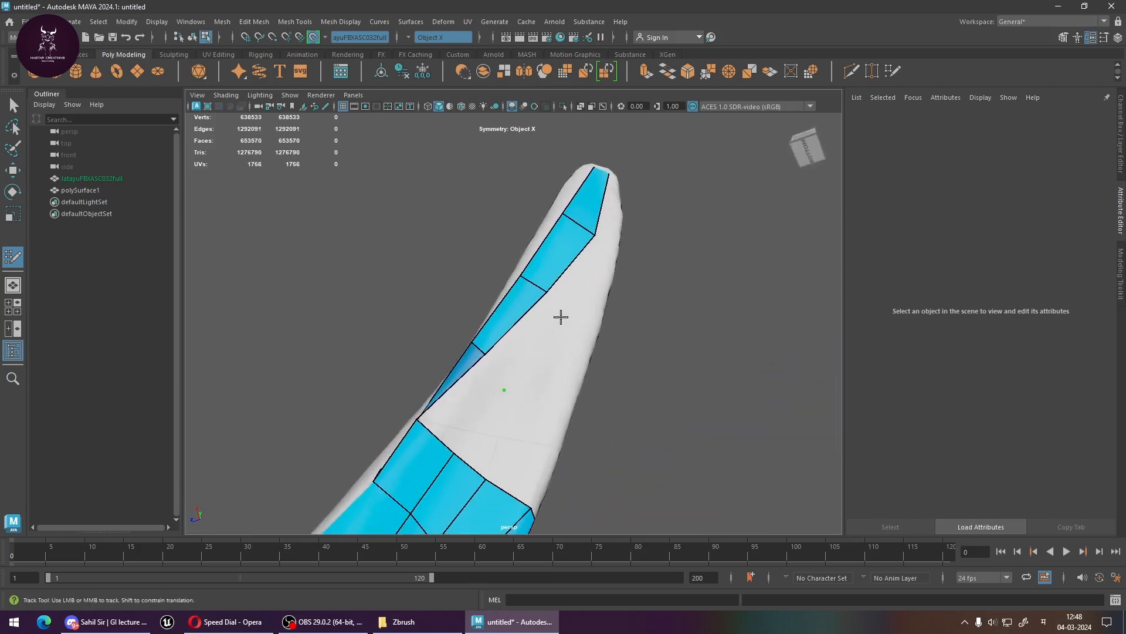
left_click(608, 253)
left_click(473, 390, "shift")
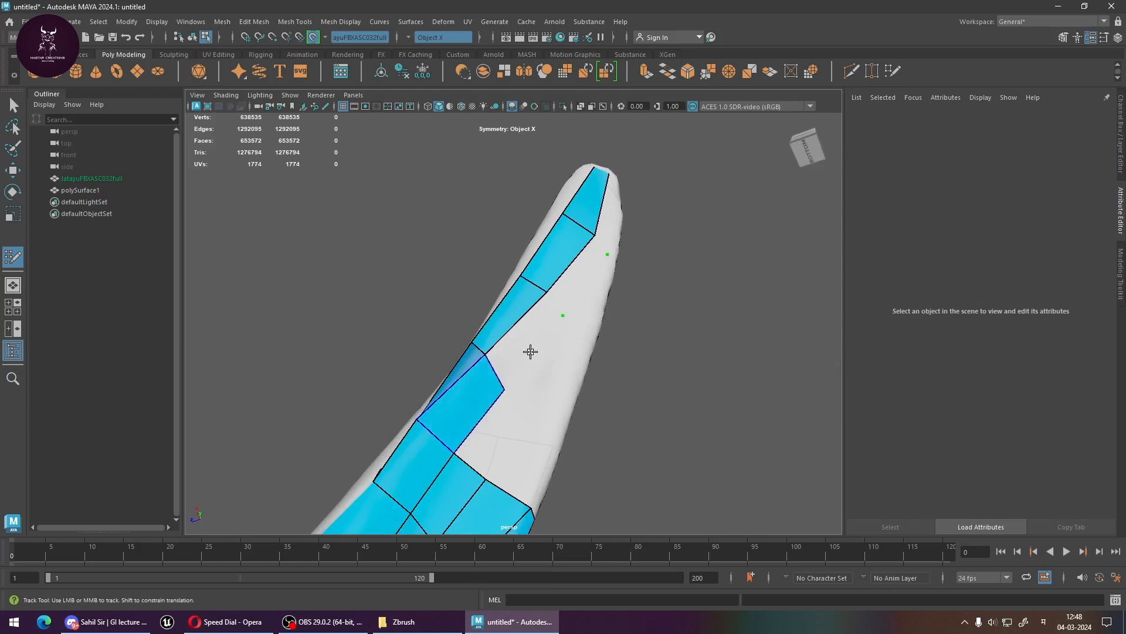
left_click(530, 347, "shift")
left_click(592, 268, "shift")
left_click_drag(609, 297, 552, 256, "alt")
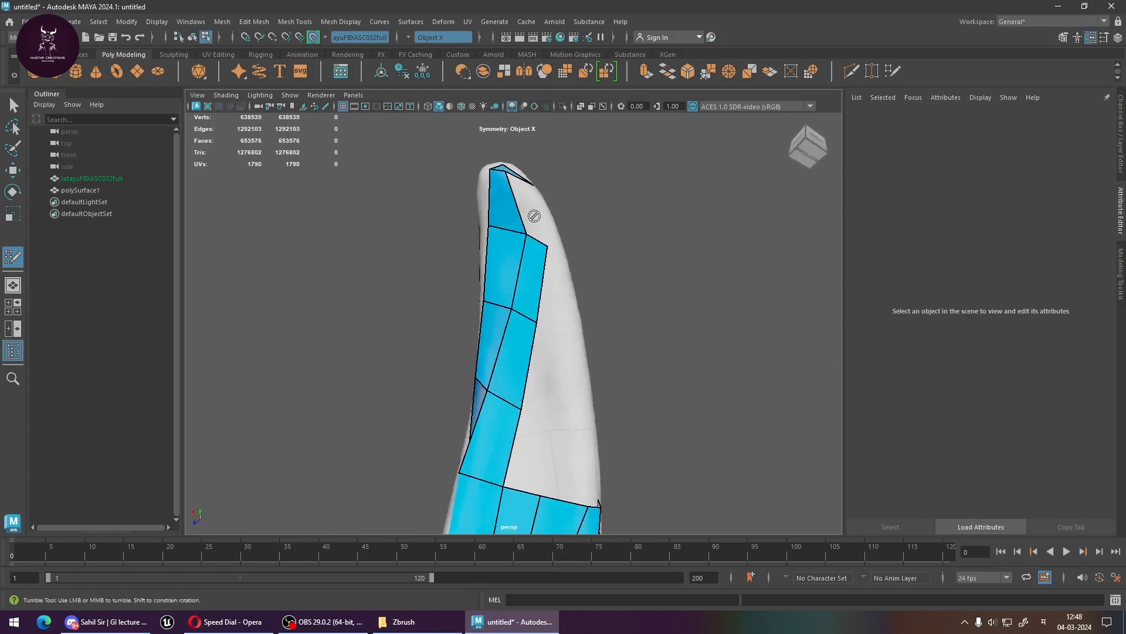
Fill the quad beside the horn tip to join the second column to the tip faces
left_click_drag(534, 216, 527, 275, "alt")
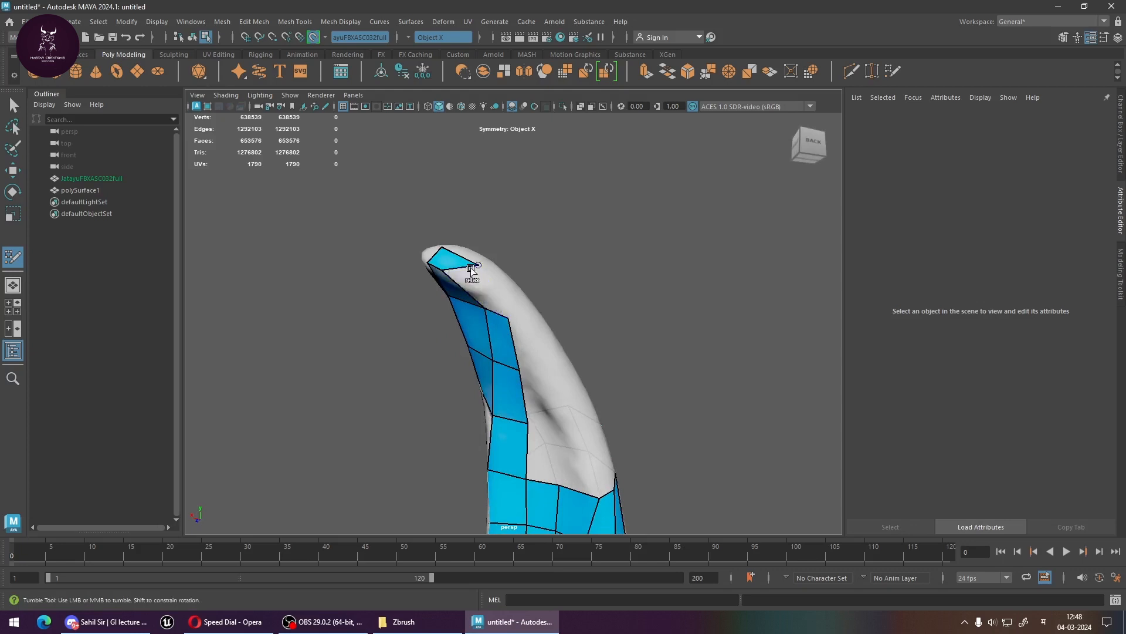
left_click(490, 279, "shift")
middle_click_drag(528, 377, 559, 281, "alt")
left_click_drag(558, 280, 600, 327, "alt")
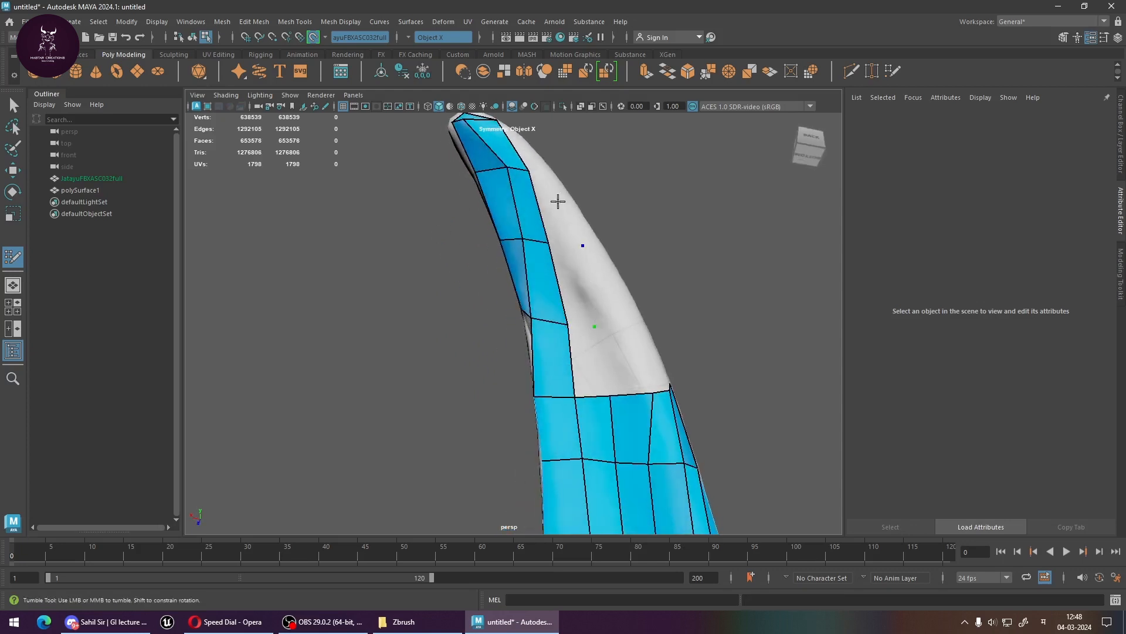
Place guide dots beside the second column and fill a third column of quads up to the horn tip
mouse_move(556, 178)
left_mouse_down("alt")
mouse_move(574, 259)
mouse_move(500, 220)
mouse_move(553, 244)
left_mouse_up("alt")
left_click(581, 329, "shift")
left_click(566, 264, "shift")
middle_click_drag(578, 264, 606, 349, "alt")
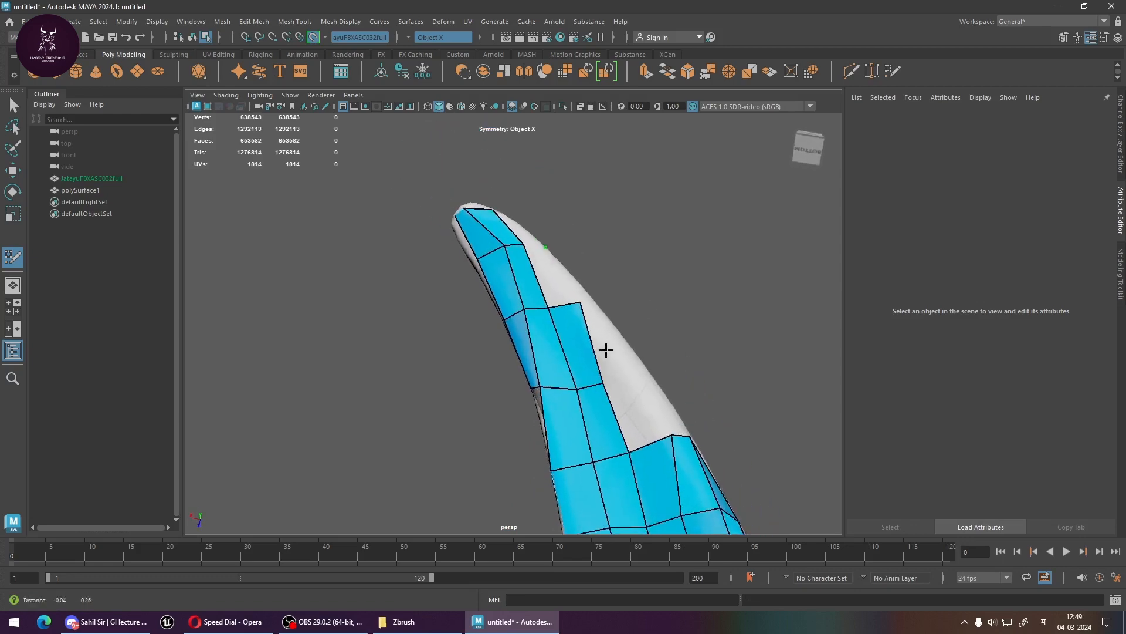
mouse_move(606, 350)
left_mouse_down("alt")
mouse_move(557, 290)
mouse_move(527, 318)
left_mouse_up("alt")
left_click(557, 290, "shift")
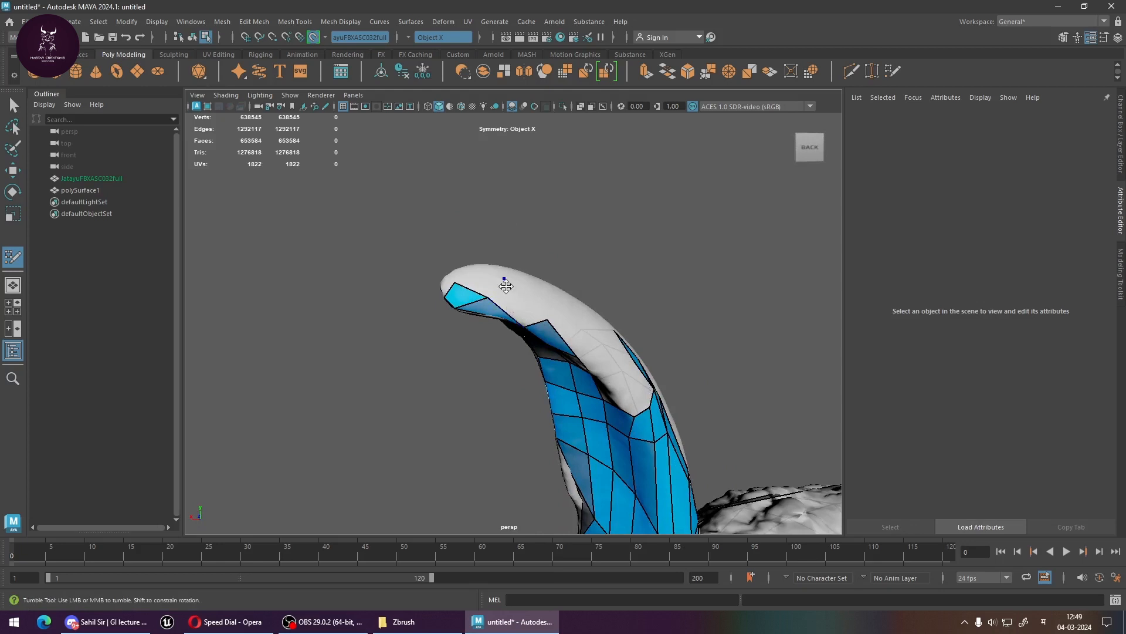
left_click(511, 297, "shift")
Save the scene as jATAYU_RETOPO in Maya Binary format in the project's scenes folder
mouse_move(516, 302)
left_mouse_down("alt")
mouse_move(629, 353)
mouse_move(576, 350)
mouse_move(536, 395)
left_mouse_up("alt")
right_click_drag(536, 395, 671, 470, "alt")
left_click_drag(671, 470, 542, 420, "alt")
middle_click_drag(543, 419, 683, 357, "alt")
right_click_drag(585, 385, 631, 484, "alt")
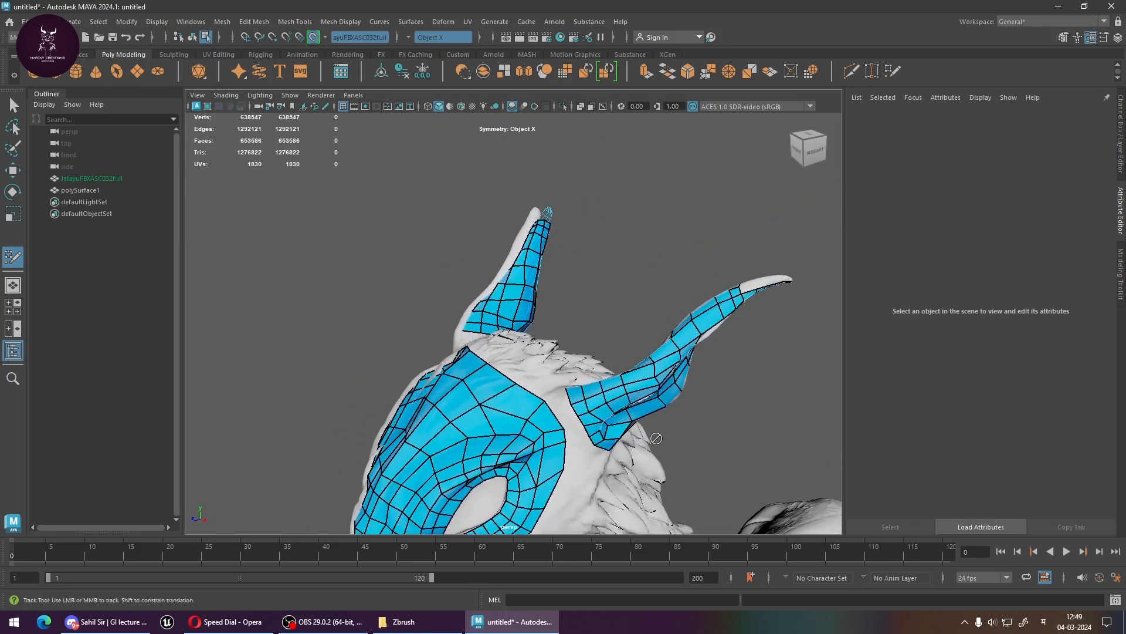
key("ctrl+s")
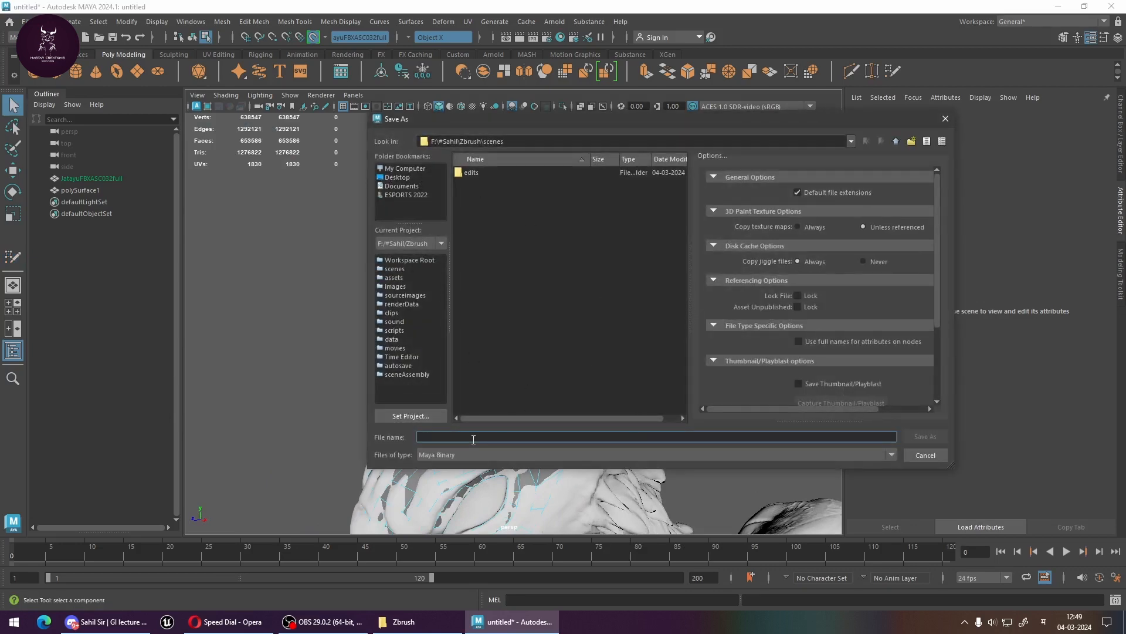
type("ययय")
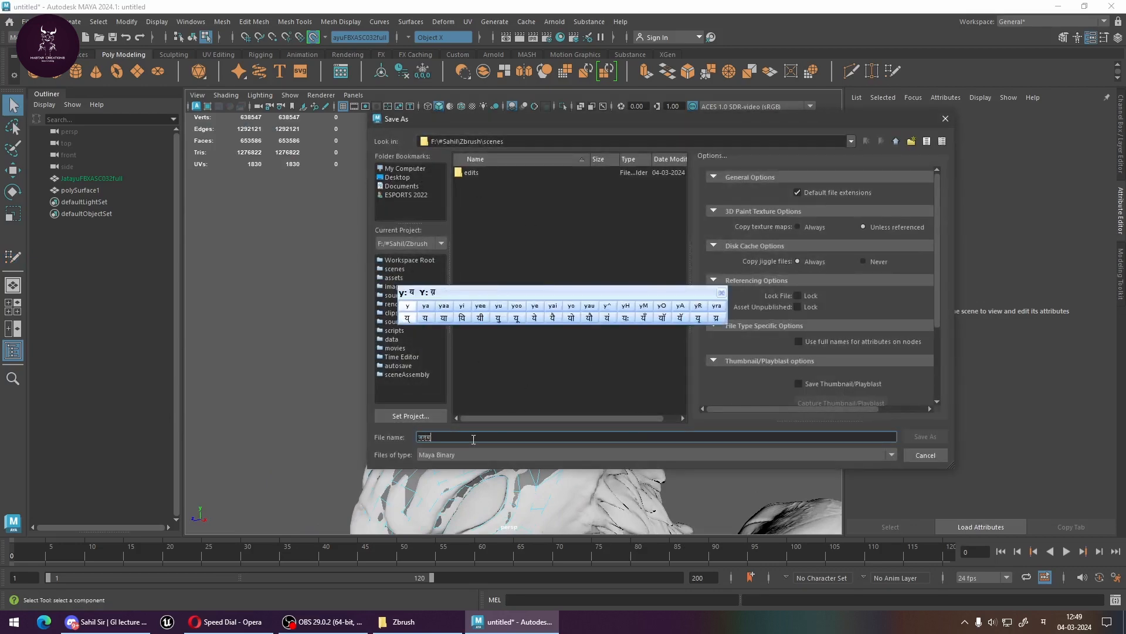
type("ु")
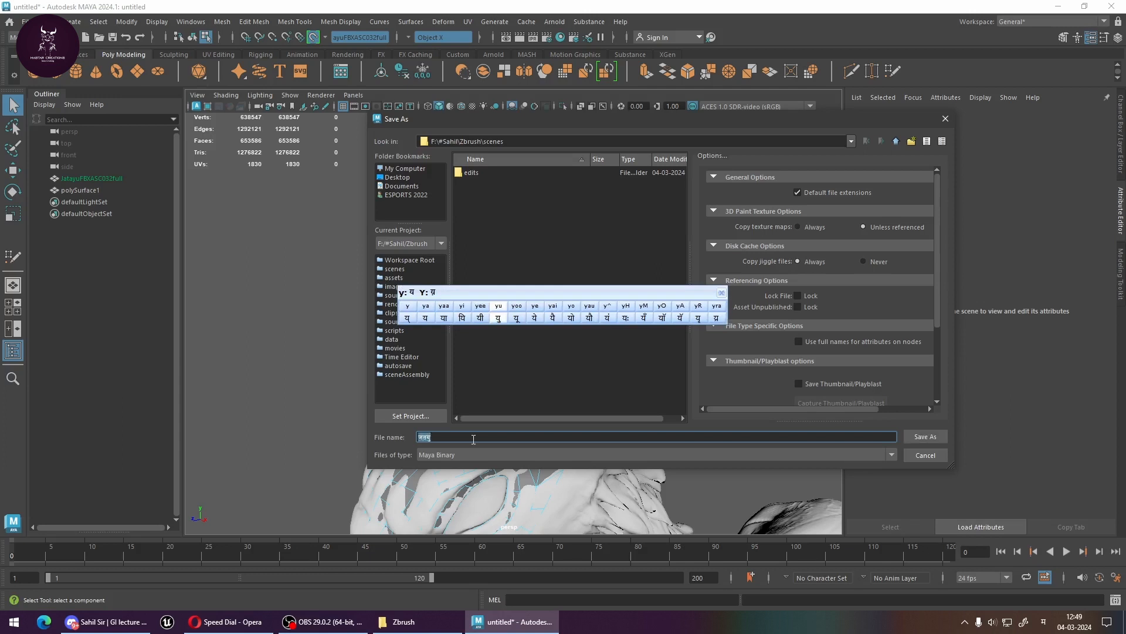
key("alt+shift")
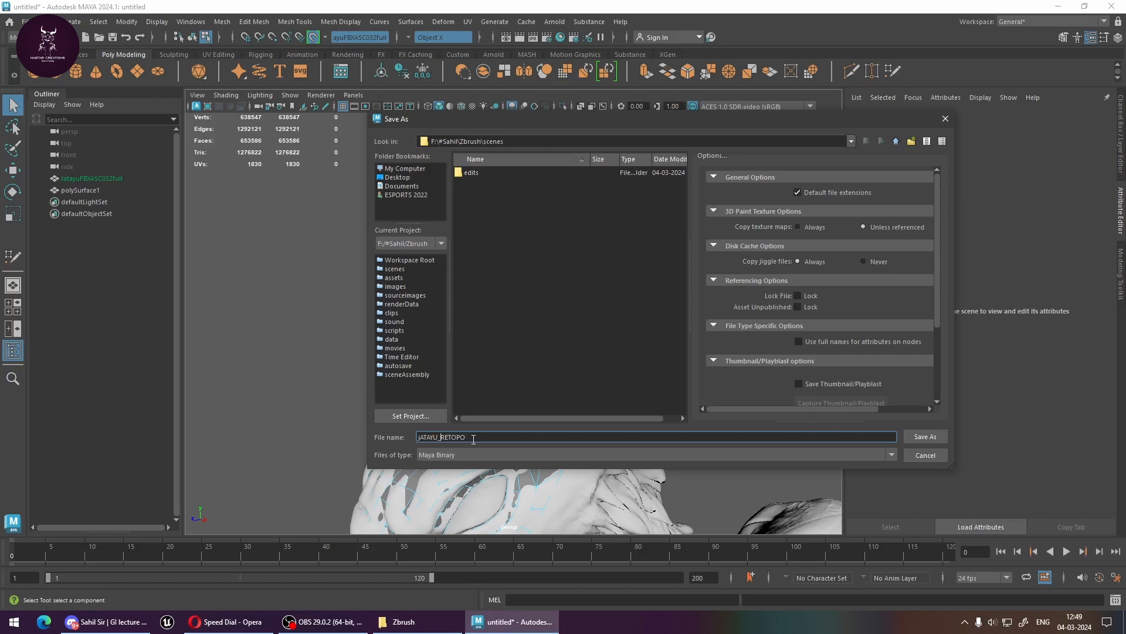
key("Return")
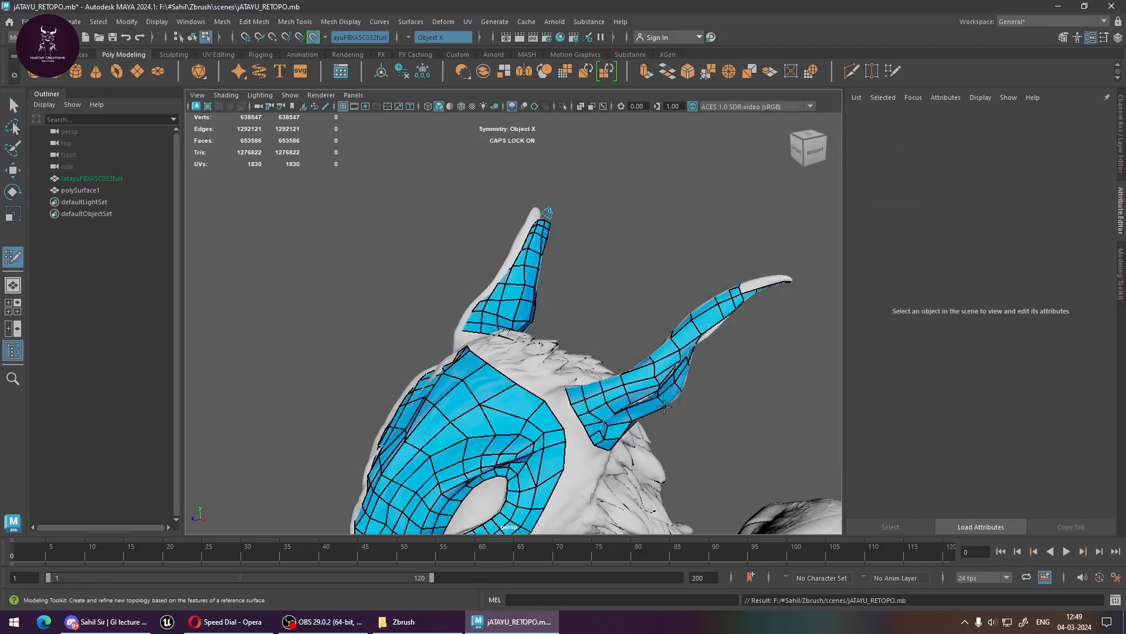
Place guide dots along the horn's outer upper side and fill a strip of quads toward the tip
left_click_drag(664, 407, 689, 322, "alt")
scroll(675, 335, "up", 5)
middle_click_drag(643, 352, 380, 333, "alt")
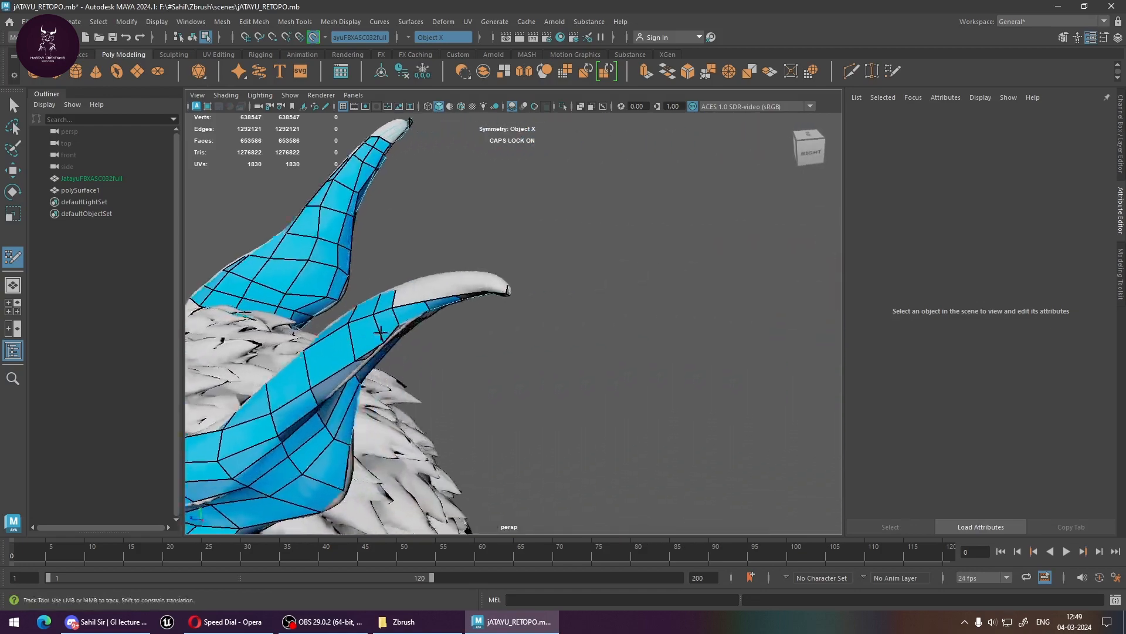
mouse_move(381, 333)
left_mouse_down("alt")
mouse_move(515, 394)
mouse_move(480, 420)
mouse_move(515, 446)
mouse_move(528, 422)
mouse_move(513, 451)
mouse_move(525, 470)
mouse_move(522, 437)
left_mouse_up("alt")
left_click(502, 431, "shift")
left_click(510, 478, "shift")
right_click_drag(523, 437, 505, 375, "alt")
middle_click_drag(504, 375, 488, 328, "alt")
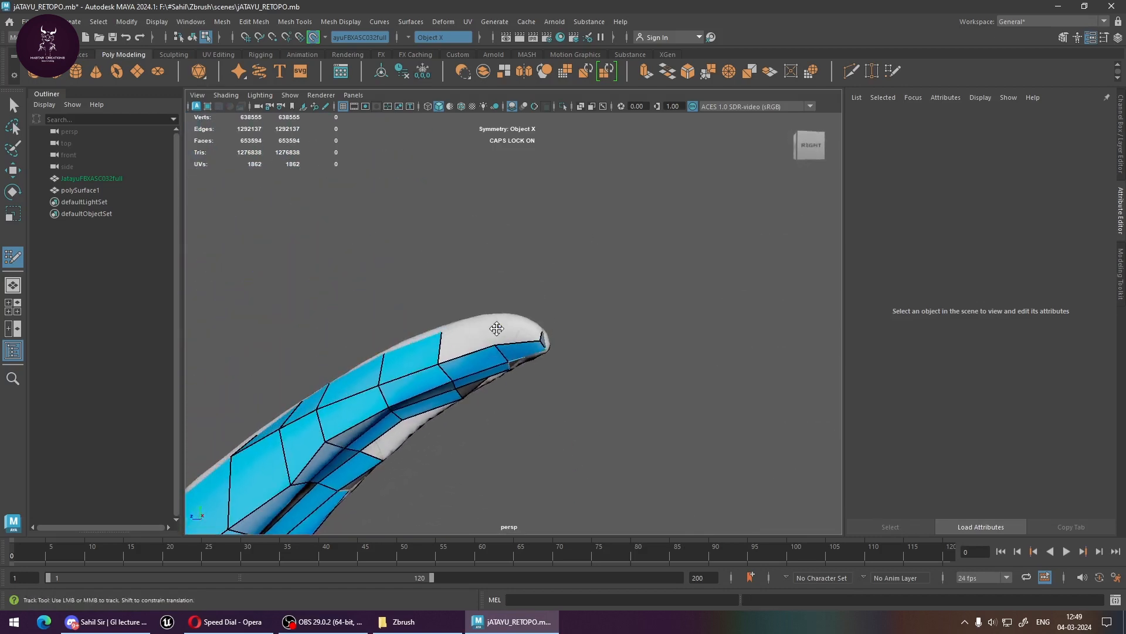
Extend the quads over the top of the horn and join them to the faces at its tip
mouse_move(497, 329)
left_mouse_down("alt")
mouse_move(522, 404)
mouse_move(479, 452)
left_mouse_up("alt")
left_click(522, 403, "shift")
left_click(469, 410, "shift")
mouse_move(588, 508)
middle_mouse_down("alt")
mouse_move(520, 444)
mouse_move(497, 440)
middle_mouse_up("alt")
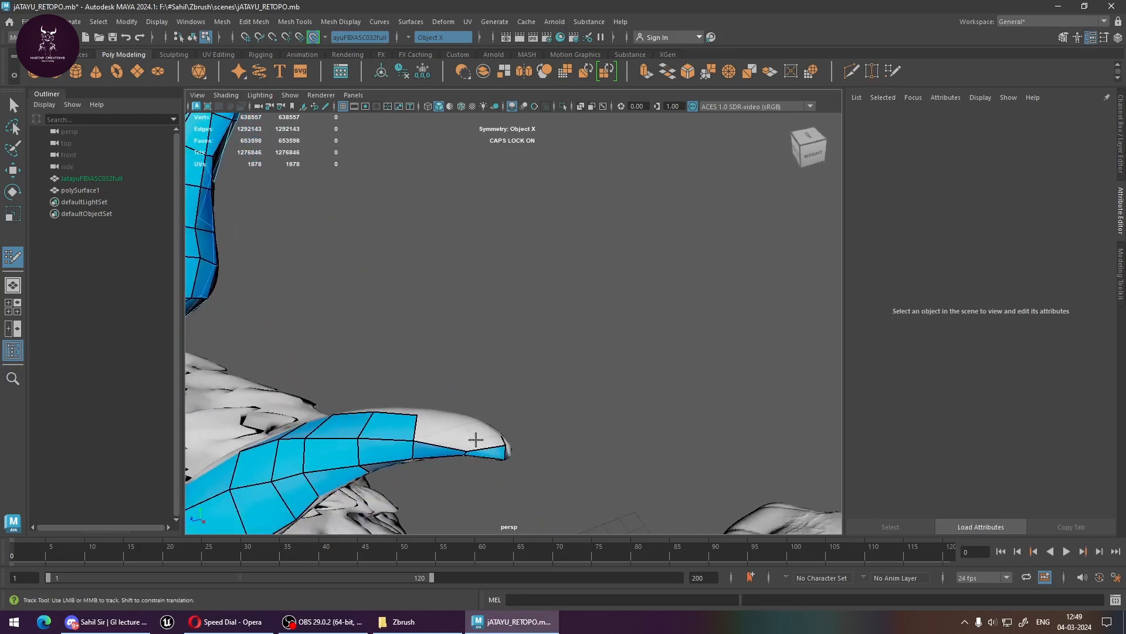
left_click_drag(474, 430, 391, 440, "alt")
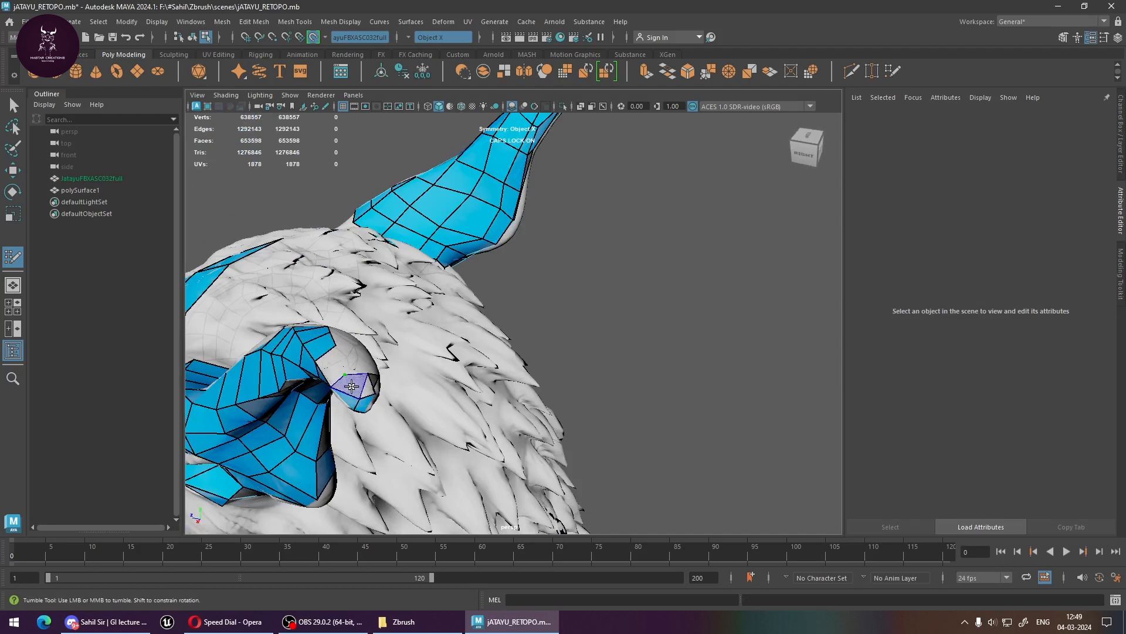
left_click(332, 369, "shift")
left_click_drag(405, 405, 320, 380, "alt")
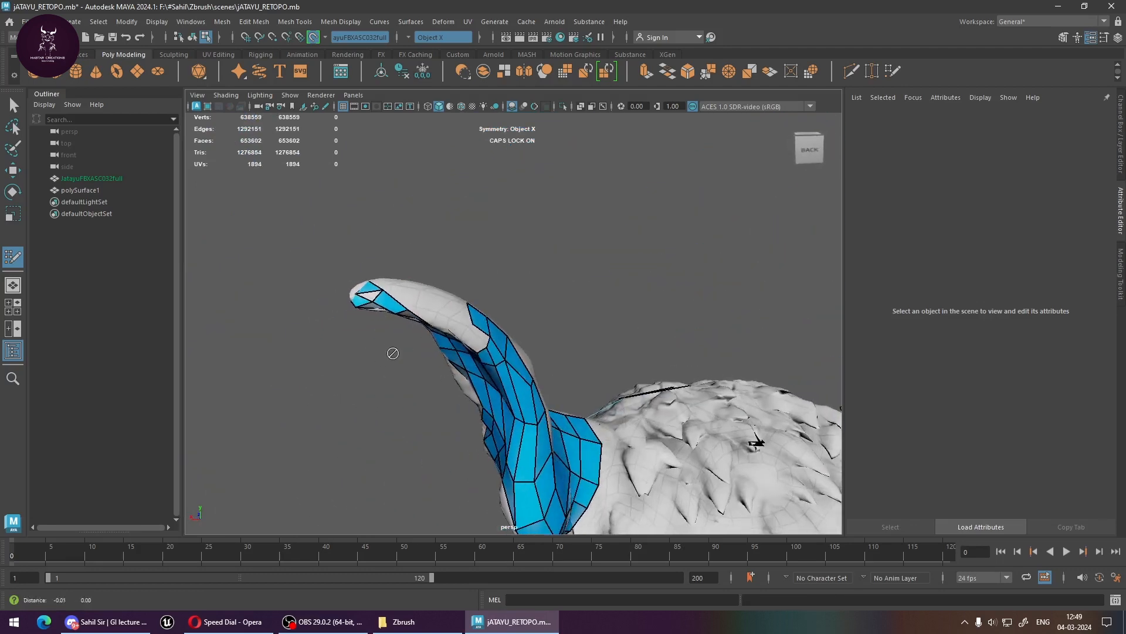
Close the small triangular hole at the horn tip, then add a guide dot and fill the quad behind it
middle_click_drag(392, 352, 400, 371, "alt")
right_click_drag(398, 370, 375, 416, "alt")
left_click(376, 404, "shift")
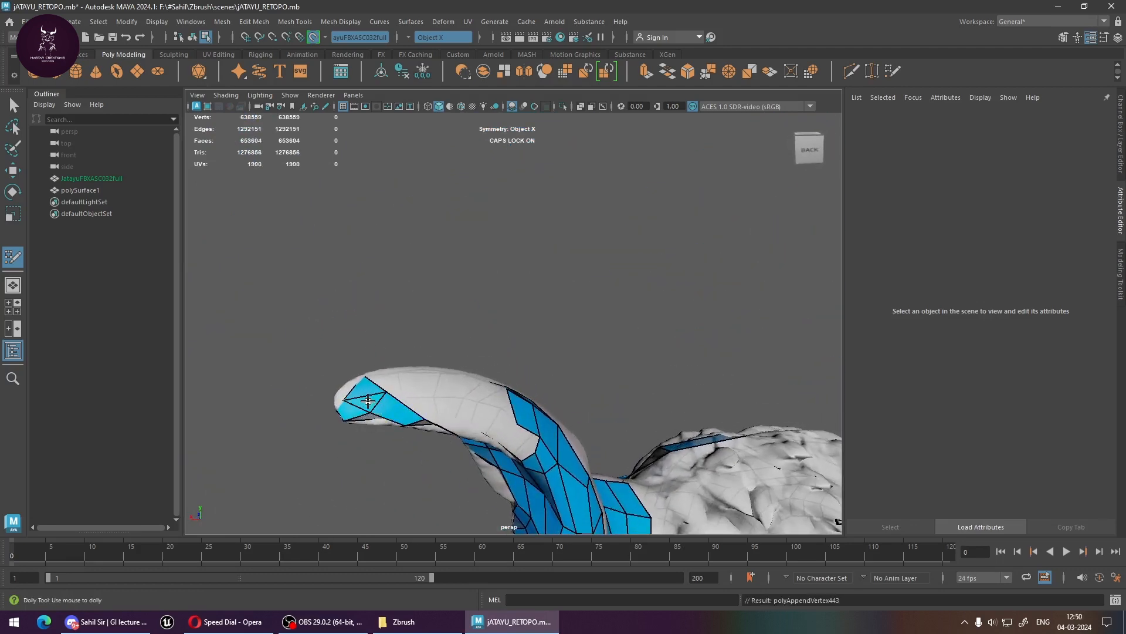
mouse_move(411, 428)
left_mouse_down("alt")
mouse_move(432, 420)
mouse_move(405, 385)
mouse_move(548, 432)
mouse_move(423, 415)
mouse_move(444, 463)
left_mouse_up("alt")
middle_click_drag(444, 464, 569, 385, "alt")
left_click(527, 402)
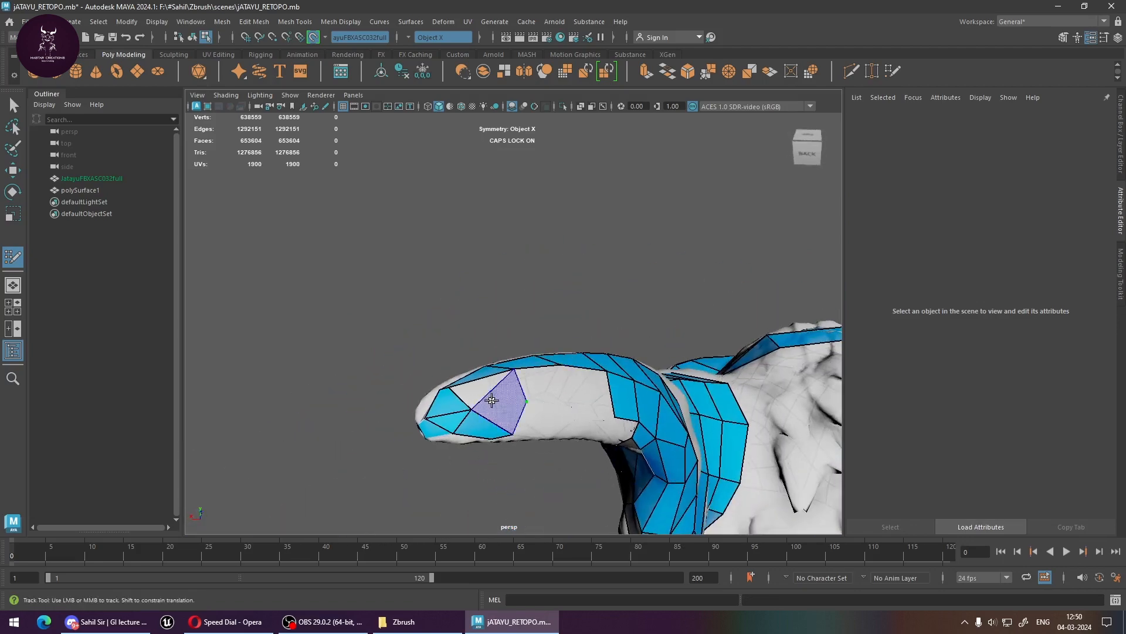
left_click(491, 389, "shift")
left_click(552, 383, "shift")
key("ctrl+z")
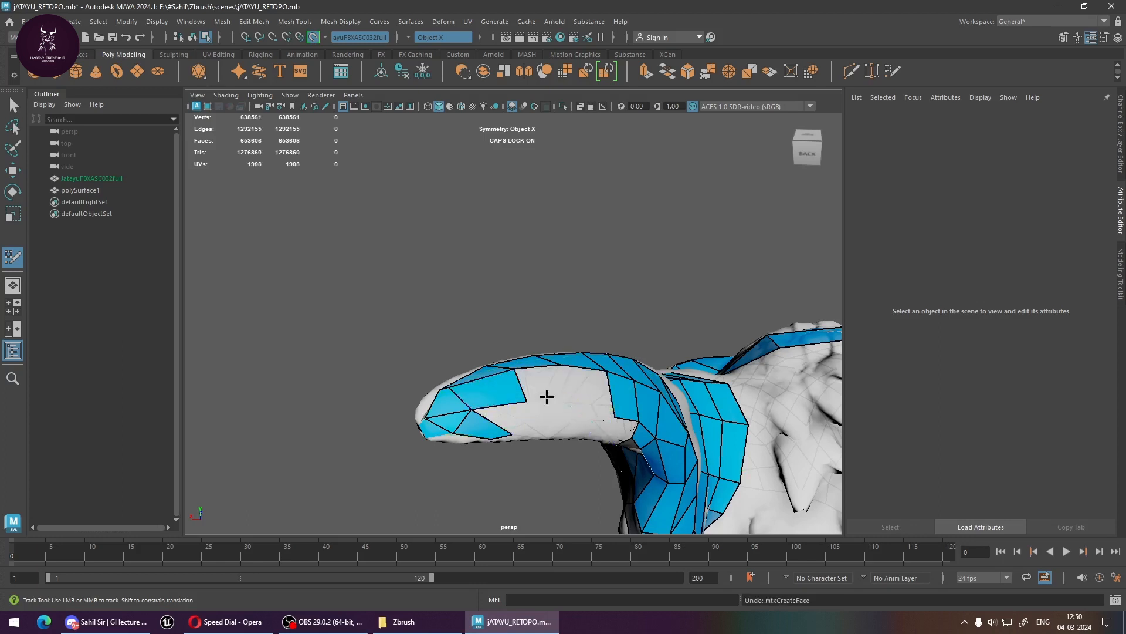
left_click(553, 394, "shift")
key("ctrl+z")
Place a guide dot midway along the horn's back and fill two quads joining the tip strip to the lower faces
left_click_drag(605, 421, 583, 405, "alt")
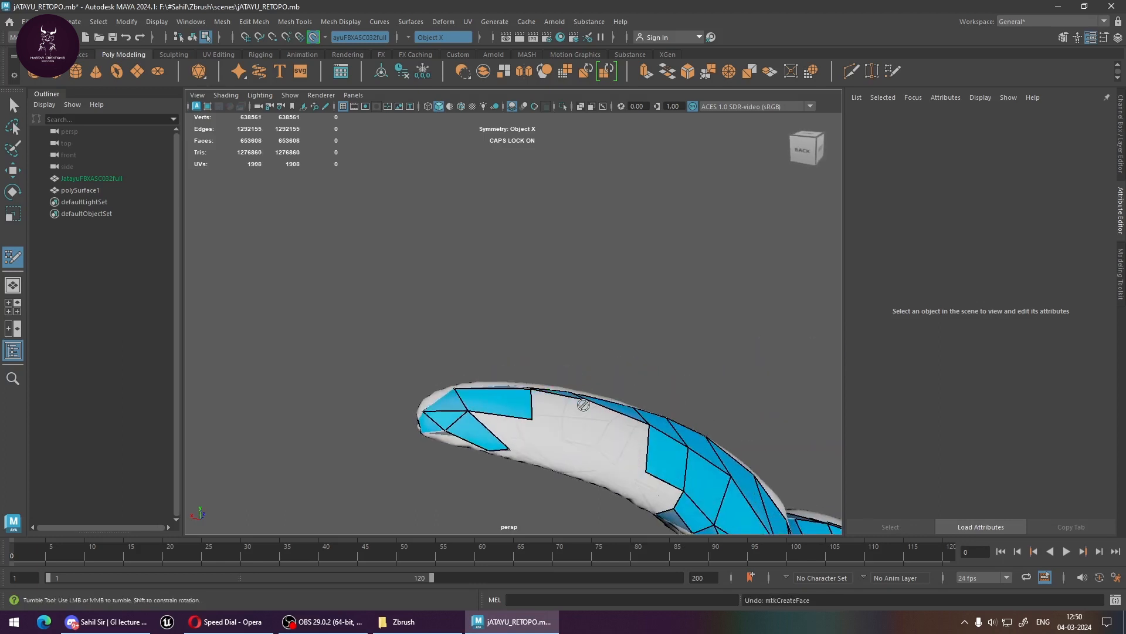
left_click(592, 436)
left_click(558, 415, "shift")
left_click(608, 435, "shift")
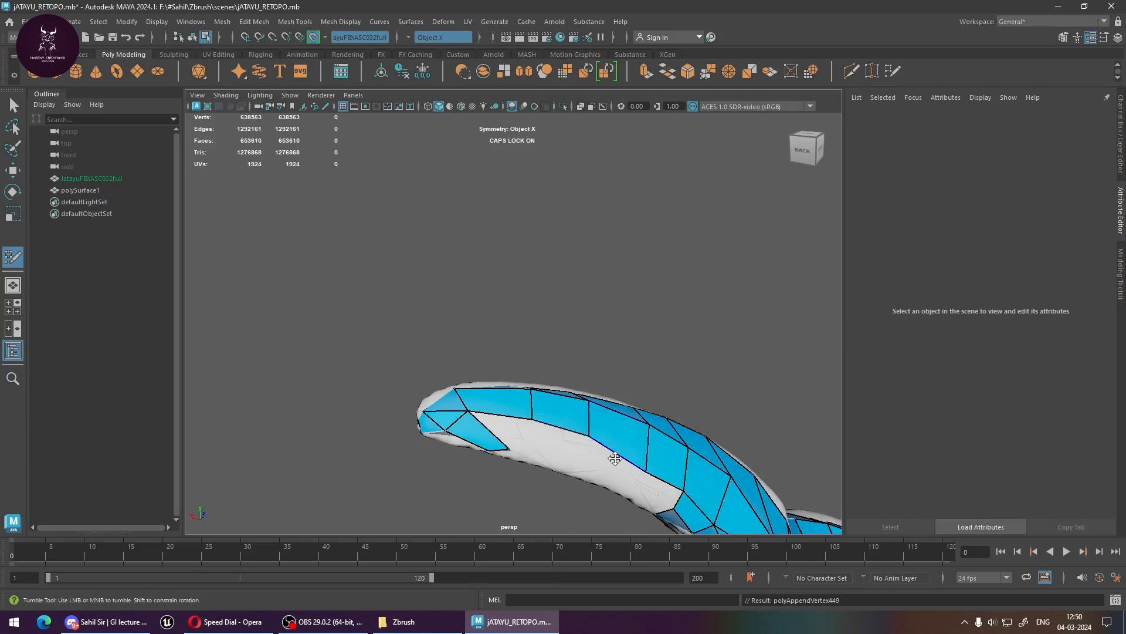
Fill quads at the lower end and inner edge of the remaining gap on the horn's back
mouse_move(615, 458)
left_mouse_down("alt")
mouse_move(510, 314)
mouse_move(581, 407)
mouse_move(556, 397)
mouse_move(561, 458)
mouse_move(537, 419)
mouse_move(561, 464)
left_mouse_up("alt")
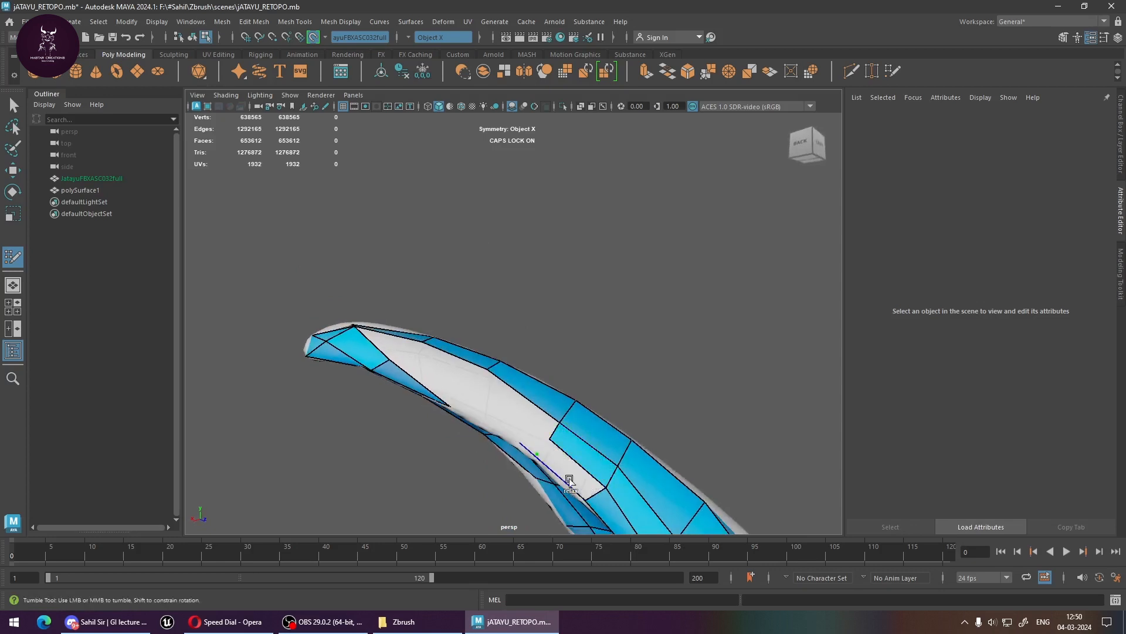
left_click_drag(569, 480, 583, 444, "alt")
left_click(585, 453, "ctrl+shift")
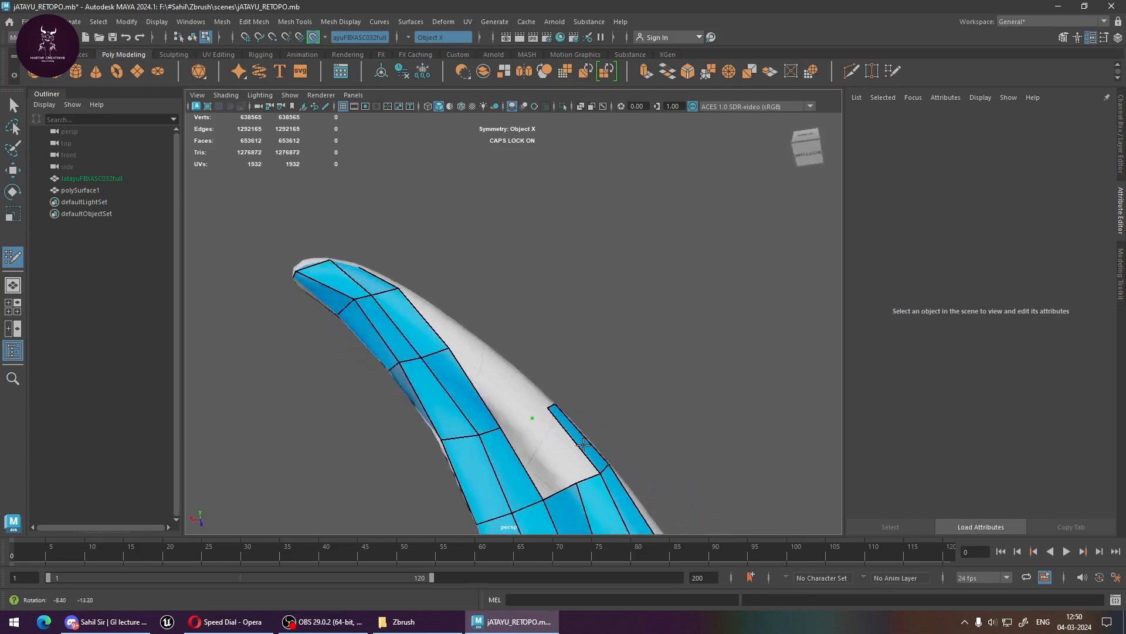
left_click(544, 455, "shift")
mouse_move(544, 454)
left_mouse_down("alt")
mouse_move(473, 410)
mouse_move(522, 465)
mouse_move(518, 422)
mouse_move(503, 470)
left_mouse_up("alt")
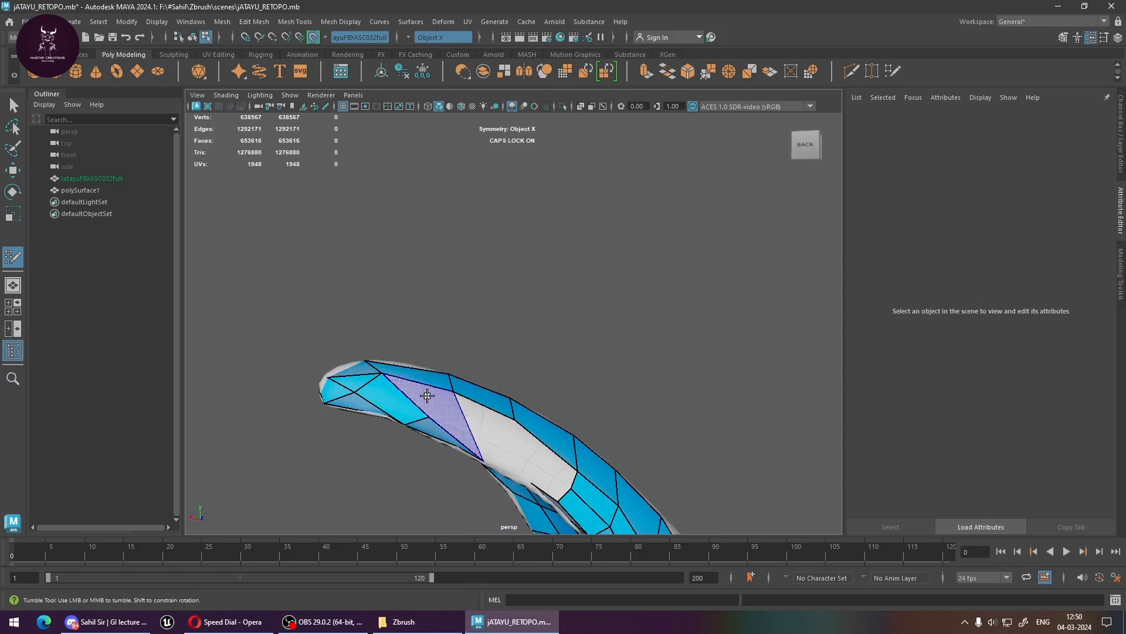
Fill the open area between the two horn strips with faces spanning their facing edges
left_click(428, 395, "shift")
left_click(504, 438, "shift")
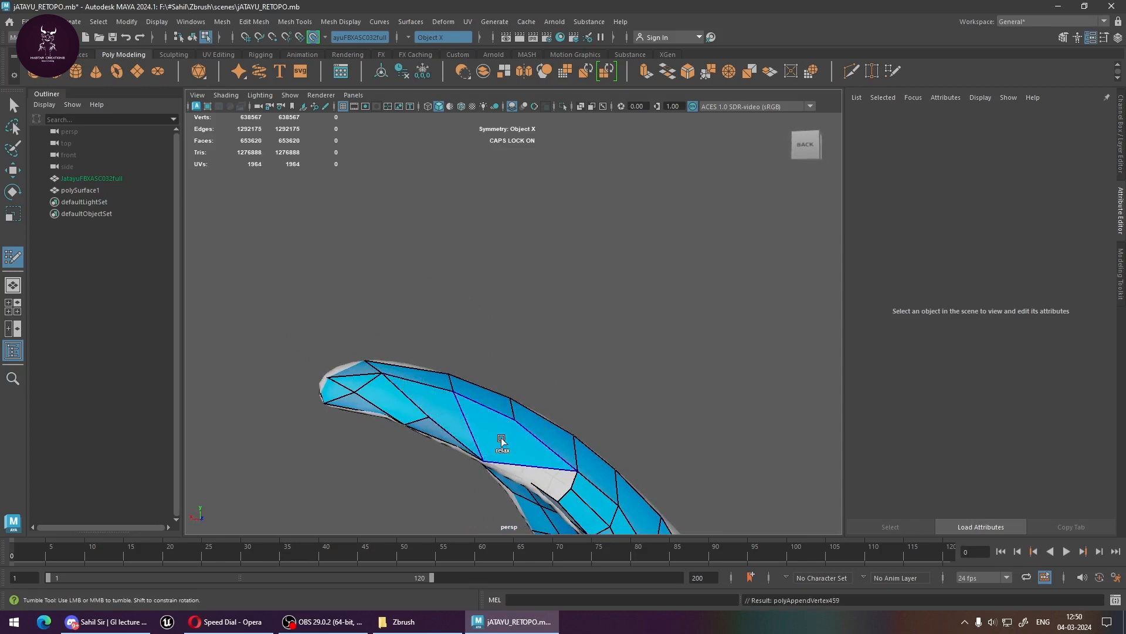
left_click_drag(503, 441, 546, 423, "alt")
middle_click_drag(546, 422, 534, 379, "alt")
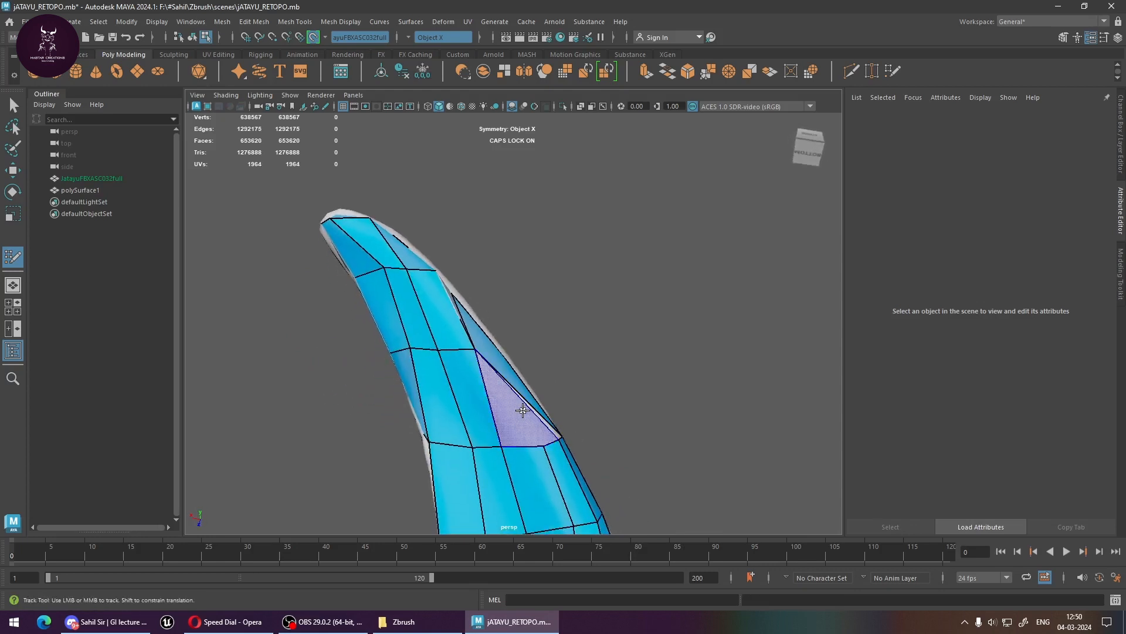
left_click(523, 410, "shift")
Undo the last vertex adjustments, fill the remaining triangular sliver on the horn, and save the scene
left_click_drag(521, 410, 541, 440, "alt")
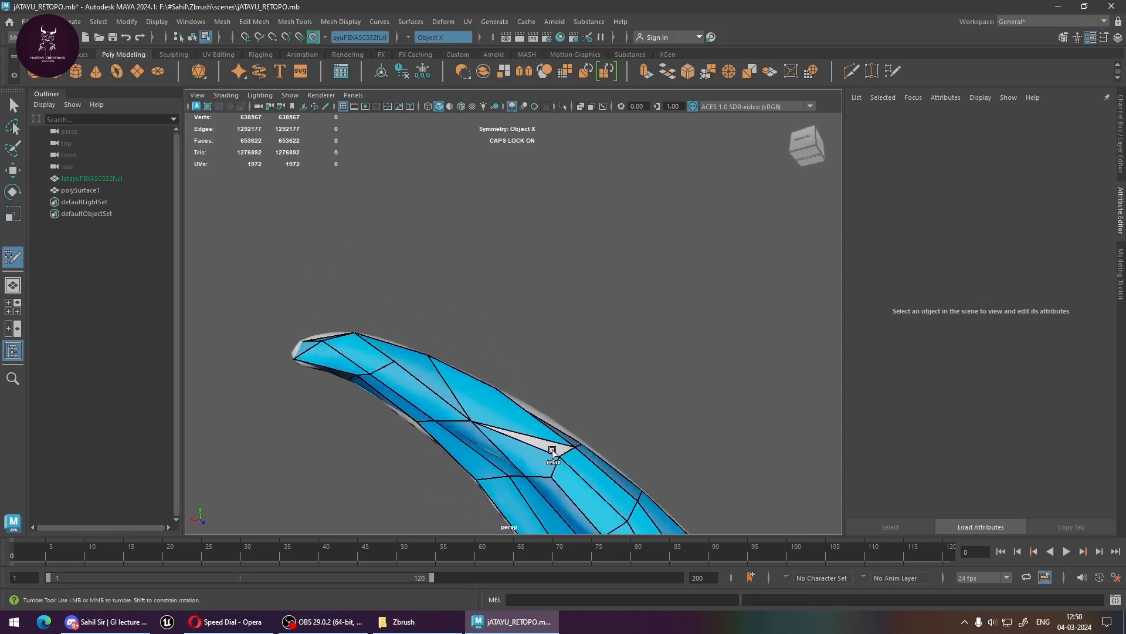
key("ctrl+z")
key("ctrl+z")
key("ctrl+z")
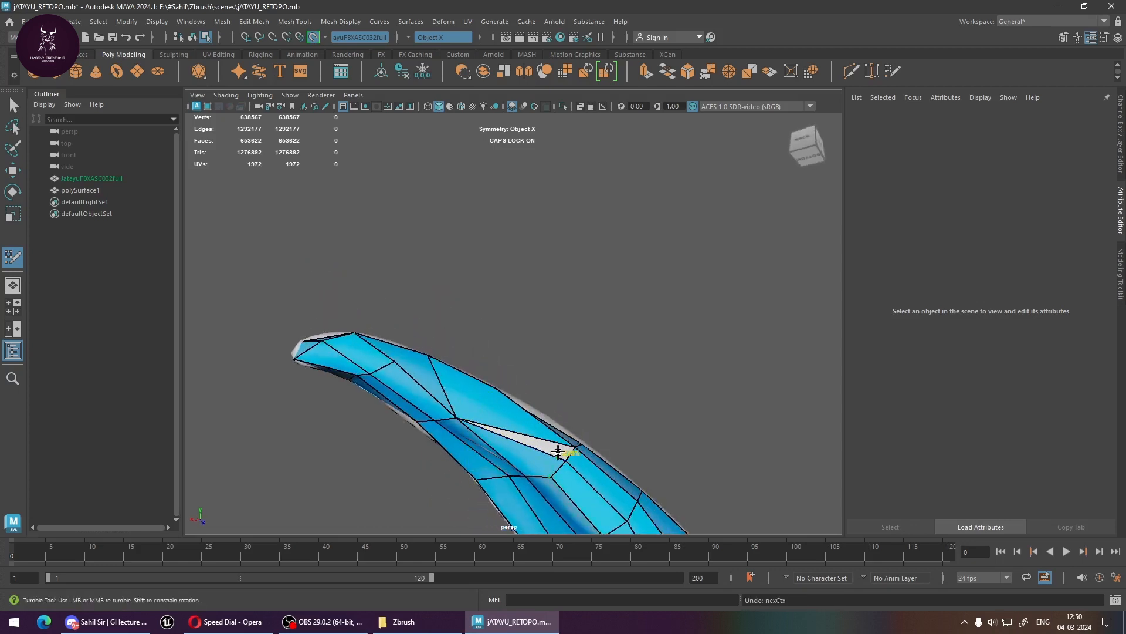
left_click(546, 445, "shift")
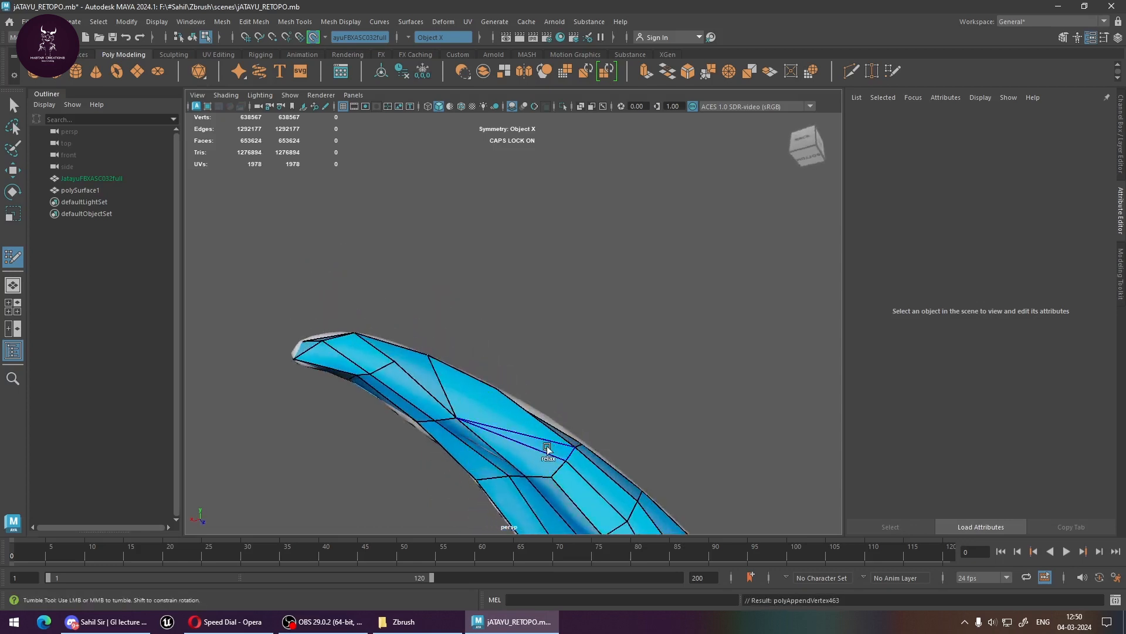
left_click_drag(593, 474, 733, 483, "alt")
key("ctrl+s")
Bridge the forehead mesh to the horn base with two quads across the gap above the eye
middle_click_drag(557, 384, 707, 349, "alt")
scroll(536, 423, "up", 4)
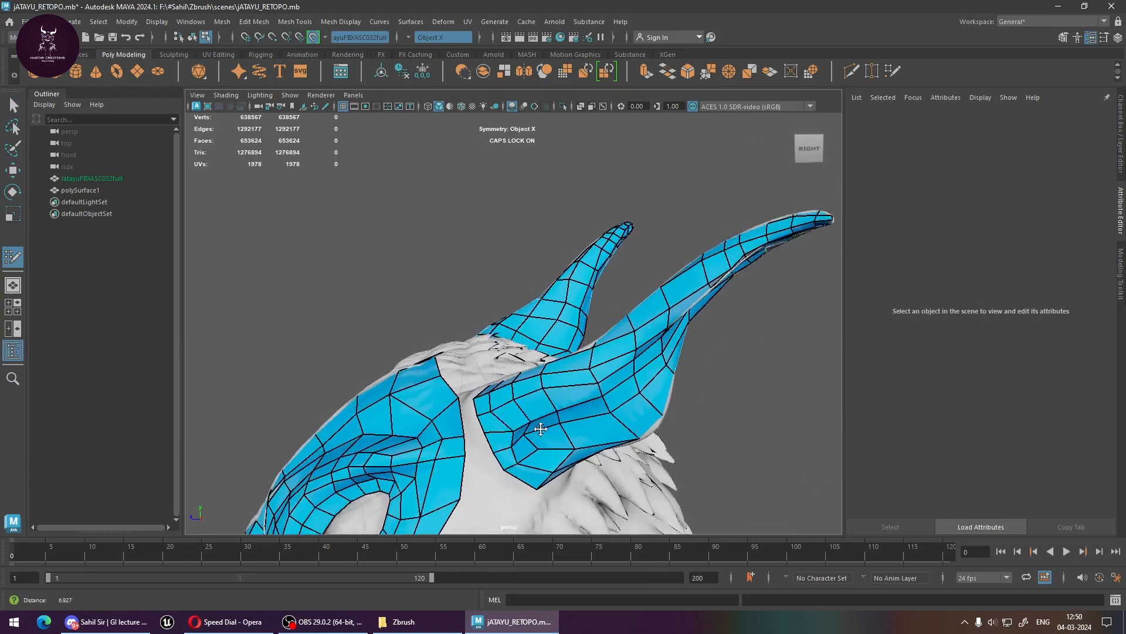
left_click_drag(519, 448, 580, 456, "alt")
middle_click_drag(572, 411, 686, 332, "alt")
scroll(563, 407, "up", 2)
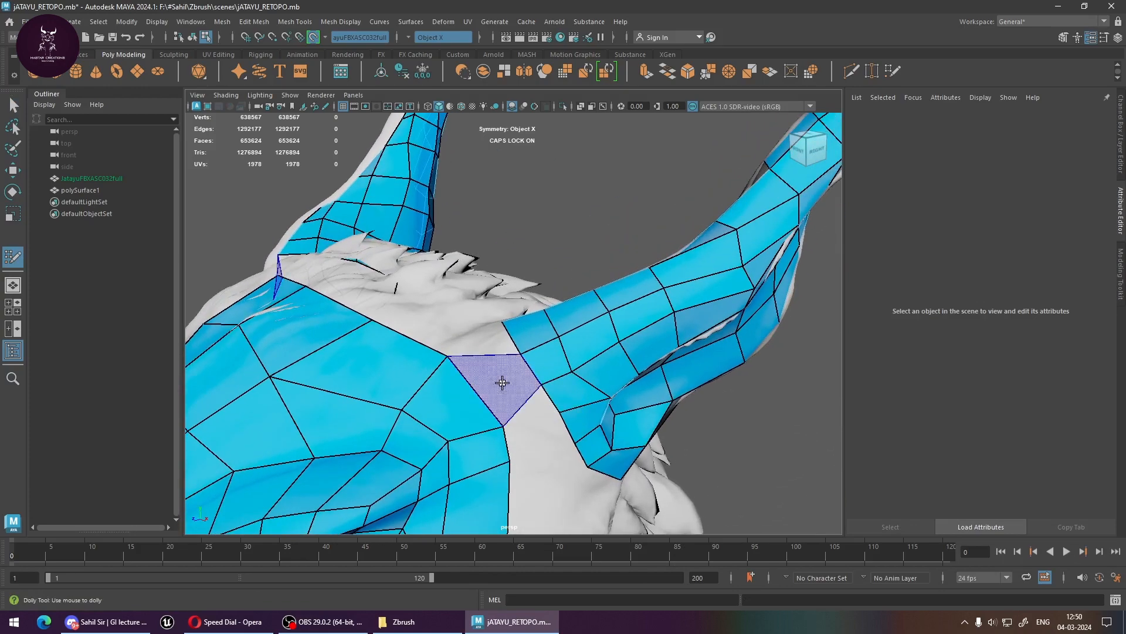
left_click(494, 380, "shift")
mouse_move(545, 423)
left_mouse_down("alt")
mouse_move(528, 430)
mouse_move(509, 405)
left_mouse_up("alt")
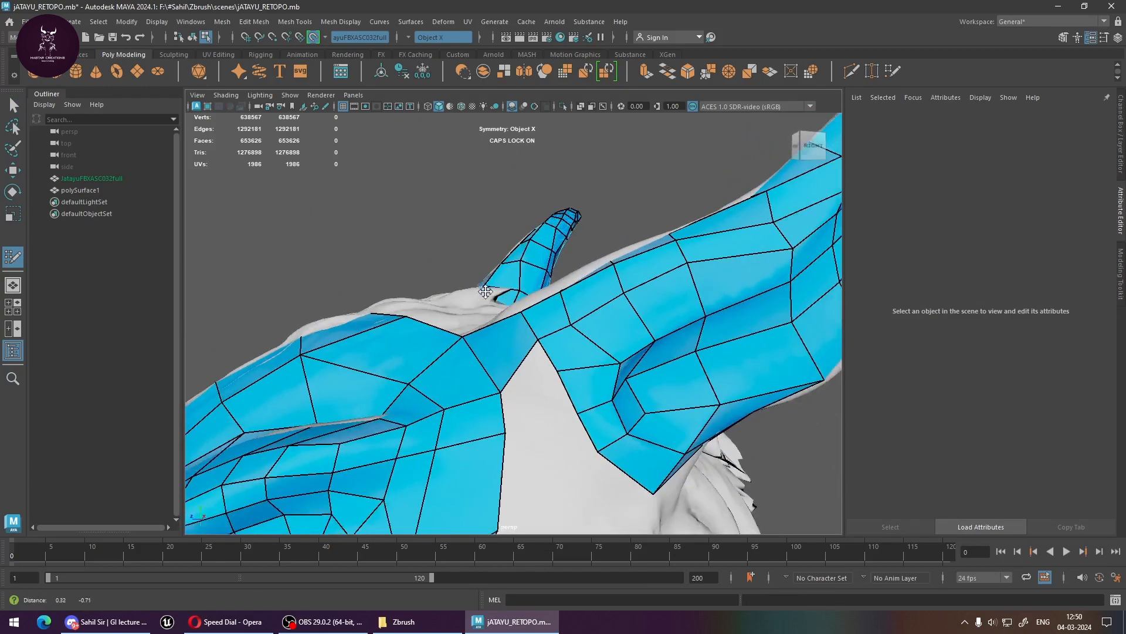
middle_click_drag(516, 378, 474, 333, "alt")
left_click(477, 339, "shift")
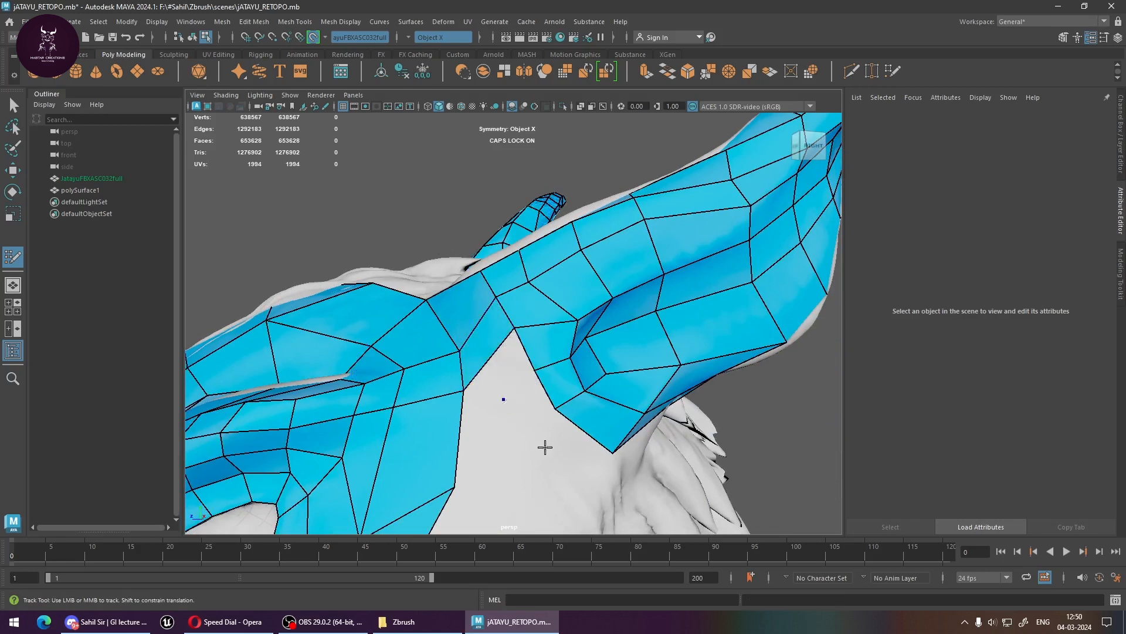
Place guide dots below the bridge and fill three quads between the mesh behind the eye and the horn base
left_click(526, 407, "shift")
left_click(503, 369, "shift")
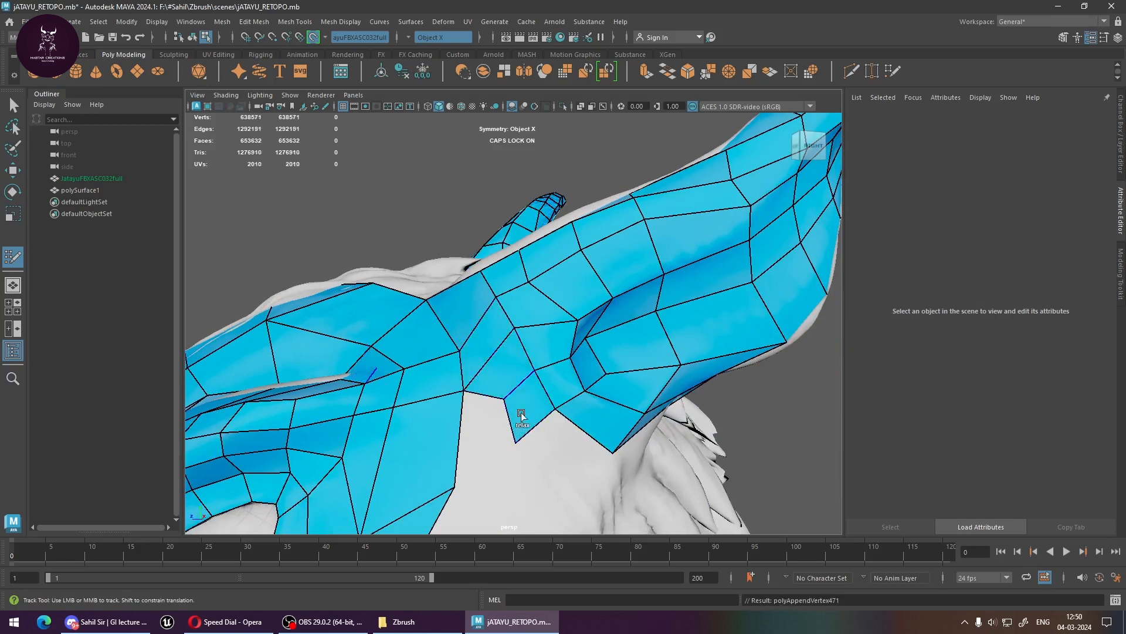
middle_click_drag(520, 410, 563, 335, "alt")
left_click(548, 376, "shift")
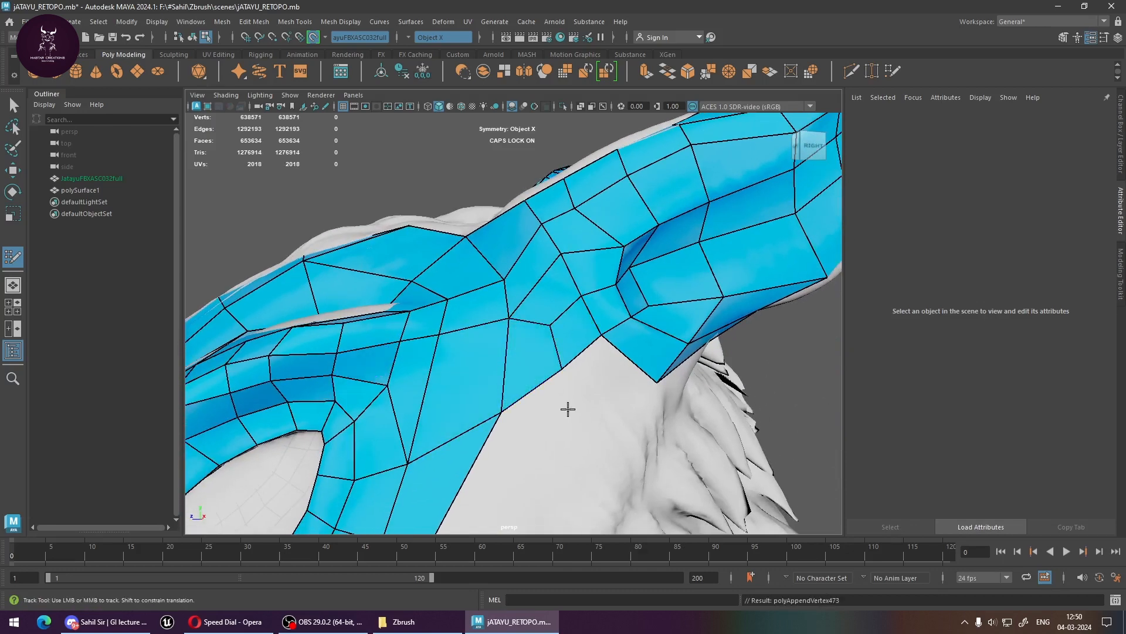
middle_click_drag(569, 407, 555, 301, "alt")
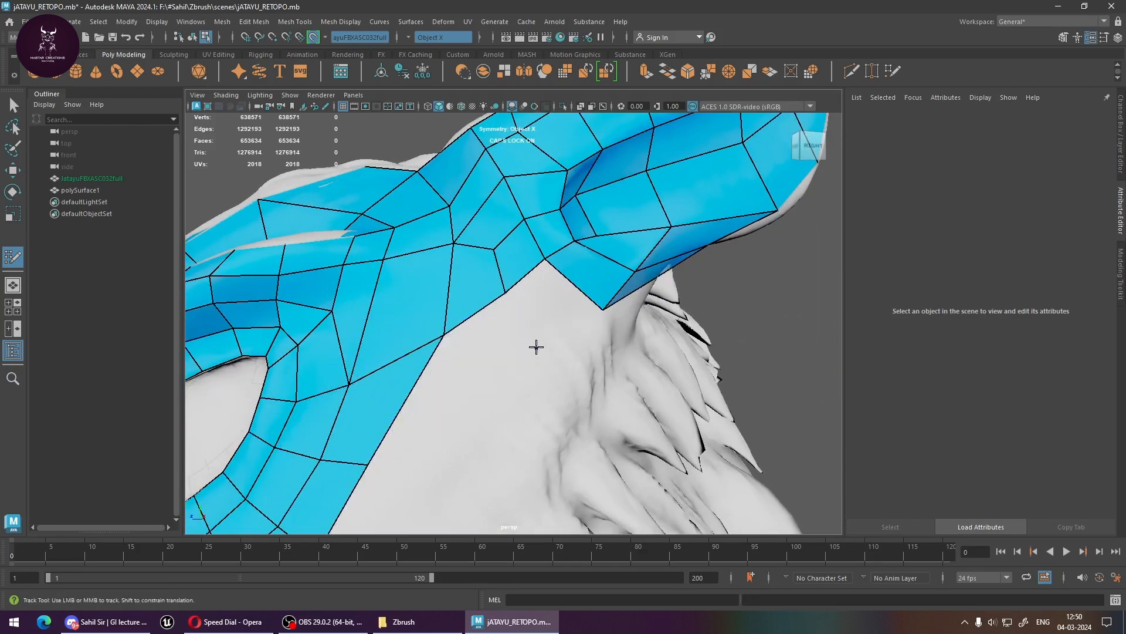
Fill two quads along the open edge below the horn bridge, between the mesh behind the eye and the horn base
left_click(539, 302, "shift")
middle_click_drag(488, 394, 540, 287, "alt")
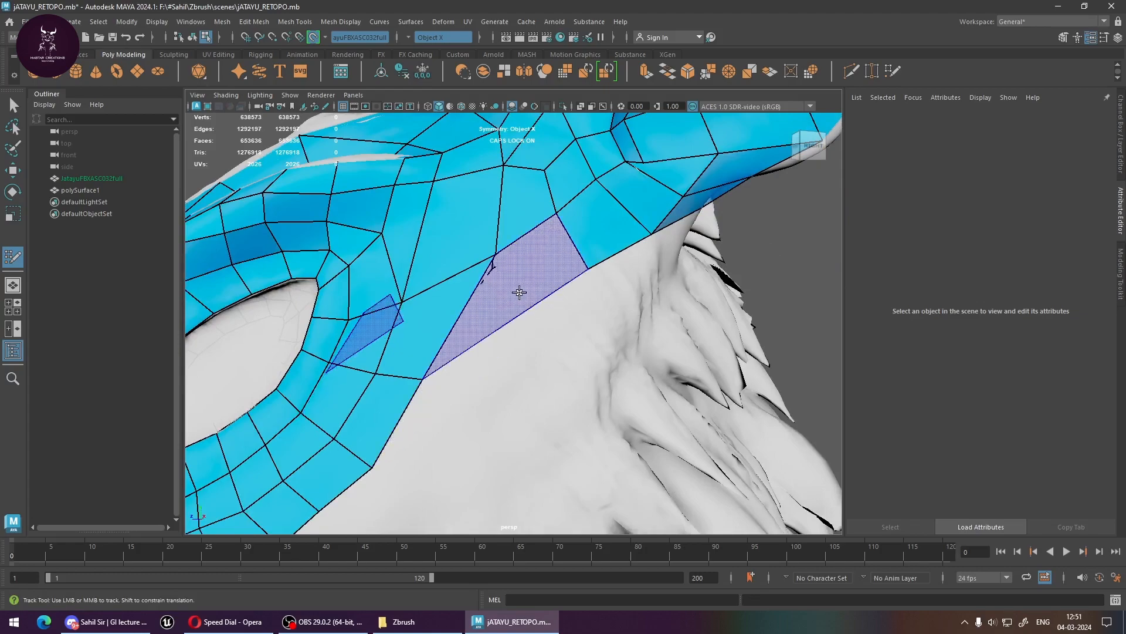
left_click(520, 292, "shift")
Fill the gap on top of the head between the two horn bases, placing a centre dot and closing the middle with quads
mouse_move(528, 297)
left_mouse_down("alt")
mouse_move(534, 422)
mouse_move(570, 425)
mouse_move(544, 421)
left_mouse_up("alt")
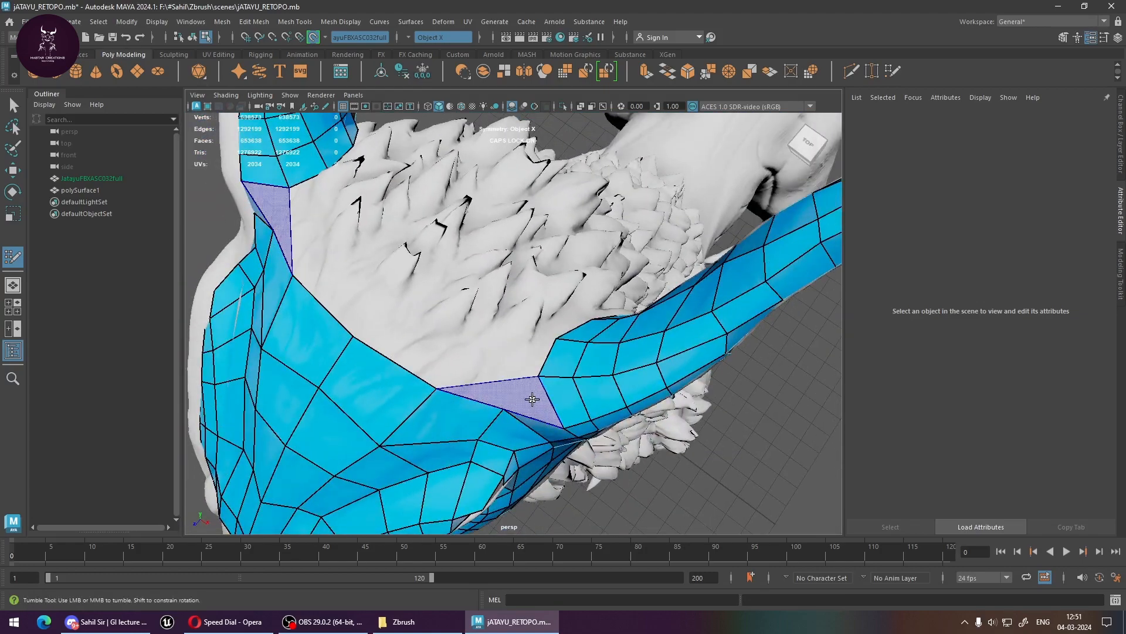
left_click(532, 399, "shift")
middle_click_drag(528, 402, 582, 398, "alt")
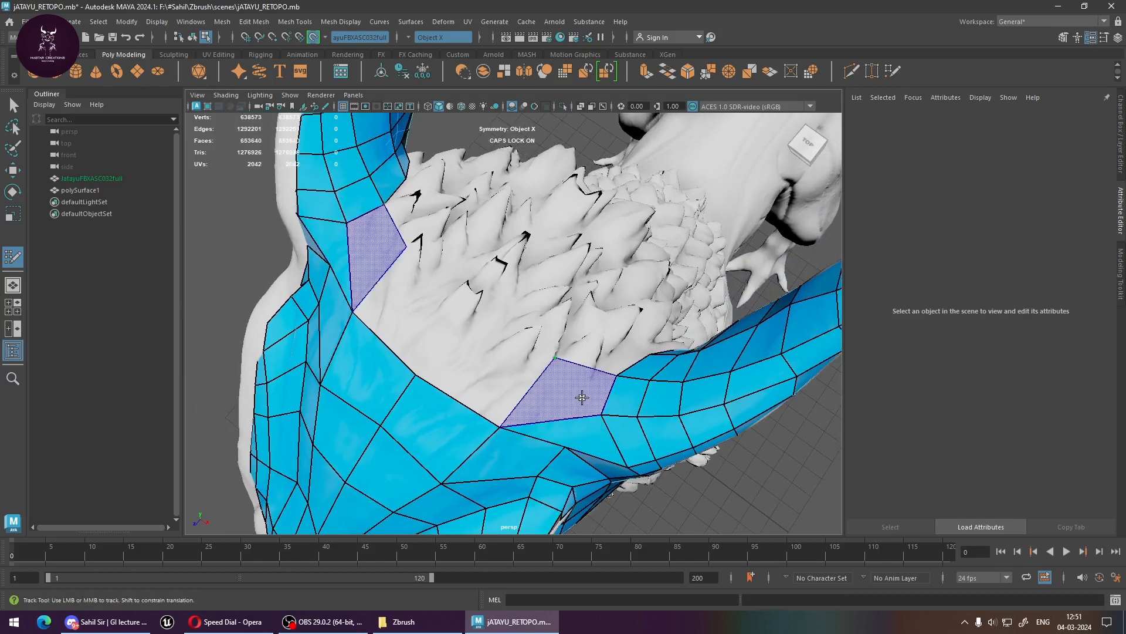
left_click(582, 398, "shift")
left_click(479, 314)
left_click(514, 380, "shift")
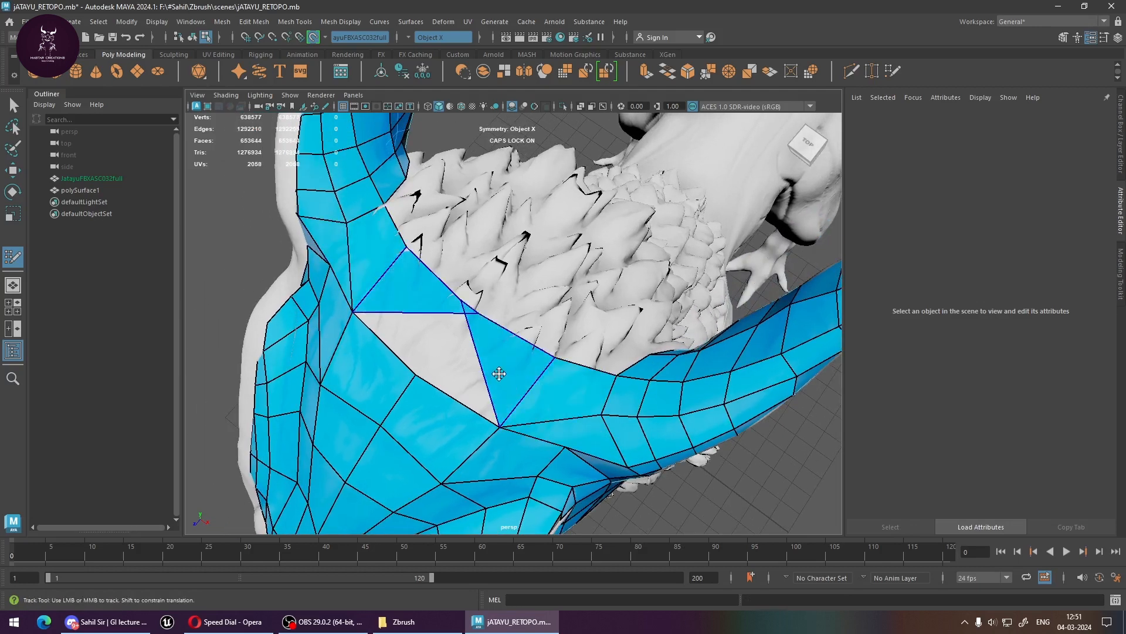
key("ctrl+z")
left_click(494, 386, "shift")
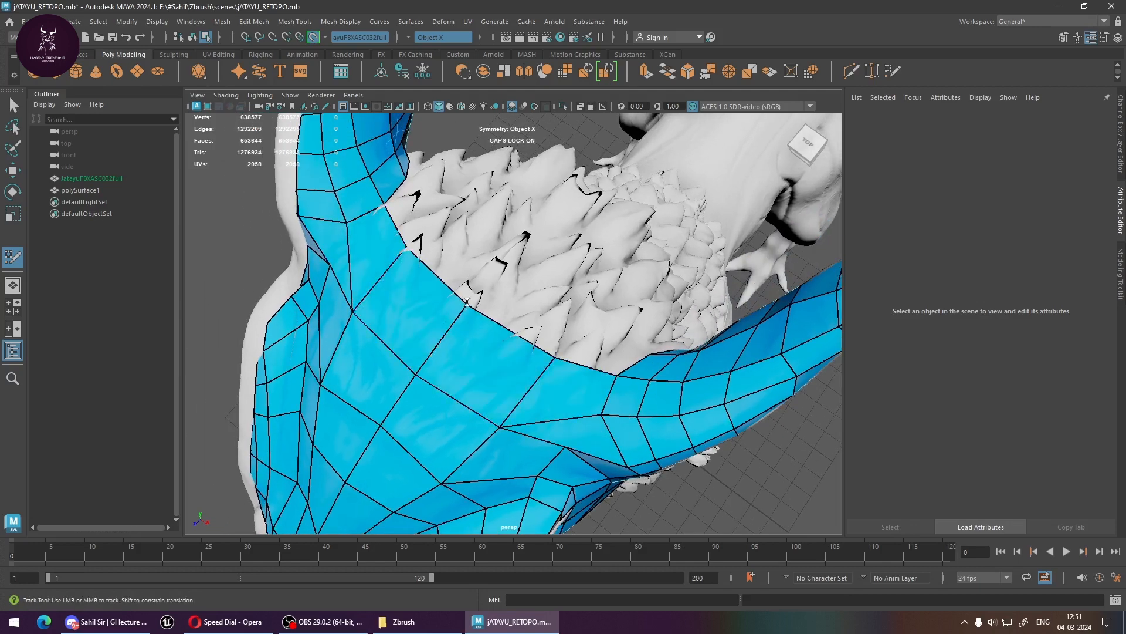
Examine the new crown faces and the back of the head and neck for areas still missing topology
right_click_drag(632, 399, 579, 407, "alt")
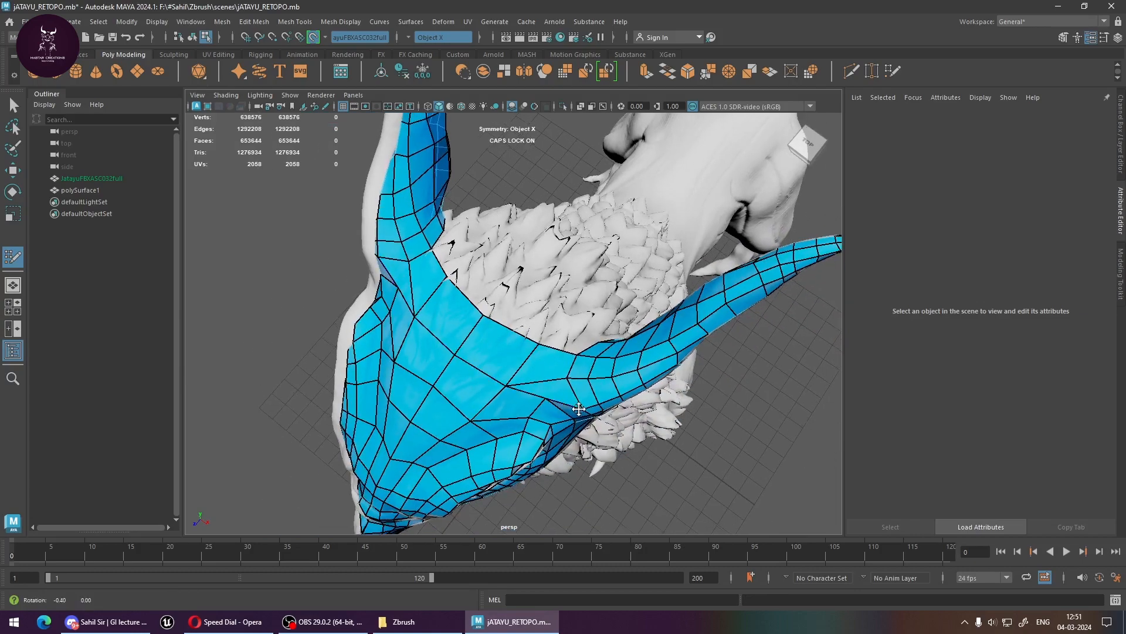
left_click_drag(606, 409, 499, 352, "alt")
middle_click_drag(645, 511, 601, 431, "alt")
left_click_drag(601, 431, 473, 306, "alt")
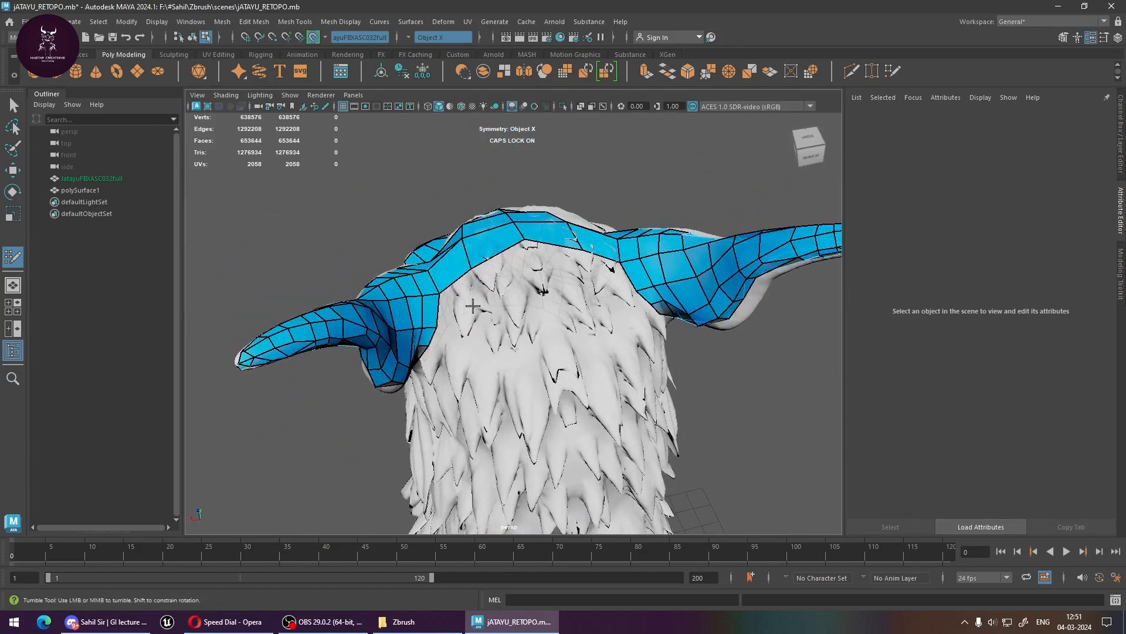
left_click_drag(570, 438, 590, 458, "alt")
middle_click_drag(590, 458, 659, 396, "alt")
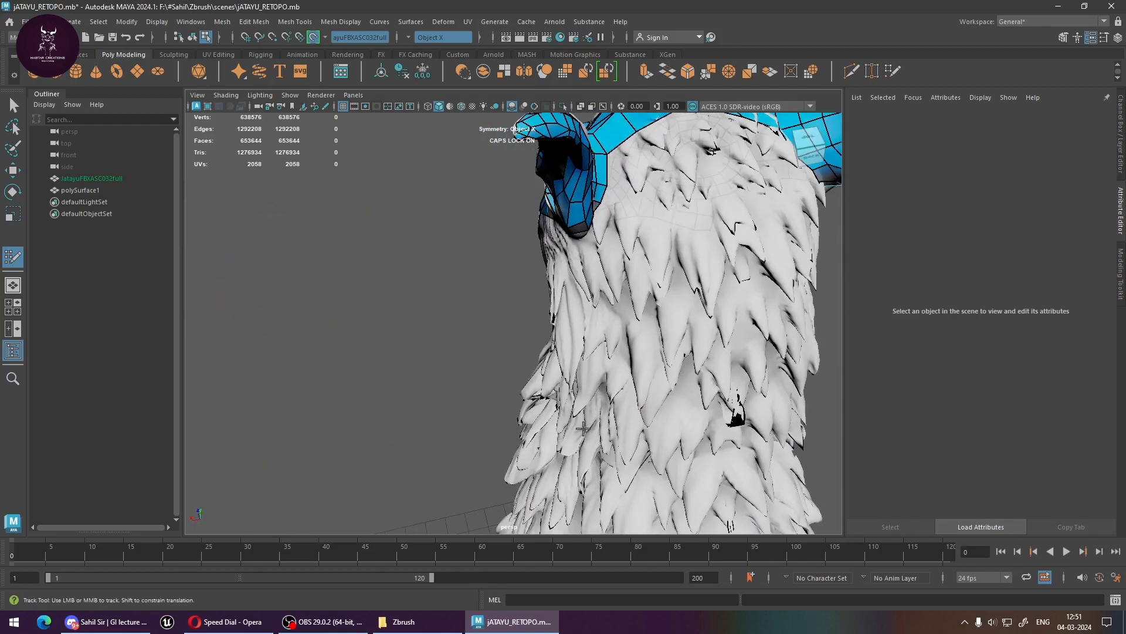
left_click_drag(583, 429, 645, 395, "alt")
left_click_drag(521, 412, 534, 384, "alt")
Fill the notch in the cheek behind and below the eye with quads, adding a guide dot at its outer corner
middle_click_drag(427, 359, 553, 378, "alt")
scroll(628, 311, "up", 4)
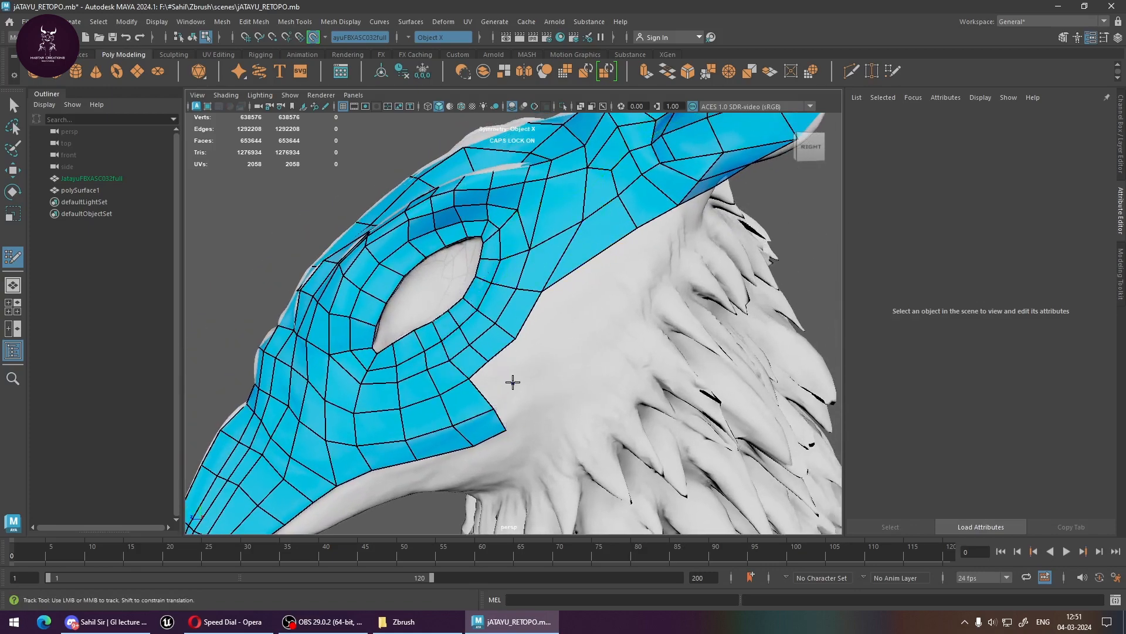
left_click(497, 382, "shift")
left_click(517, 367, "shift")
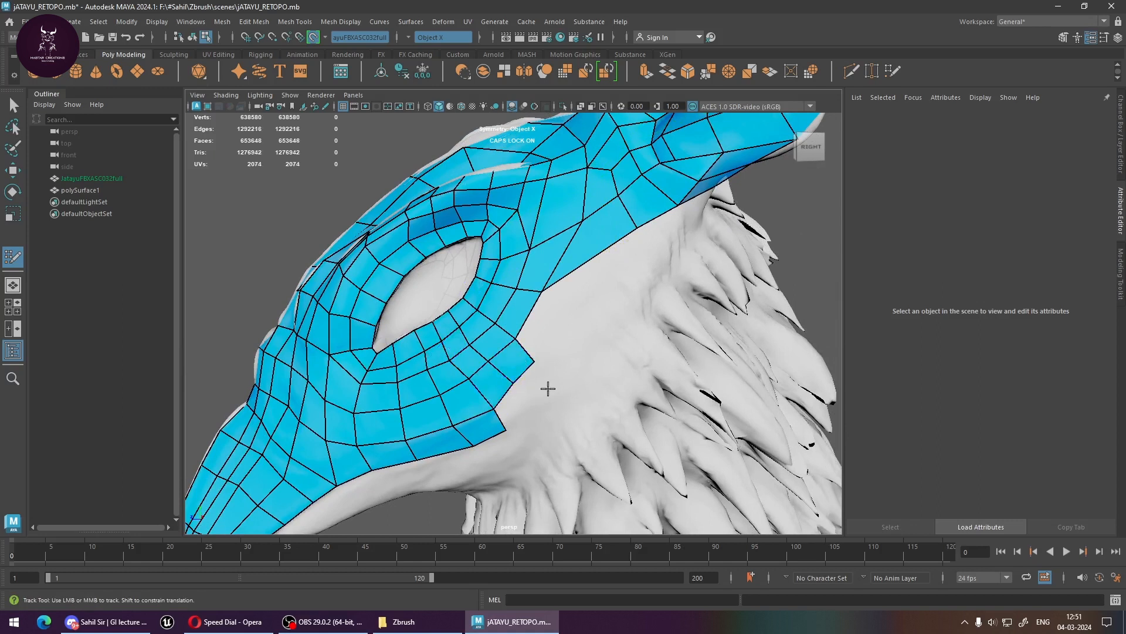
left_click(555, 383)
left_click(515, 397, "shift")
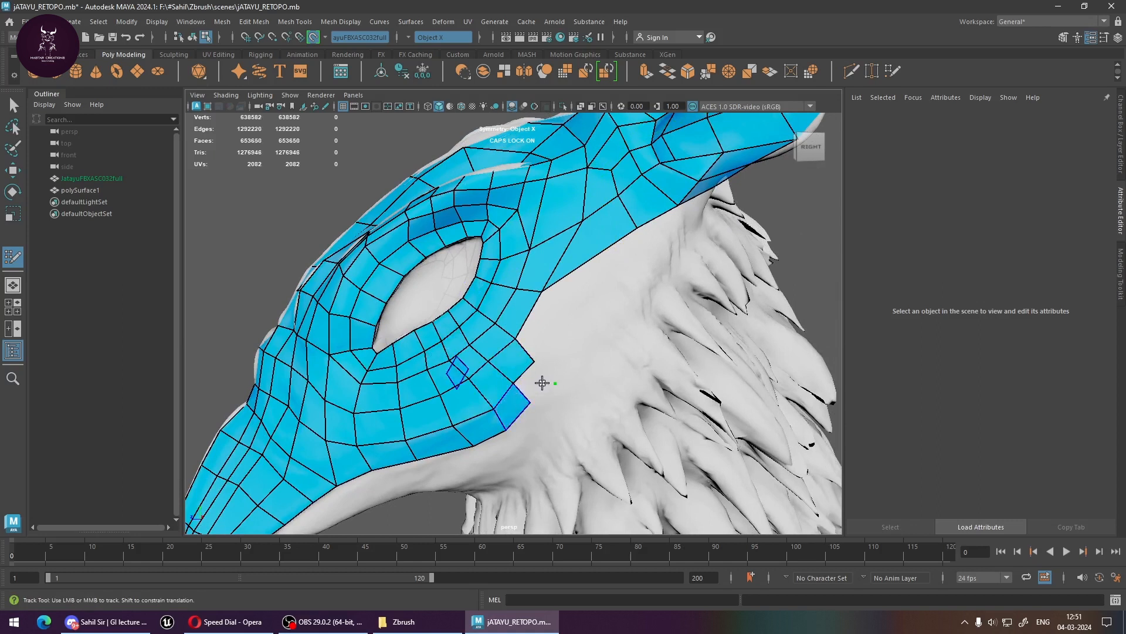
left_click(539, 383, "shift")
Fill the long gap from the cheek to the horn base with quads and insert an edge loop across them
left_click(549, 320, "shift")
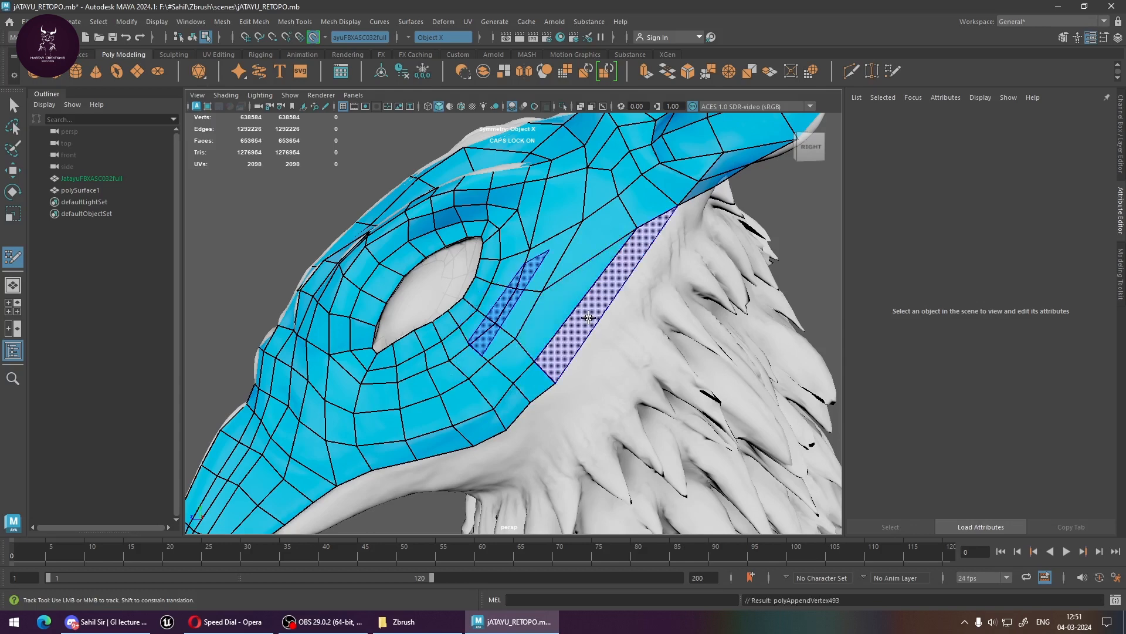
left_click(595, 315, "shift")
left_click(595, 318, "ctrl")
left_click_drag(671, 352, 526, 334, "alt")
middle_click_drag(591, 280, 580, 330, "alt")
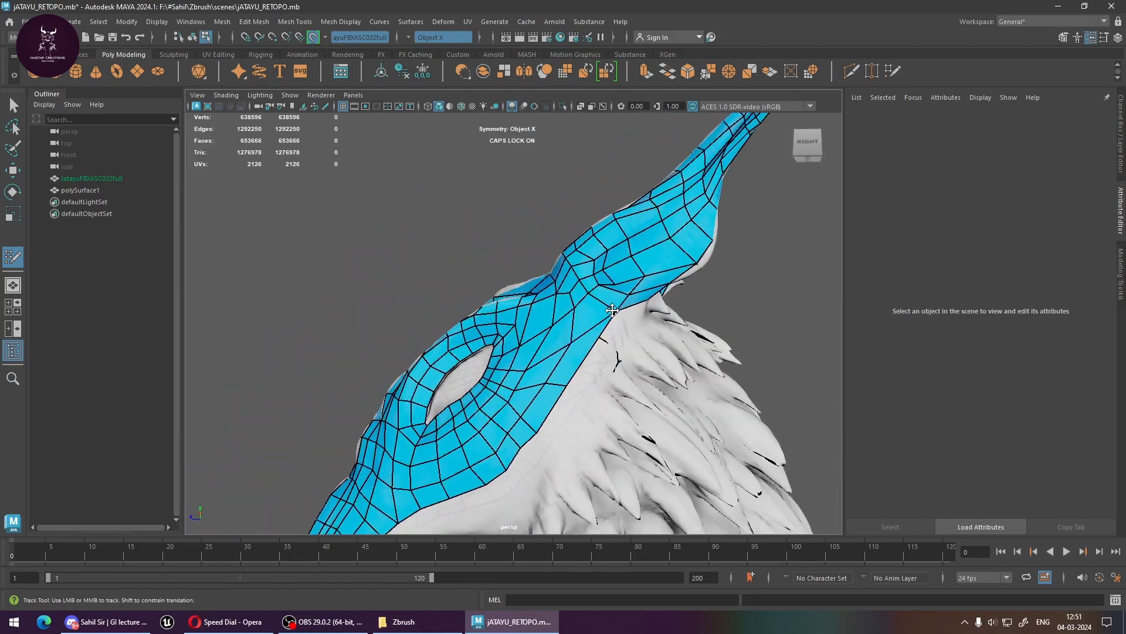
Shift the lower edge vertex near the beak tip farther back along the beak
left_click_drag(541, 391, 449, 331, "alt")
right_click_drag(424, 328, 493, 347, "alt")
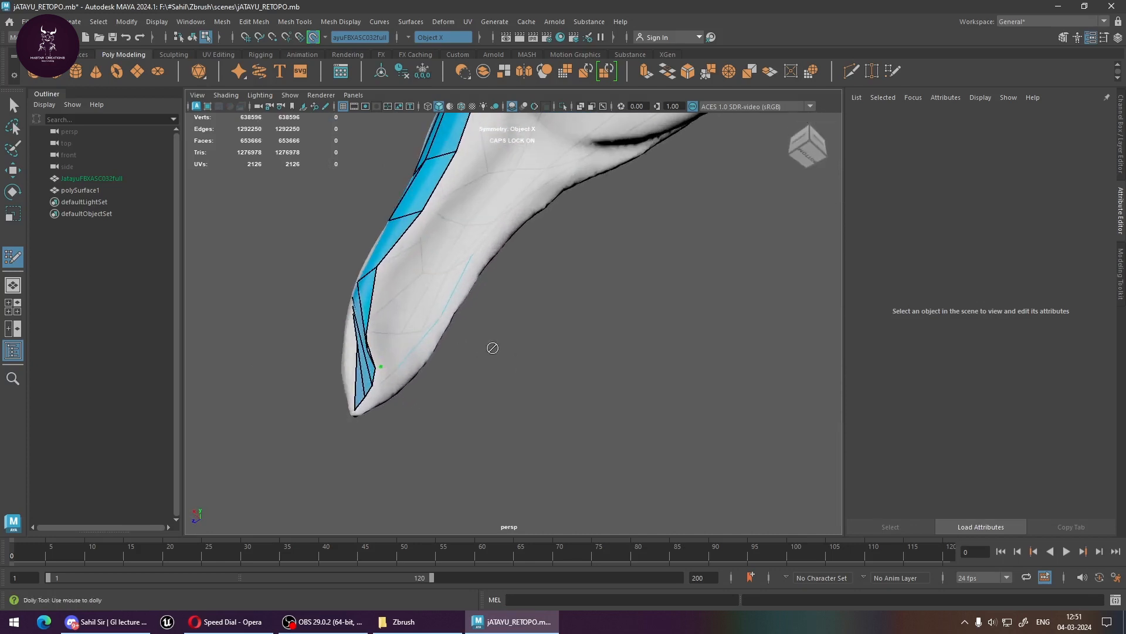
middle_click_drag(405, 334, 504, 308, "alt")
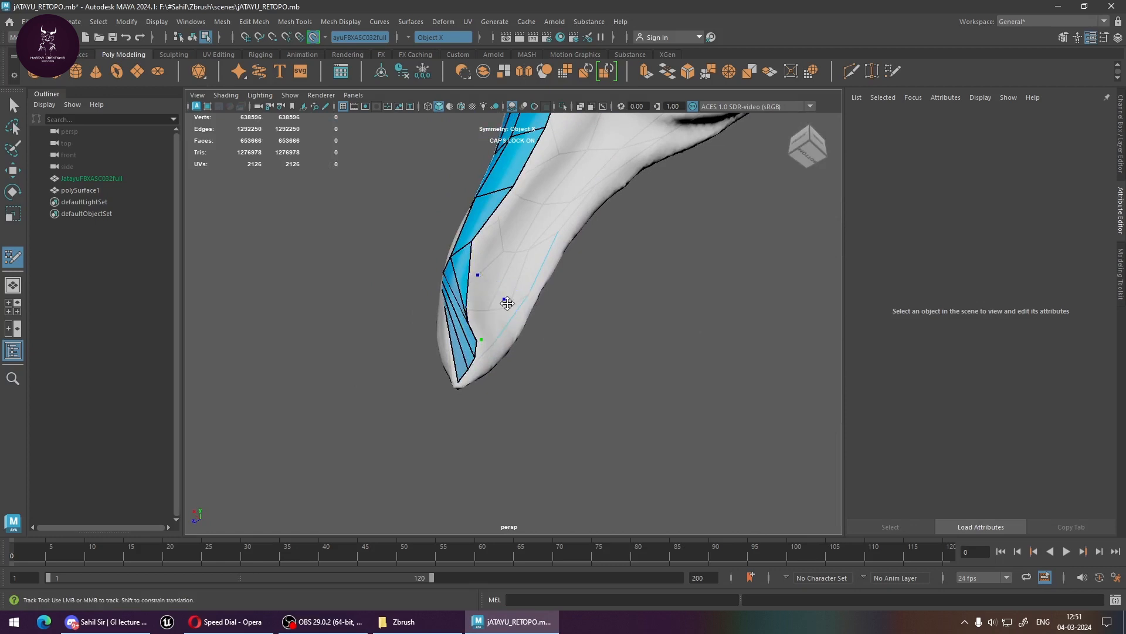
mouse_move(507, 304)
left_mouse_down("alt")
mouse_move(554, 342)
mouse_move(488, 347)
mouse_move(530, 385)
mouse_move(522, 423)
left_mouse_up("alt")
key("ctrl+z")
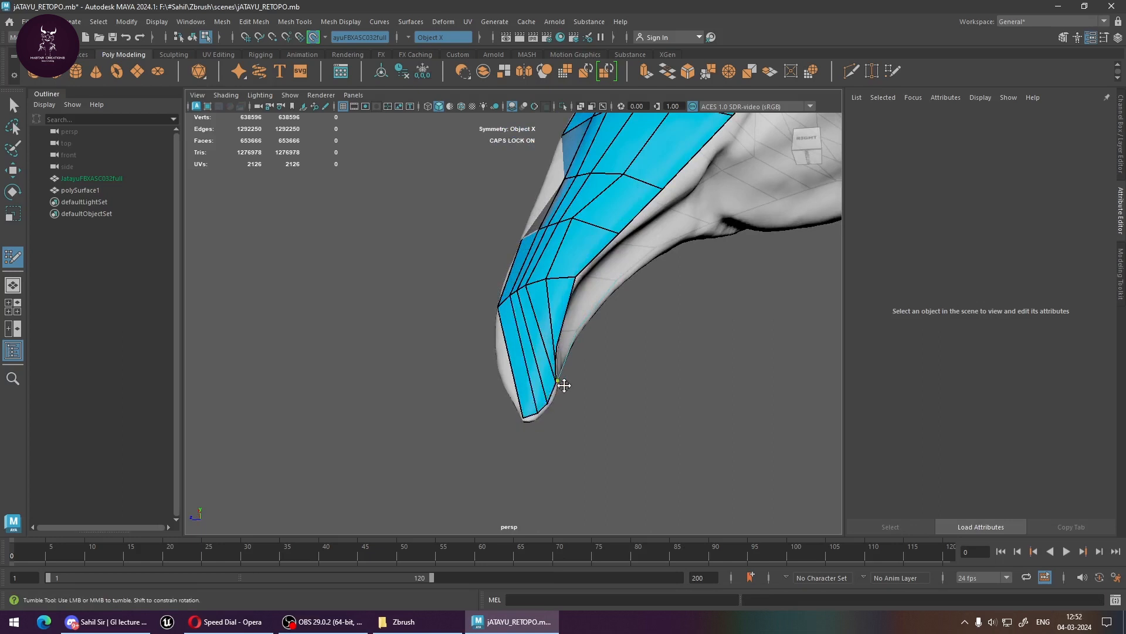
left_click_drag(580, 384, 513, 339, "alt")
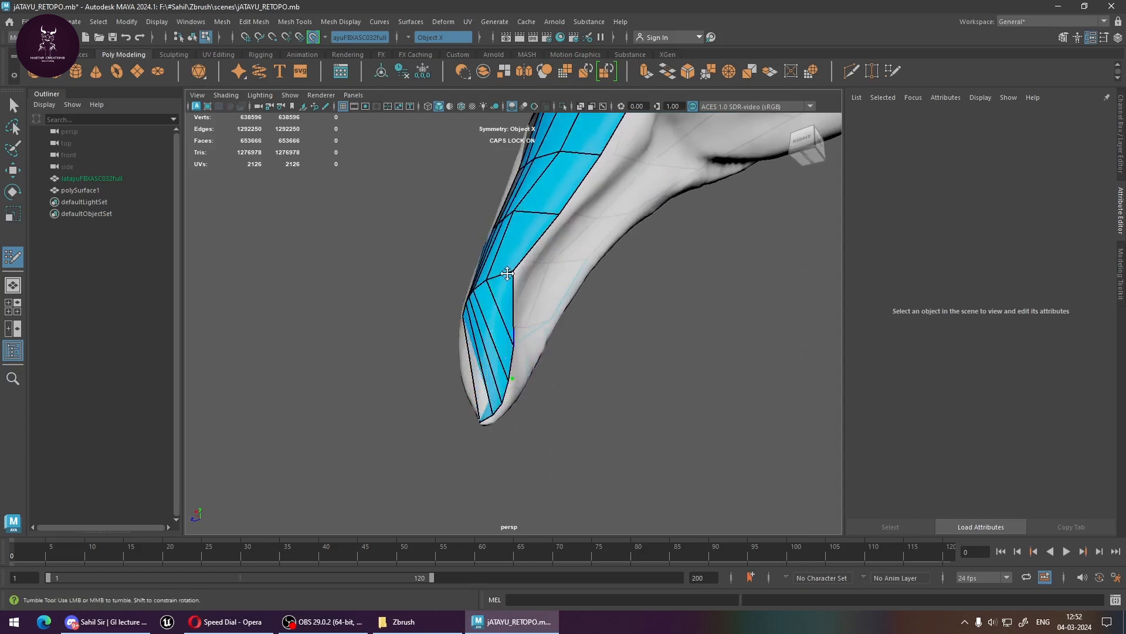
left_click_drag(516, 271, 543, 251)
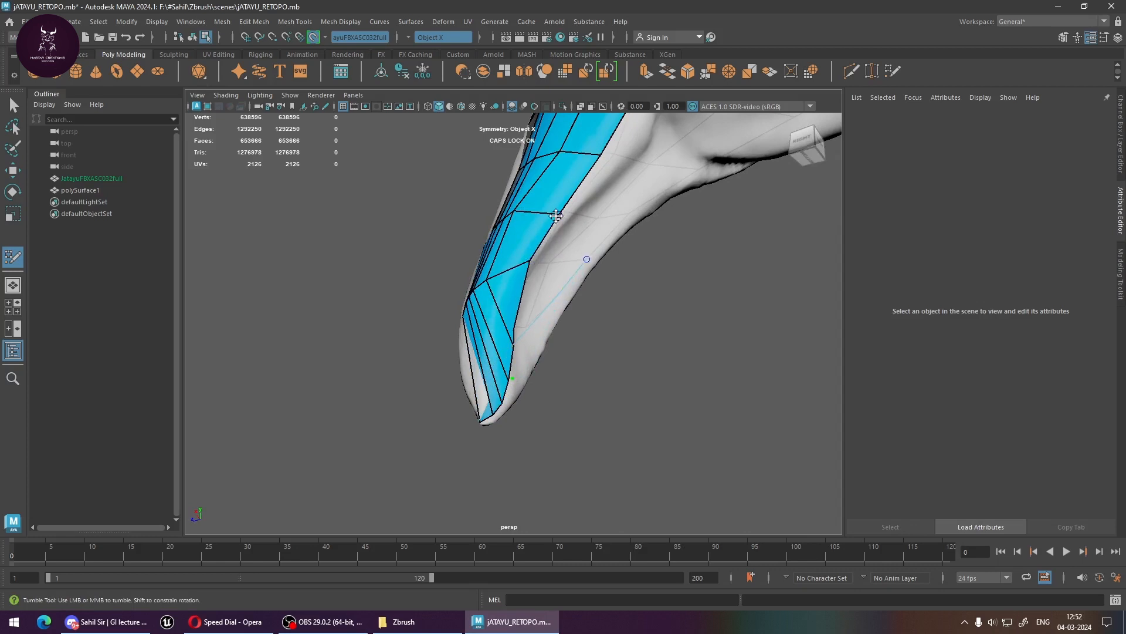
left_click_drag(541, 298, 584, 329, "alt")
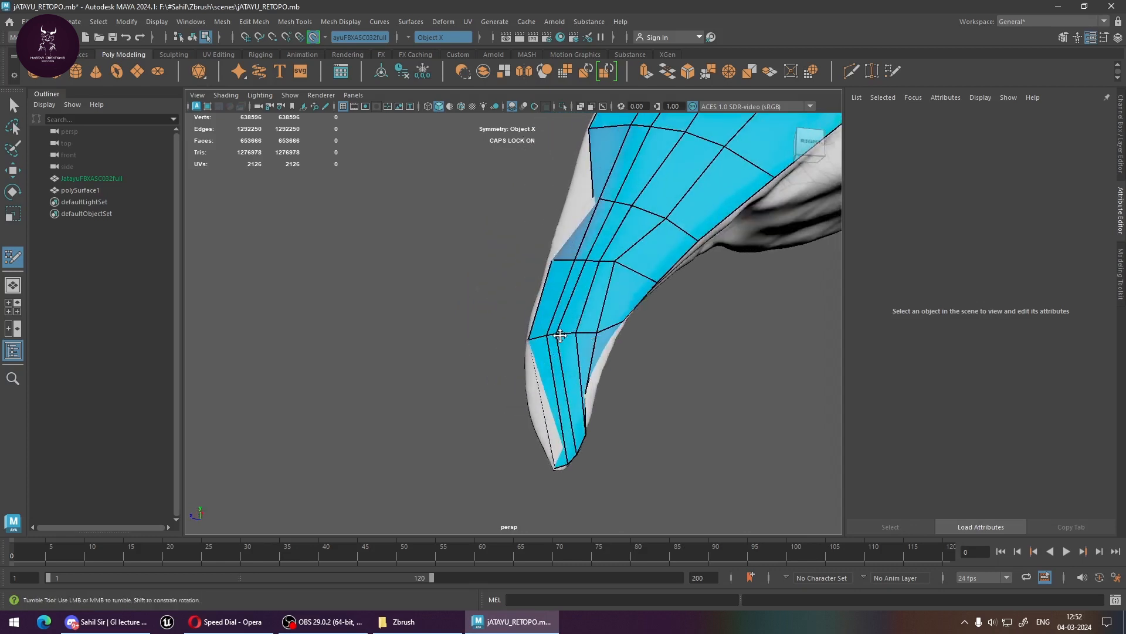
Undo the recent vertex tweaks on the underside of the beak tip
left_click_drag(557, 337, 451, 406, "alt")
key("ctrl+z")
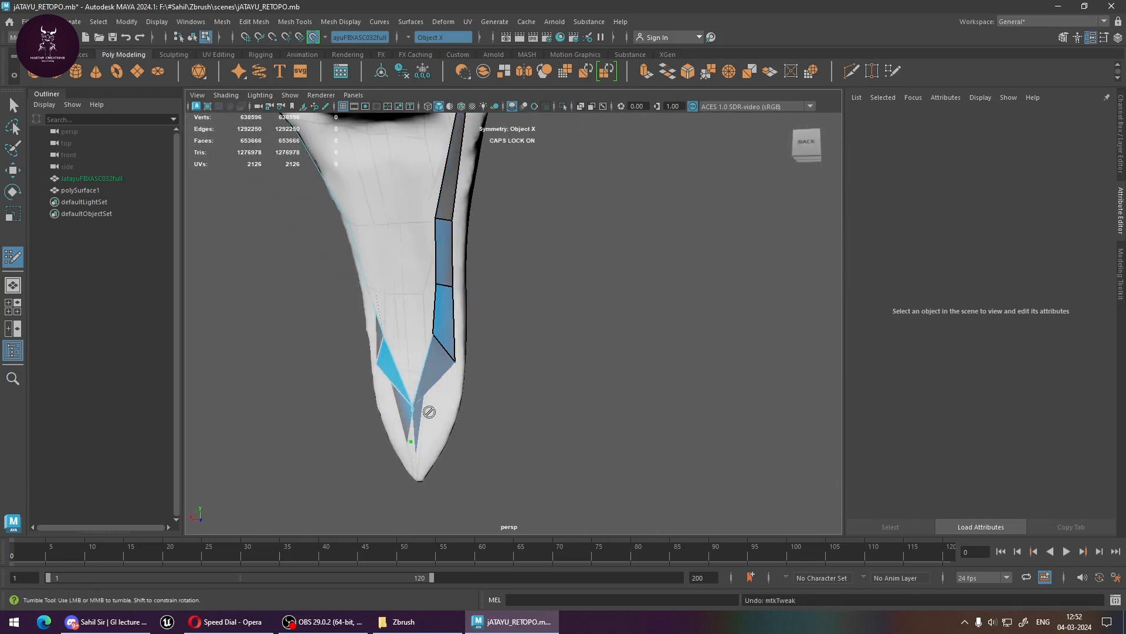
key("ctrl+z")
key("ctrl+z")
key("ctrl+z")
key("ctrl+z")
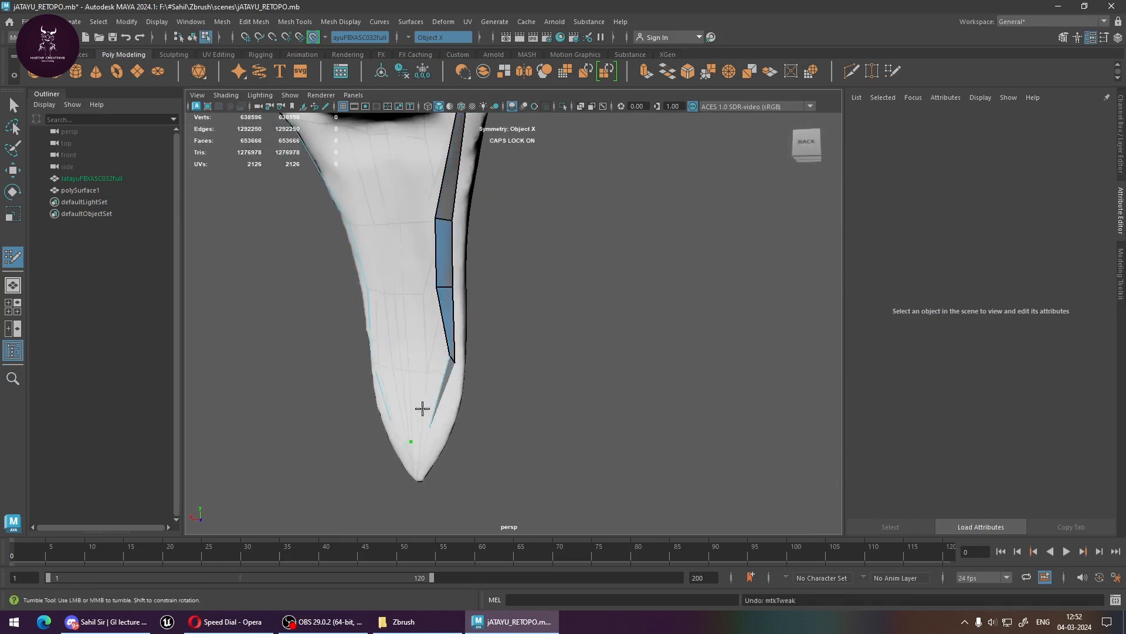
left_click_drag(422, 408, 656, 418, "alt")
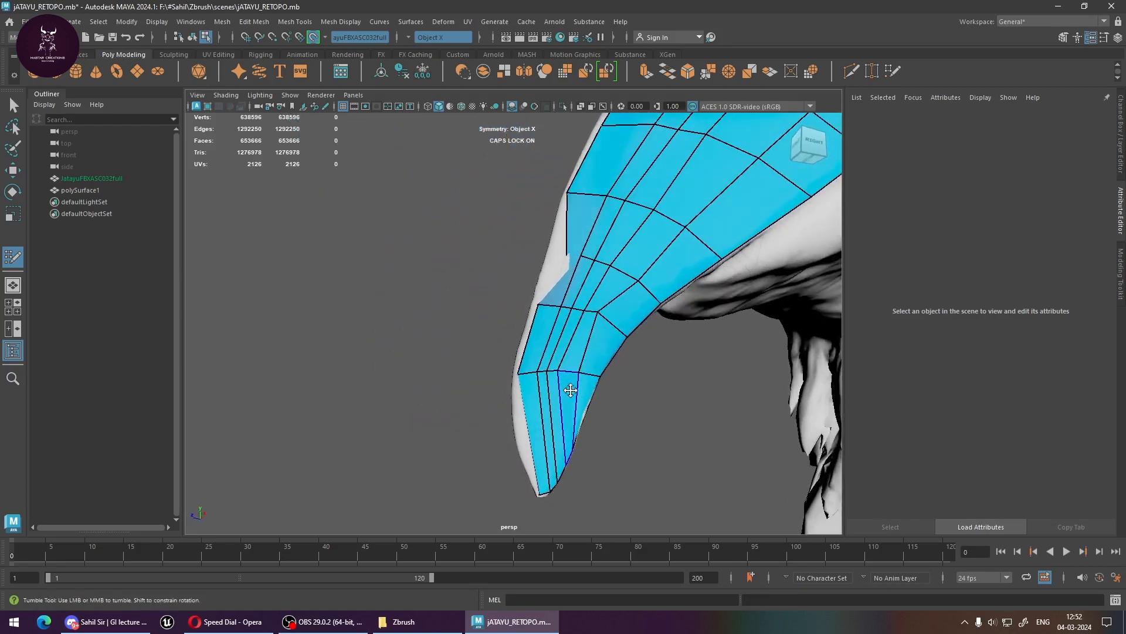
mouse_move(571, 390)
left_mouse_down("alt")
mouse_move(594, 417)
mouse_move(683, 440)
mouse_move(658, 460)
left_mouse_up("alt")
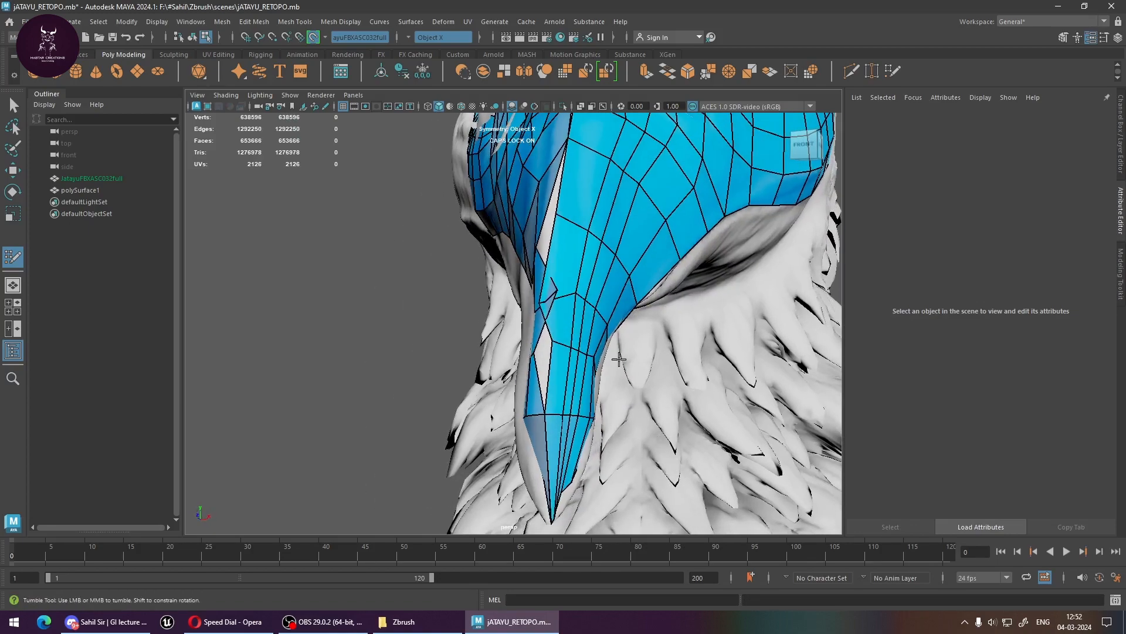
mouse_move(645, 316)
left_mouse_down("alt")
mouse_move(570, 297)
mouse_move(634, 327)
left_mouse_up("alt")
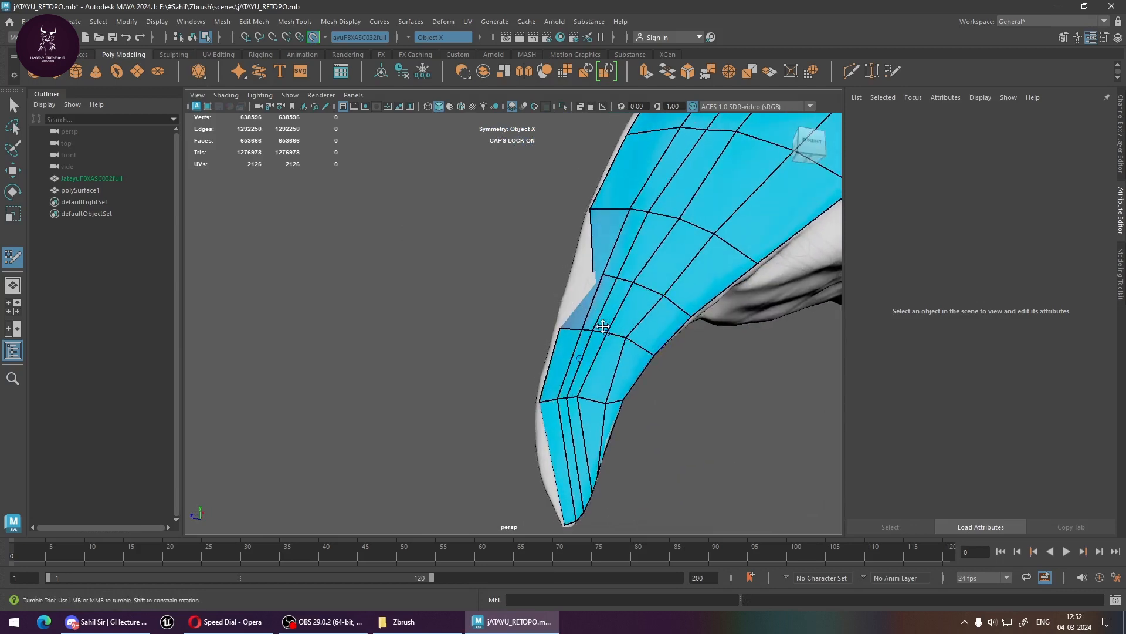
left_click_drag(609, 282, 597, 293, "alt")
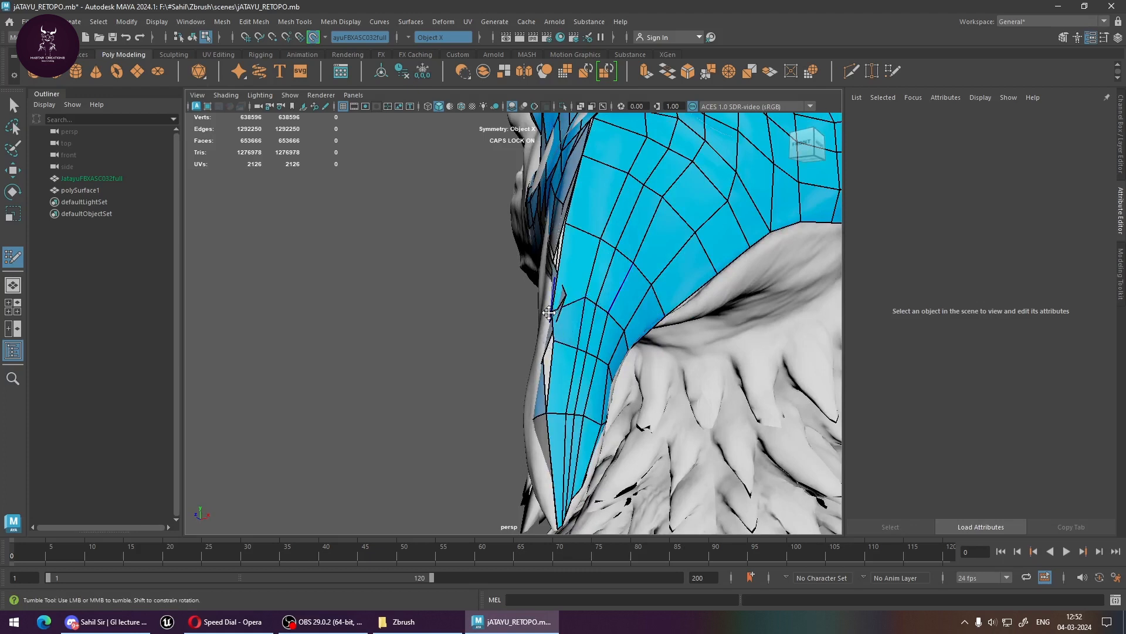
mouse_move(550, 312)
left_mouse_down()
mouse_move(591, 288)
mouse_move(566, 305)
left_mouse_up()
key("ctrl+z")
key("ctrl+z")
Fill a mirrored pair of quads across the underside of the beak and join their inner vertices along the centre
mouse_move(696, 370)
left_mouse_down("alt")
mouse_move(684, 395)
mouse_move(553, 321)
left_mouse_up("alt")
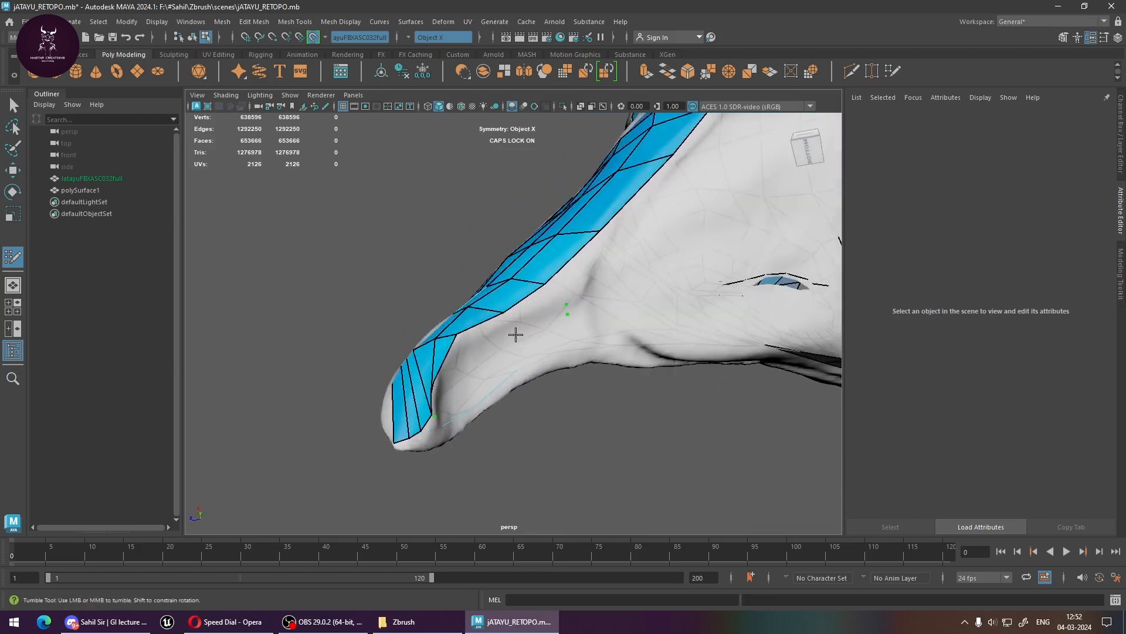
left_click(533, 305, "shift")
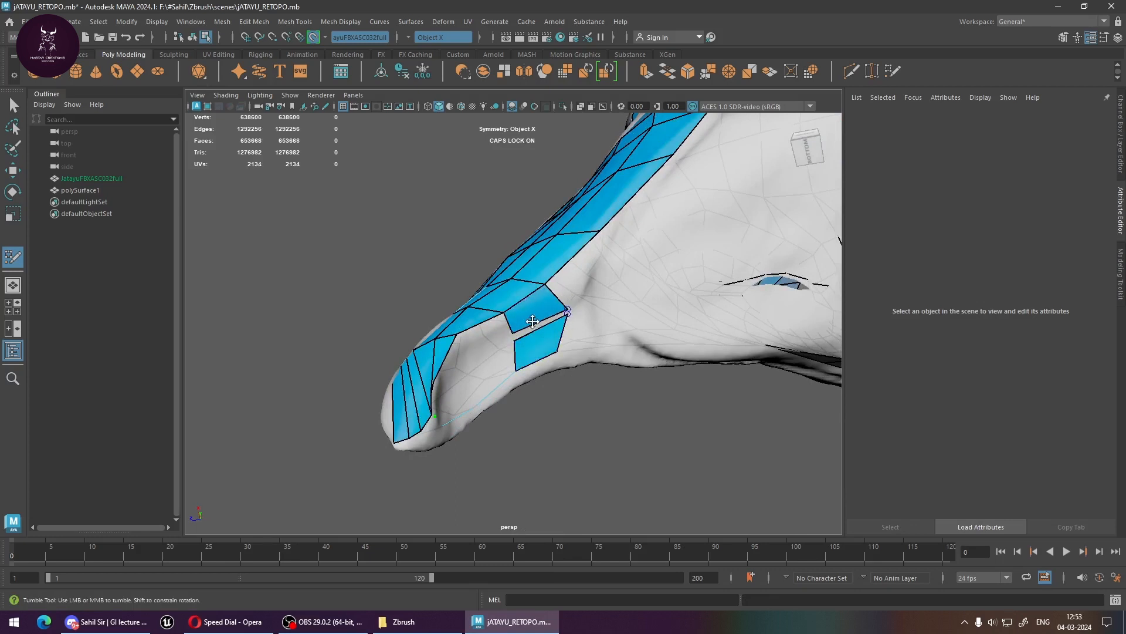
left_click_drag(516, 333, 516, 336)
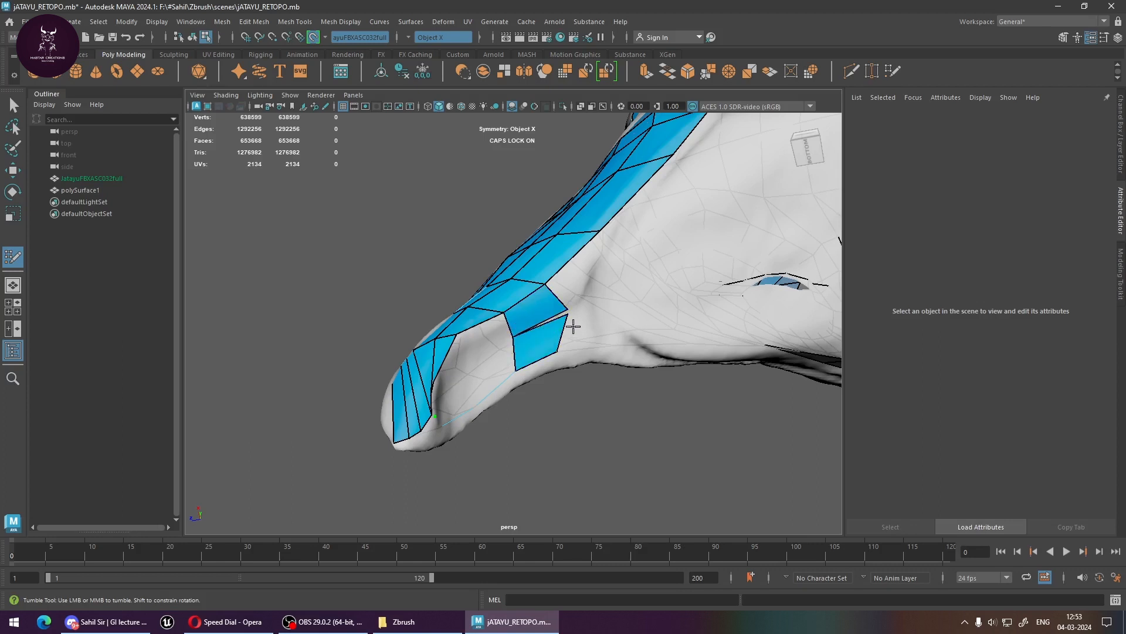
Extend the beak's underside with more mirrored quads toward the throat and relax the vertices along their open edge
middle_click_drag(608, 303, 538, 354, "alt")
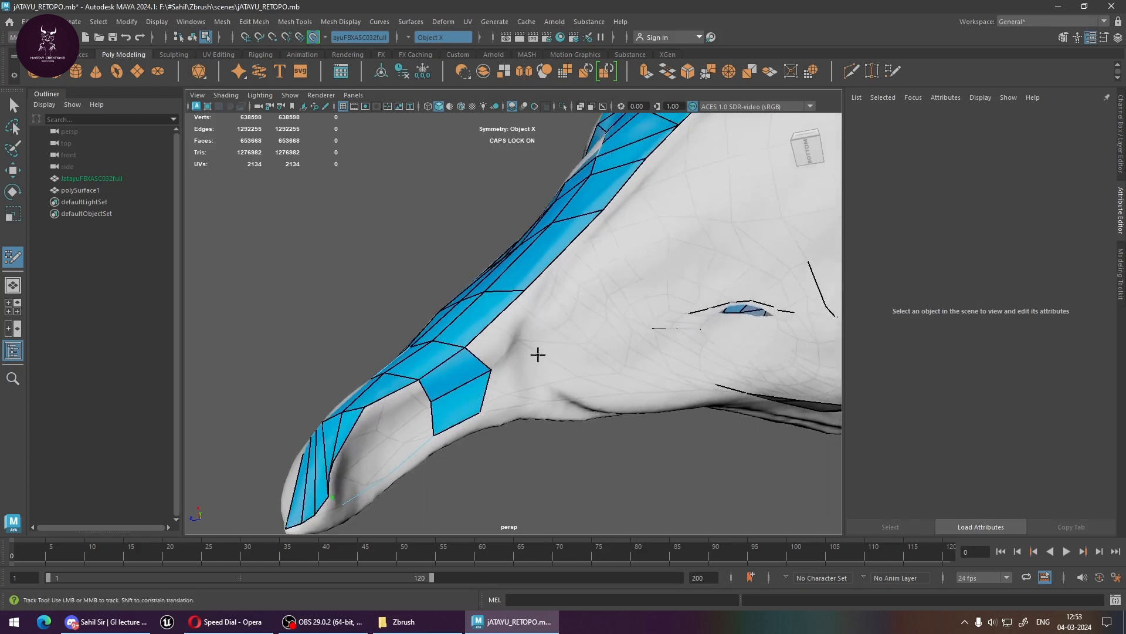
left_click(565, 335, "shift")
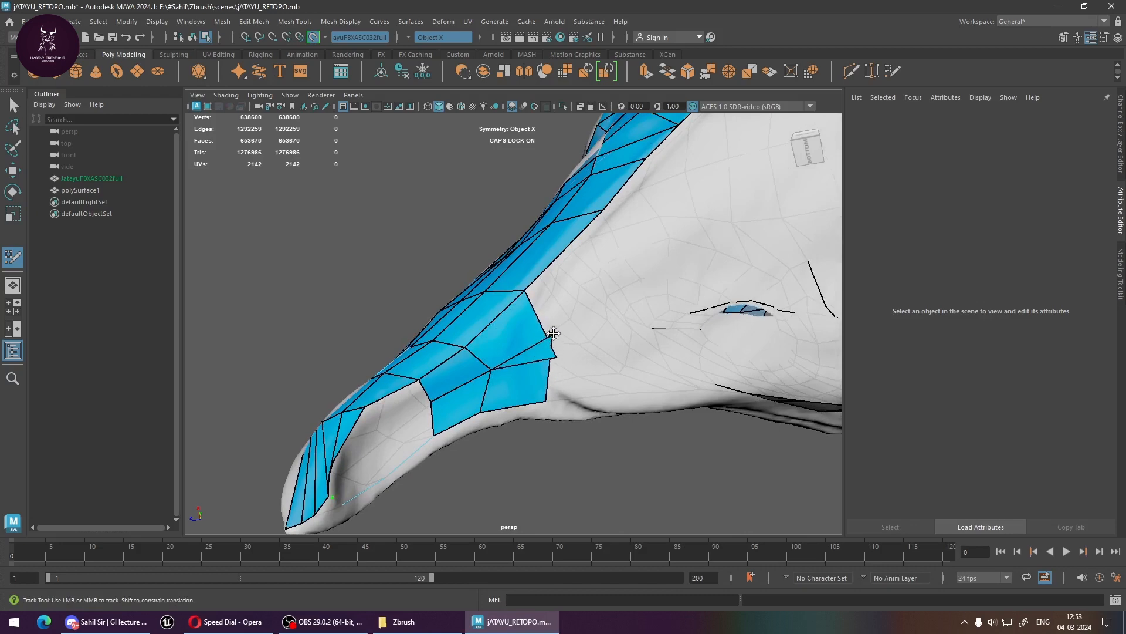
mouse_move(590, 339)
left_mouse_down("alt")
mouse_move(607, 312)
mouse_move(645, 293)
mouse_move(650, 361)
mouse_move(678, 406)
mouse_move(561, 443)
mouse_move(579, 415)
mouse_move(562, 382)
left_mouse_up("alt")
left_click(675, 404, "shift")
left_click_drag(605, 436, 527, 461, "alt")
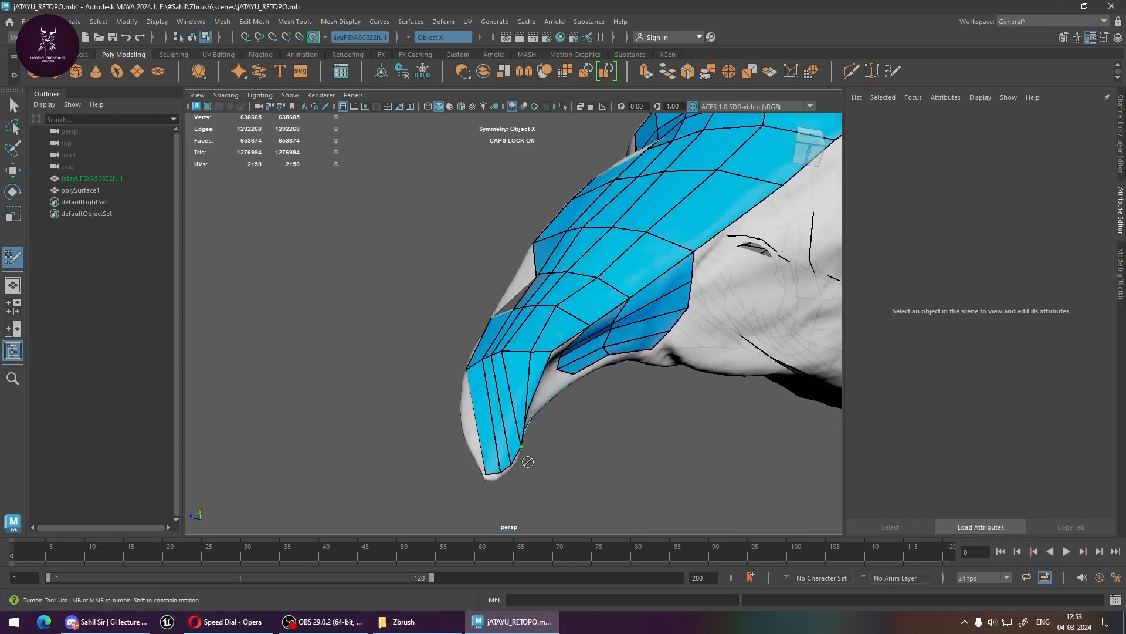
right_click_drag(527, 461, 667, 389, "alt")
middle_click_drag(667, 389, 572, 453, "alt")
left_click_drag(592, 367, 592, 349, "shift")
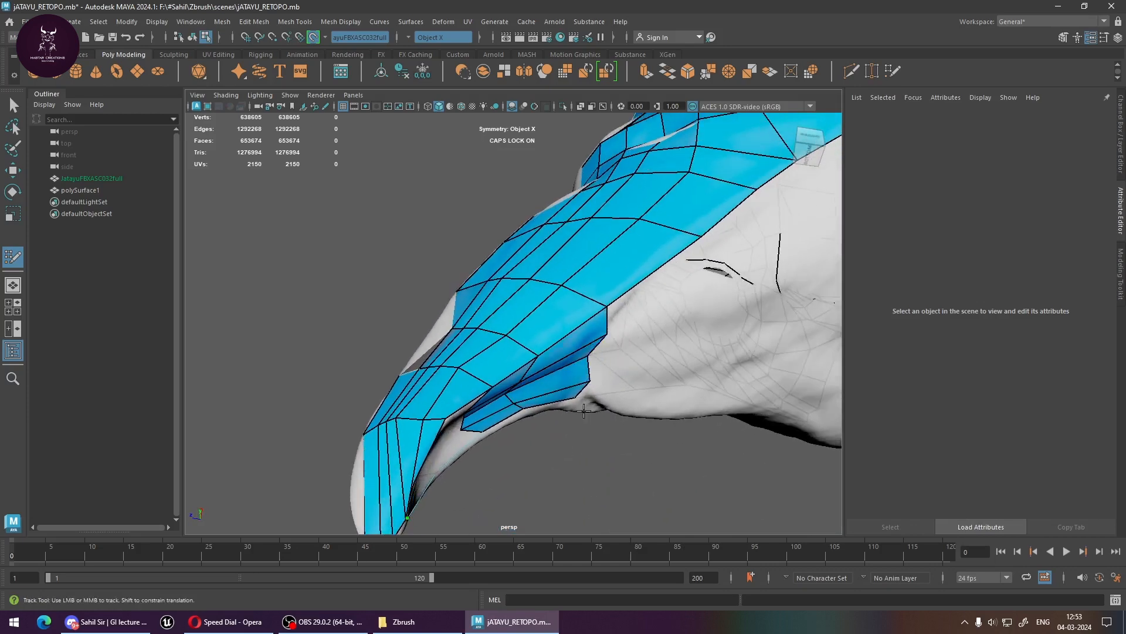
mouse_move(583, 410)
left_mouse_down("alt")
mouse_move(495, 452)
mouse_move(569, 325)
mouse_move(573, 393)
mouse_move(638, 241)
mouse_move(568, 339)
mouse_move(532, 274)
left_mouse_up("alt")
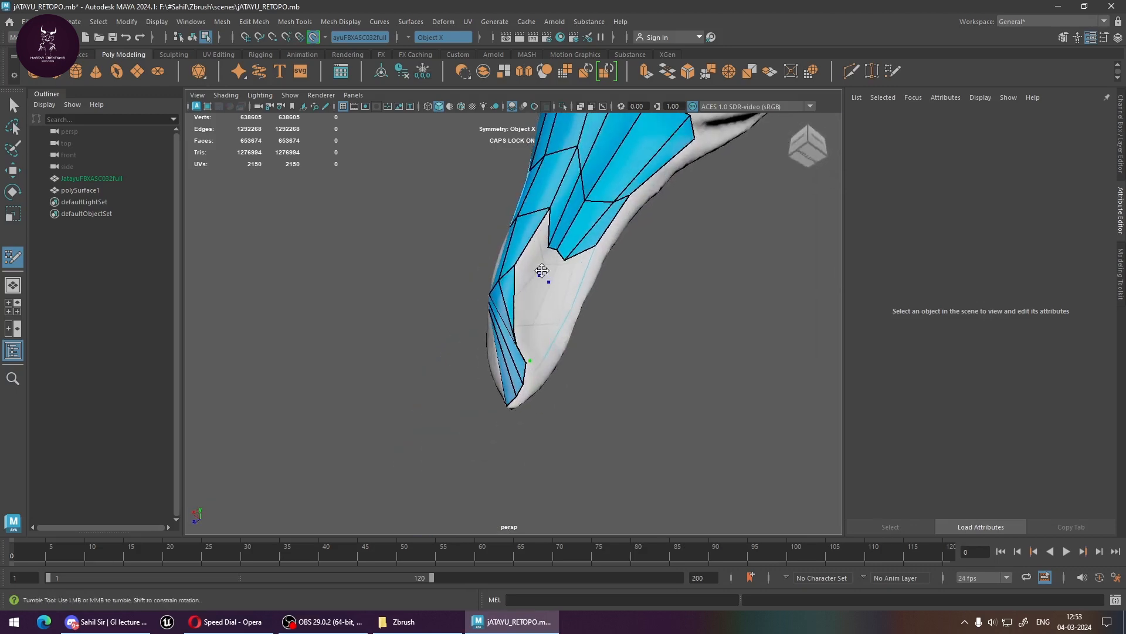
left_click(545, 266, "shift")
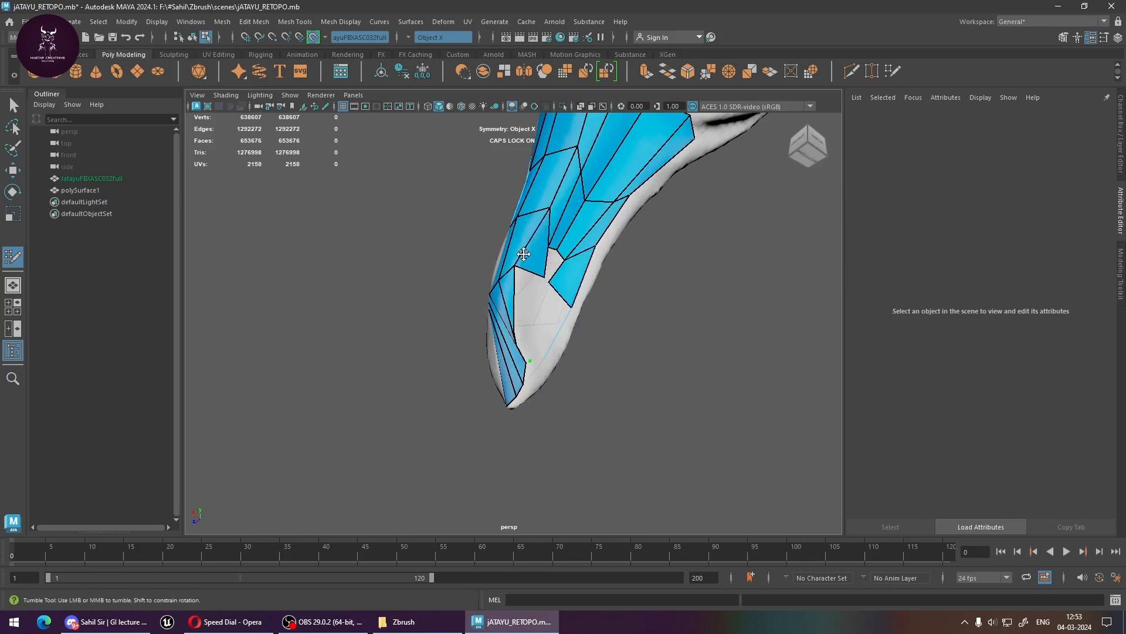
right_click_drag(538, 272, 581, 247, "alt")
left_click_drag(564, 229, 487, 176)
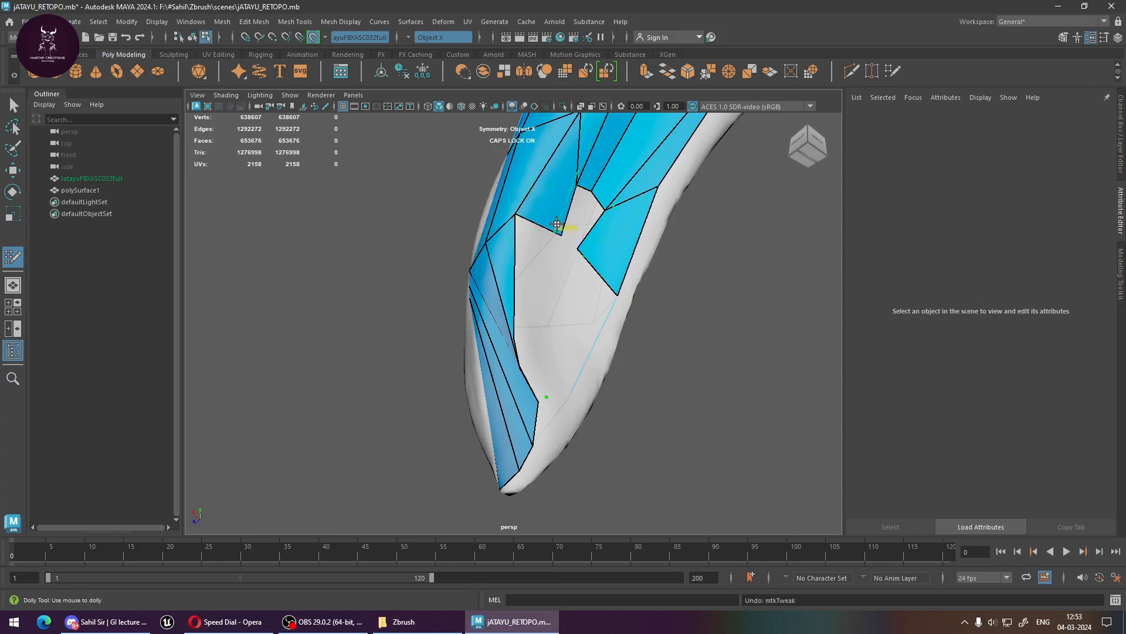
key("ctrl+z")
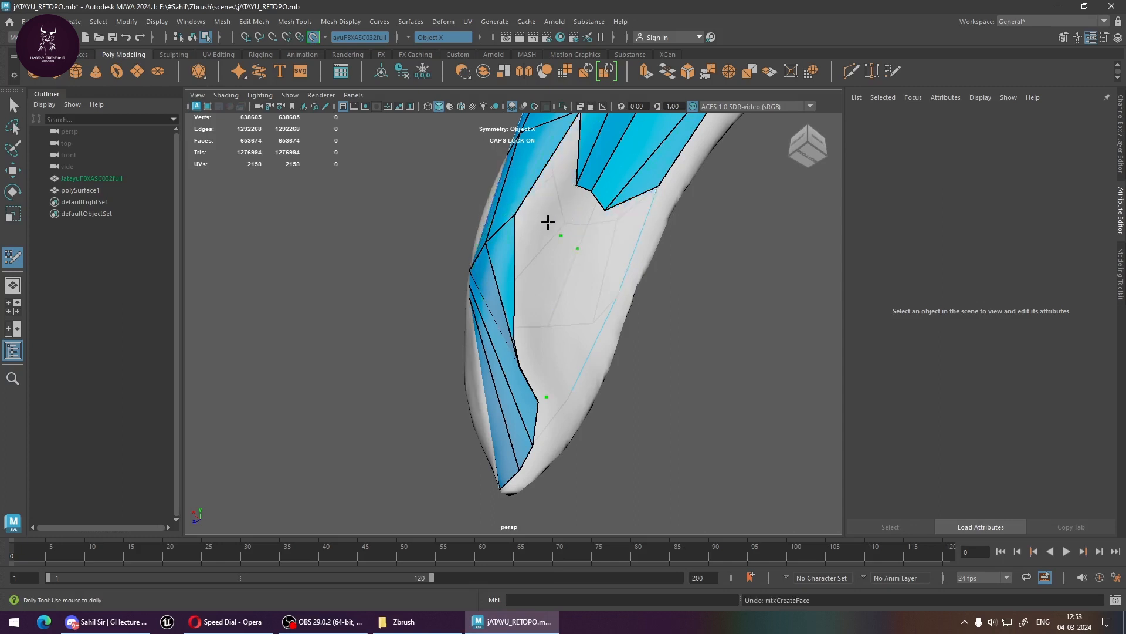
Fill mirrored quads from the side wall to the centre strip on the beak's underside and even out their lower vertices
left_click(546, 220)
left_click(561, 156, "shift")
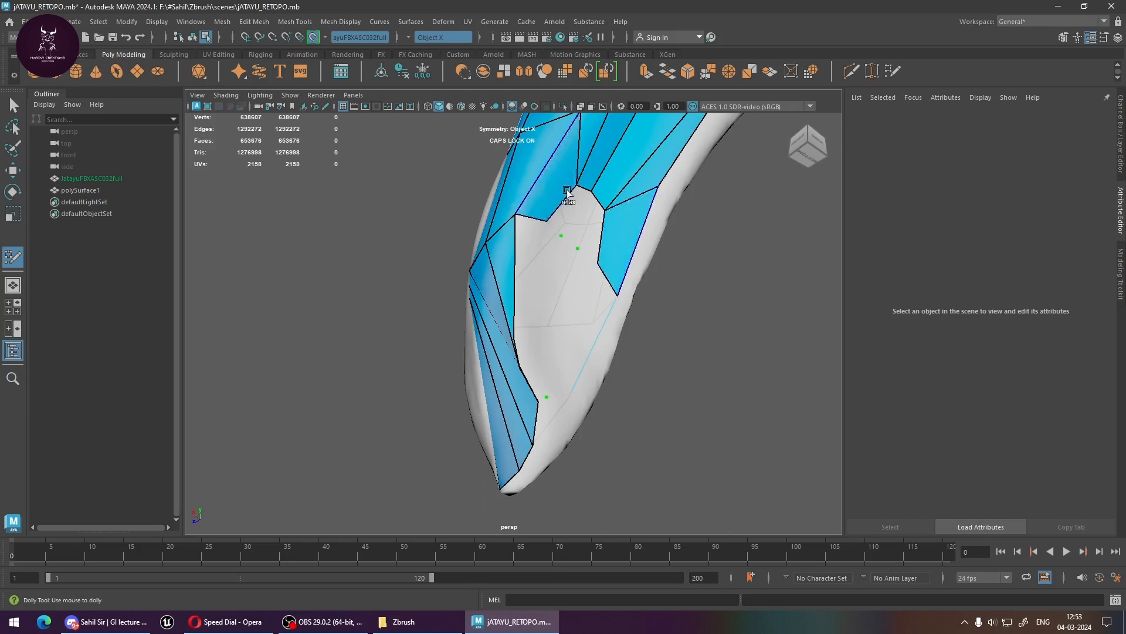
left_click(568, 208, "shift")
left_click_drag(563, 239, 587, 253)
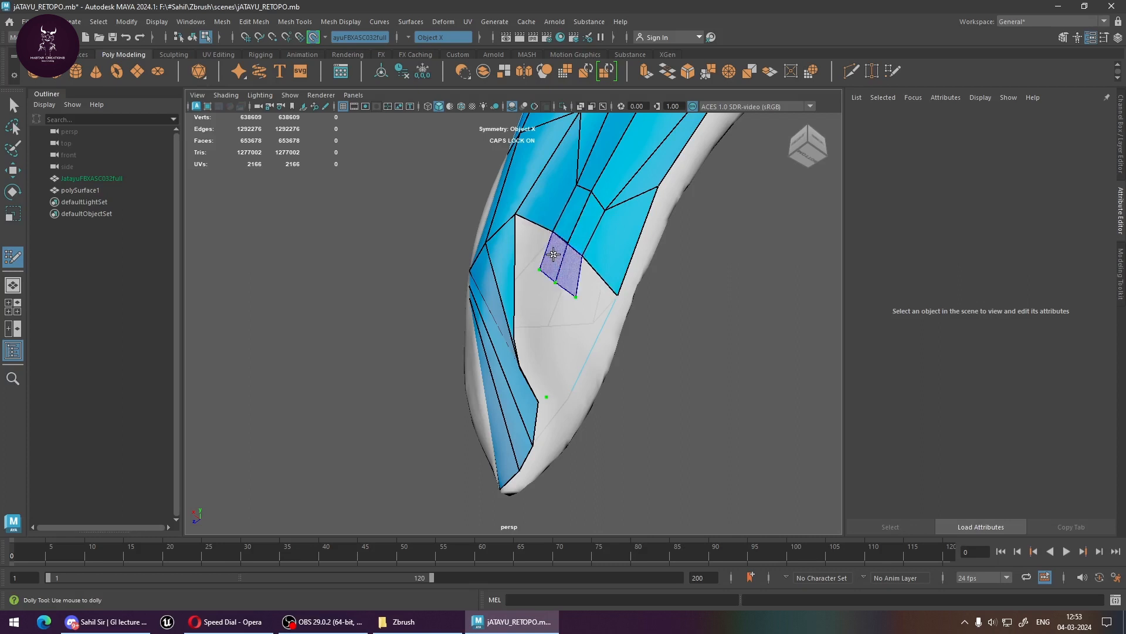
Continue the beak's underside toward the tip with four more mirrored pairs of quads along the centre and side wall
left_click(554, 255, "shift")
left_click(535, 247, "shift")
left_click_drag(548, 319, 522, 309, "alt")
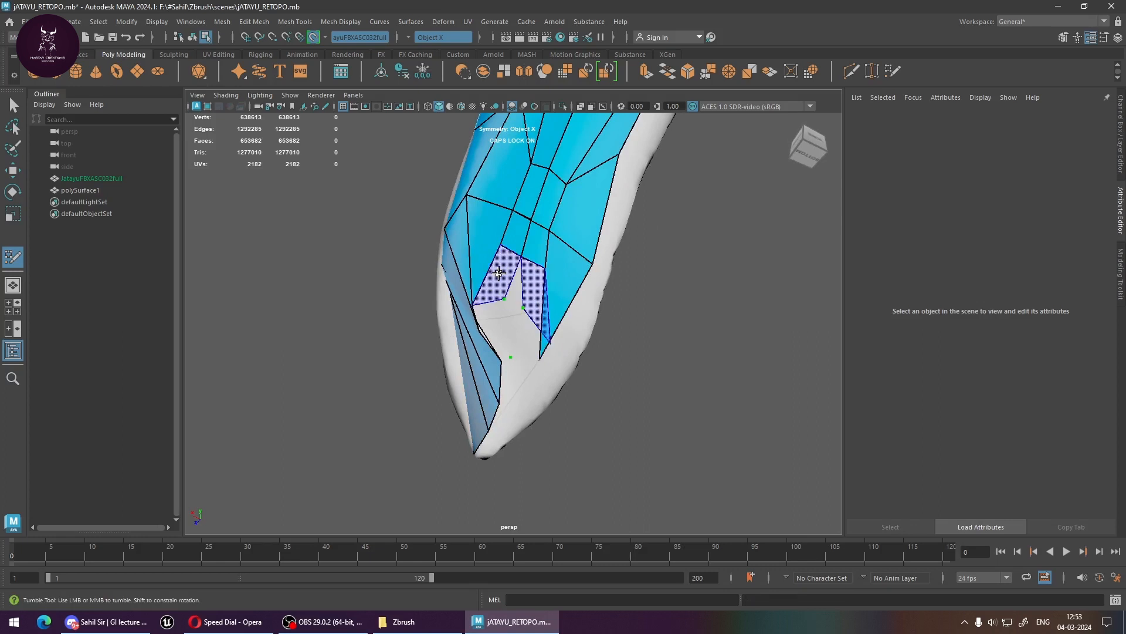
left_click(499, 276, "shift")
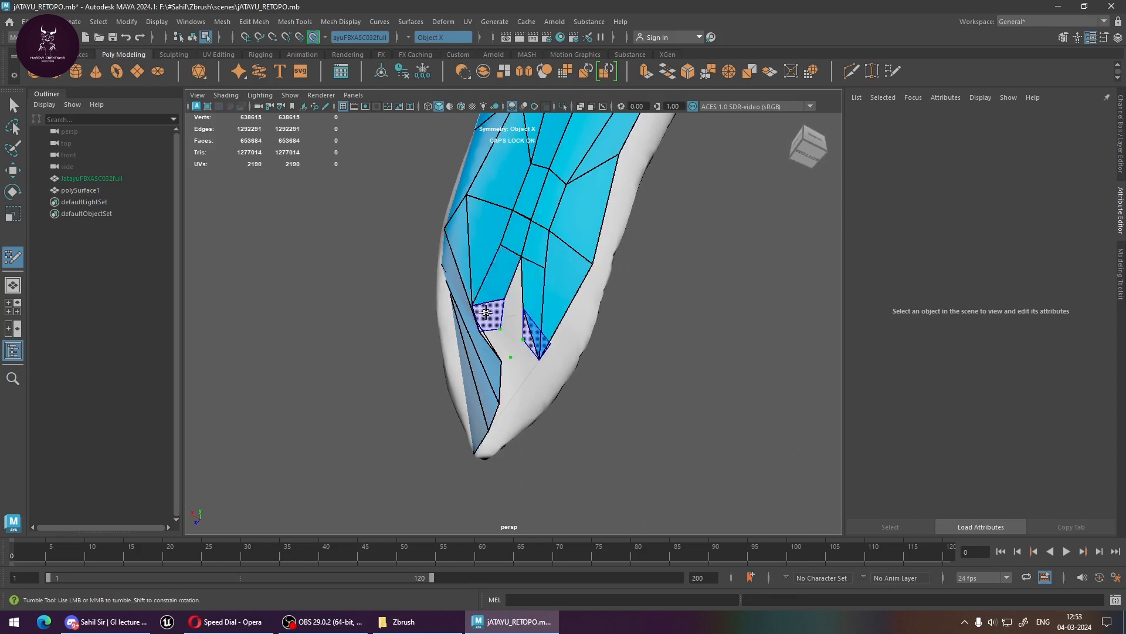
left_click(499, 327, "shift")
Merge the two split pairs of inner vertices onto the centre line of the beak's underside
left_click_drag(521, 356, 517, 328, "alt")
middle_click_drag(517, 328, 492, 321, "alt")
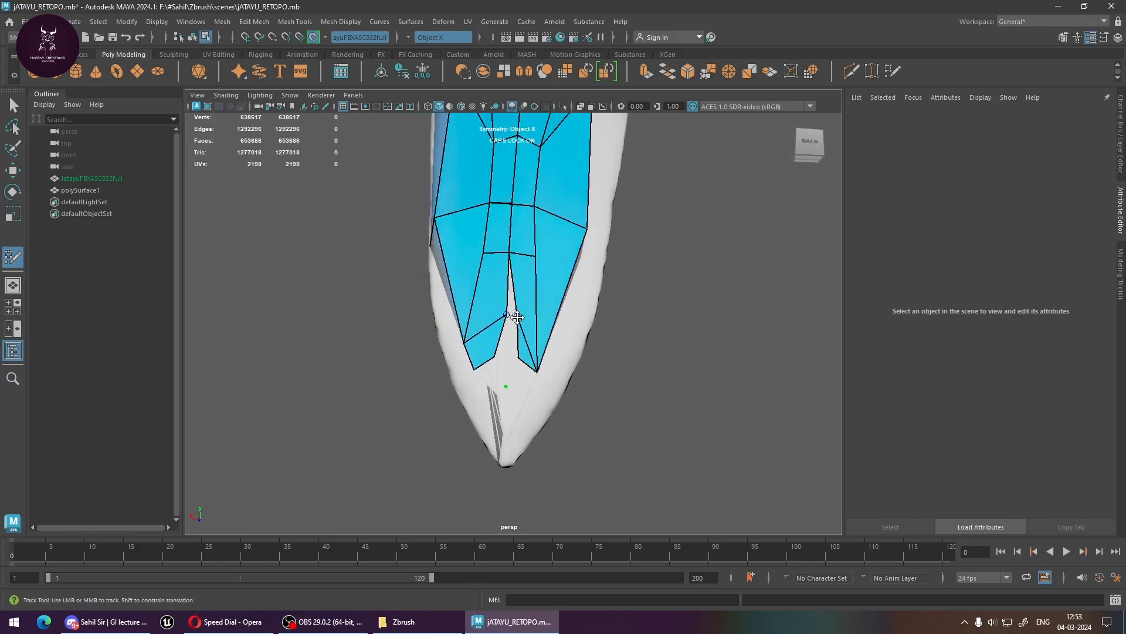
left_click_drag(517, 317, 508, 315)
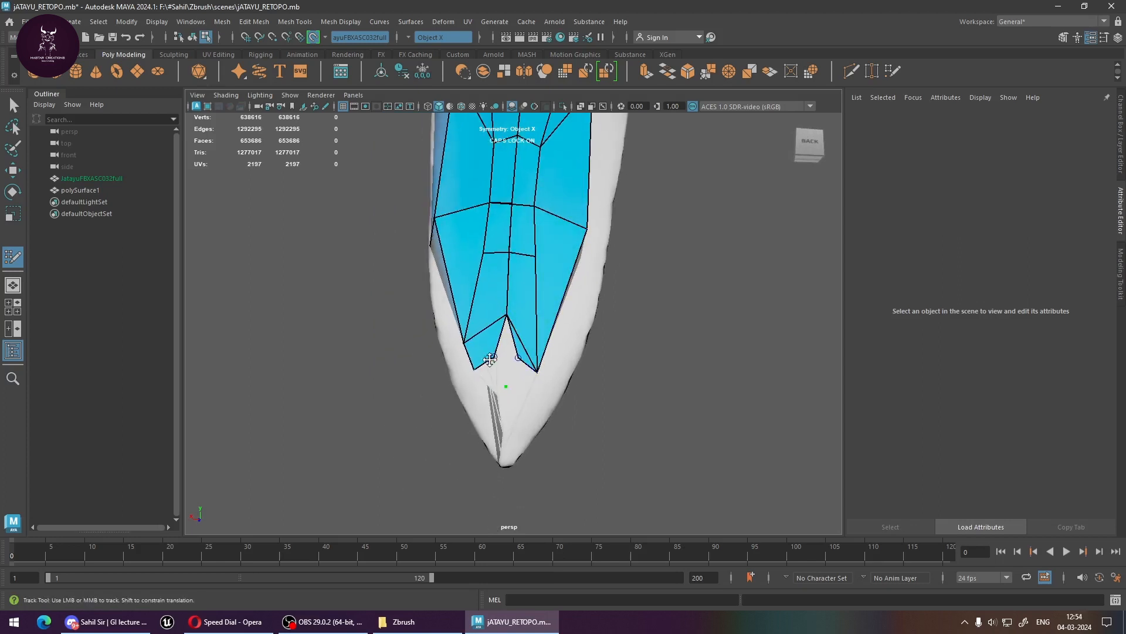
left_click_drag(492, 357, 507, 358)
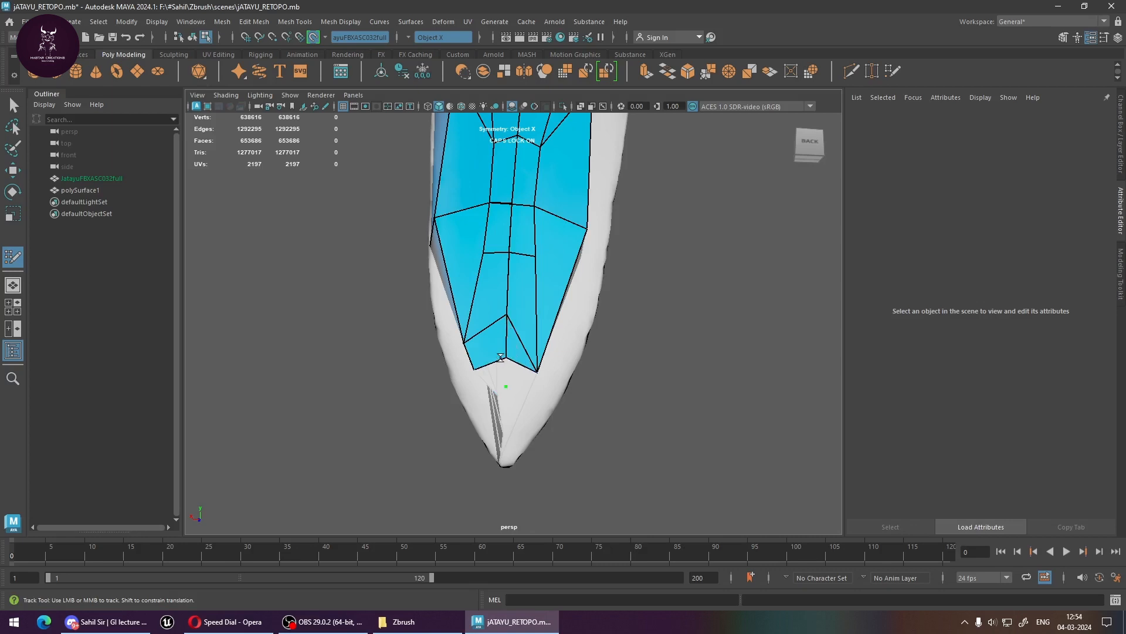
Undo the trial vertex dots placed in the open gap ahead of the underside faces near the beak tip
middle_click_drag(516, 365, 544, 299, "alt")
left_click_drag(548, 352, 485, 367, "alt")
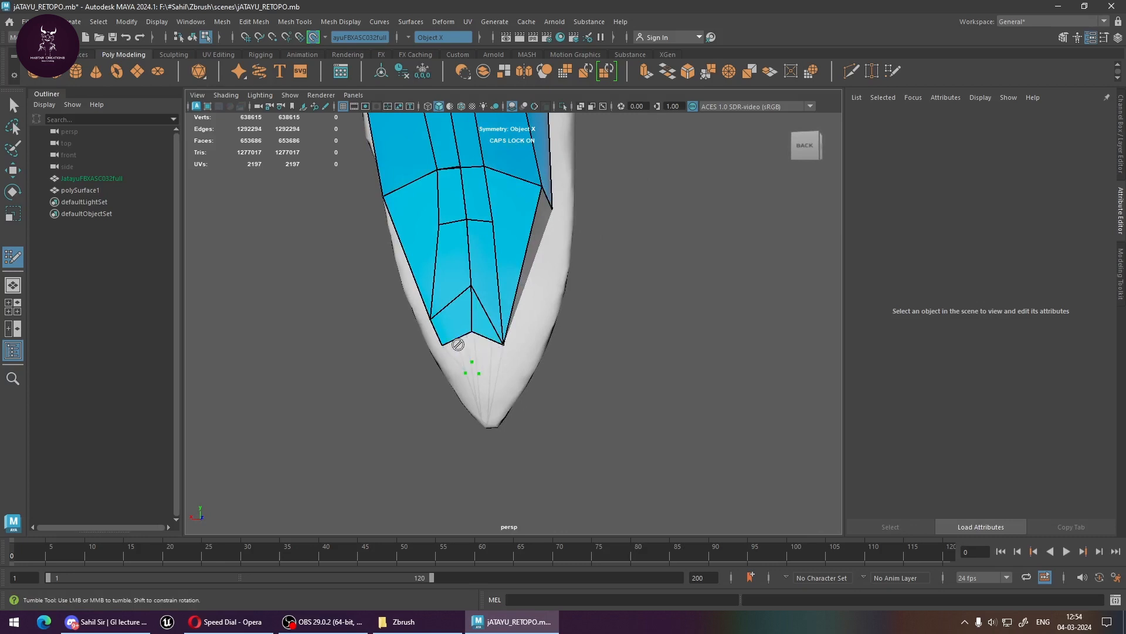
key("ctrl+z")
key("ctrl+z")
mouse_move(476, 355)
left_mouse_down("alt")
mouse_move(578, 309)
mouse_move(567, 281)
mouse_move(578, 302)
mouse_move(666, 254)
mouse_move(790, 304)
mouse_move(553, 325)
mouse_move(644, 188)
mouse_move(592, 346)
mouse_move(723, 376)
mouse_move(610, 370)
mouse_move(590, 352)
mouse_move(569, 372)
mouse_move(531, 300)
mouse_move(520, 243)
mouse_move(454, 248)
mouse_move(440, 318)
left_mouse_up("alt")
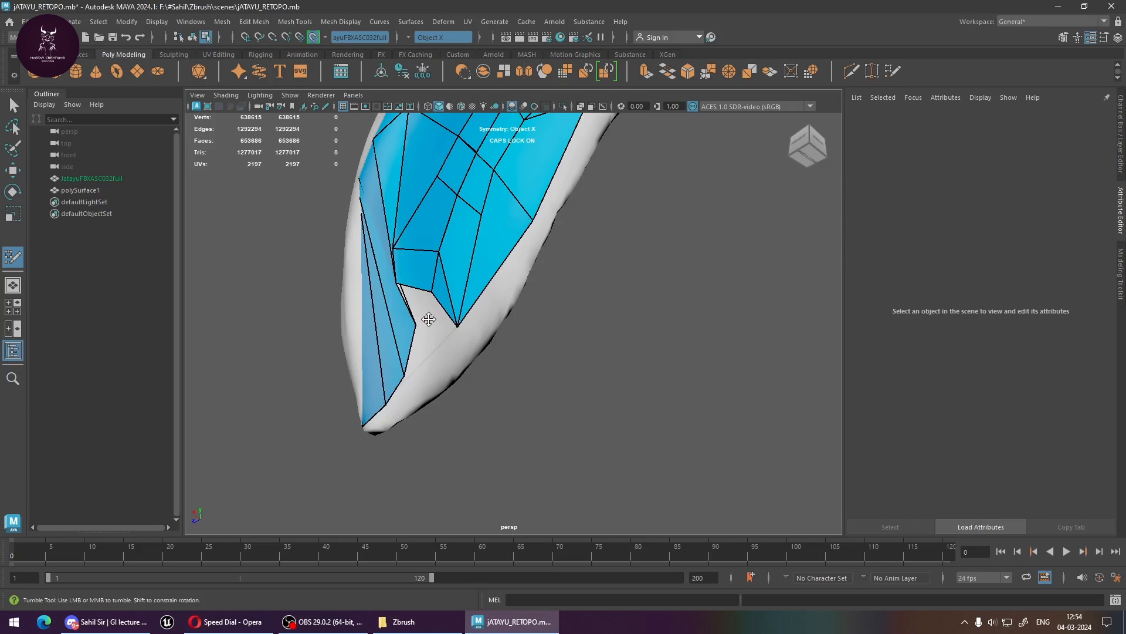
left_click_drag(478, 357, 433, 353, "alt")
right_click_drag(416, 331, 511, 368, "alt")
mouse_move(468, 345)
middle_mouse_down("alt")
mouse_move(598, 303)
mouse_move(483, 343)
middle_mouse_up("alt")
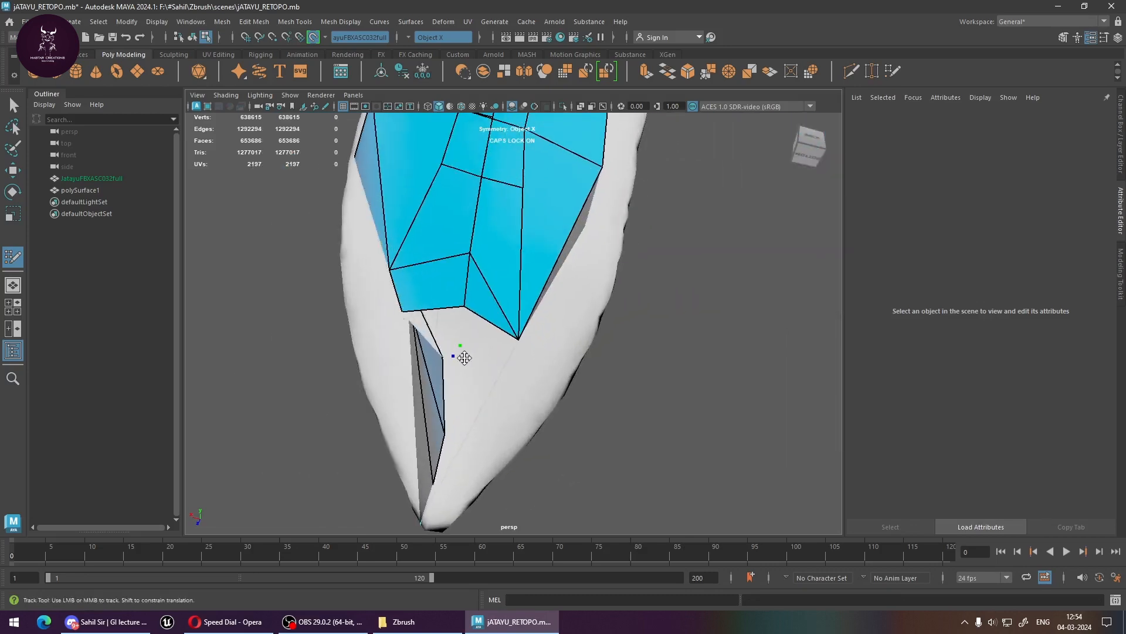
key("ctrl+z")
key("ctrl+z")
Try to fill a mirrored pair of faces in the gap near the beak tip, and undo the fill with its tweaks
left_click(467, 359)
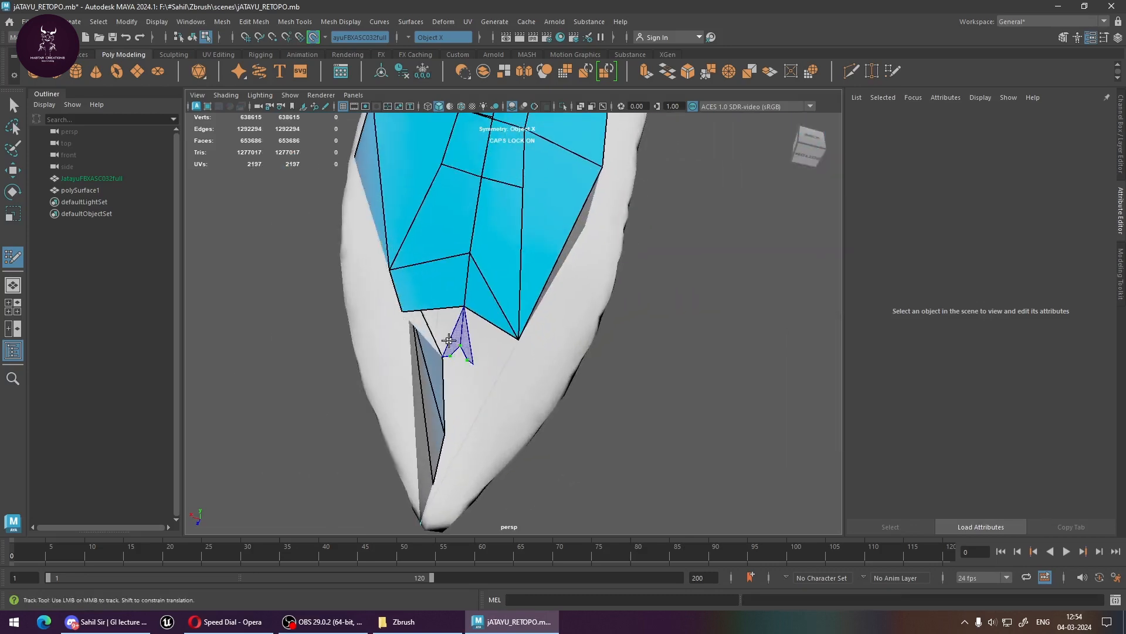
left_click(449, 330, "shift")
left_click_drag(467, 368, 523, 337, "alt")
key("ctrl+z")
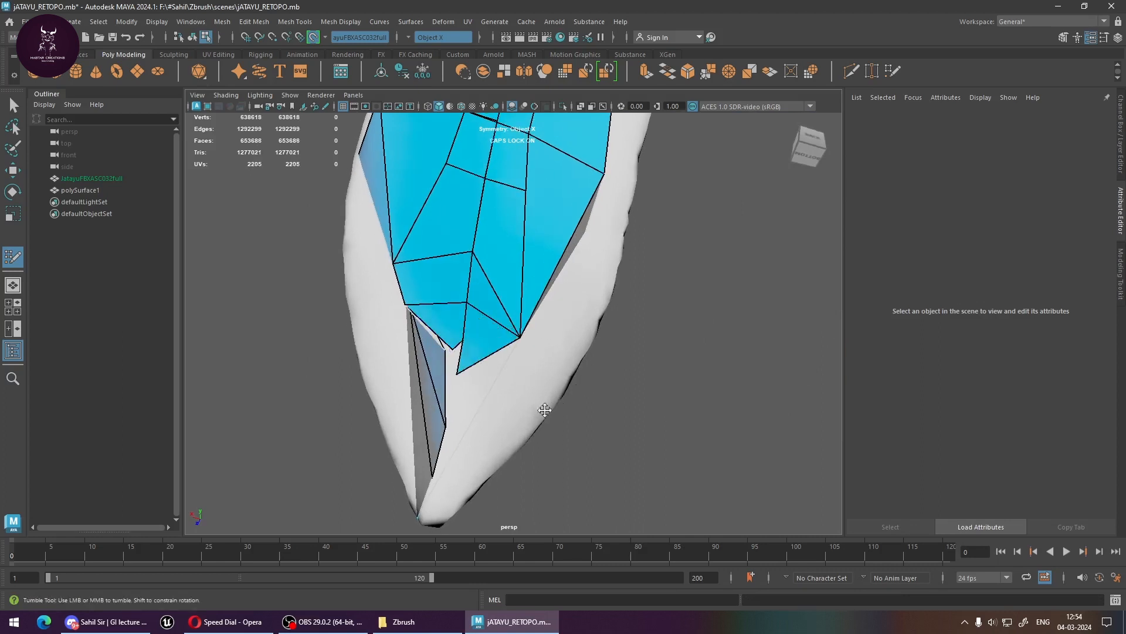
key("ctrl+z")
key("ctrl+z")
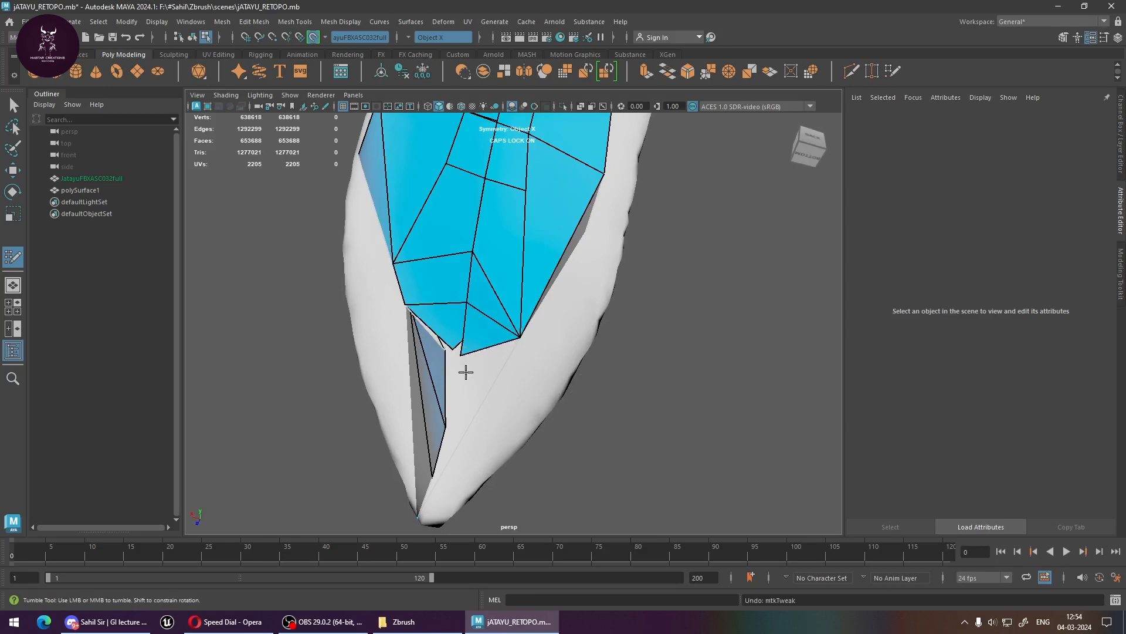
left_click_drag(433, 360, 493, 343, "alt")
key("ctrl+z")
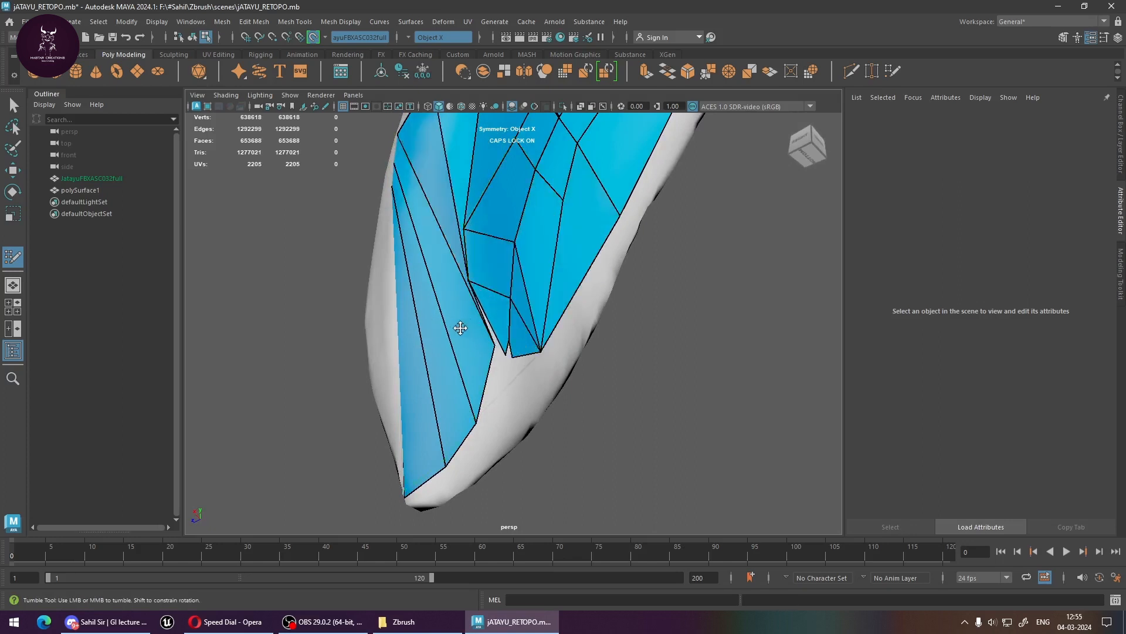
key("ctrl+z")
key("ctrl+z")
key("ctrl+z")
key("ctrl+z")
mouse_move(526, 341)
left_mouse_down("alt")
mouse_move(454, 354)
mouse_move(572, 370)
mouse_move(502, 331)
mouse_move(484, 304)
mouse_move(498, 311)
left_mouse_up("alt")
left_click(472, 243, "ctrl+shift")
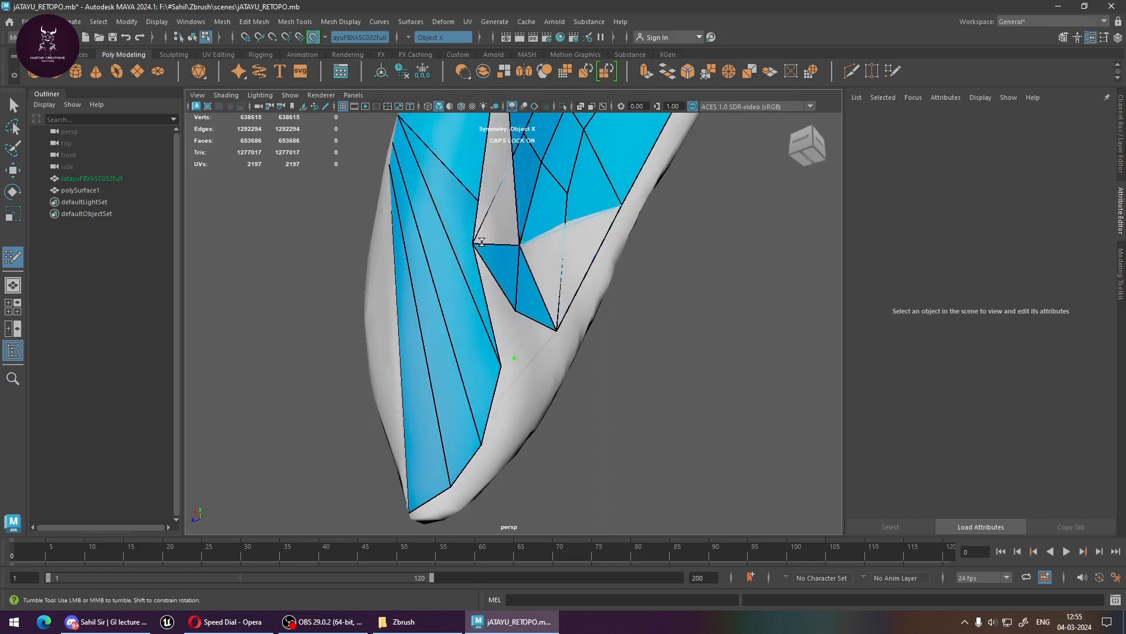
key("ctrl+z")
key("ctrl+z")
key("ctrl+z")
key("ctrl+y")
key("ctrl+y")
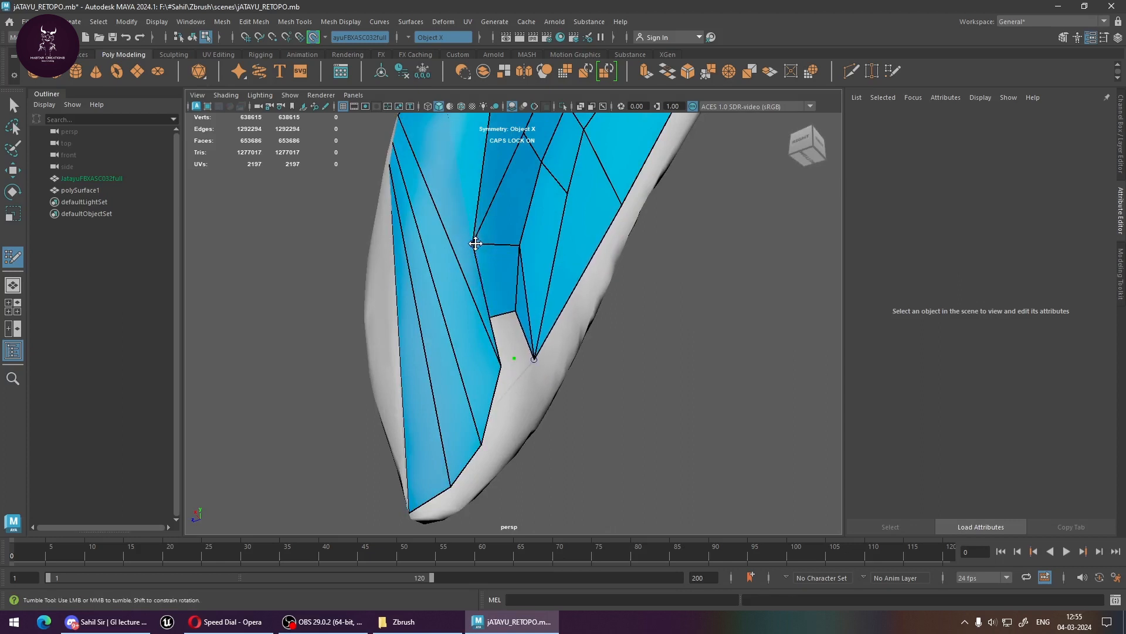
Move the side vertices of the beak's underside to even out the narrow quads, and merge the split vertices on the centre line
left_click_drag(475, 243, 497, 247)
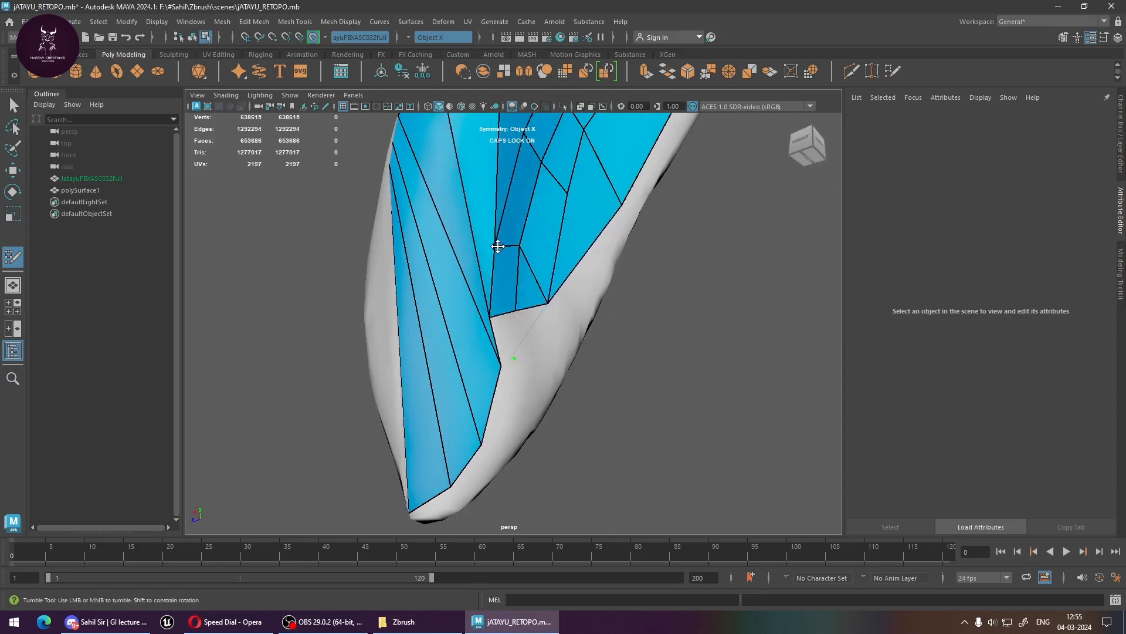
mouse_move(633, 312)
left_mouse_down("alt")
mouse_move(574, 334)
mouse_move(586, 330)
mouse_move(535, 304)
mouse_move(673, 336)
mouse_move(606, 267)
mouse_move(563, 255)
left_mouse_up("alt")
left_click_drag(535, 175, 532, 189)
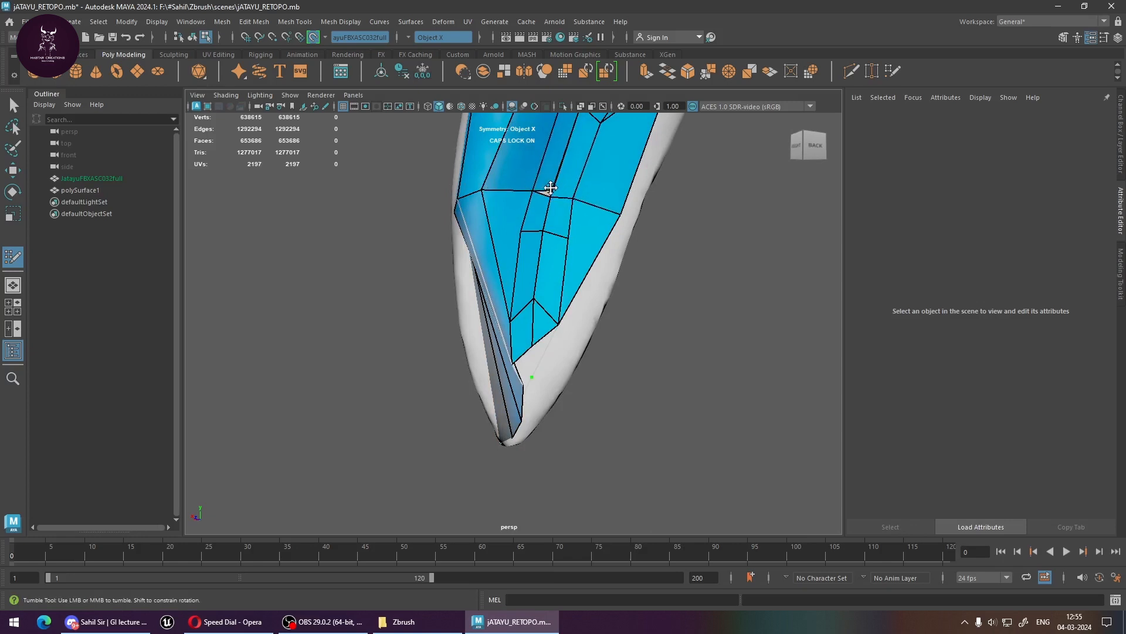
mouse_move(549, 194)
left_mouse_down()
mouse_move(548, 242)
mouse_move(552, 221)
left_mouse_up()
key("ctrl+z")
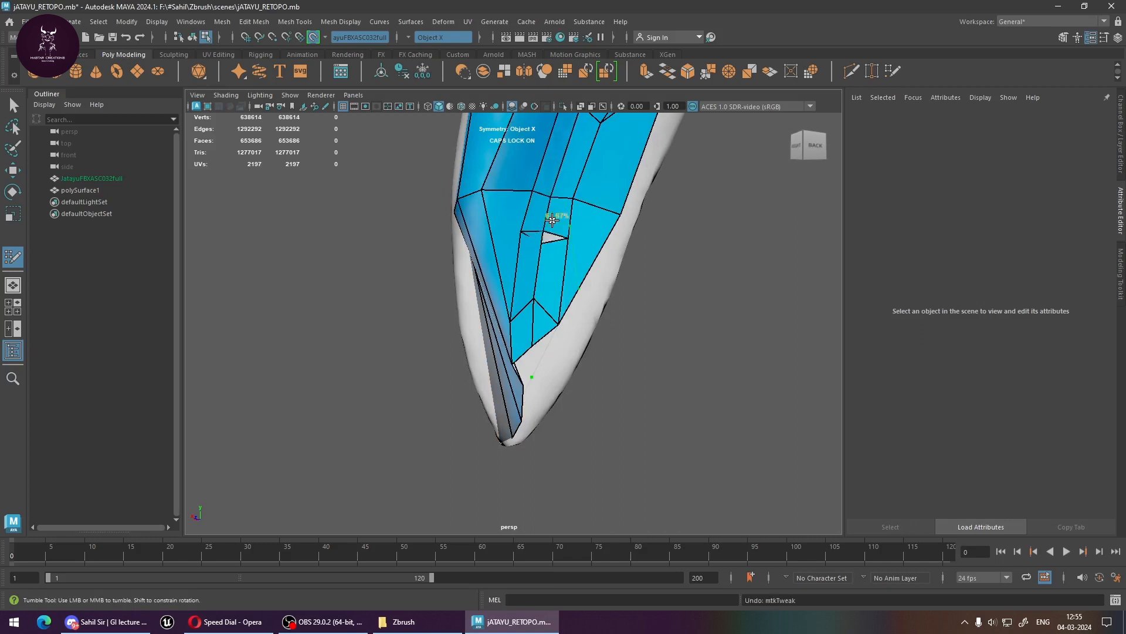
mouse_move(532, 303)
left_mouse_down()
mouse_move(534, 358)
mouse_move(566, 334)
left_mouse_up()
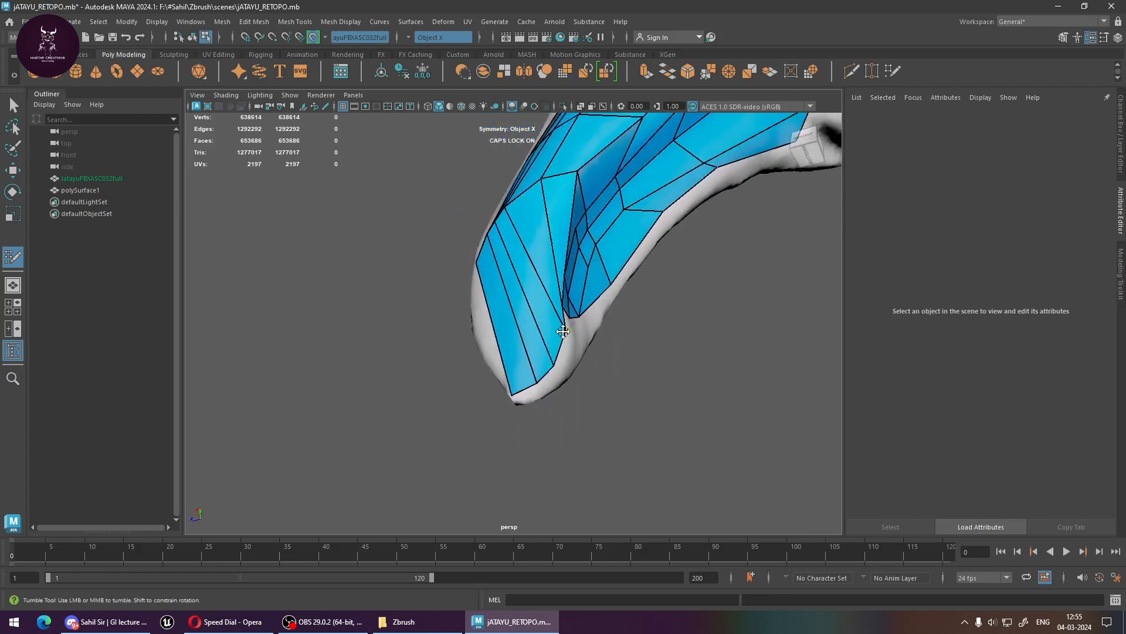
Shift the vertices along the lower edge of the beak tip closer to the sculpt's rim
left_click(552, 360, "ctrl")
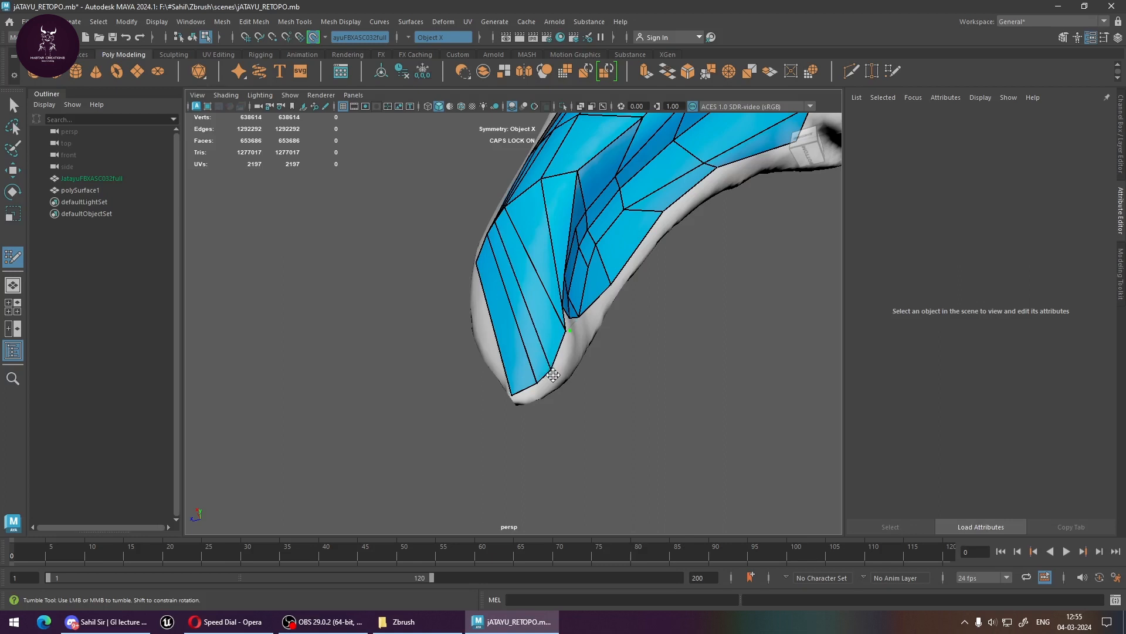
left_click_drag(537, 381, 535, 386)
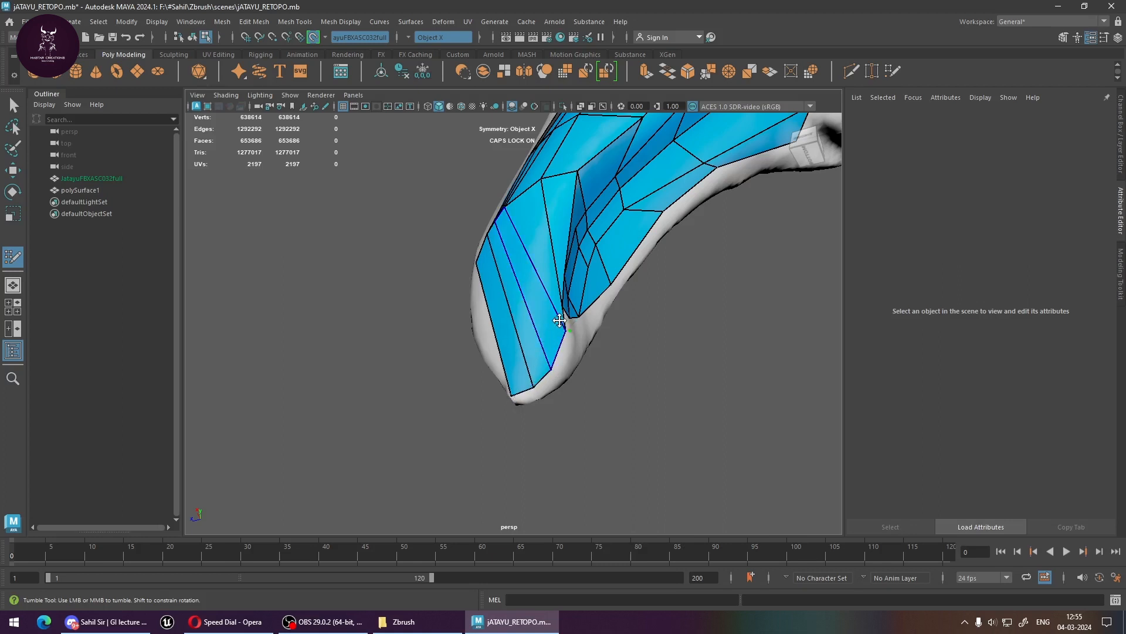
key("ctrl+z")
Relax the vertices across the narrow underside quads just behind the beak tip
mouse_move(557, 334)
left_mouse_down("alt")
mouse_move(543, 322)
mouse_move(538, 189)
mouse_move(540, 204)
mouse_move(515, 211)
mouse_move(548, 304)
mouse_move(614, 322)
mouse_move(566, 334)
left_mouse_up("alt")
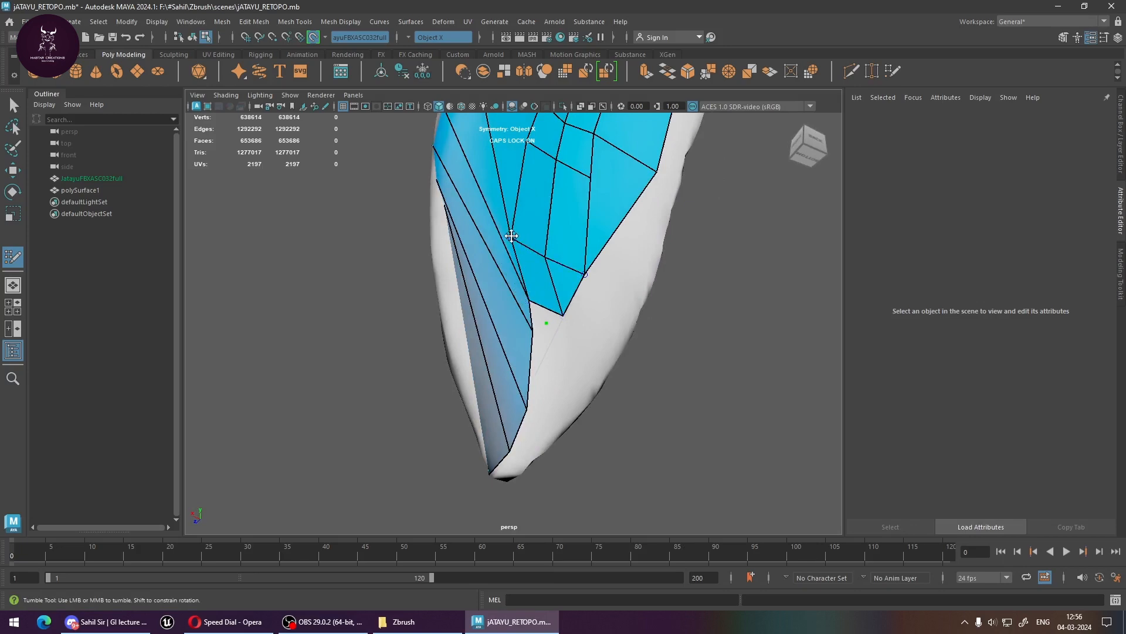
mouse_move(512, 236)
left_mouse_down("shift")
mouse_move(523, 231)
mouse_move(552, 255)
left_mouse_up("shift")
left_click_drag(578, 293, 625, 347, "alt")
right_click_drag(625, 347, 633, 355, "alt")
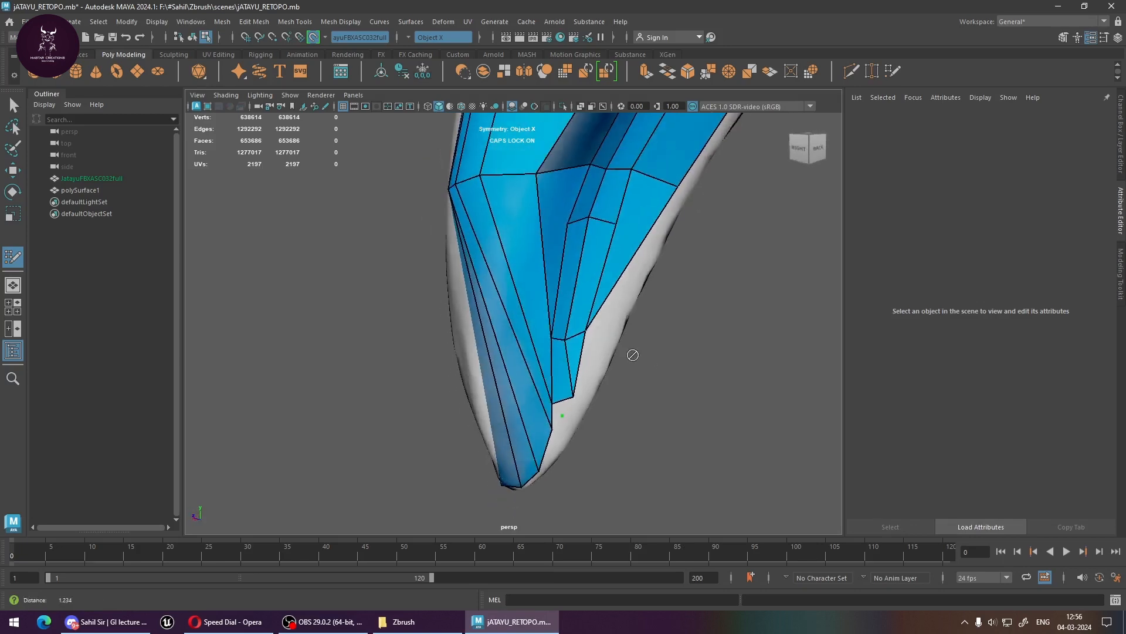
Fill another mirrored pair of quads toward the beak tip and place a vertex dot in the remaining gap
mouse_move(633, 355)
left_mouse_down("alt")
mouse_move(596, 382)
mouse_move(641, 302)
mouse_move(636, 314)
mouse_move(548, 339)
mouse_move(583, 322)
mouse_move(573, 344)
mouse_move(635, 361)
mouse_move(505, 234)
mouse_move(432, 256)
mouse_move(451, 221)
mouse_move(495, 304)
mouse_move(538, 327)
mouse_move(530, 389)
mouse_move(495, 322)
mouse_move(462, 369)
mouse_move(443, 329)
mouse_move(446, 340)
left_mouse_up("alt")
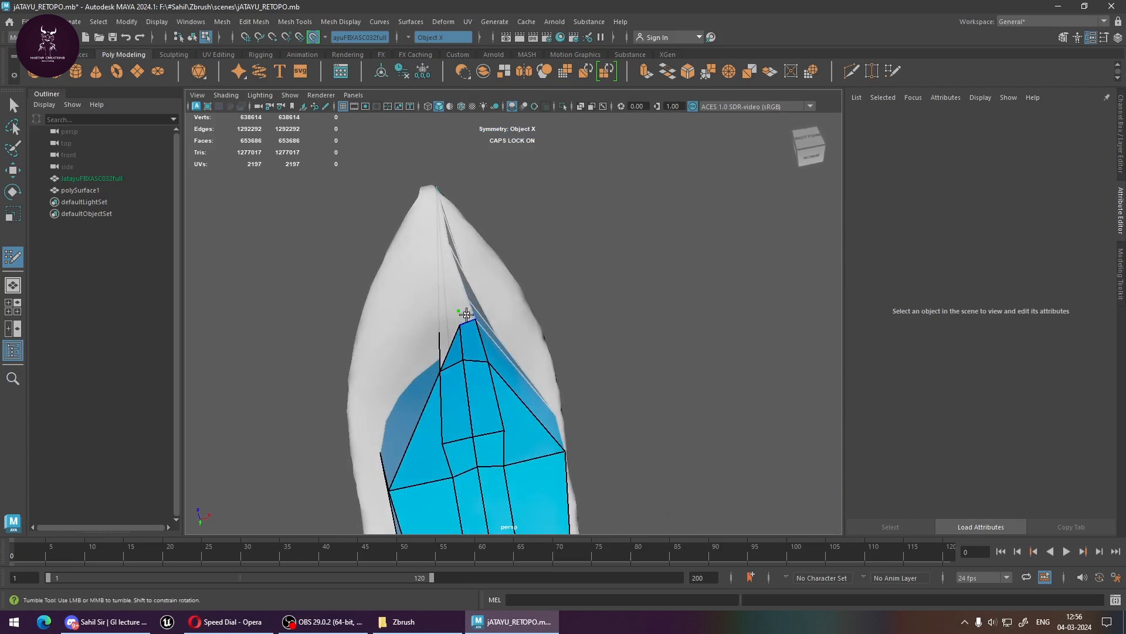
left_click(466, 315, "shift")
mouse_move(468, 329)
left_mouse_down("alt")
mouse_move(440, 365)
mouse_move(449, 322)
left_mouse_up("alt")
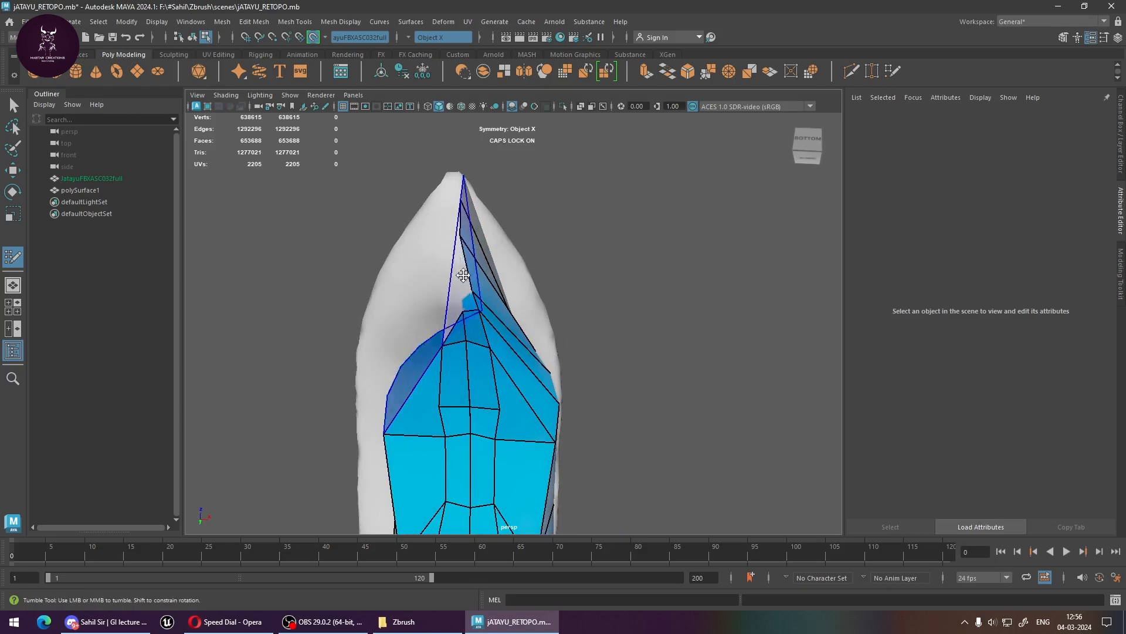
left_click_drag(459, 261, 549, 317, "alt")
left_click(452, 362)
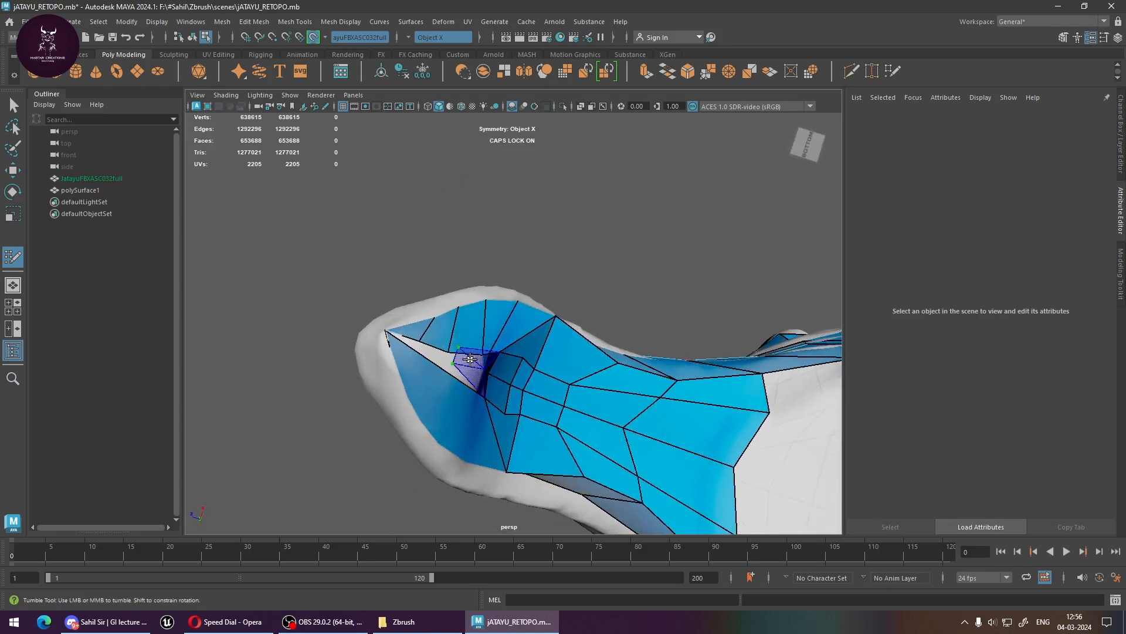
mouse_move(463, 360)
left_mouse_down("alt")
mouse_move(493, 358)
mouse_move(453, 321)
mouse_move(455, 291)
mouse_move(467, 319)
mouse_move(451, 338)
left_mouse_up("alt")
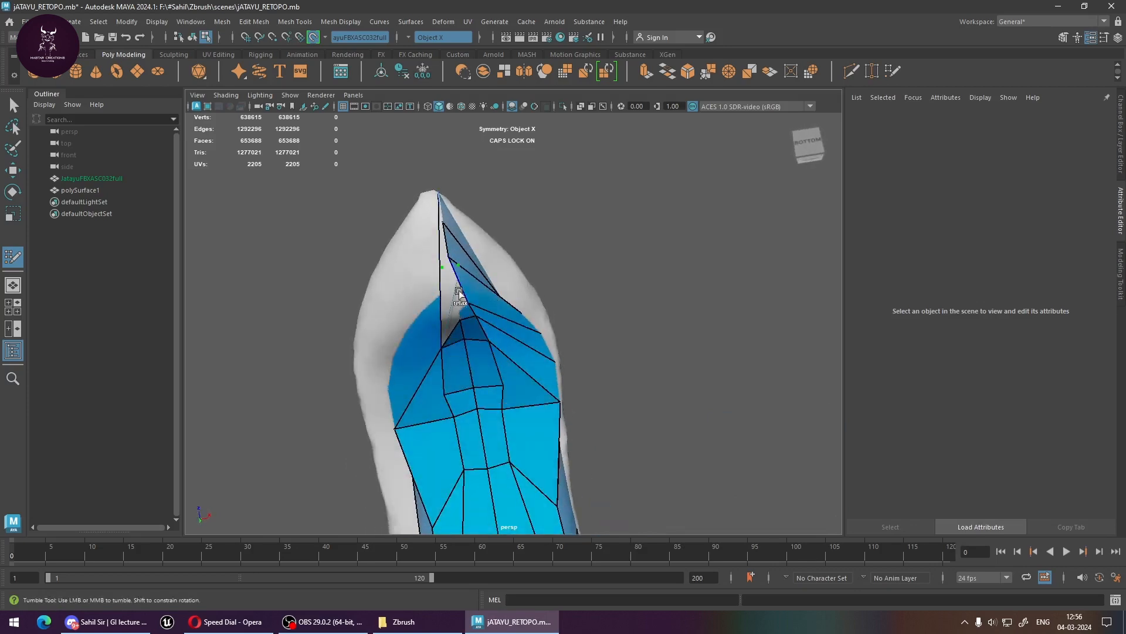
Examine the retopologized beak from below, from the side and together with the rest of the head
left_click_drag(454, 296, 634, 423, "alt")
middle_click_drag(633, 423, 495, 243, "alt")
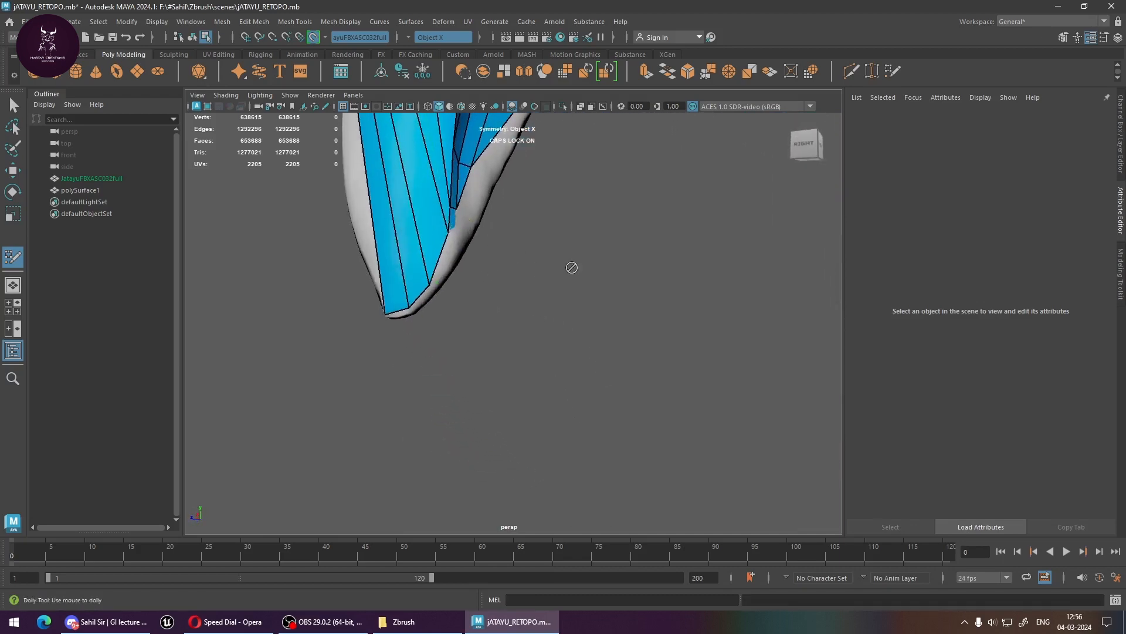
mouse_move(573, 264)
left_mouse_down("alt")
mouse_move(534, 276)
mouse_move(571, 249)
left_mouse_up("alt")
right_click_drag(570, 248, 450, 265, "alt")
mouse_move(450, 265)
left_mouse_down("alt")
mouse_move(662, 256)
mouse_move(710, 233)
left_mouse_up("alt")
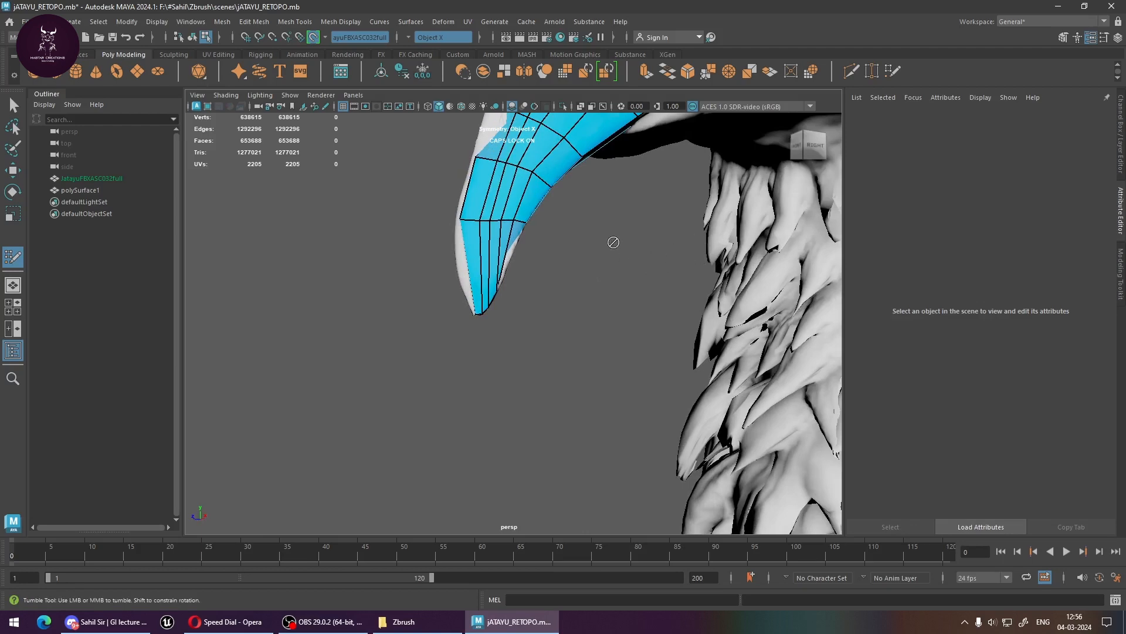
middle_click_drag(614, 242, 501, 407, "alt")
right_click_drag(501, 408, 412, 376, "alt")
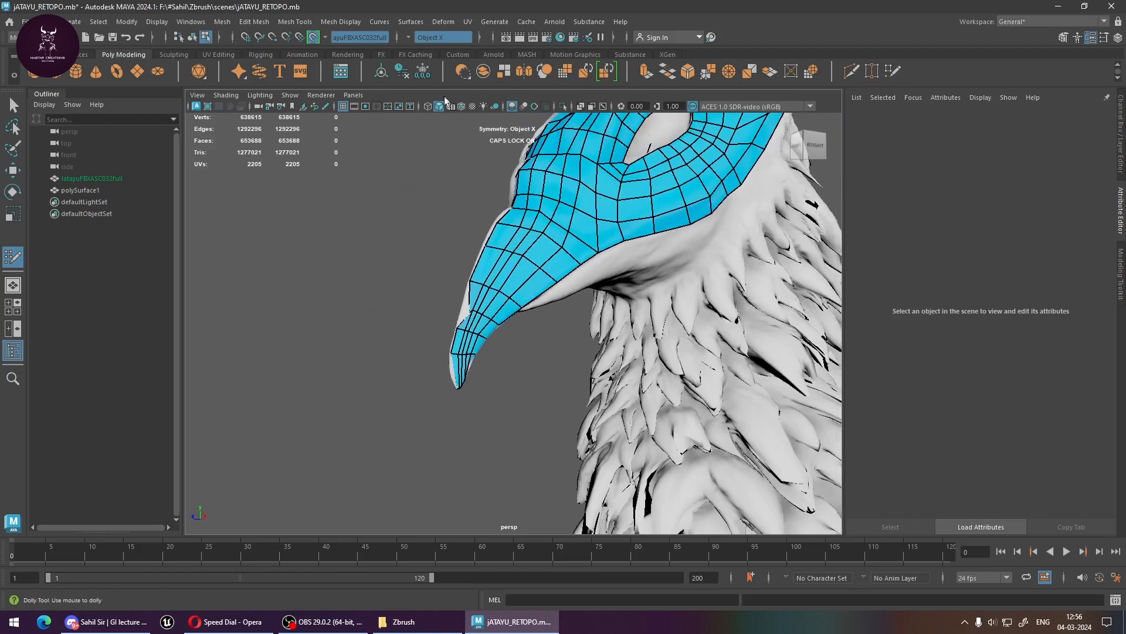
Disable the live surface, leave Quad Draw and return to object selection with the bird head in view
left_click(312, 37)
right_click_drag(542, 275, 470, 259, "alt")
left_click_drag(471, 260, 628, 236, "alt")
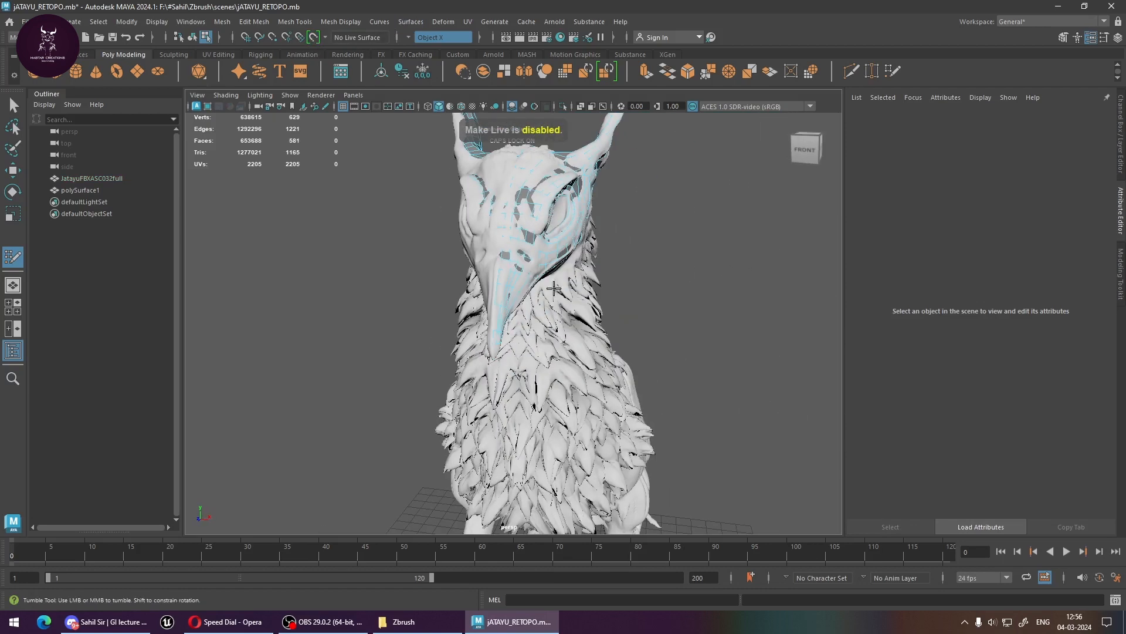
left_click(13, 105)
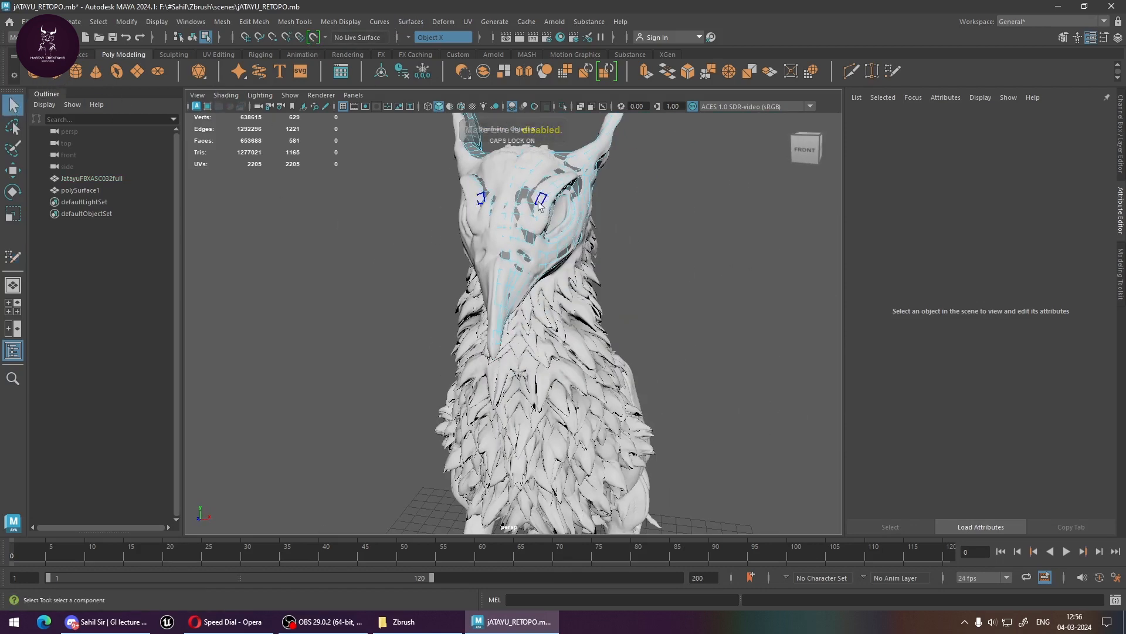
right_click_drag(656, 220, 726, 182)
left_click(675, 250)
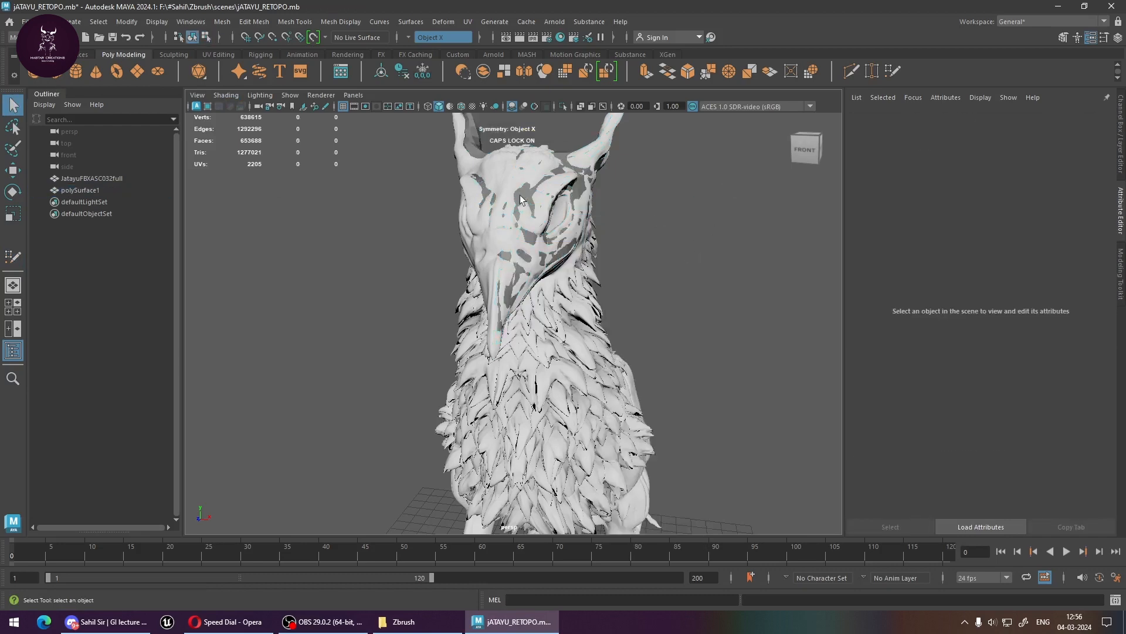
Duplicate the retopologized head mesh polySurface1 and move the copy along X, clear of the sculpt
left_click(603, 235)
key("w")
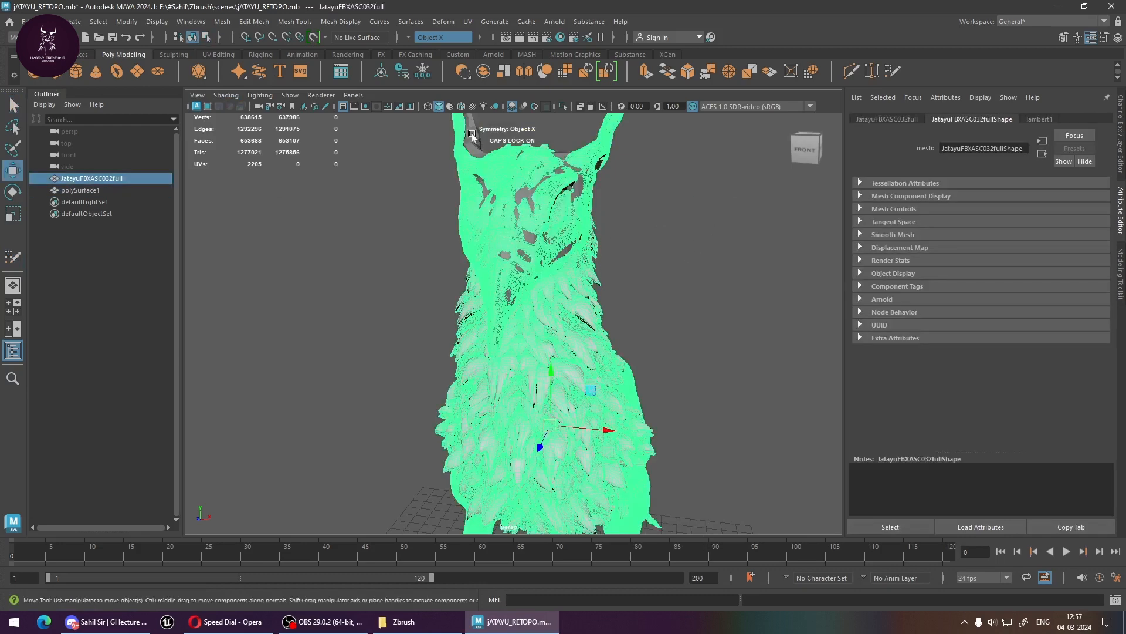
left_click(478, 146)
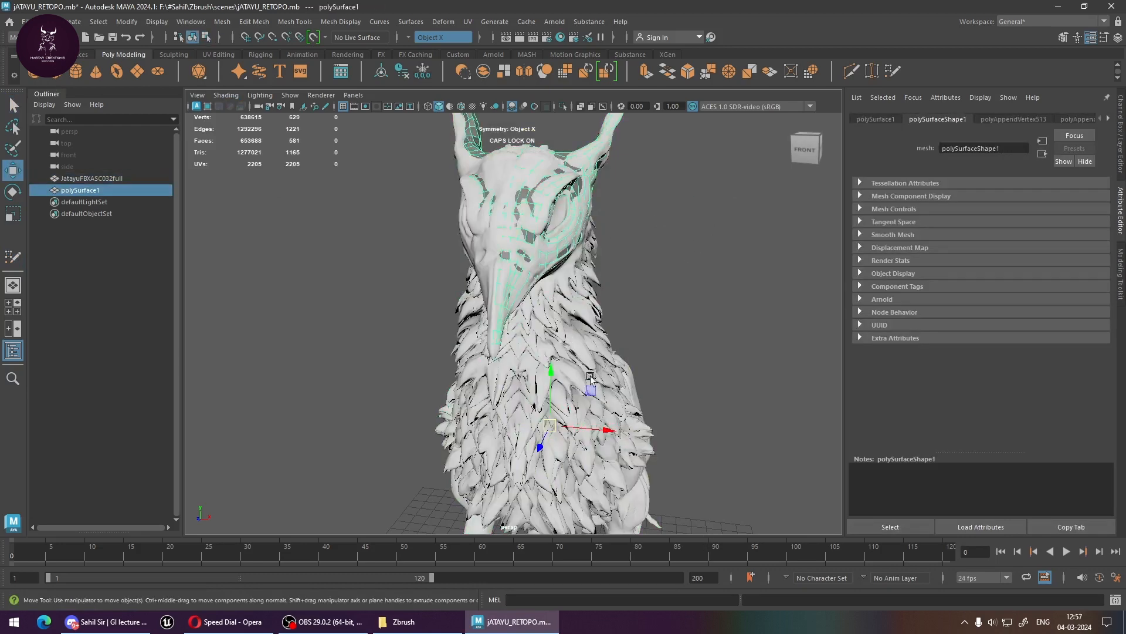
left_click_drag(600, 433, 864, 437, "shift")
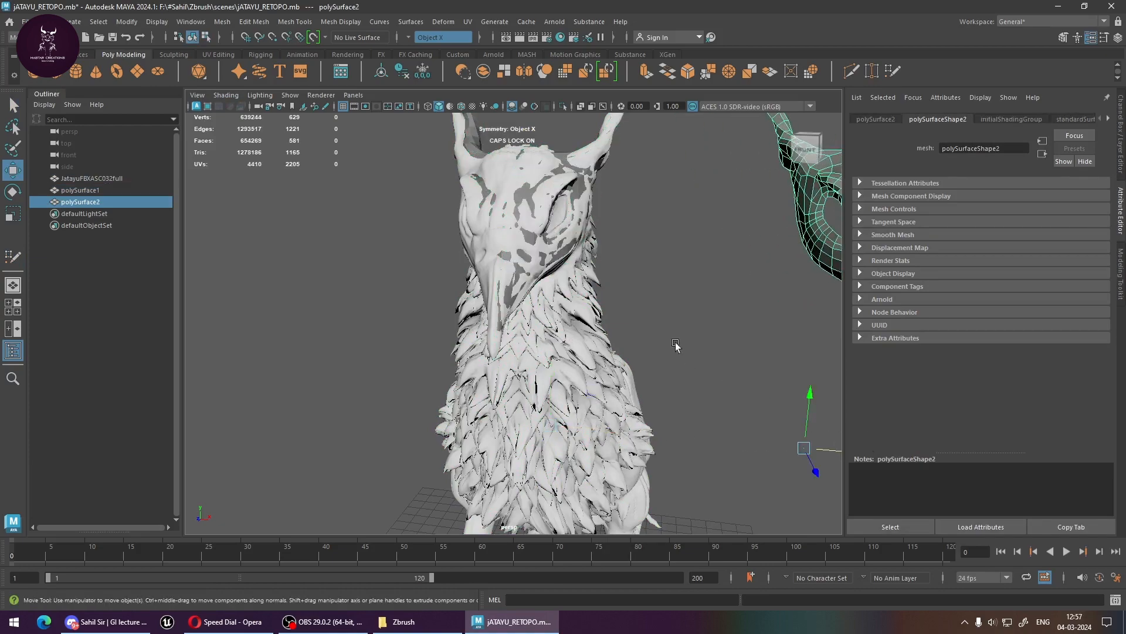
Soften the edges of the duplicated head mesh beside the sculpt
middle_click_drag(675, 343, 457, 336, "alt")
left_click_drag(457, 337, 368, 345, "alt")
left_click(657, 329)
scroll(658, 338, "down", 3)
left_click_drag(659, 340, 533, 272, "alt")
left_click(529, 237)
right_click_drag(529, 221, 659, 229, "shift")
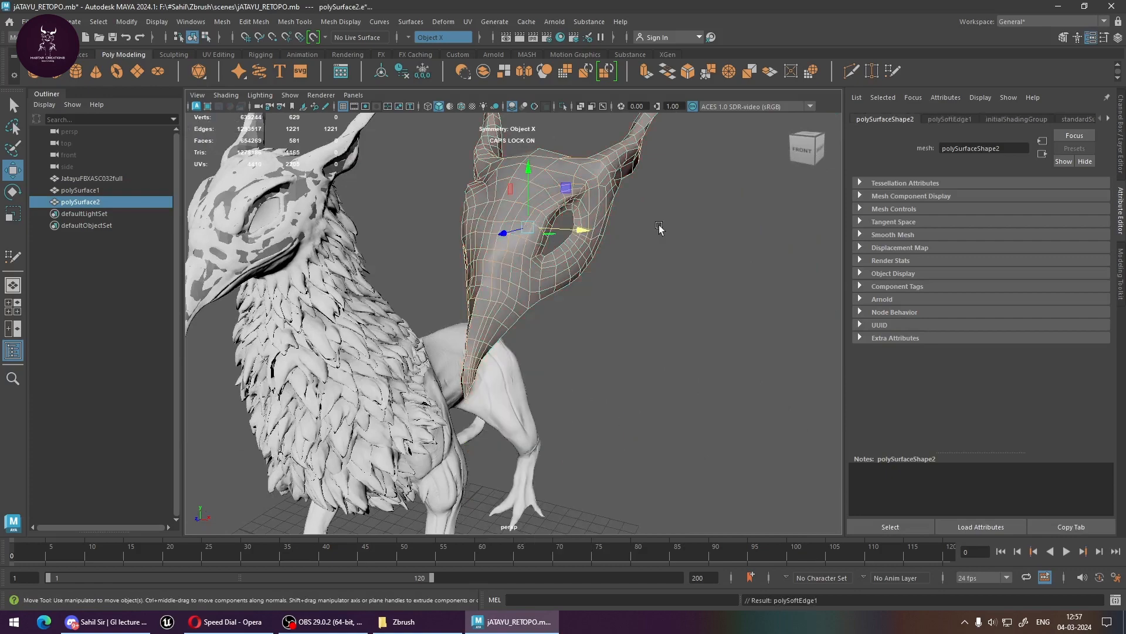
Compare the smooth-shaded copy with the sculpted head and delete the copy
left_click(684, 309)
left_click_drag(684, 309, 622, 228, "alt")
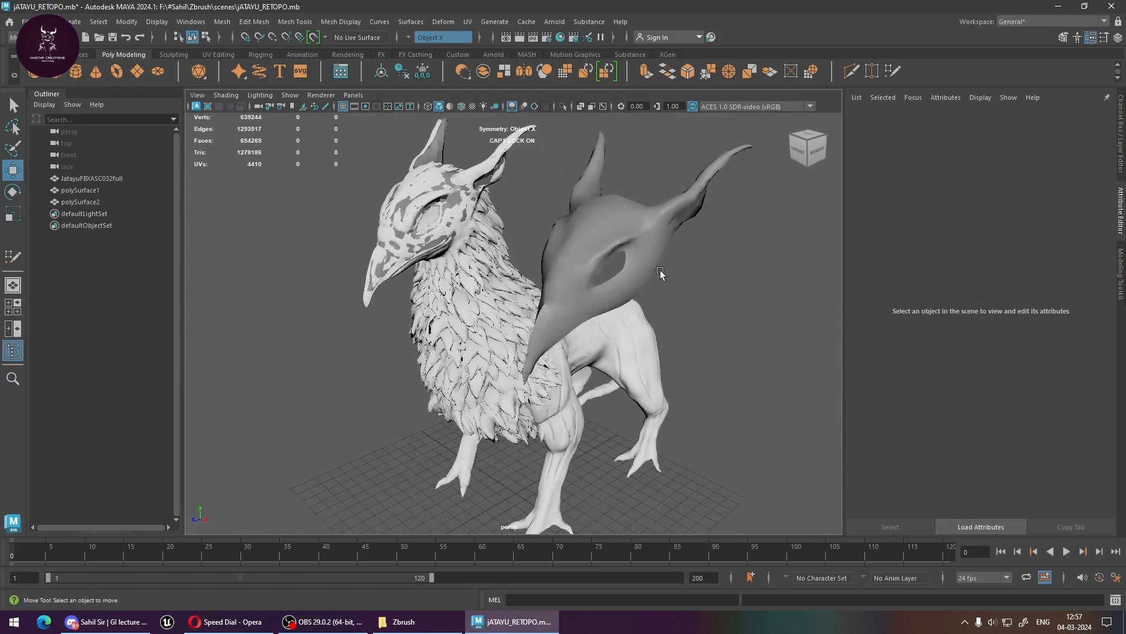
left_click(610, 224)
left_click(440, 202)
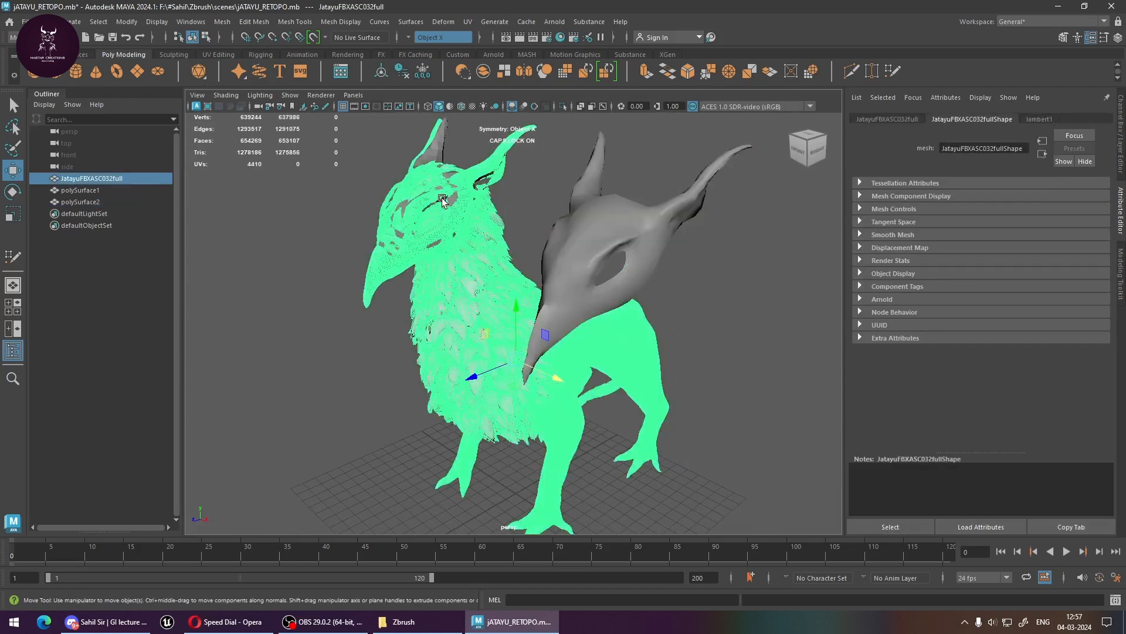
left_click(605, 225)
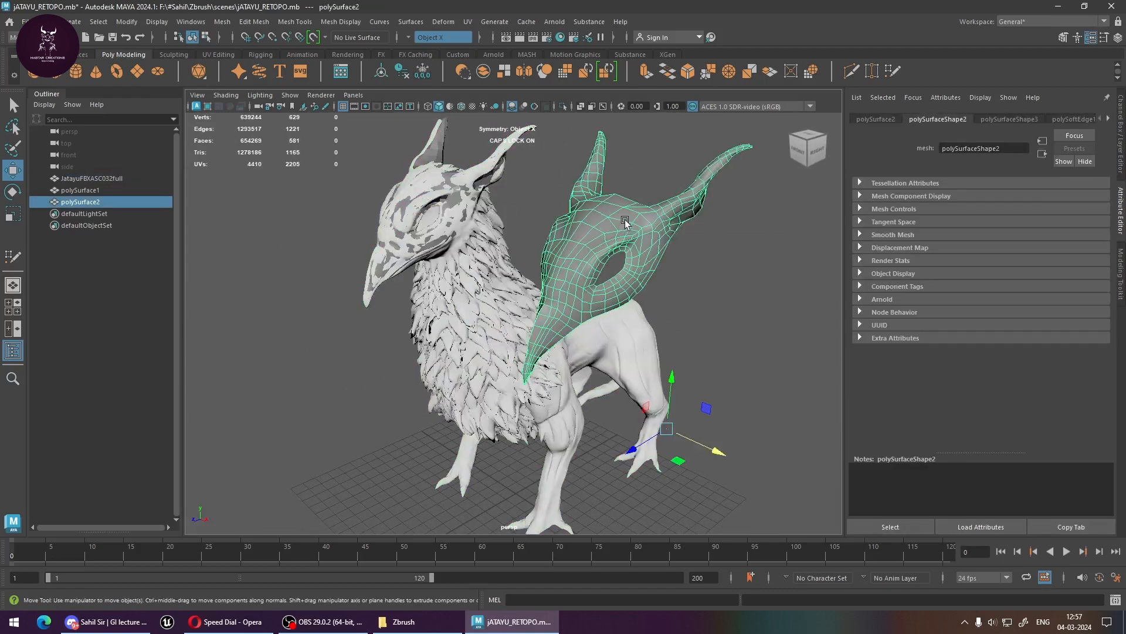
key("Delete")
Make the JatayuFBXASC032full sculpt live again and resume Quad Draw on the retopologized head mesh
left_click_drag(503, 252, 610, 312, "alt")
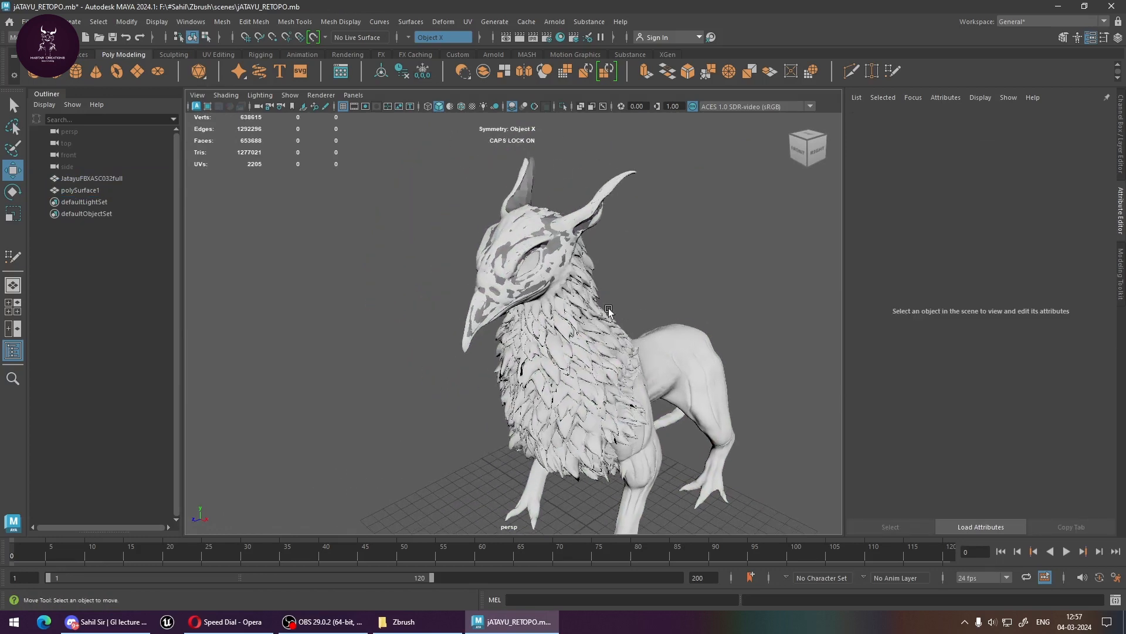
left_click(581, 311)
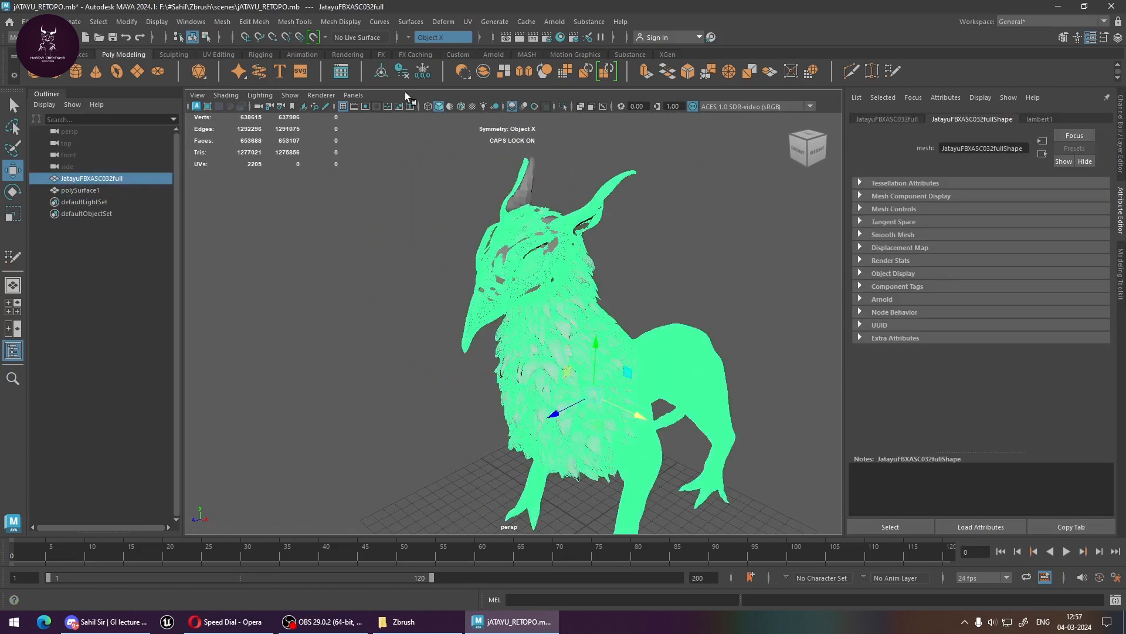
left_click(313, 37)
scroll(589, 292, "up", 3)
scroll(588, 291, "up", 3)
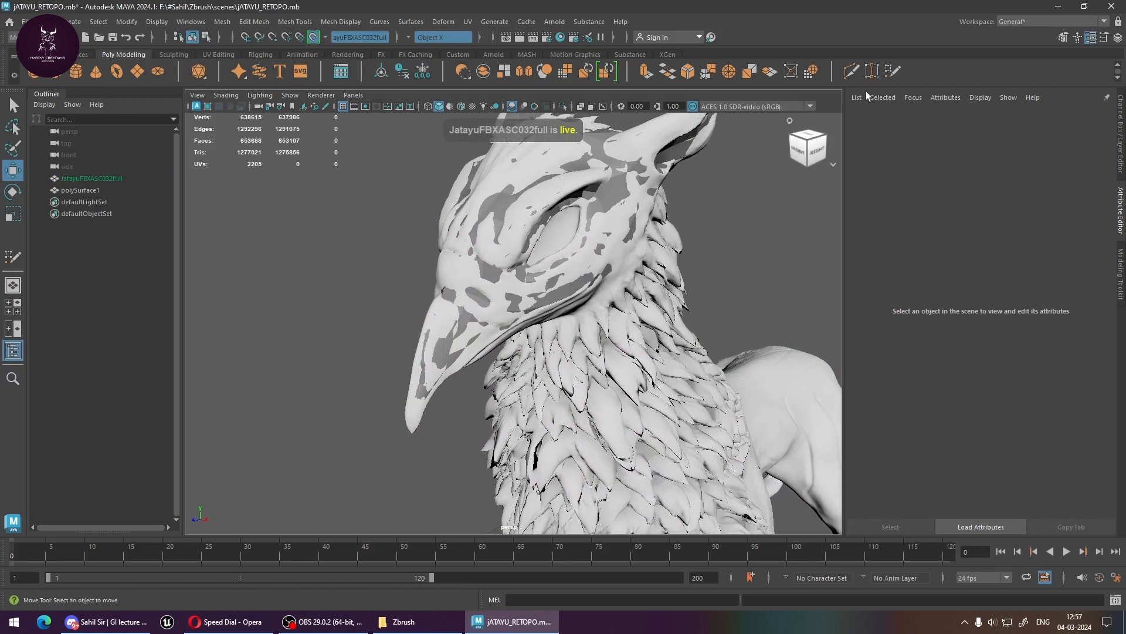
left_click(895, 67)
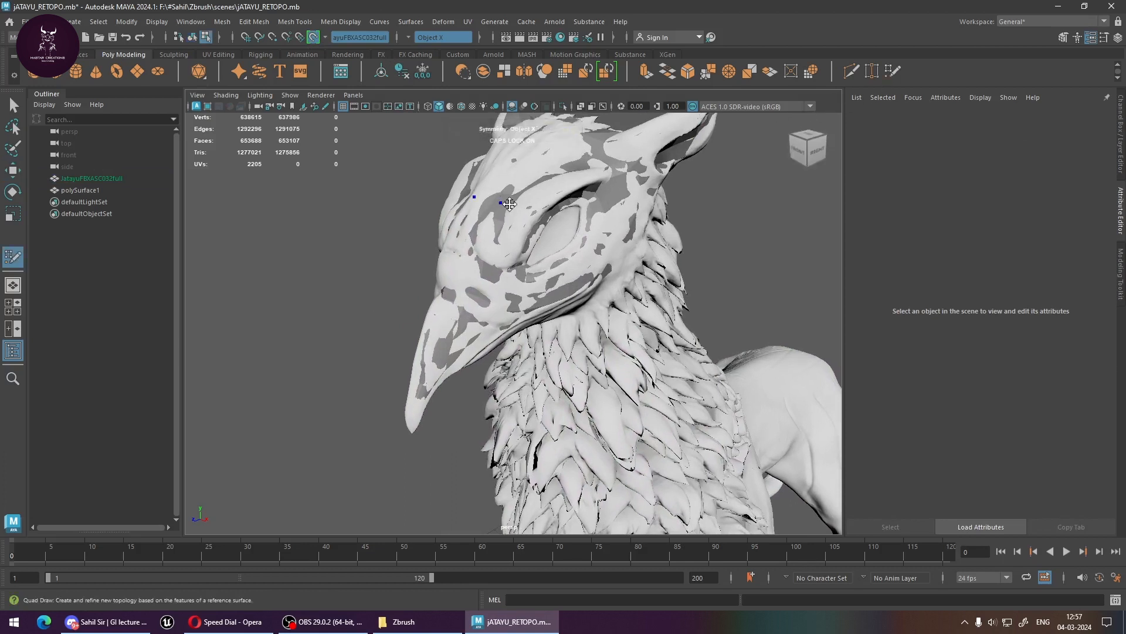
left_click(12, 104)
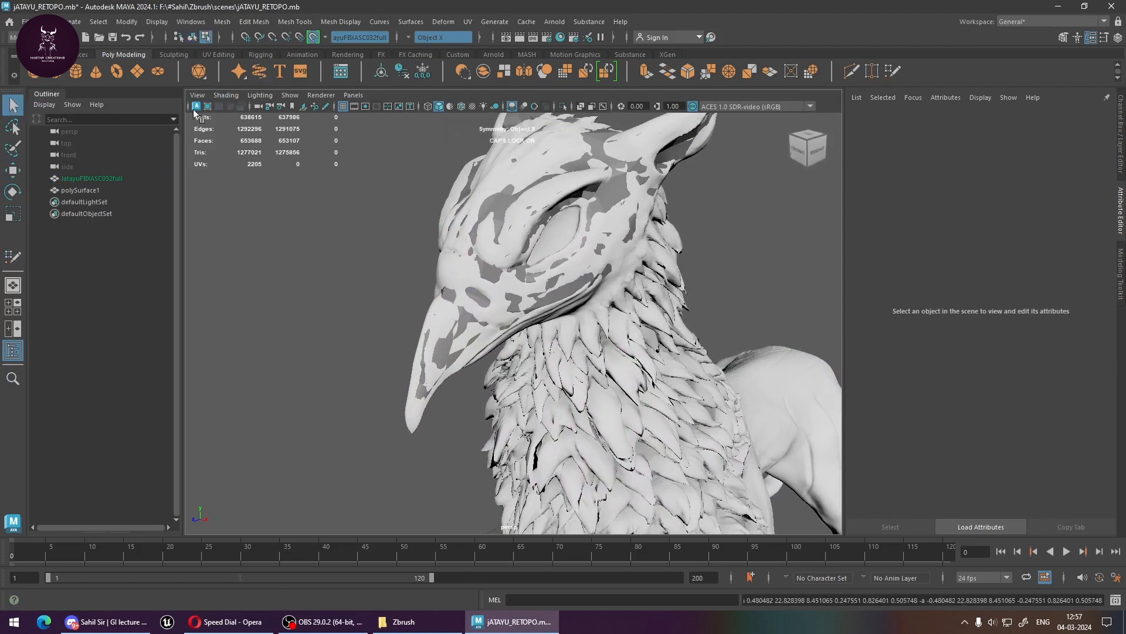
left_click(886, 68)
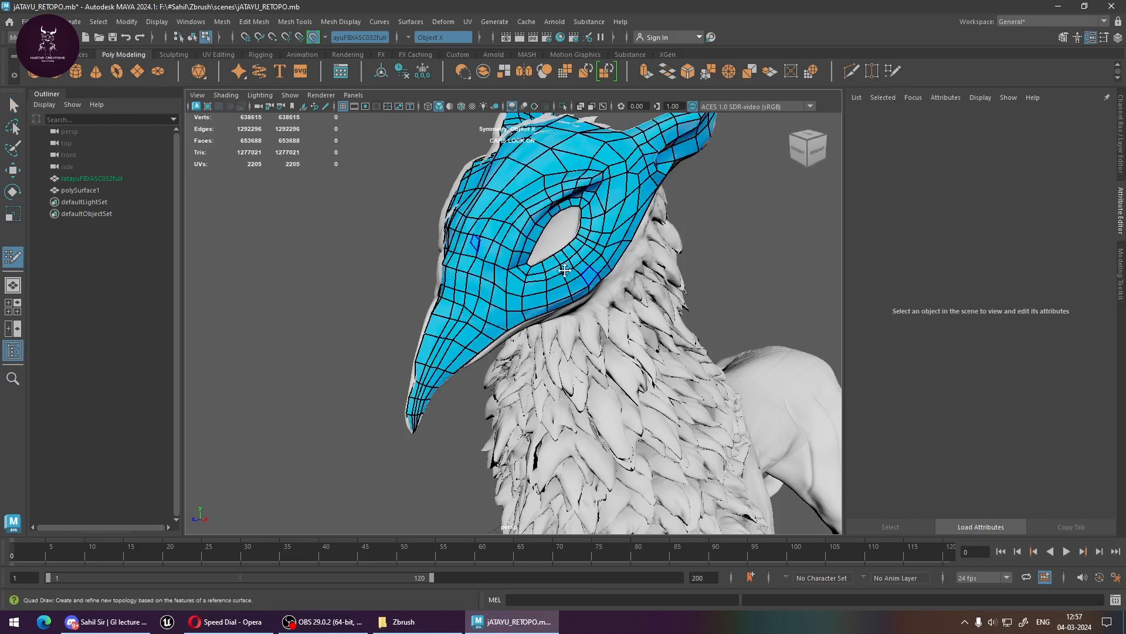
Check the face and beak topology up close and save the scene jATAYU_RETOPO.mb
right_click_drag(566, 264, 686, 300, "alt")
left_click_drag(704, 302, 479, 313, "alt")
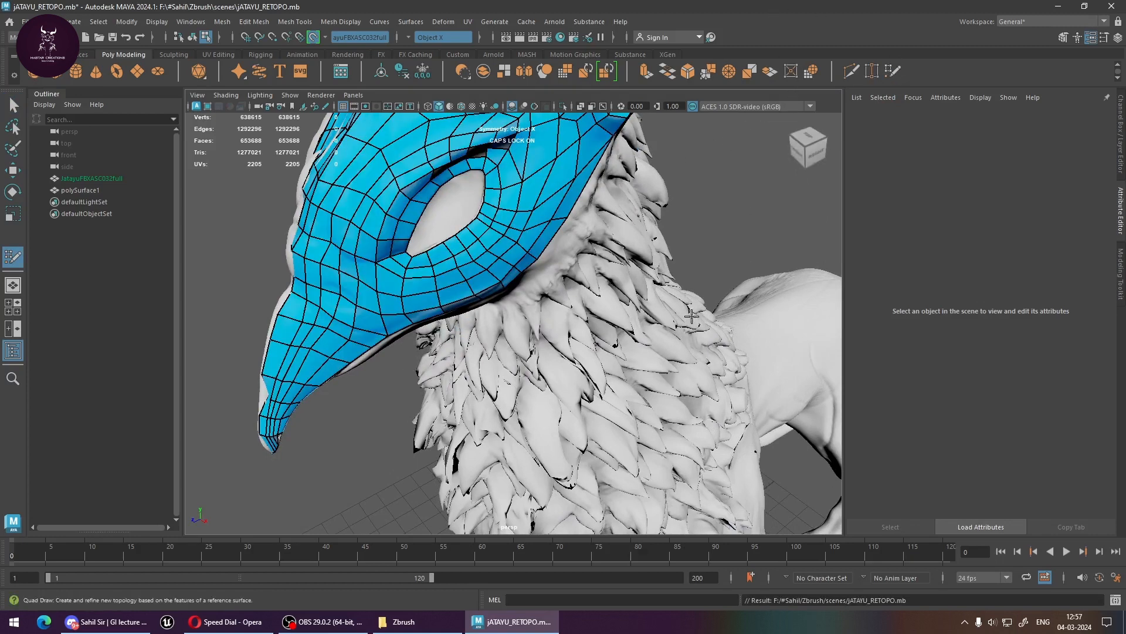
key("alt+Tab")
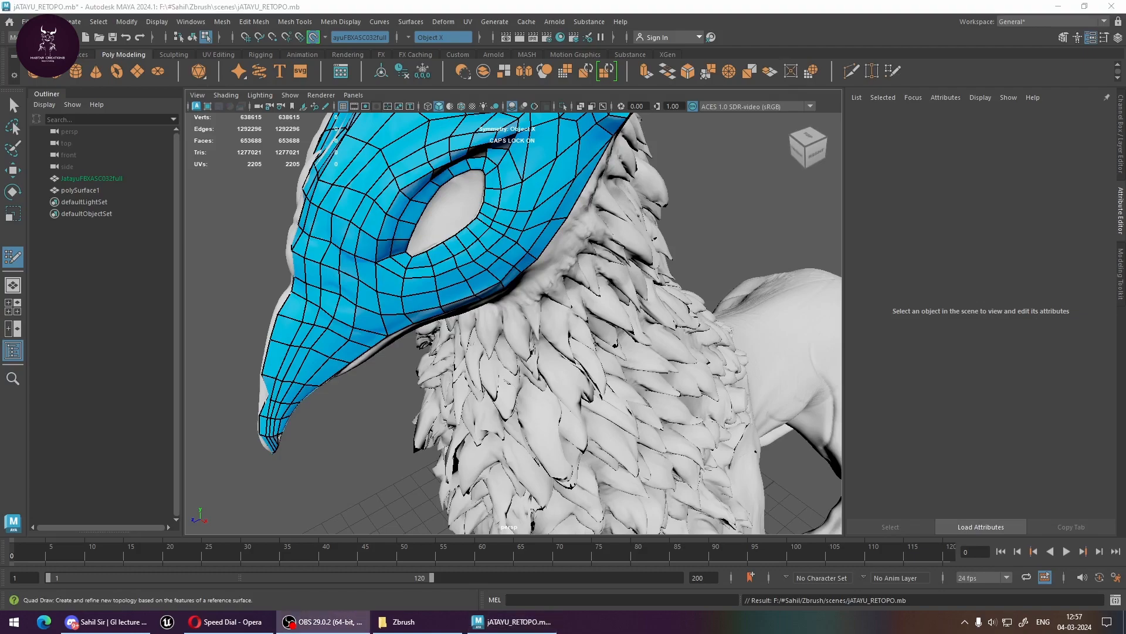